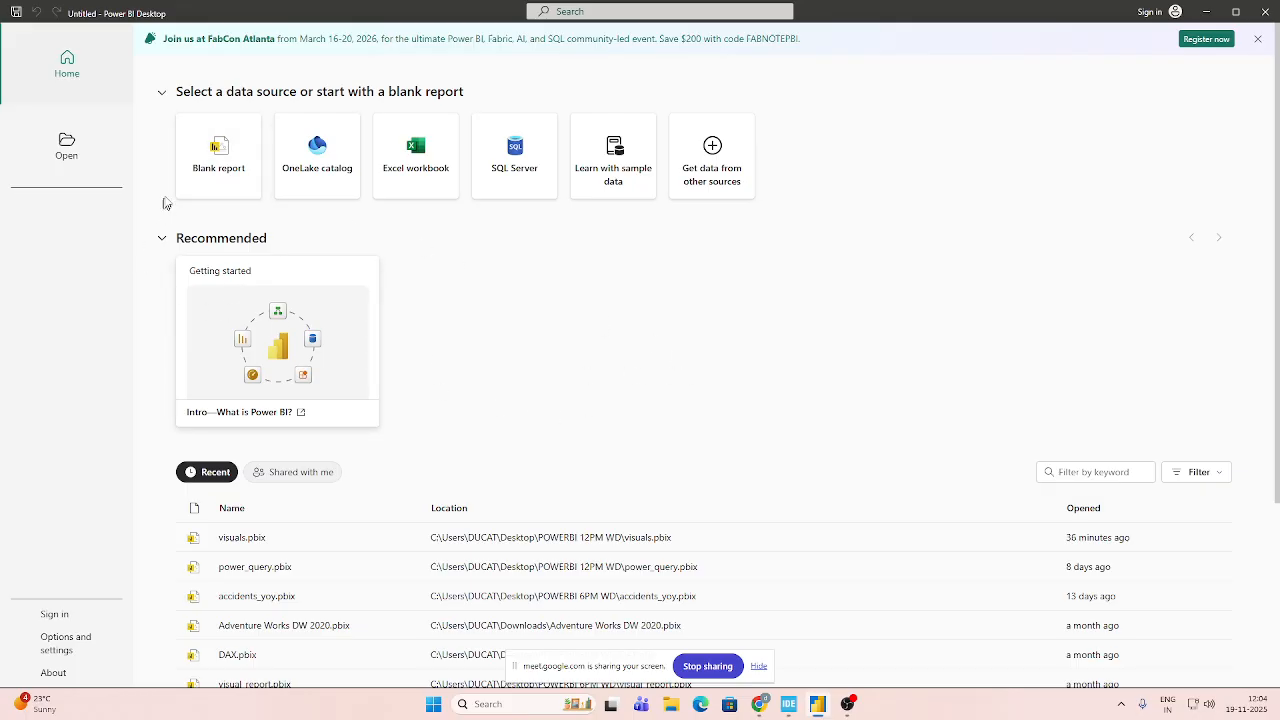
# Create a blank report and save it as DAX in the POWERBI 12PM WD folder.
pyautogui.click(222, 172)
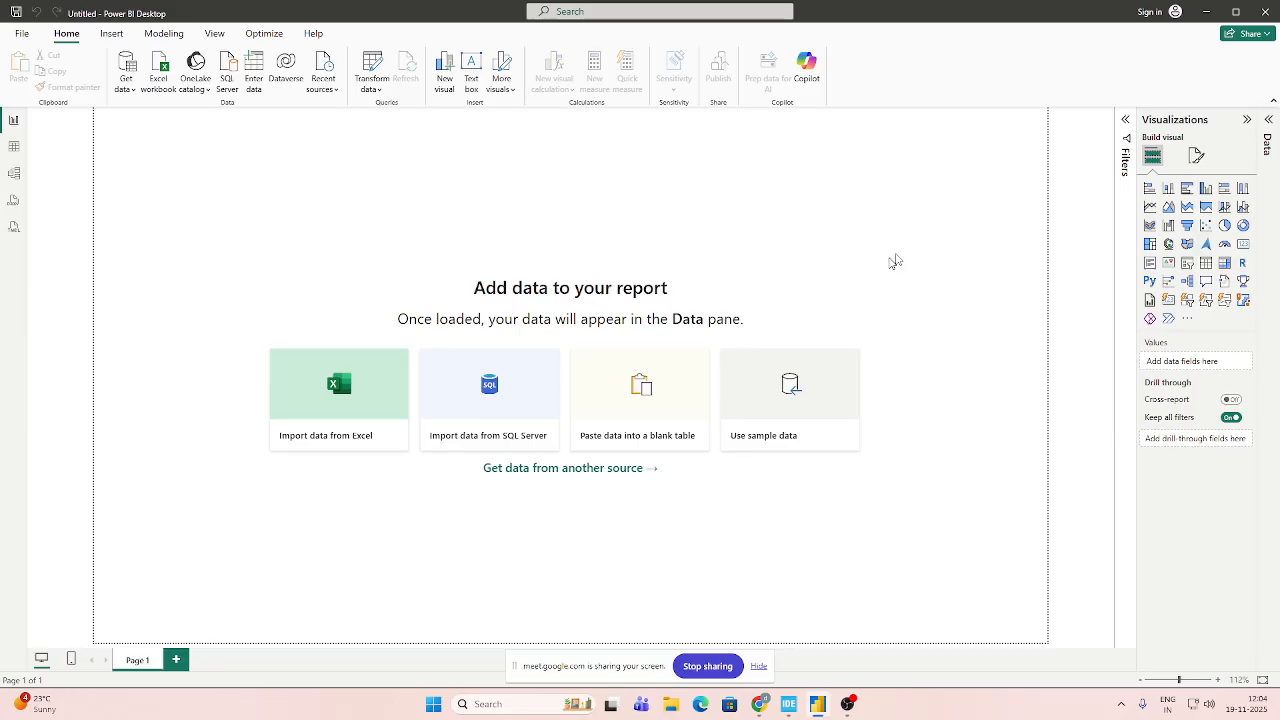
pyautogui.hotkey('ctrl', 's')
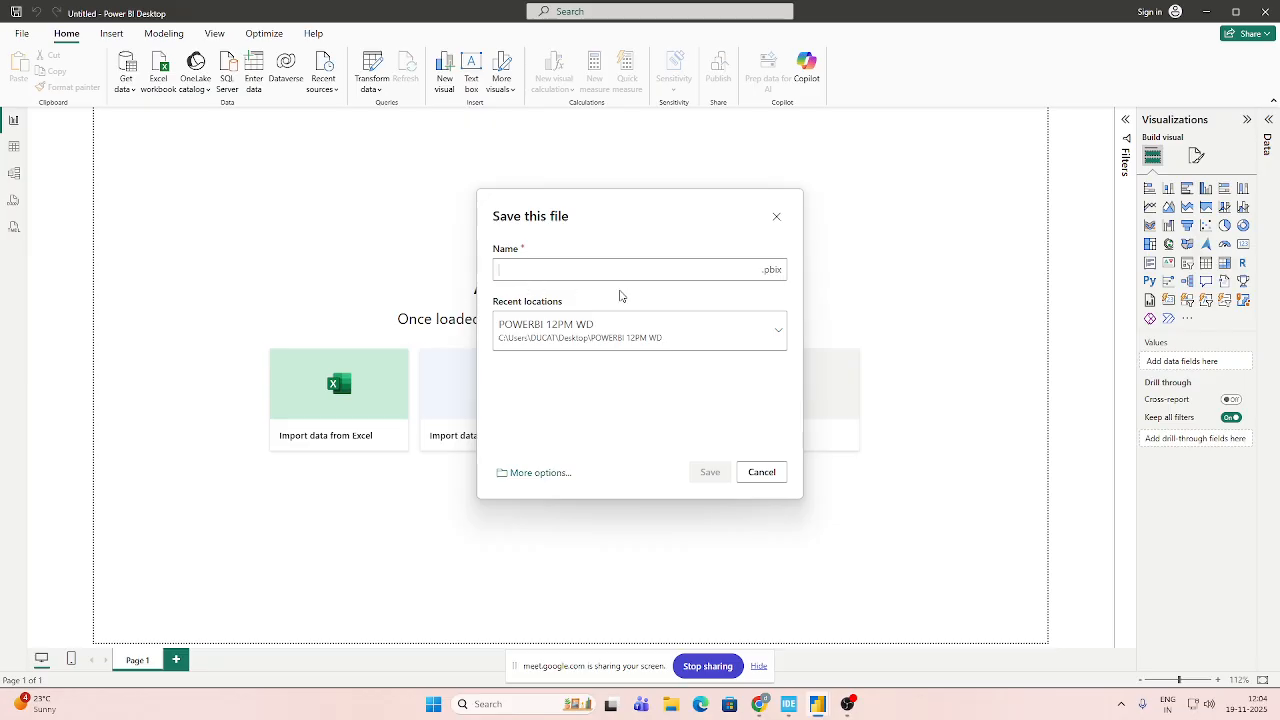
pyautogui.write('DAX')
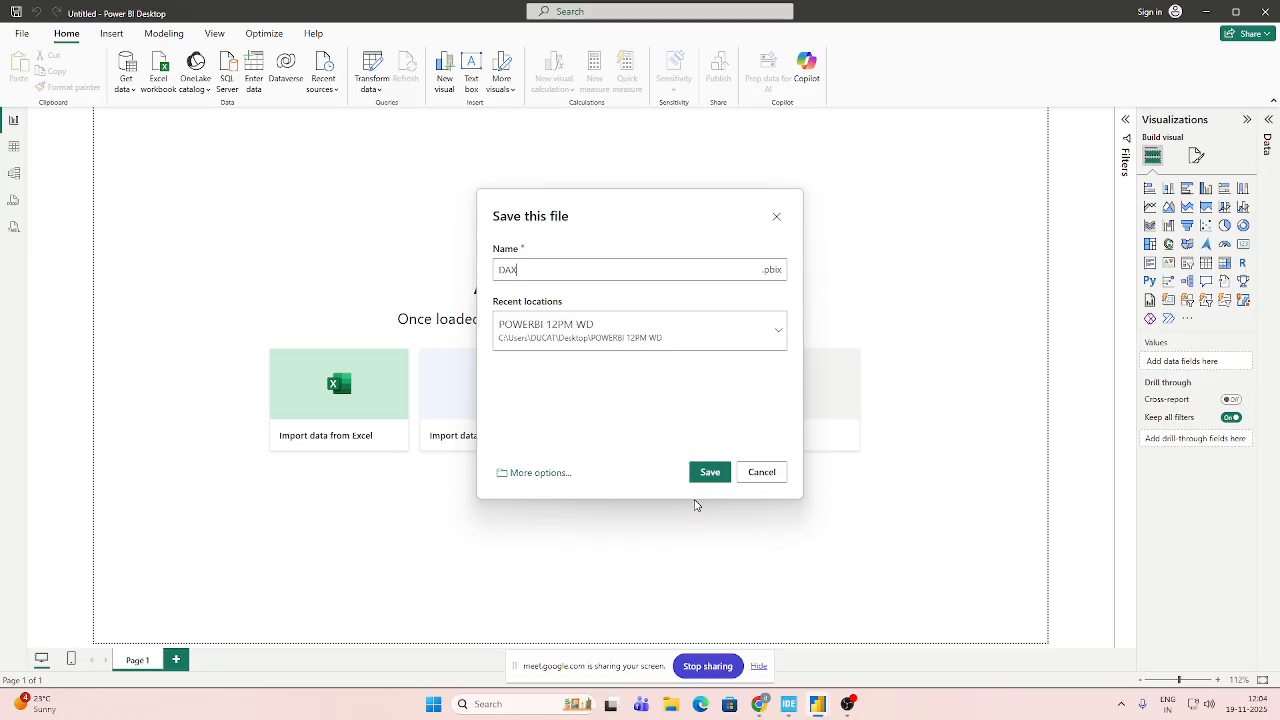
pyautogui.click(720, 476)
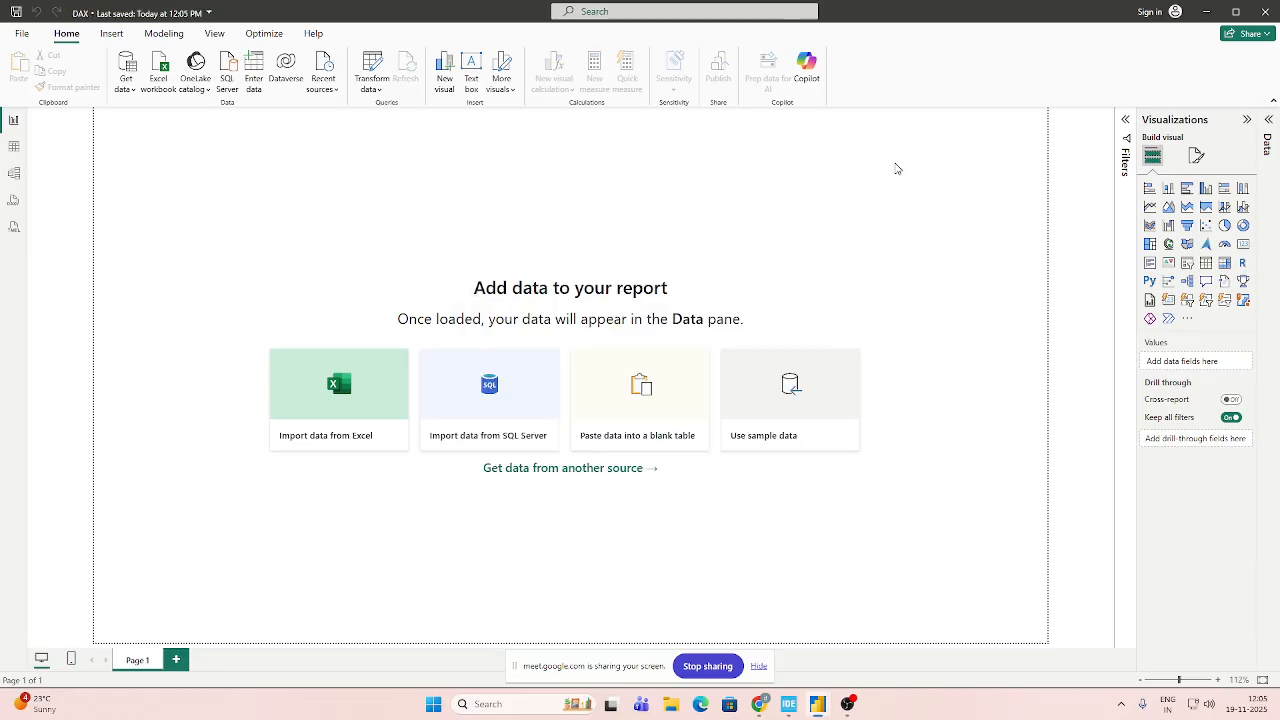
# Load the SalesData table from the Excel workbook DAX - 1 - Tech_Products_Sales_Data.xlsx and expand its field list.
pyautogui.click(1267, 121)
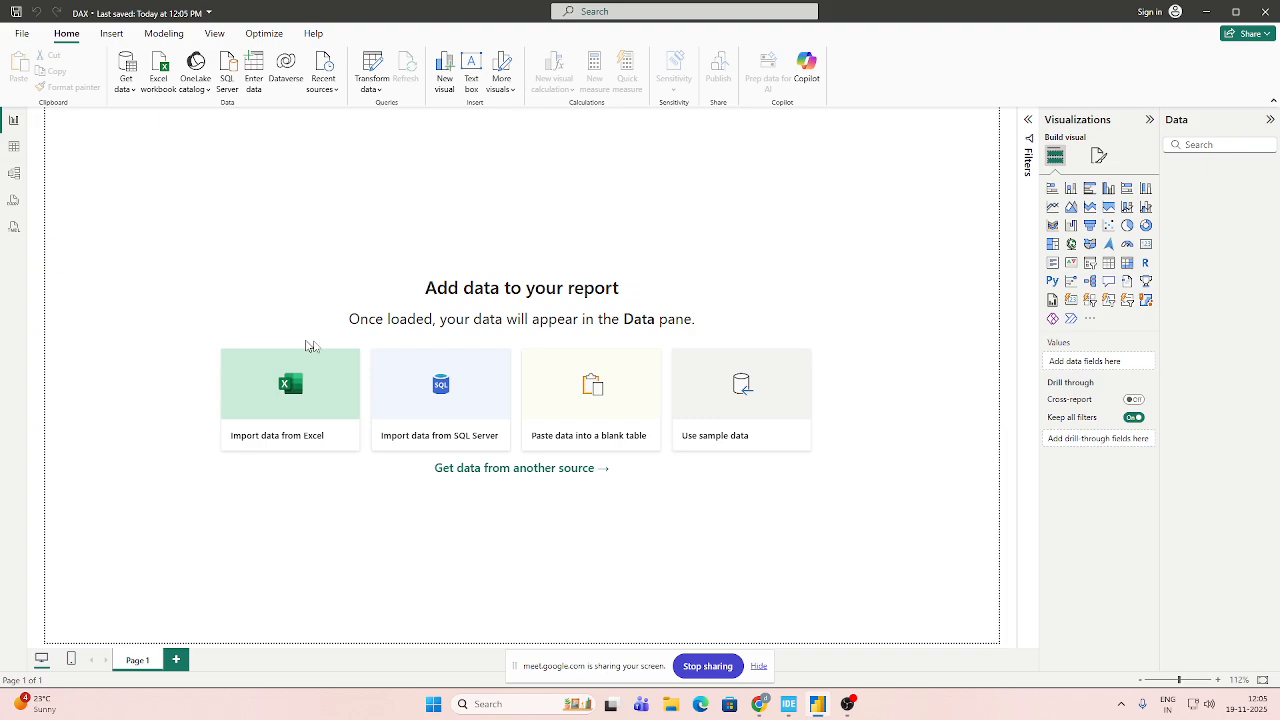
pyautogui.click(254, 407)
pyautogui.click(636, 350)
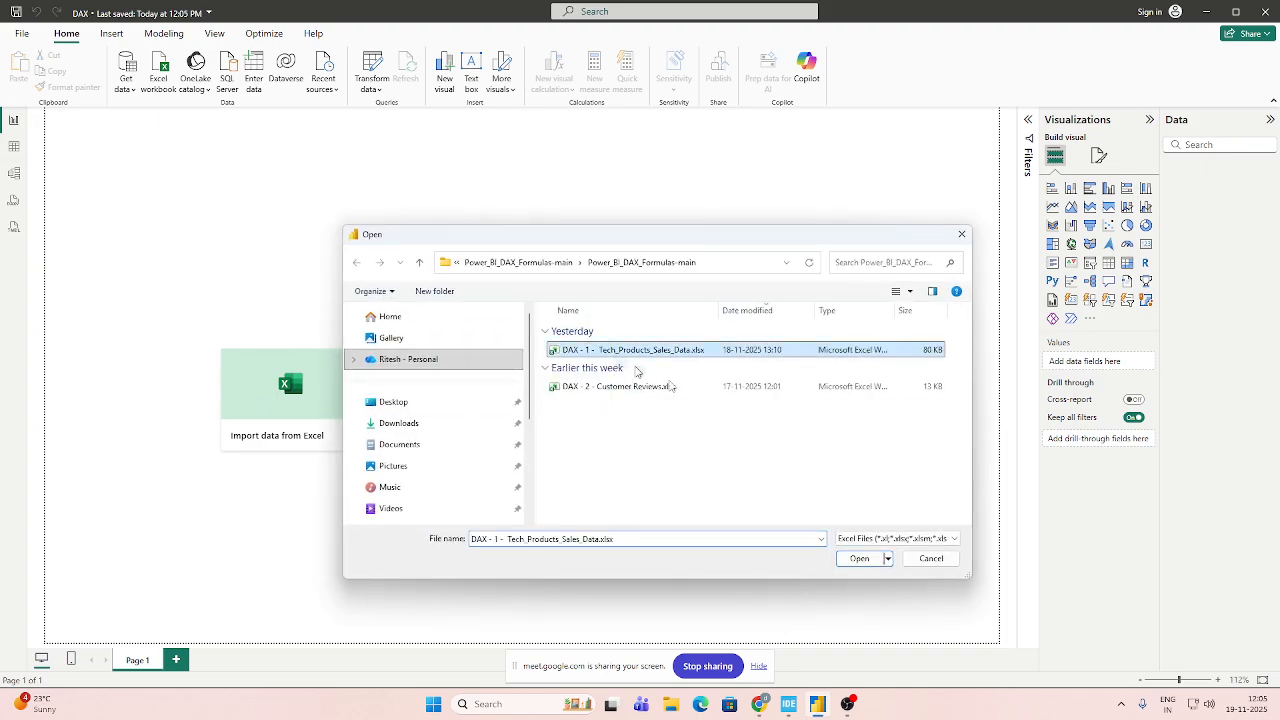
pyautogui.click(860, 559)
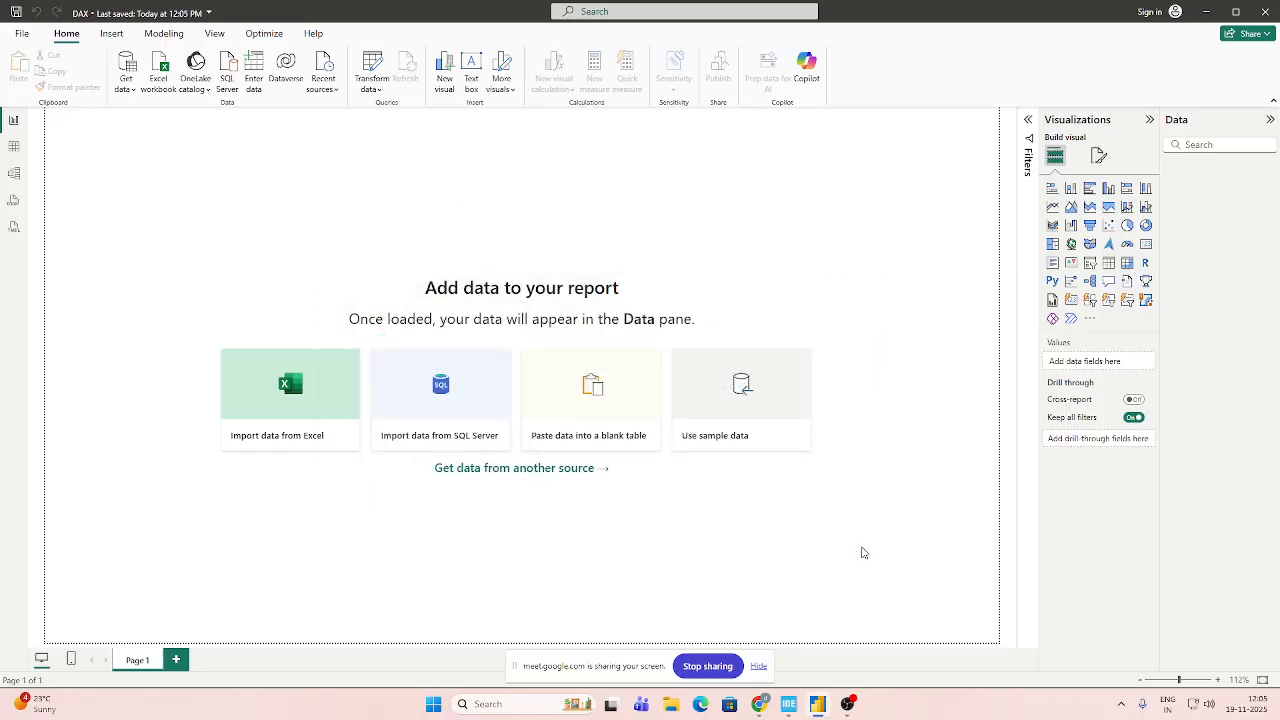
pyautogui.click(387, 221)
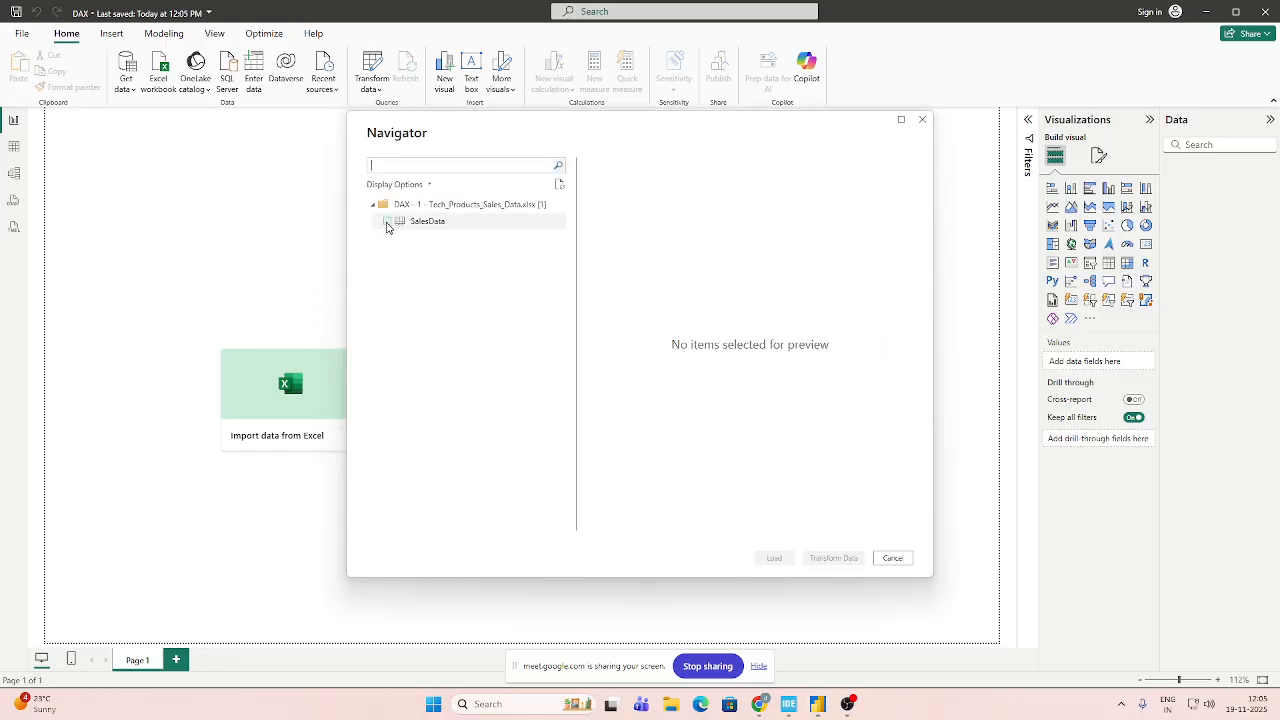
pyautogui.click(774, 558)
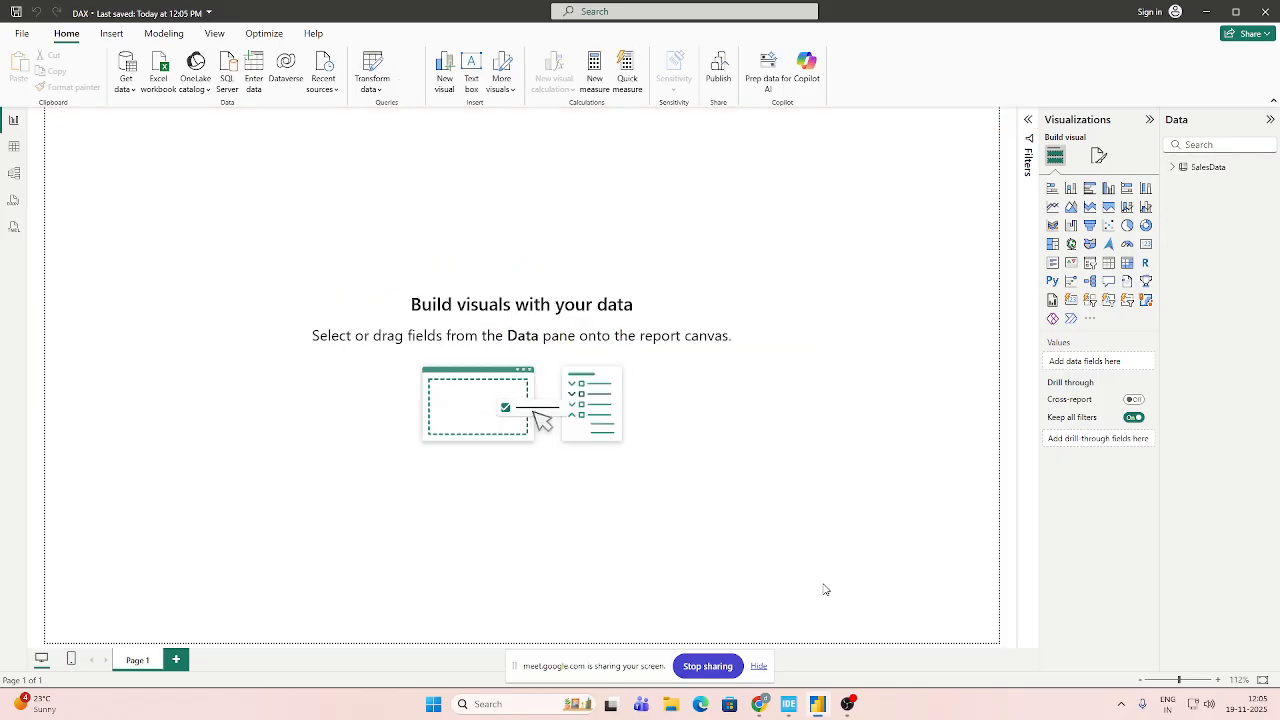
pyautogui.click(1177, 170)
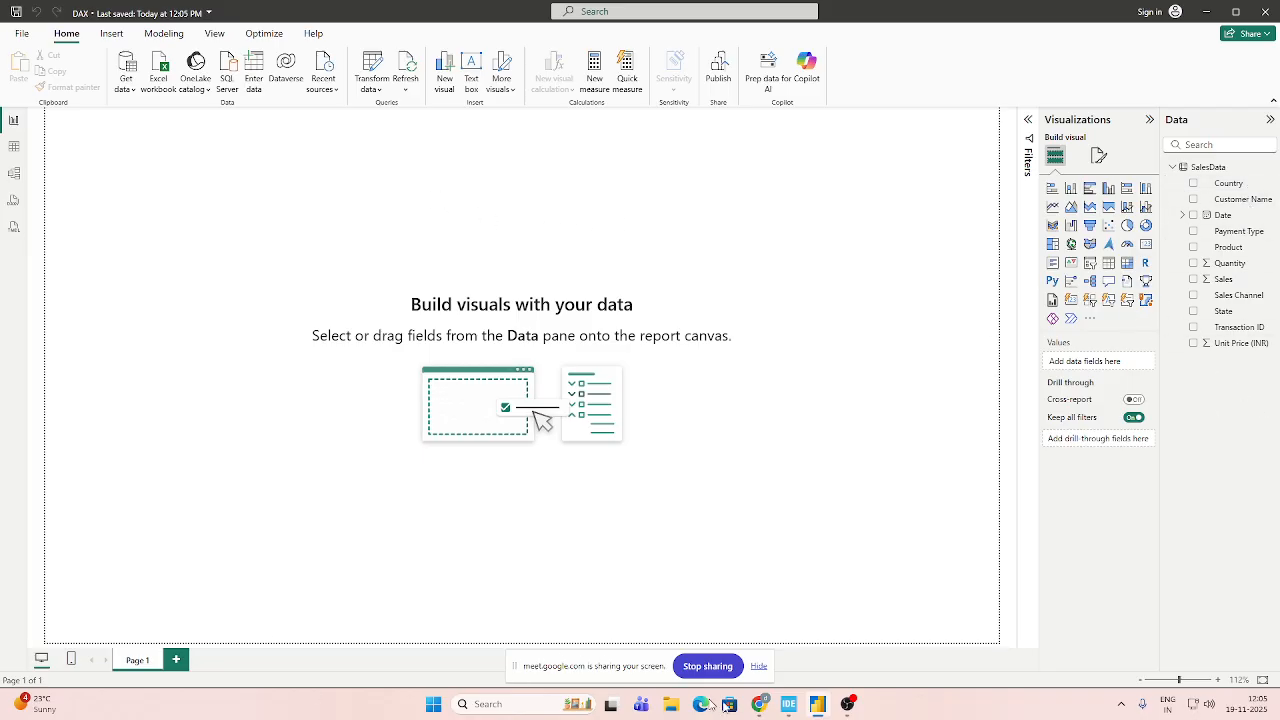
# In a new Chrome tab, search for "time intelligence functions in power bi" and review the function list on Microsoft Learn.
pyautogui.click(761, 704)
pyautogui.click(634, 650)
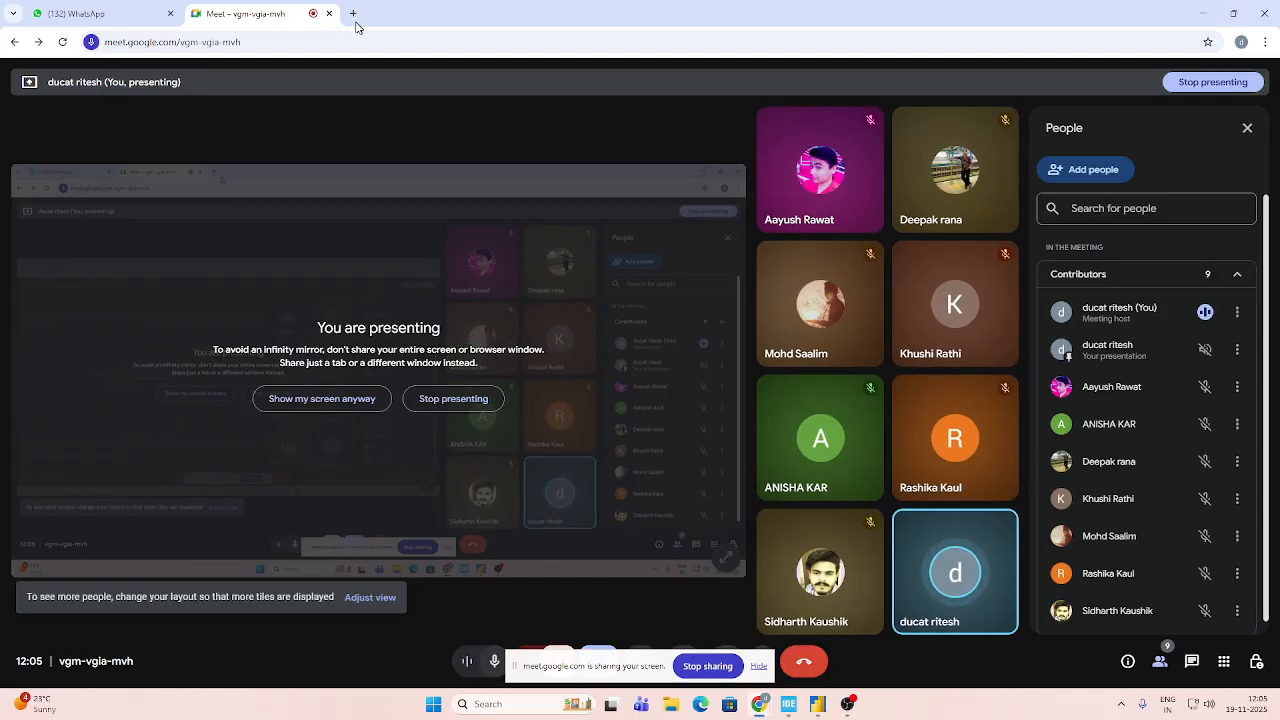
pyautogui.click(352, 13)
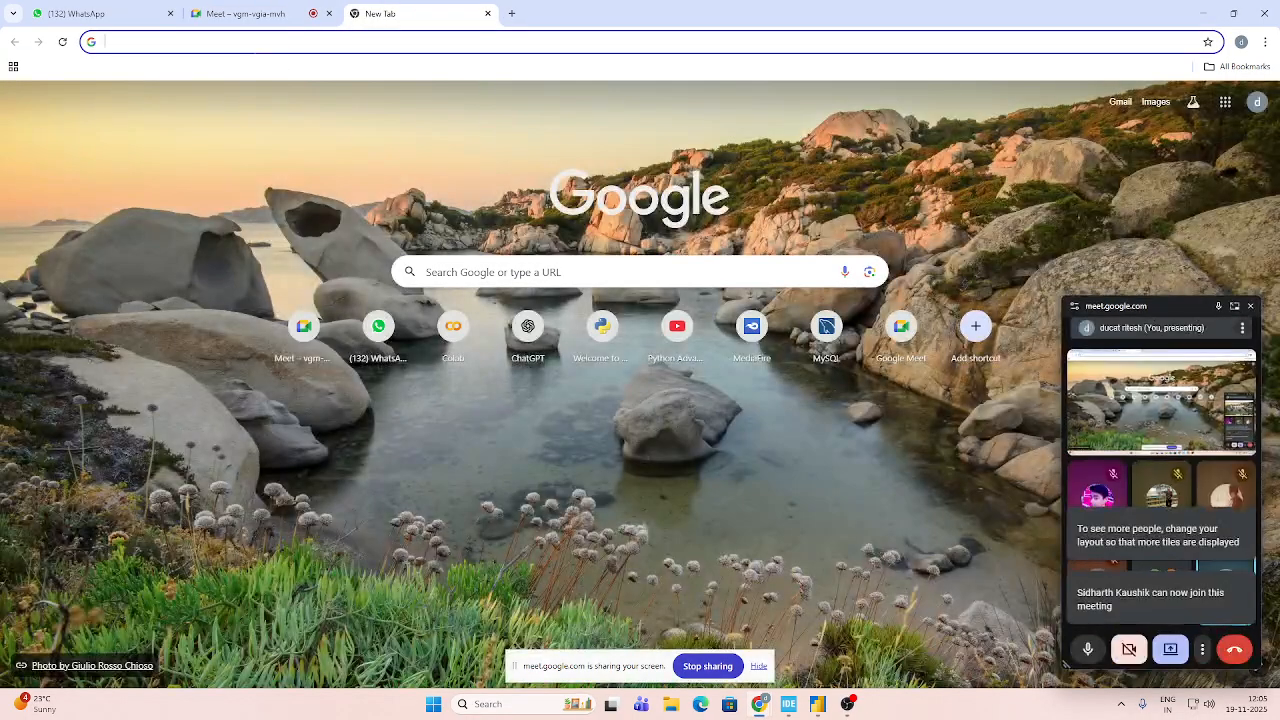
pyautogui.click(254, 56)
pyautogui.write('T')
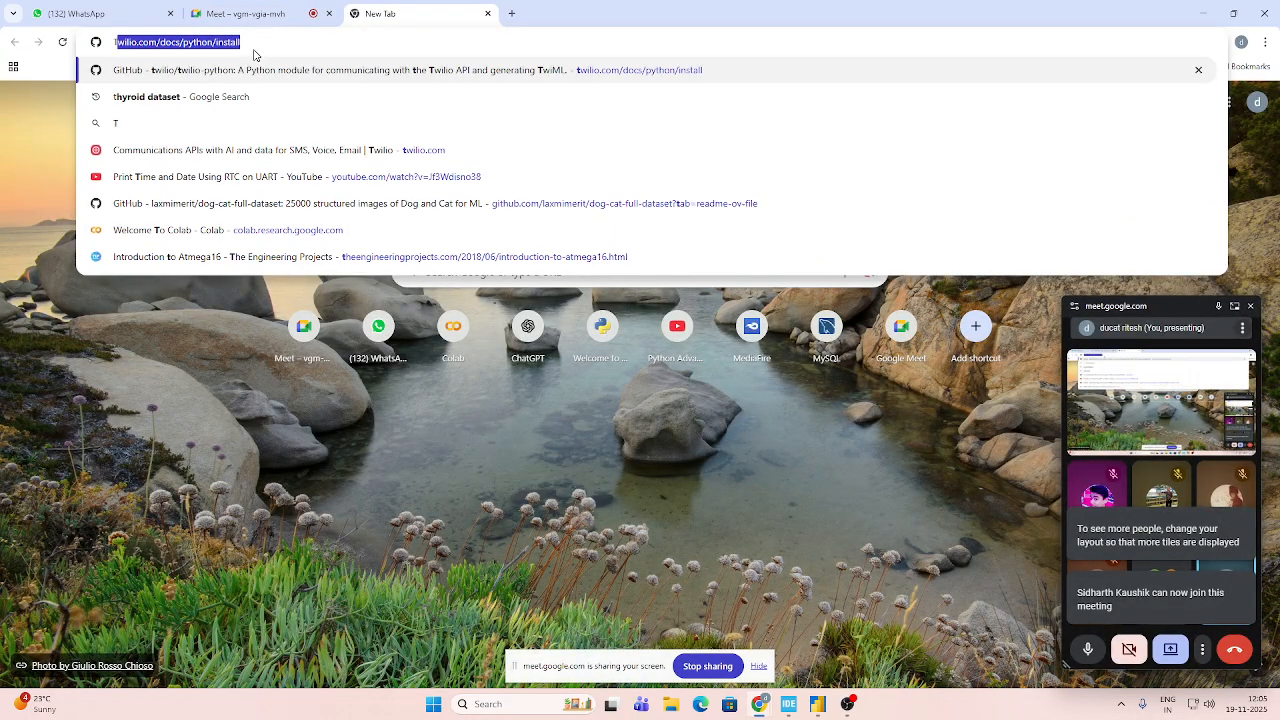
pyautogui.write('ime in')
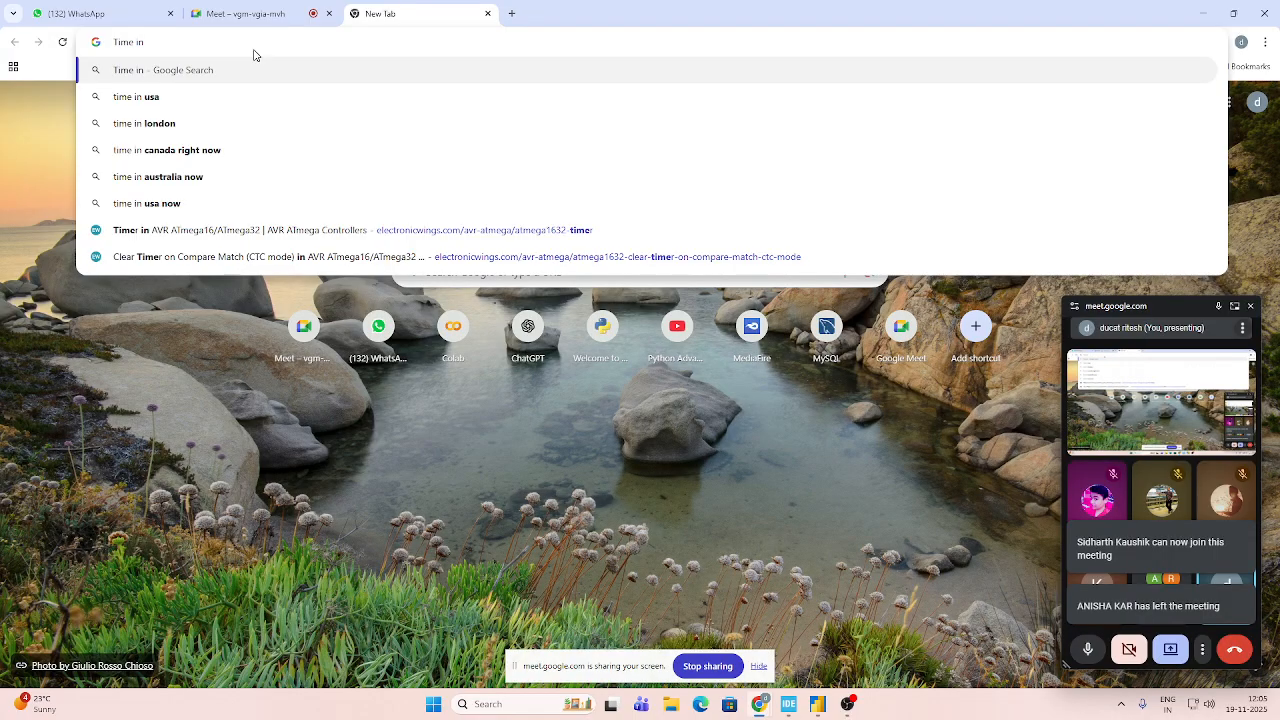
pyautogui.write('tell')
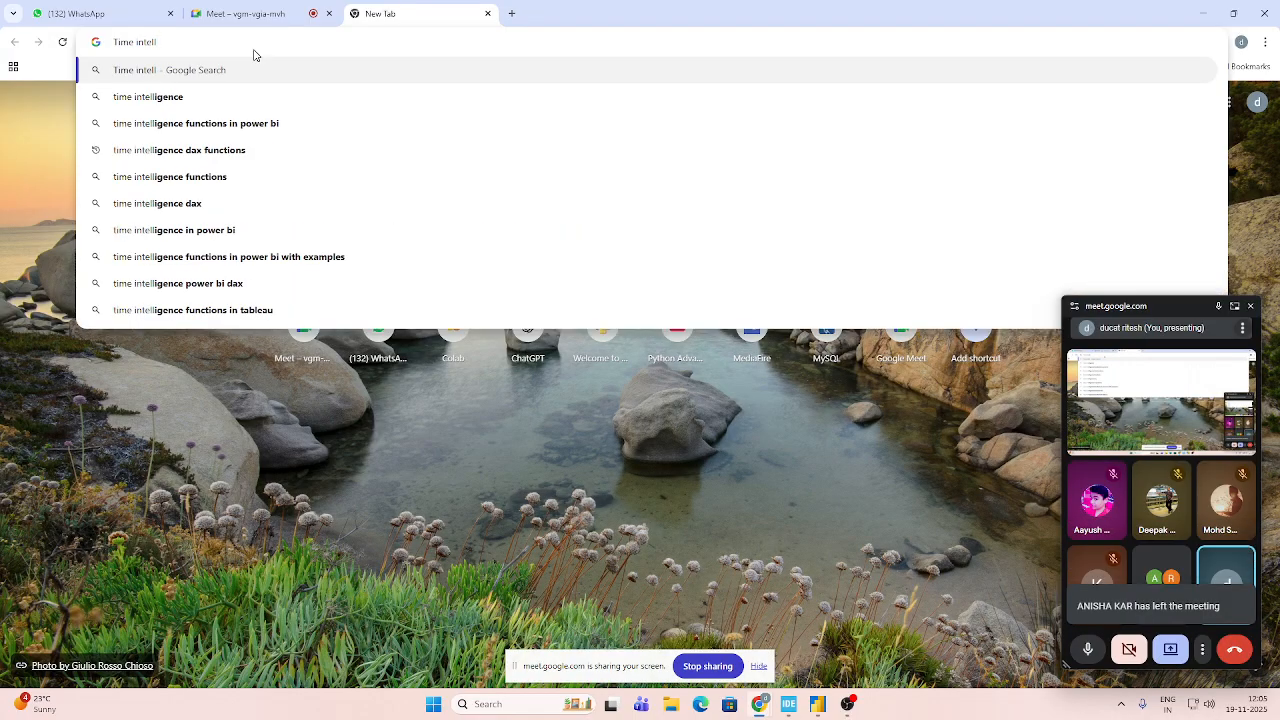
pyautogui.click(241, 123)
pyautogui.click(300, 246)
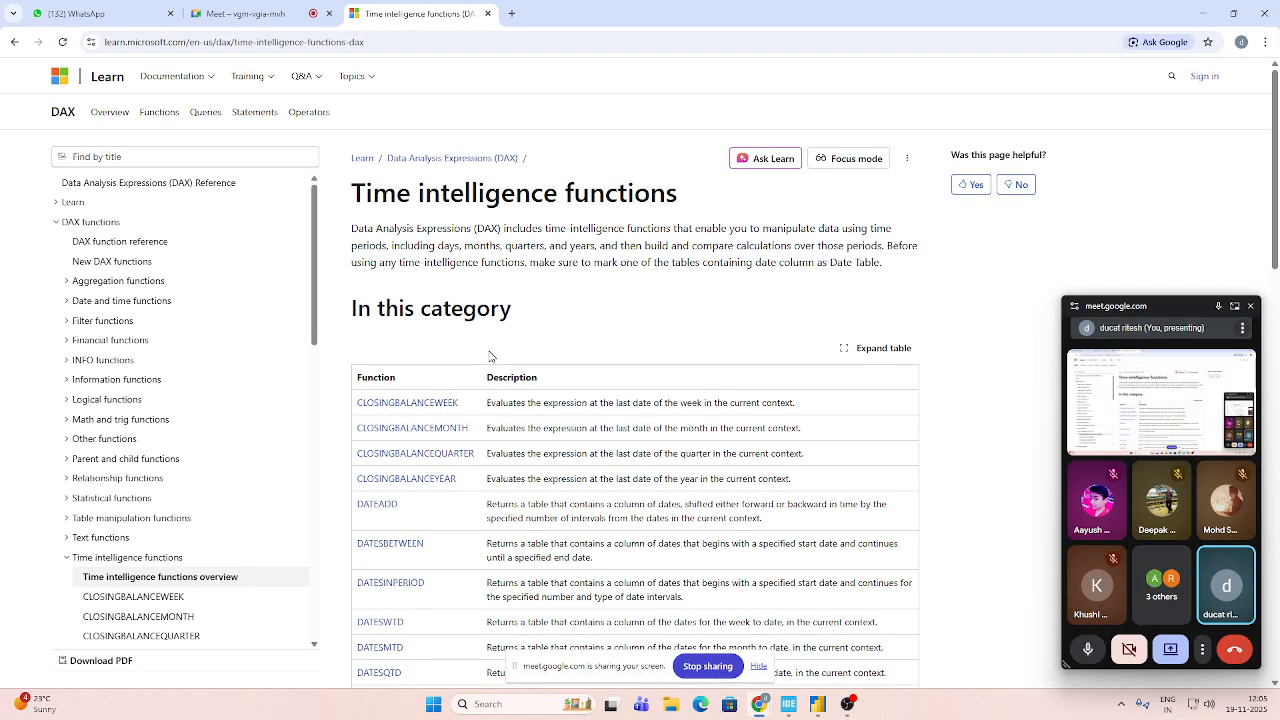
pyautogui.scroll(-10, 571, 335)
pyautogui.scroll(-10, 374, 393)
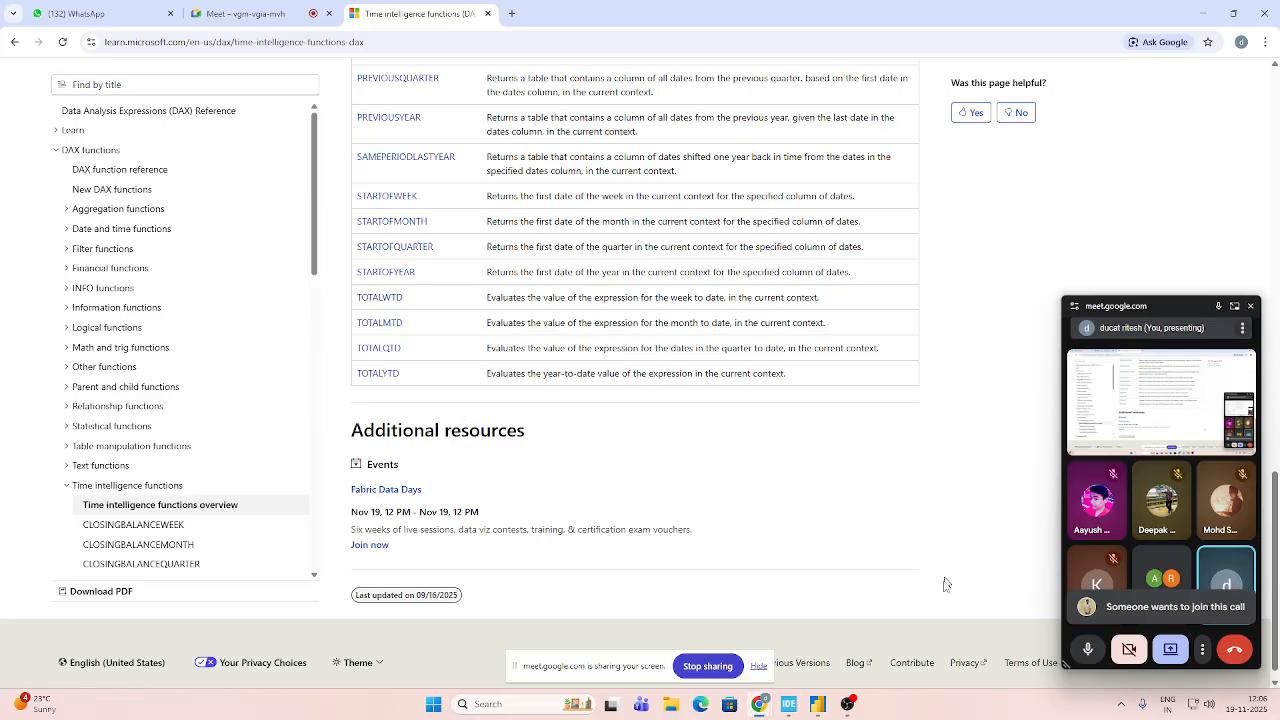
# Admit the waiting participant to the Google Meet call and return to the Power BI report.
pyautogui.click(220, 15)
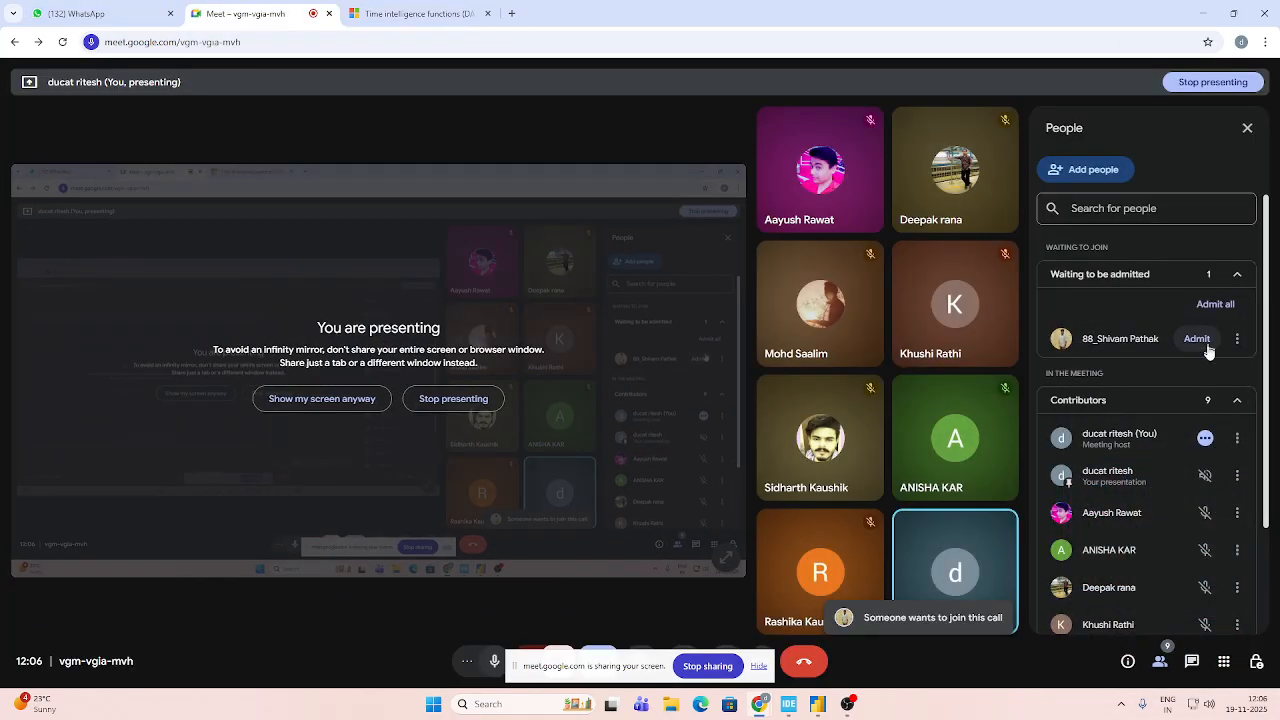
pyautogui.click(1197, 338)
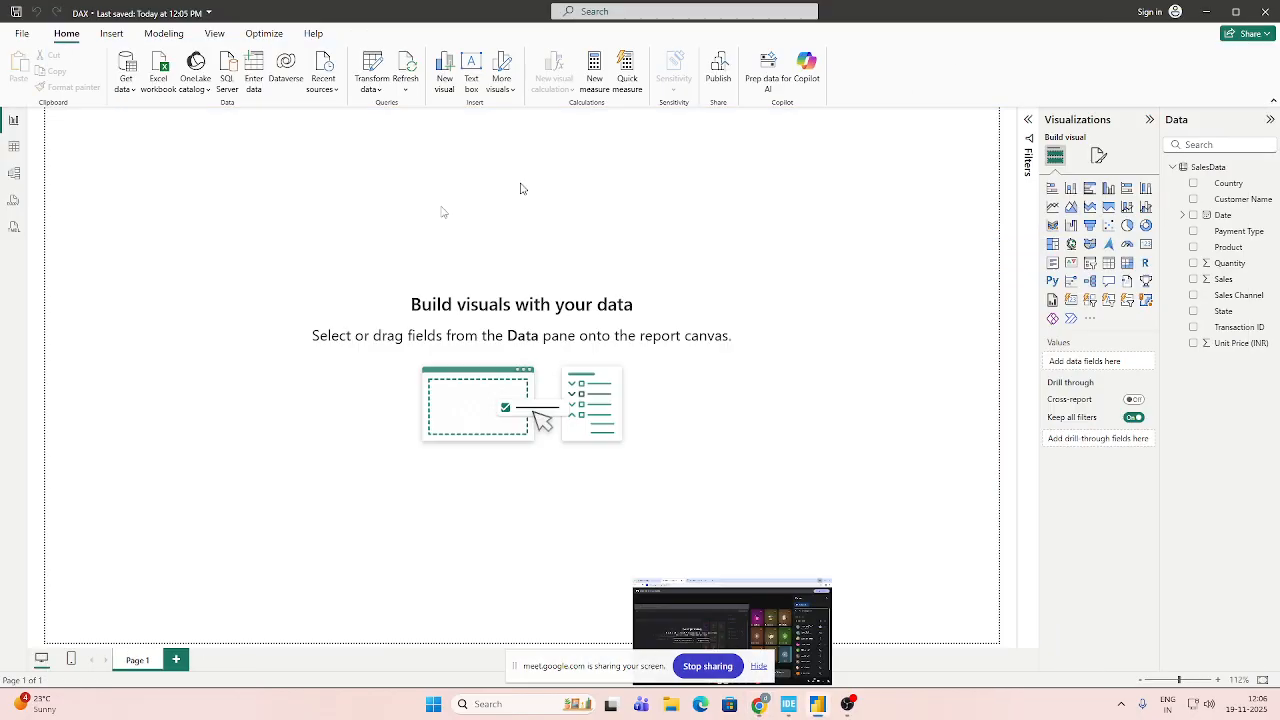
pyautogui.click(1203, 13)
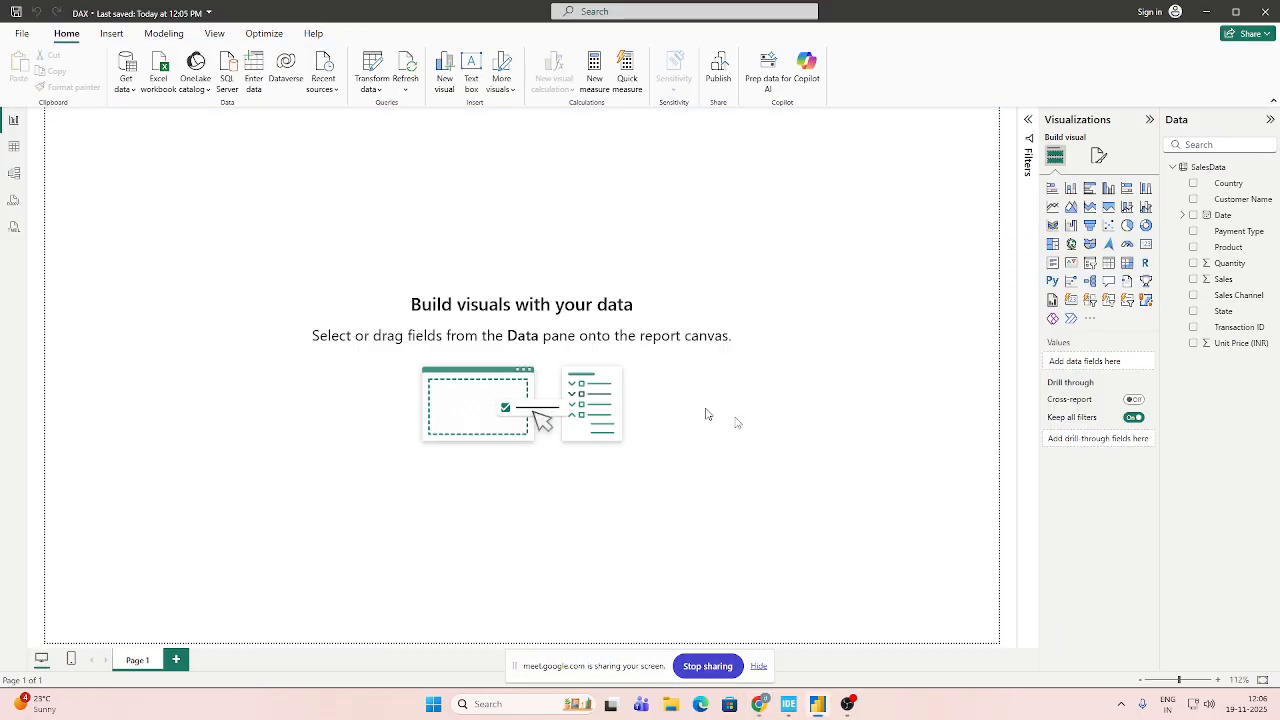
# Add a table visual containing the Date hierarchy and enlarge it to show all its columns.
pyautogui.scroll(2, 797, 450)
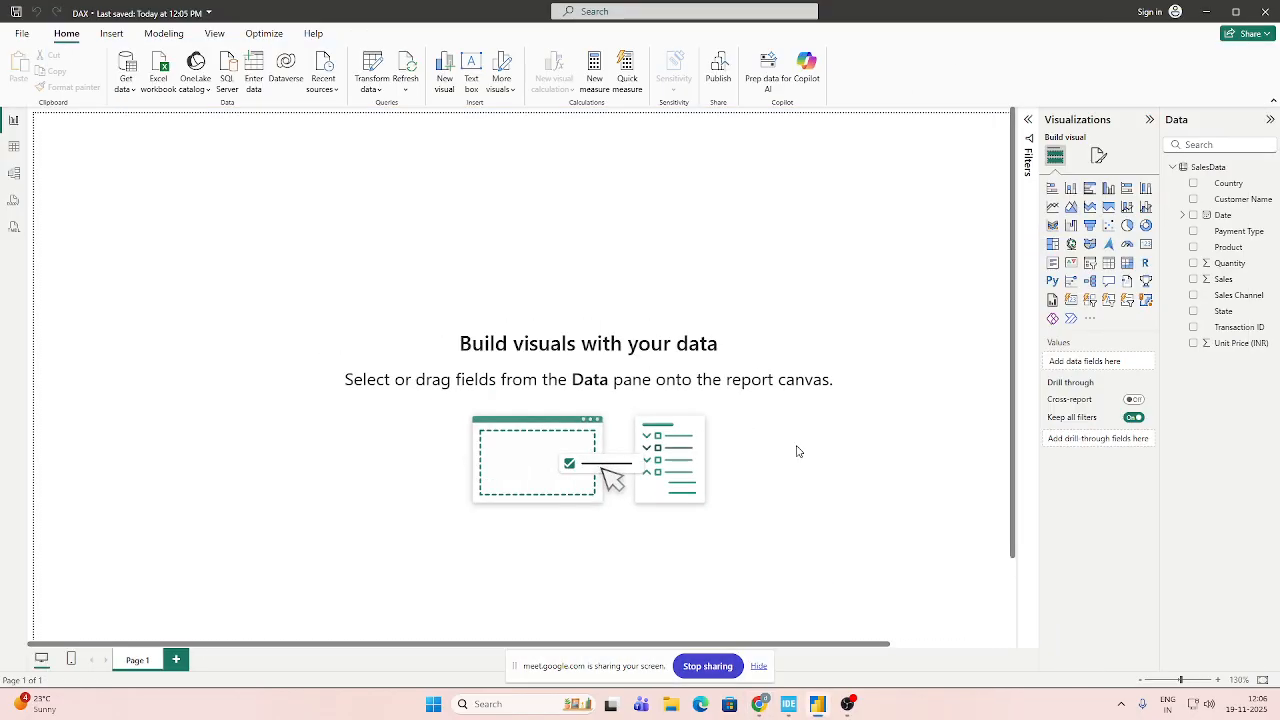
pyautogui.scroll(-2, 797, 451)
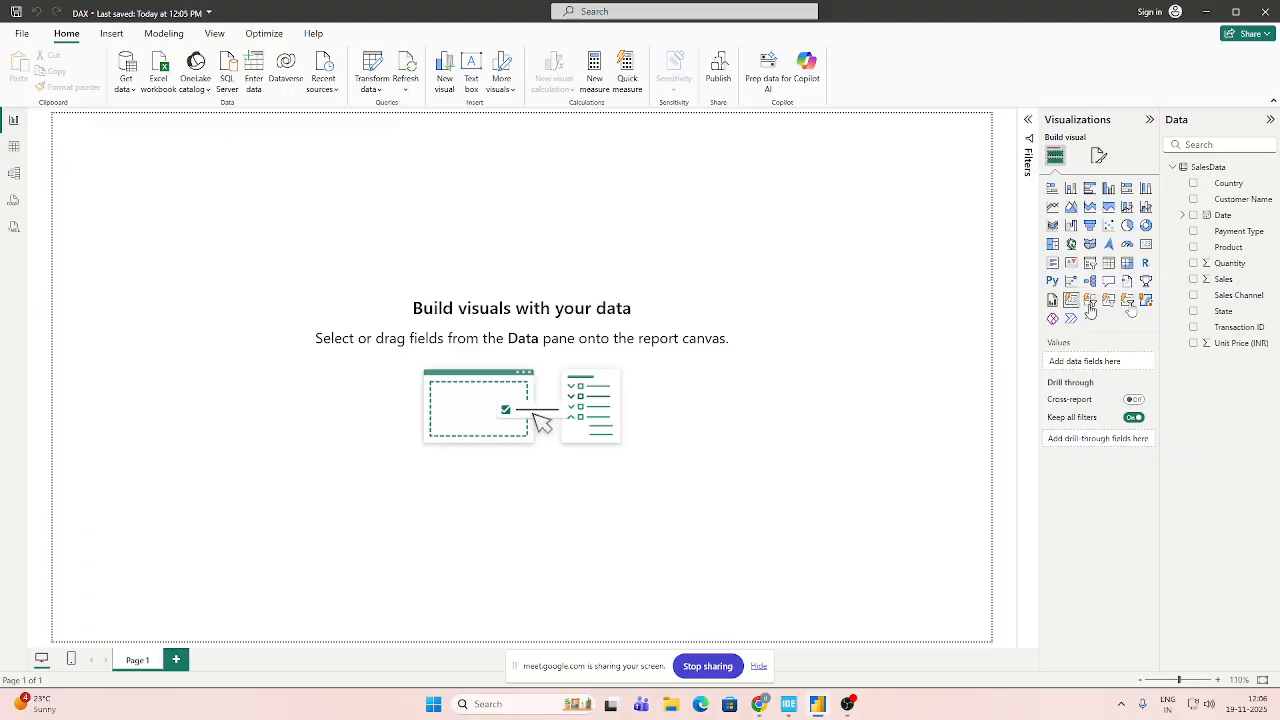
pyautogui.click(1108, 262)
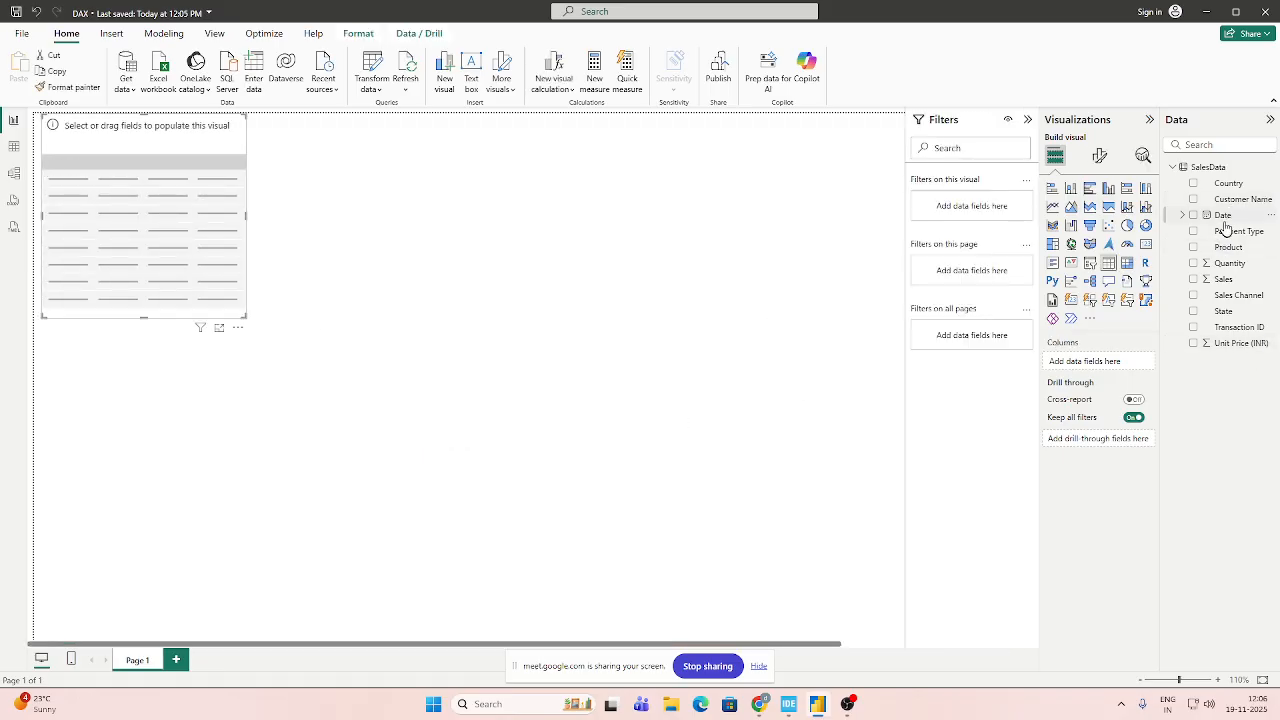
pyautogui.moveTo(1222, 217); pyautogui.dragTo(1125, 362)
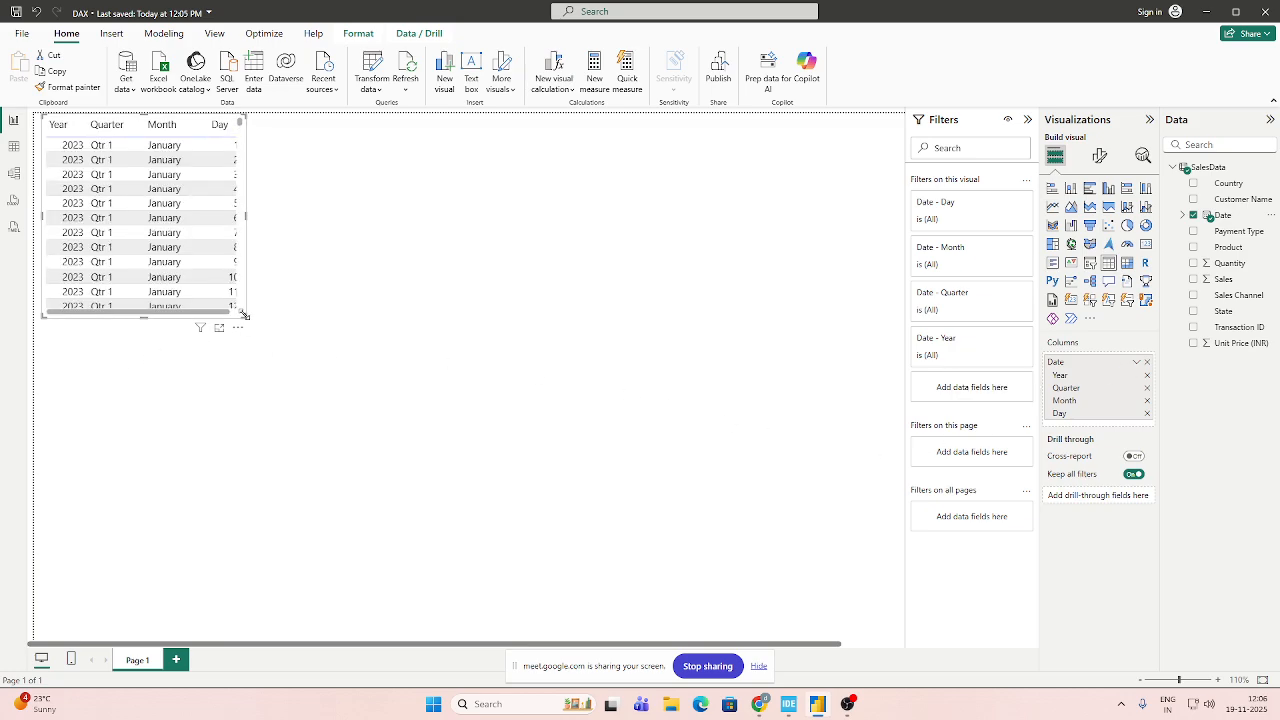
pyautogui.moveTo(244, 315); pyautogui.dragTo(386, 431)
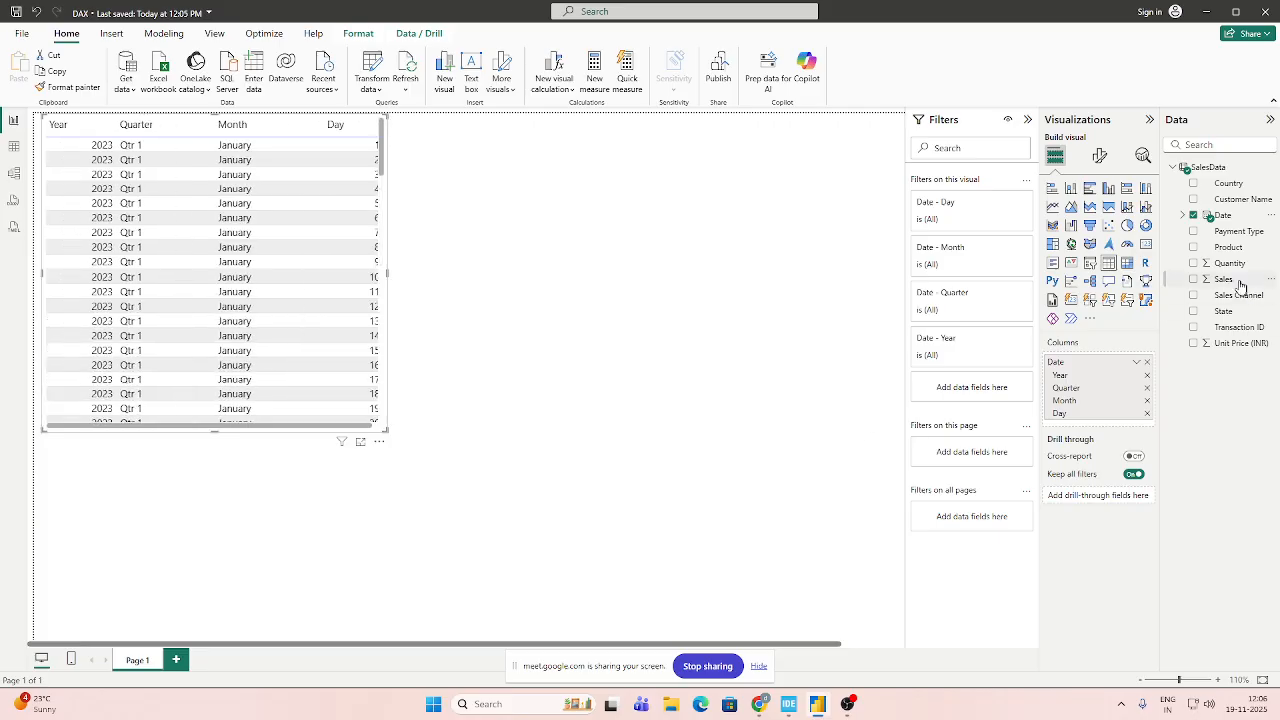
# Add the Sales field to the table visual and remove the Quarter level from its Date hierarchy.
pyautogui.moveTo(1228, 282); pyautogui.dragTo(1080, 425)
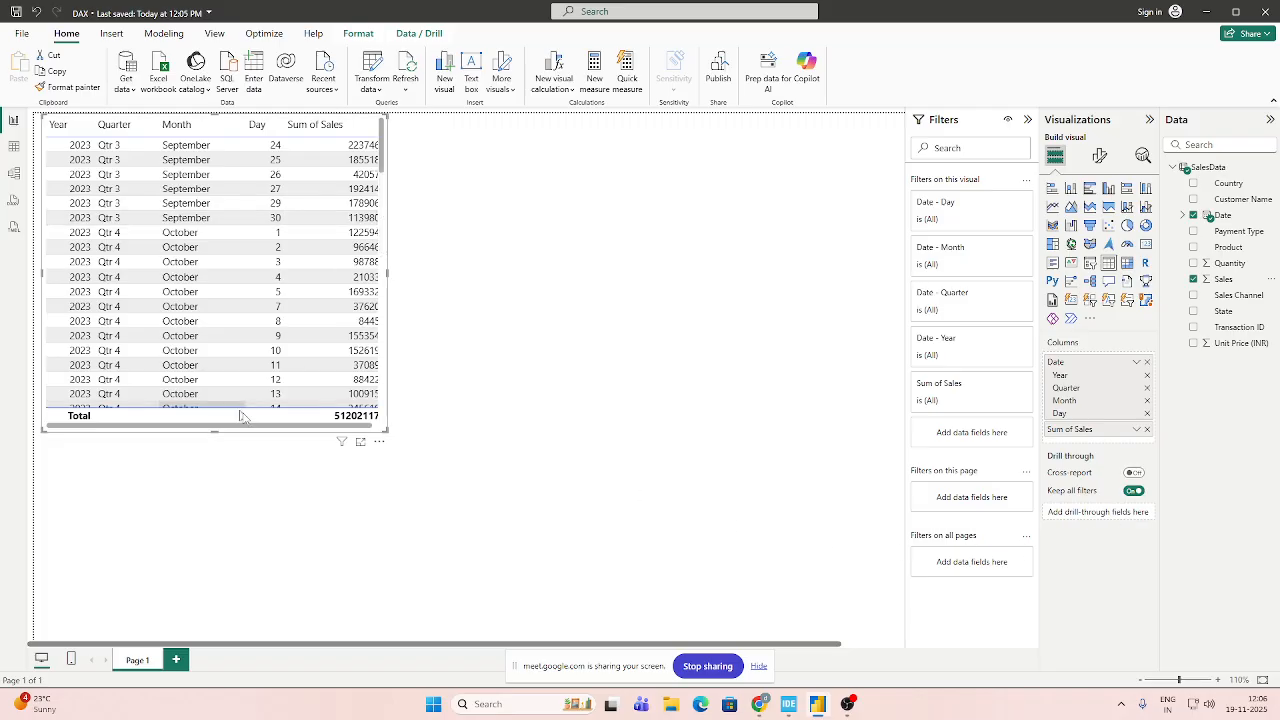
pyautogui.click(1147, 389)
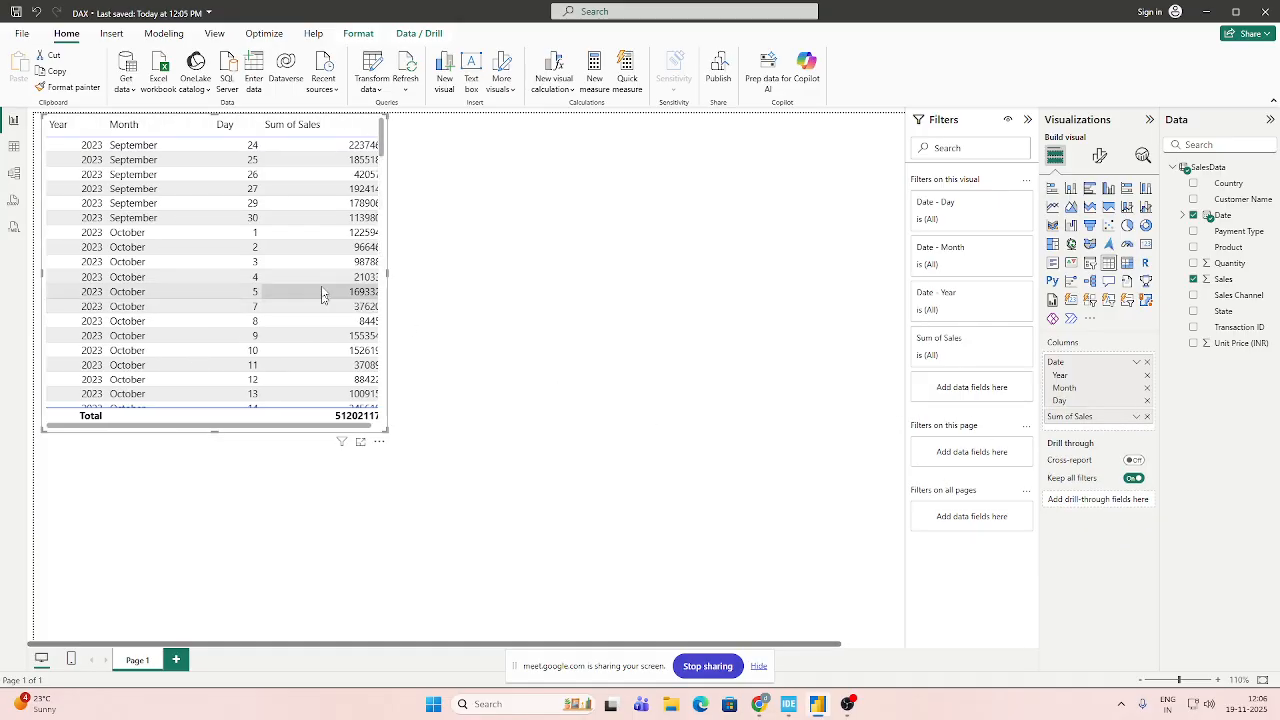
pyautogui.scroll(-6, 209, 293)
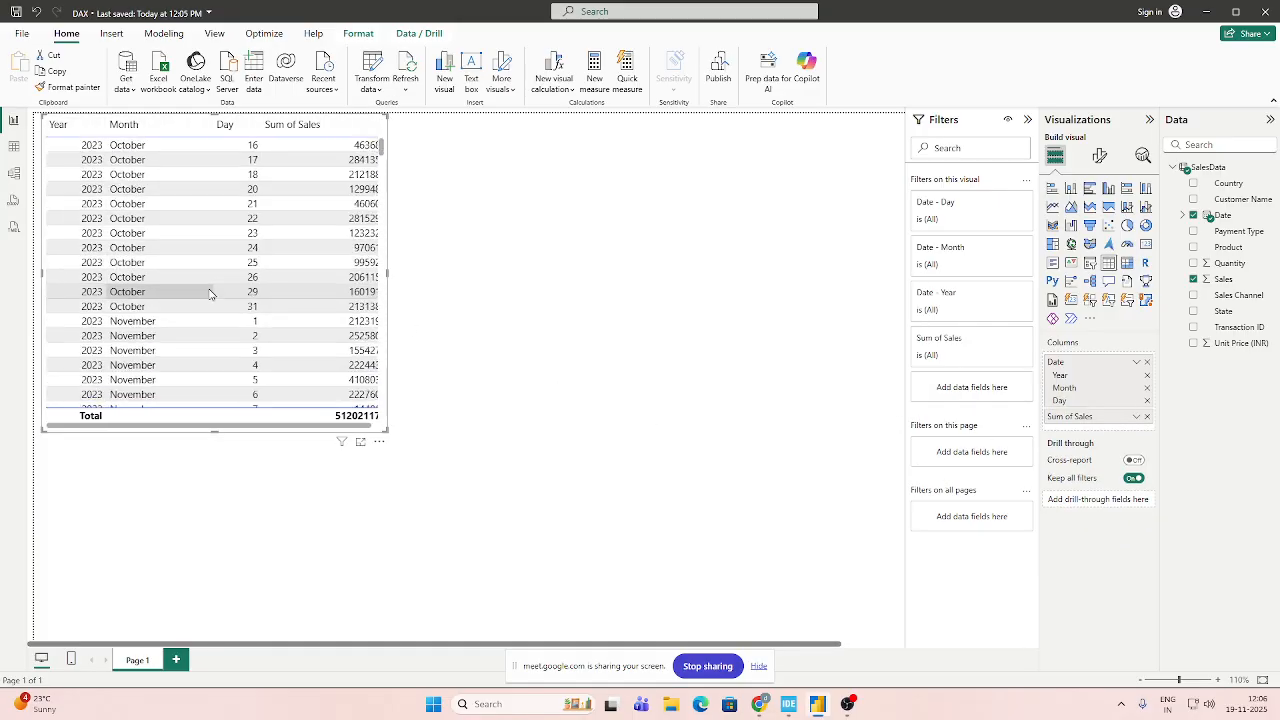
pyautogui.scroll(-12, 209, 293)
# Switch to Google Meet to let in the next waiting participant, and go back to Power BI.
pyautogui.moveTo(759, 704)
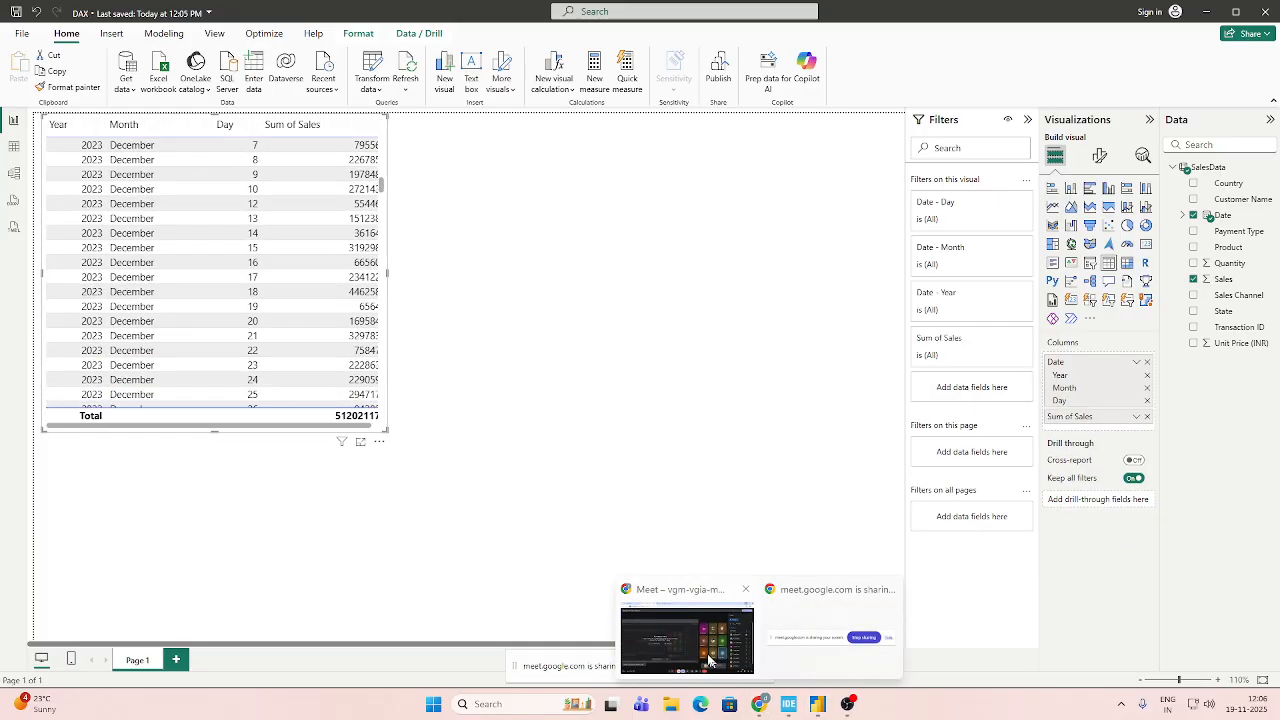
pyautogui.click(709, 661)
pyautogui.click(1202, 340)
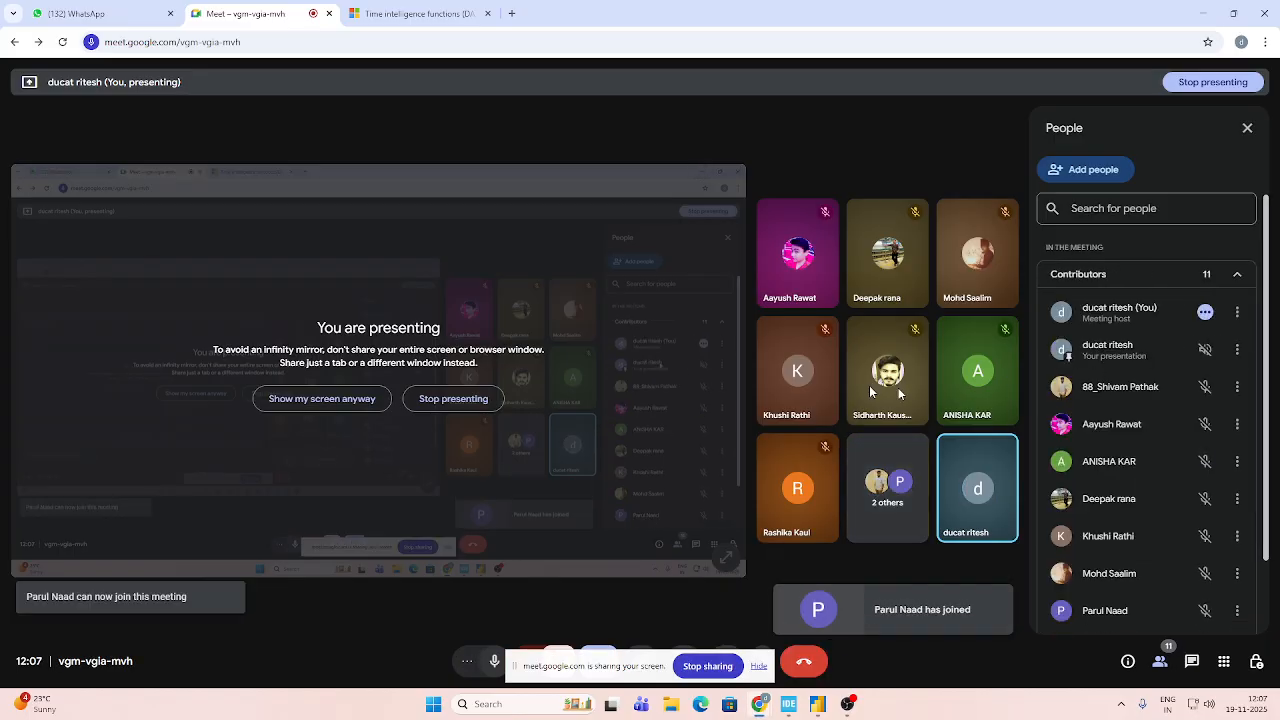
pyautogui.click(1201, 13)
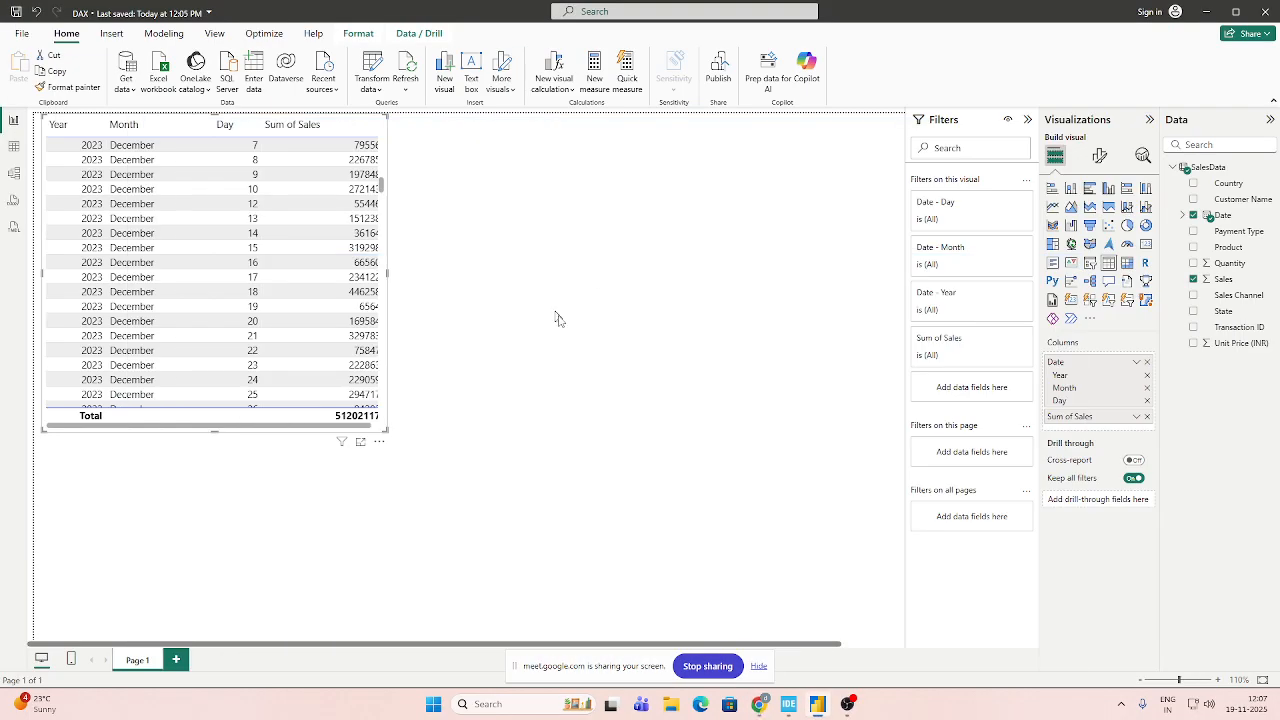
# Look through the table's daily sales rows across 2023 and 2024 and return towards the earliest dates.
pyautogui.click(577, 387)
pyautogui.scroll(5, 375, 255)
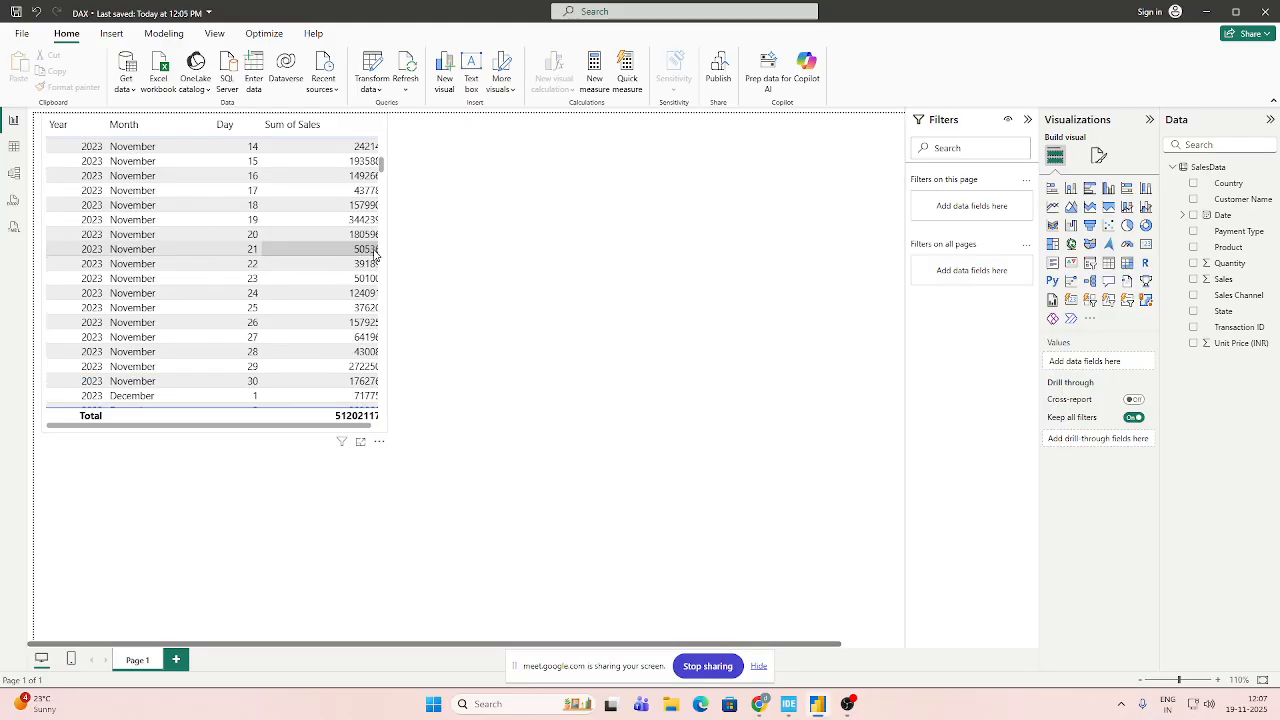
pyautogui.scroll(10, 375, 255)
pyautogui.scroll(-20, 376, 258)
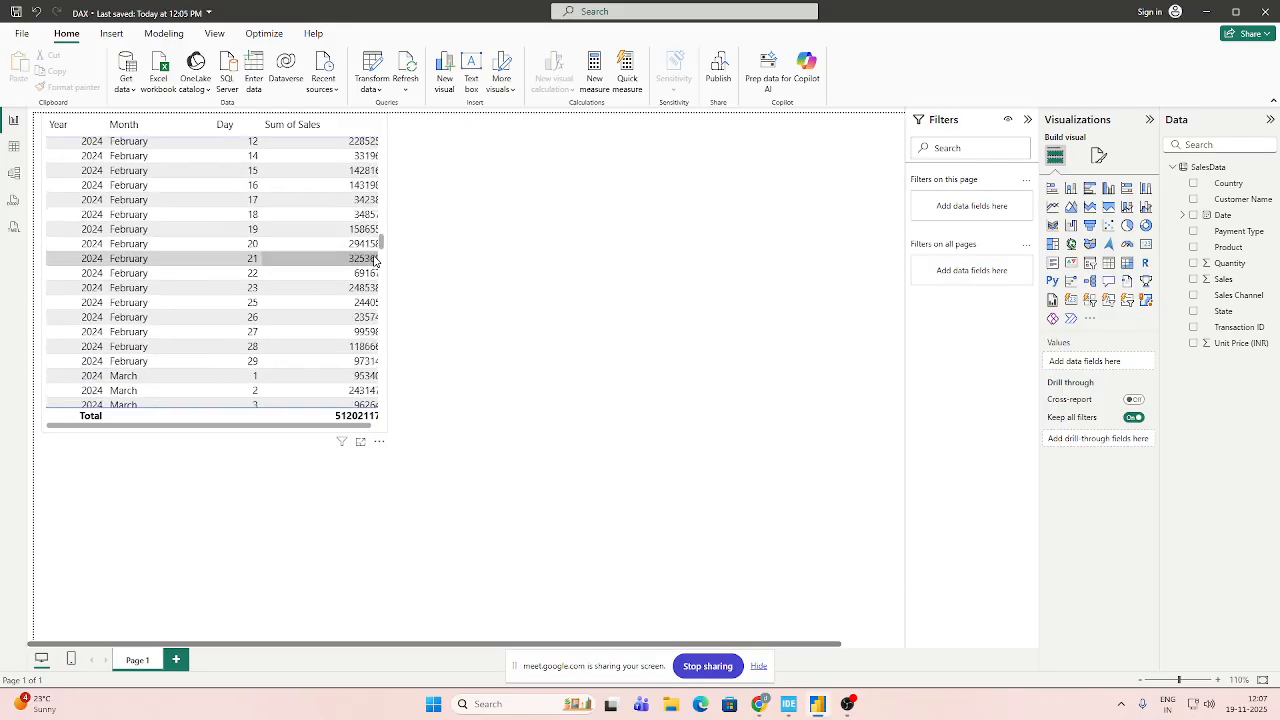
pyautogui.scroll(-20, 375, 260)
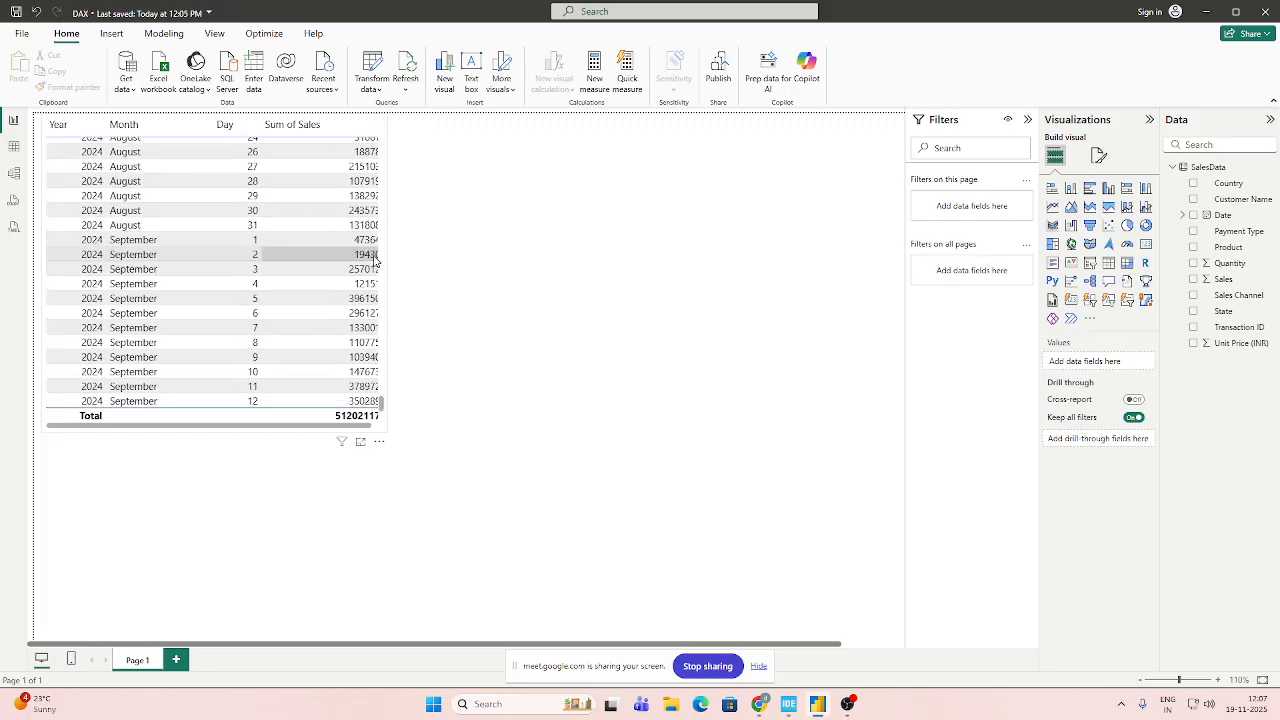
pyautogui.scroll(-4, 375, 260)
pyautogui.moveTo(382, 412); pyautogui.dragTo(383, 124)
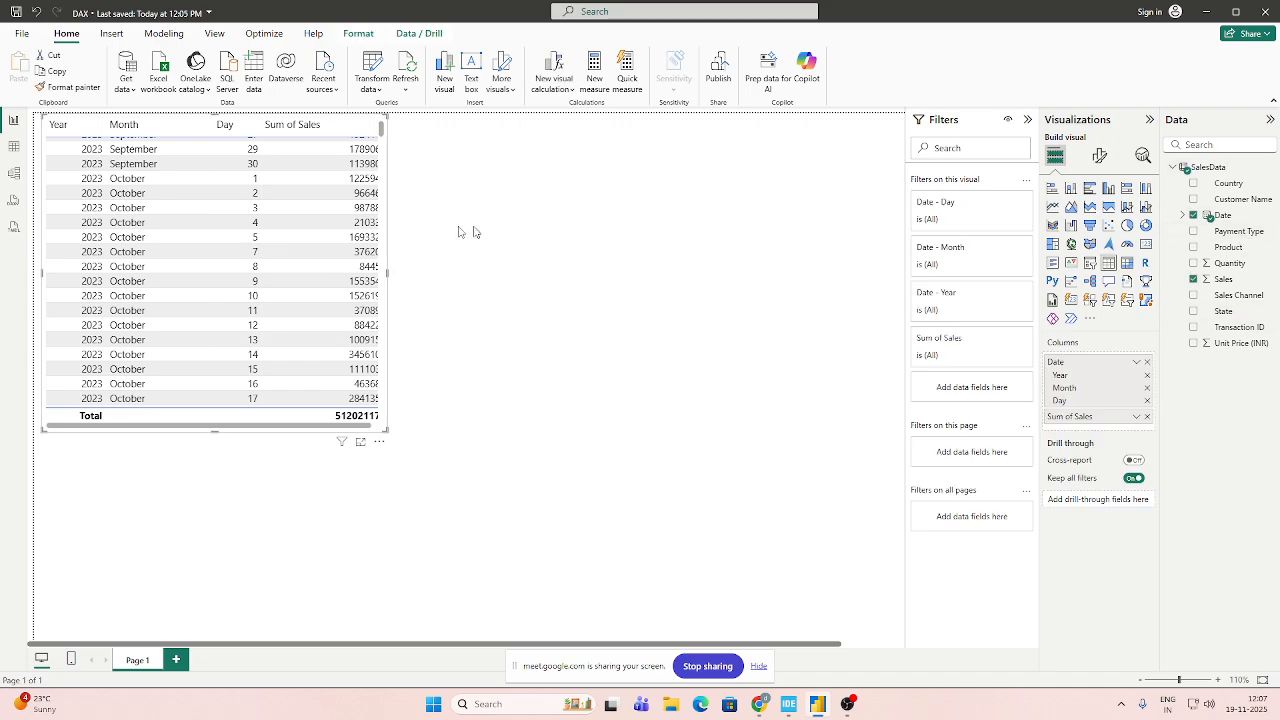
# Reduce the table visual's height and widen it slightly.
pyautogui.moveTo(382, 133); pyautogui.dragTo(384, 118)
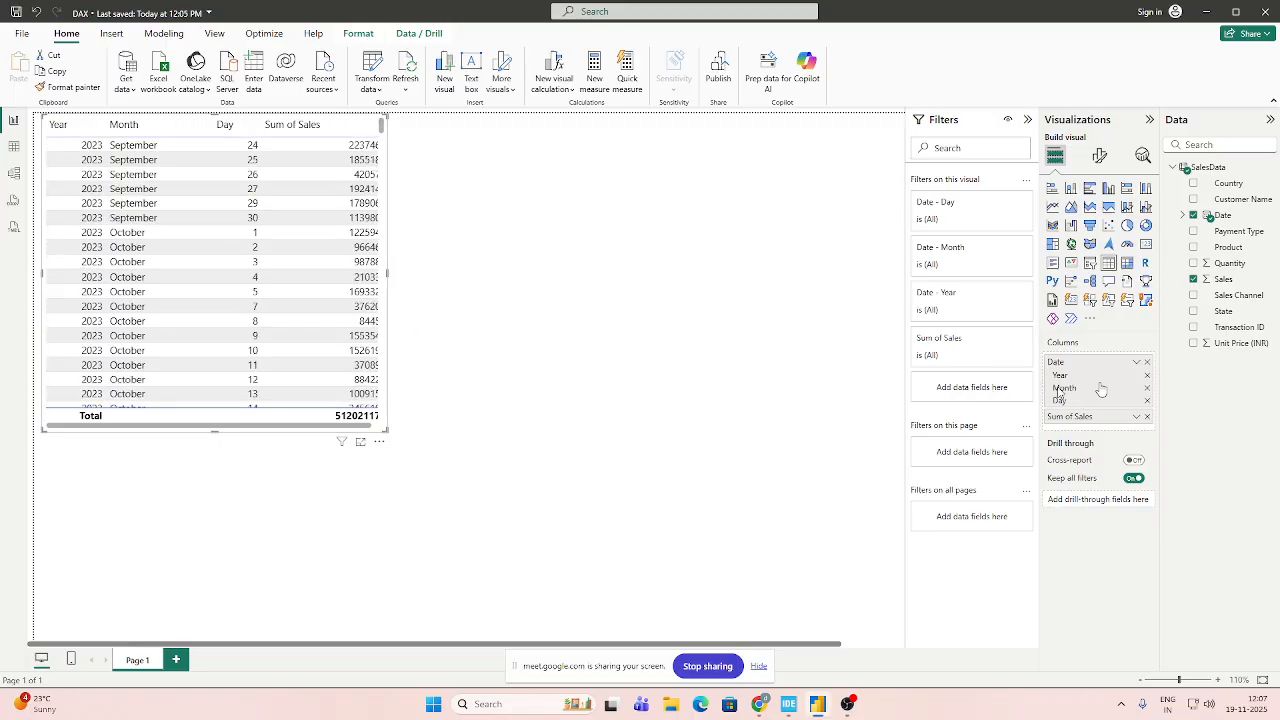
pyautogui.click(508, 301)
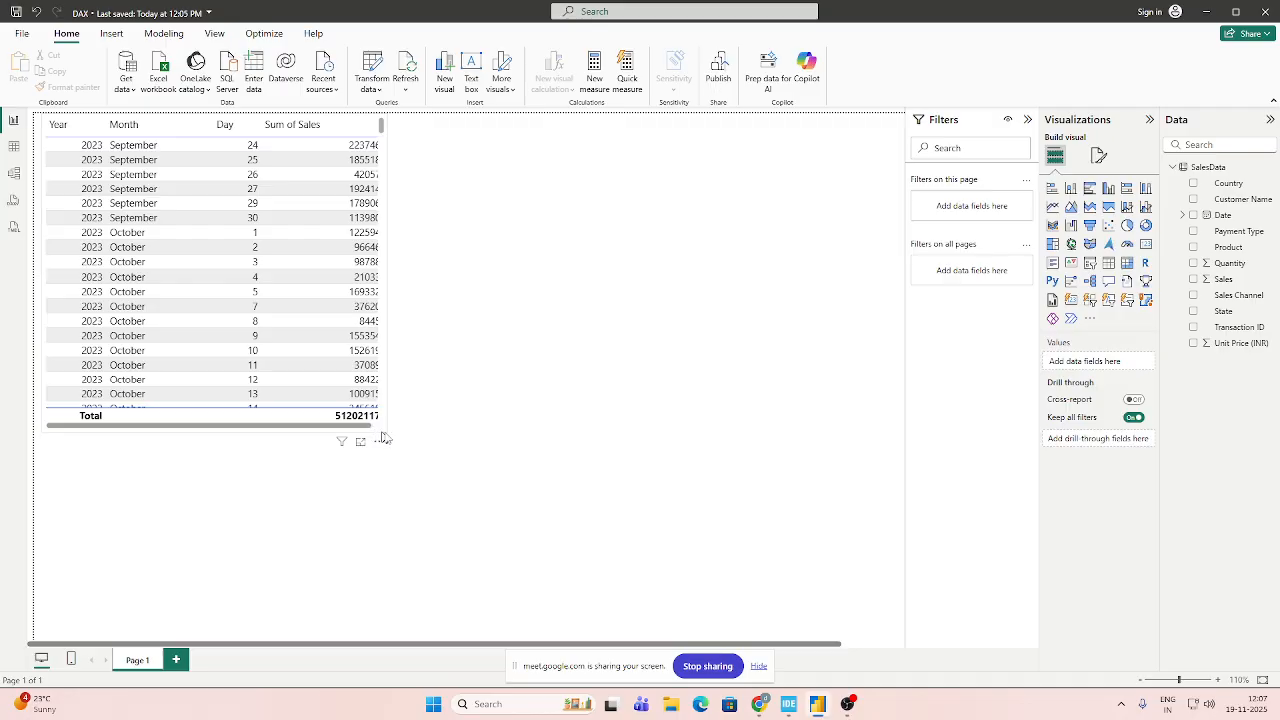
pyautogui.click(384, 438)
pyautogui.moveTo(386, 427); pyautogui.dragTo(396, 388)
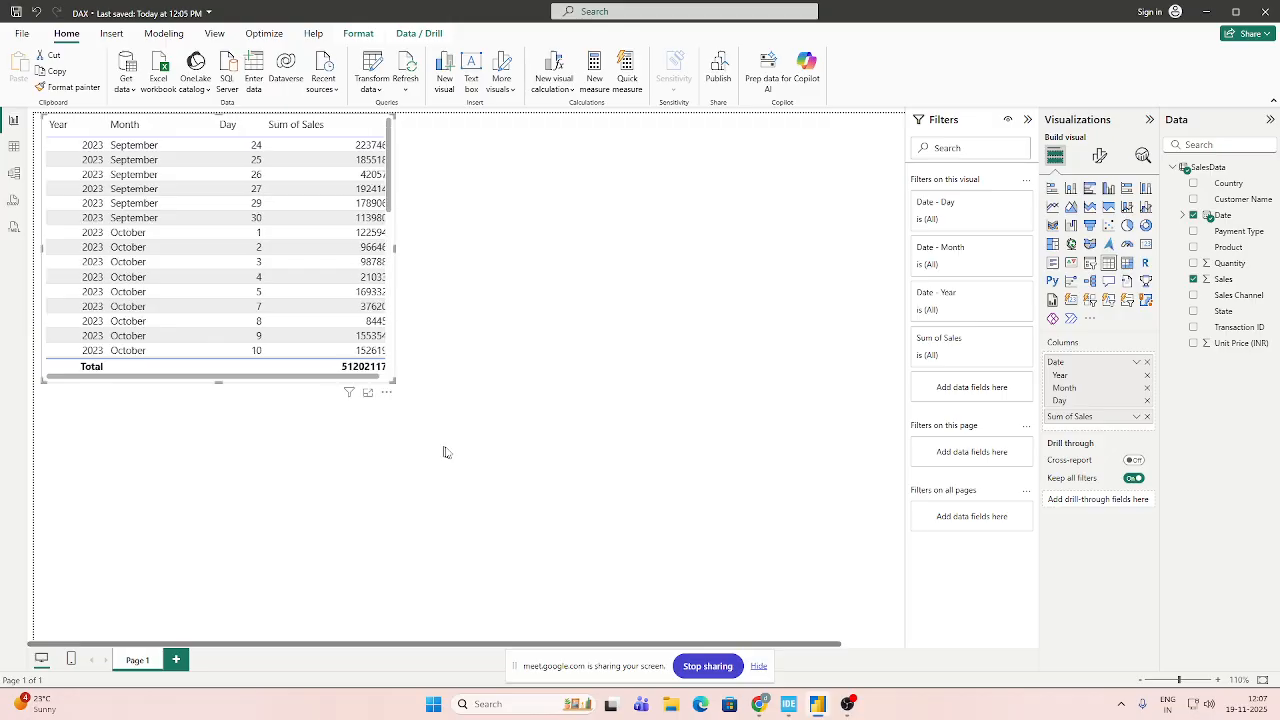
pyautogui.click(604, 376)
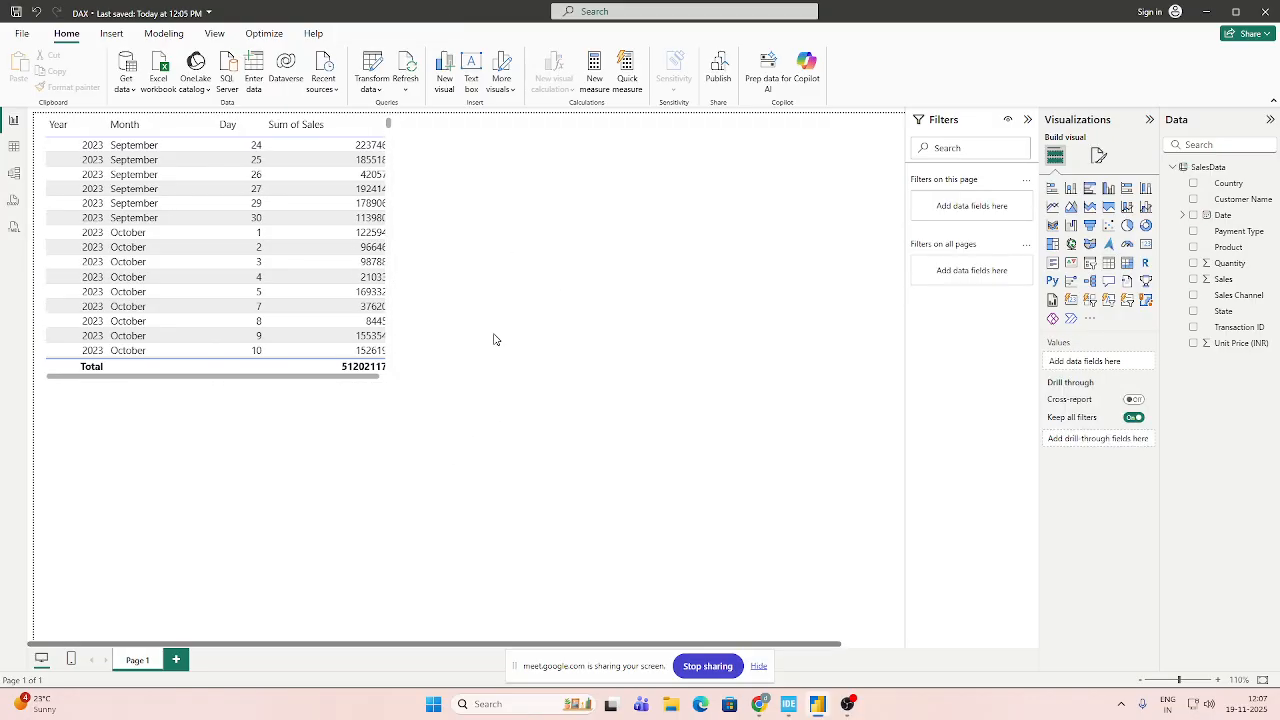
# Remove the Month and Day levels from the table's Date hierarchy and shrink the visual to fit the yearly sales rows.
pyautogui.click(389, 350)
pyautogui.click(530, 378)
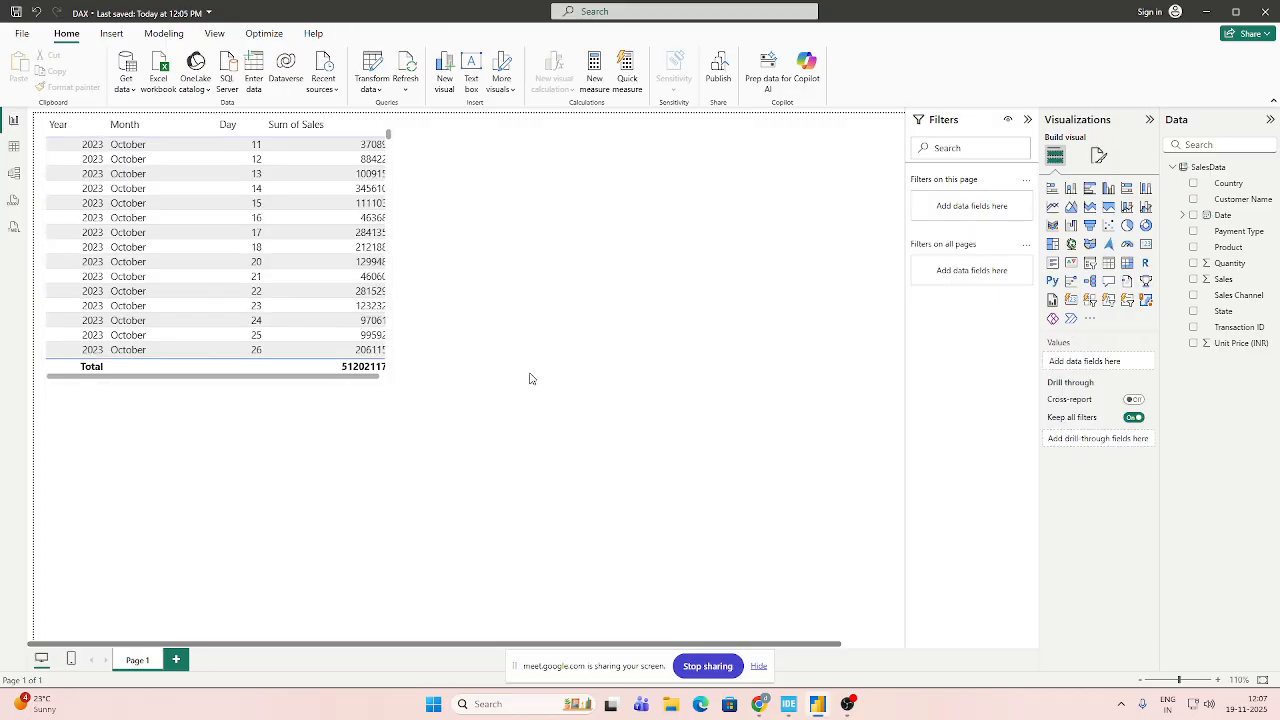
pyautogui.click(270, 286)
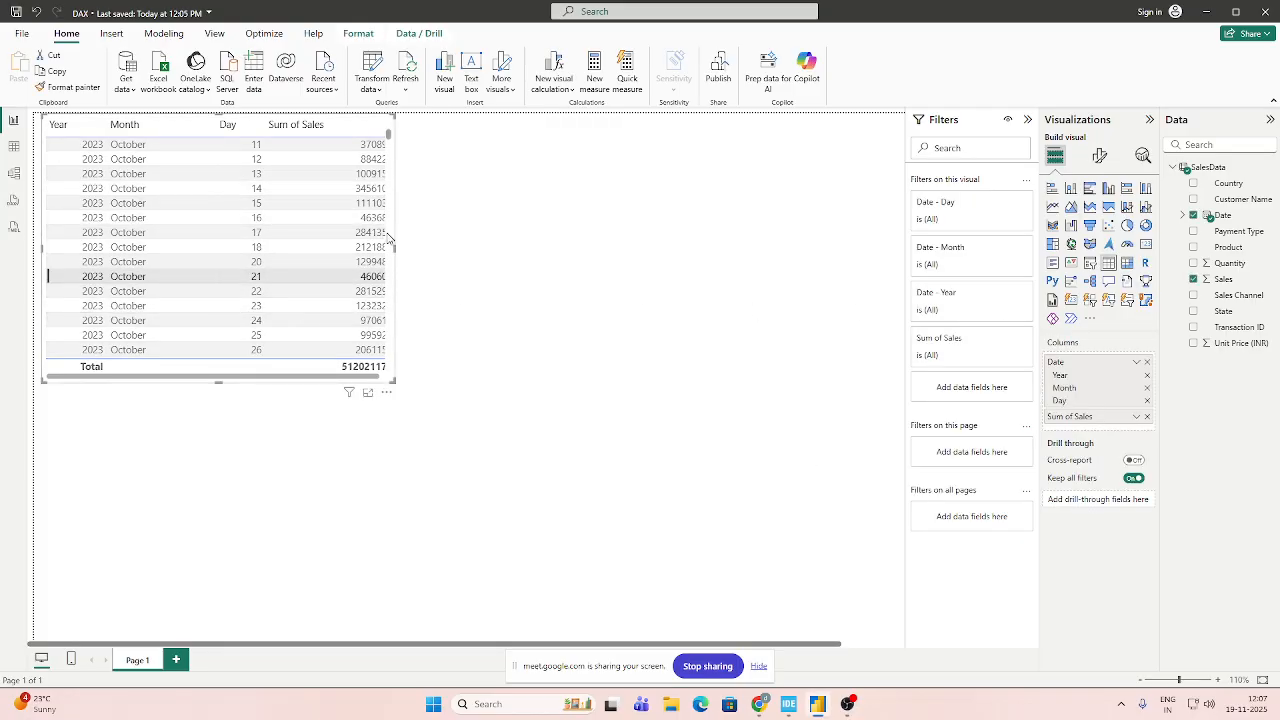
pyautogui.scroll(-5, 355, 236)
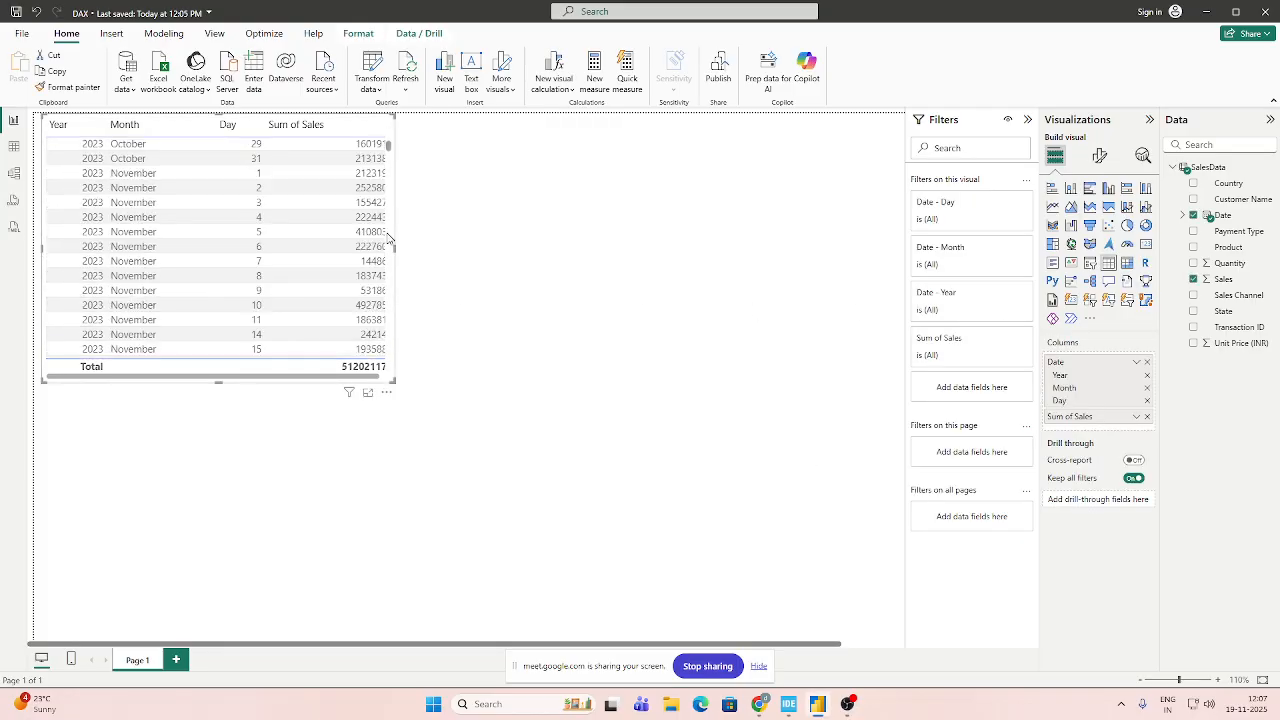
pyautogui.click(1147, 388)
pyautogui.click(1147, 389)
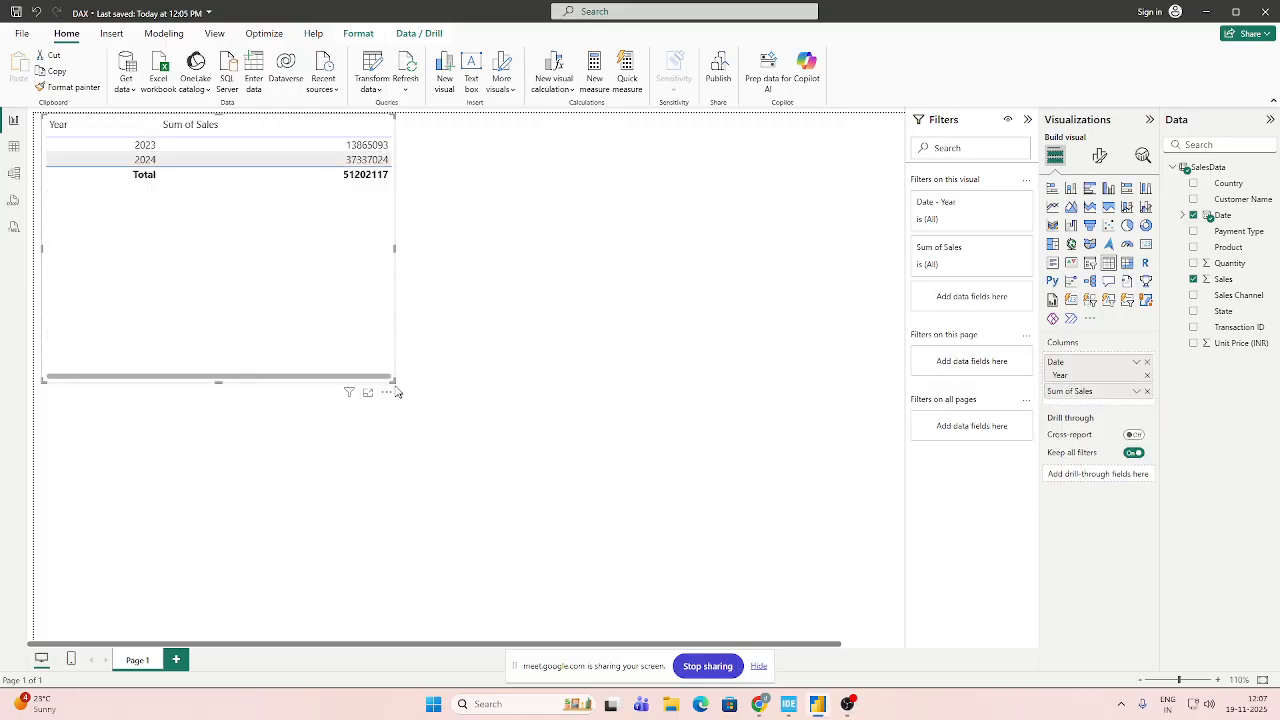
pyautogui.moveTo(395, 381); pyautogui.dragTo(432, 201)
pyautogui.click(663, 390)
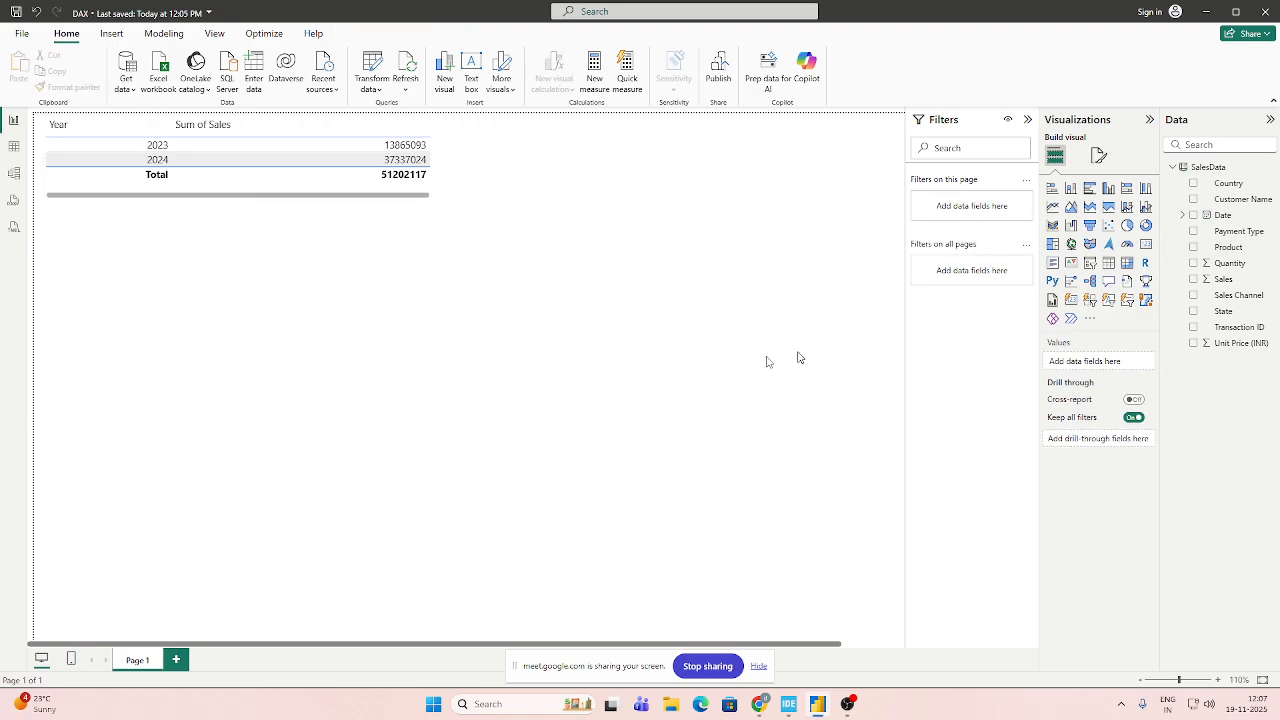
# Create a new measure in the SalesData table.
pyautogui.click(1202, 168)
pyautogui.click(268, 75)
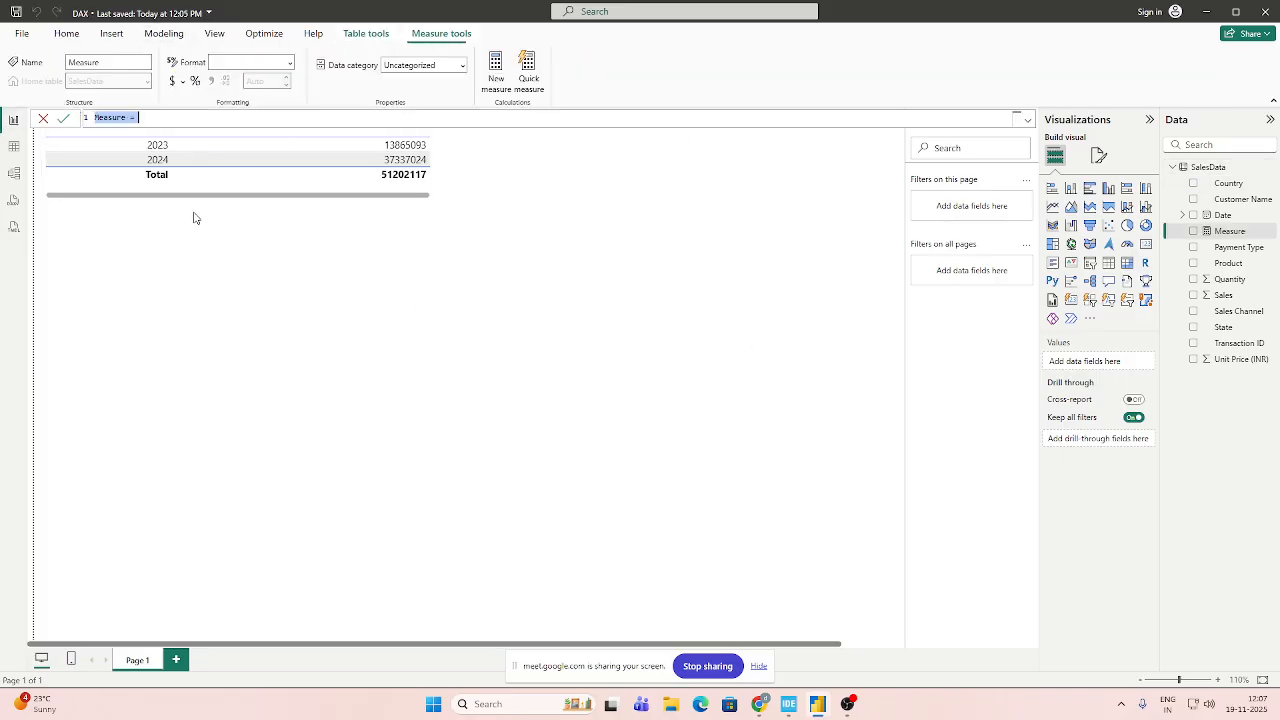
# Switch to Google Meet to admit the participant waiting to join, and return to Power BI.
pyautogui.click(759, 704)
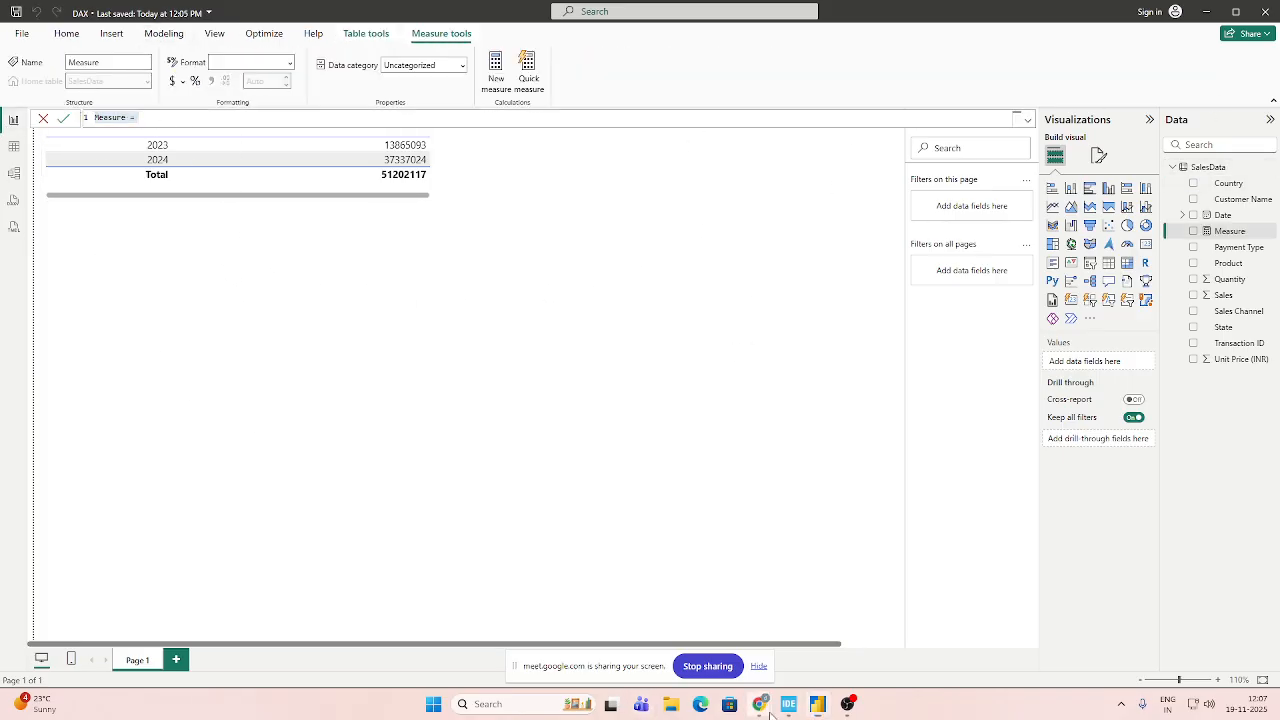
pyautogui.click(676, 648)
pyautogui.click(1195, 338)
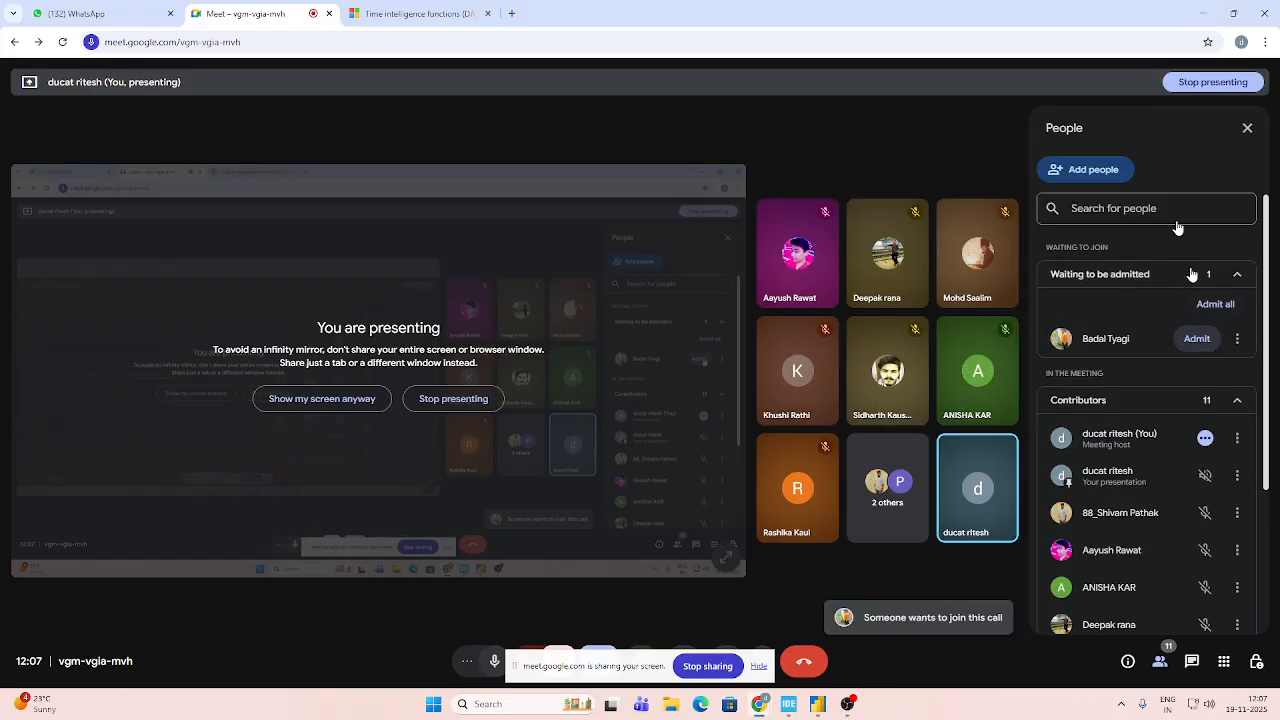
pyautogui.click(1213, 25)
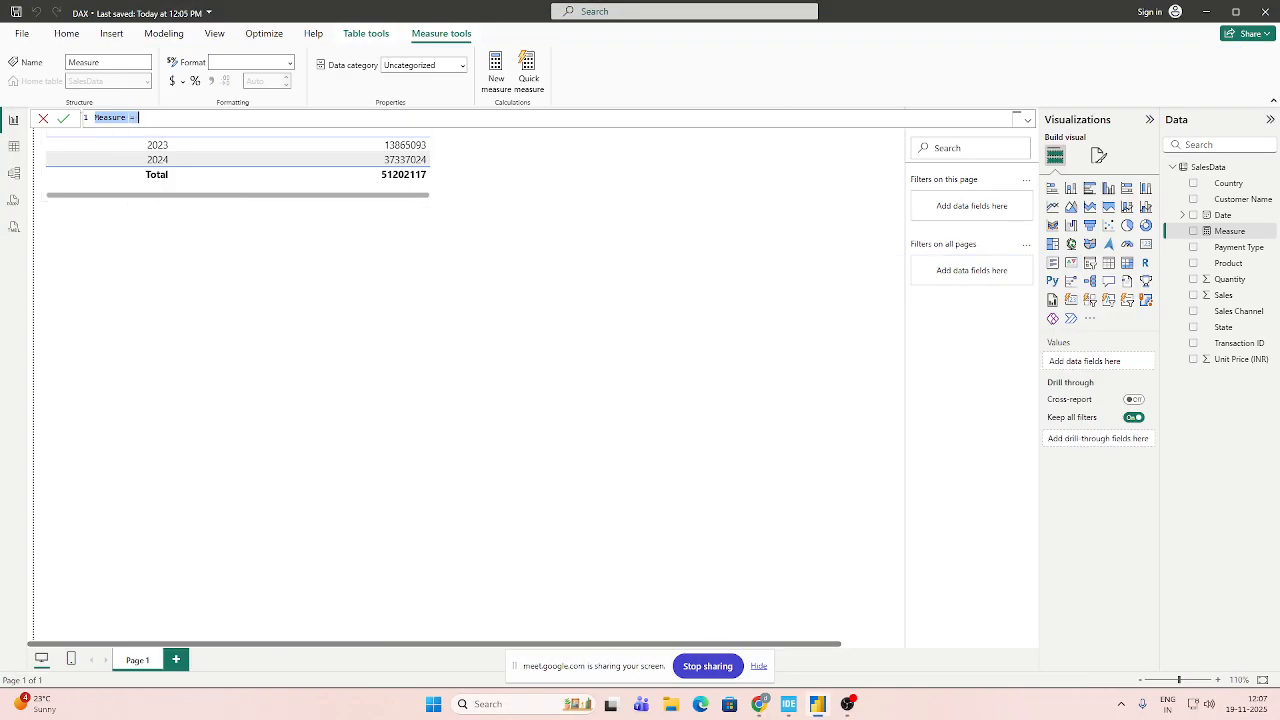
# Name the new measure "Current year Sales" and enlarge the formula text for readability.
pyautogui.click(126, 118)
pyautogui.press('BackSpace')
pyautogui.scroll(6, 126, 118)
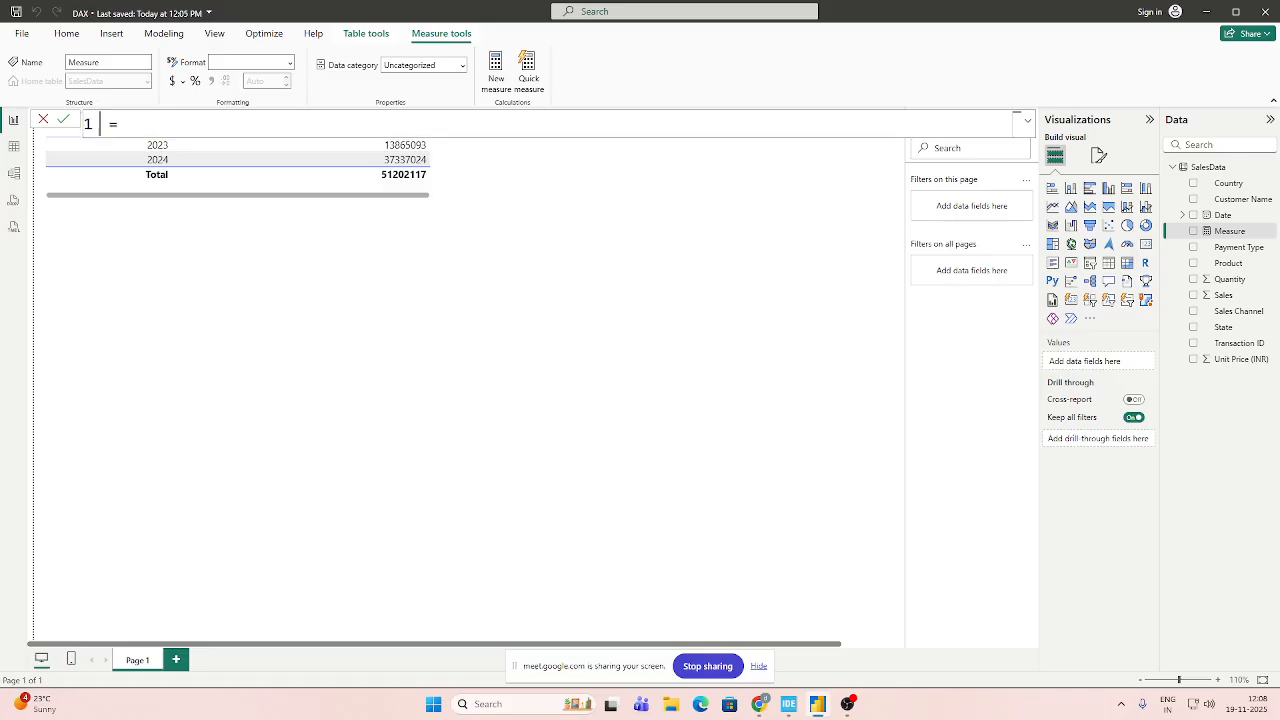
pyautogui.scroll(3, 126, 118)
pyautogui.write('Current ')
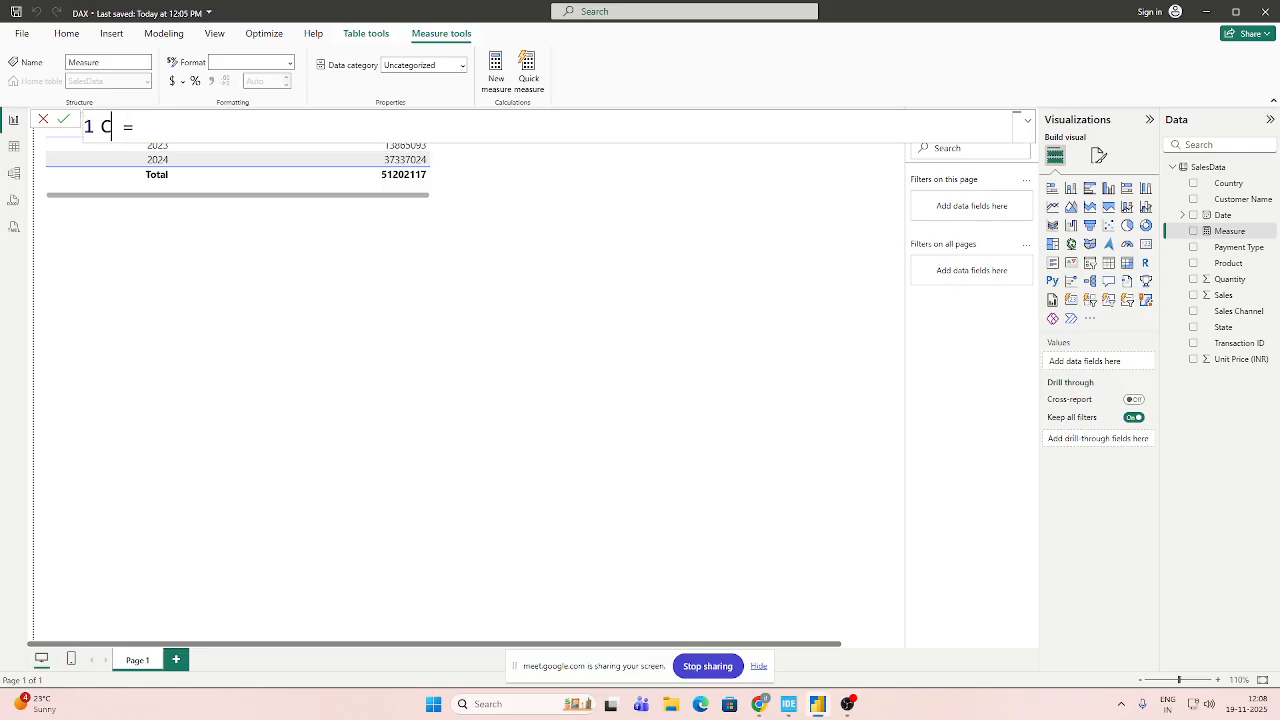
pyautogui.write('y')
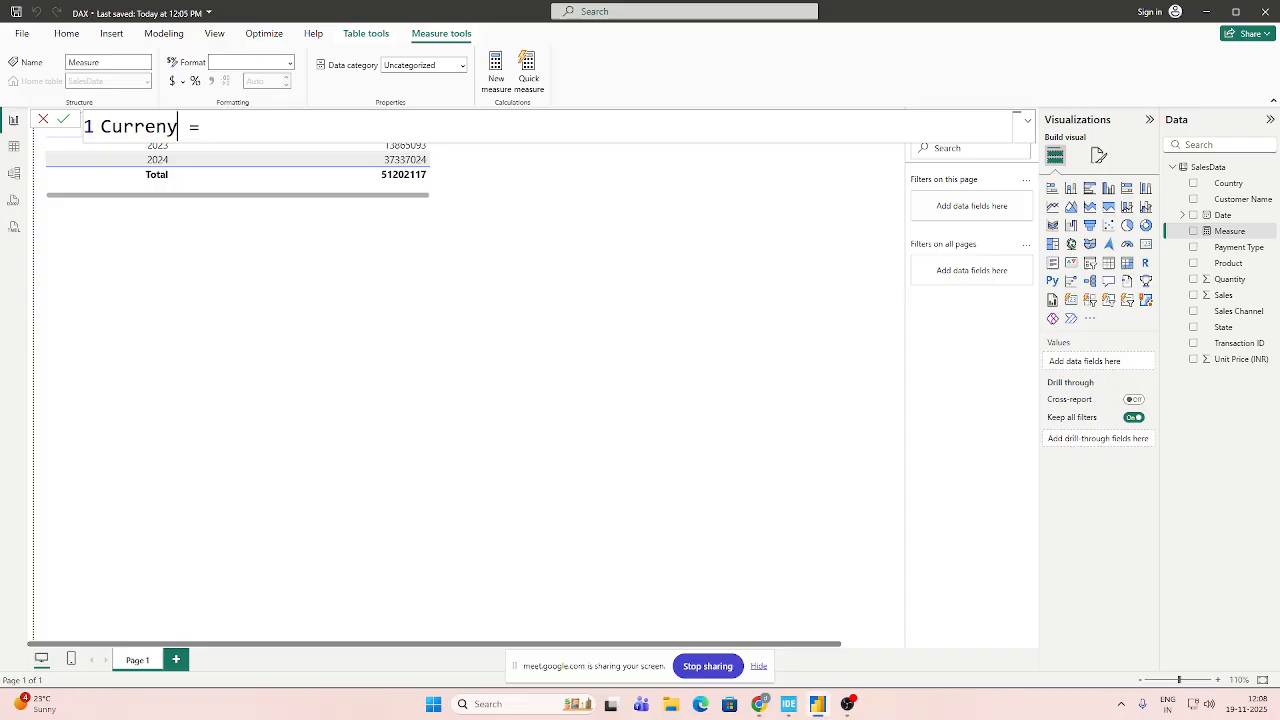
pyautogui.press('BackSpace')
pyautogui.write('t year Sales')
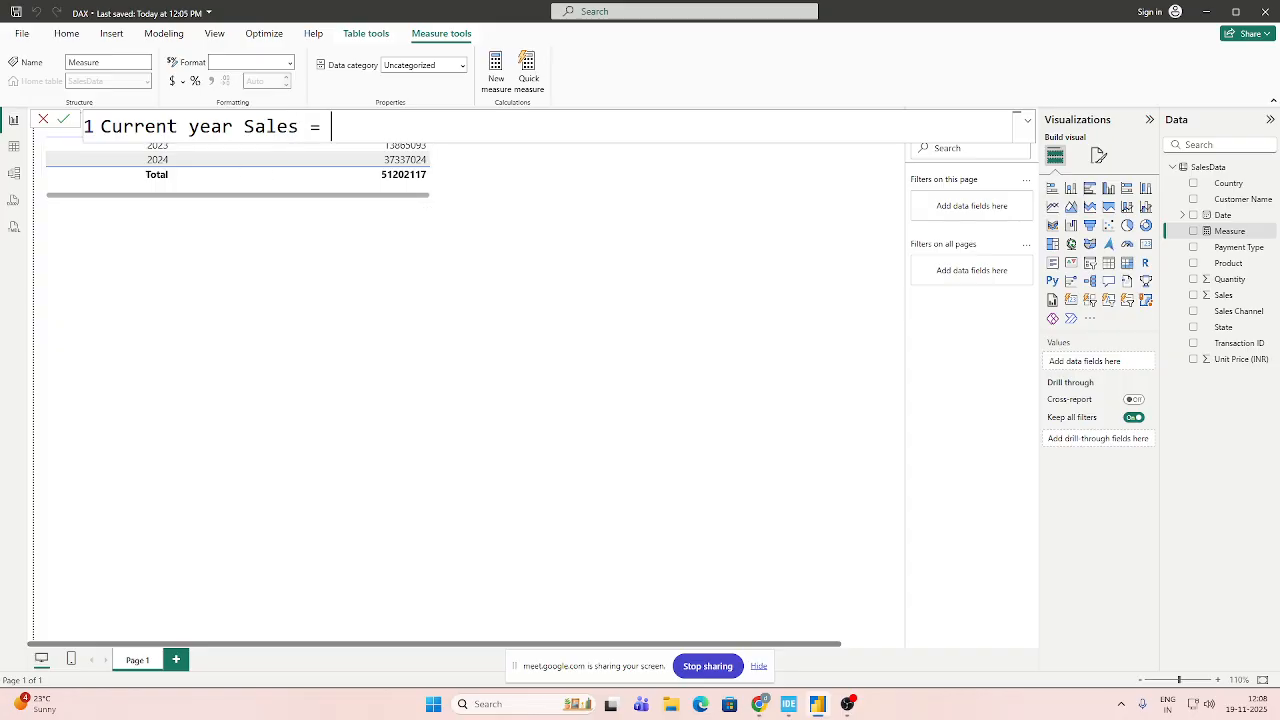
pyautogui.write(' = TOTA')
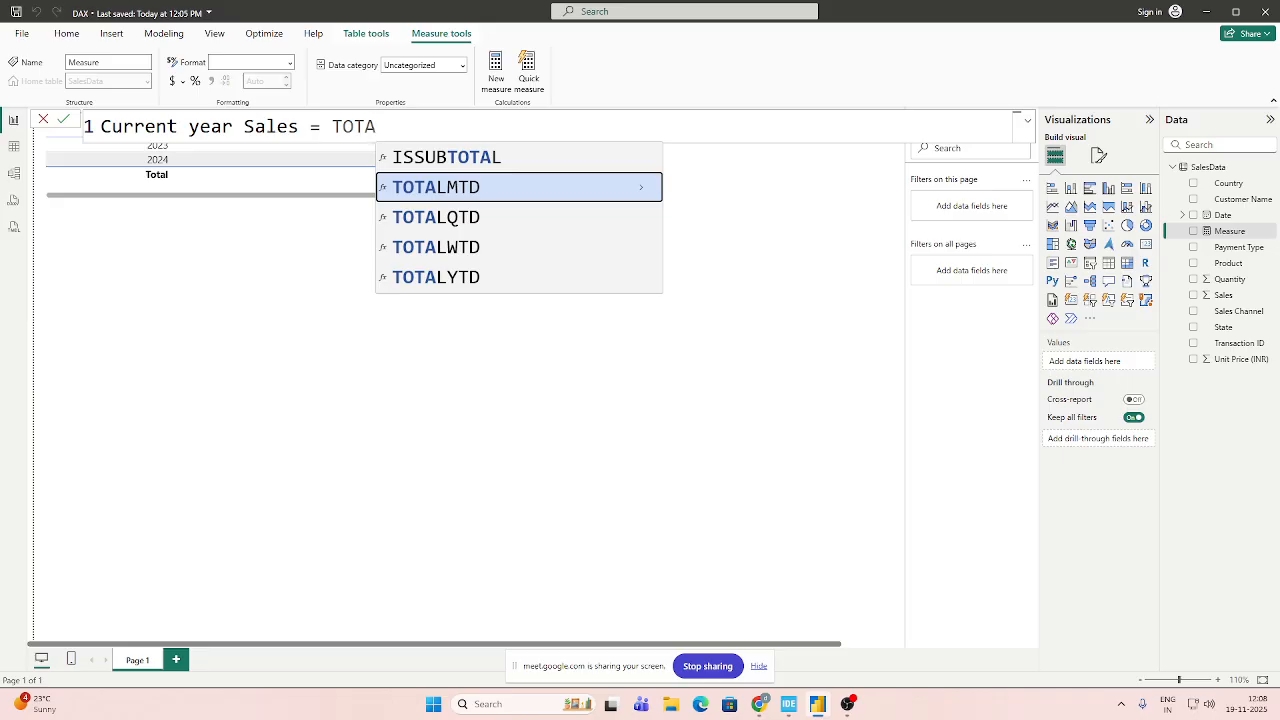
# Begin the Current year Sales formula with the TOTALYTD function.
pyautogui.press('Down')
pyautogui.press('Down')
pyautogui.press('Down')
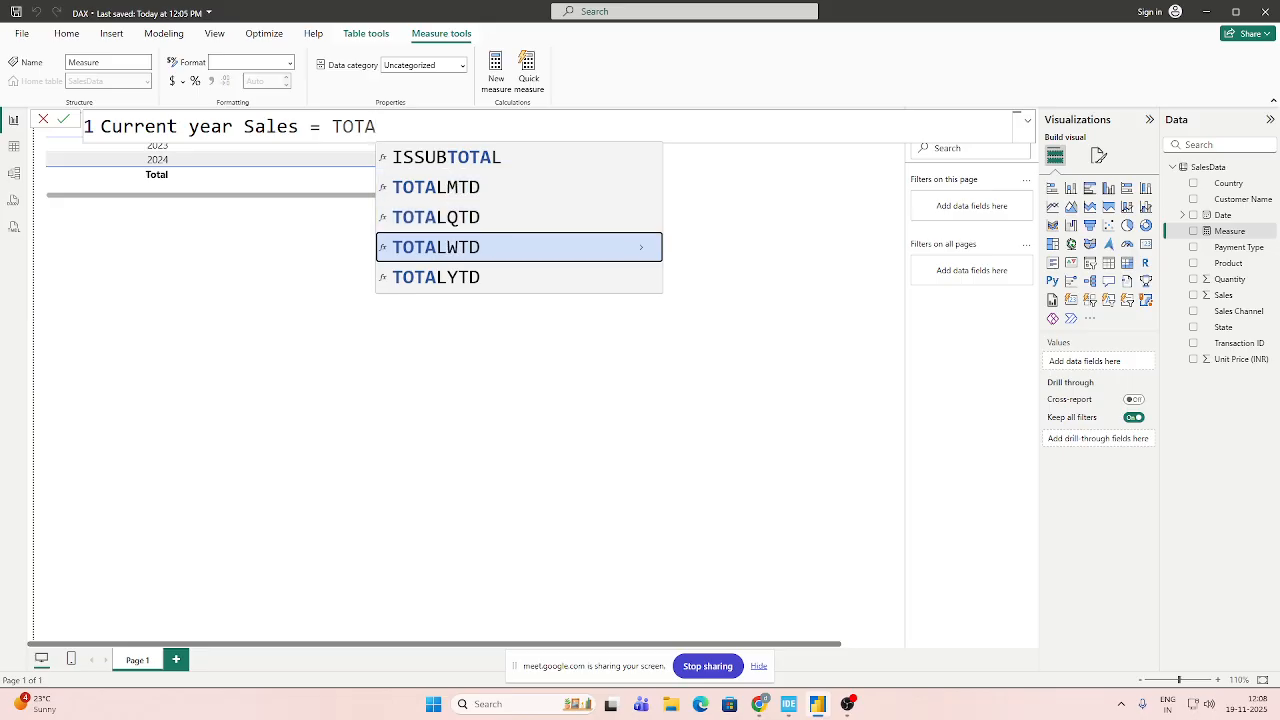
pyautogui.press('Tab')
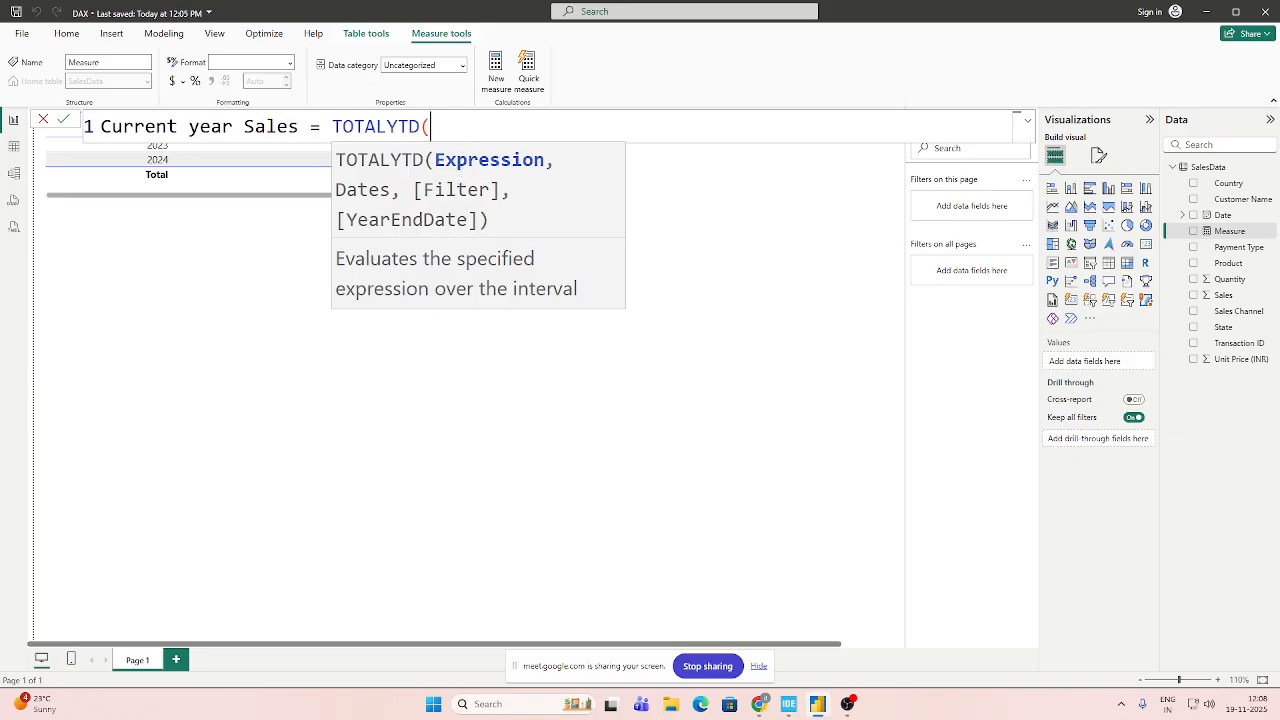
pyautogui.write('sal')
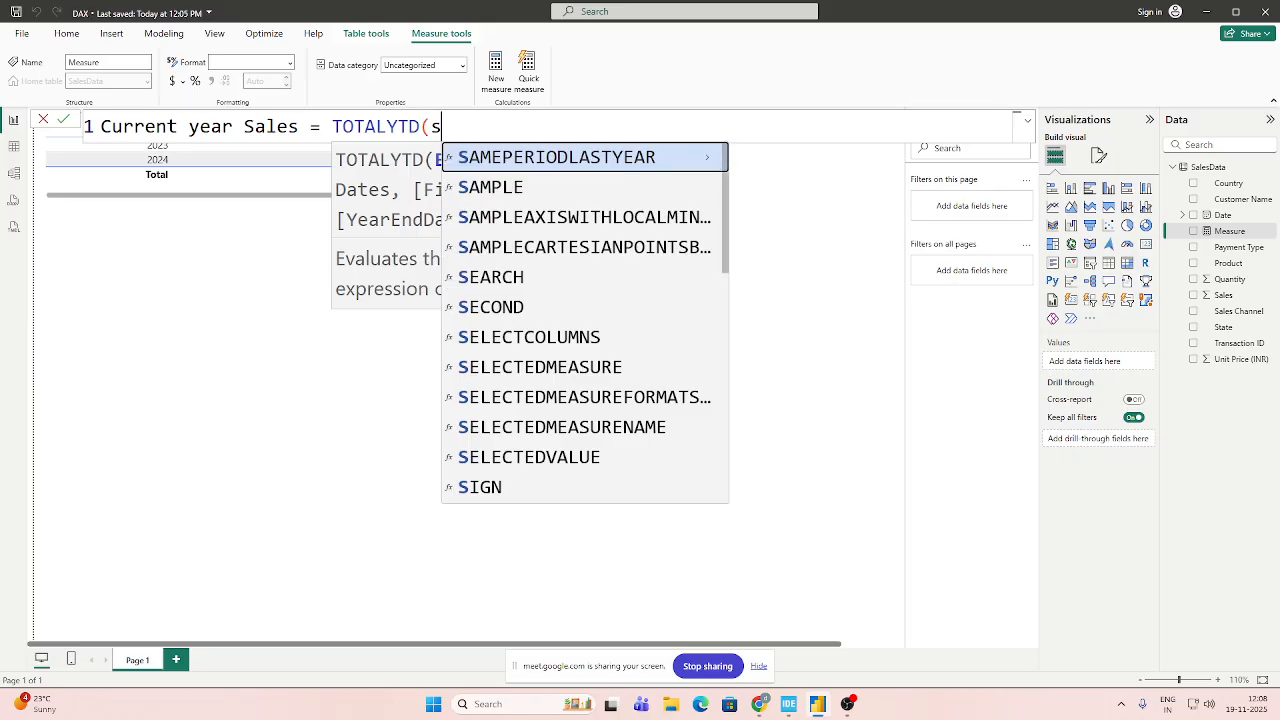
pyautogui.press('BackSpace')
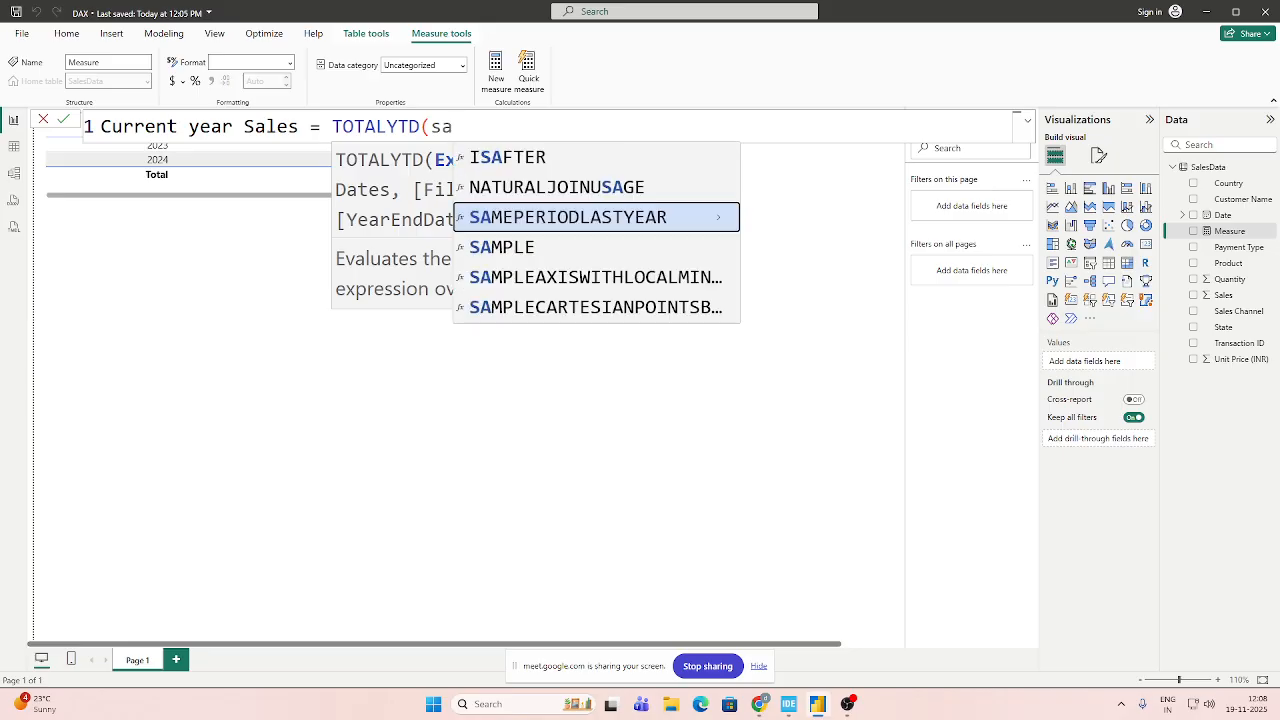
pyautogui.press('BackSpace')
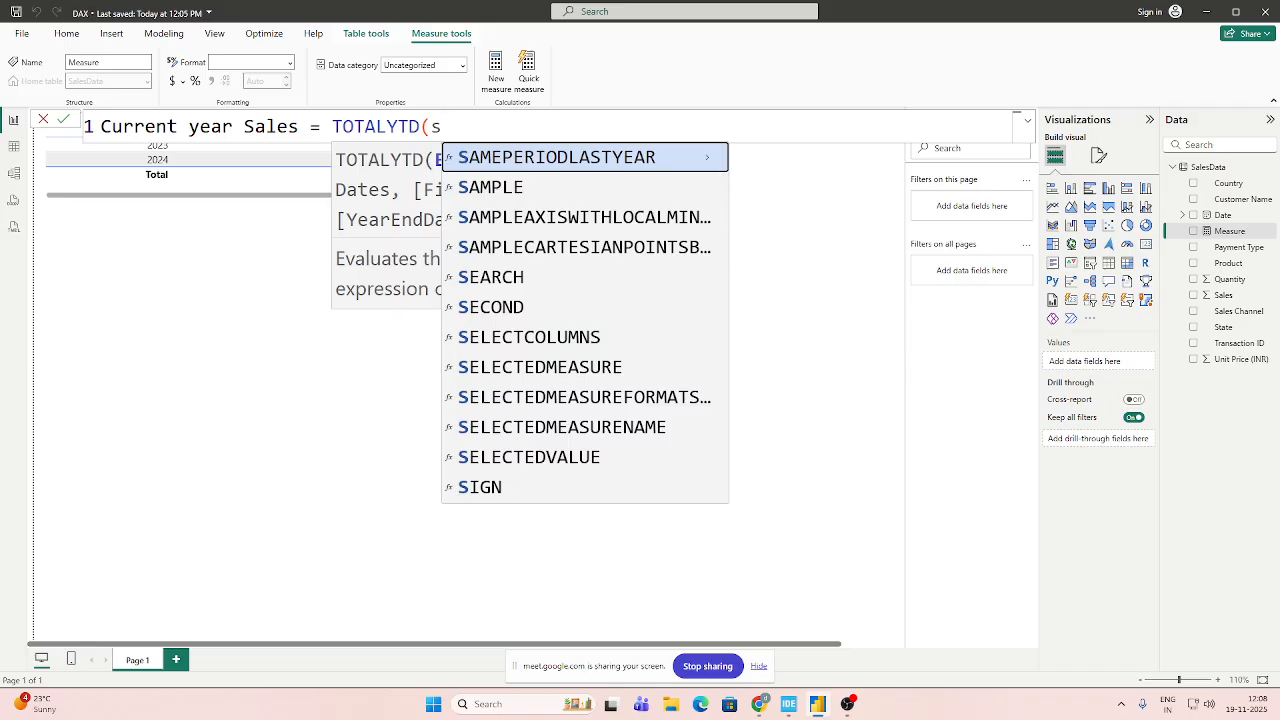
pyautogui.write('al')
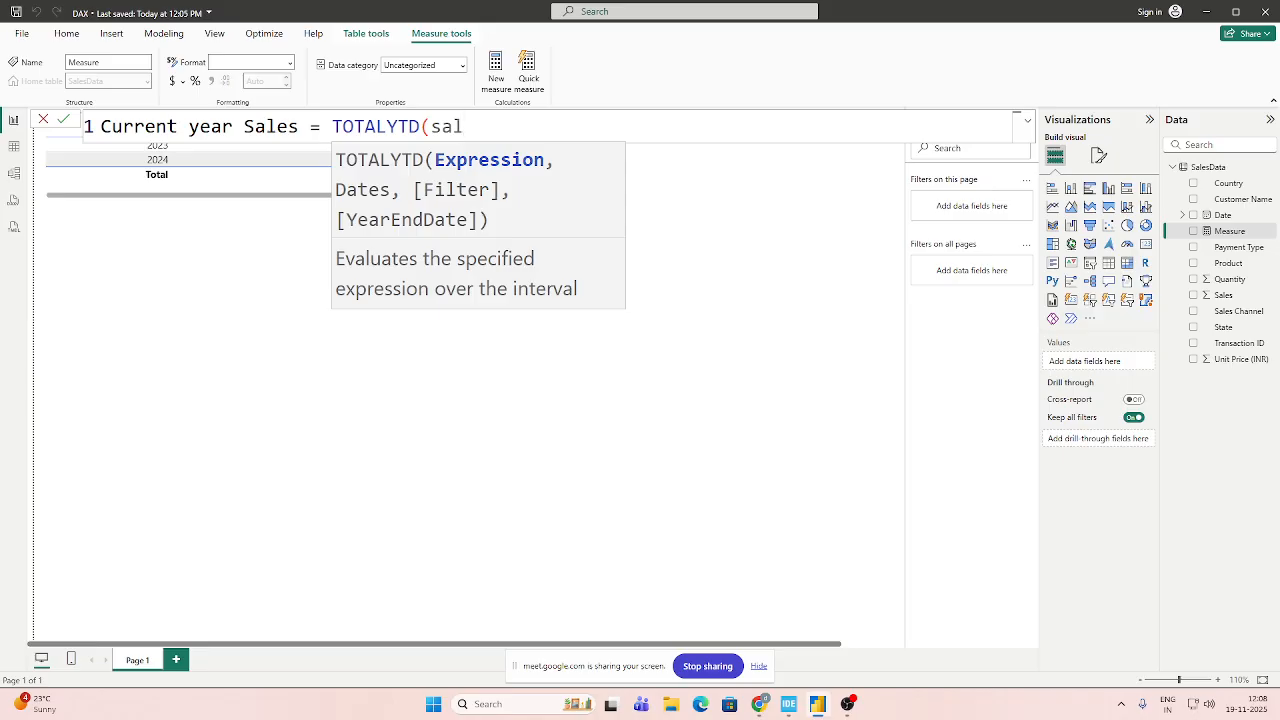
pyautogui.press('BackSpace')
pyautogui.press('BackSpace')
pyautogui.press('BackSpace')
pyautogui.write('s')
pyautogui.press('Up')
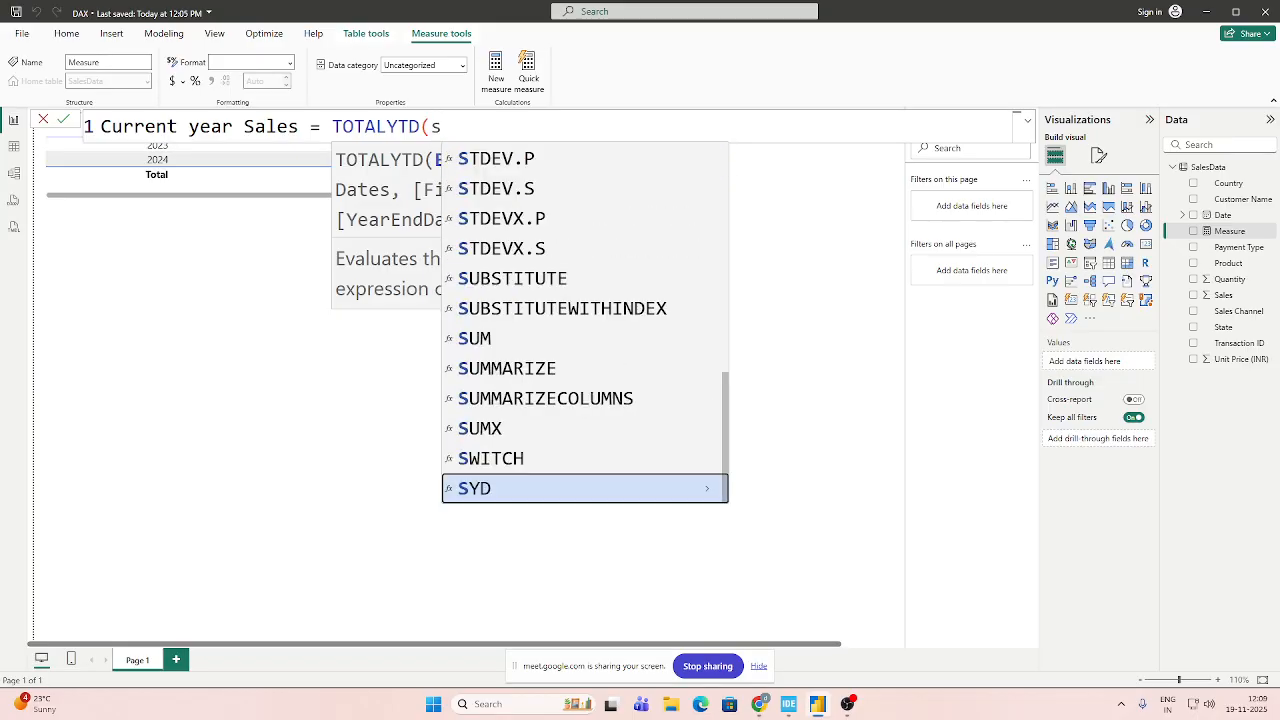
pyautogui.press('Down')
pyautogui.press('Down')
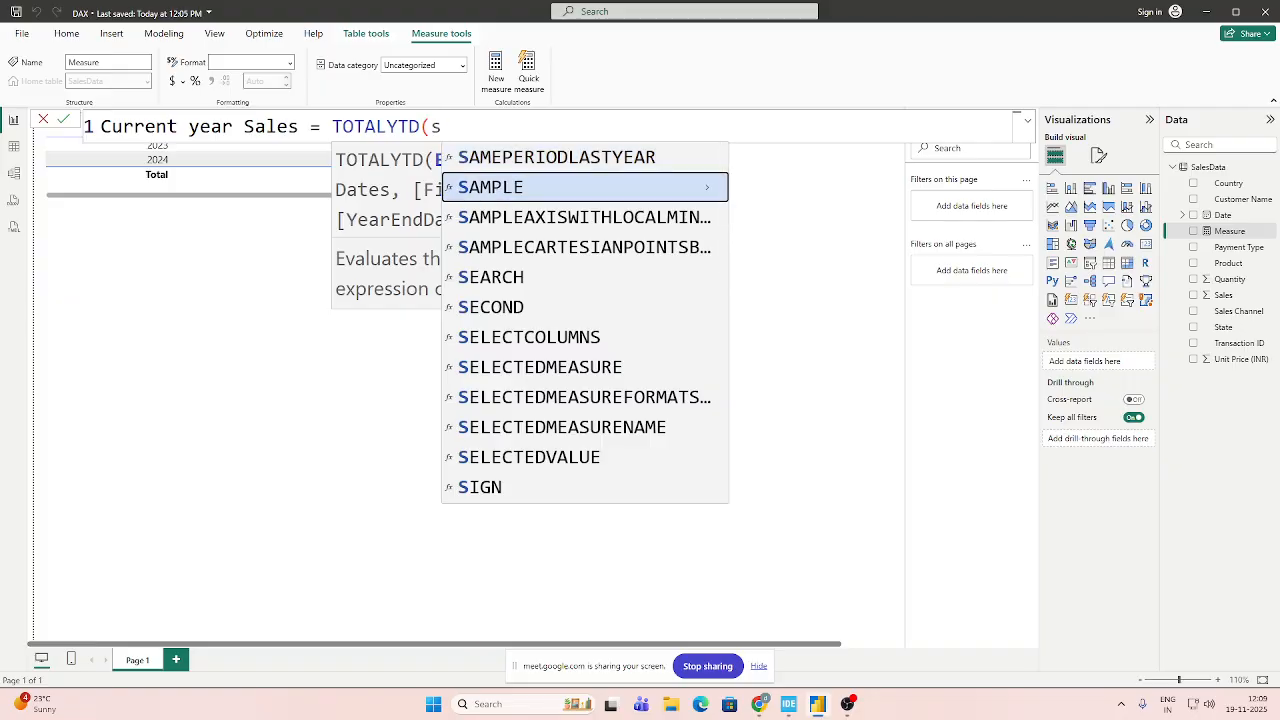
pyautogui.press('Up')
pyautogui.press('Up')
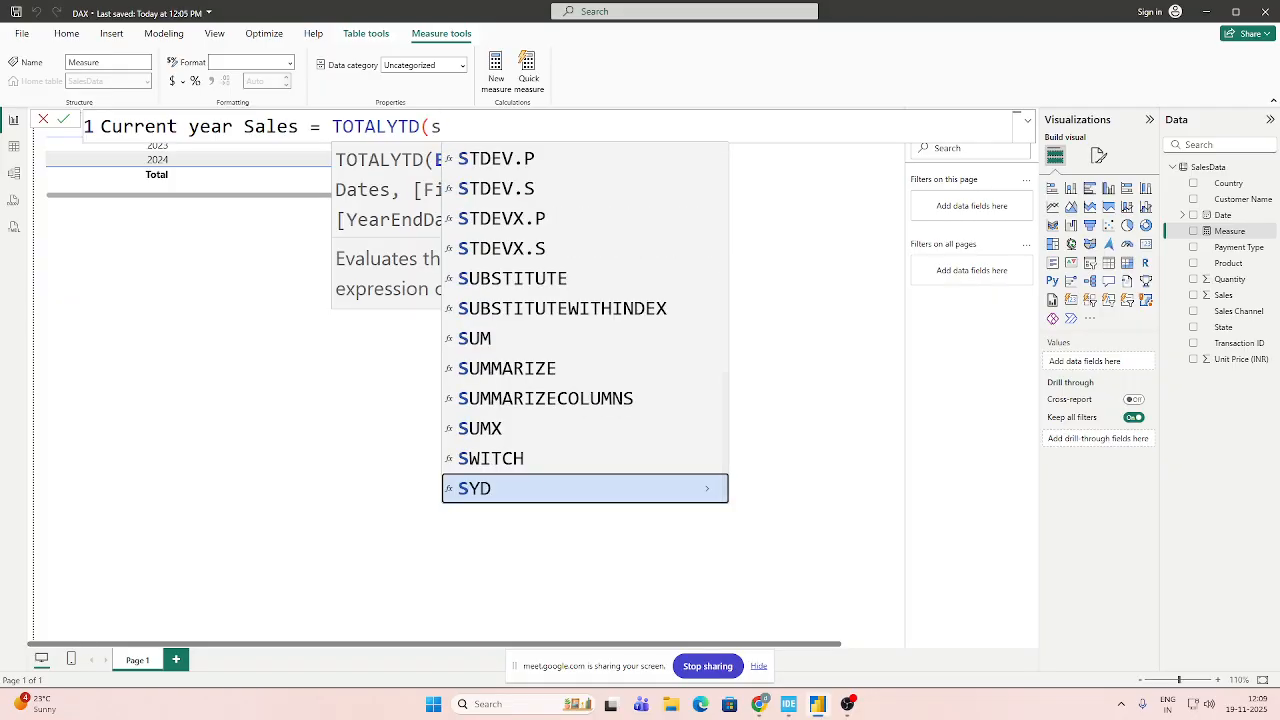
pyautogui.press('BackSpace')
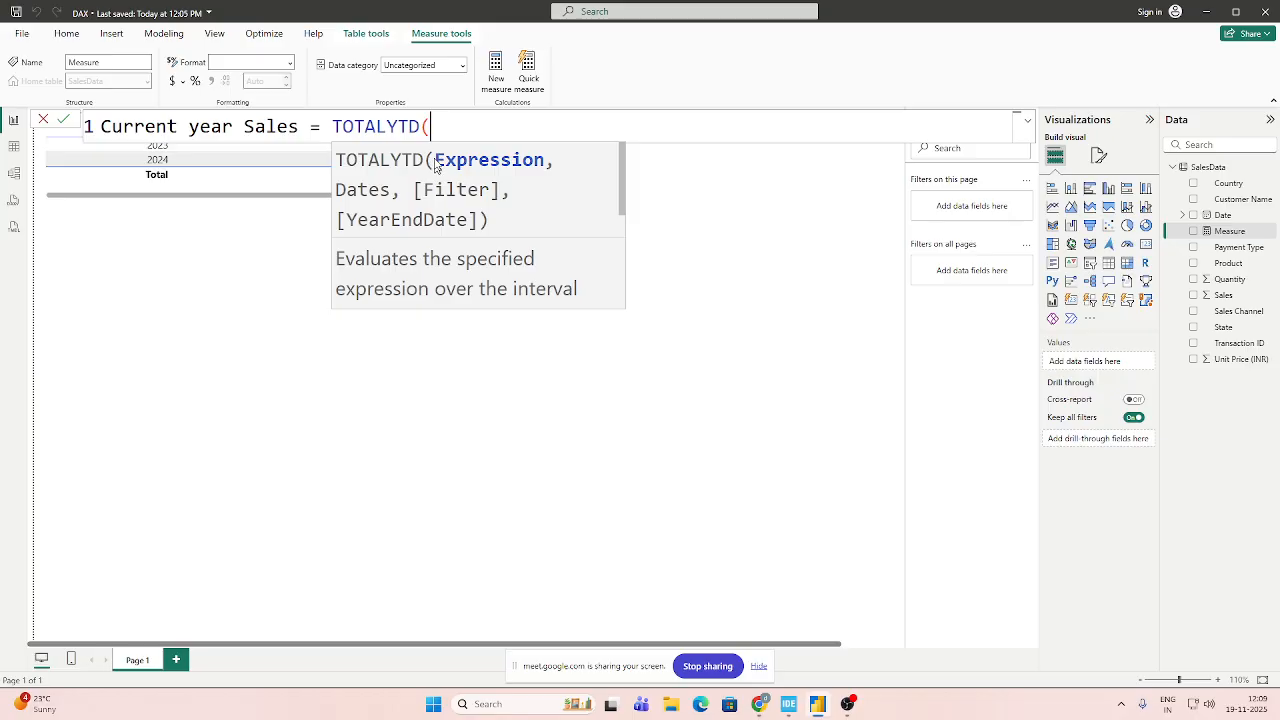
# Show the description of the TOTALYTD function and reinsert the function into the formula.
pyautogui.click(624, 205)
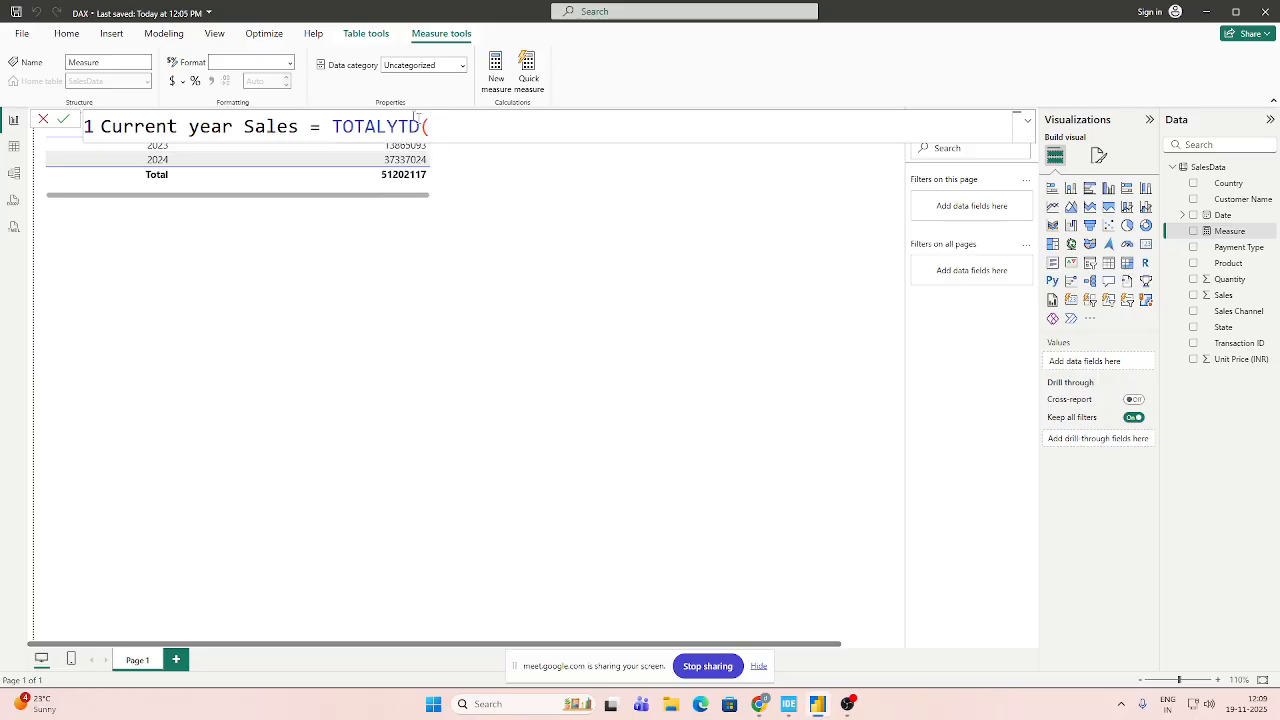
pyautogui.press('BackSpace')
pyautogui.press('BackSpace')
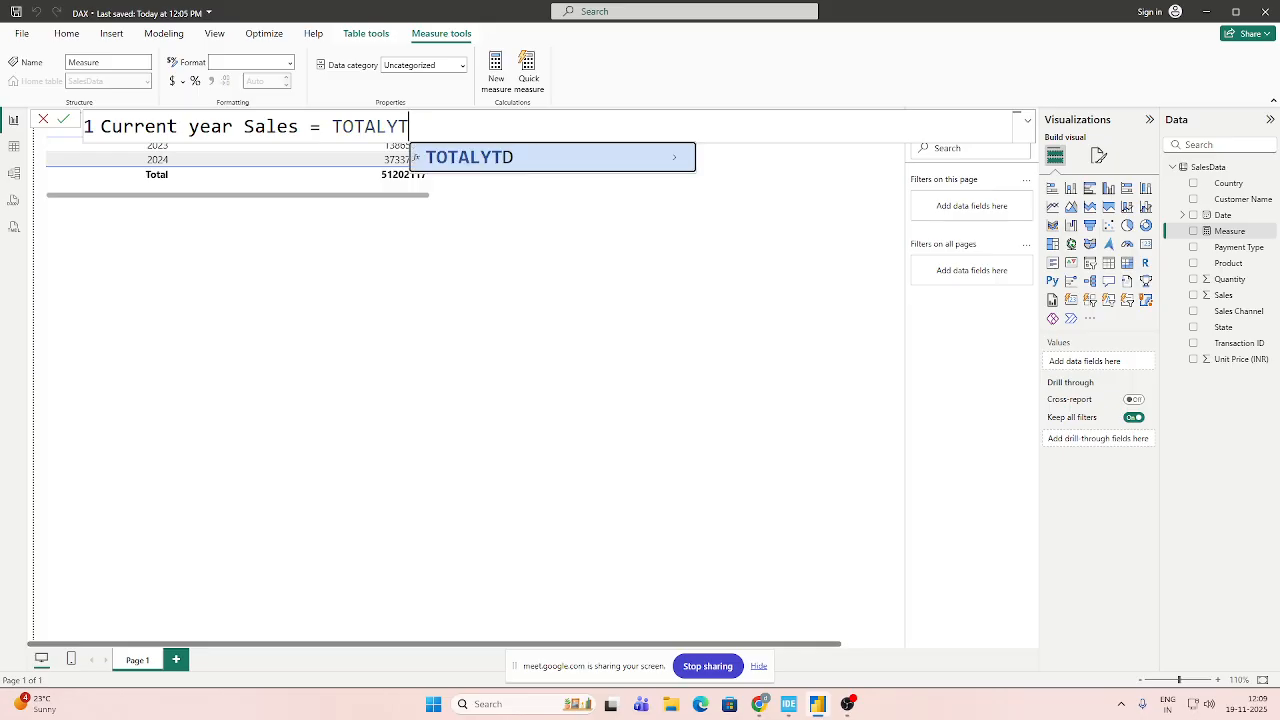
pyautogui.click(673, 158)
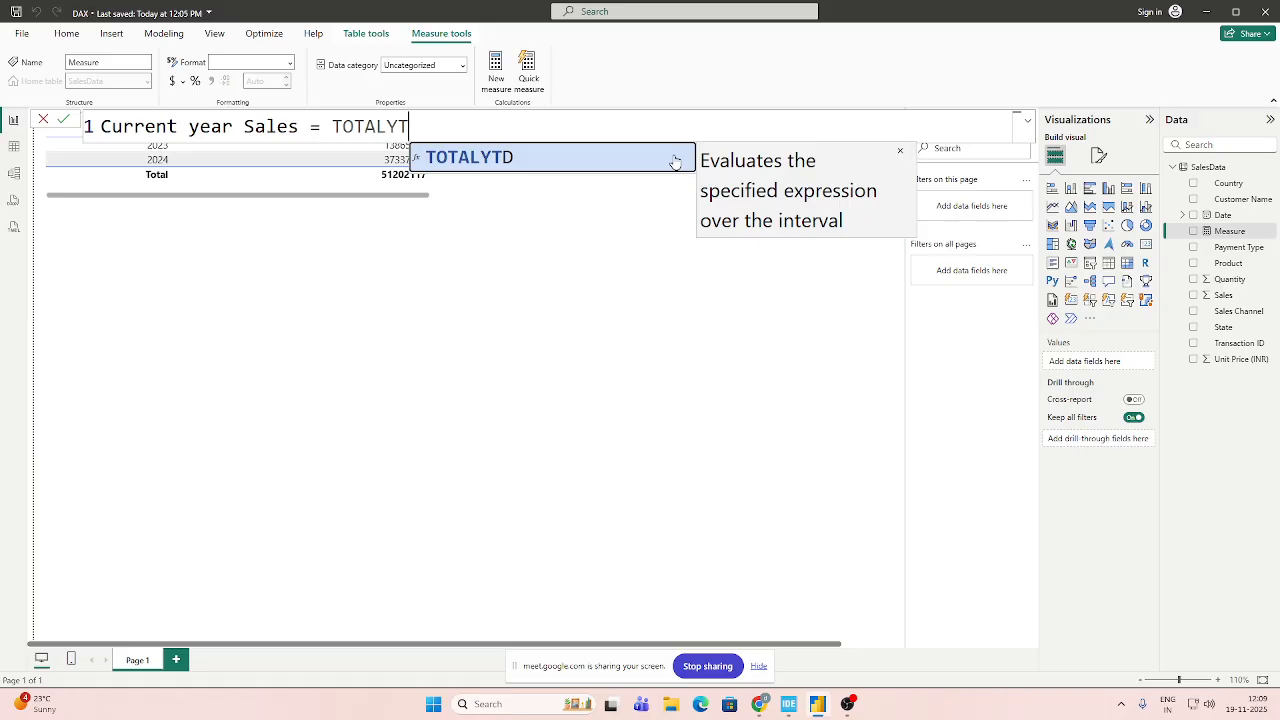
pyautogui.click(586, 160)
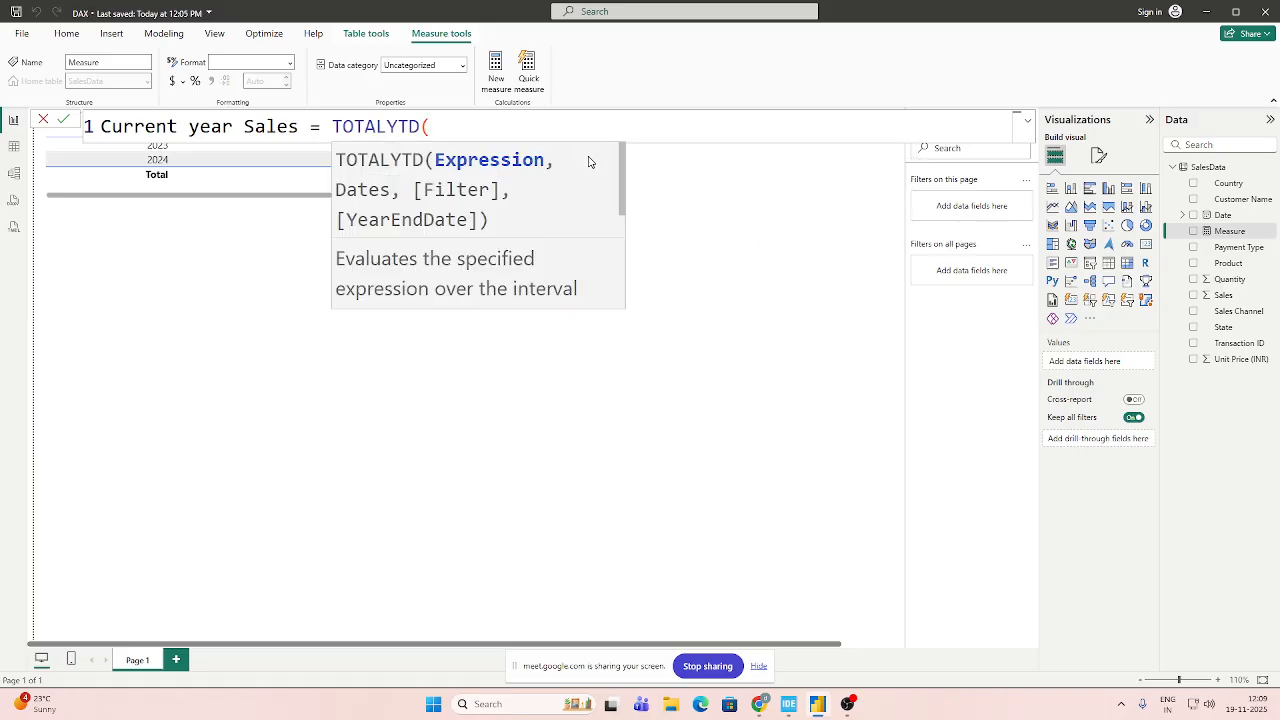
# Enter SUM of SalesData[Sales] as the expression argument of TOTALYTD in the Current year Sales formula.
pyautogui.write('S')
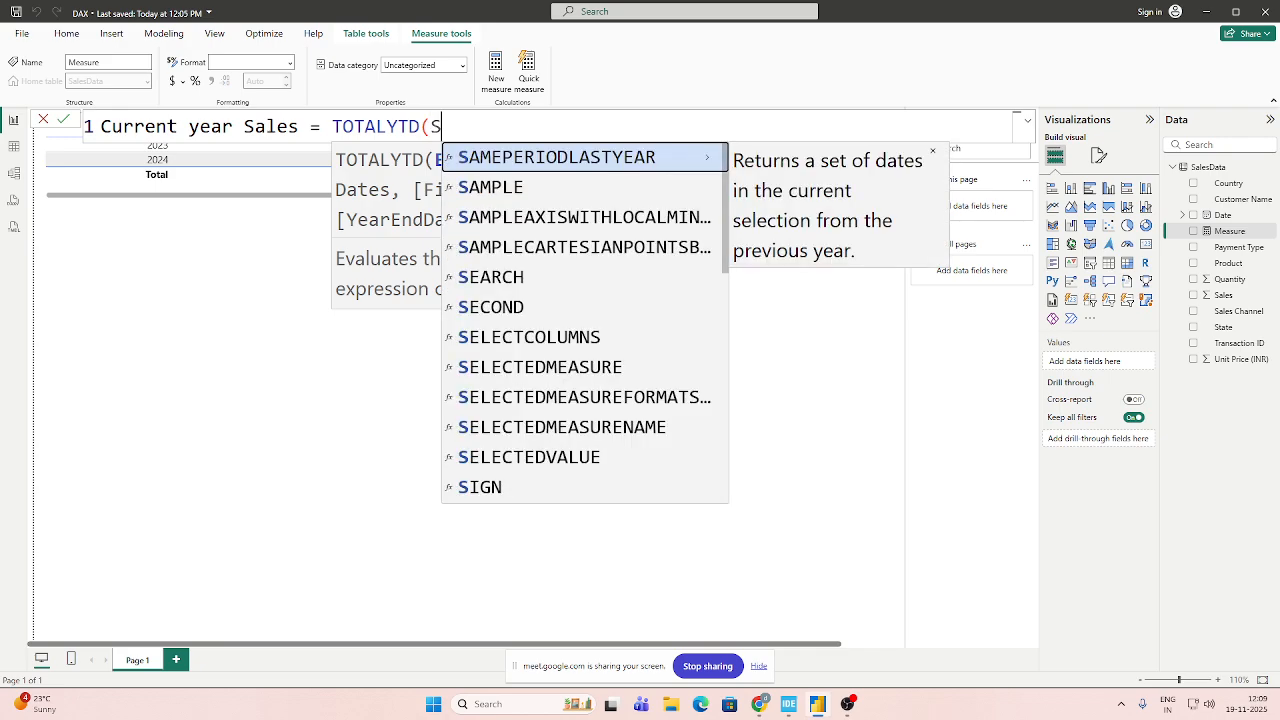
pyautogui.write('UM(')
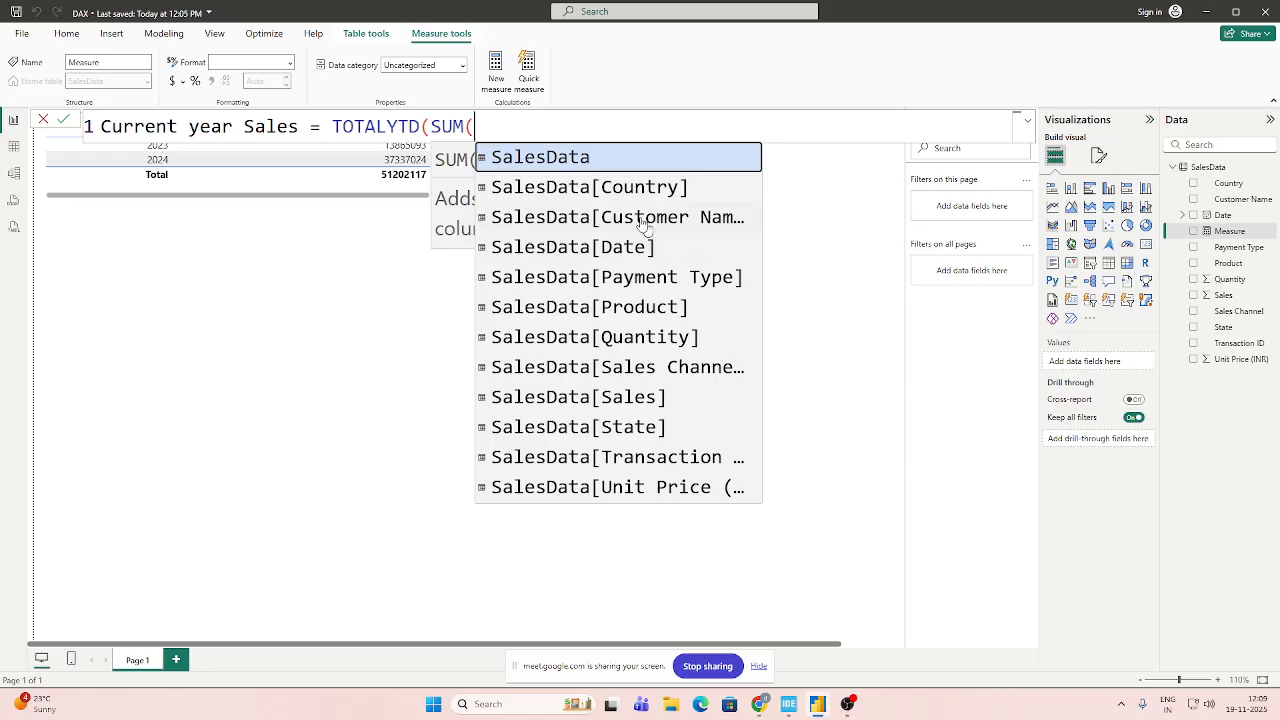
pyautogui.click(638, 397)
pyautogui.doubleClick(626, 404)
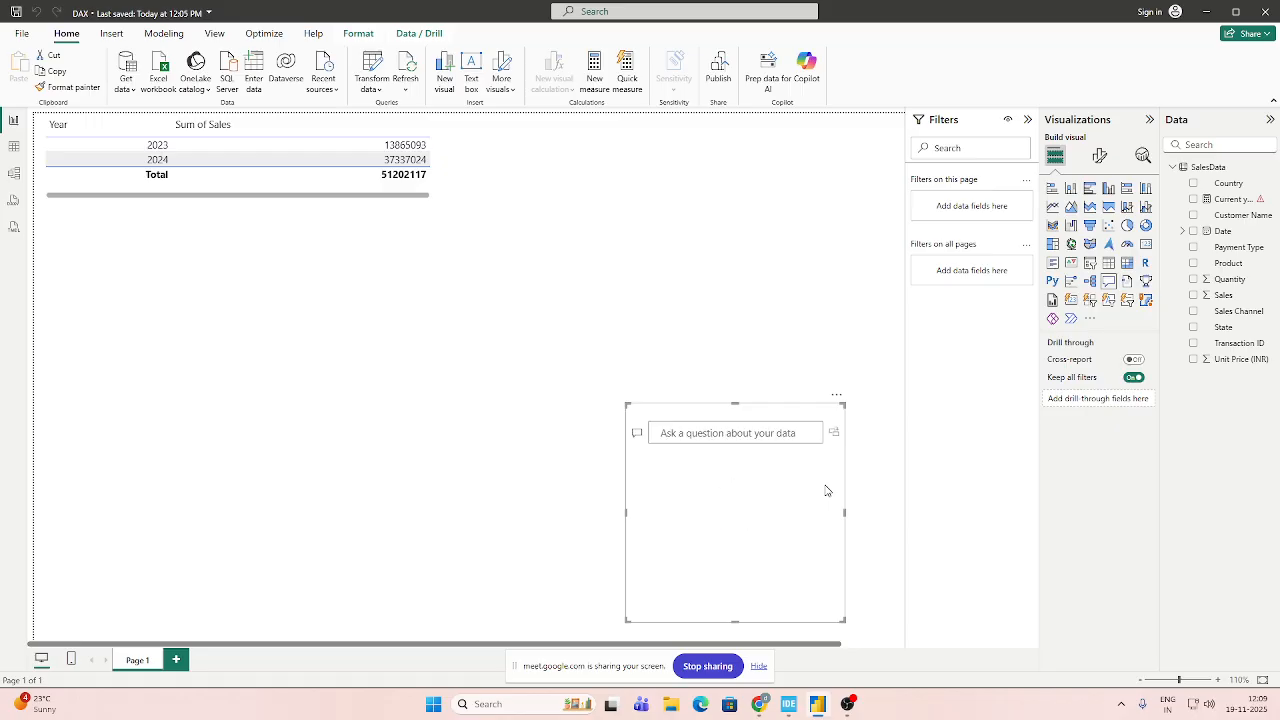
# Delete the stray Q&A visual from the report canvas.
pyautogui.click(811, 403)
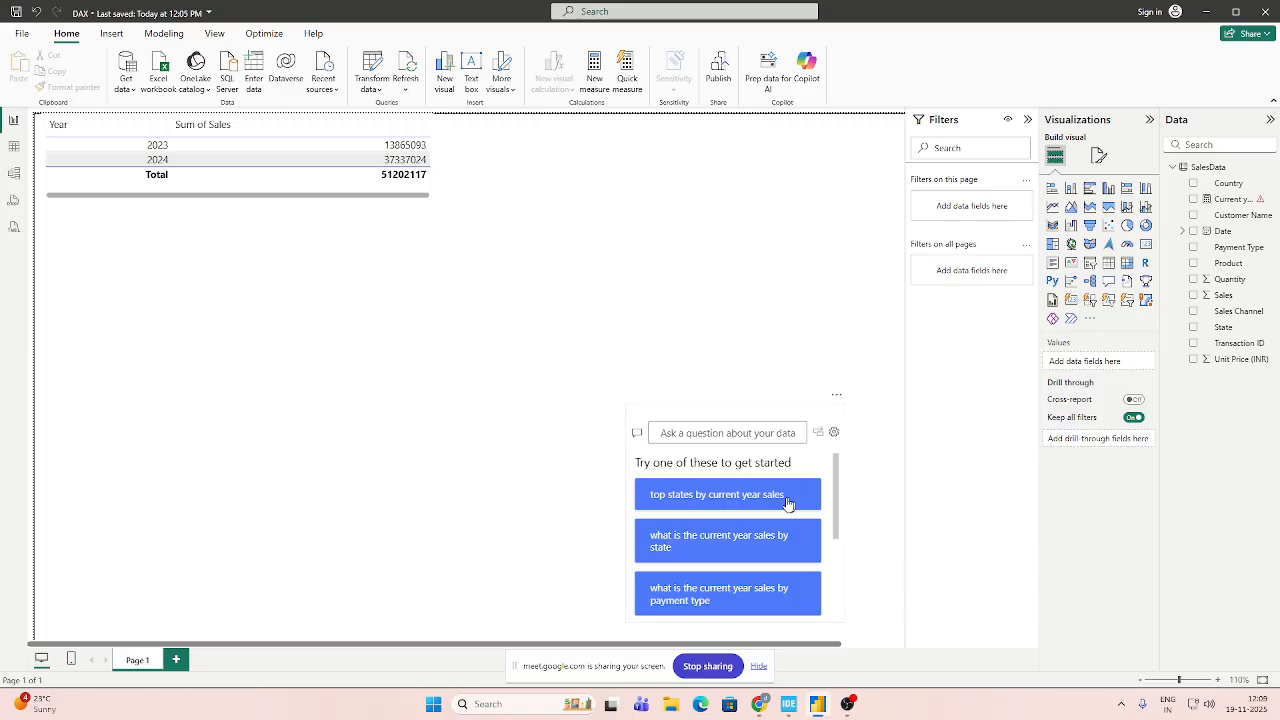
pyautogui.click(826, 413)
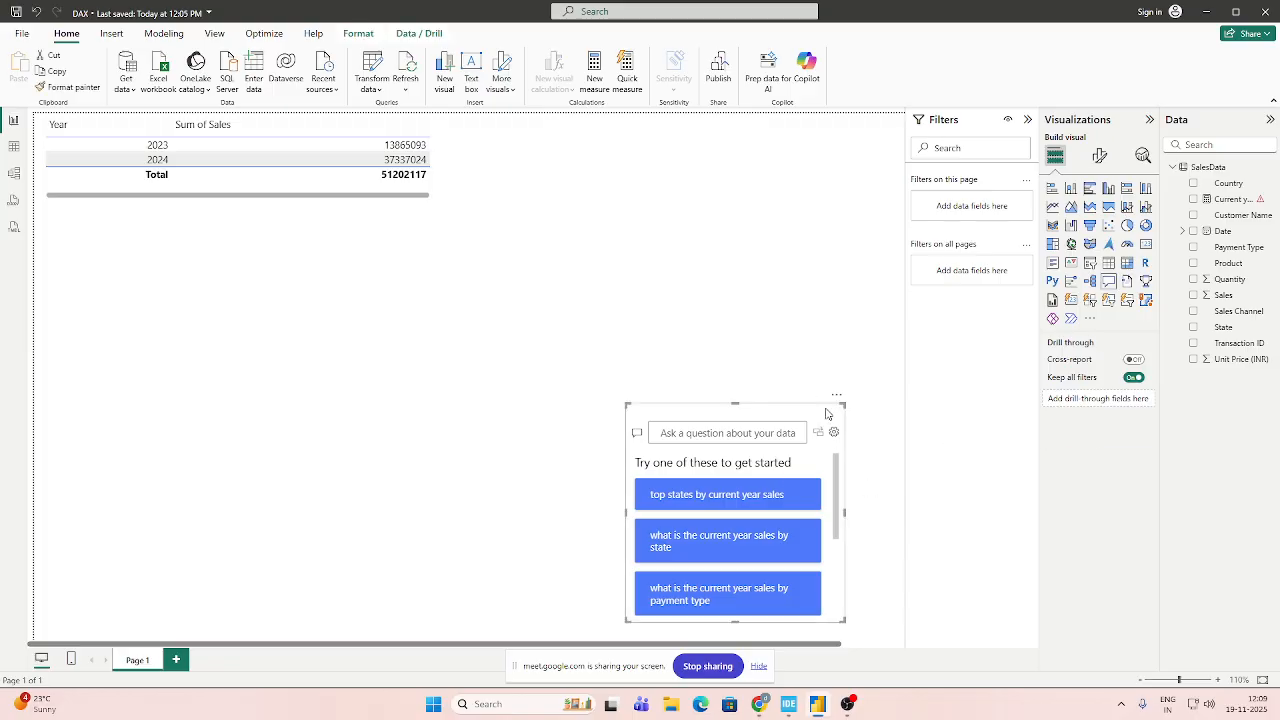
pyautogui.press('Delete')
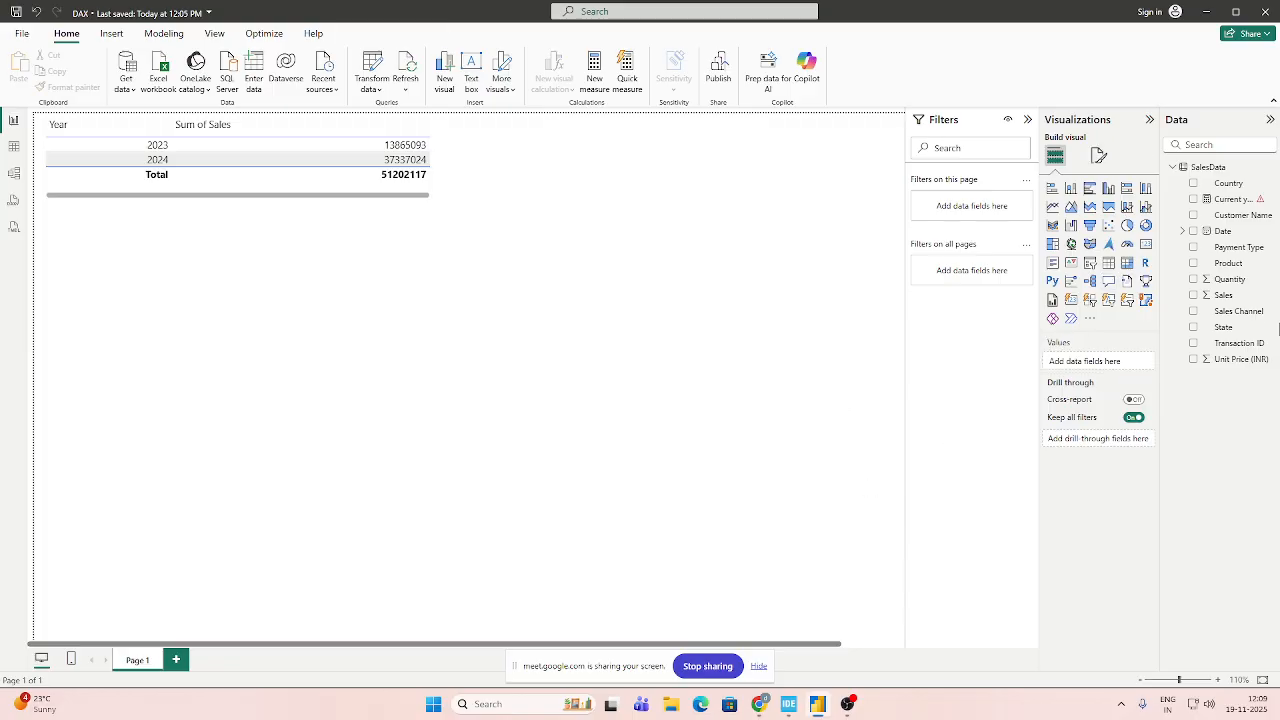
# Reopen the Current year Sales measure, add SalesData[Date] as the TOTALYTD dates argument, and delete the stray Q&A visual.
pyautogui.click(1230, 199)
pyautogui.click(523, 128)
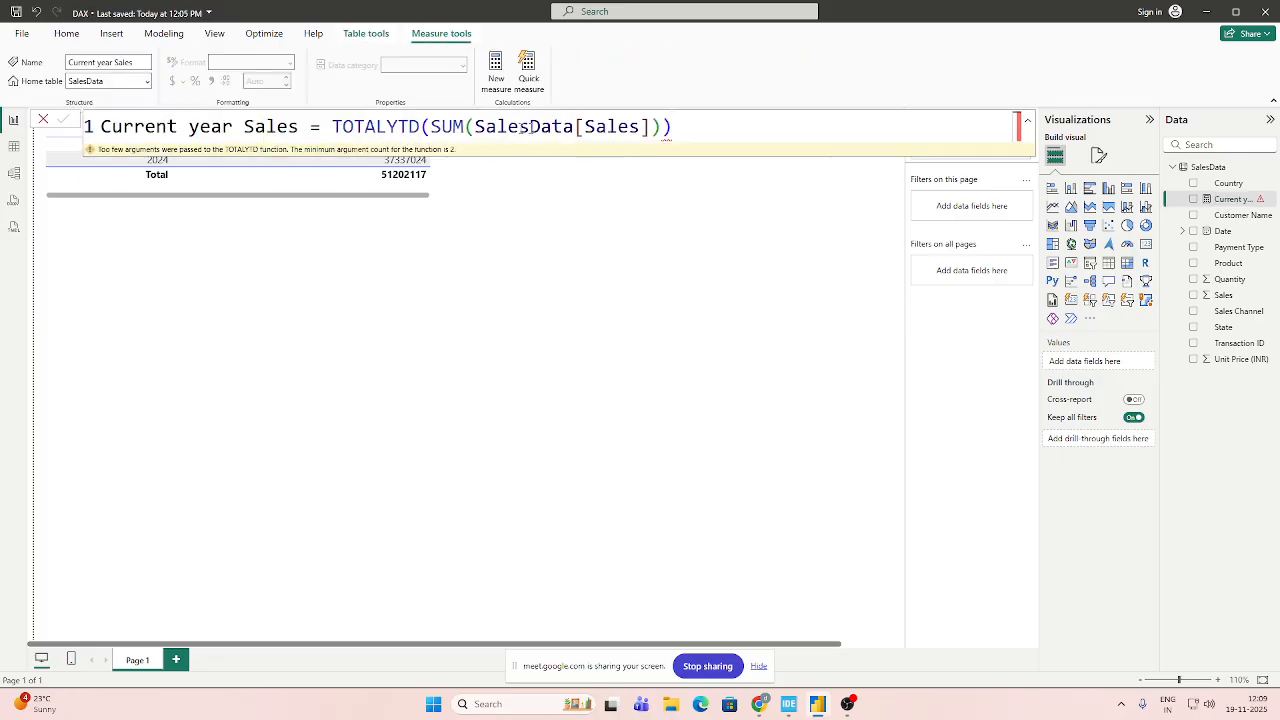
pyautogui.click(663, 128)
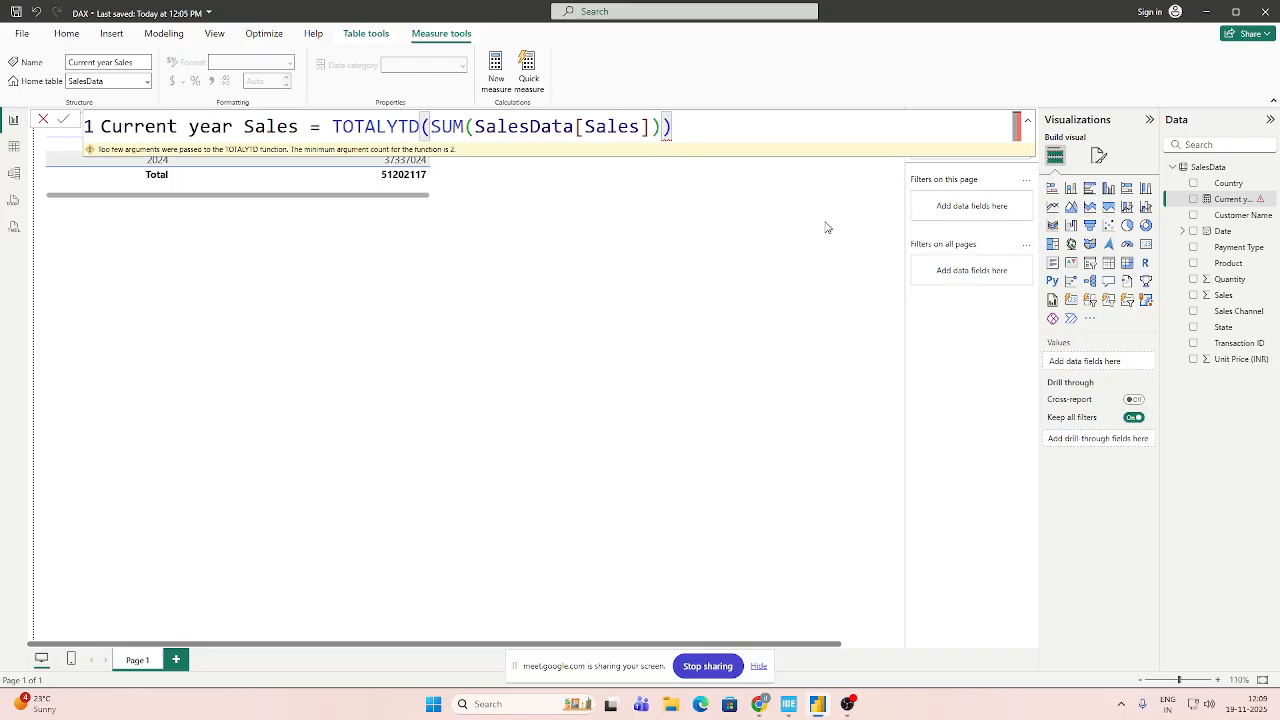
pyautogui.write(',')
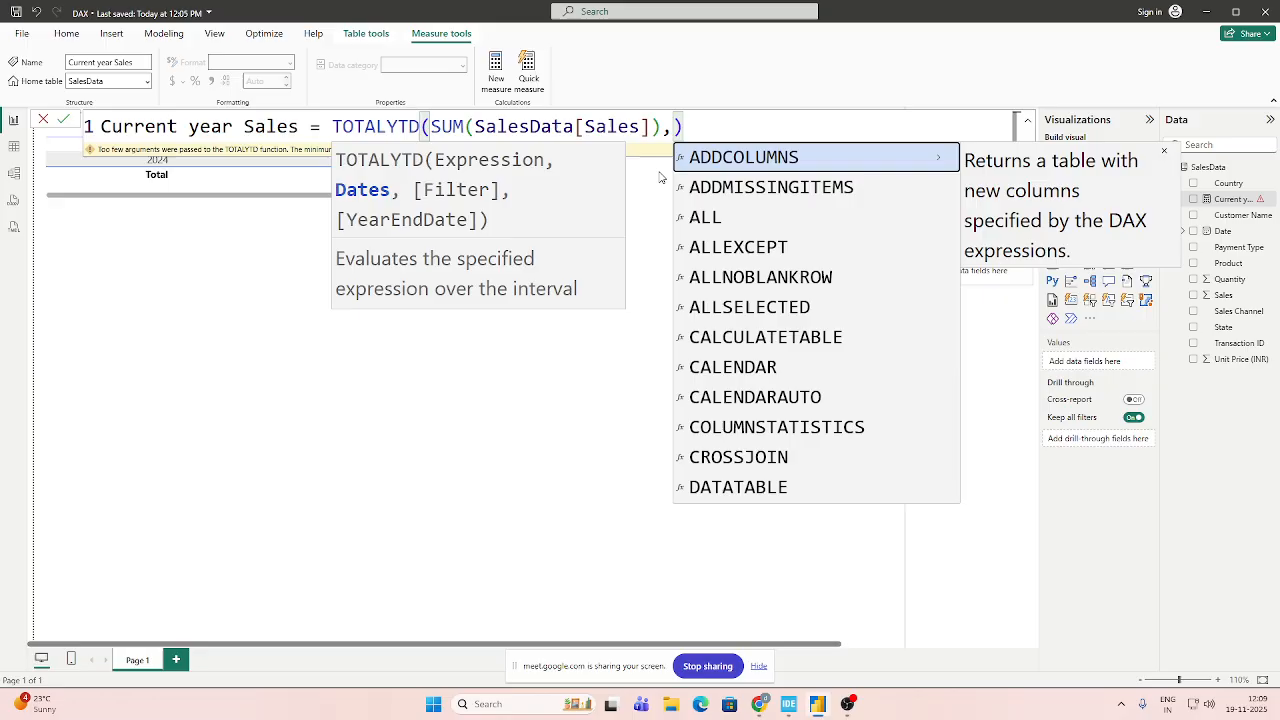
pyautogui.write('Sl')
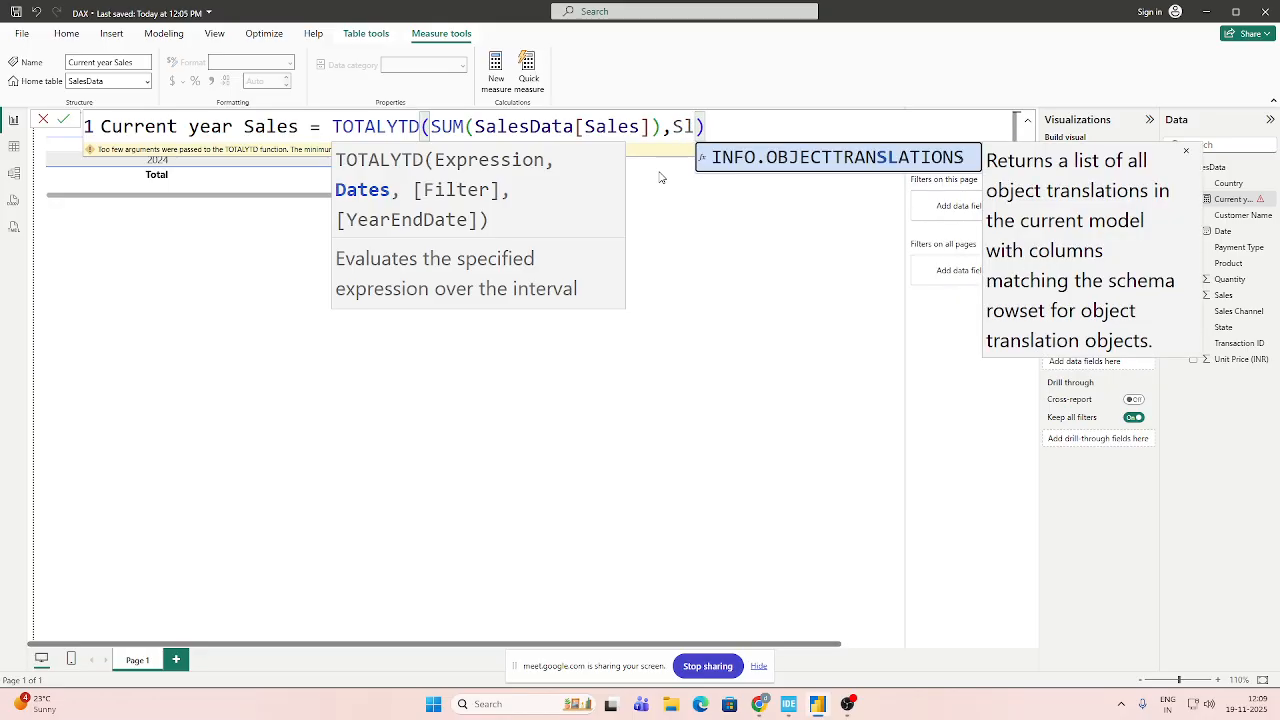
pyautogui.press('BackSpace')
pyautogui.write('al')
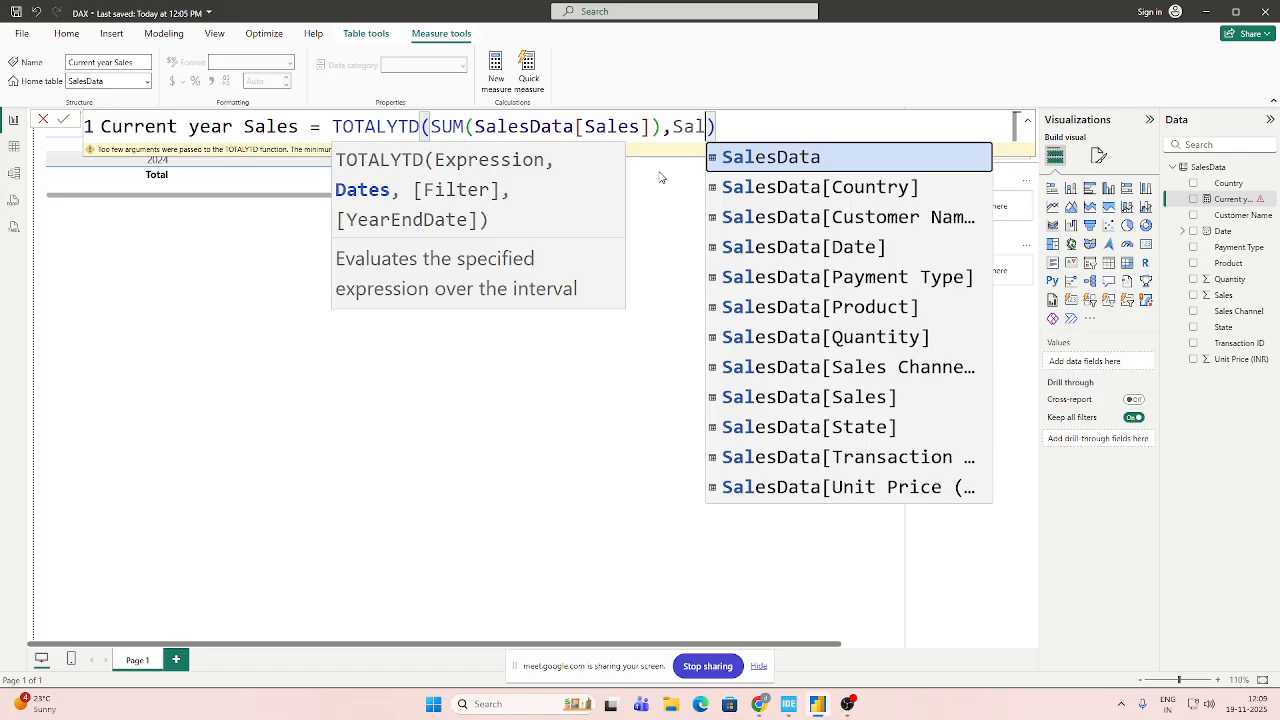
pyautogui.doubleClick(830, 251)
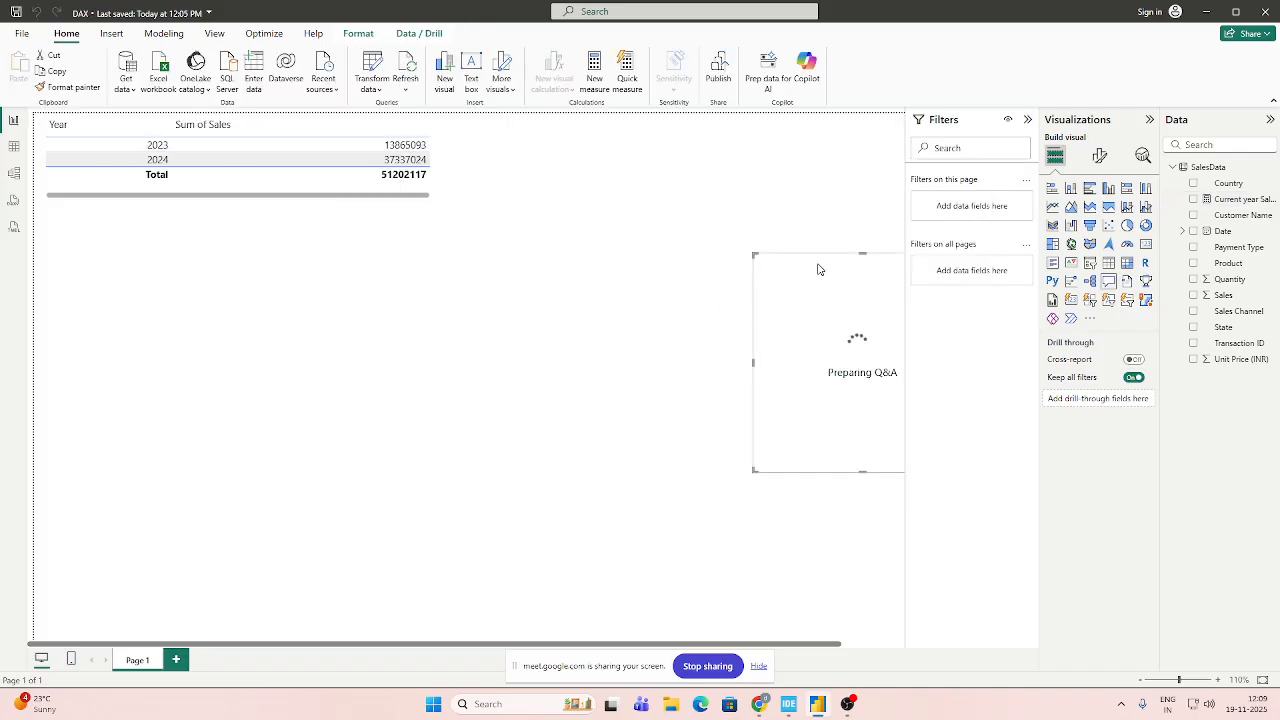
pyautogui.press('Delete')
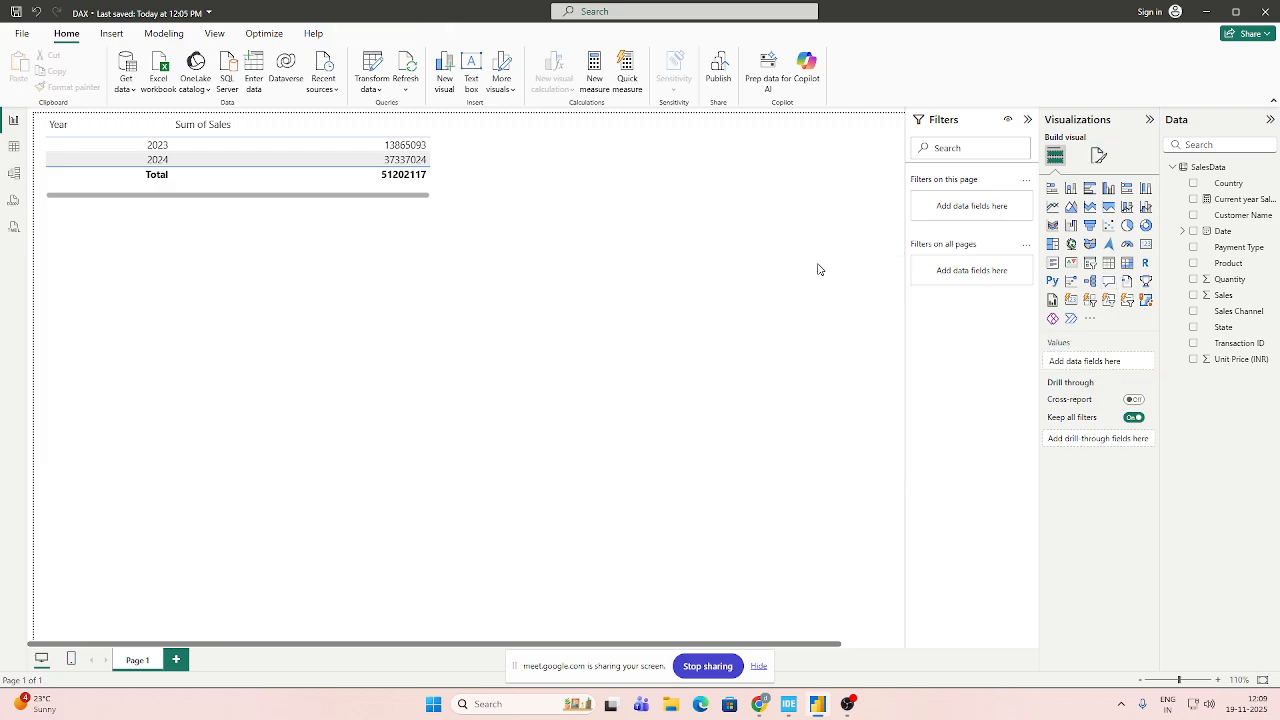
# Extend the dates argument of Current year Sales to SalesData[Date].[Date] and commit the formula, leaving no stray Q&A visual.
pyautogui.click(1233, 199)
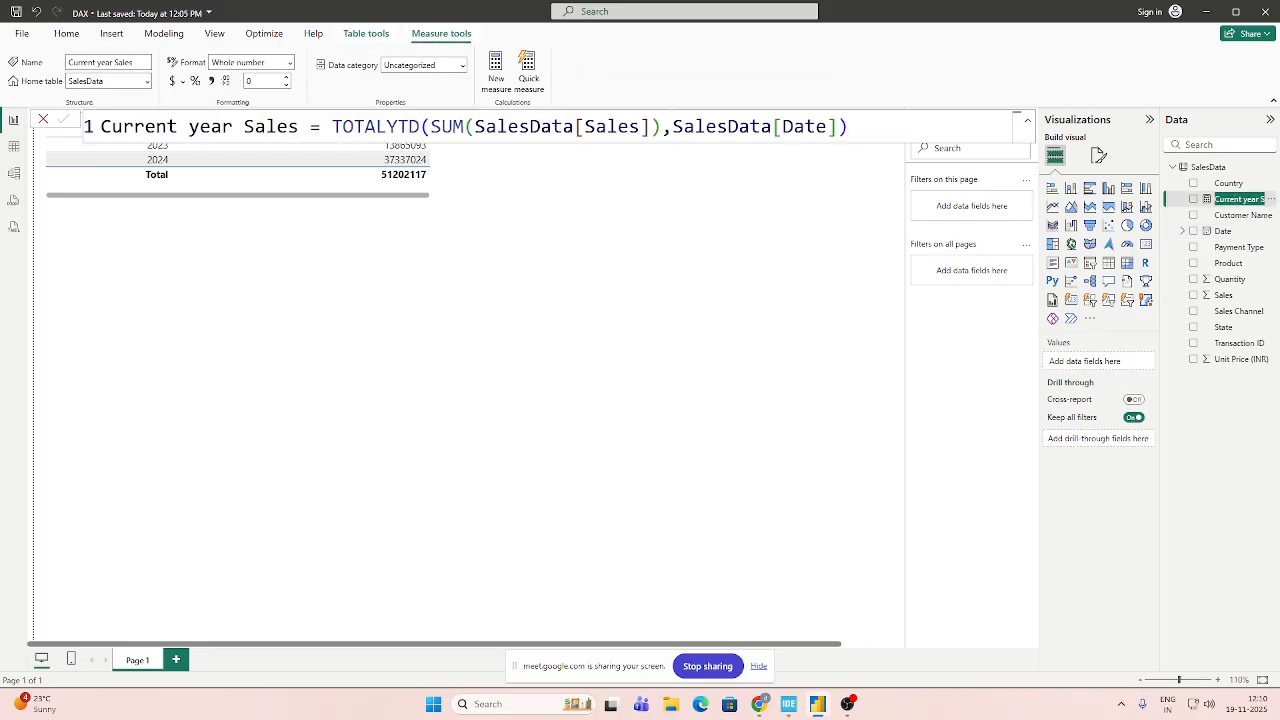
pyautogui.click(838, 127)
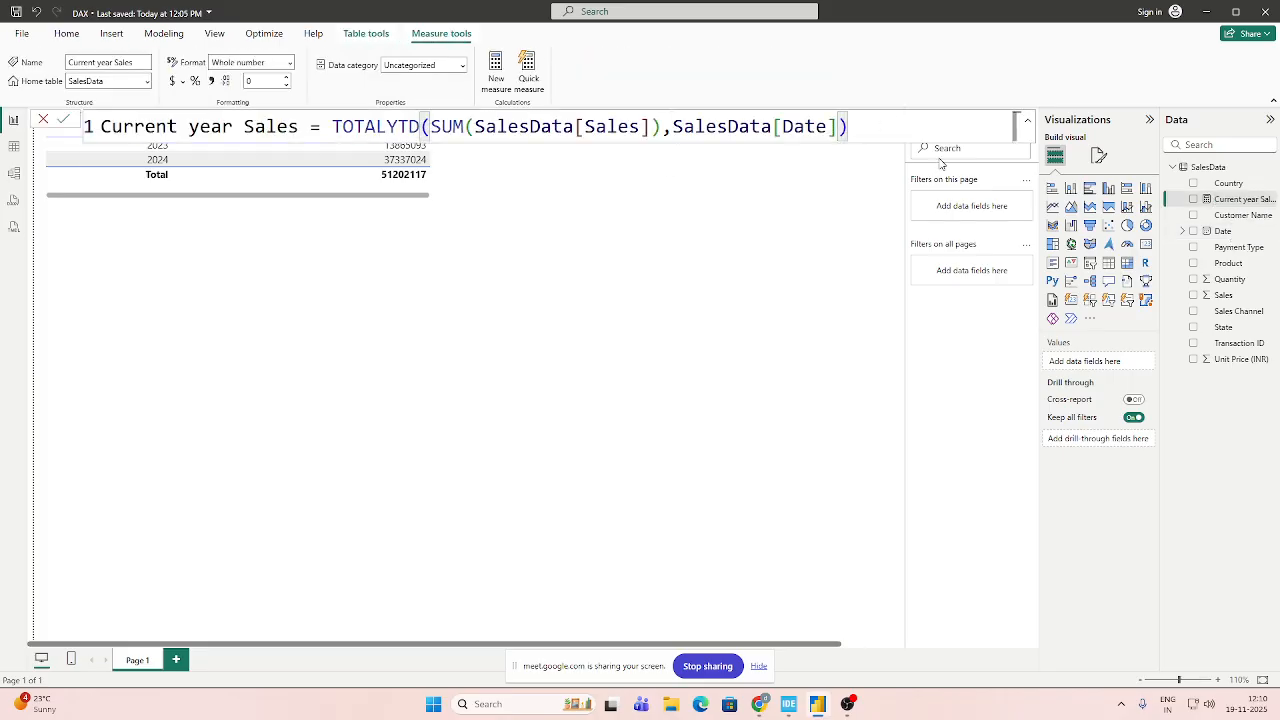
pyautogui.write('.')
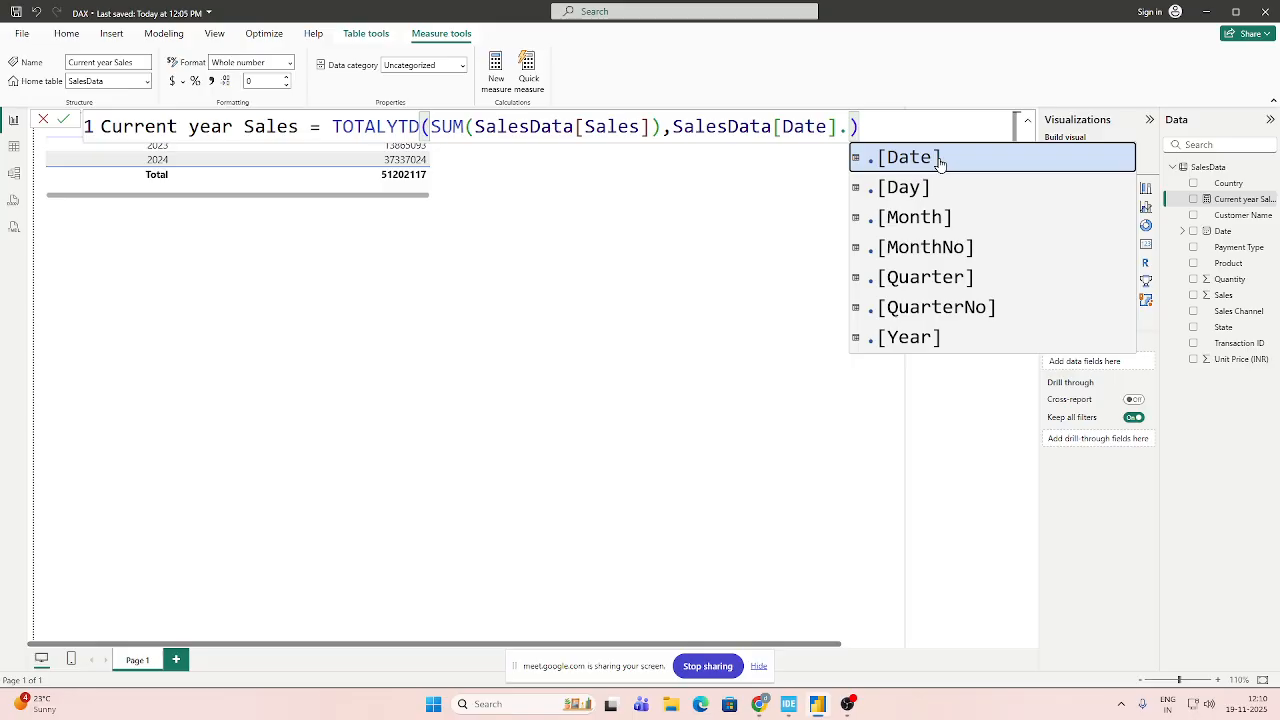
pyautogui.click(940, 160)
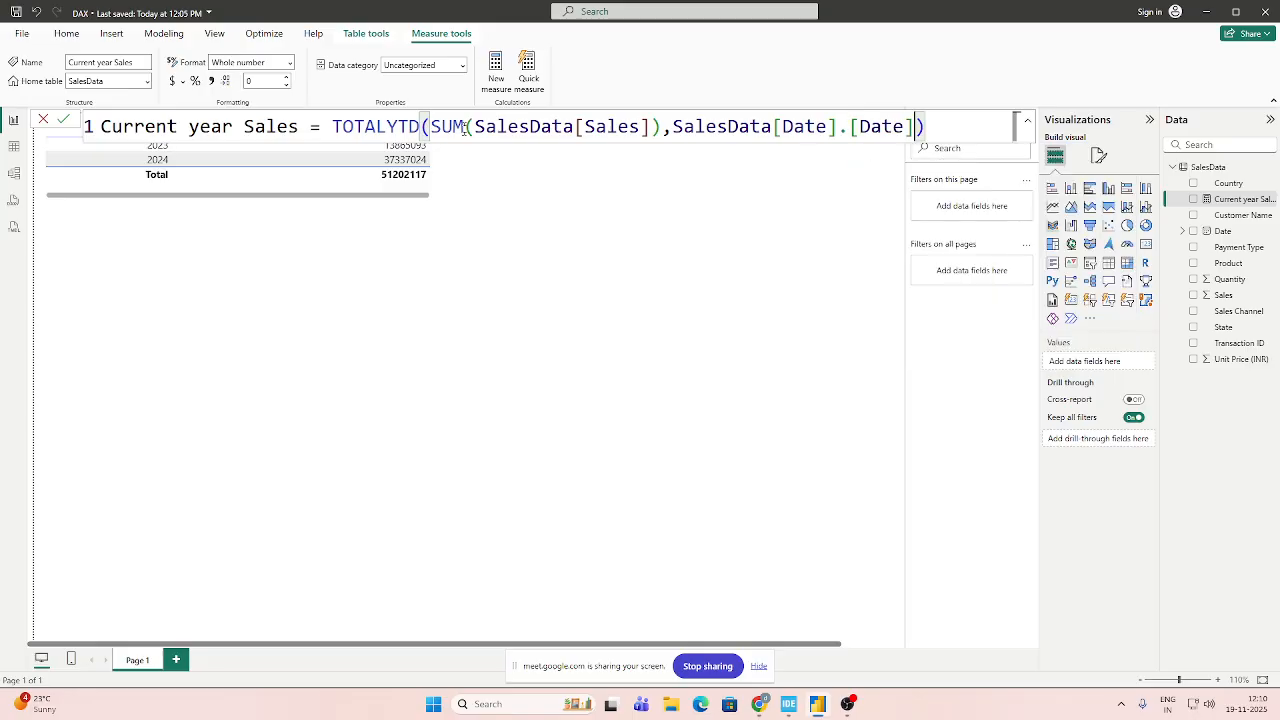
pyautogui.moveTo(430, 126); pyautogui.dragTo(661, 126)
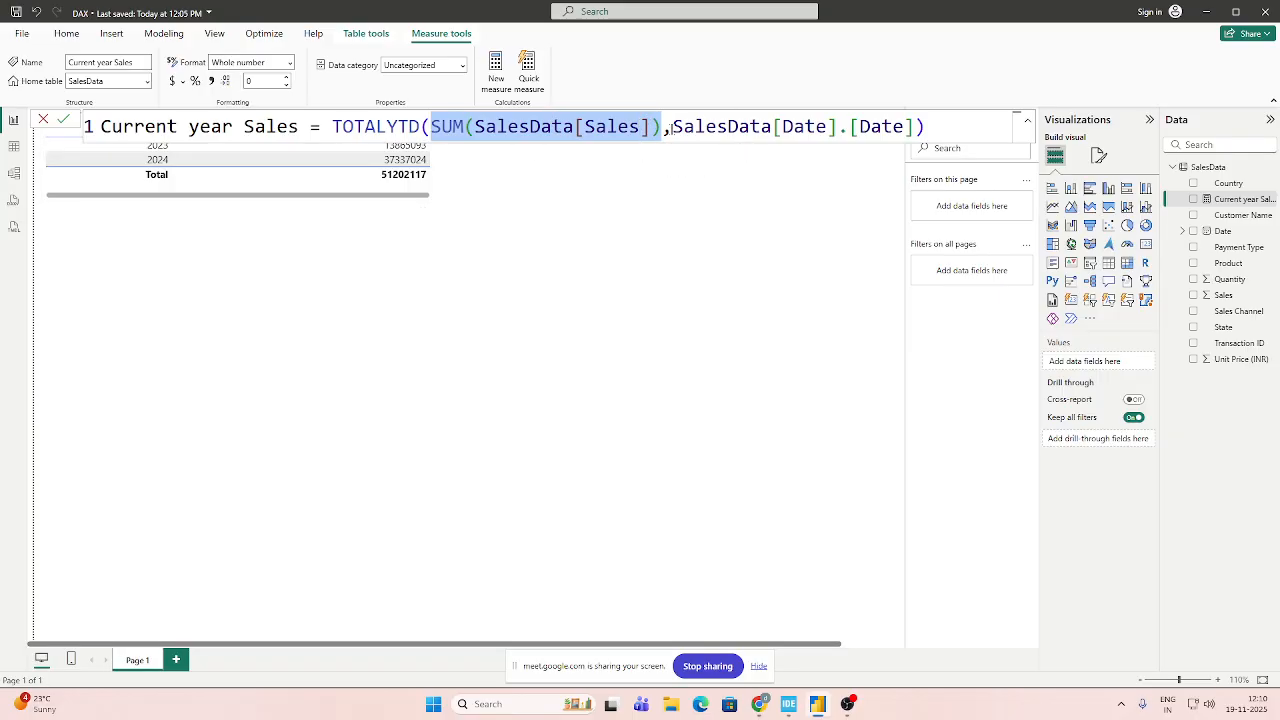
pyautogui.moveTo(672, 126); pyautogui.dragTo(914, 126)
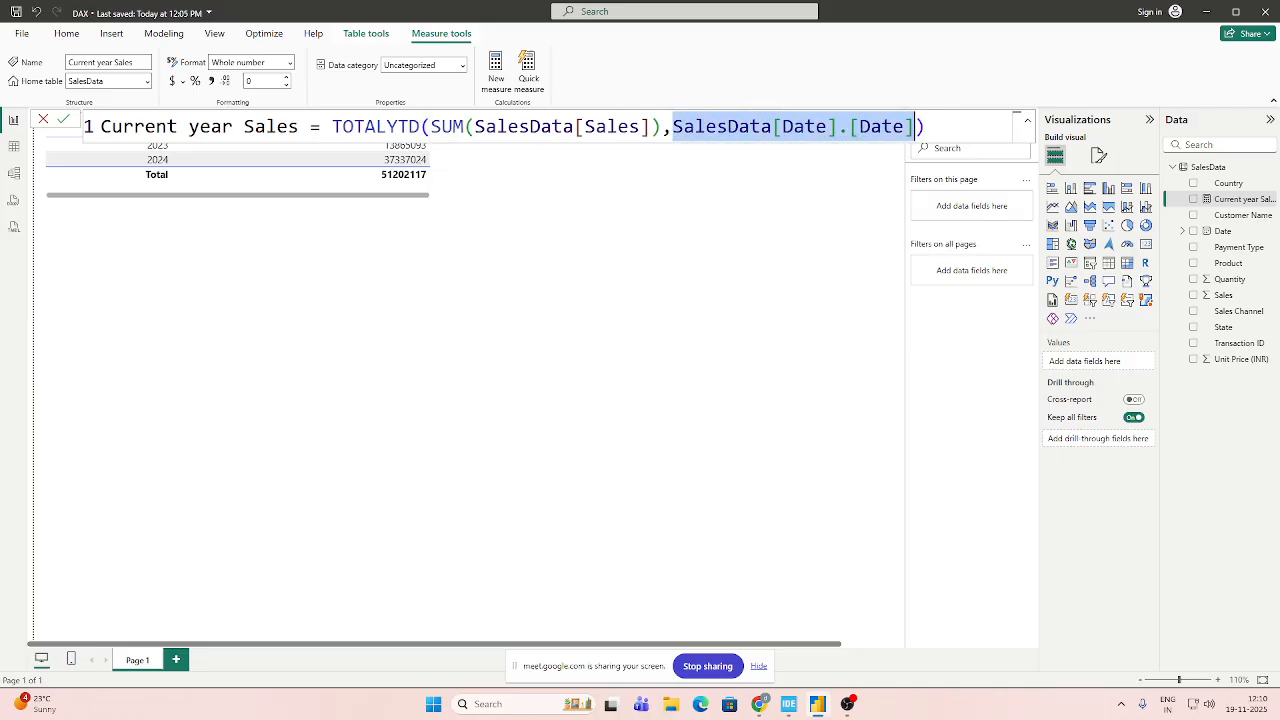
pyautogui.click(1016, 126)
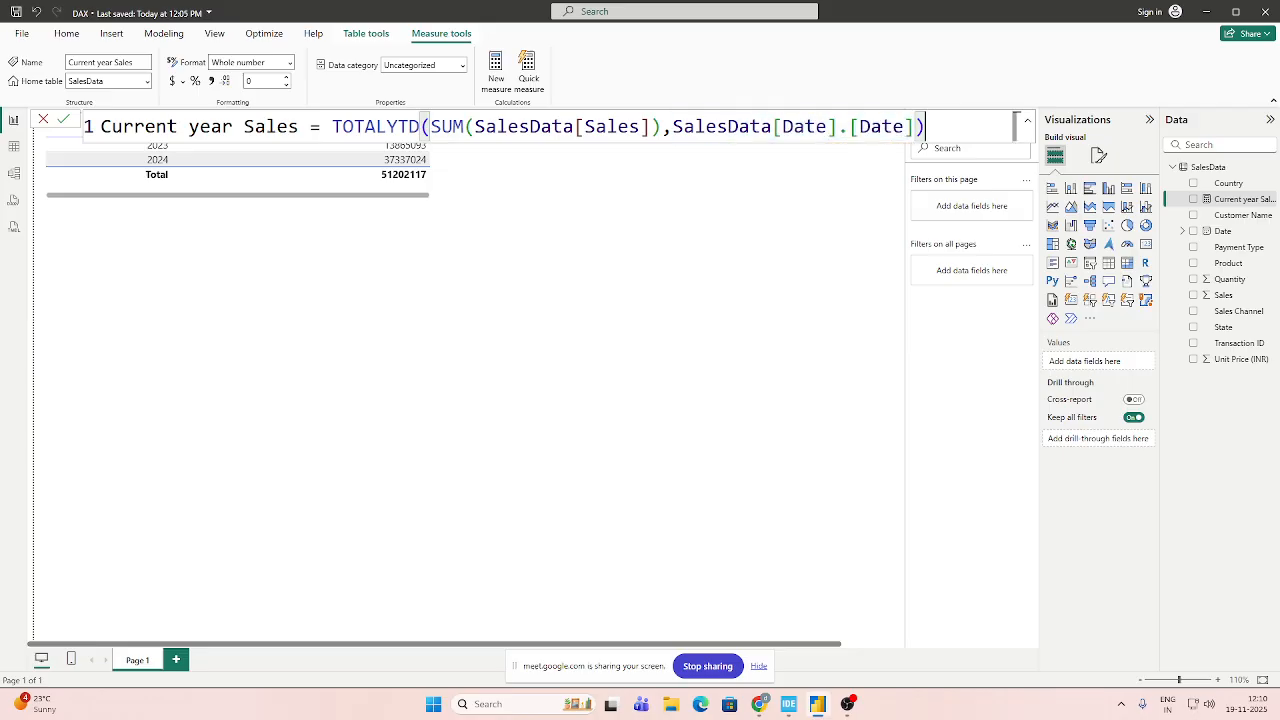
pyautogui.click(64, 119)
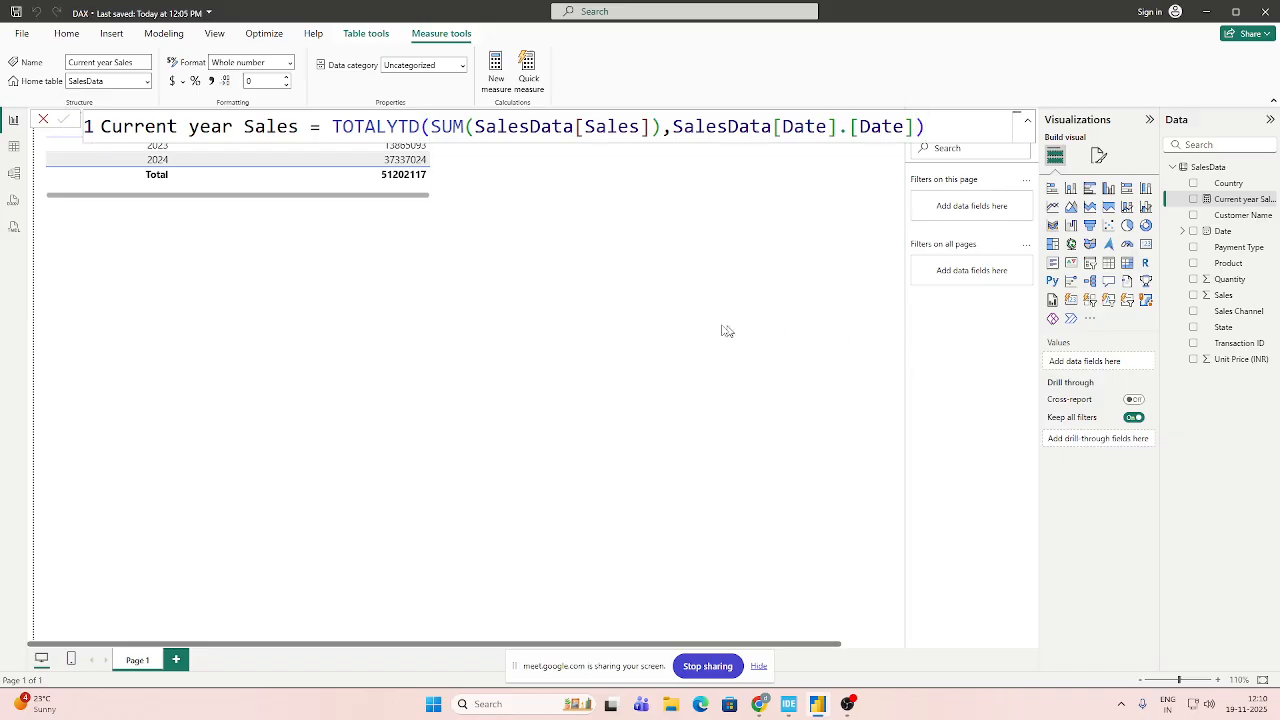
pyautogui.doubleClick(495, 281)
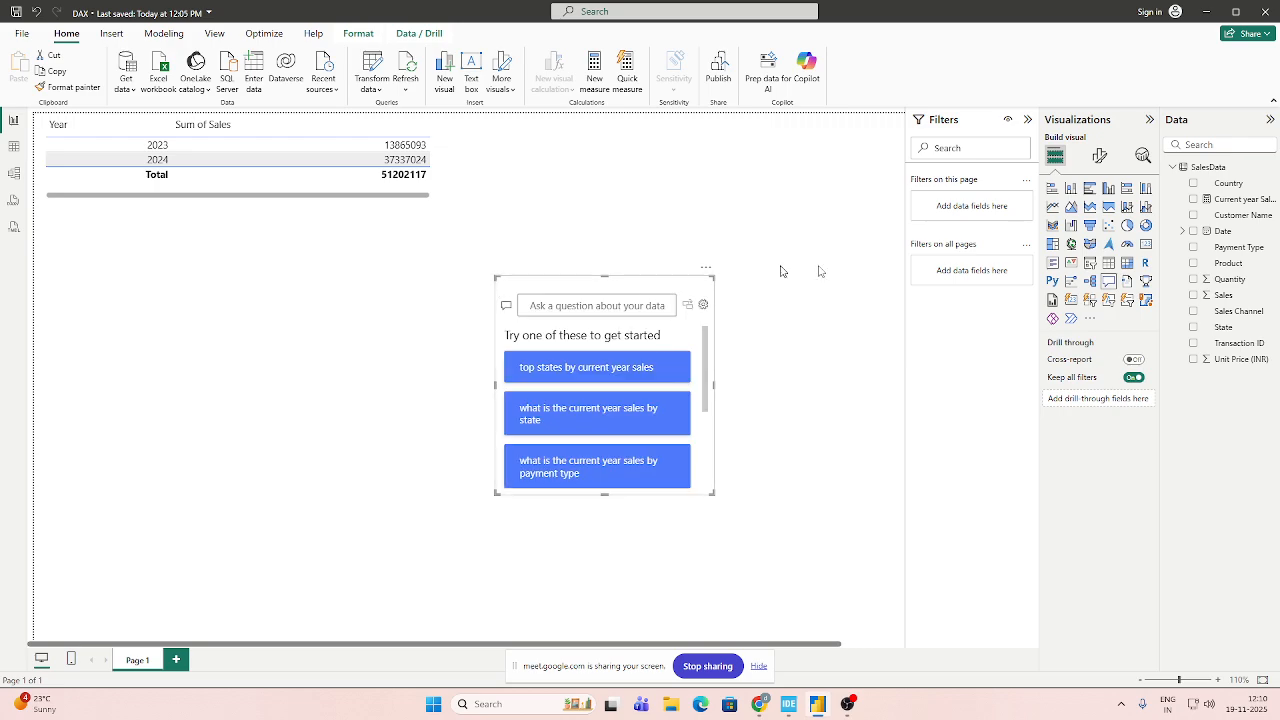
pyautogui.press('Delete')
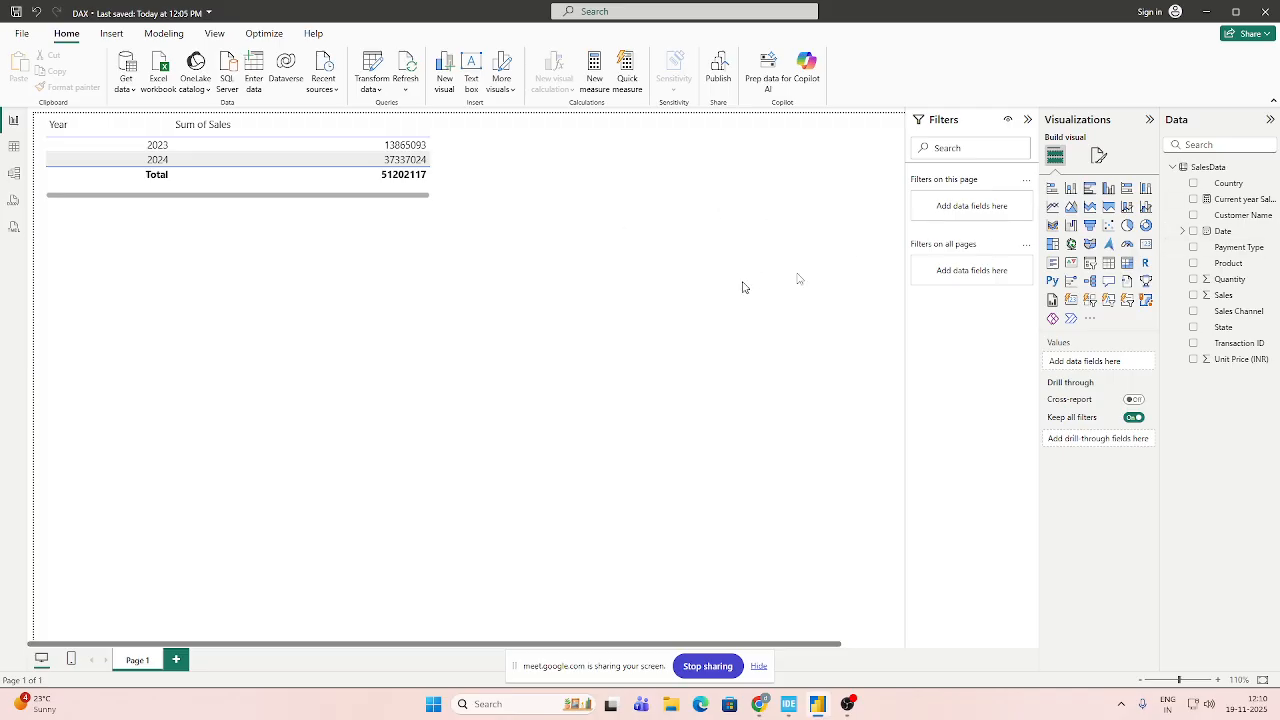
# Add a card visual showing the Current year Sales measure and shrink it to less than half its width.
pyautogui.click(1145, 248)
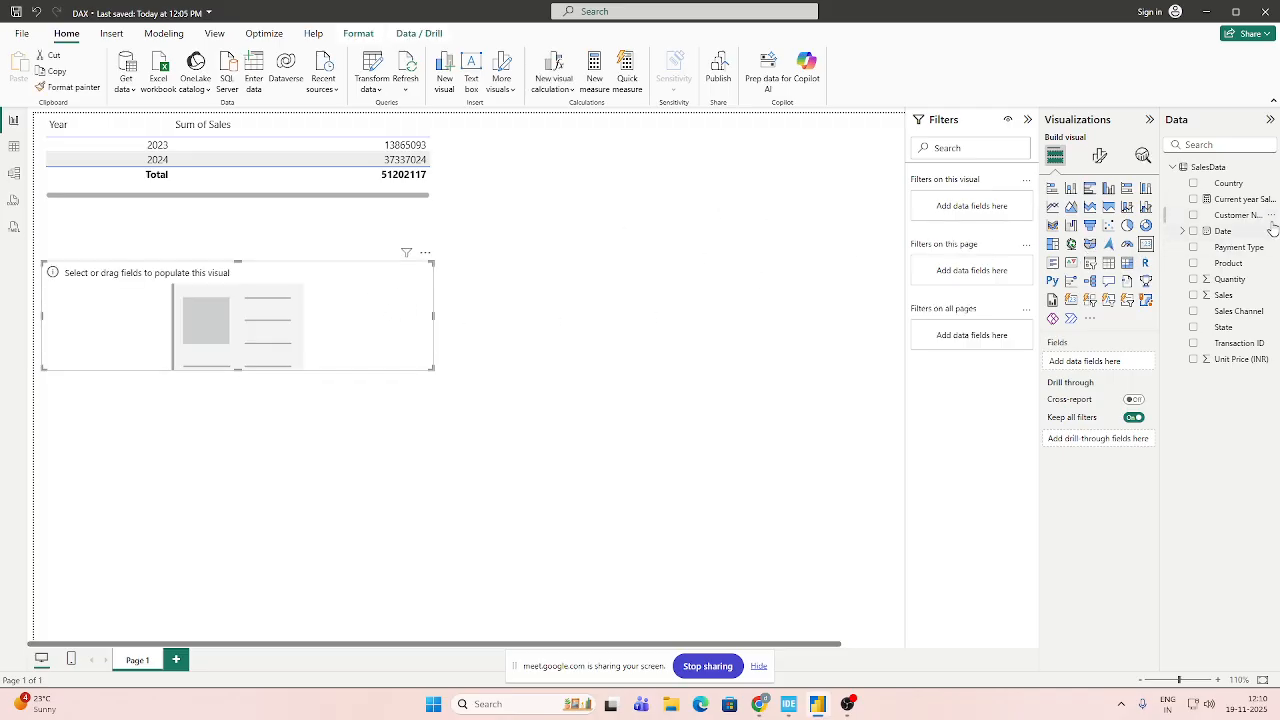
pyautogui.moveTo(1240, 199); pyautogui.dragTo(1112, 362)
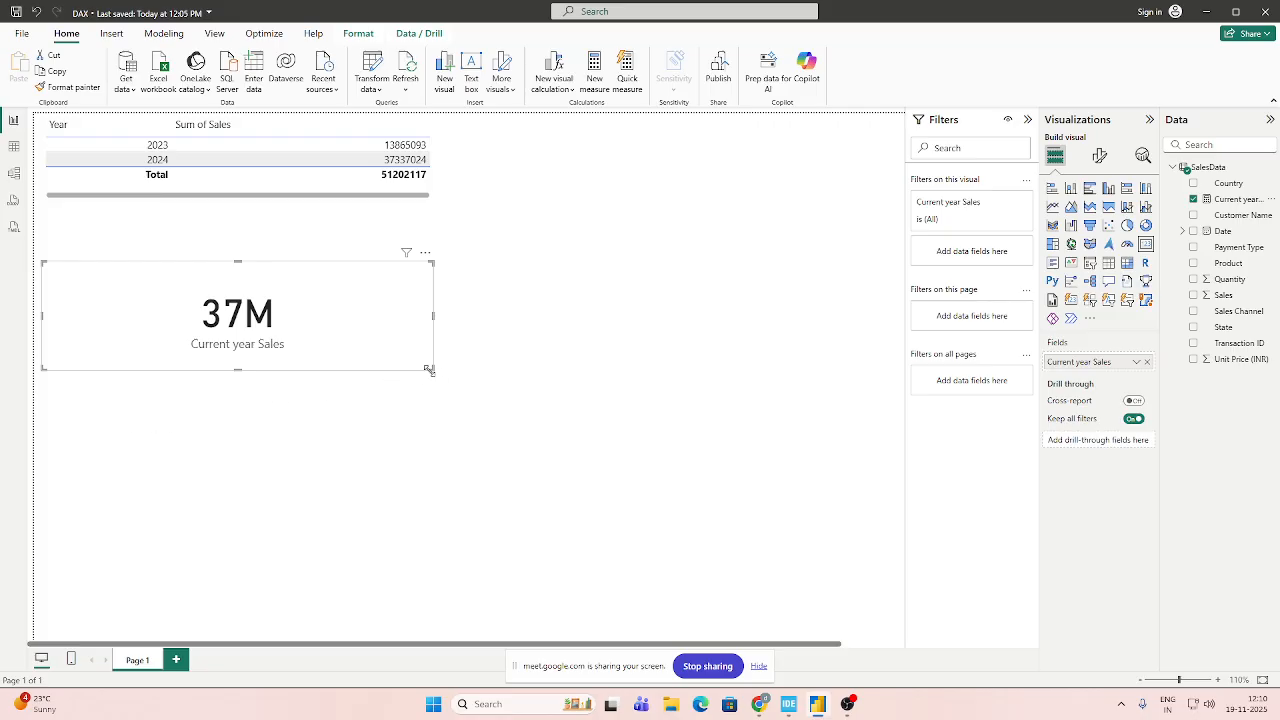
pyautogui.moveTo(429, 369); pyautogui.dragTo(204, 358)
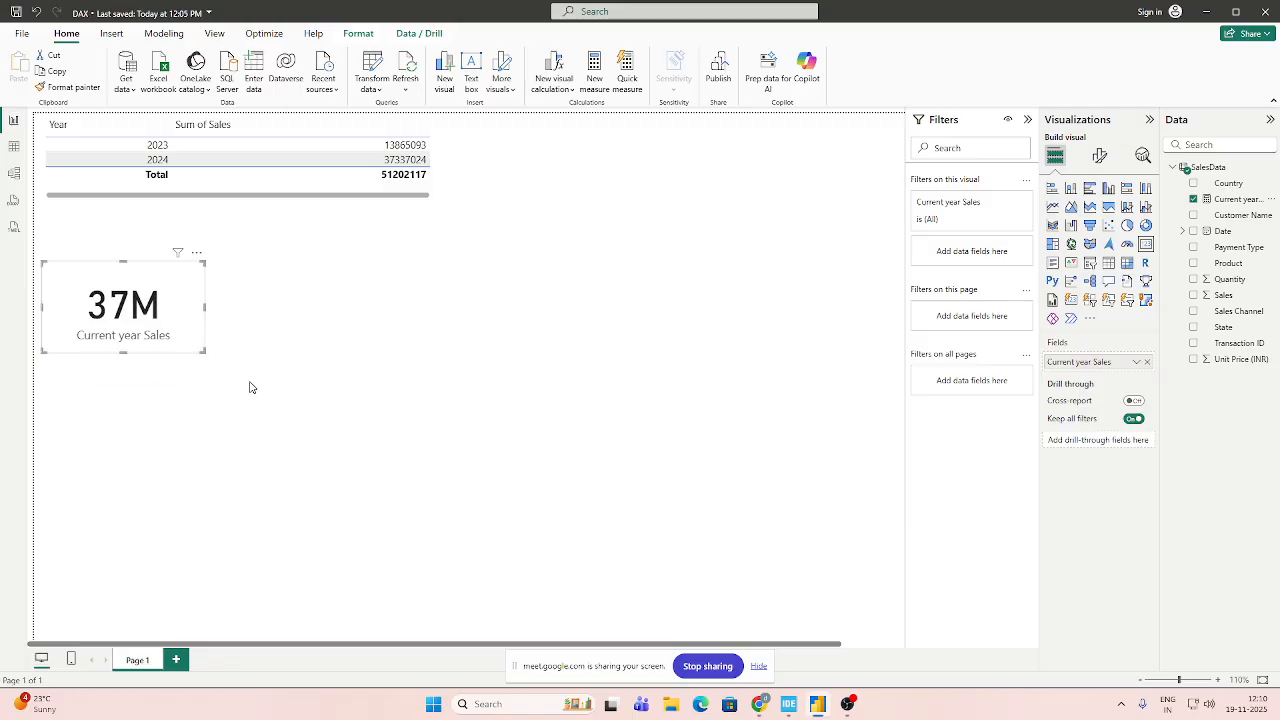
# Show the formula of the Current year Sales measure for review, then close it.
pyautogui.click(1238, 200)
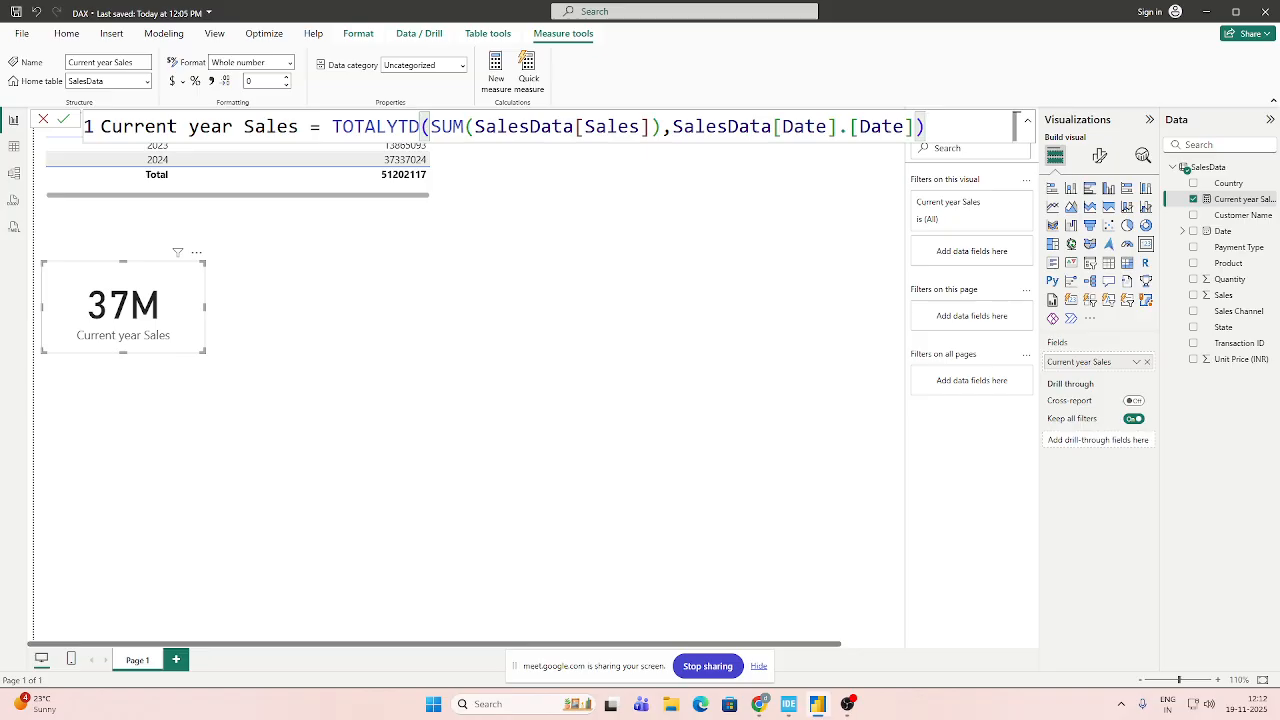
pyautogui.click(575, 284)
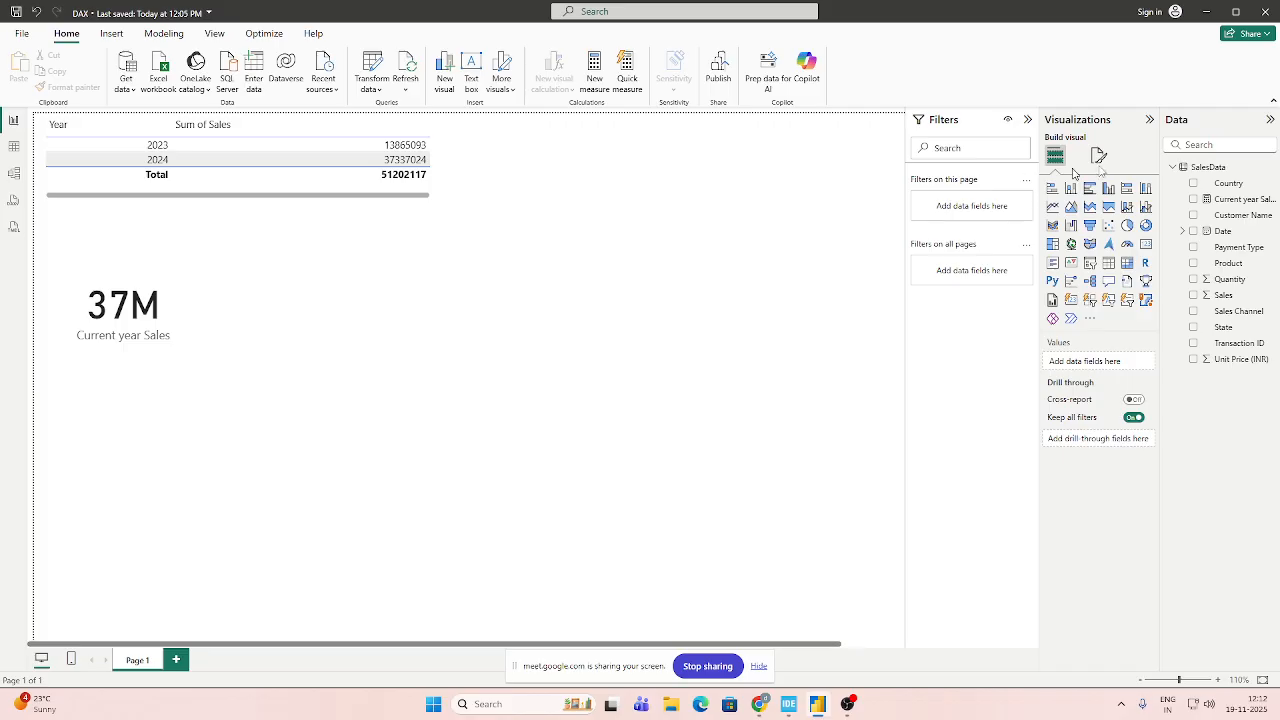
# Create a new measure in the SalesData table and name it "Previous Year Sales".
pyautogui.click(1205, 167)
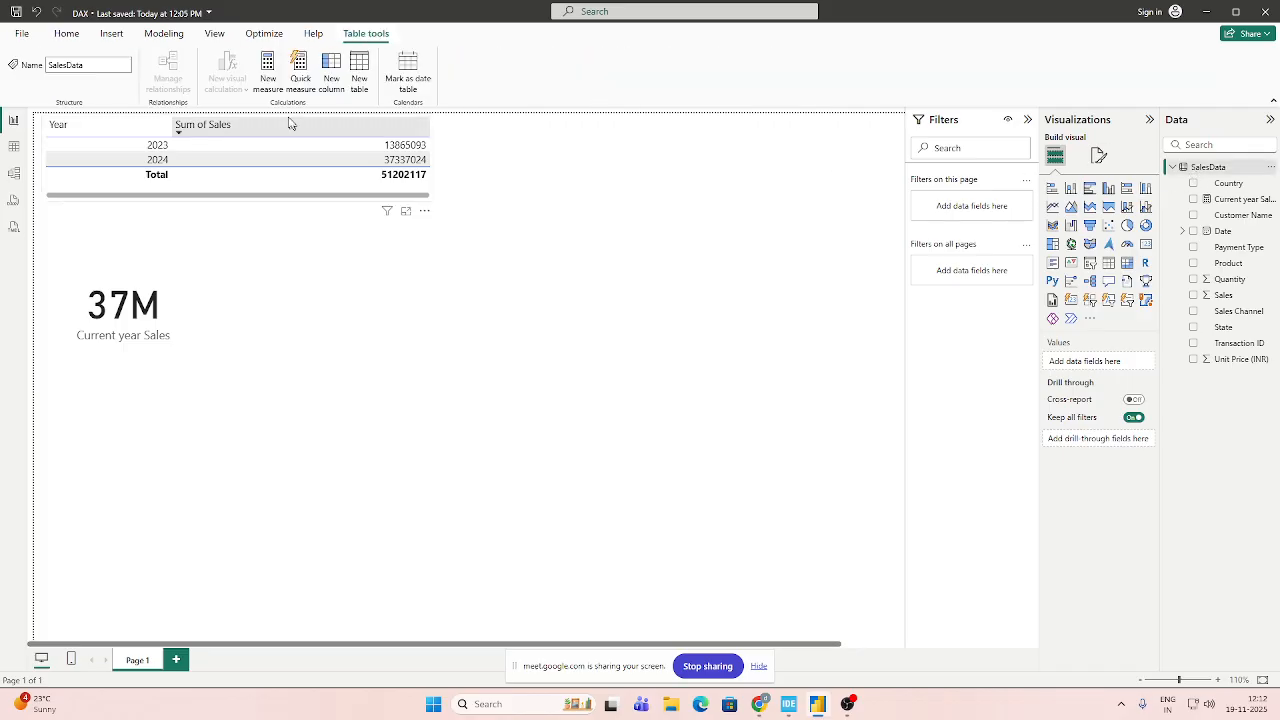
pyautogui.click(268, 72)
pyautogui.press('Right')
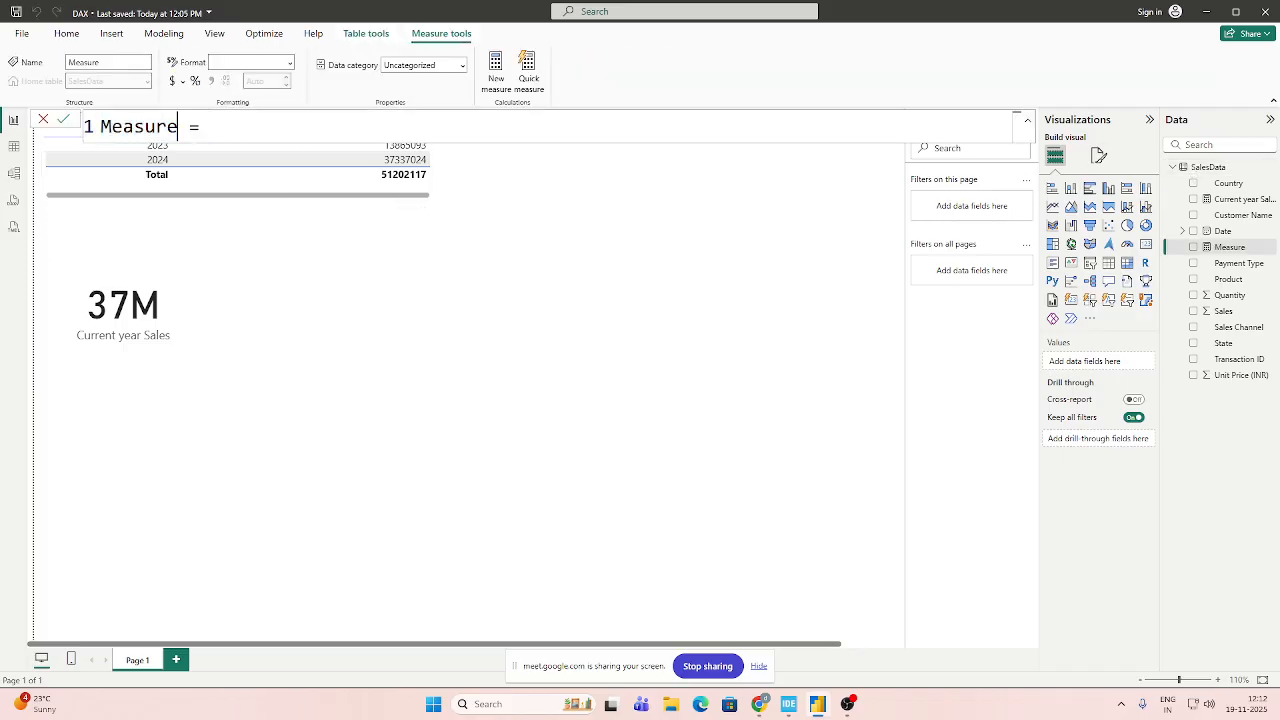
pyautogui.press('BackSpace')
pyautogui.press('BackSpace')
pyautogui.press('BackSpace')
pyautogui.press('BackSpace')
pyautogui.press('BackSpace')
pyautogui.press('BackSpace')
pyautogui.press('BackSpace')
pyautogui.write('Prev')
pyautogui.write('ious ')
pyautogui.write('Year')
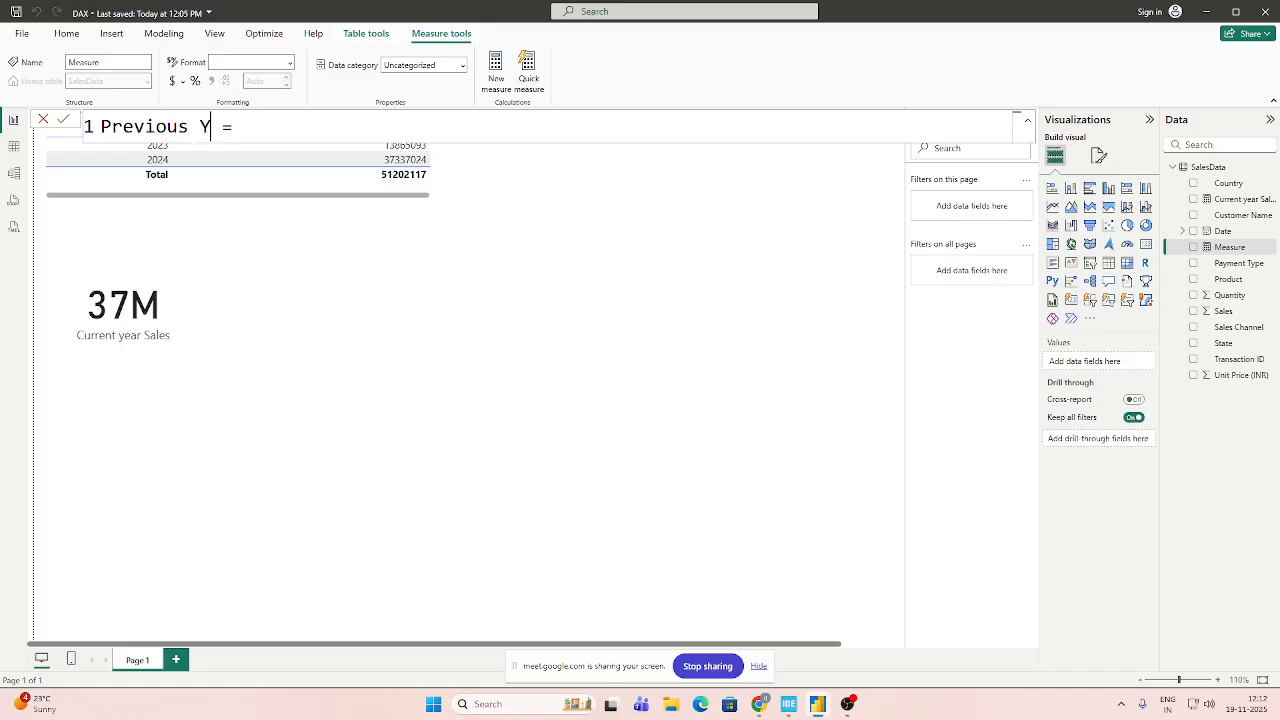
pyautogui.write(' Sales')
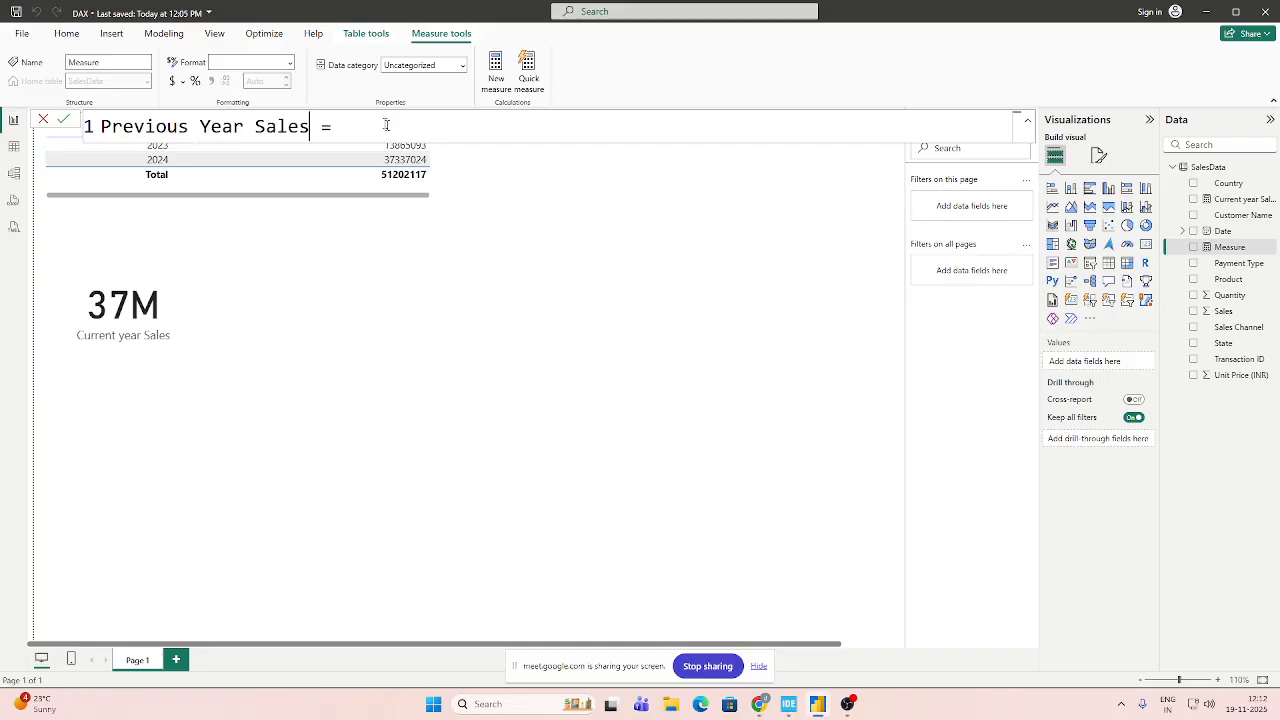
# Begin the Previous Year Sales formula with CALCULATE, using SUM(SalesData[Sales]) as its expression.
pyautogui.press('End')
pyautogui.write('CA')
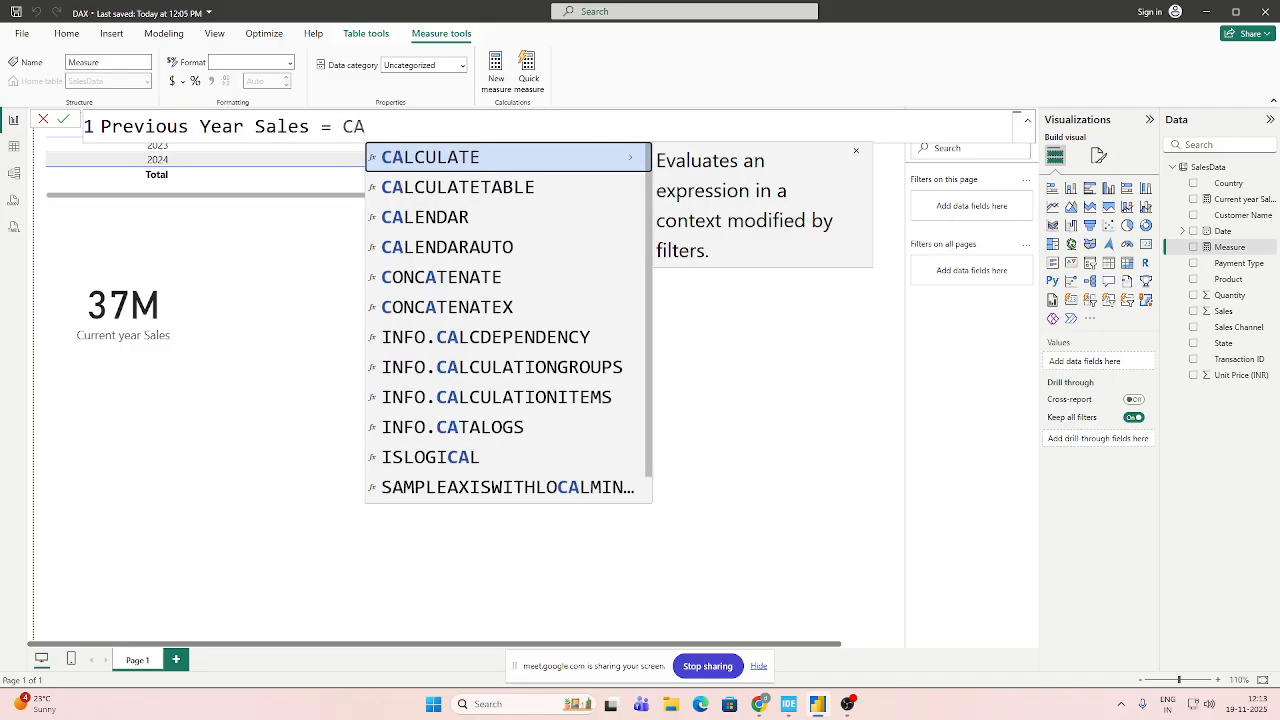
pyautogui.press('Tab')
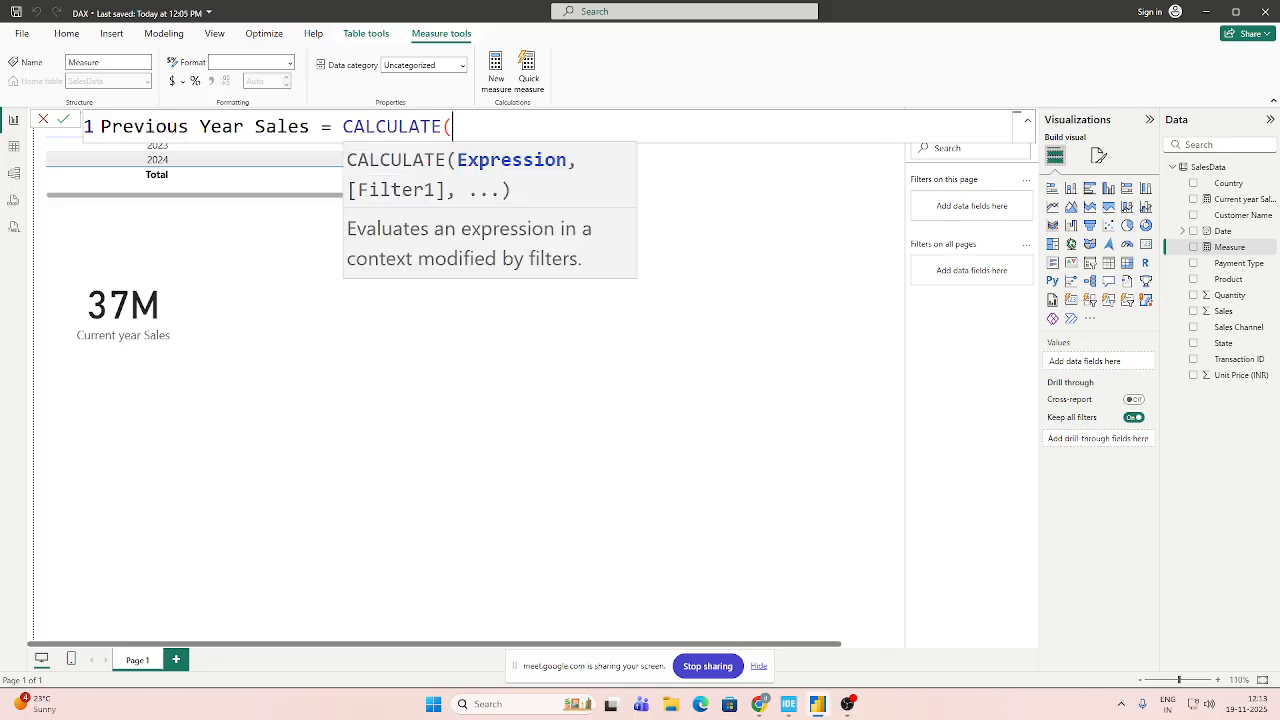
pyautogui.write('SUM')
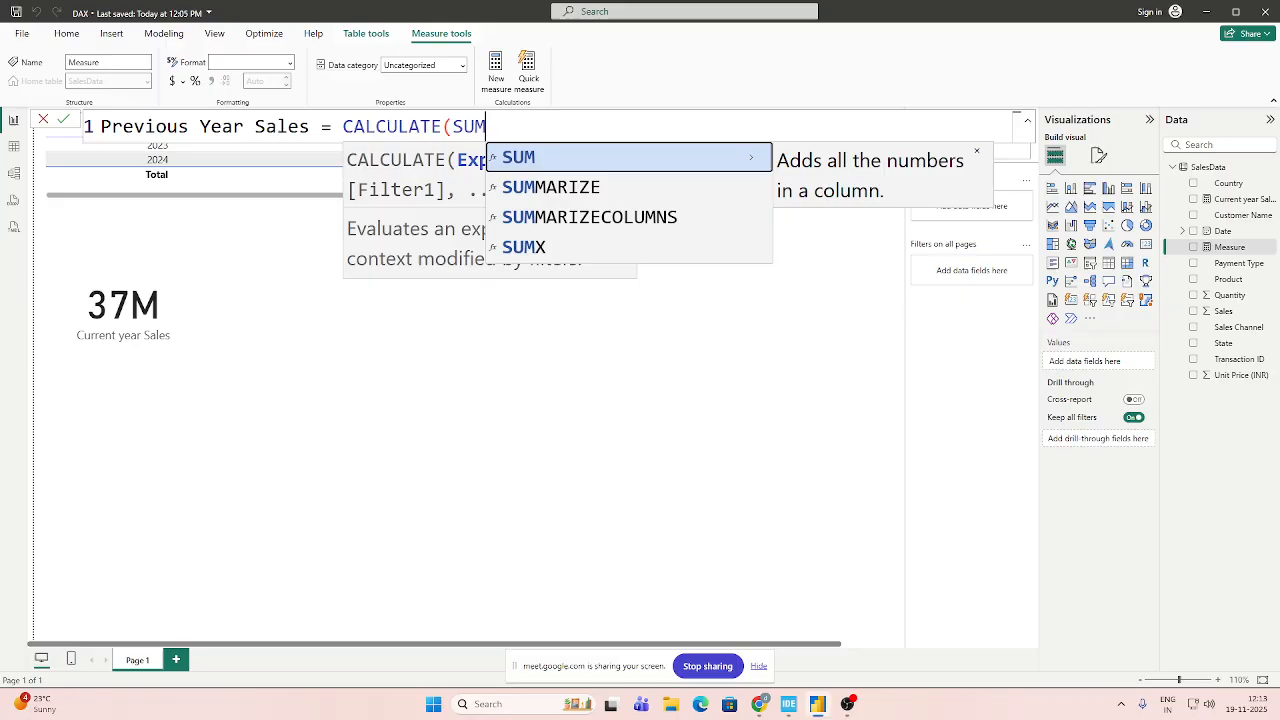
pyautogui.press('Tab')
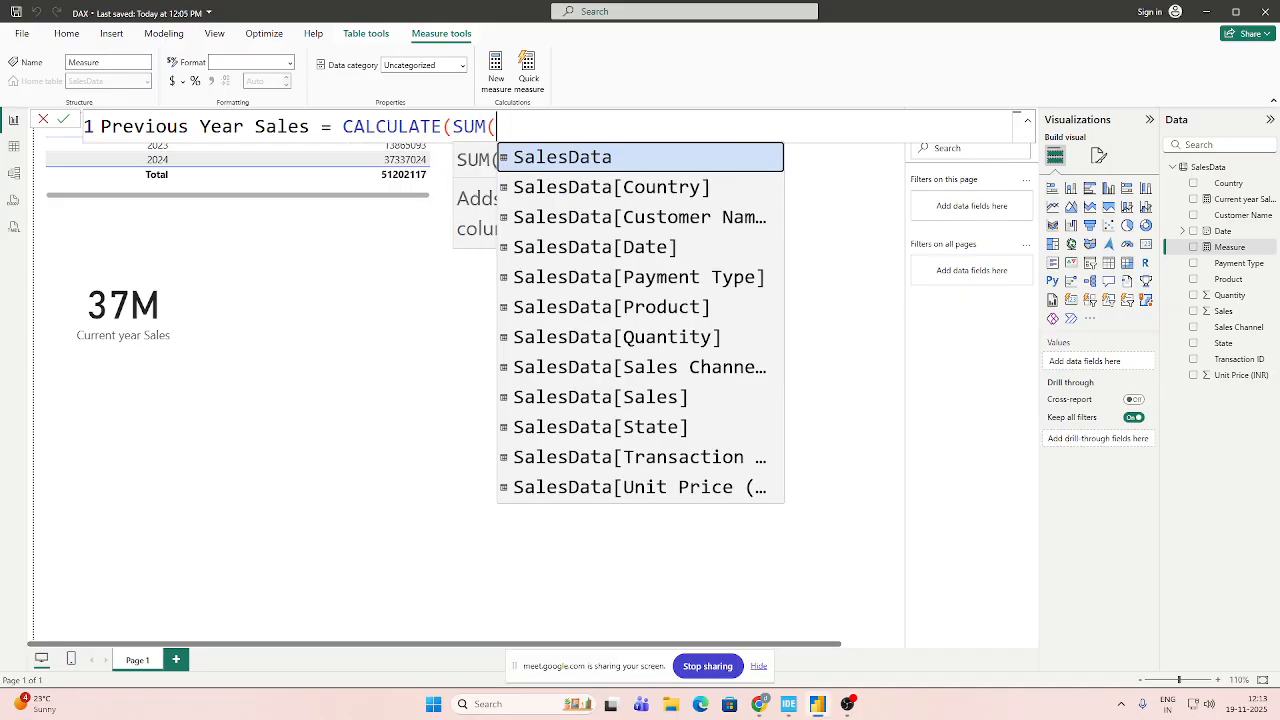
pyautogui.press('Down')
pyautogui.press('Down')
pyautogui.press('Down')
pyautogui.press('Down')
pyautogui.press('Down')
pyautogui.press('Down')
pyautogui.press('Down')
pyautogui.press('Down')
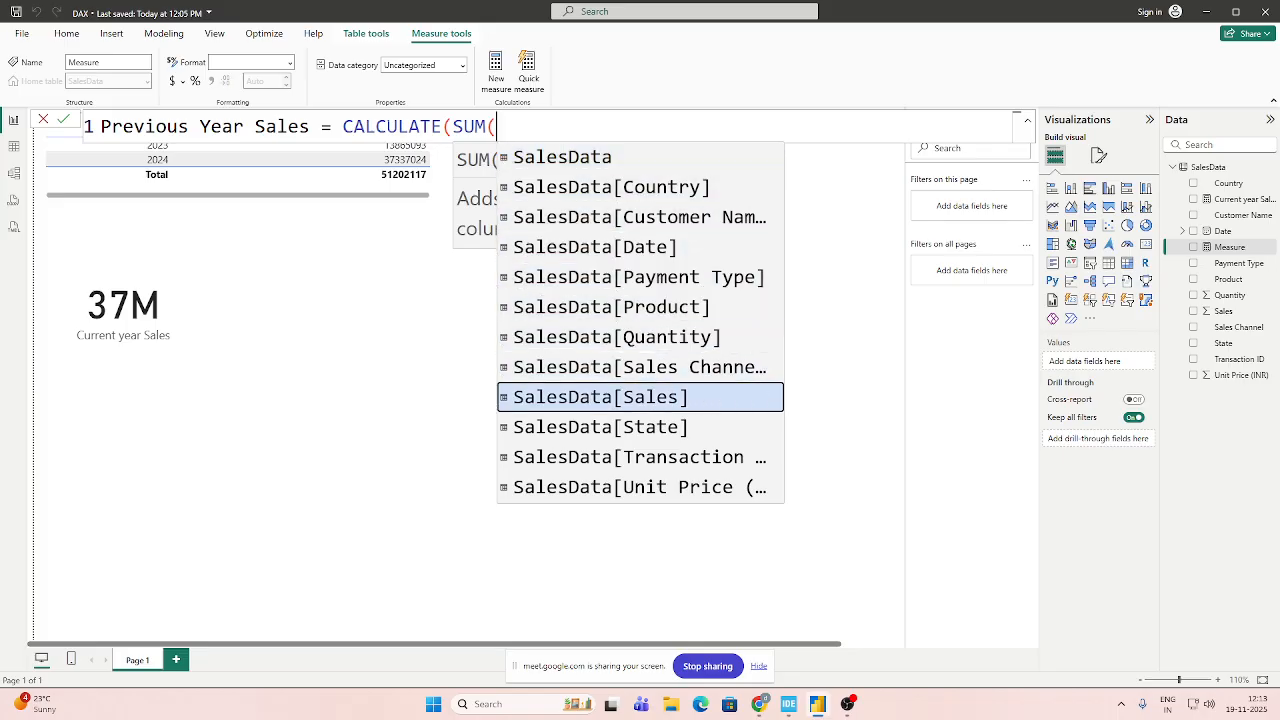
pyautogui.press('Tab')
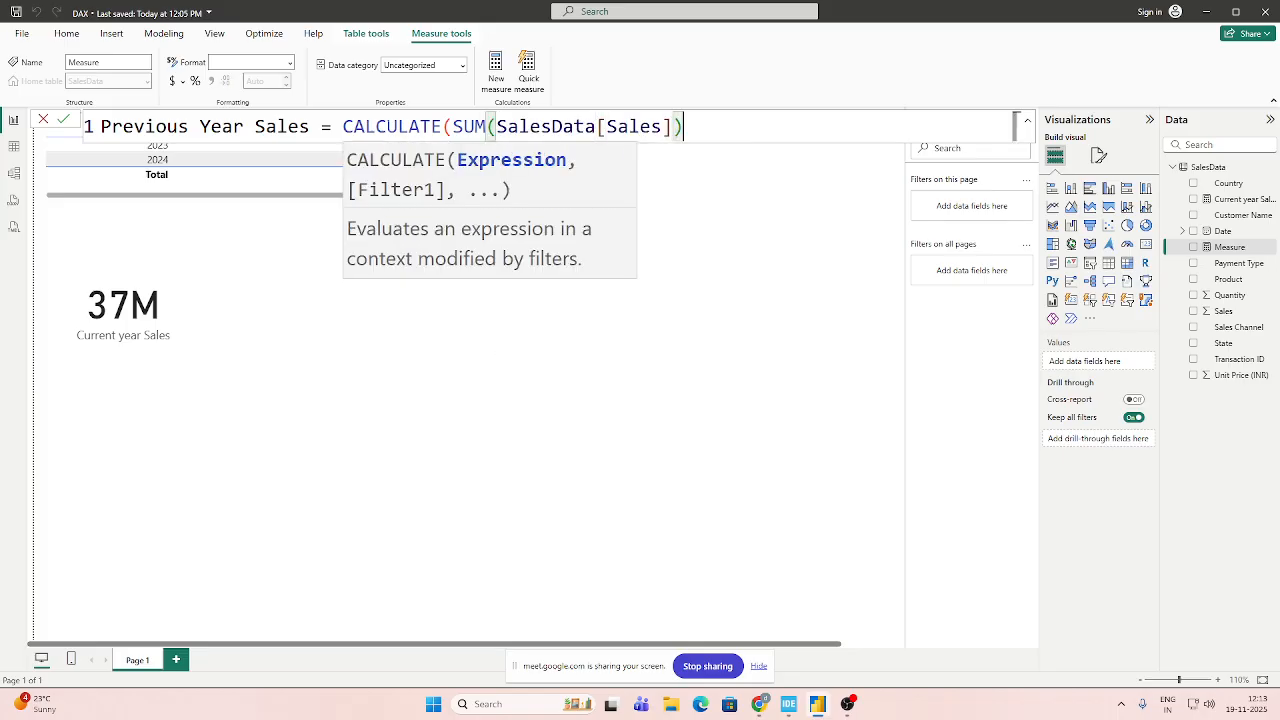
pyautogui.write('),ADD')
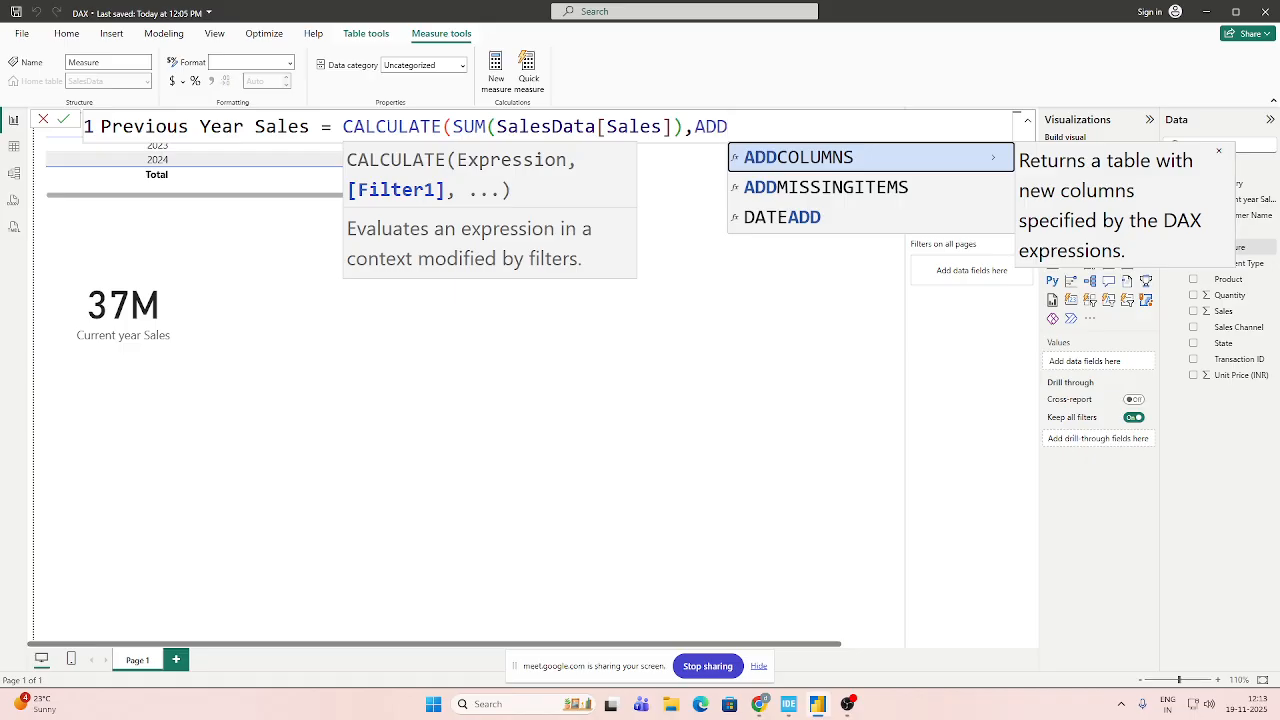
# Add a DATEADD function as the CALCULATE filter, with SalesData[Date].[Date] as its dates argument.
pyautogui.press('Down')
pyautogui.press('Down')
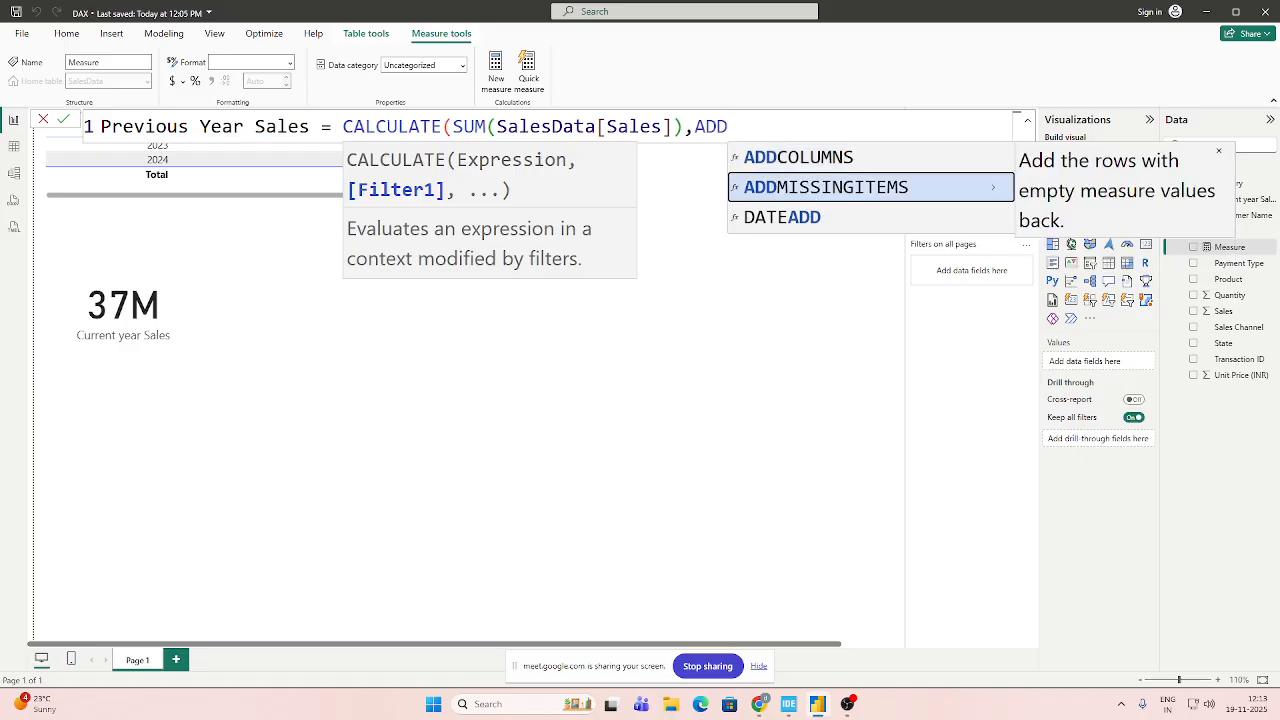
pyautogui.press('Tab')
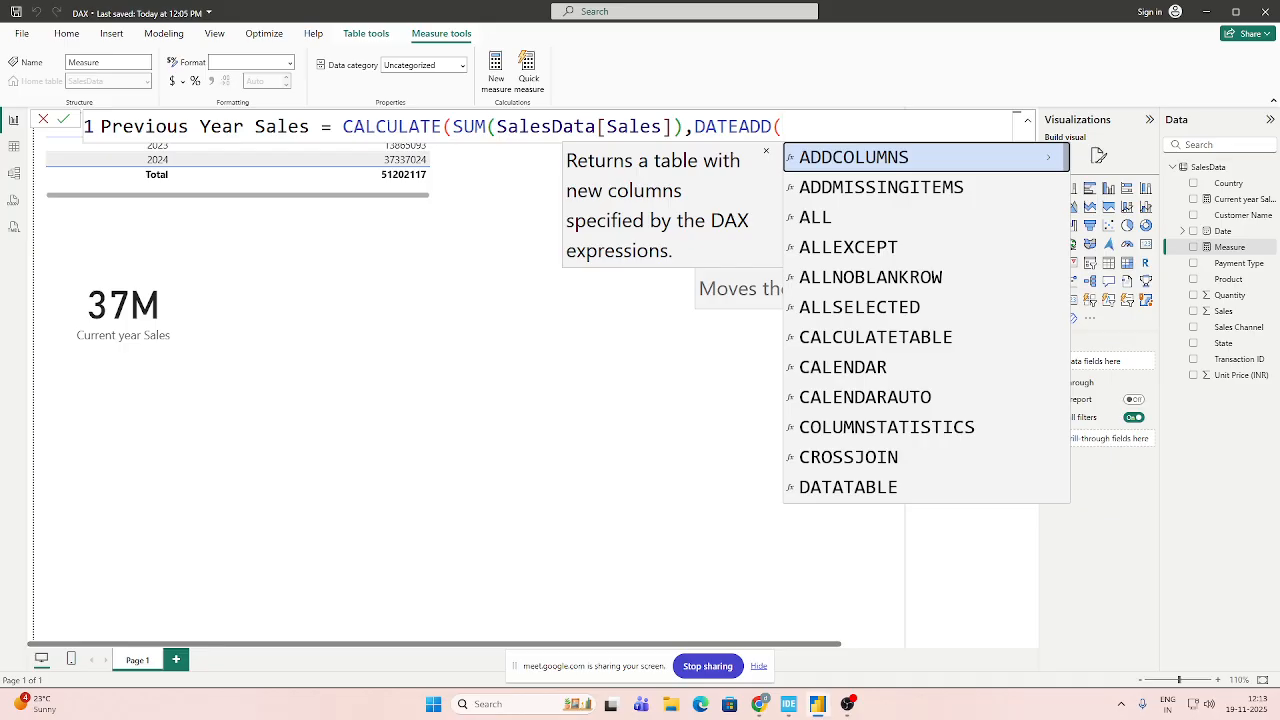
pyautogui.write('Sa')
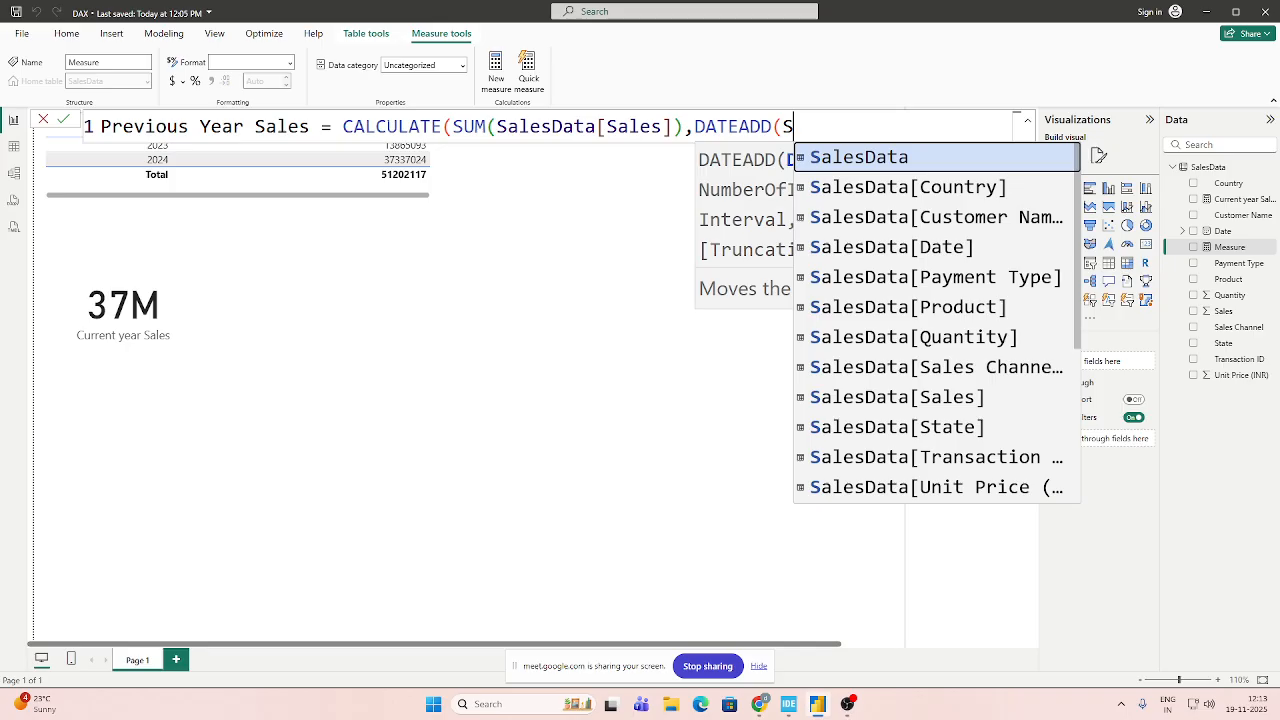
pyautogui.press('Down')
pyautogui.press('Down')
pyautogui.press('Down')
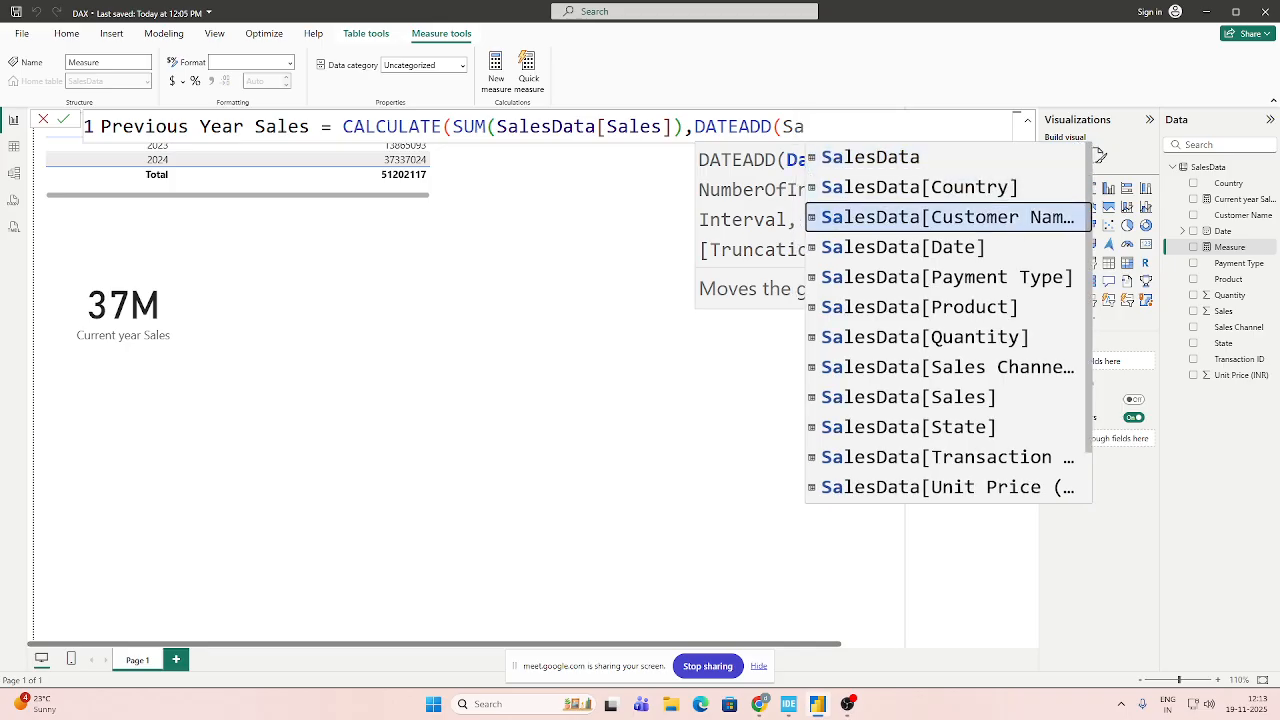
pyautogui.press('Tab')
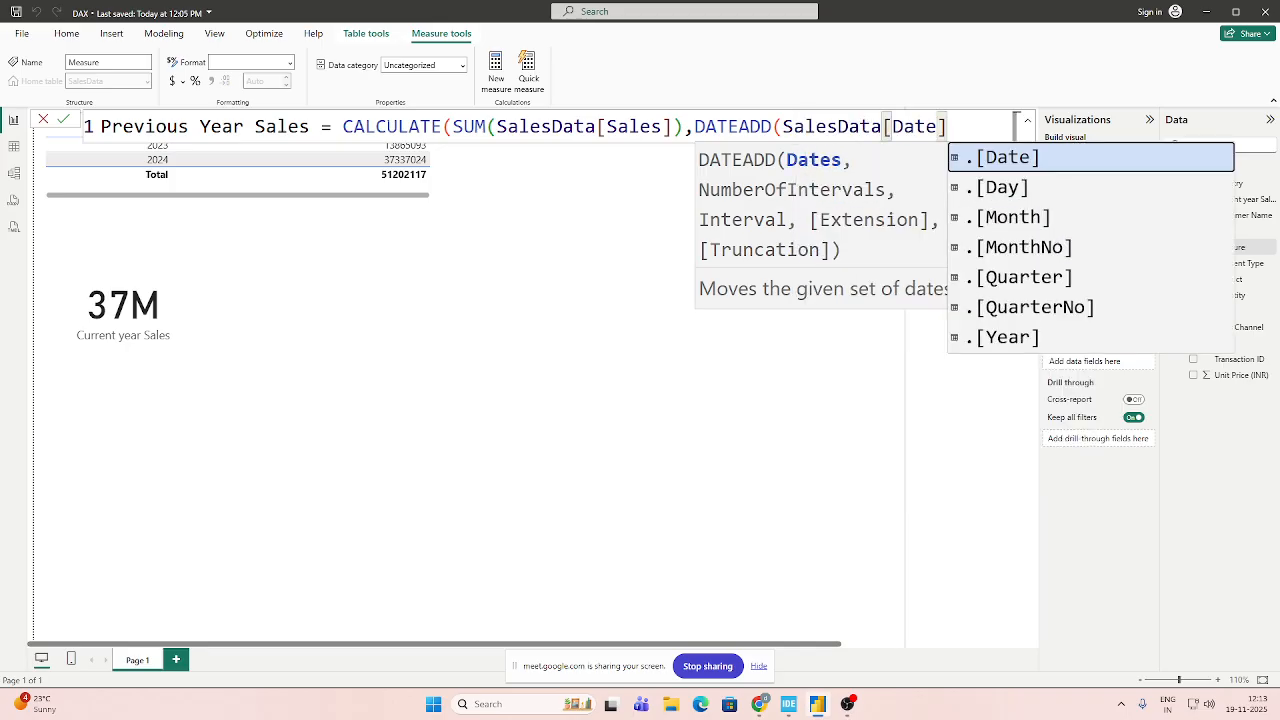
pyautogui.press('Tab')
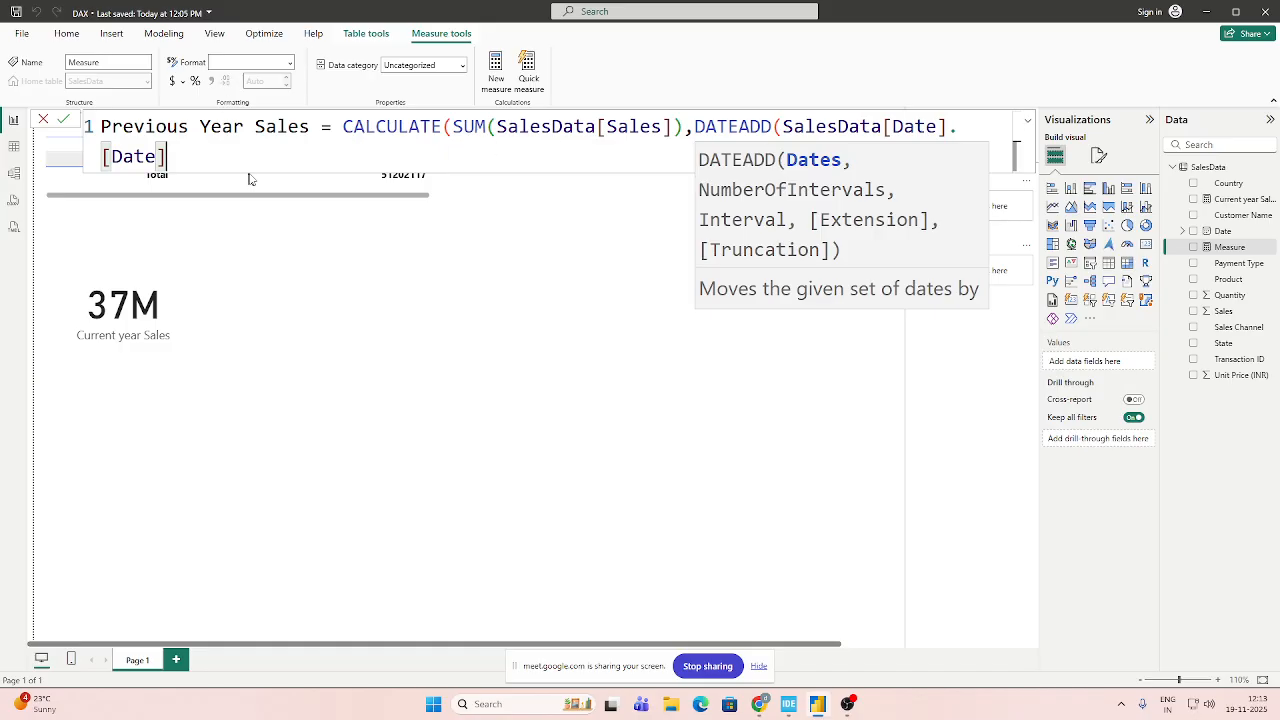
# Set the DATEADD shift to -1 with the YEAR interval, close both functions, and commit the measure.
pyautogui.write(',-1')
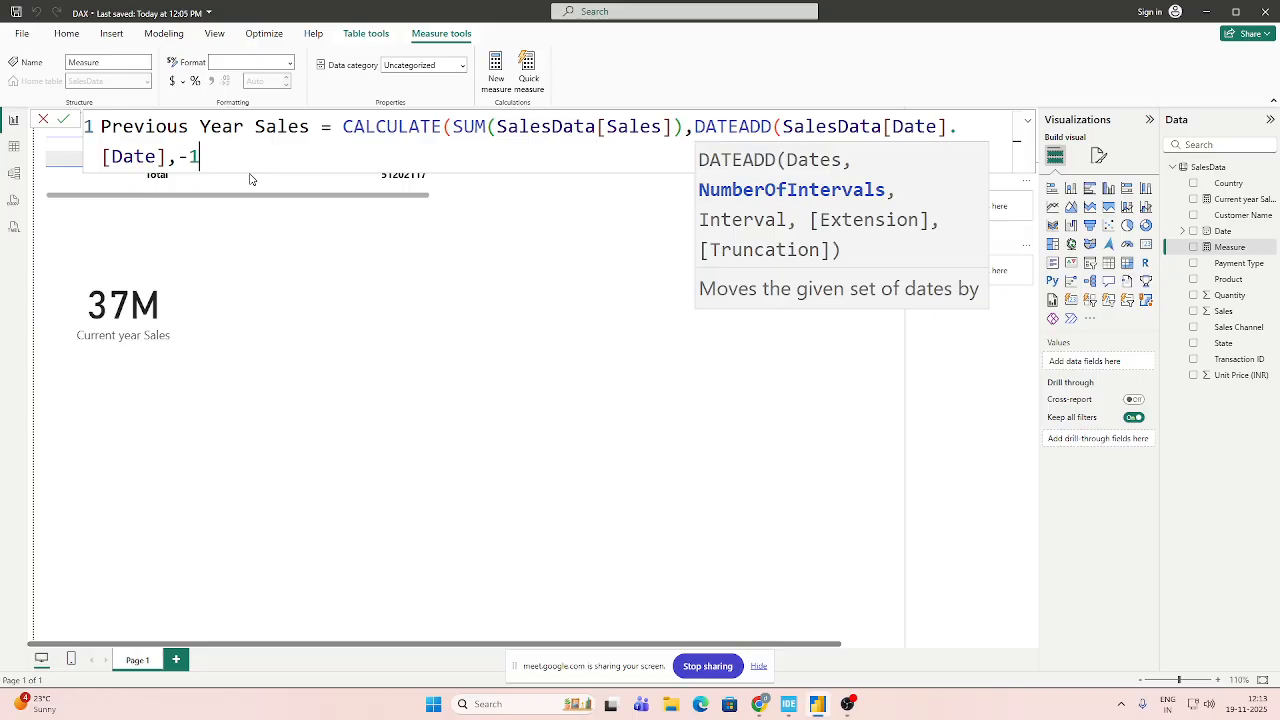
pyautogui.write(',')
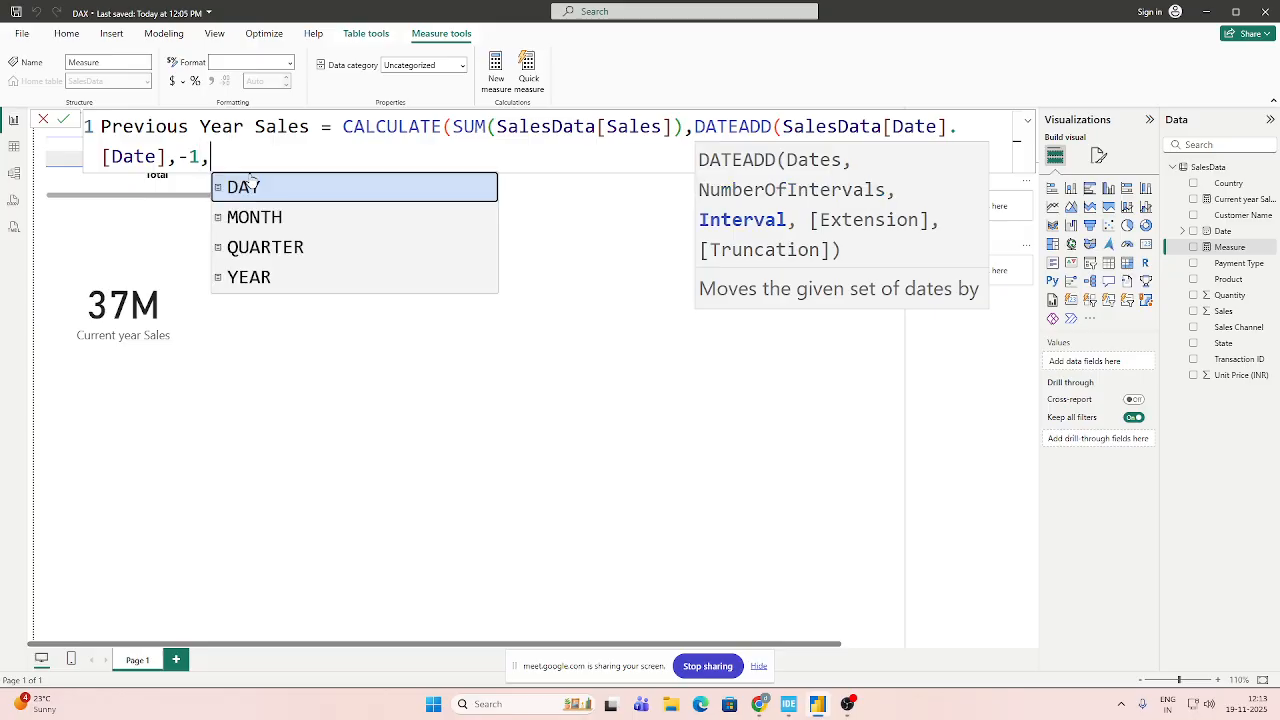
pyautogui.press('Down')
pyautogui.press('Down')
pyautogui.press('Down')
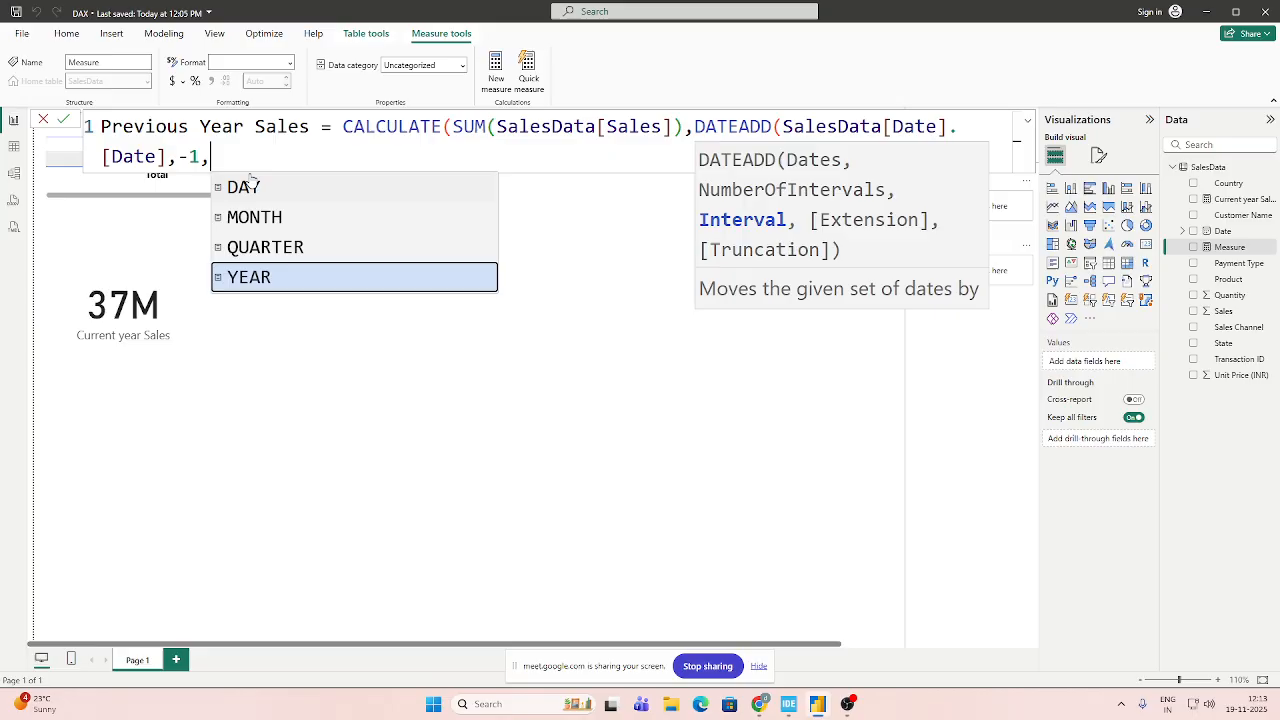
pyautogui.press('Tab')
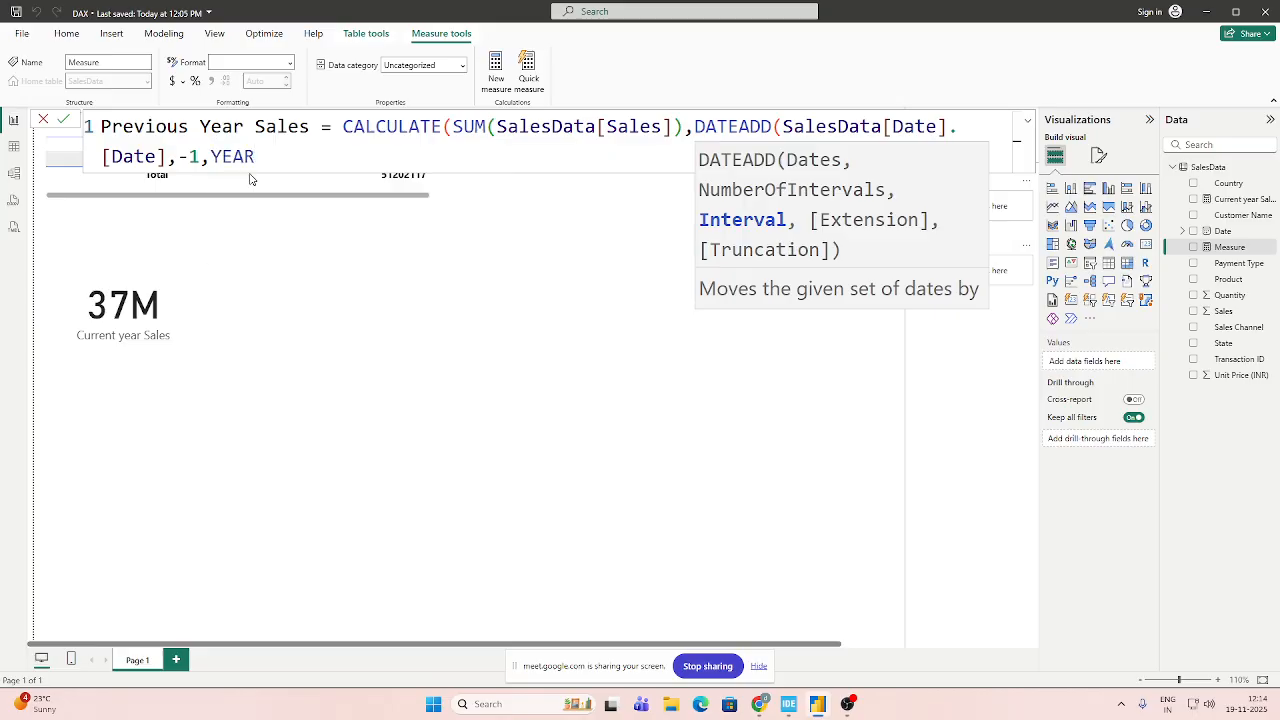
pyautogui.write(')')
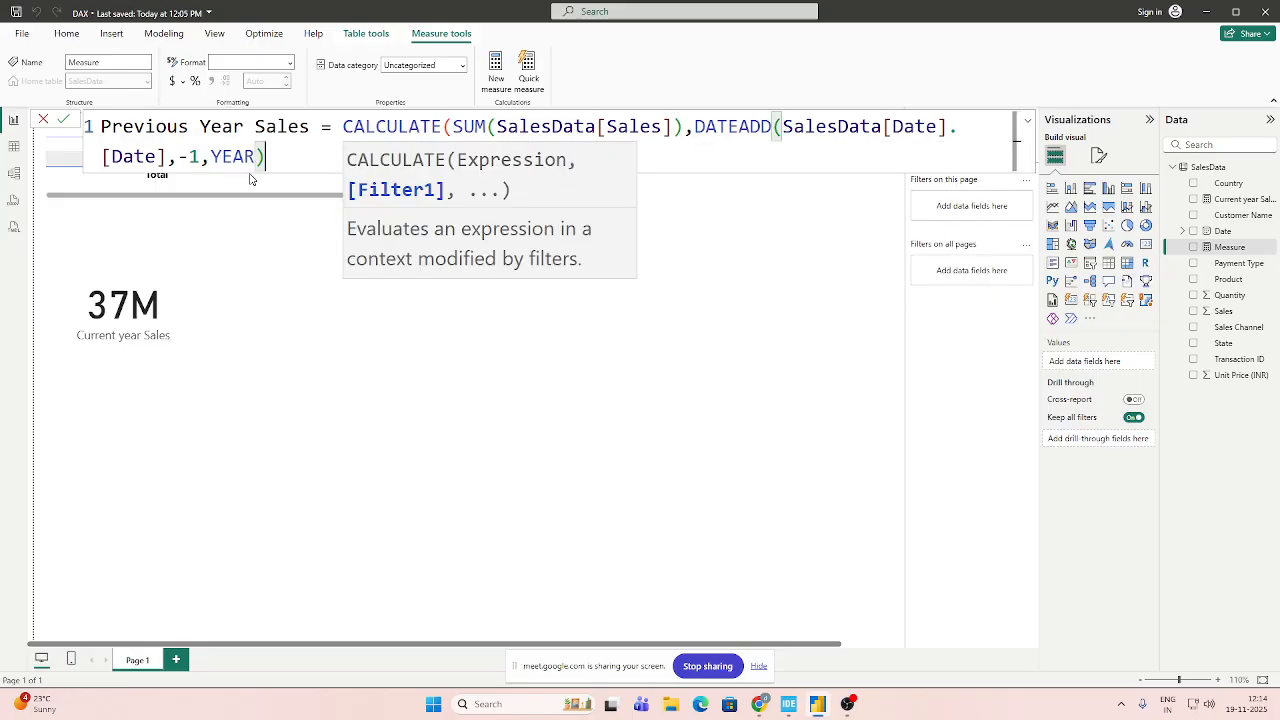
pyautogui.write(')')
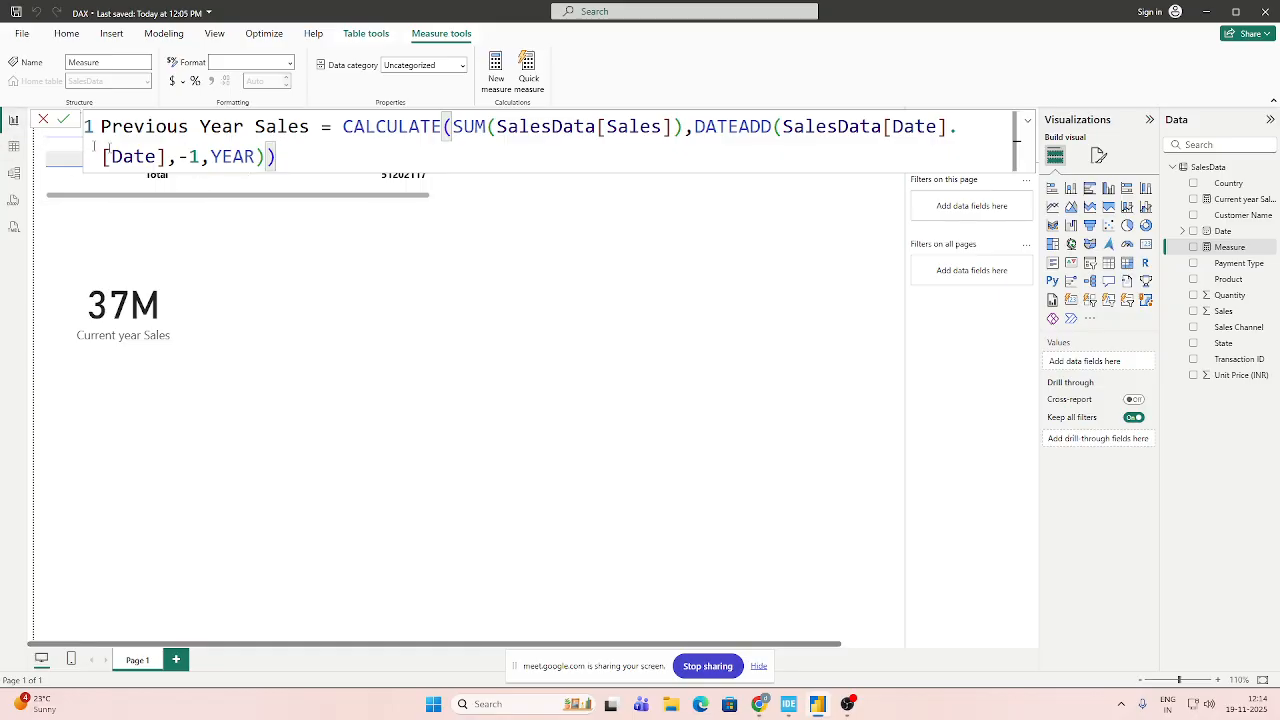
pyautogui.click(63, 119)
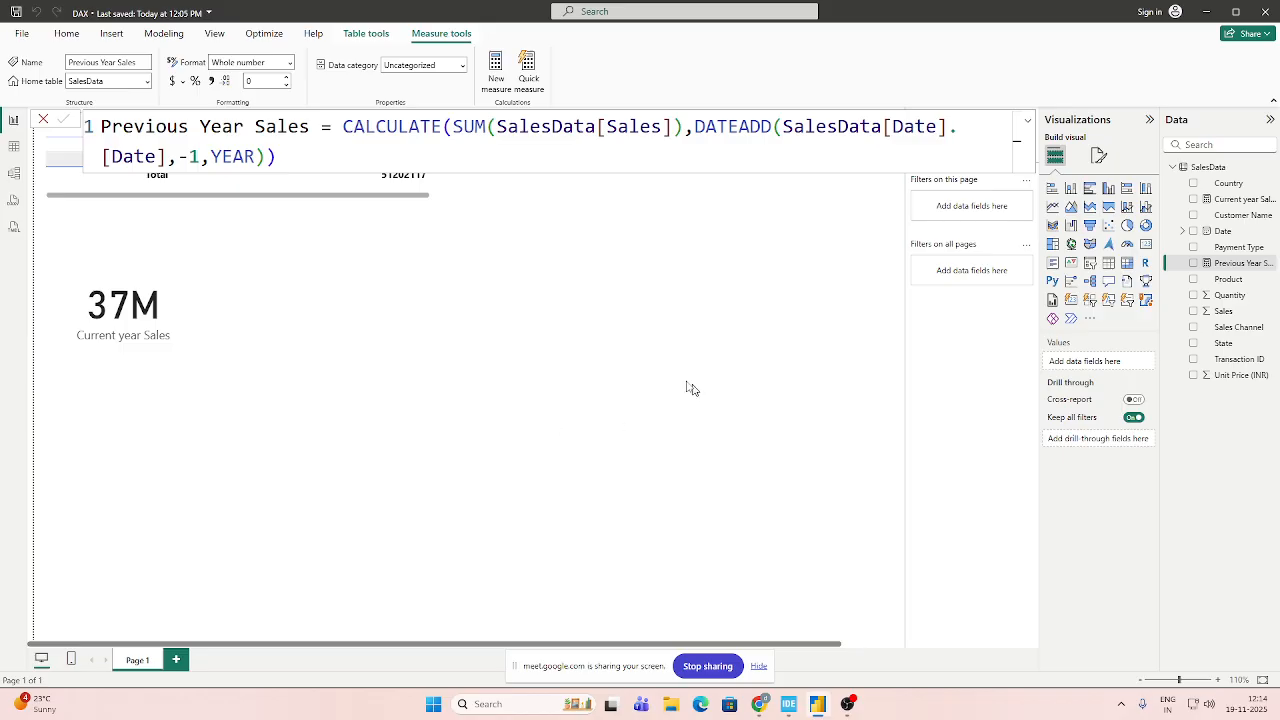
# Add a card visual beside the Current year Sales card and show the Previous Year Sales measure in it.
pyautogui.click(320, 362)
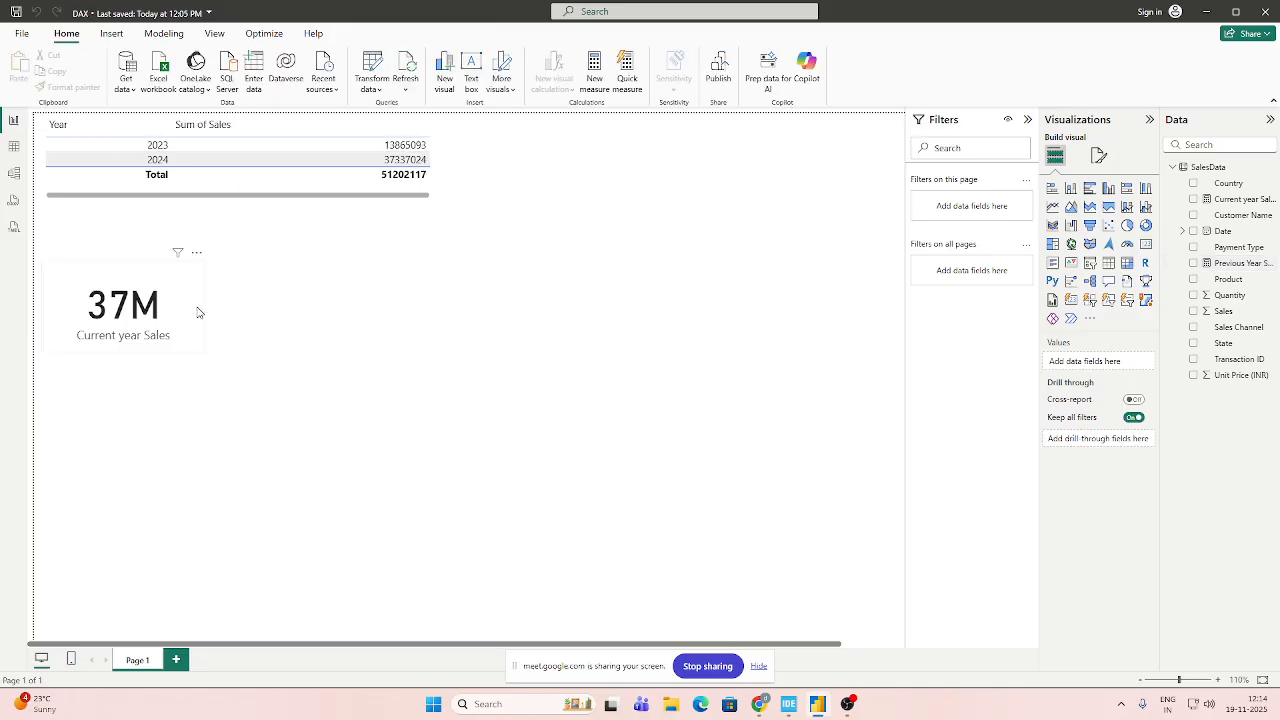
pyautogui.click(200, 315)
pyautogui.click(421, 334)
pyautogui.click(1146, 245)
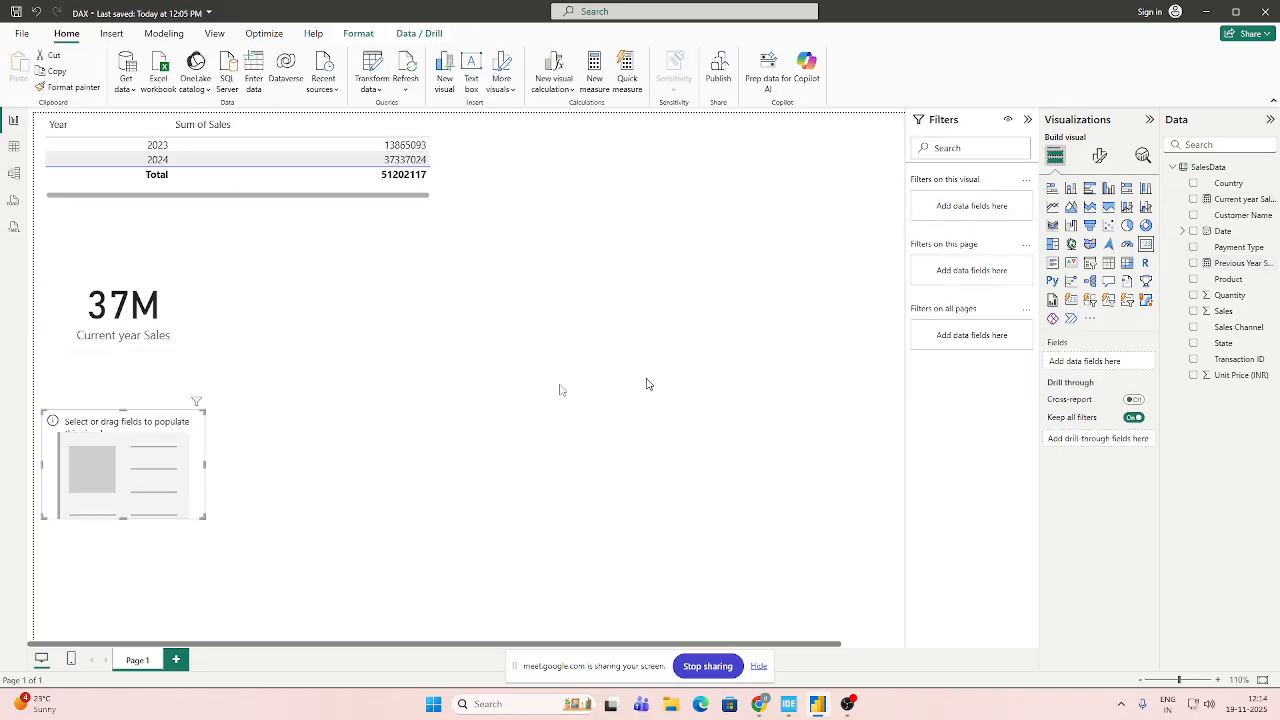
pyautogui.moveTo(104, 432); pyautogui.dragTo(313, 264)
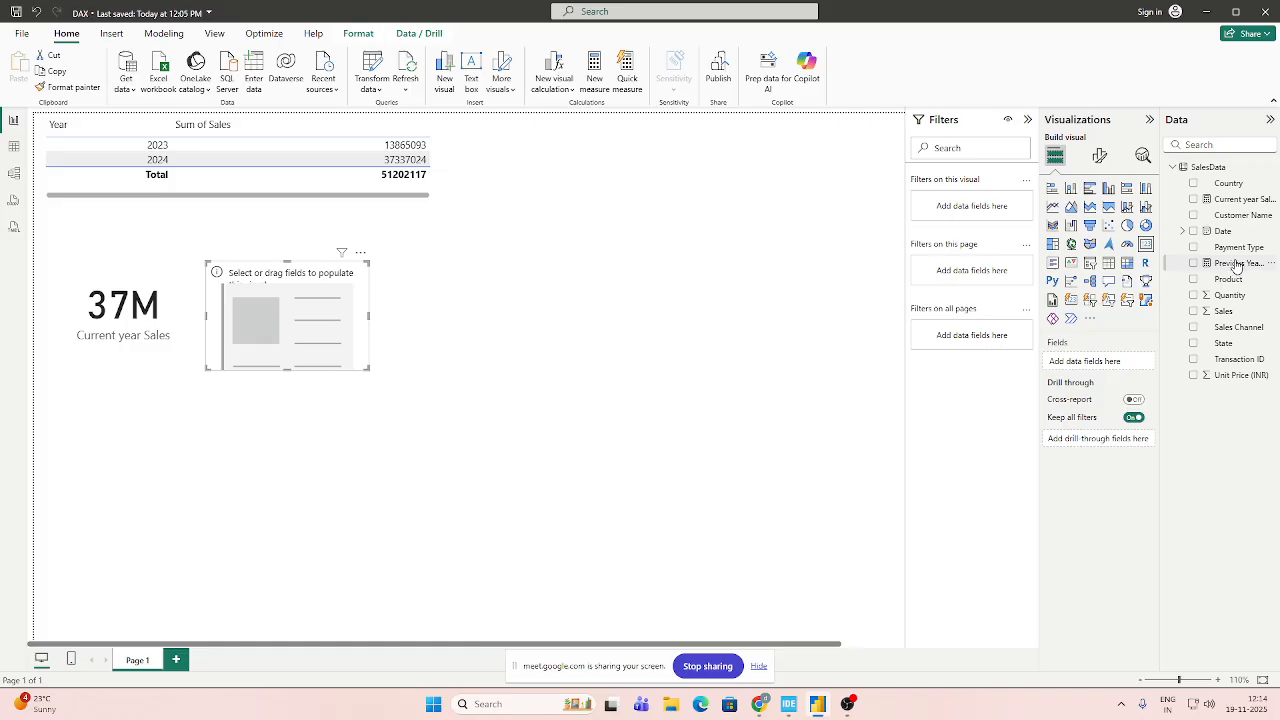
pyautogui.moveTo(1238, 263); pyautogui.dragTo(1106, 373)
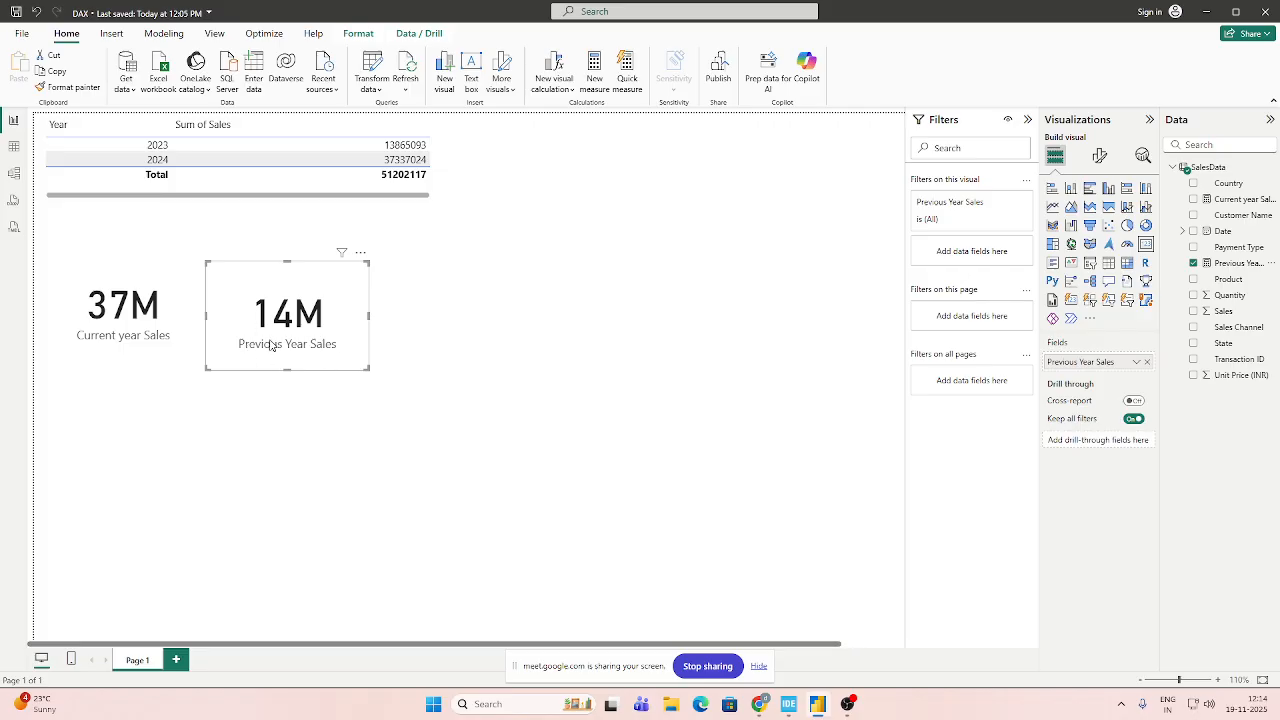
# Extend the Current year Sales card to the height of its neighbour and move the Previous Year Sales card slightly away from it.
pyautogui.click(153, 355)
pyautogui.moveTo(123, 354); pyautogui.dragTo(126, 371)
pyautogui.click(322, 336)
pyautogui.moveTo(313, 283); pyautogui.dragTo(328, 285)
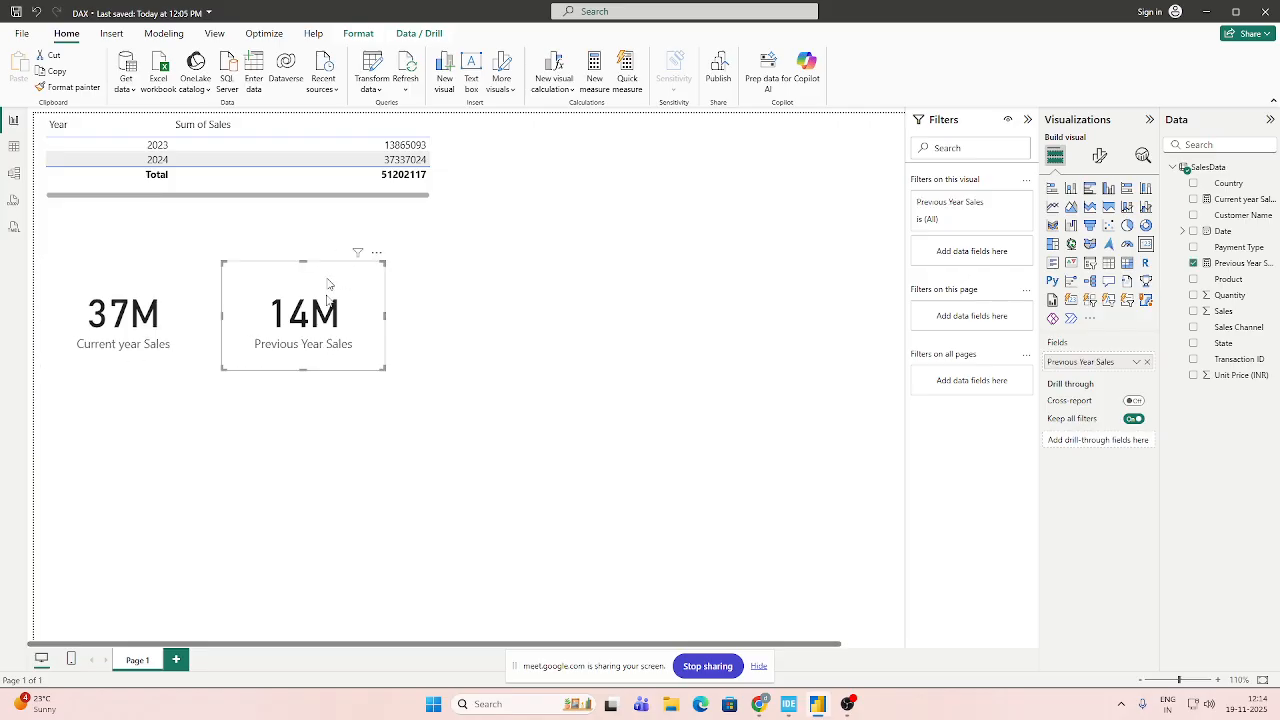
pyautogui.click(580, 380)
pyautogui.click(201, 325)
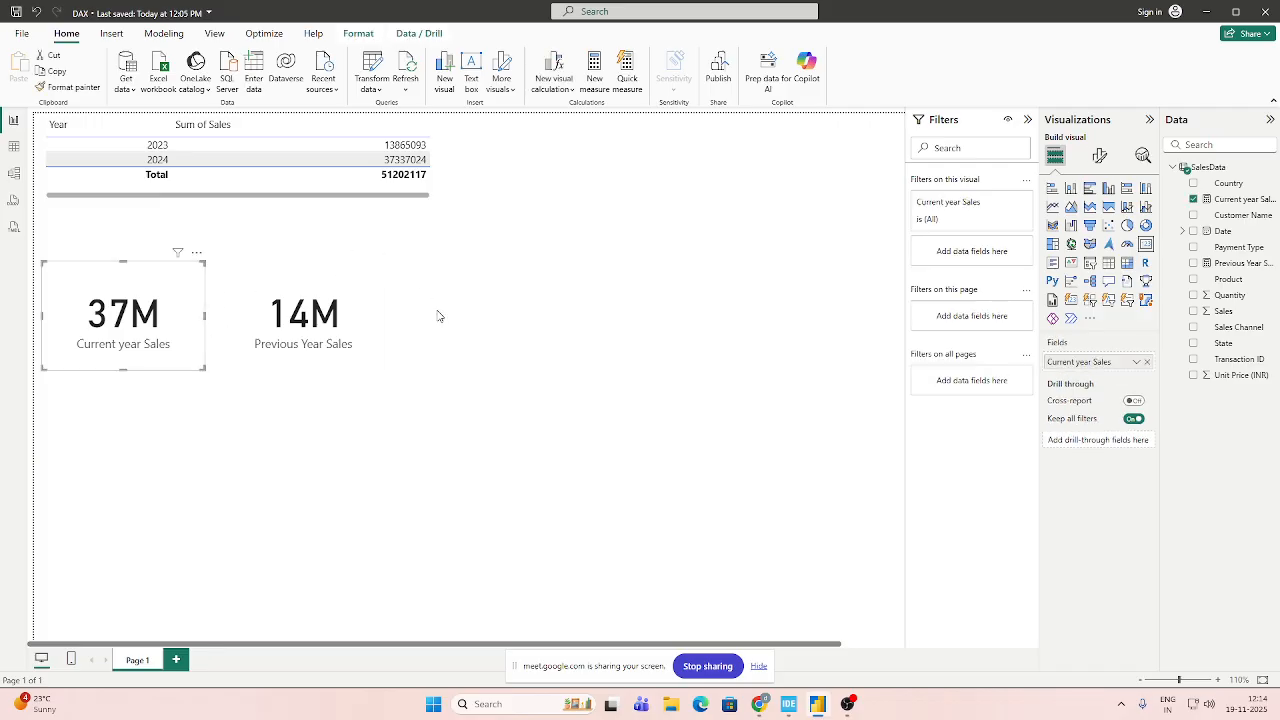
# Show the formula of the Previous Year Sales measure for review.
pyautogui.click(289, 303)
pyautogui.click(1238, 263)
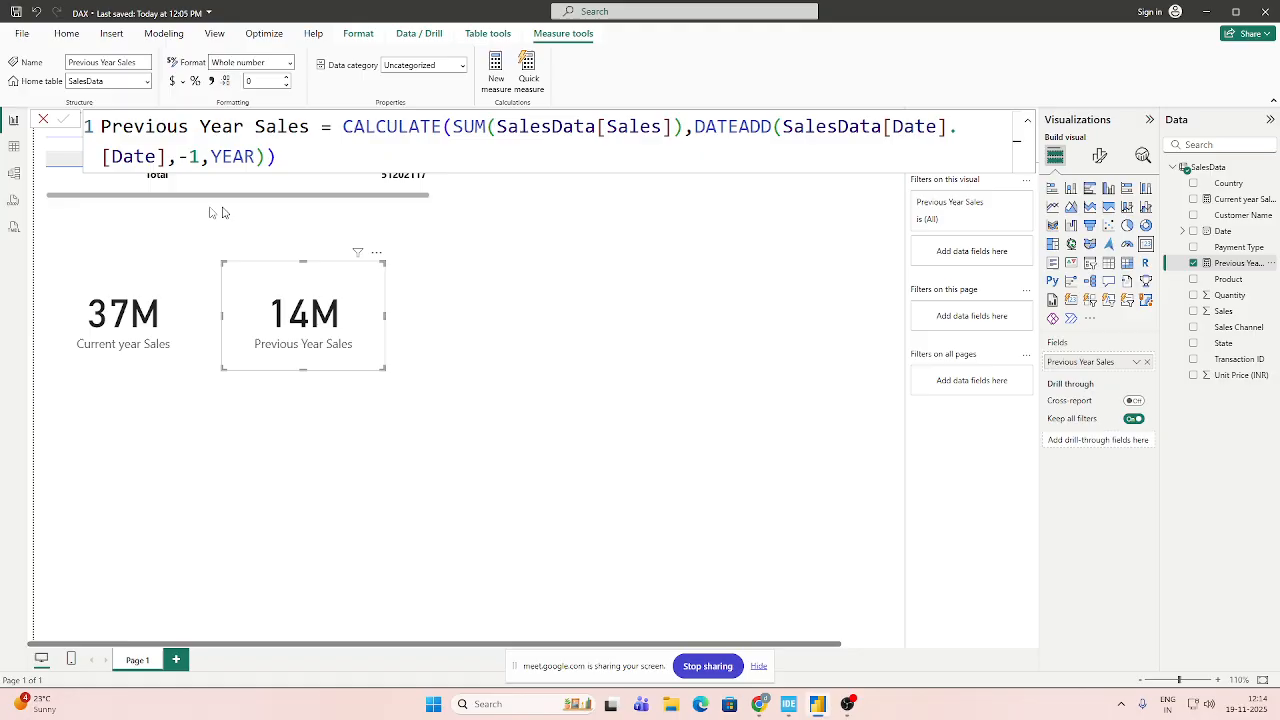
pyautogui.click(272, 156)
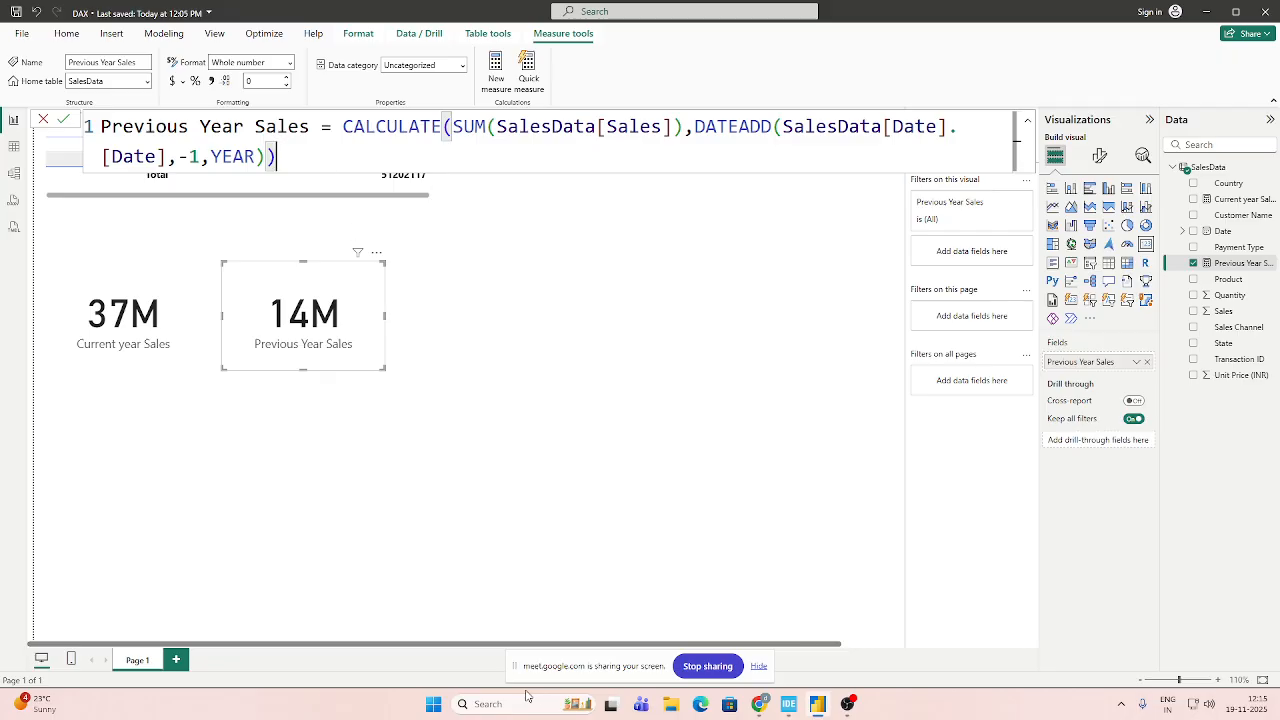
# Switch to the Google Meet call, admit the waiting participant, and return to Power BI.
pyautogui.moveTo(759, 704)
pyautogui.click(700, 650)
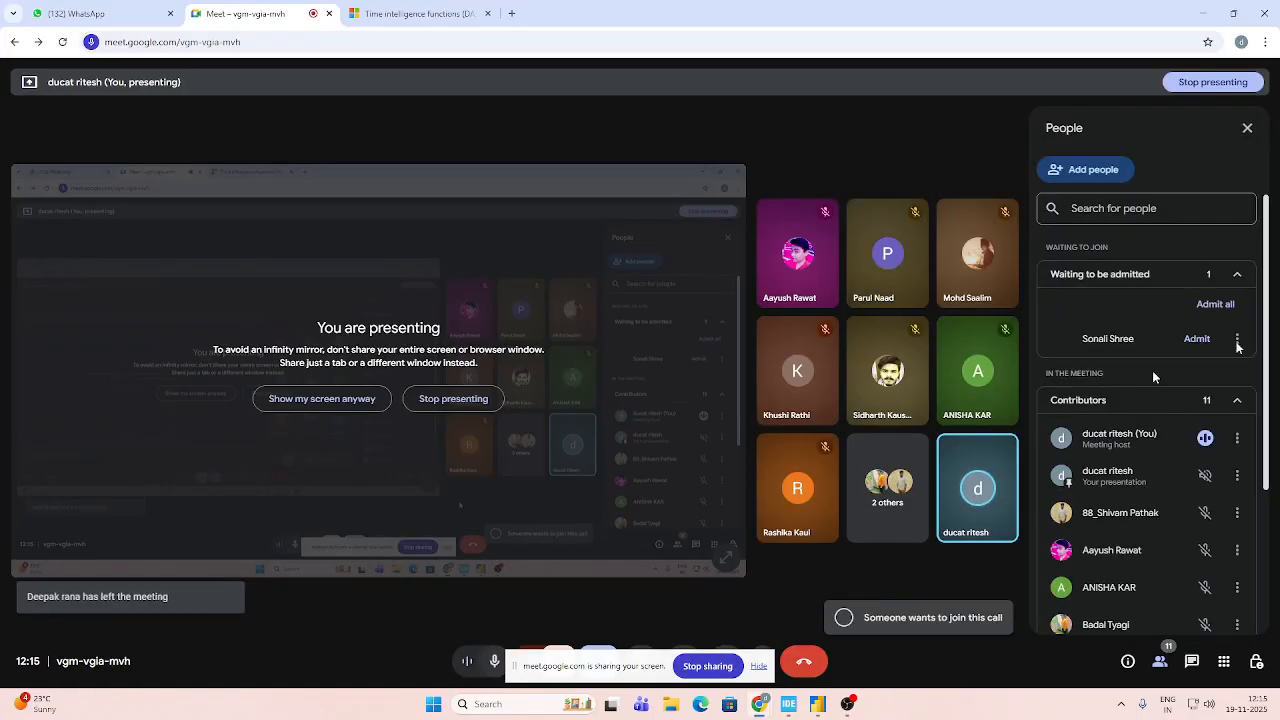
pyautogui.click(1196, 339)
pyautogui.click(1205, 13)
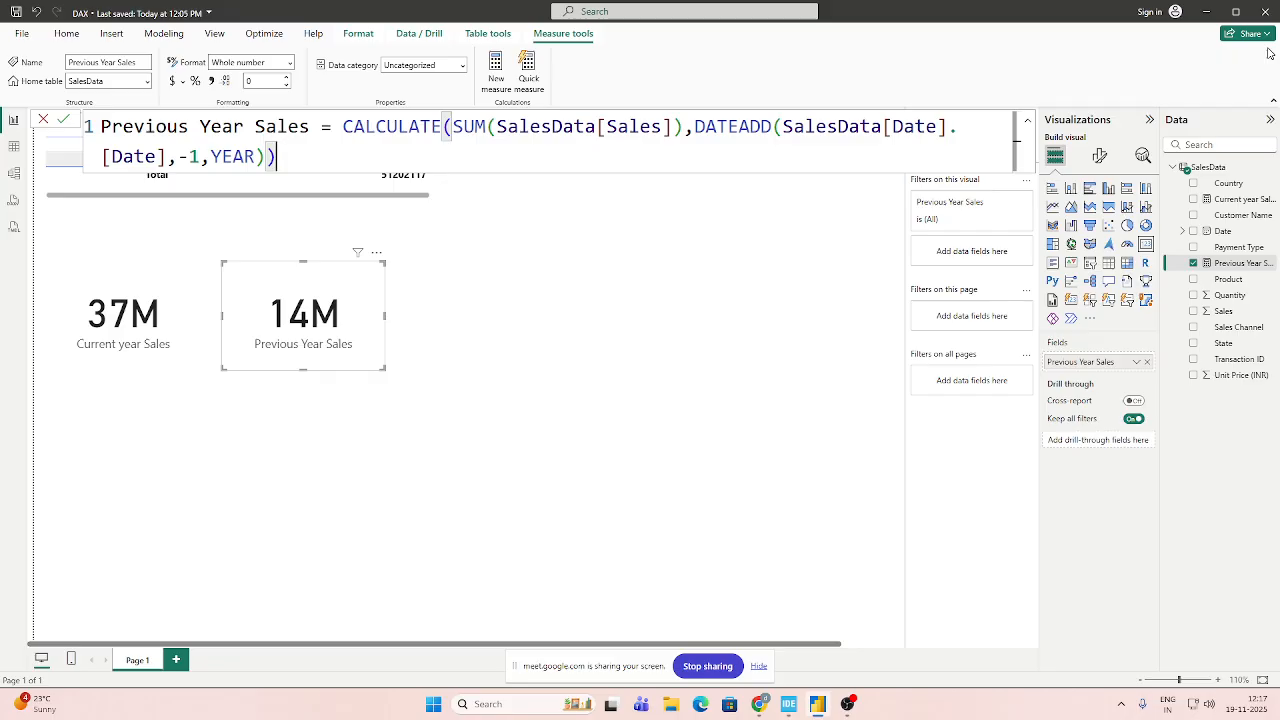
# Show the formula of the Current year Sales measure for comparison, then close it.
pyautogui.click(1222, 200)
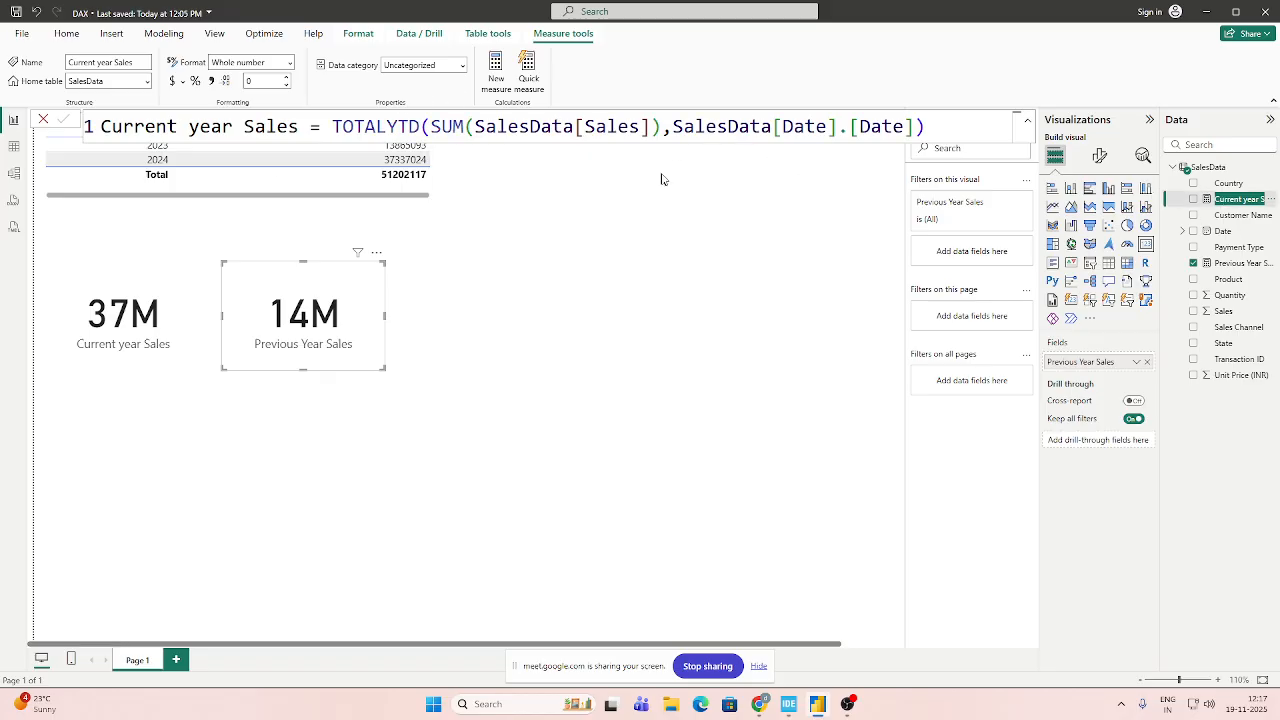
pyautogui.click(939, 135)
pyautogui.click(506, 420)
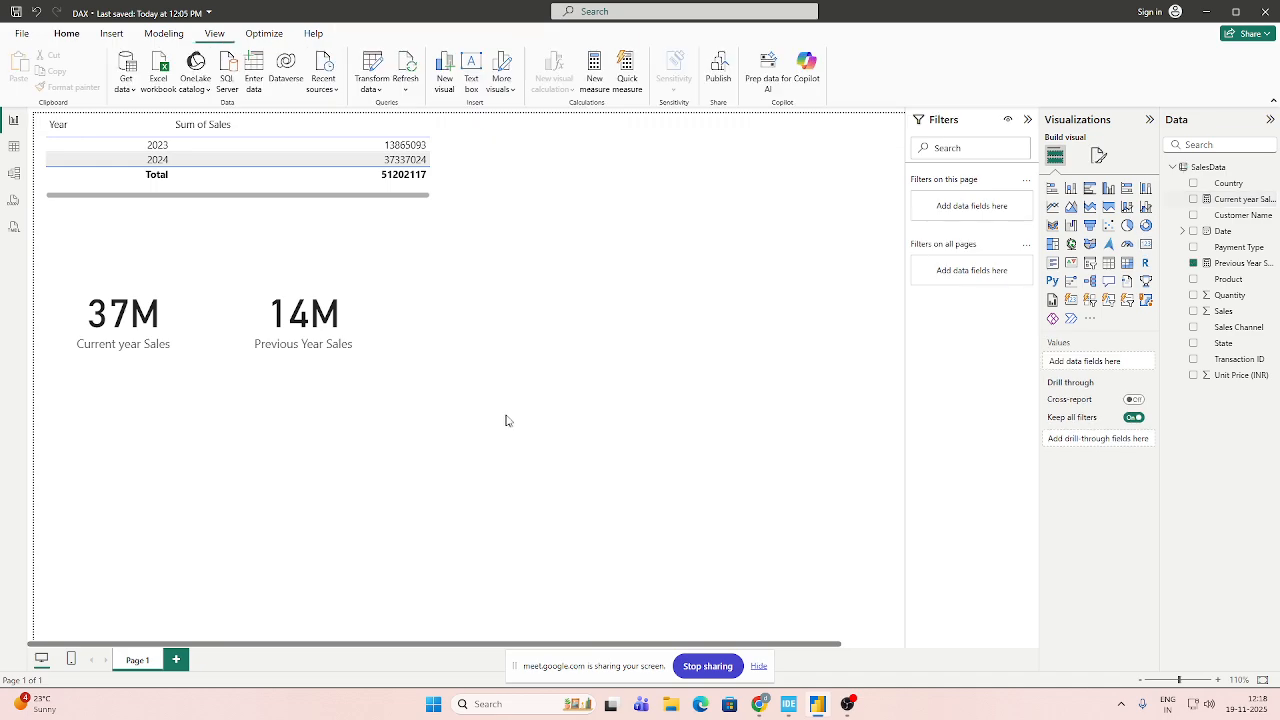
# Reopen the Previous Year Sales formula and highlight its DATEADD function for review.
pyautogui.click(1240, 263)
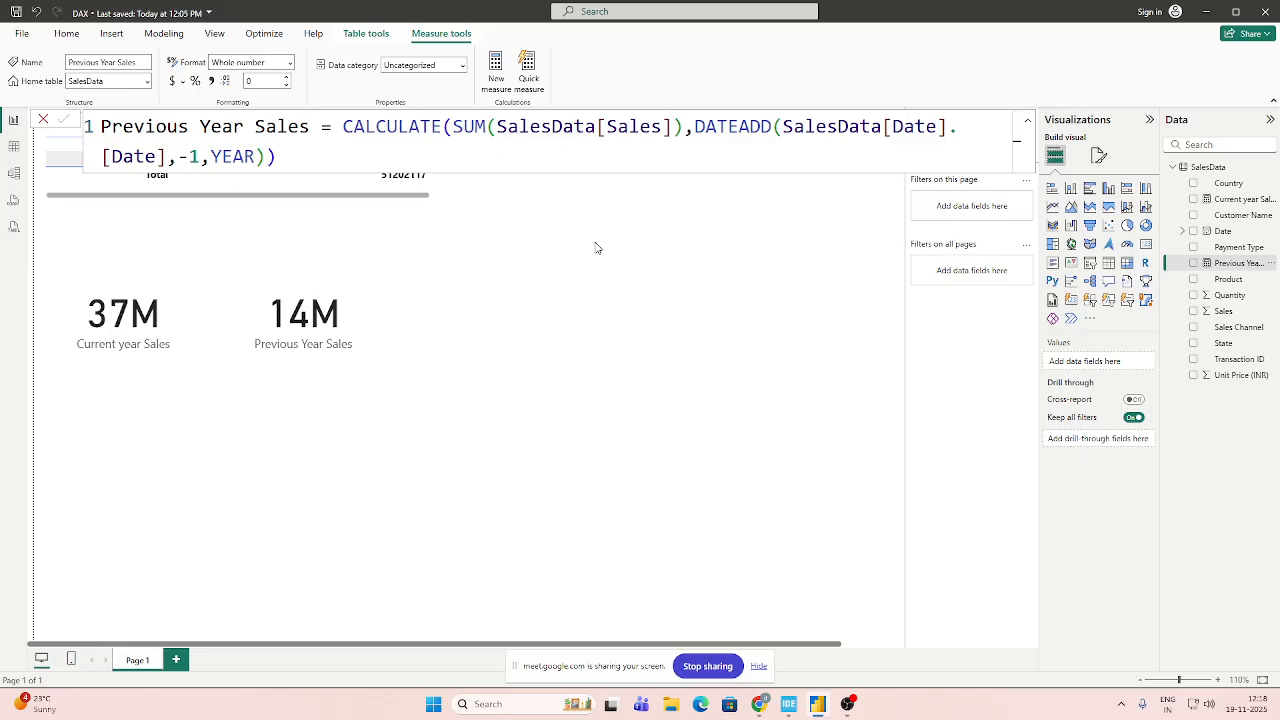
pyautogui.click(277, 157)
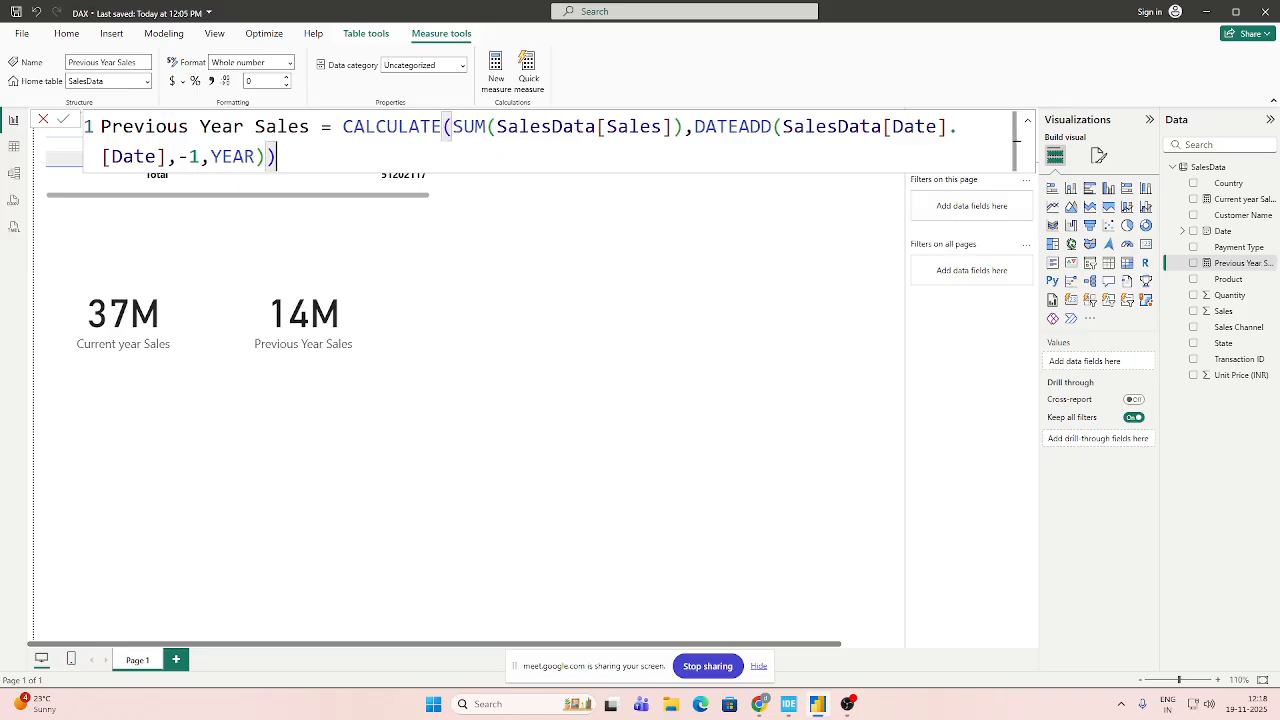
pyautogui.click(693, 127)
# Close the Previous Year Sales formula and start a new measure in the SalesData table with the PREVIOUSYEAR function.
pyautogui.click(292, 152)
pyautogui.click(711, 399)
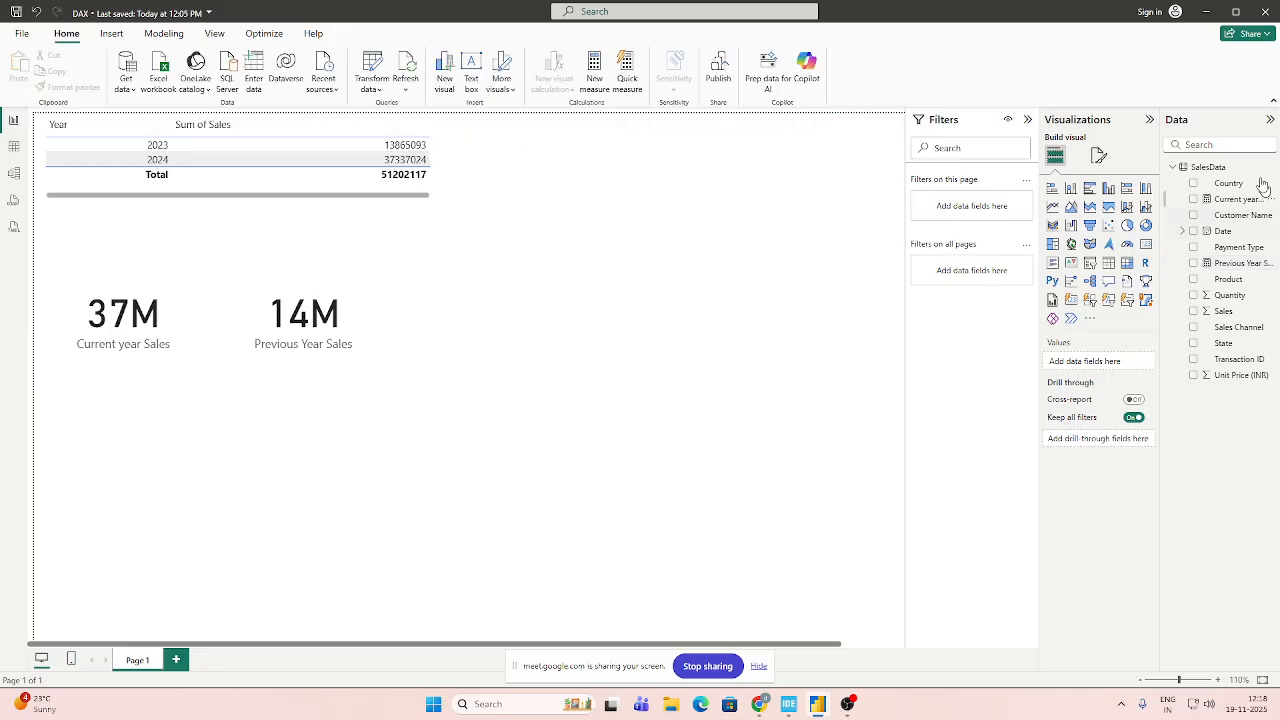
pyautogui.click(1210, 167)
pyautogui.click(268, 82)
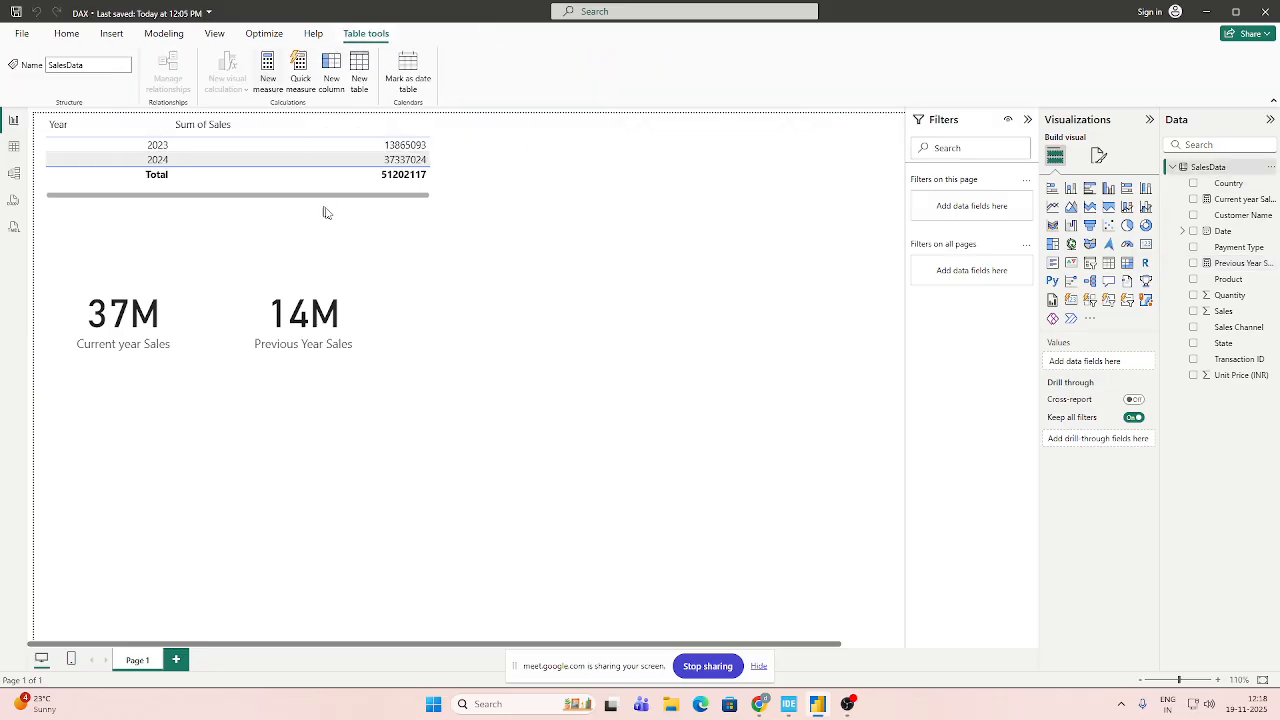
pyautogui.write('PRE')
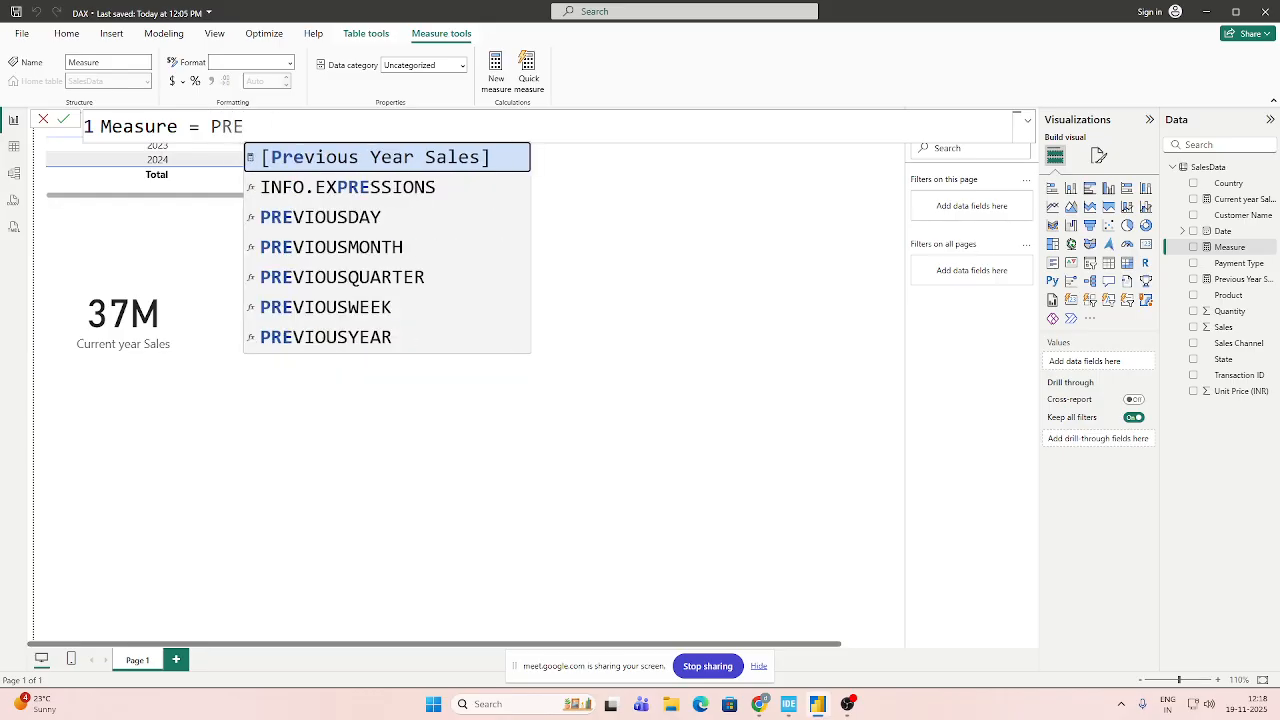
pyautogui.press('Down')
pyautogui.press('Down')
pyautogui.press('Down')
pyautogui.press('Down')
pyautogui.press('Down')
pyautogui.press('Down')
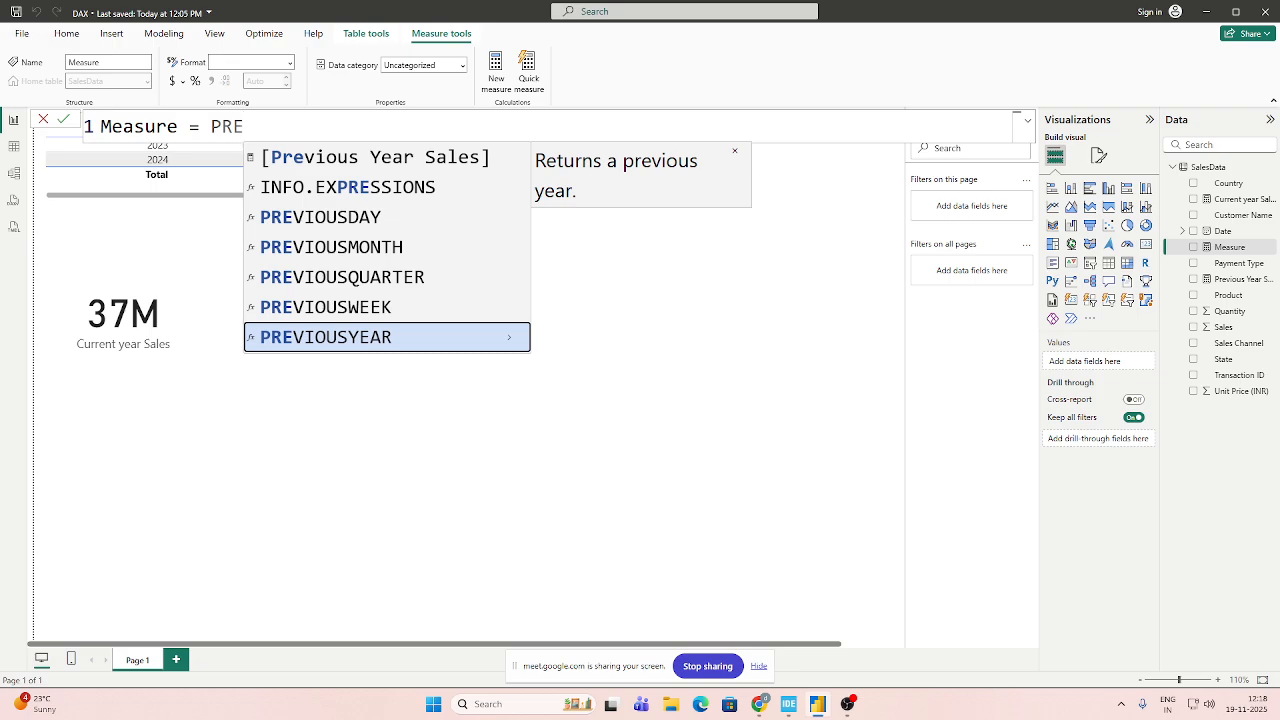
pyautogui.press('Tab')
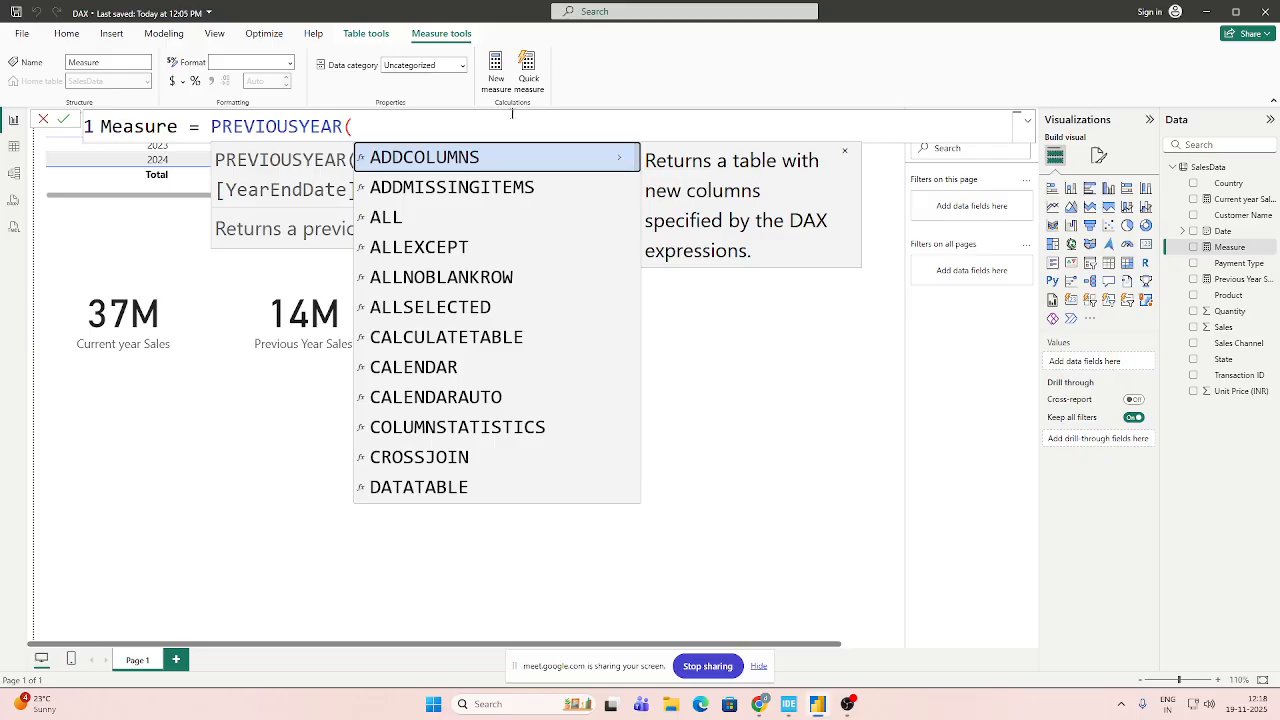
pyautogui.write(')')
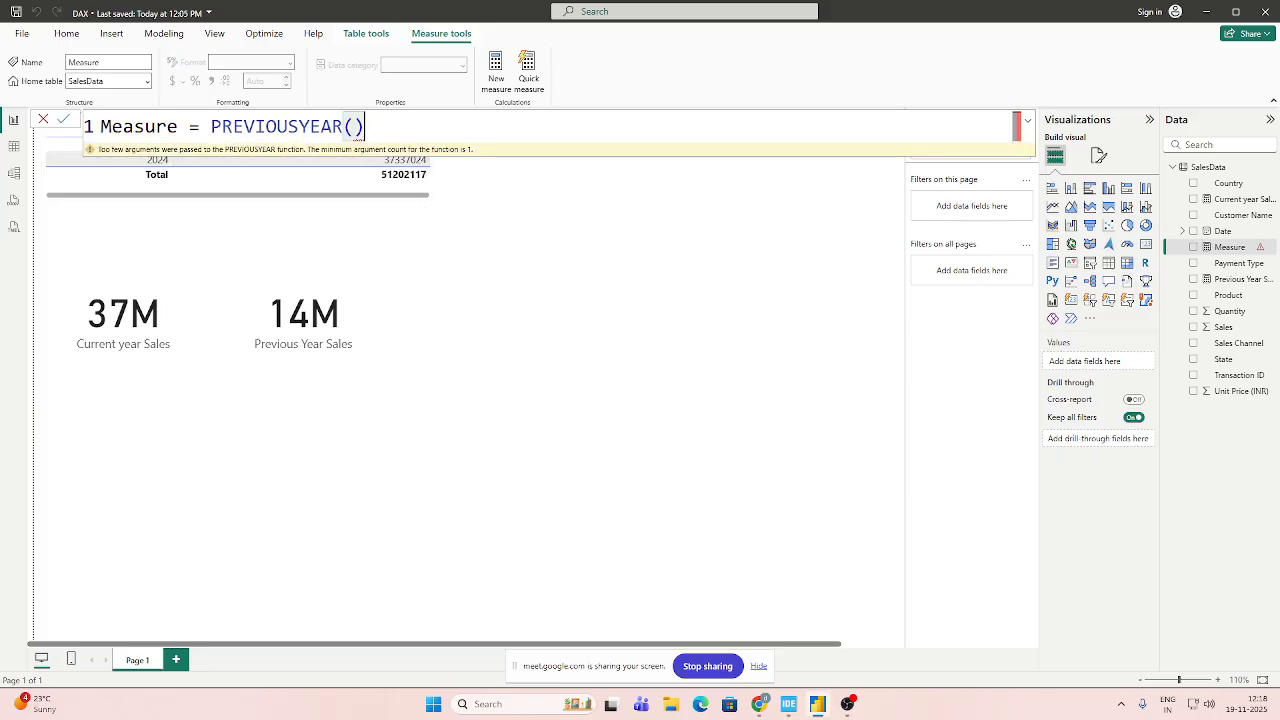
# Complete the new measure as PREVIOUSYEAR(SalesData[Date].[Date]) and commit it.
pyautogui.press('BackSpace')
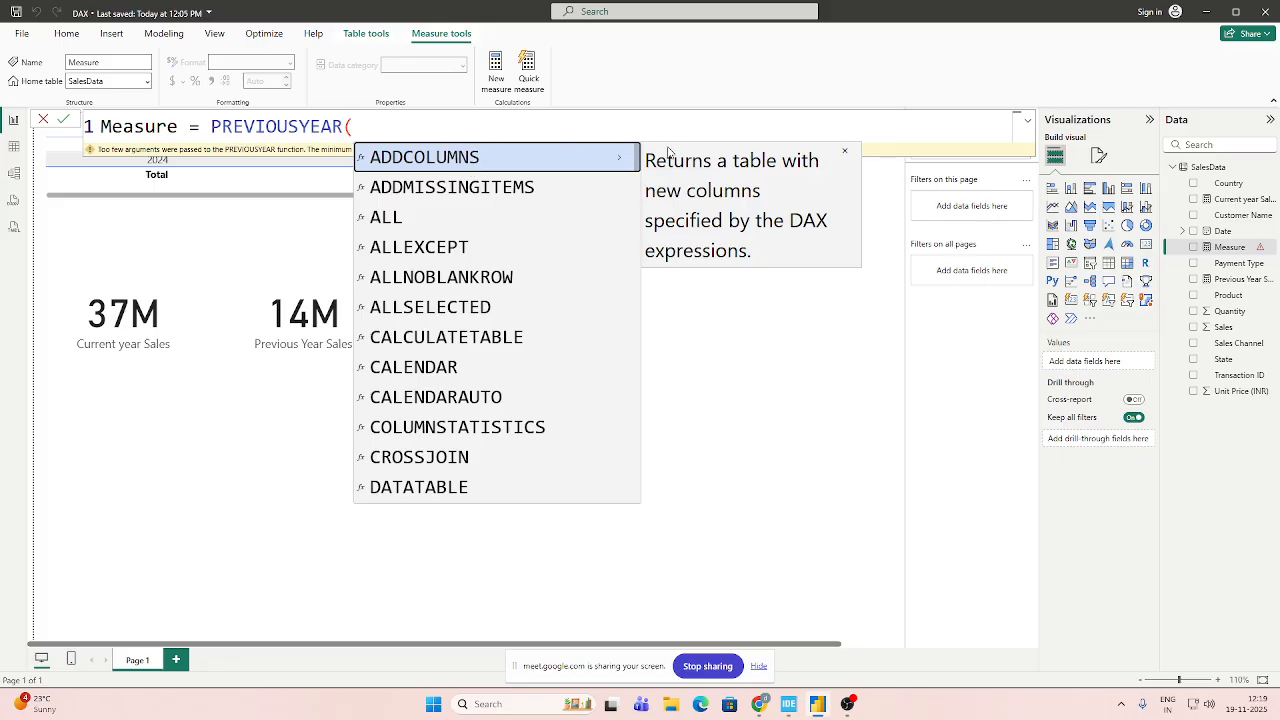
pyautogui.scroll(-1, 497, 260)
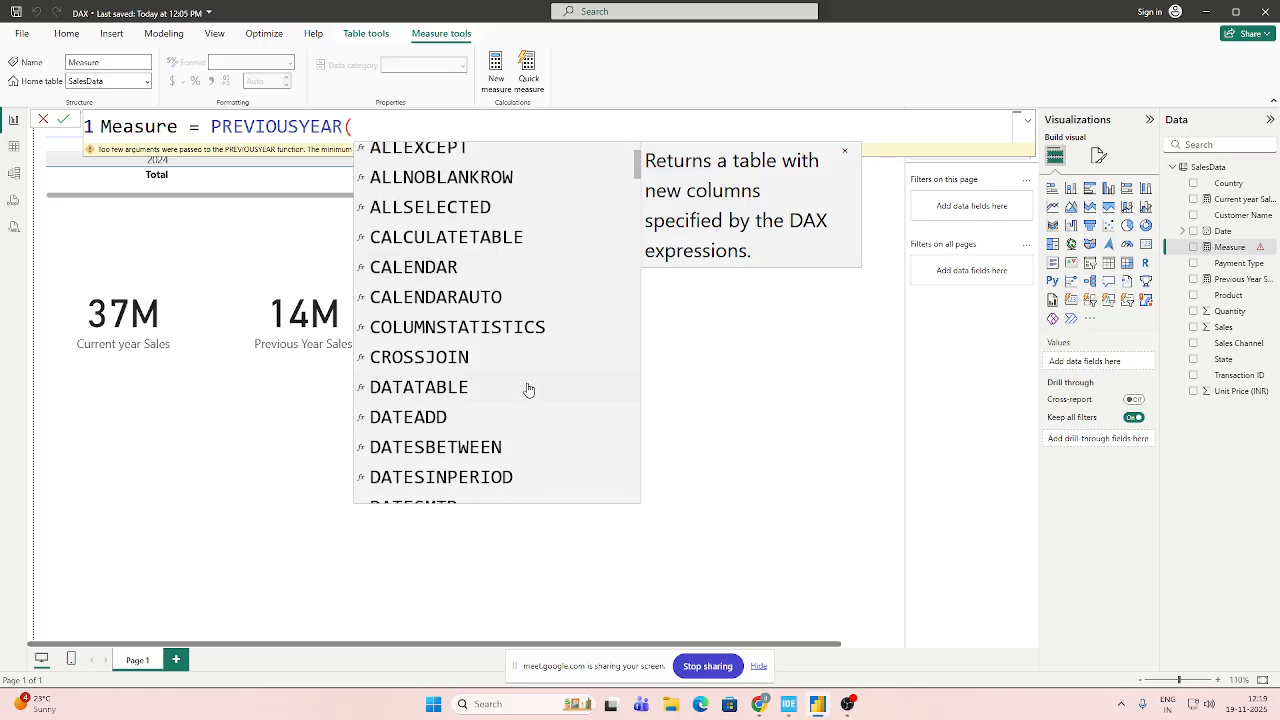
pyautogui.scroll(1, 525, 395)
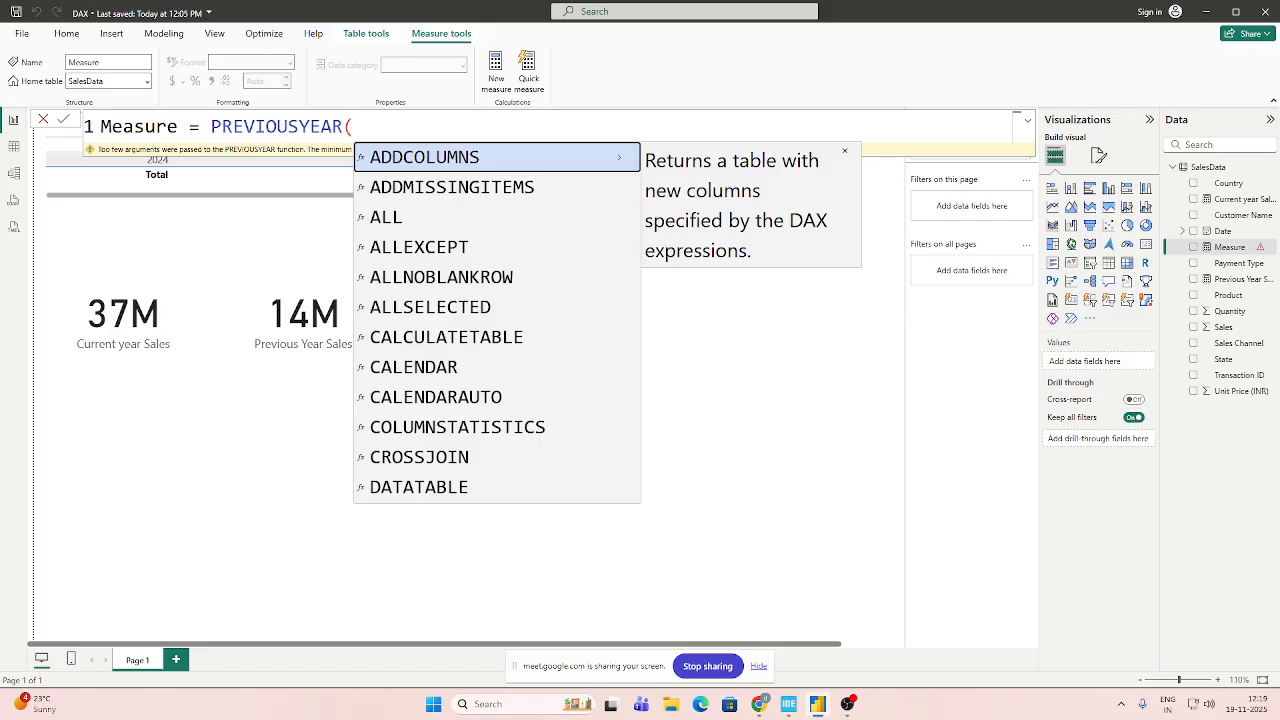
pyautogui.press('BackSpace')
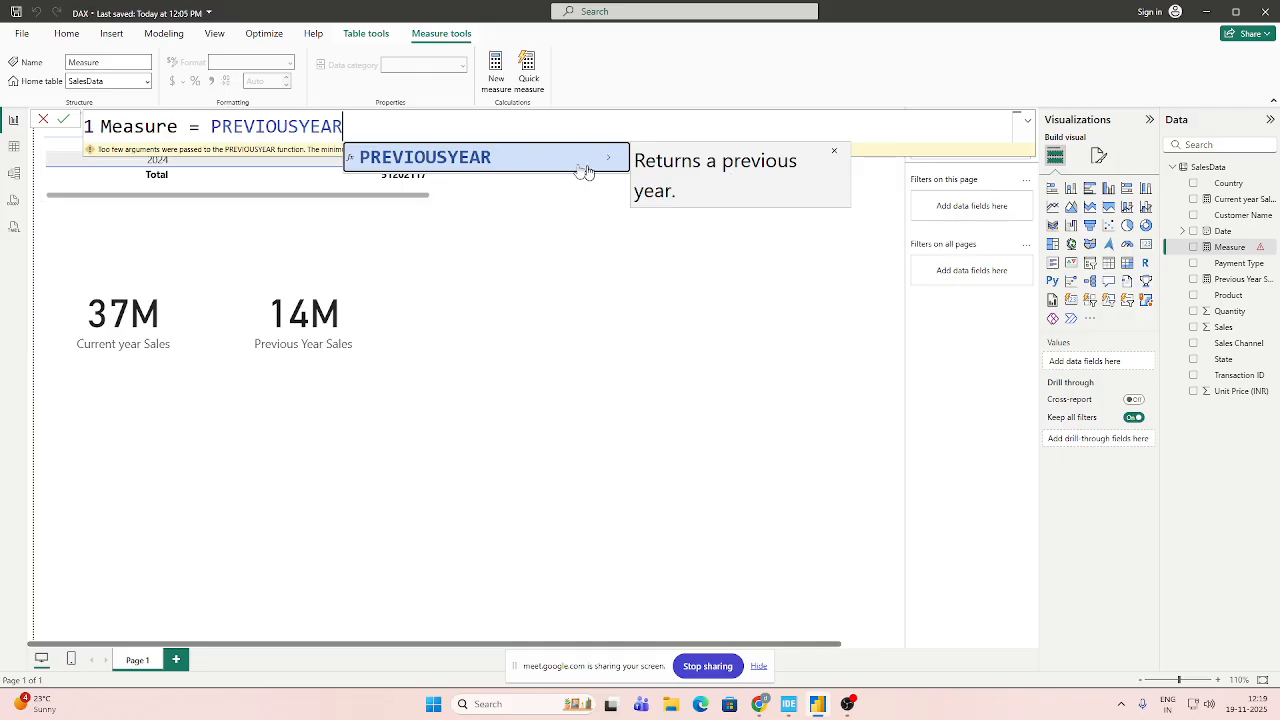
pyautogui.write('(sa')
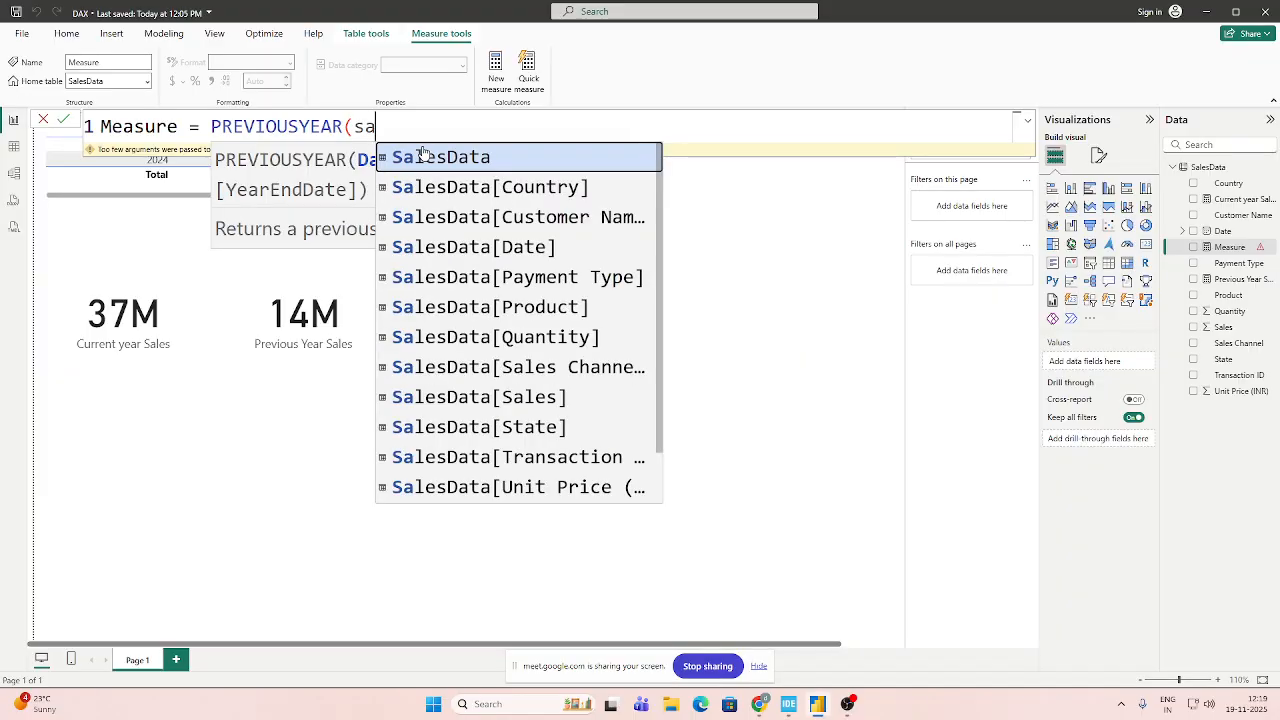
pyautogui.press('Down')
pyautogui.press('Down')
pyautogui.press('Down')
pyautogui.press('Tab')
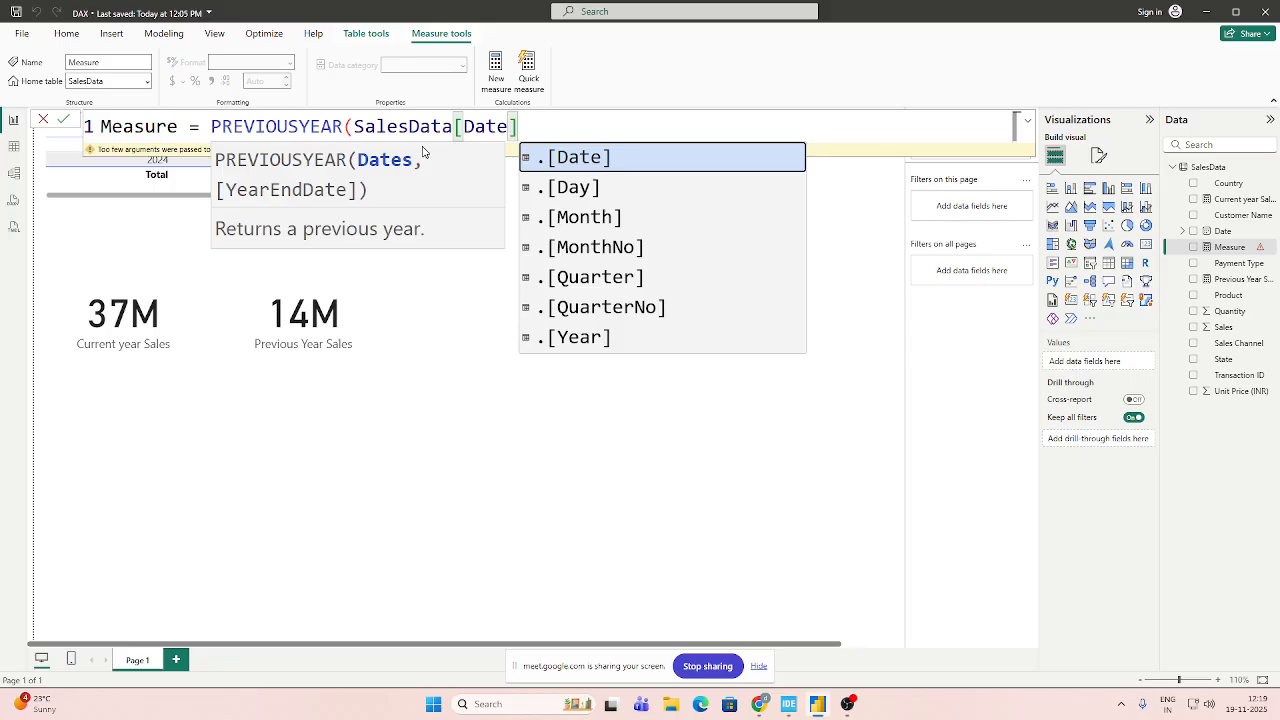
pyautogui.press('Tab')
pyautogui.write(')')
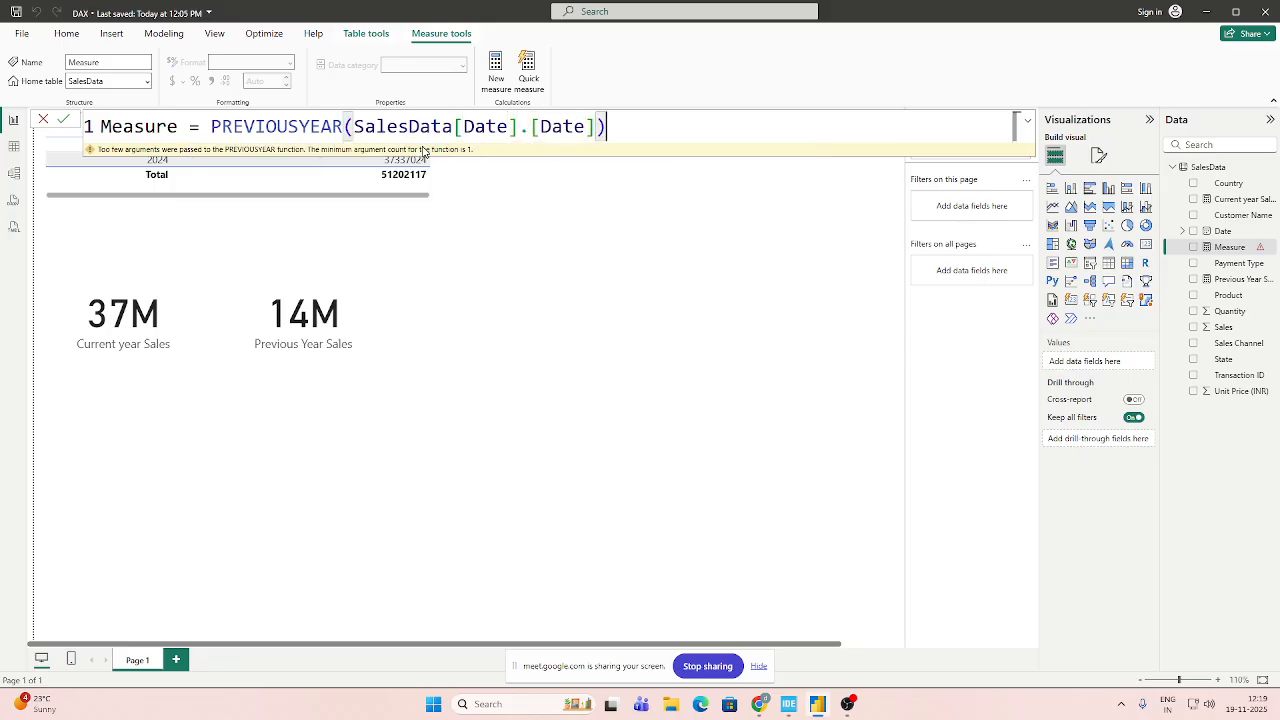
pyautogui.press('Return')
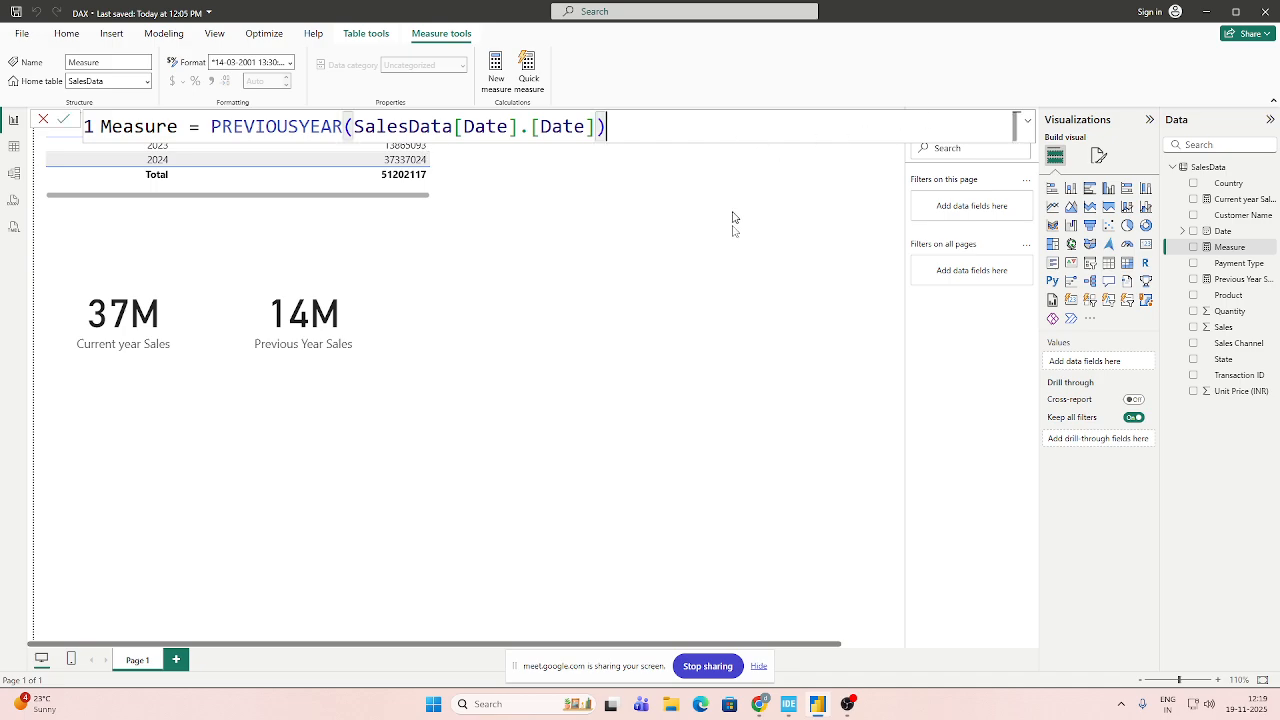
# Add a card visual to the report page showing the new PREVIOUSYEAR measure.
pyautogui.click(731, 217)
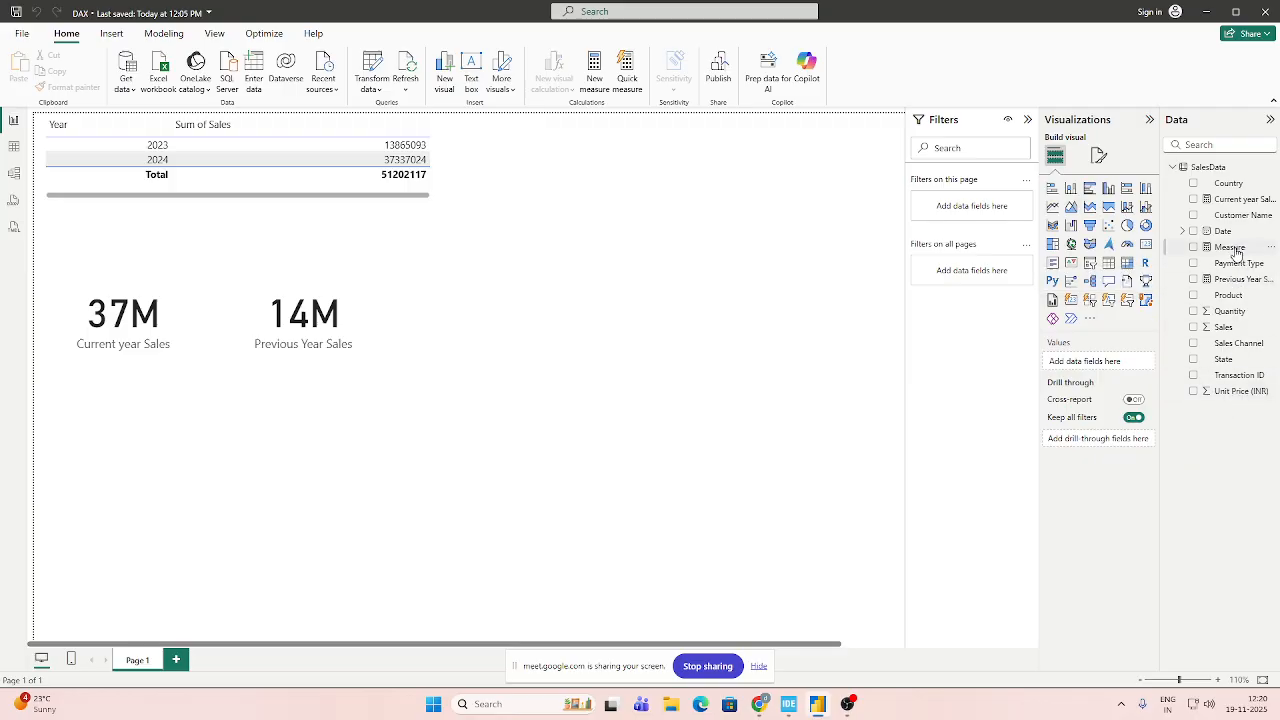
pyautogui.click(1146, 244)
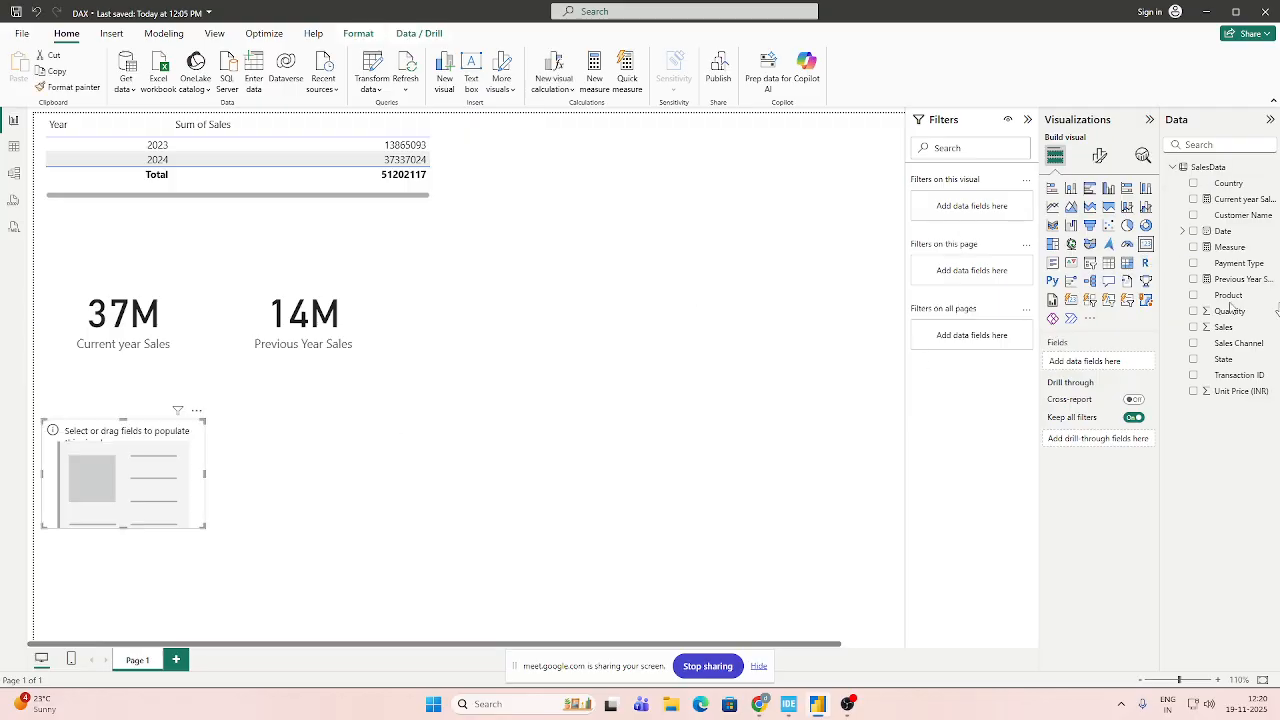
pyautogui.click(1193, 247)
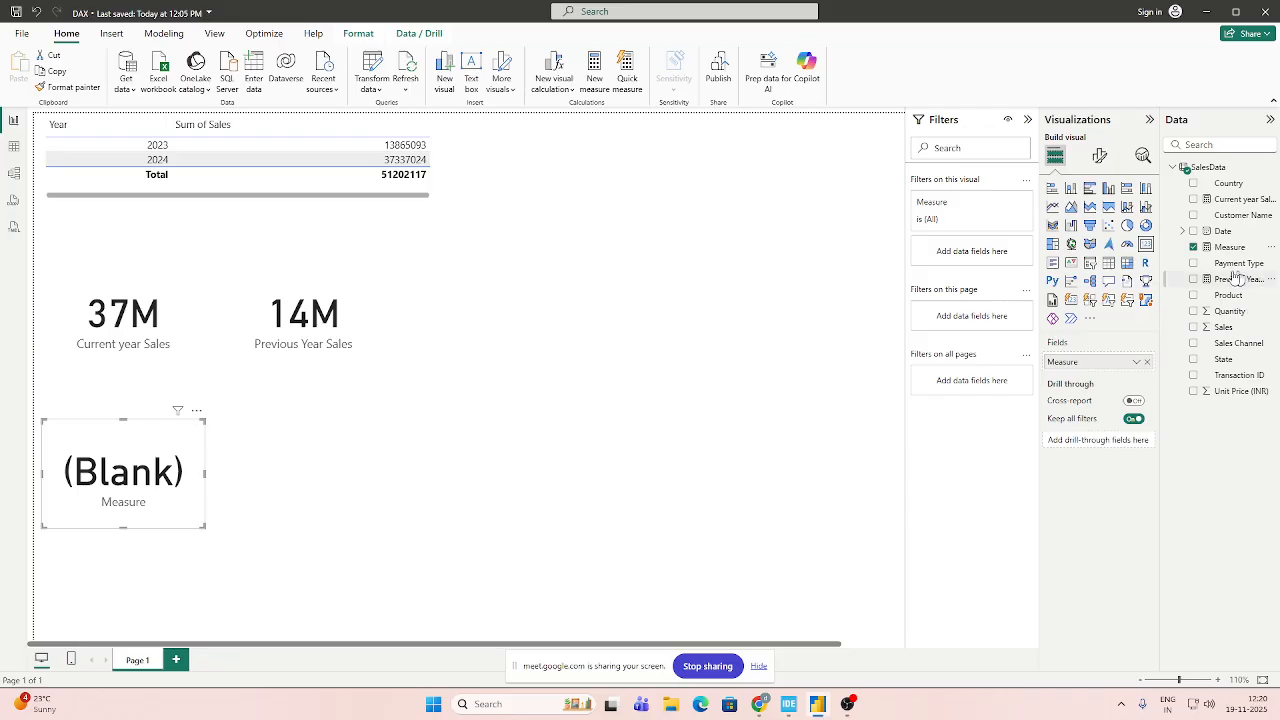
# Try the Year part of SalesData[Date] as the PREVIOUSYEAR argument in the measure and commit the change.
pyautogui.click(1229, 247)
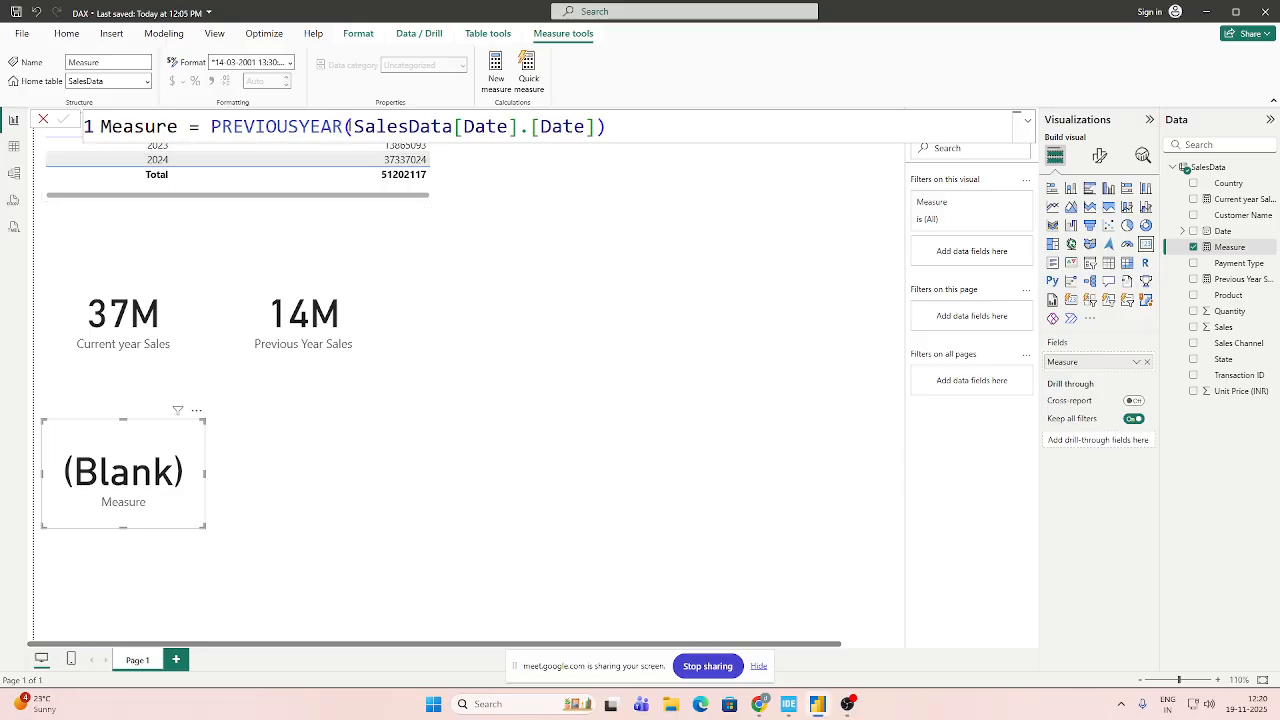
pyautogui.moveTo(352, 126); pyautogui.dragTo(585, 126)
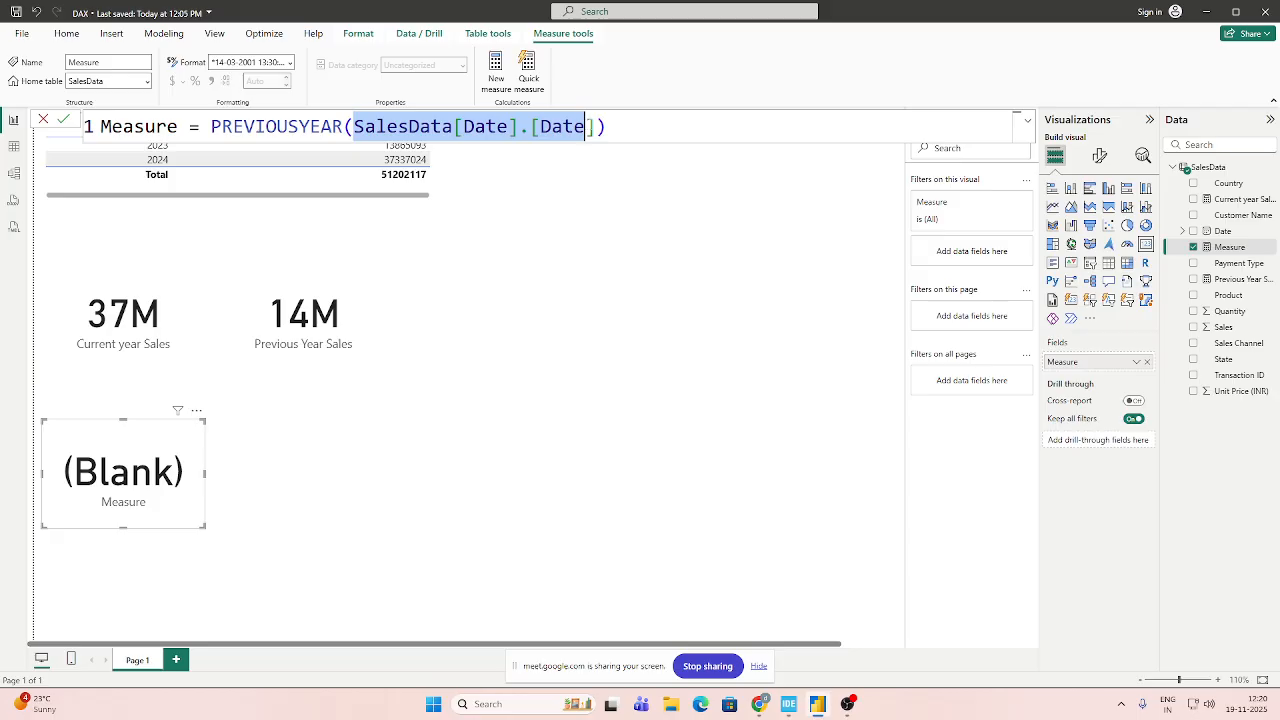
pyautogui.click(585, 126)
pyautogui.press('BackSpace')
pyautogui.press('BackSpace')
pyautogui.press('BackSpace')
pyautogui.press('BackSpace')
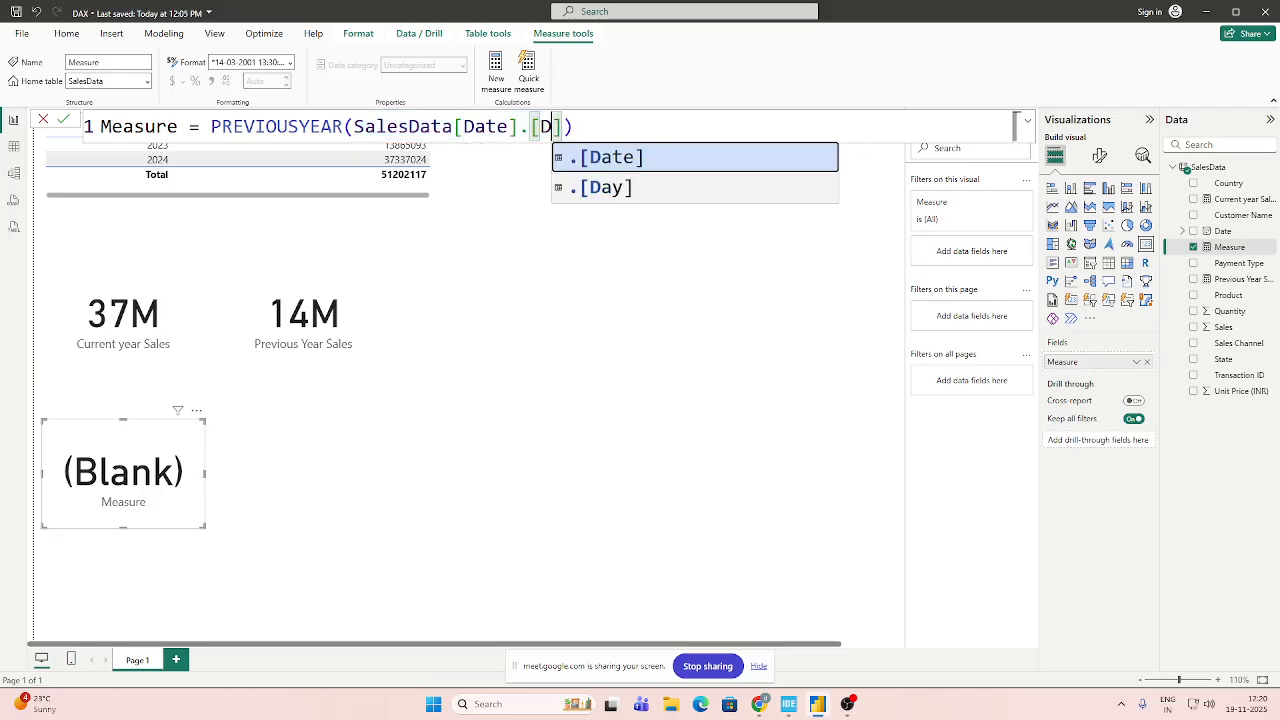
pyautogui.write('YEAR')
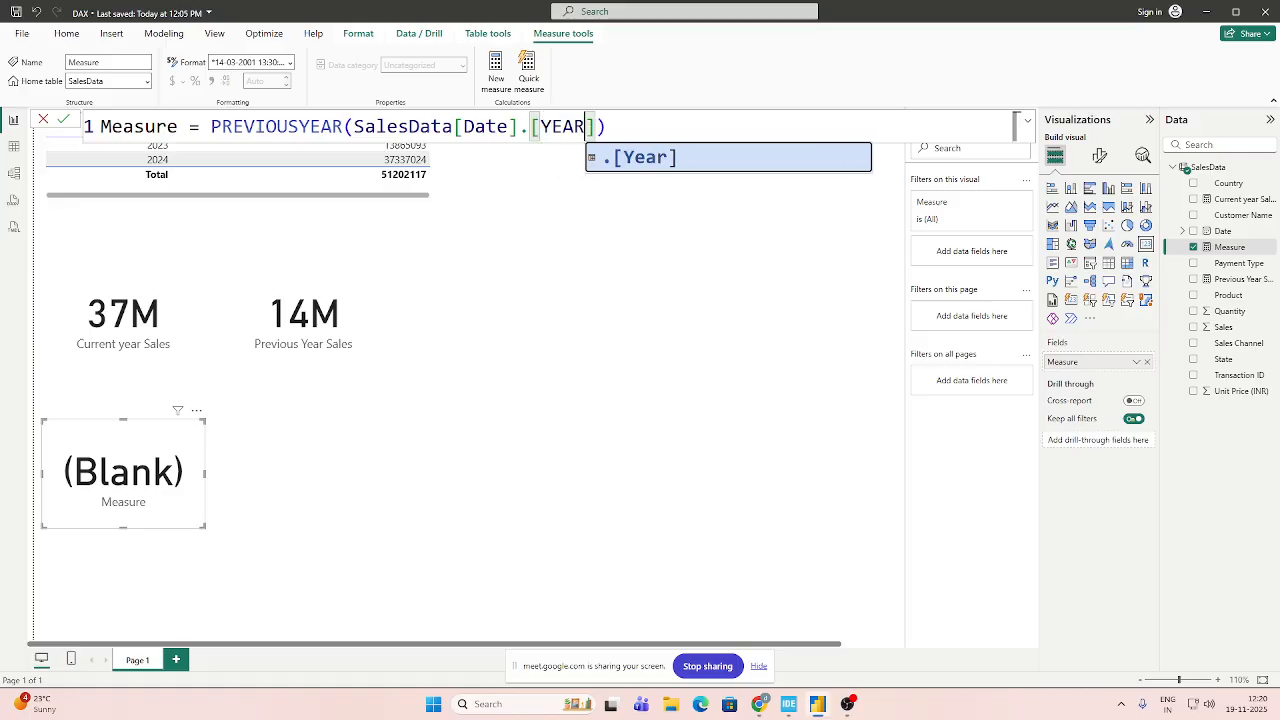
pyautogui.press('End')
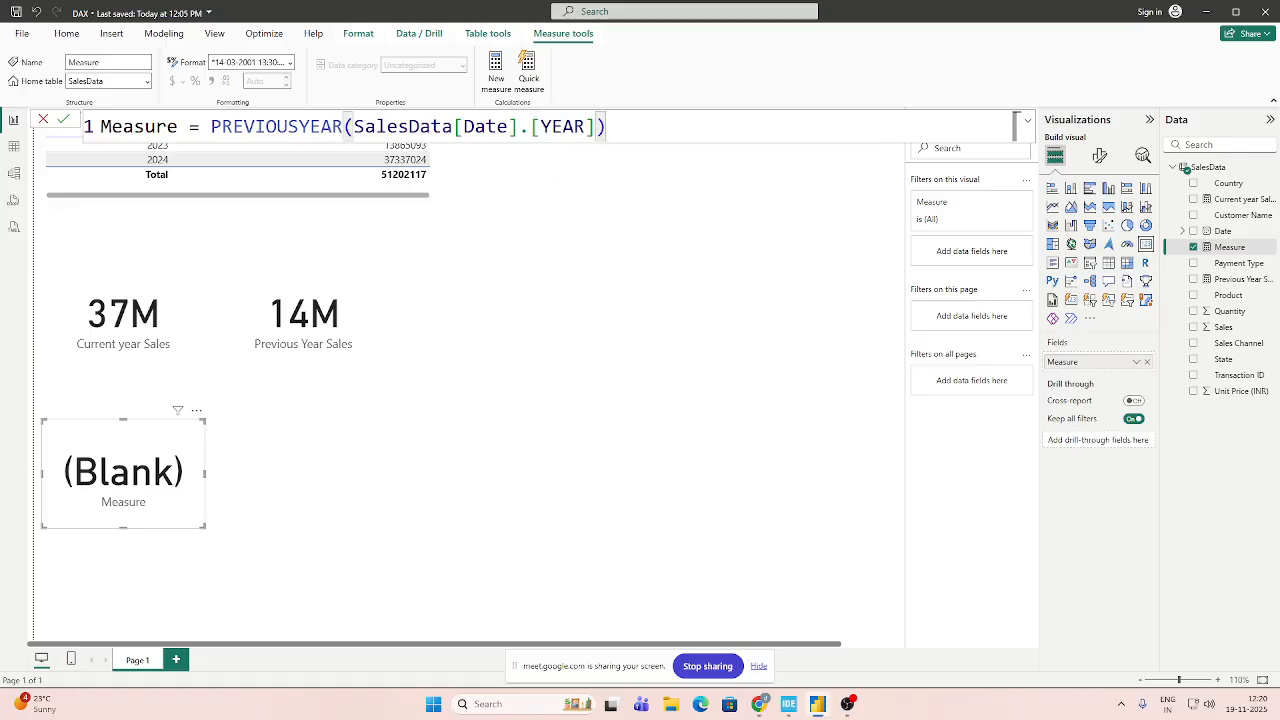
pyautogui.click(63, 119)
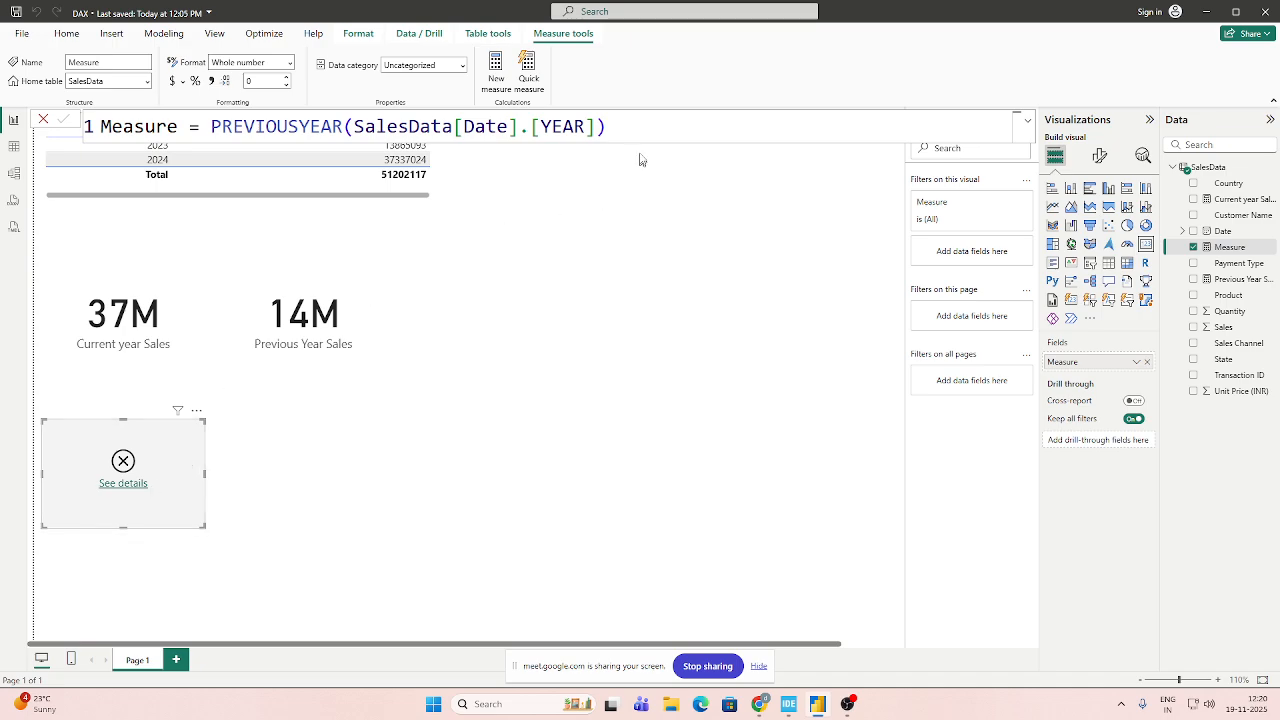
# Examine the error details of the card that uses the PREVIOUSYEAR measure, then close them.
pyautogui.click(615, 126)
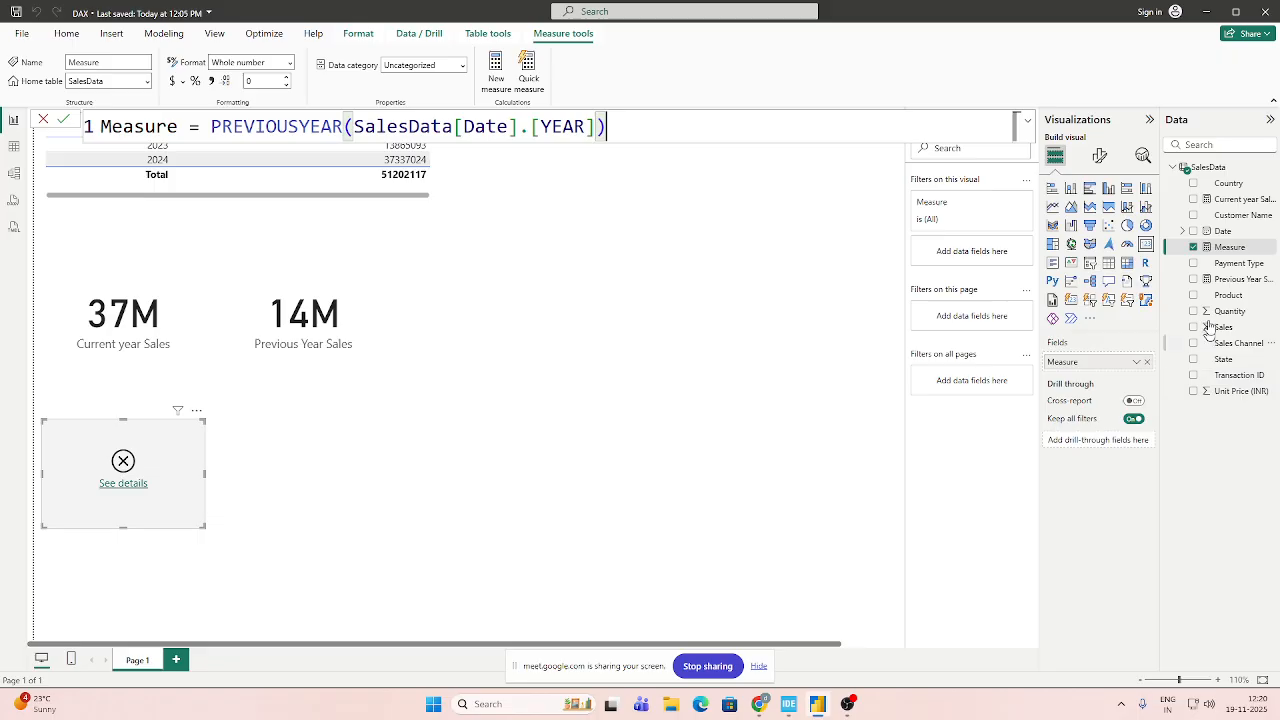
pyautogui.doubleClick(1228, 246)
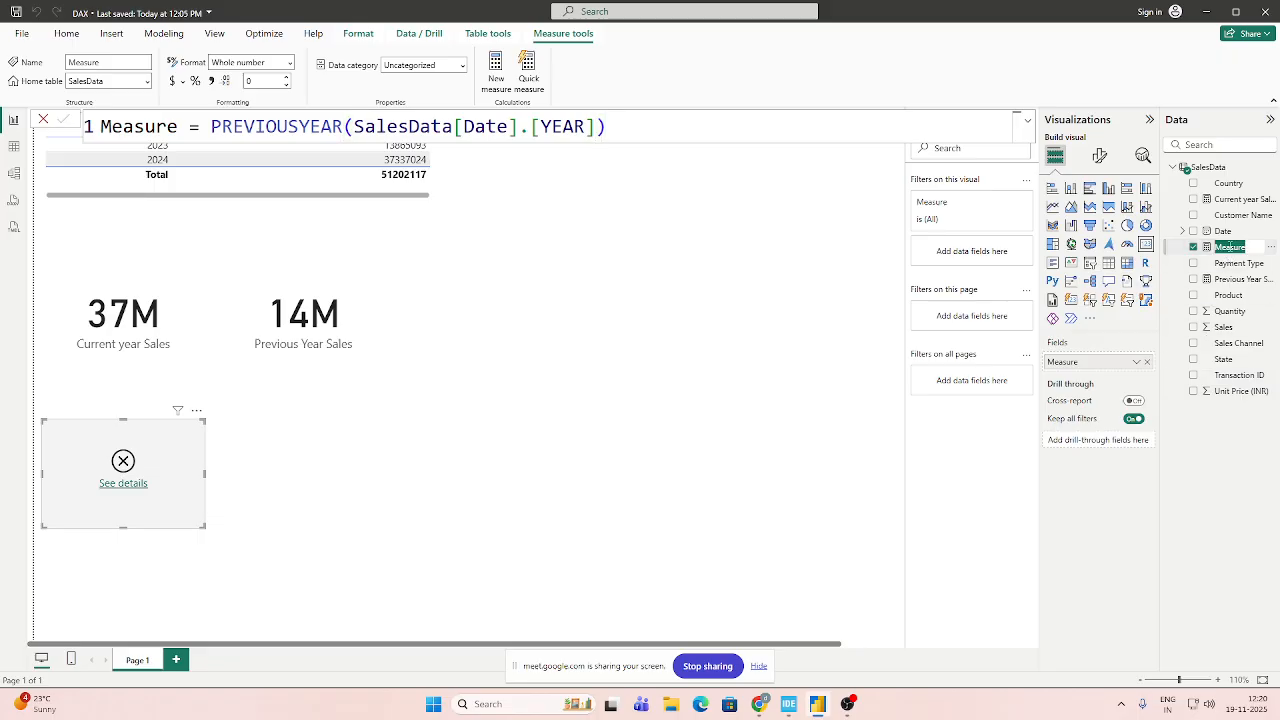
pyautogui.click(1147, 362)
pyautogui.moveTo(1233, 250); pyautogui.dragTo(1094, 363)
pyautogui.click(120, 487)
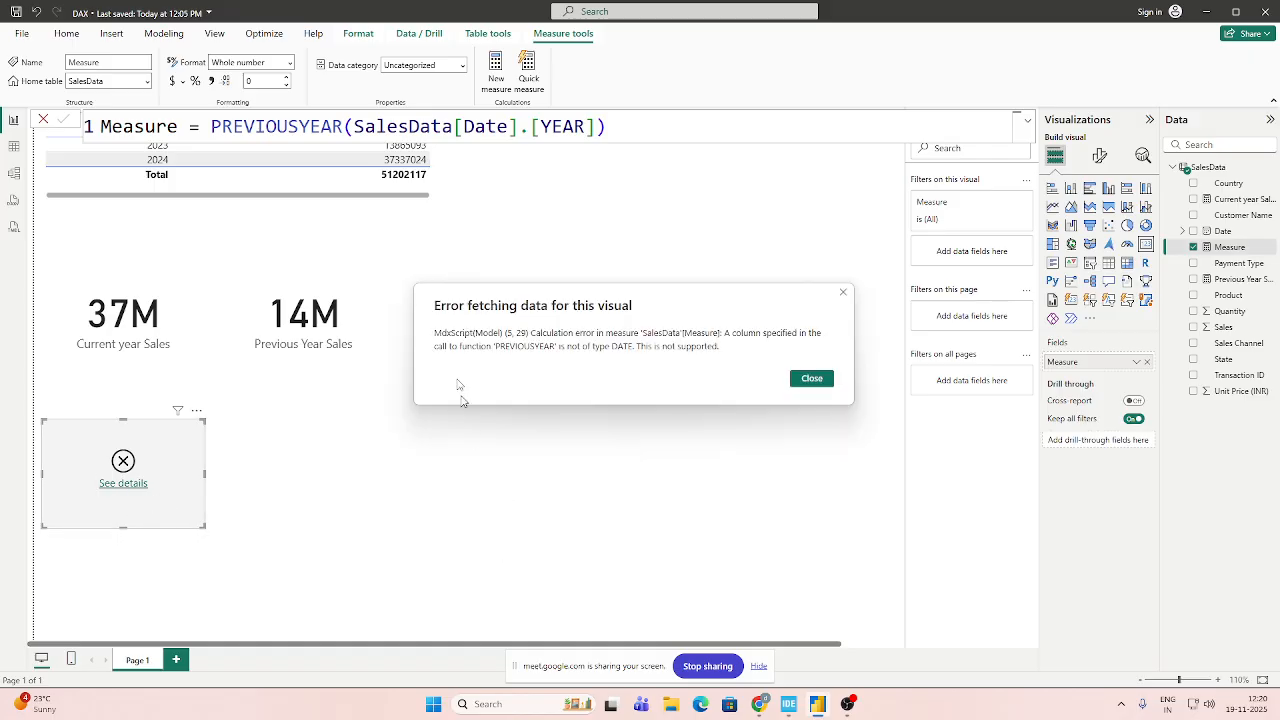
pyautogui.click(843, 292)
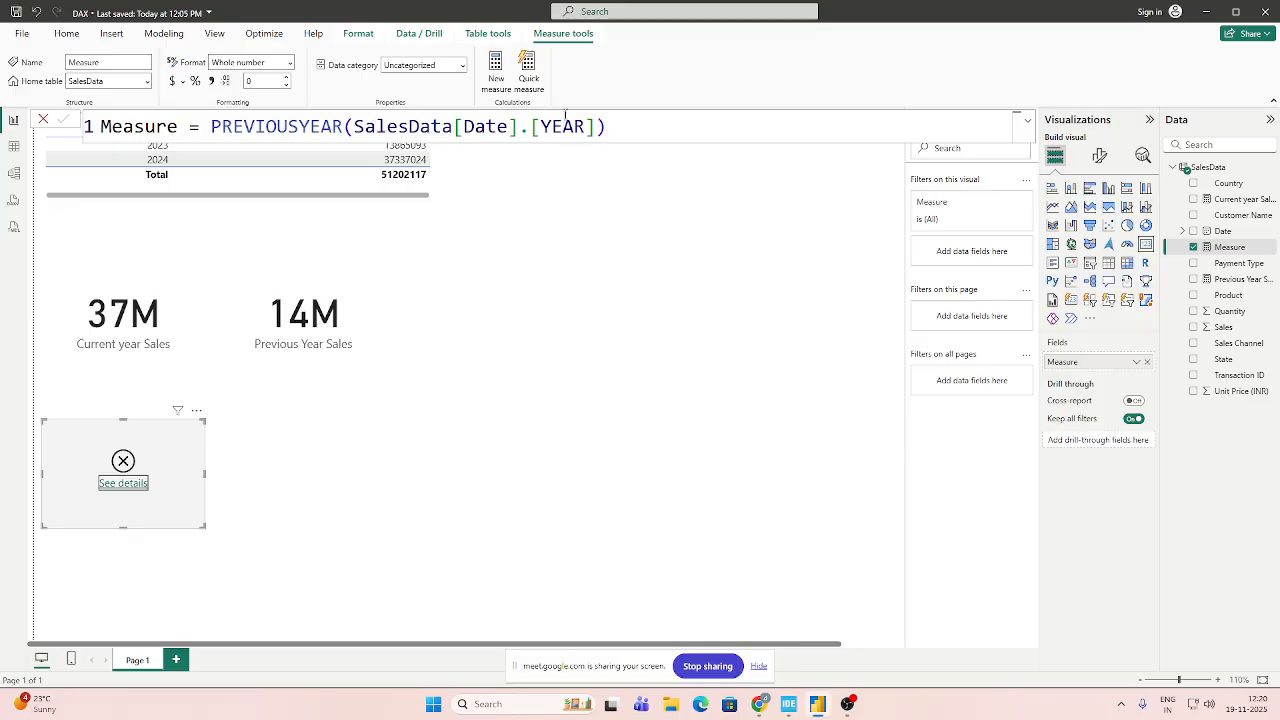
# Change the PREVIOUSYEAR argument back to SalesData[Date].[Date] and commit the measure.
pyautogui.click(597, 126)
pyautogui.moveTo(584, 126); pyautogui.dragTo(540, 126)
pyautogui.write('DATE')
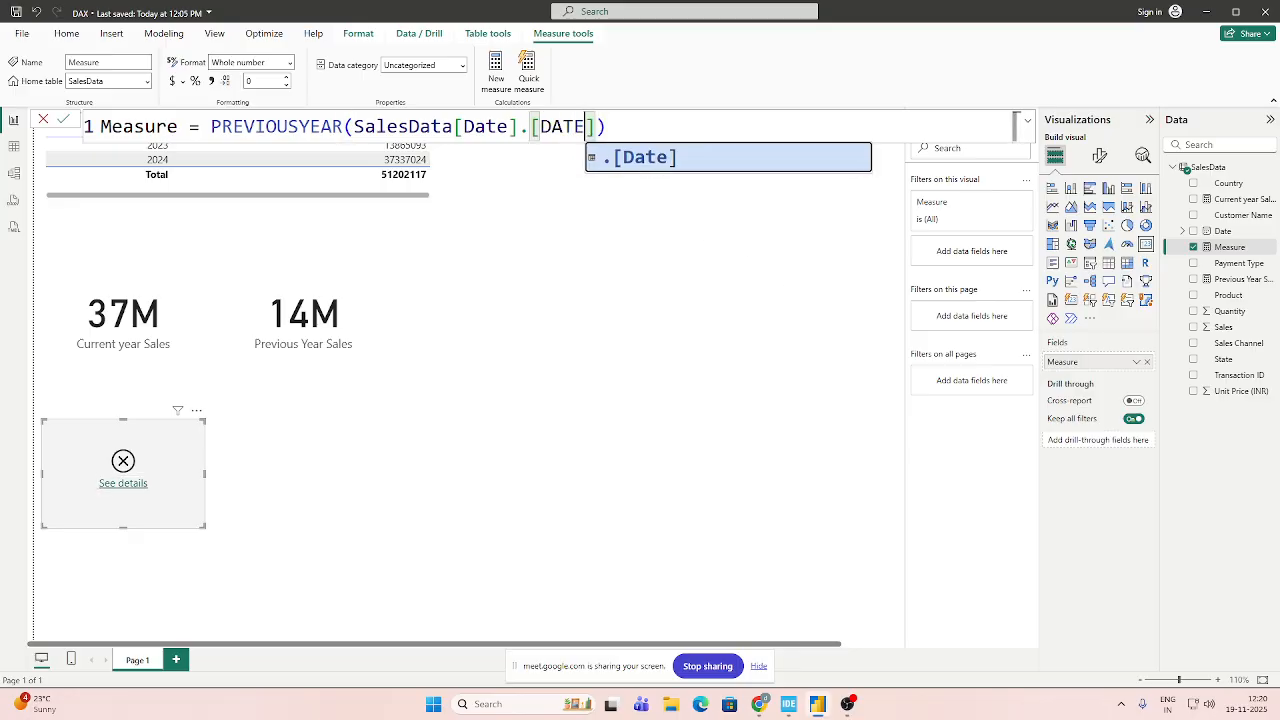
pyautogui.click(607, 127)
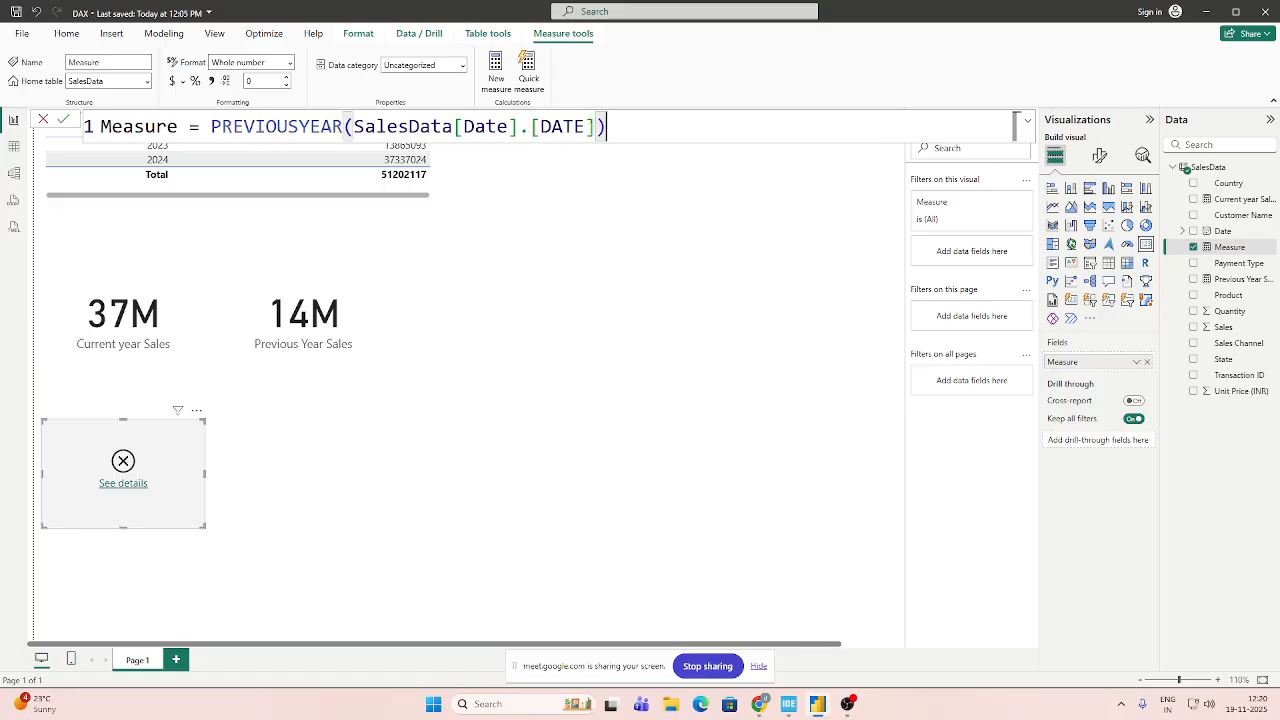
pyautogui.press('Left')
pyautogui.press('Left')
pyautogui.press('BackSpace')
pyautogui.press('BackSpace')
pyautogui.press('BackSpace')
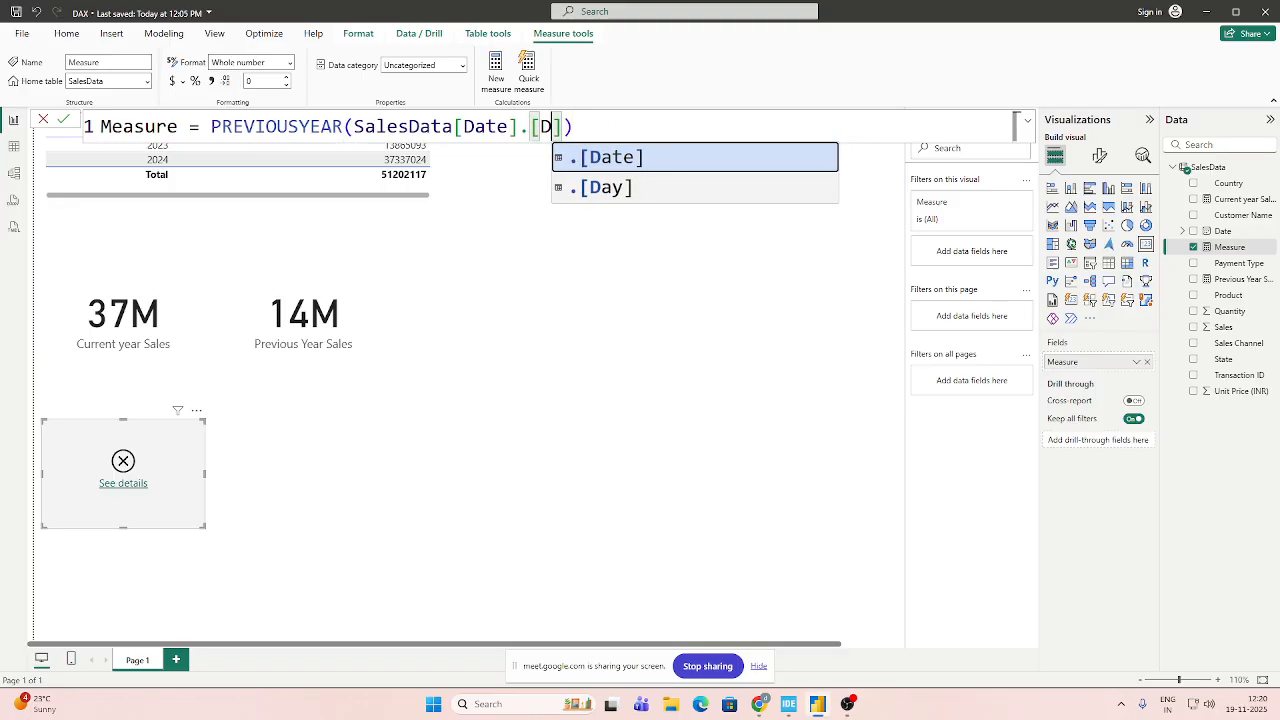
pyautogui.press('Tab')
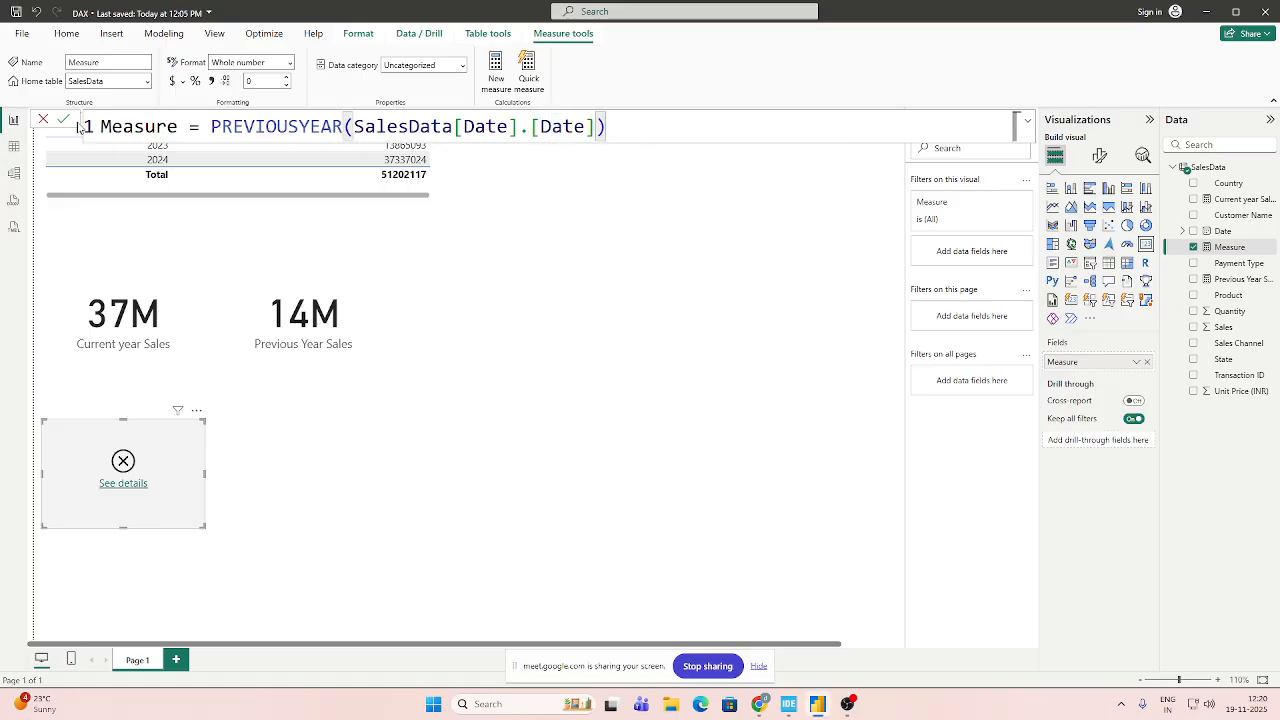
pyautogui.press('Return')
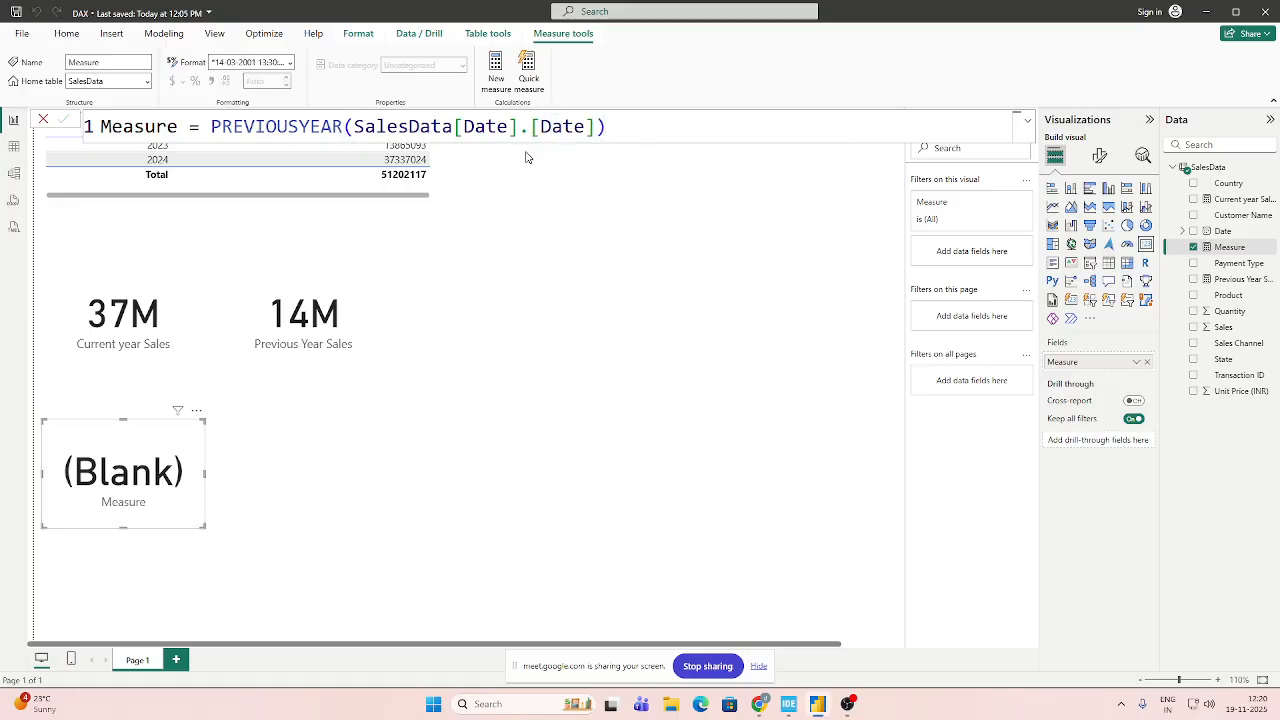
# Clear the PREVIOUSYEAR formula from Measure and remove that measure from the selected card.
pyautogui.click(612, 125)
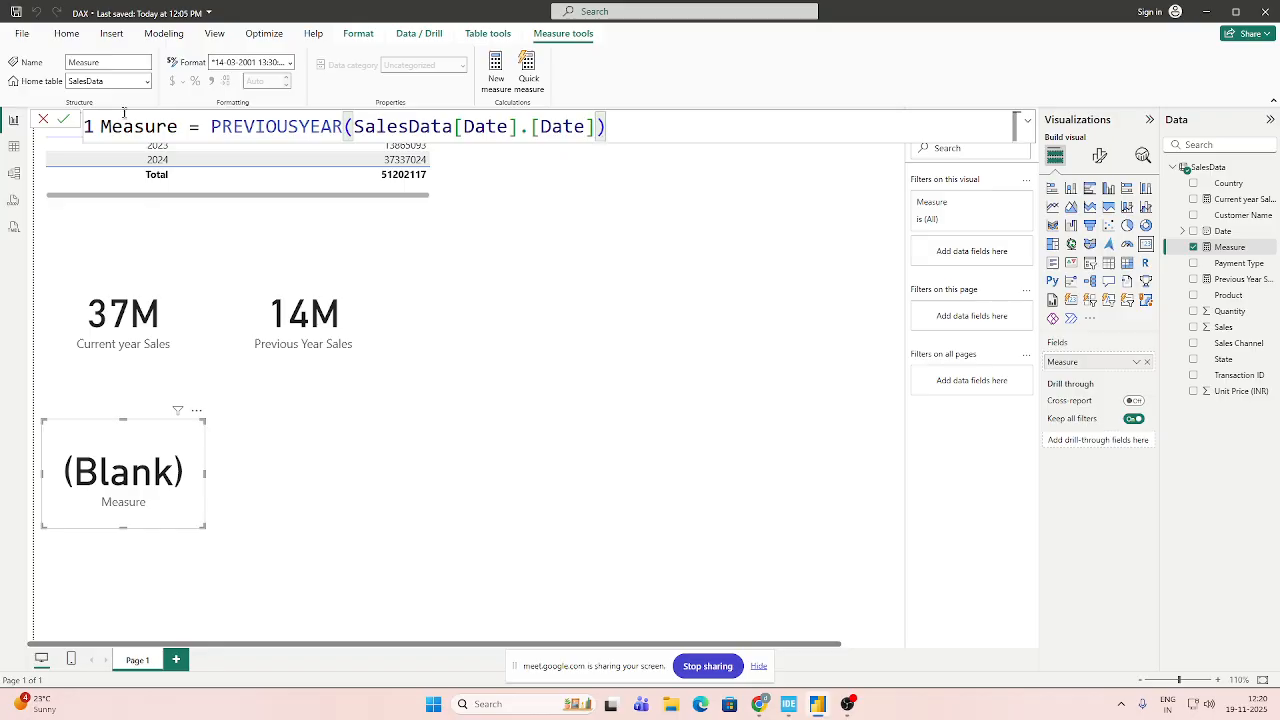
pyautogui.hotkey('ctrl', 'a')
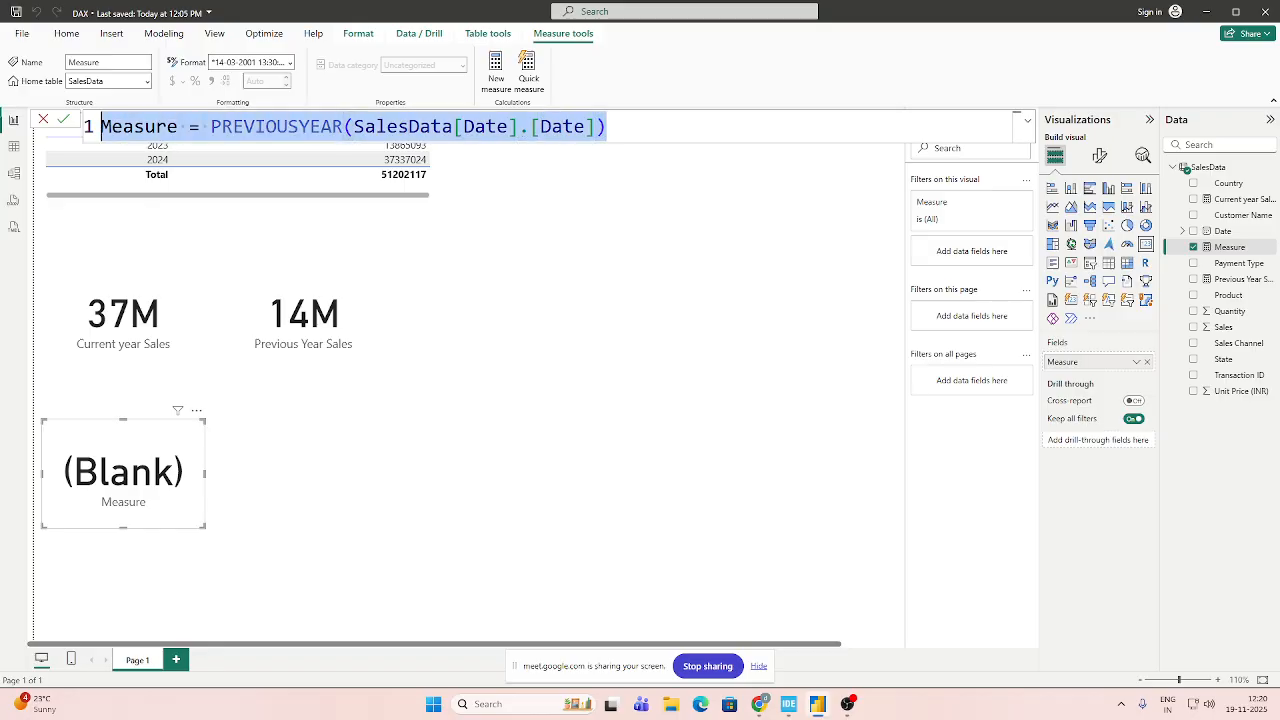
pyautogui.press('BackSpace')
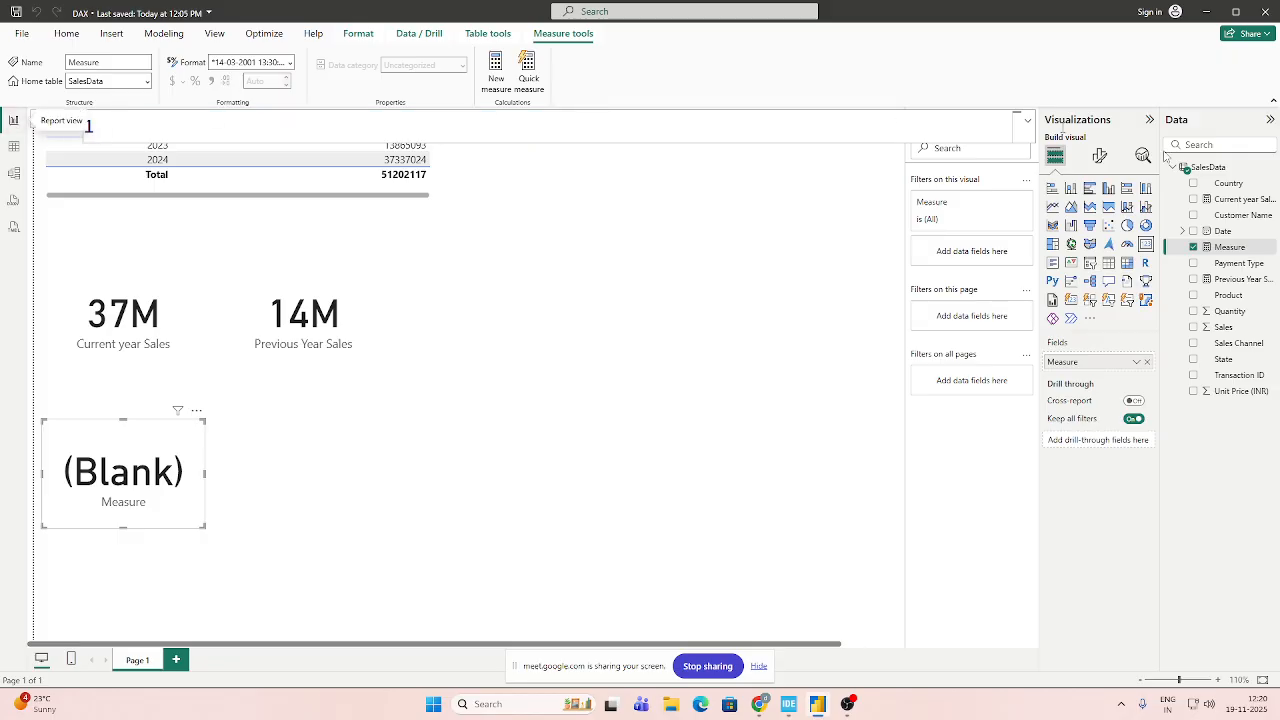
pyautogui.click(1232, 281)
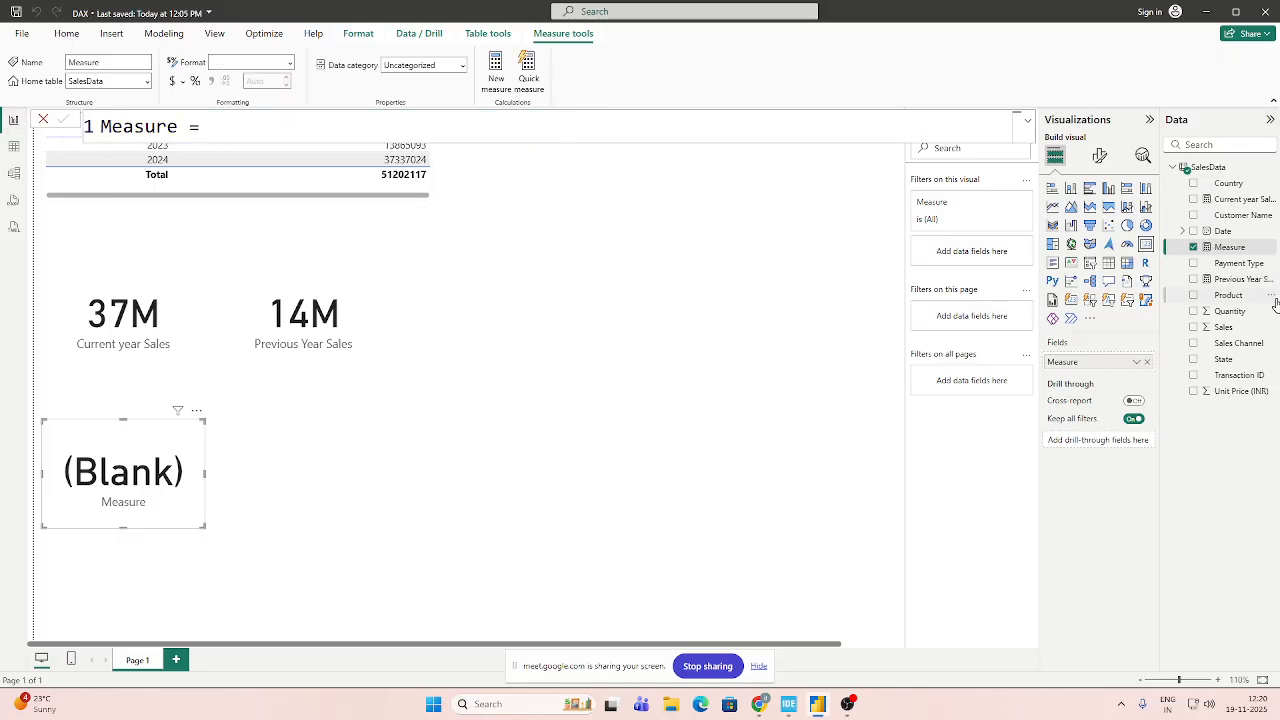
pyautogui.click(1193, 247)
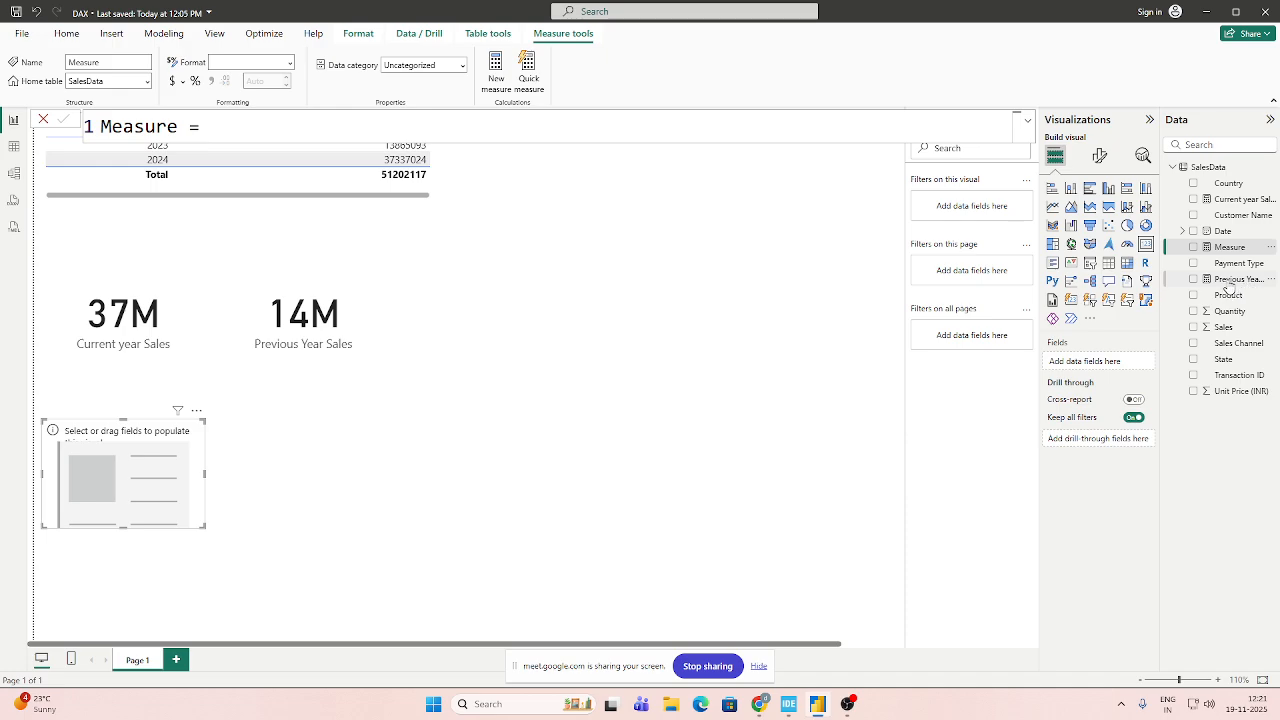
# Replace the DATEADD filter in the Previous Year Sales measure with PREVIOUSYEAR(SalesData[Date]) and commit the change.
pyautogui.click(1236, 280)
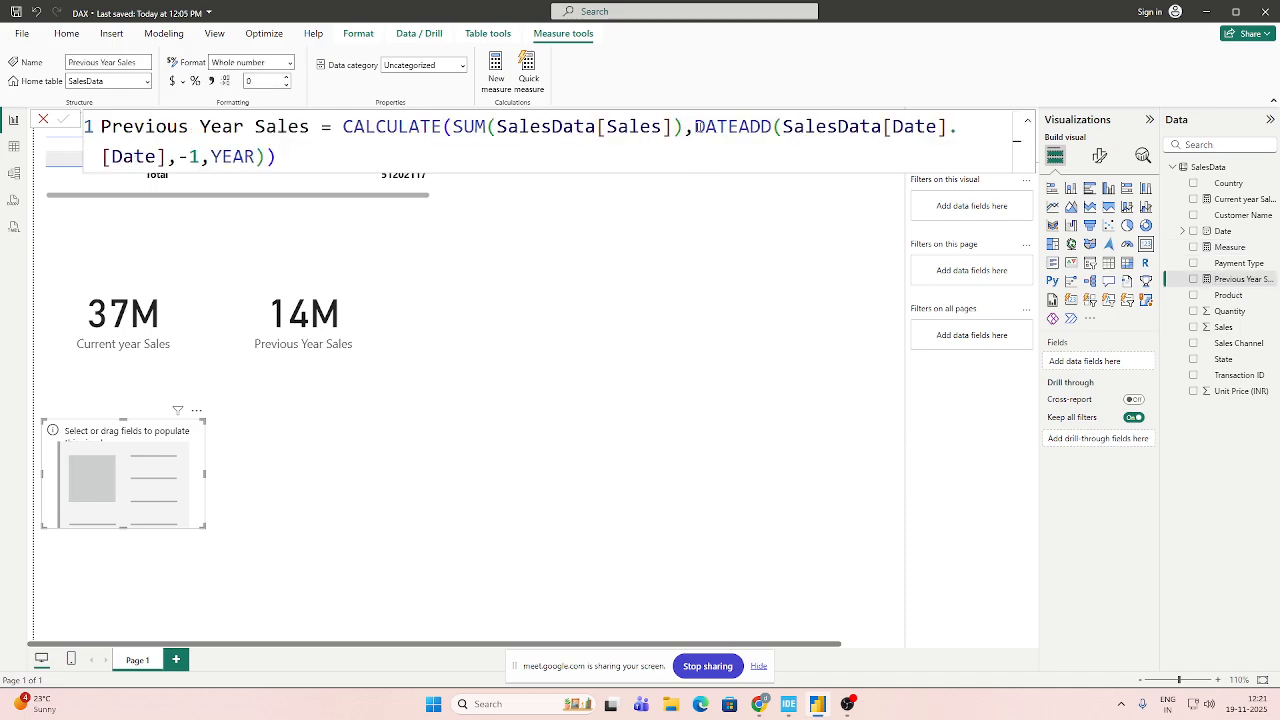
pyautogui.moveTo(694, 126); pyautogui.dragTo(266, 158)
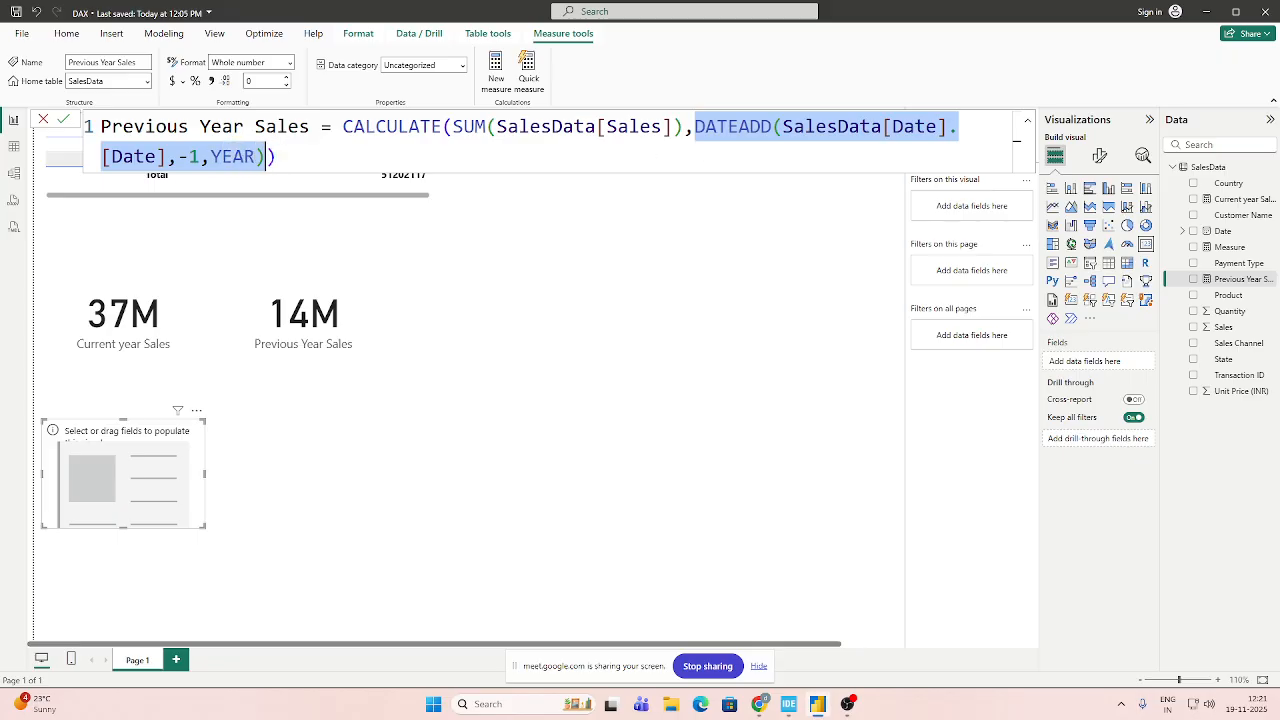
pyautogui.press('BackSpace')
pyautogui.write('PRE')
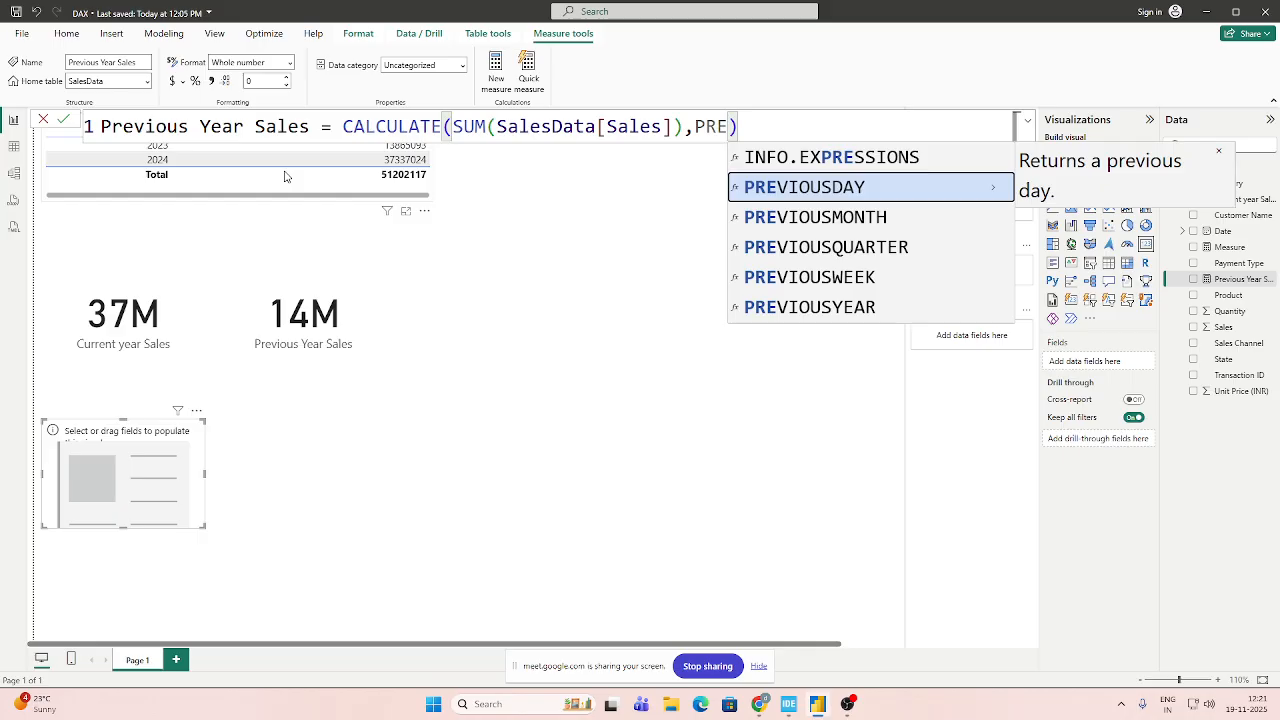
pyautogui.press('Up')
pyautogui.press('Down')
pyautogui.press('Down')
pyautogui.press('Down')
pyautogui.press('Down')
pyautogui.press('Down')
pyautogui.press('Down')
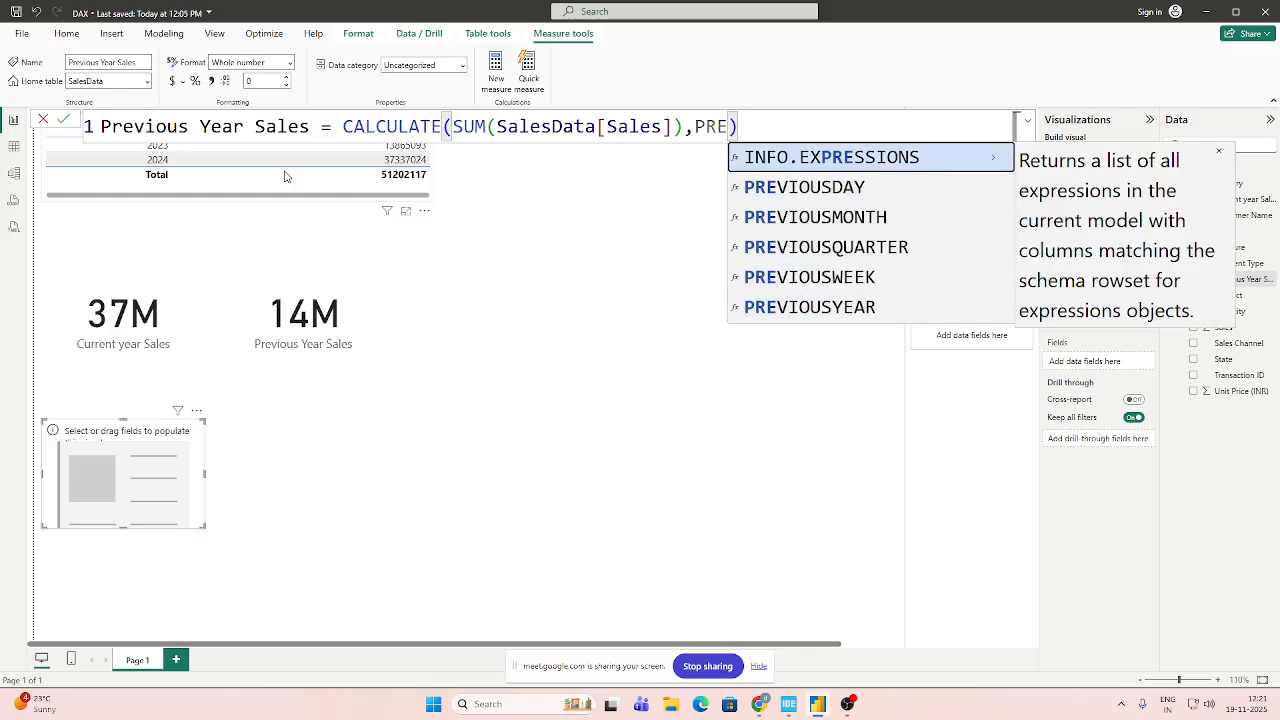
pyautogui.press('Down')
pyautogui.press('Down')
pyautogui.press('Down')
pyautogui.press('Down')
pyautogui.press('Down')
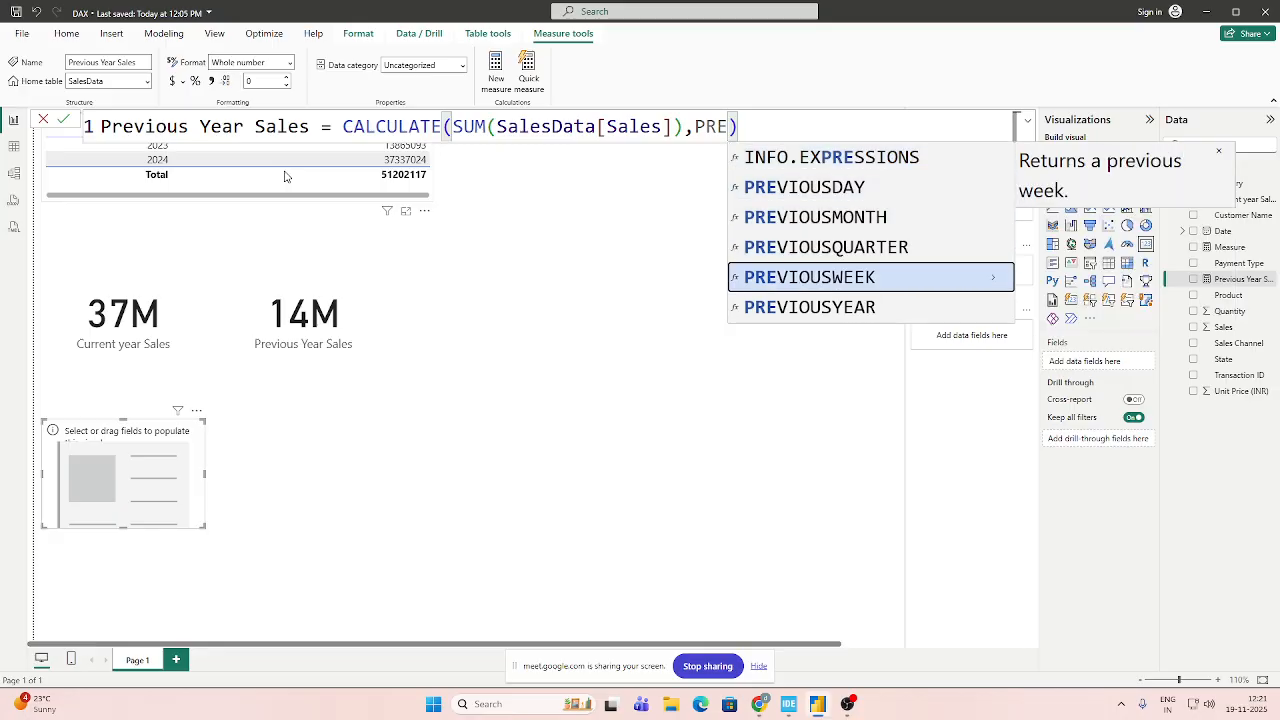
pyautogui.press('Tab')
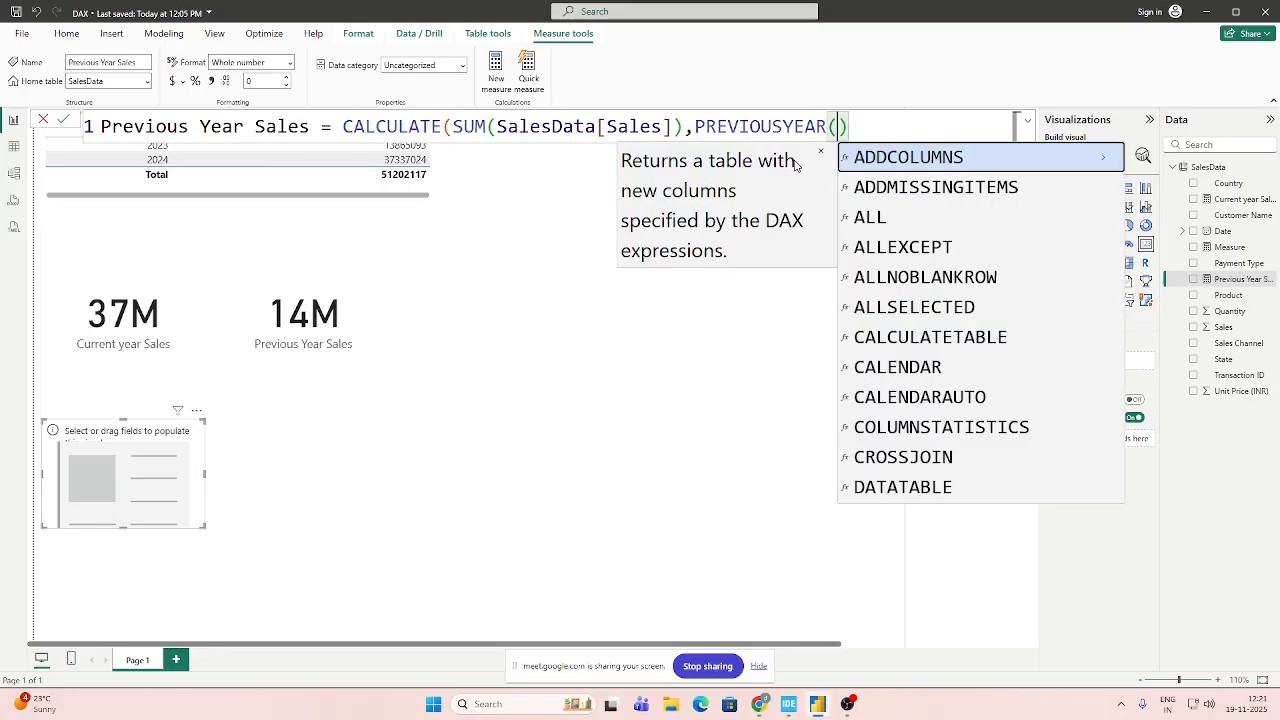
pyautogui.write('sal')
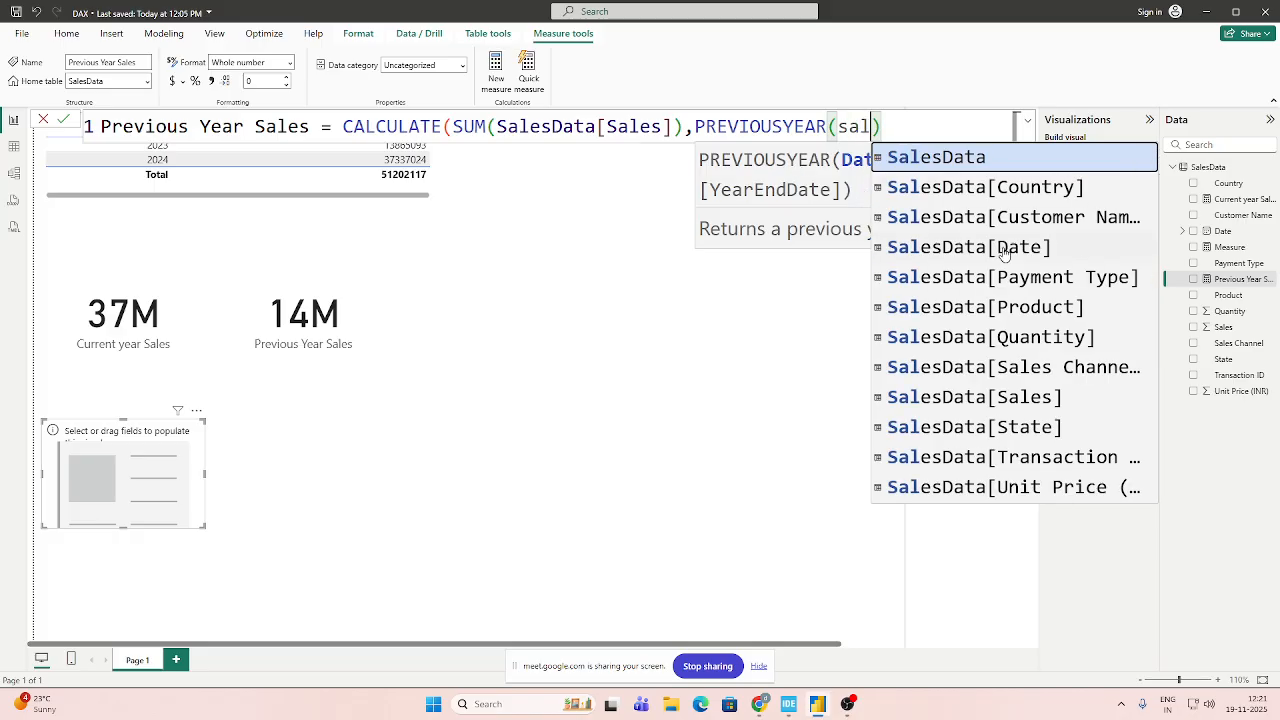
pyautogui.click(1004, 251)
pyautogui.write('))')
pyautogui.press('Return')
# Change the PREVIOUSYEAR argument in Previous Year Sales to SalesData[Date].[Date] and commit the measure.
pyautogui.click(173, 158)
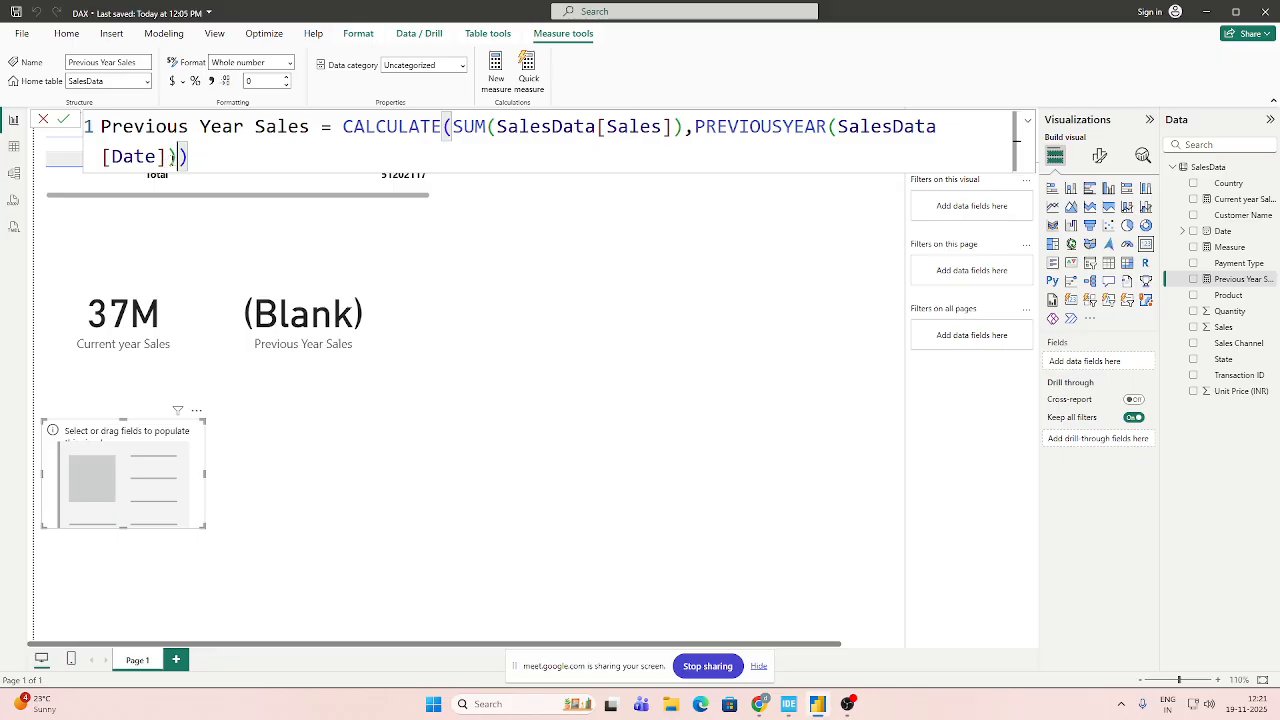
pyautogui.write('.')
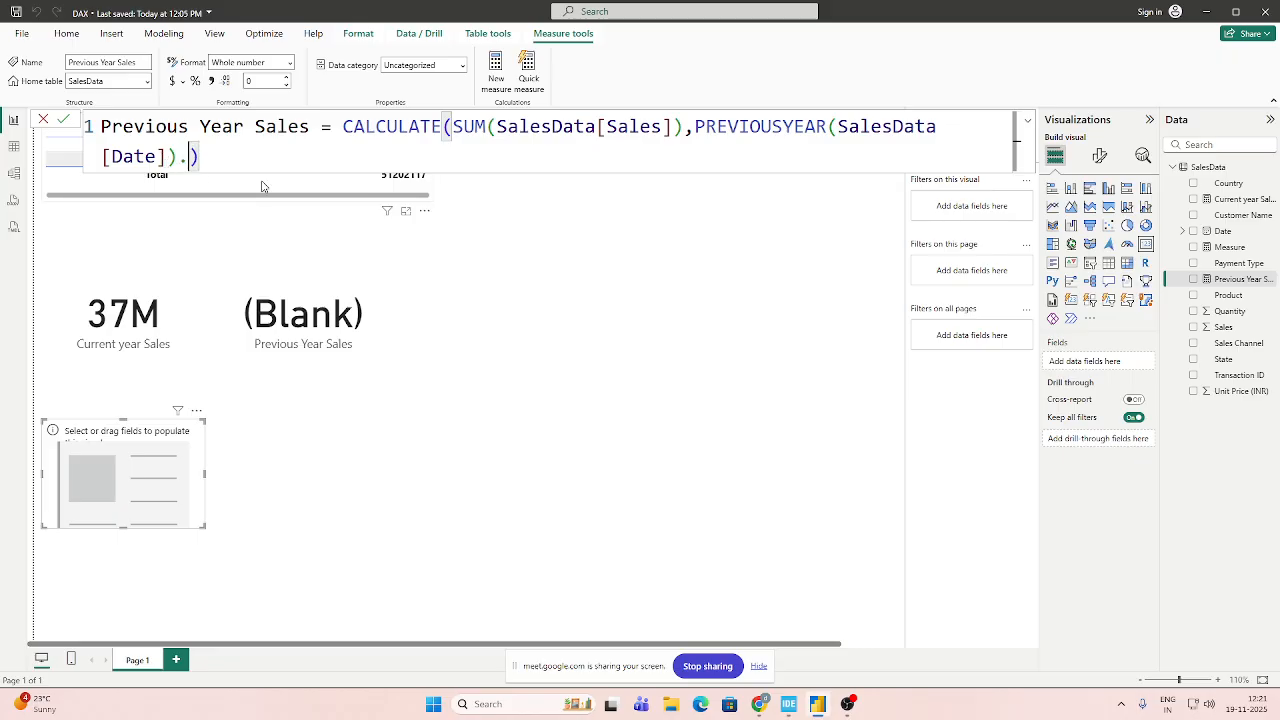
pyautogui.press('Left')
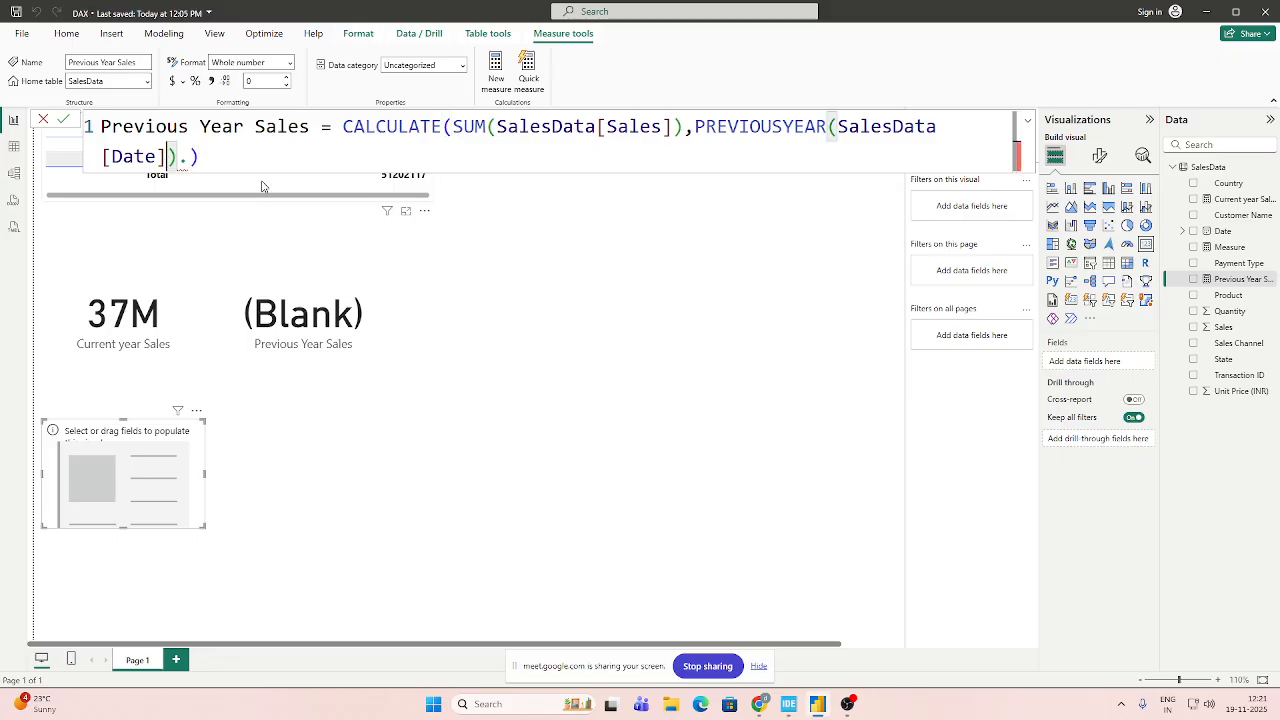
pyautogui.write('.')
pyautogui.click(265, 186)
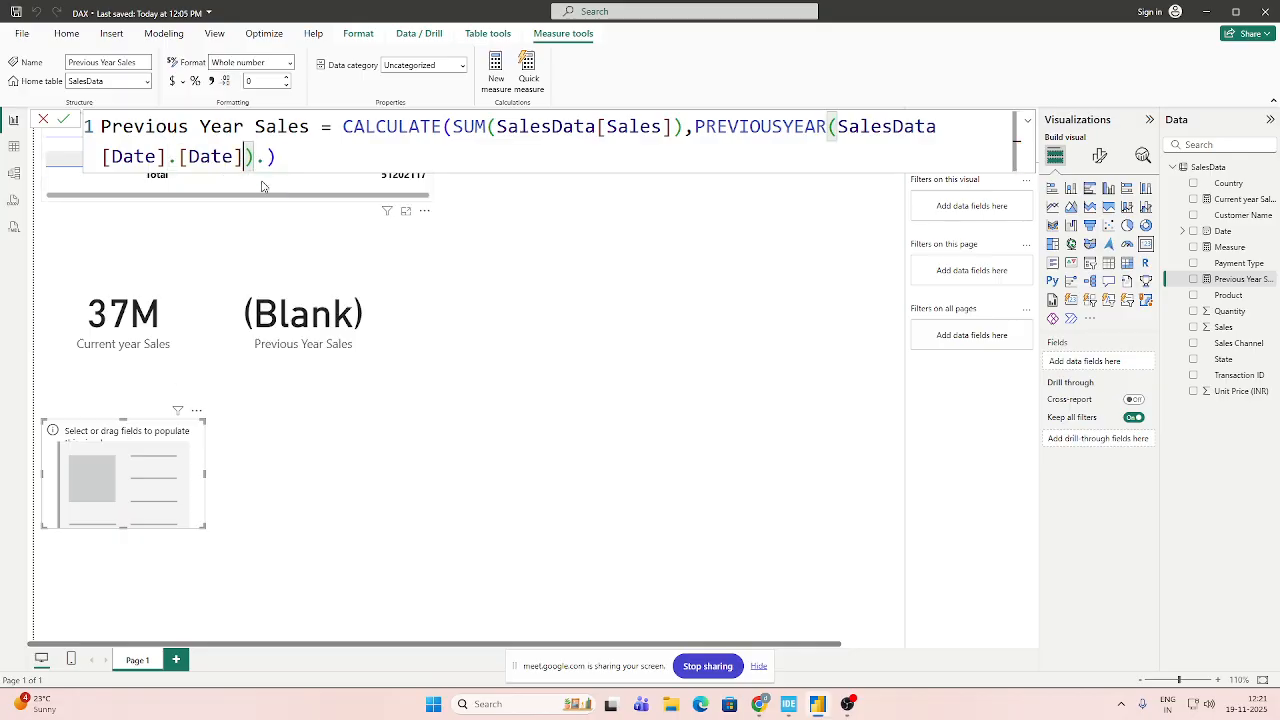
pyautogui.press('BackSpace')
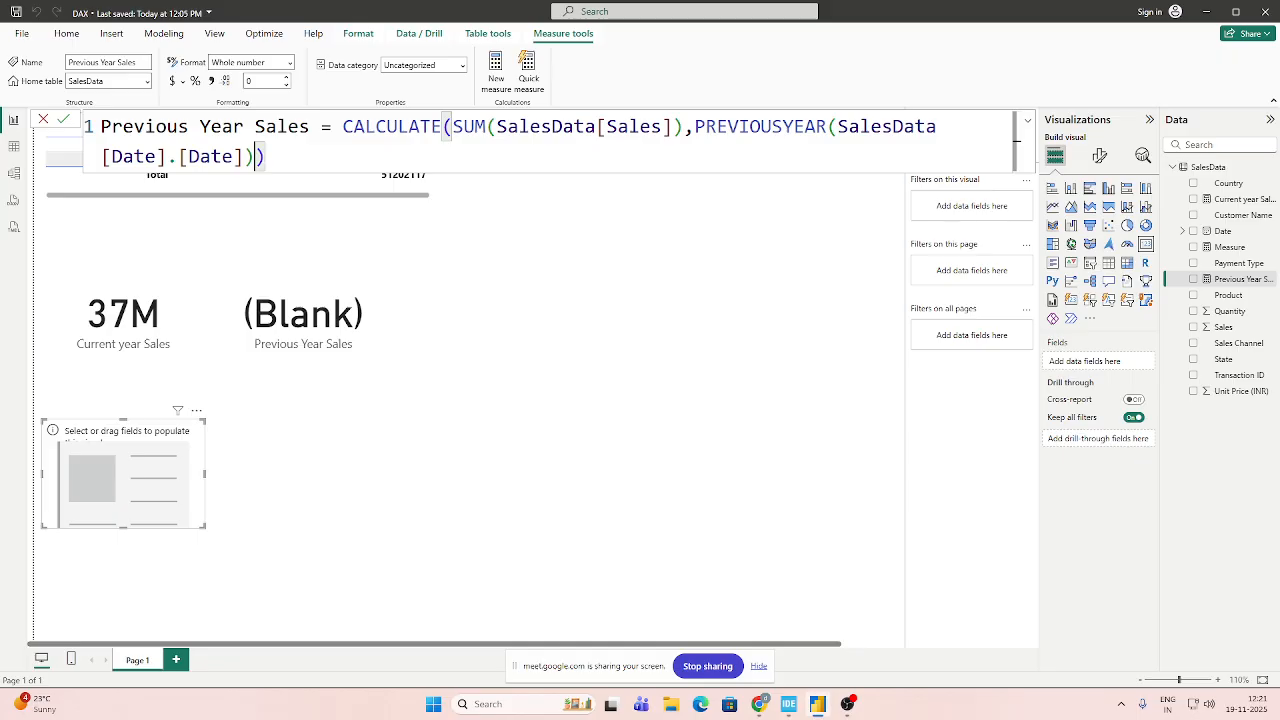
pyautogui.click(63, 119)
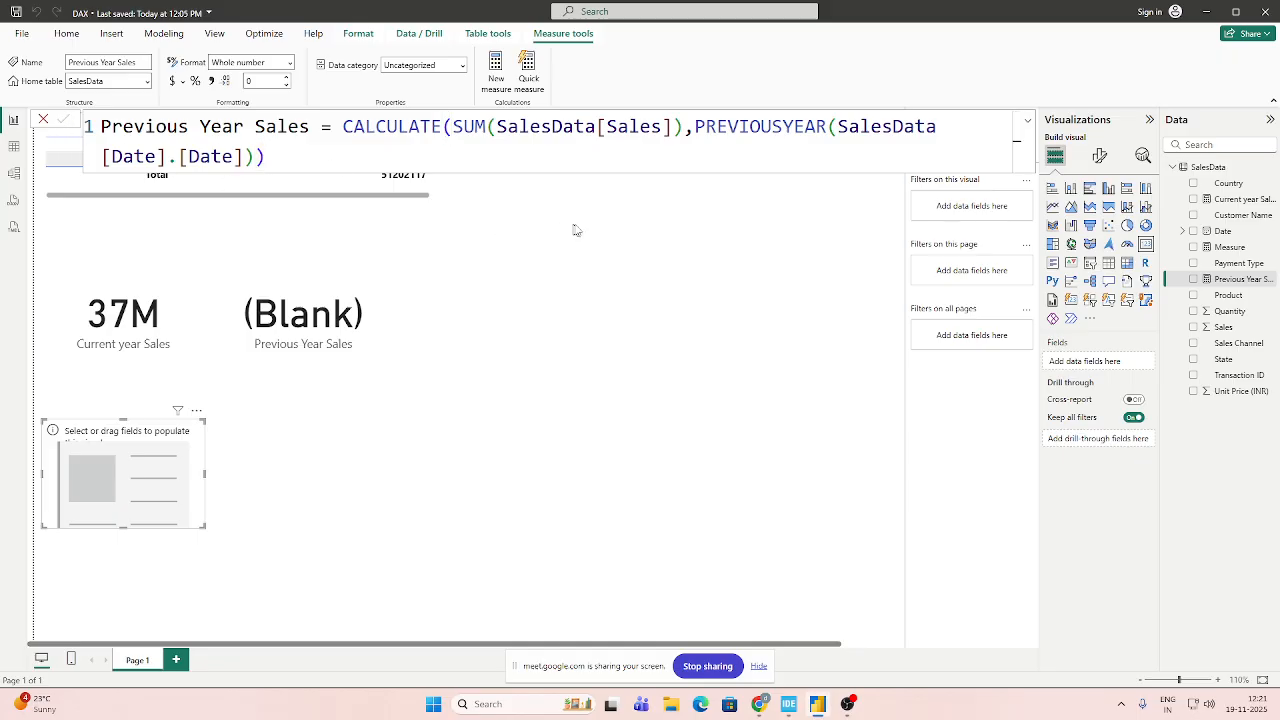
pyautogui.click(605, 280)
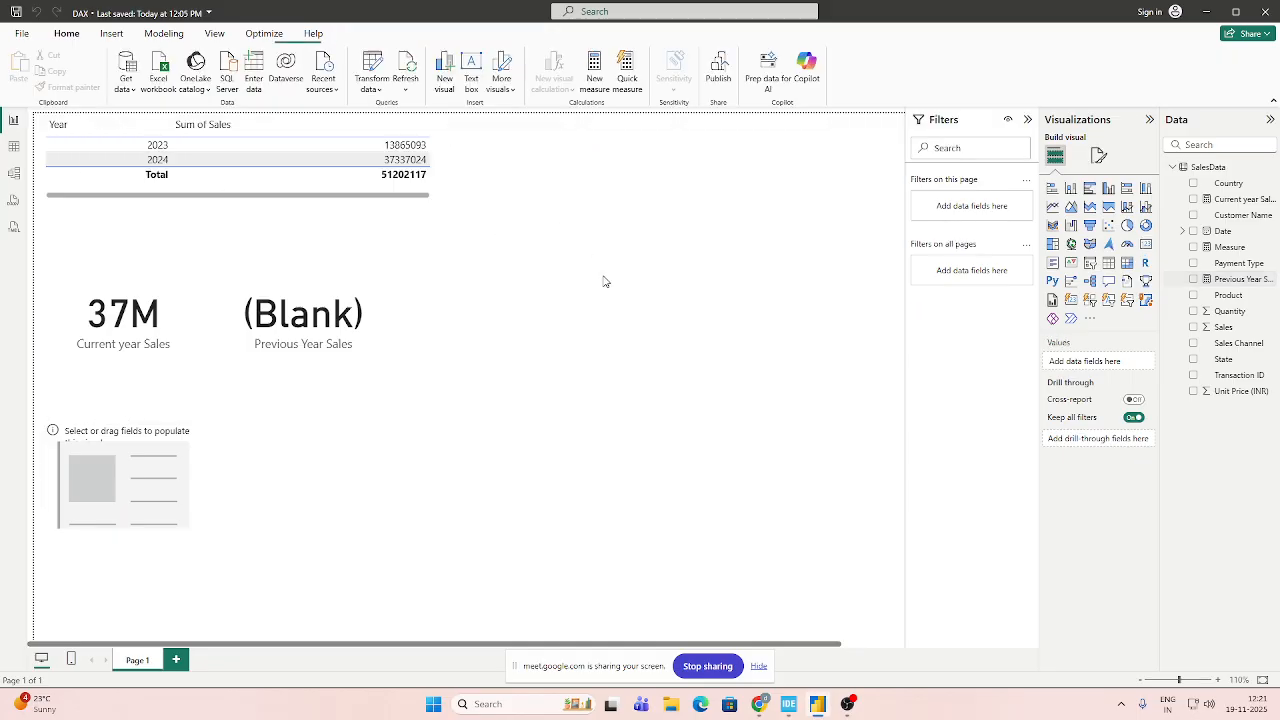
# Try the Previous Year Sales measure in the empty card, review its formula, and undo the field addition.
pyautogui.click(135, 455)
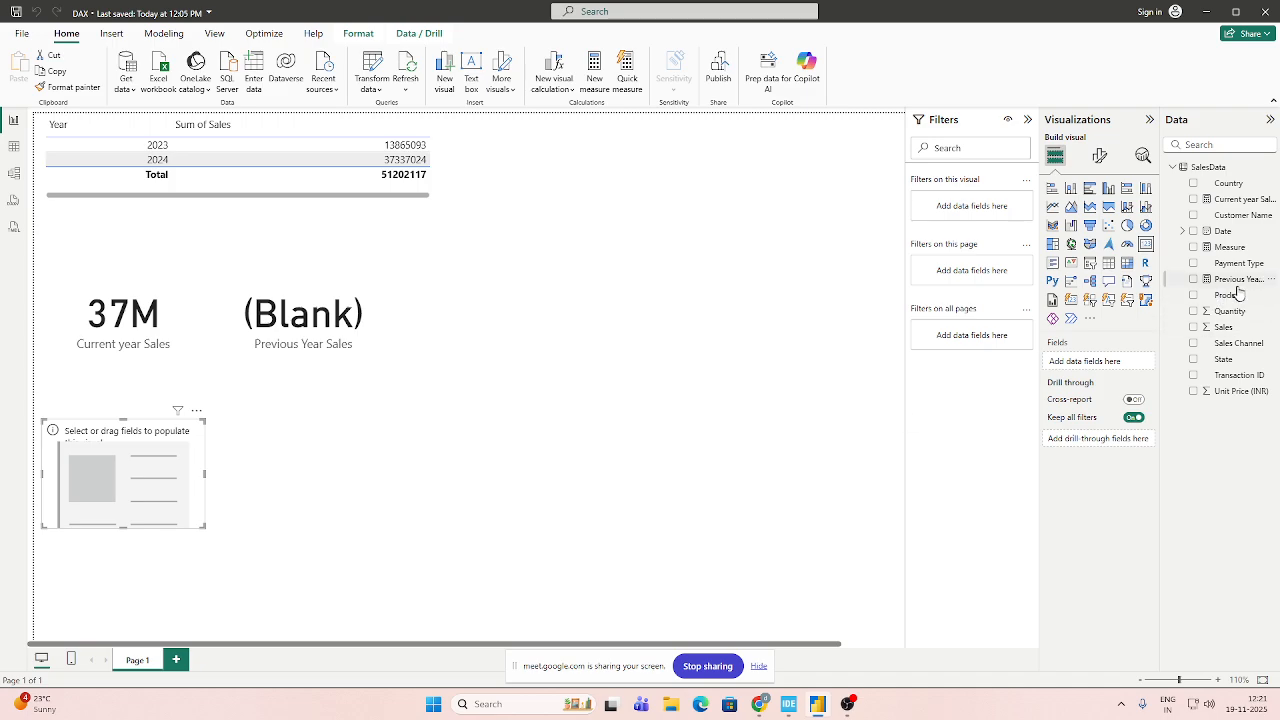
pyautogui.moveTo(1238, 281); pyautogui.dragTo(1110, 367)
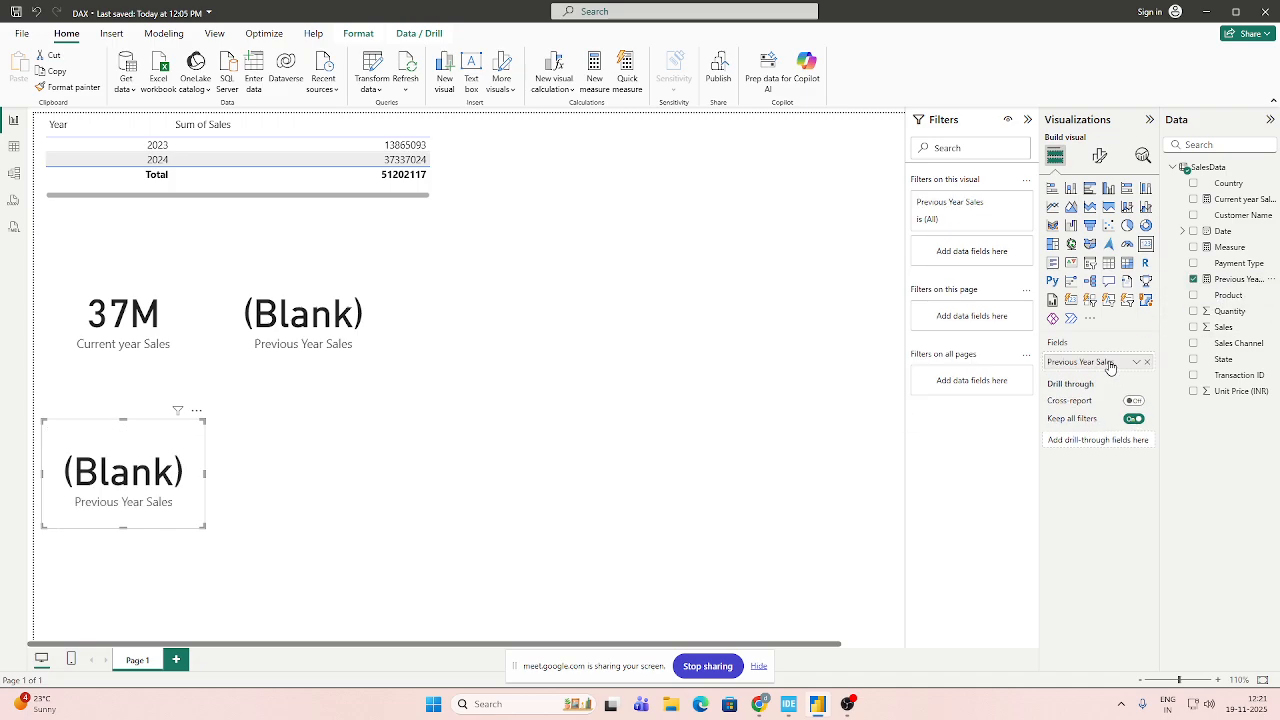
pyautogui.click(1240, 280)
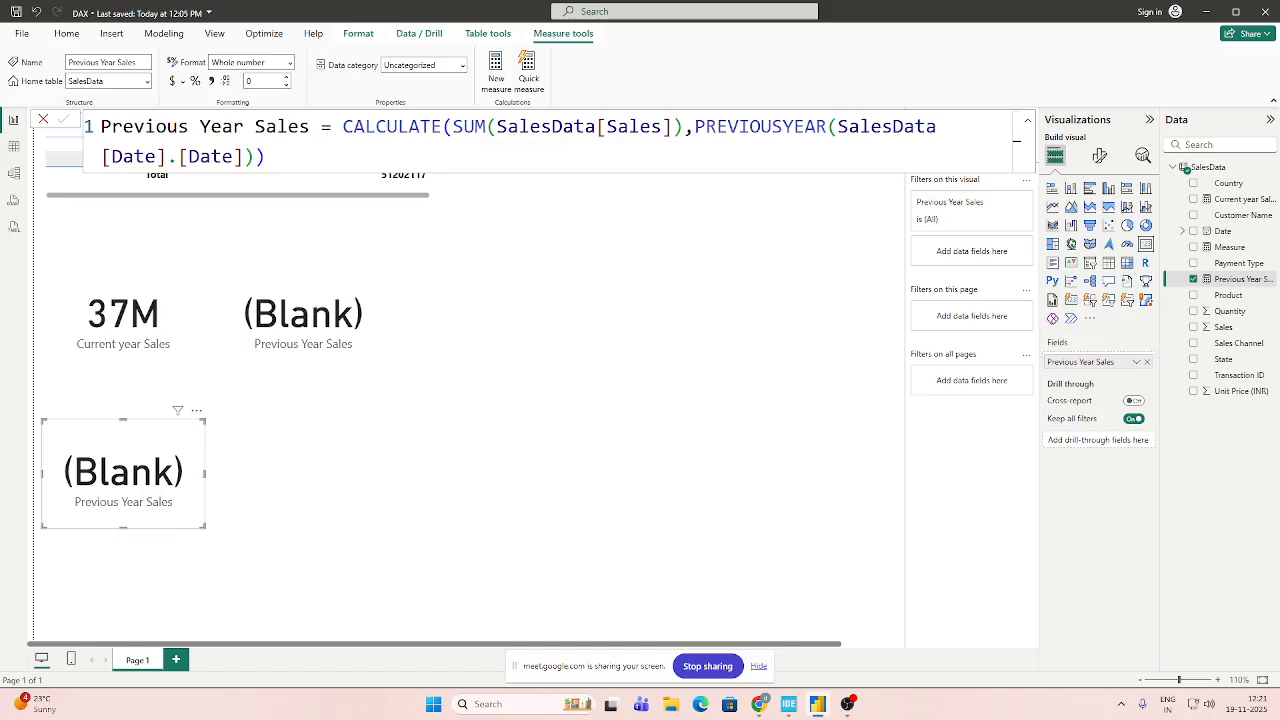
pyautogui.click(37, 12)
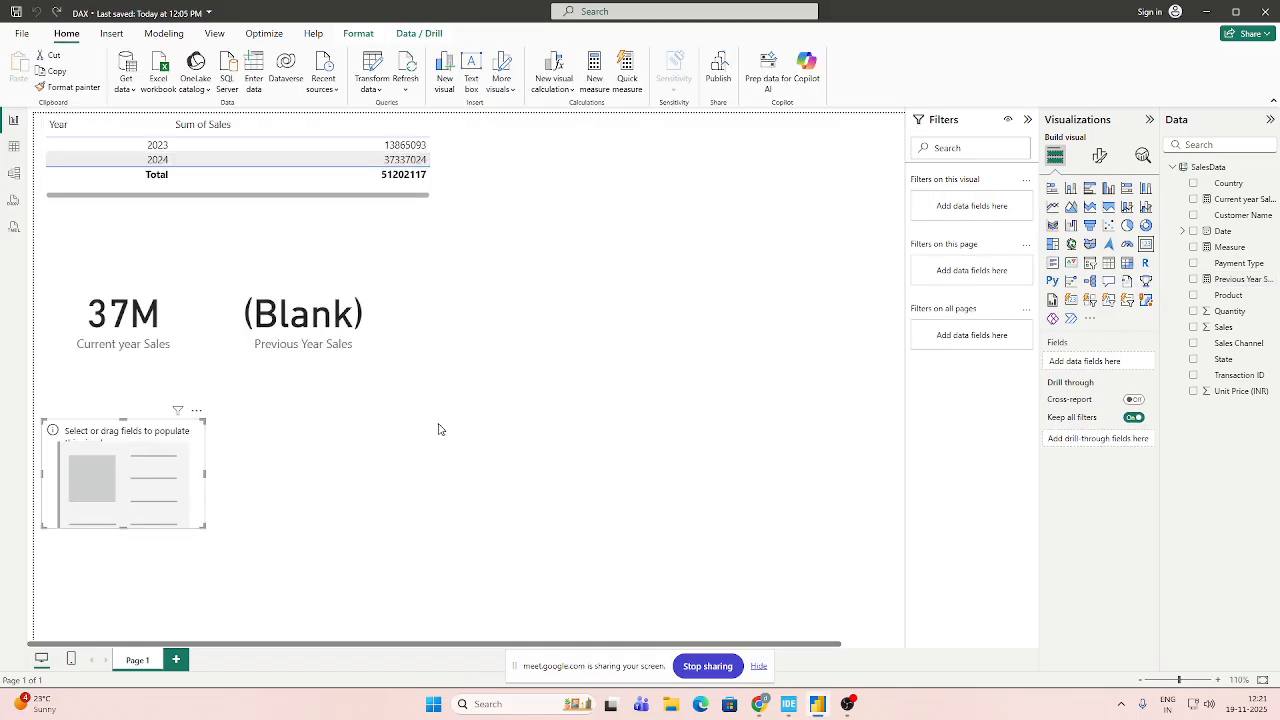
# Replace the PREVIOUSYEAR filter in the Previous Year Sales measure with a DATEADD call whose dates argument is SalesData[Date].[Date].
pyautogui.click(1235, 281)
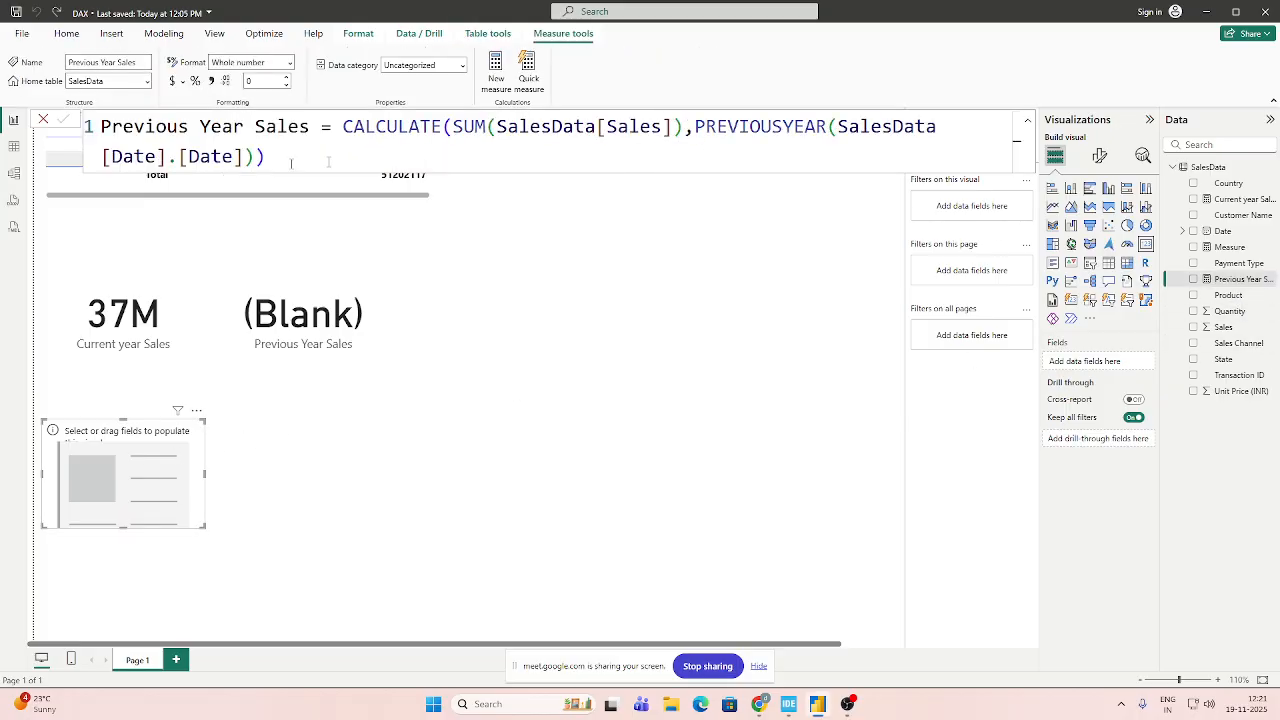
pyautogui.moveTo(694, 127); pyautogui.dragTo(243, 157)
pyautogui.click(247, 158)
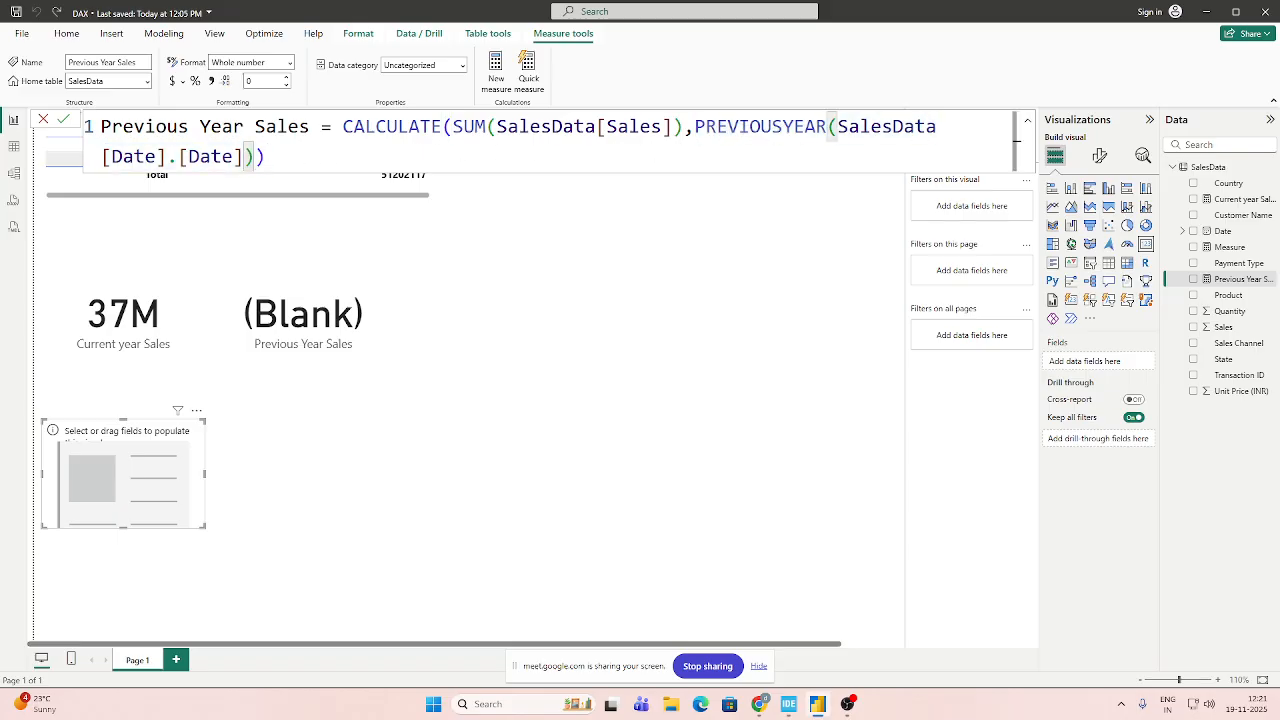
pyautogui.moveTo(695, 127); pyautogui.dragTo(266, 157)
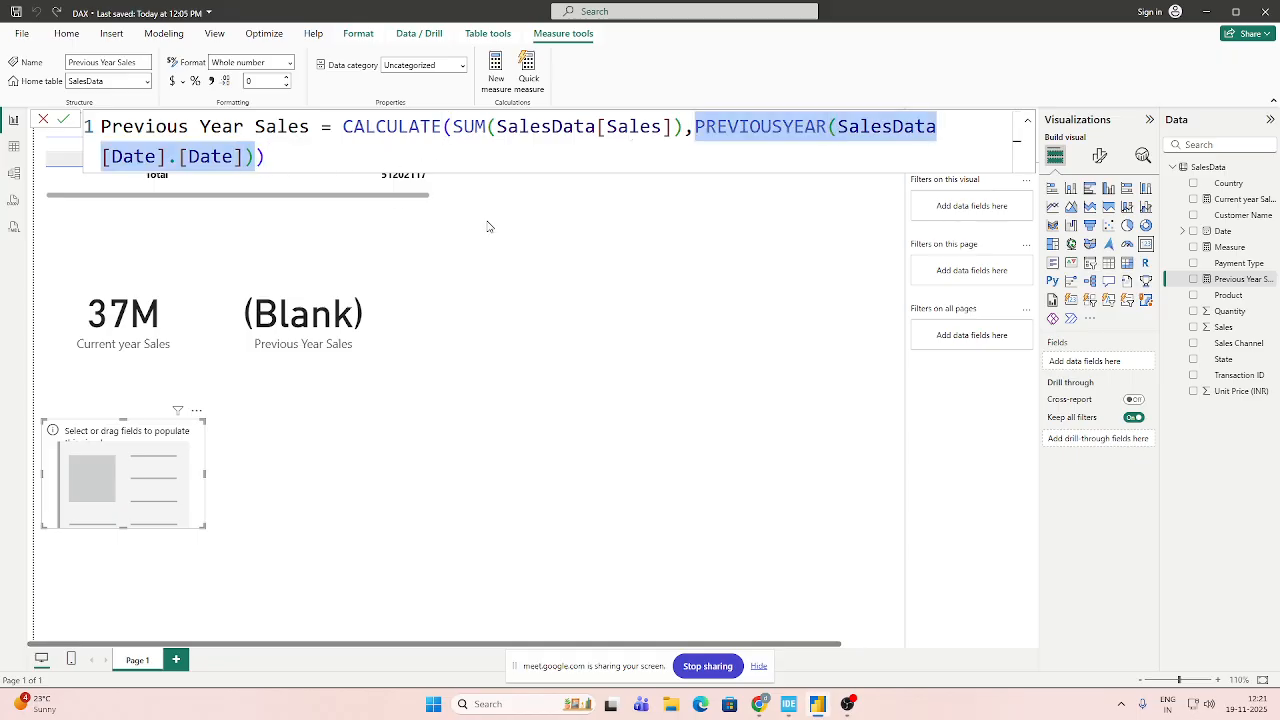
pyautogui.press('BackSpace')
pyautogui.write('DATE')
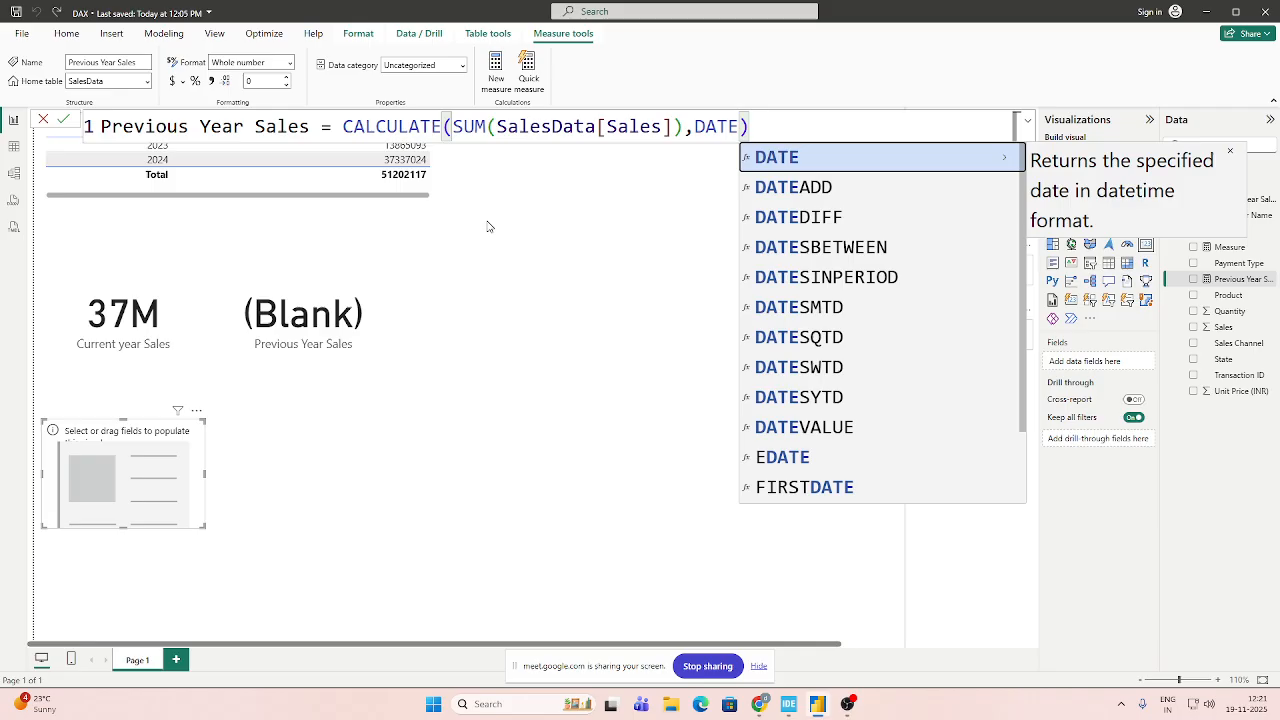
pyautogui.press('Down')
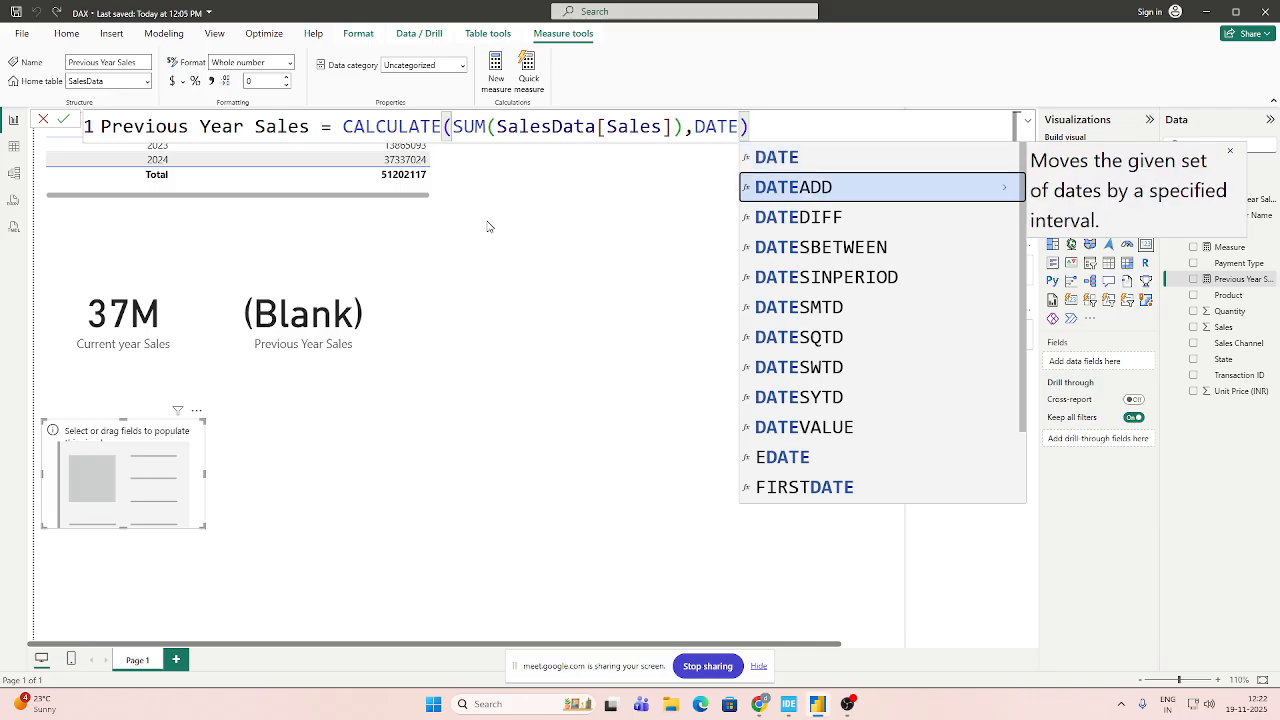
pyautogui.press('Tab')
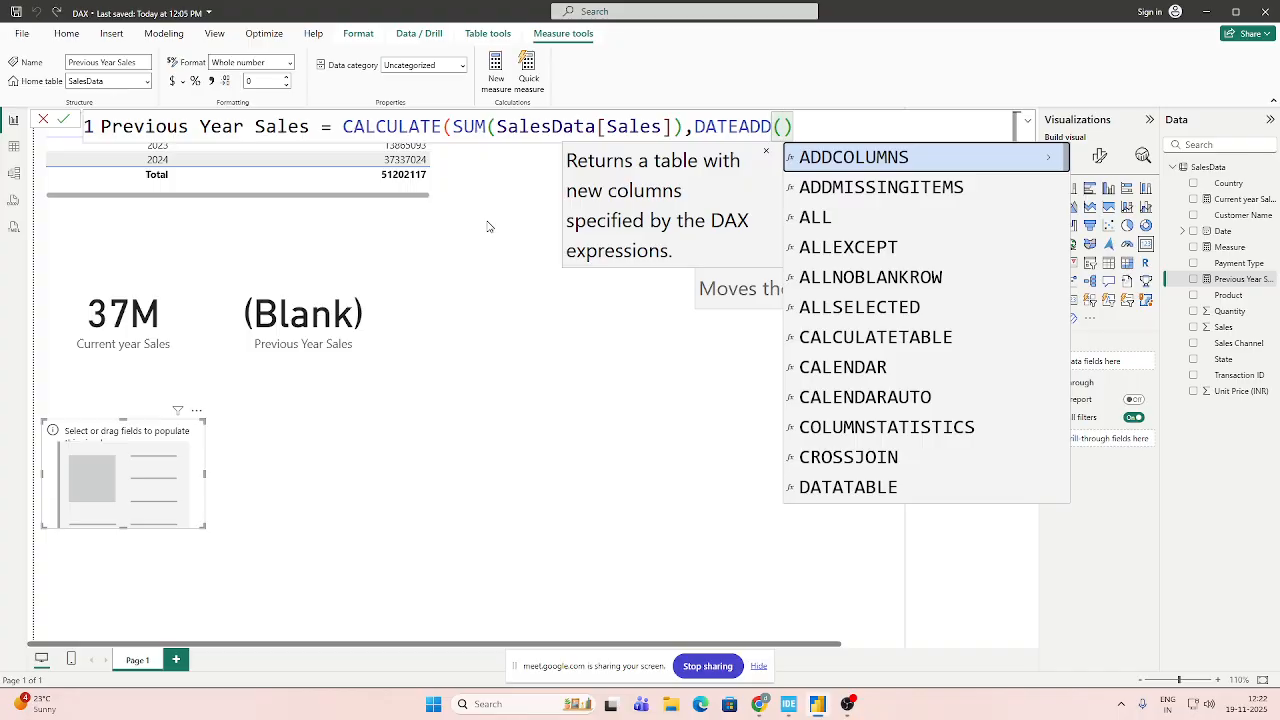
pyautogui.write('sal')
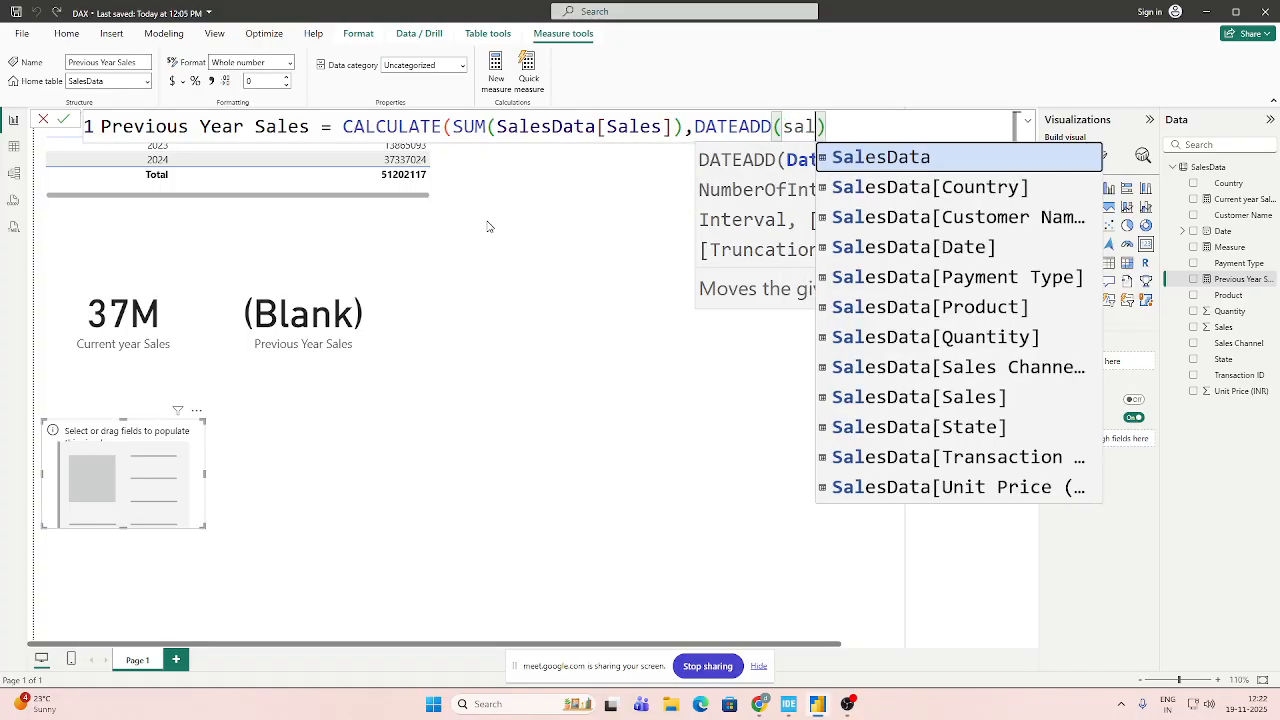
pyautogui.click(938, 250)
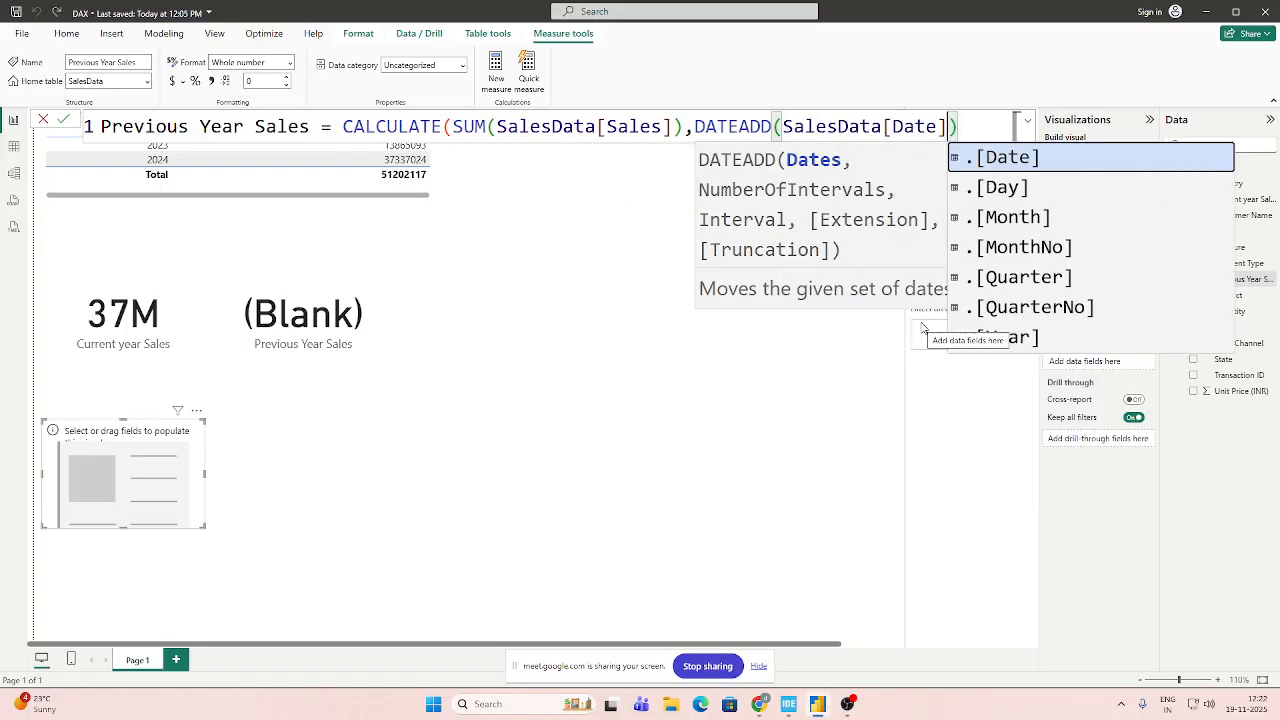
pyautogui.press('Tab')
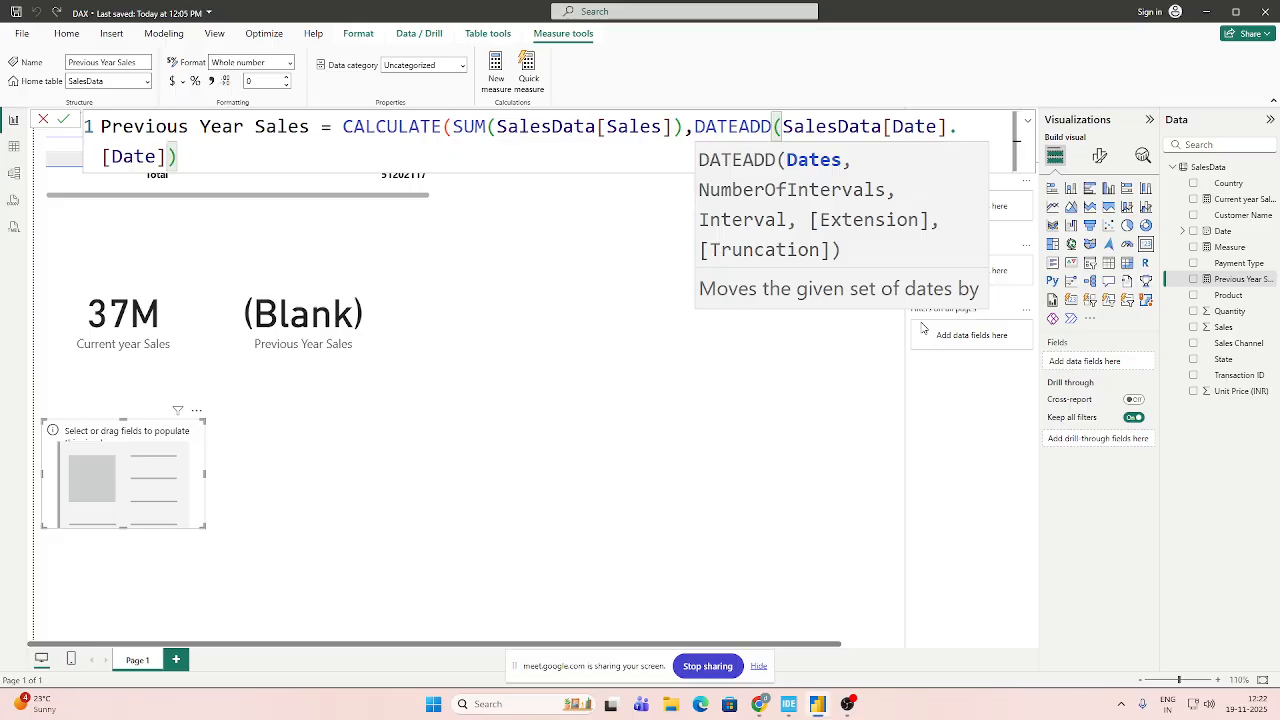
# Complete the DATEADD arguments with -1 and YEAR, close the formula's parentheses, and commit the Previous Year Sales measure.
pyautogui.write(',-1,')
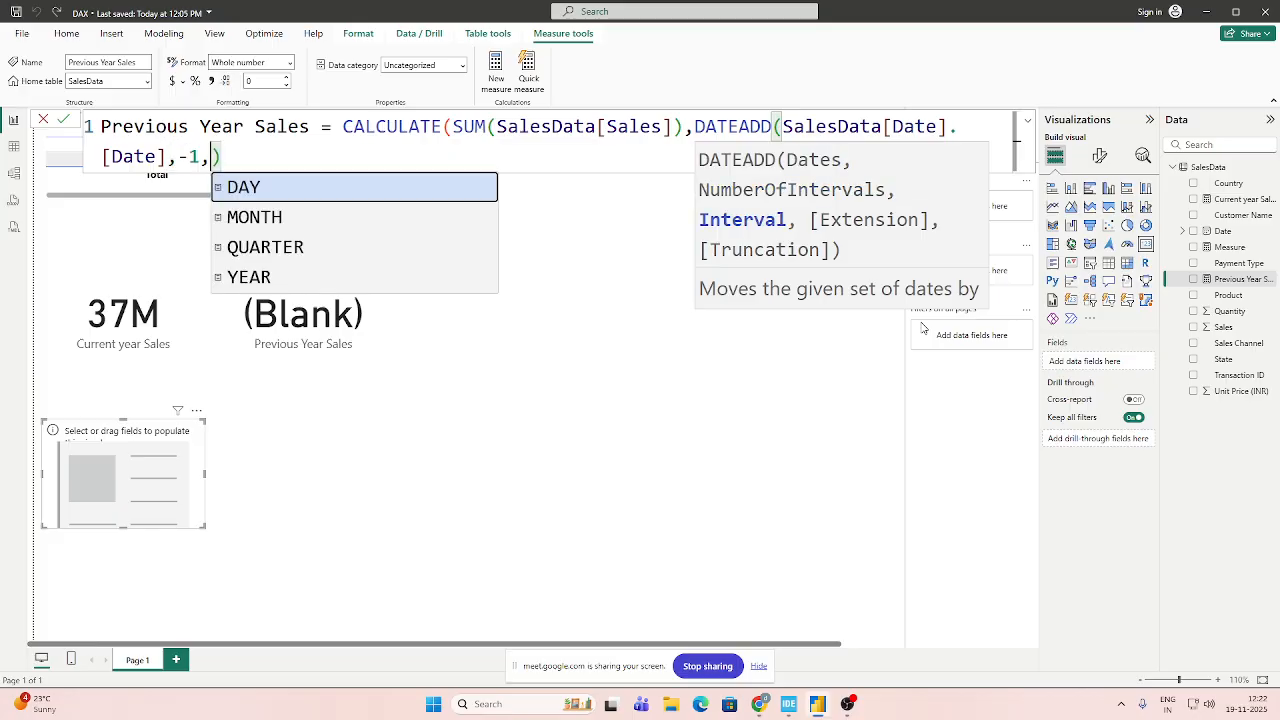
pyautogui.press('Up')
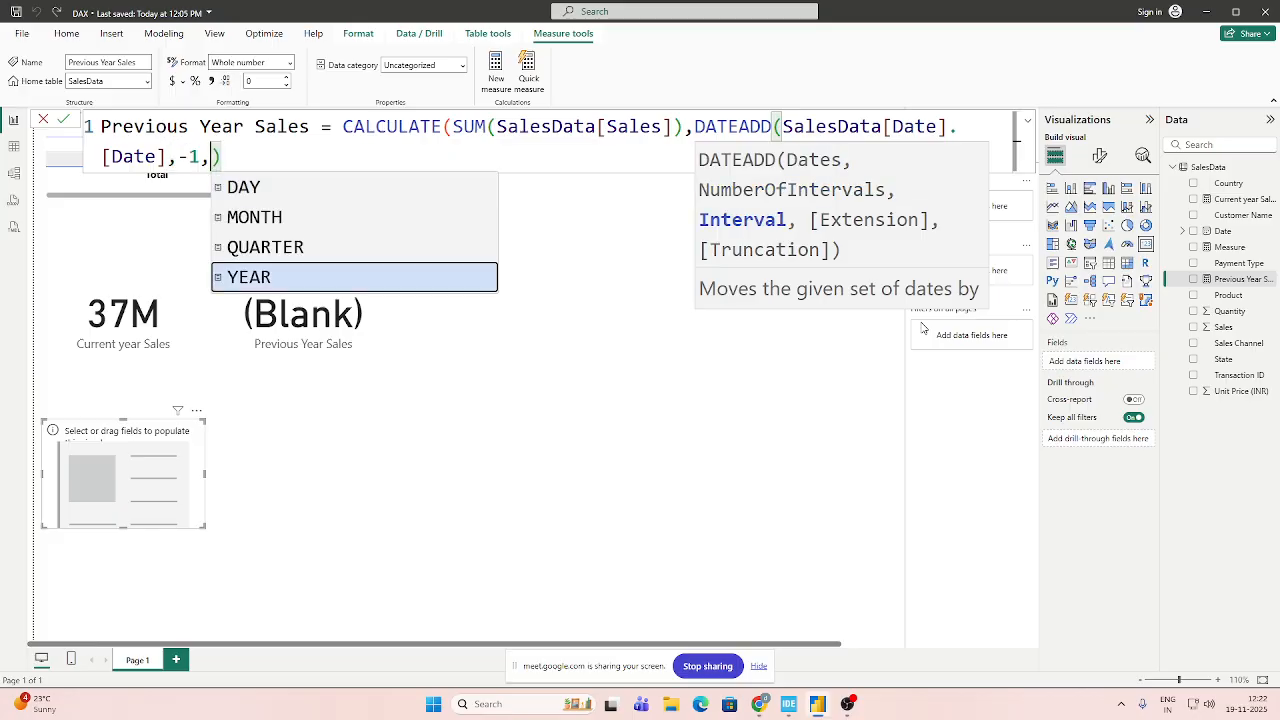
pyautogui.press('Tab')
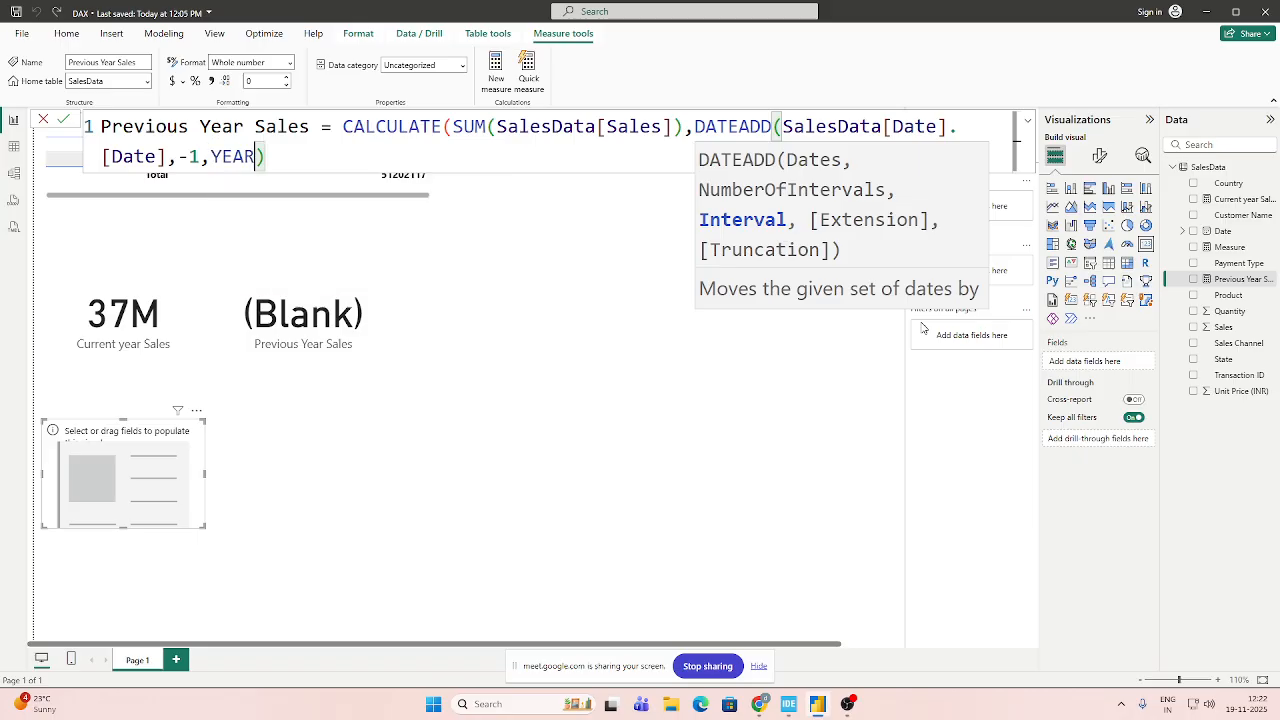
pyautogui.write('))')
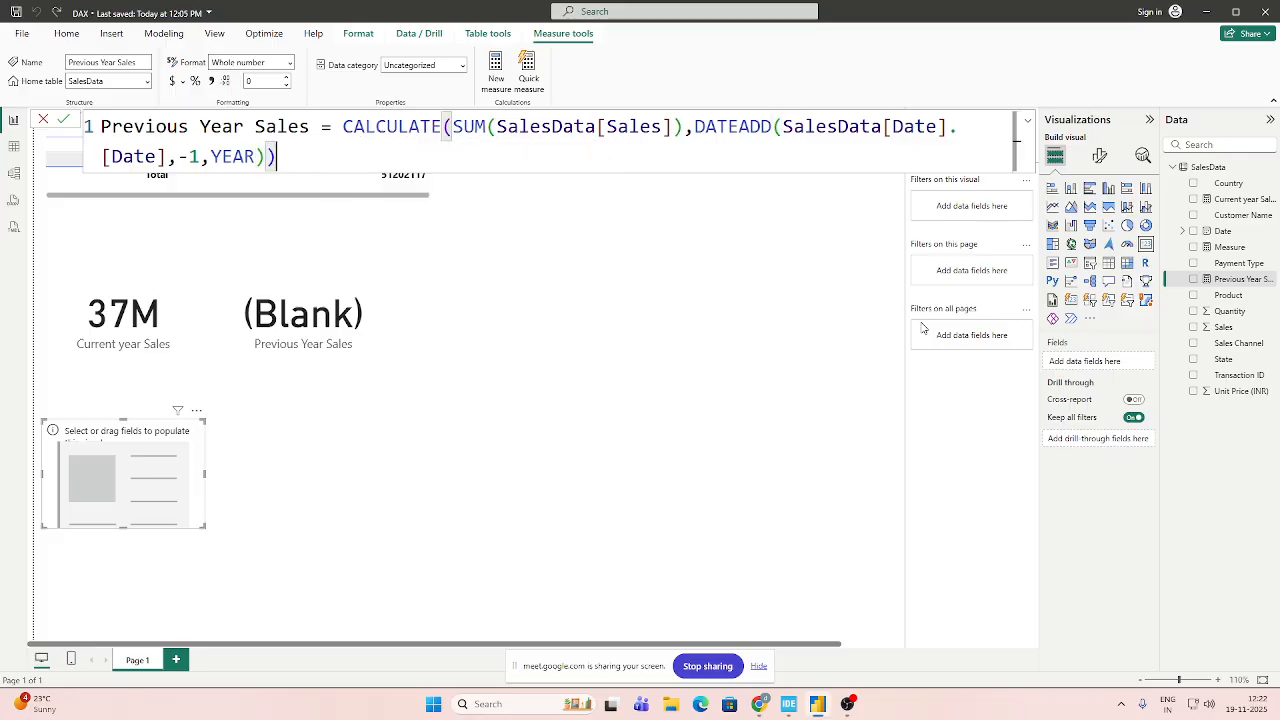
pyautogui.click(63, 119)
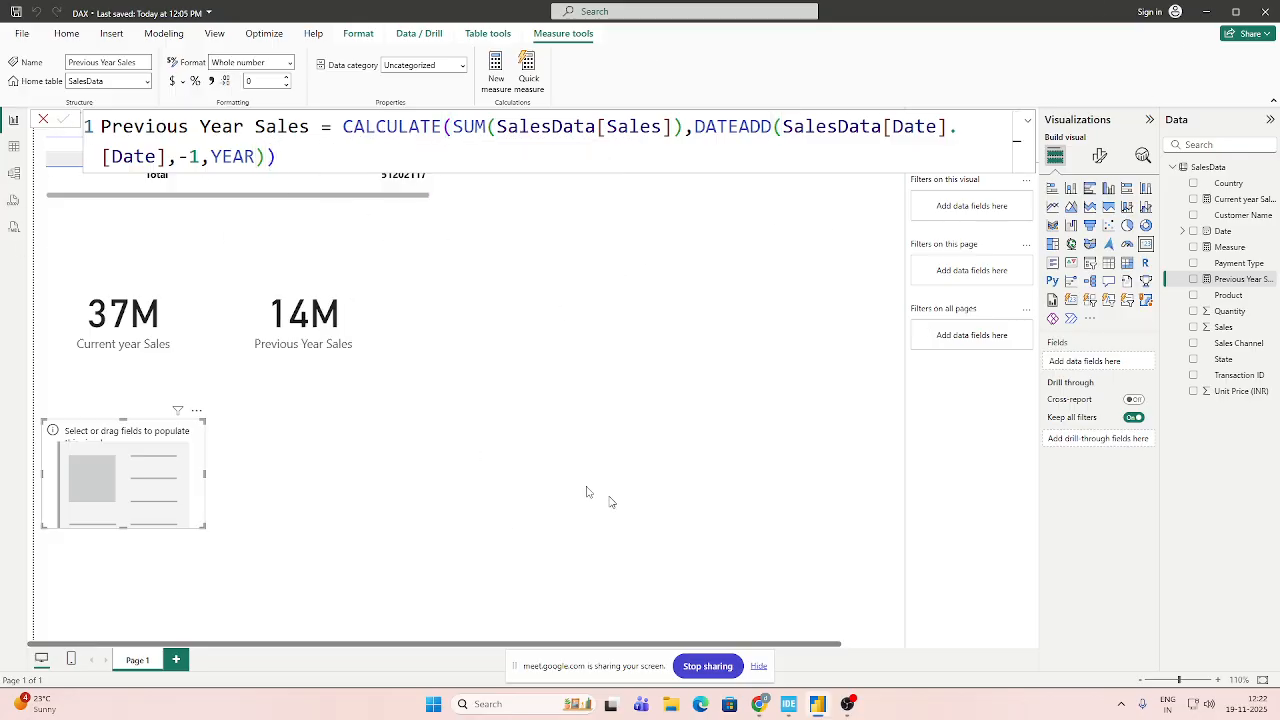
# Review the DATEADD arguments in the Previous Year Sales formula, especially SalesData[Date].[Date], and compare the previous and current year cards.
pyautogui.click(303, 336)
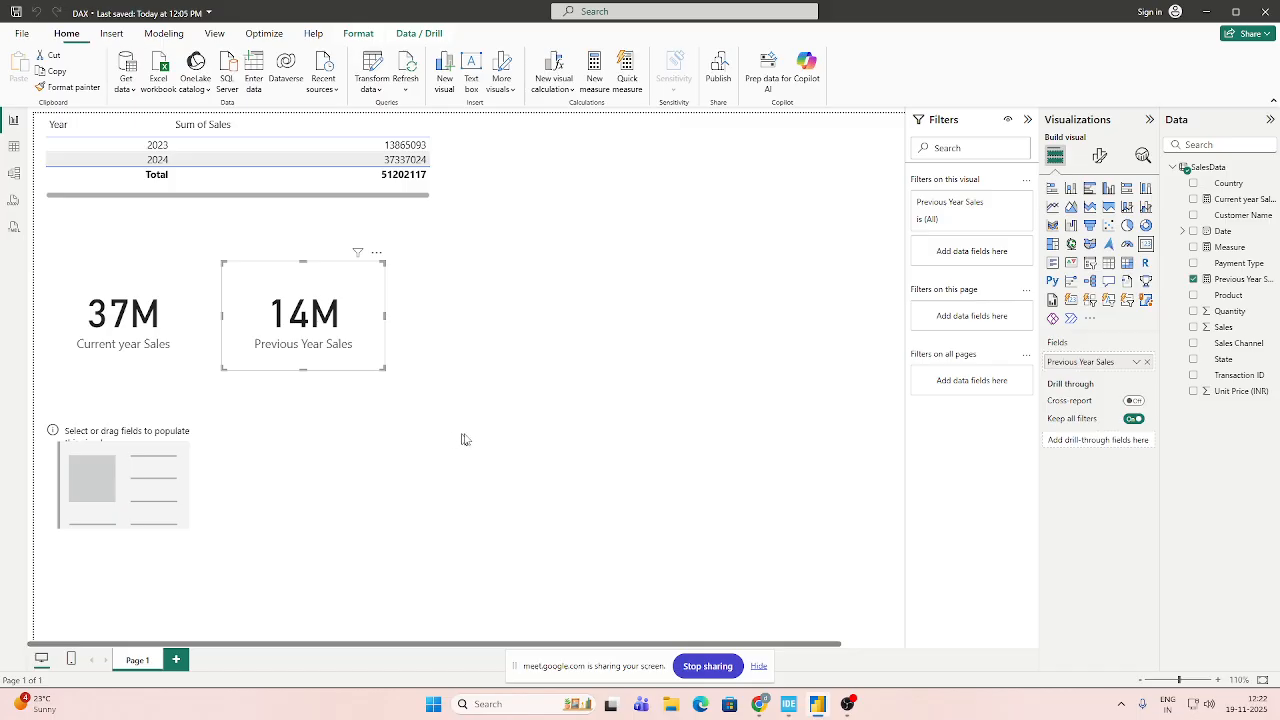
pyautogui.click(1236, 281)
pyautogui.click(276, 156)
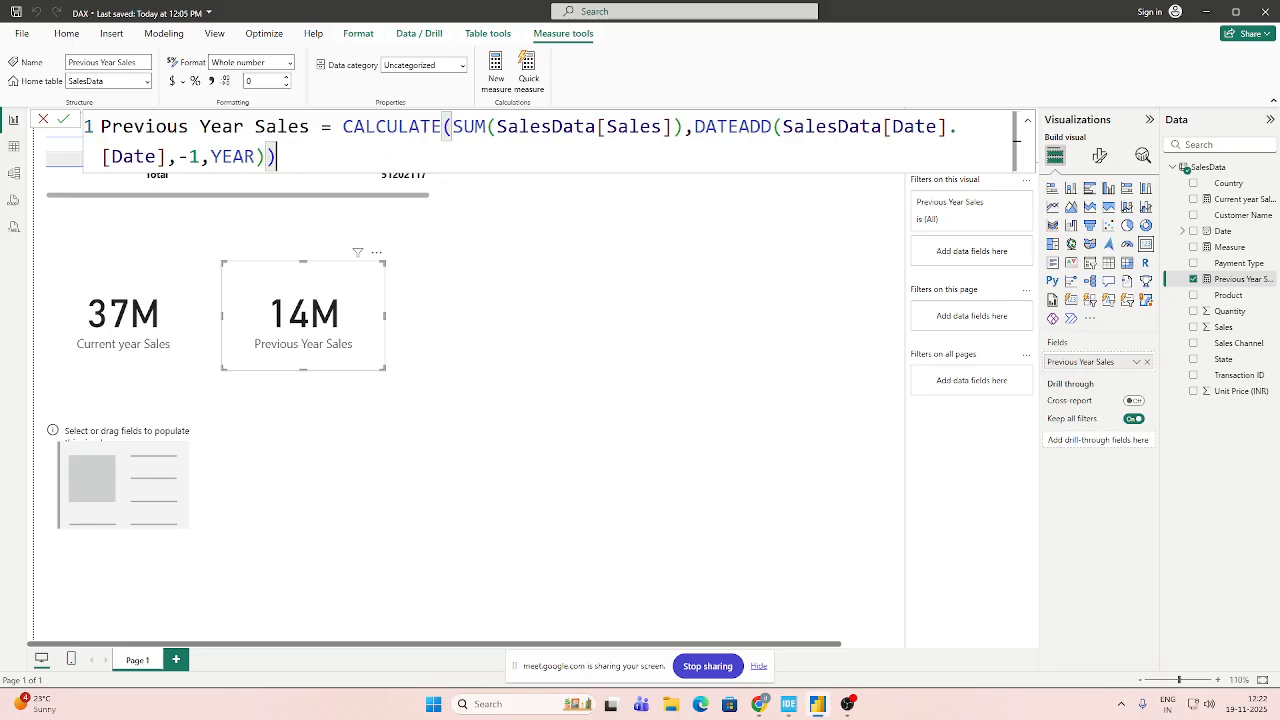
pyautogui.click(959, 134)
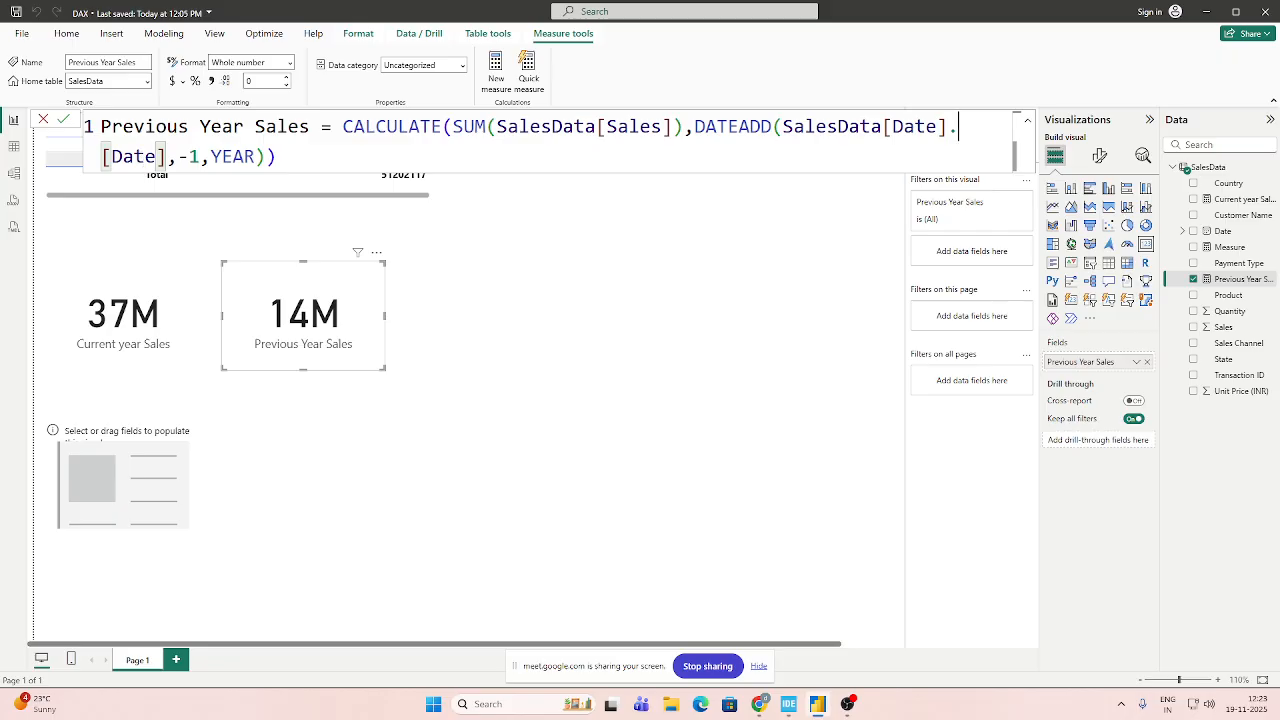
pyautogui.moveTo(166, 156); pyautogui.dragTo(101, 156)
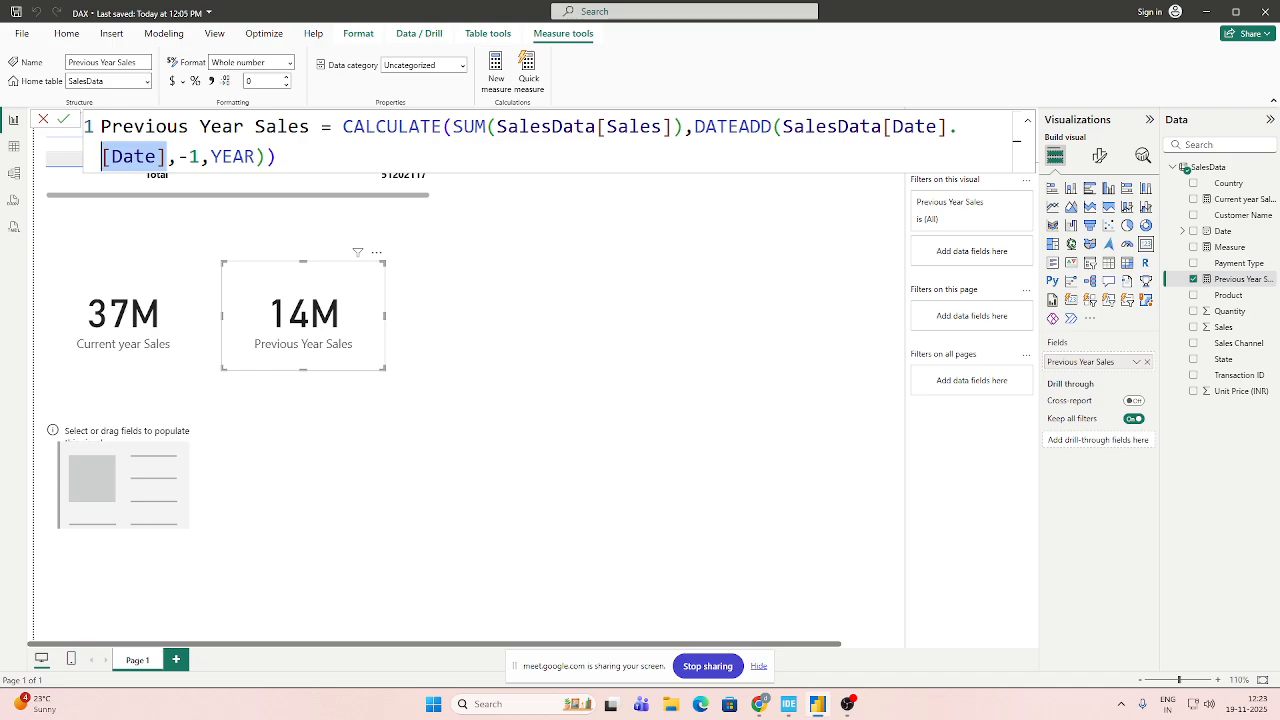
pyautogui.press('End')
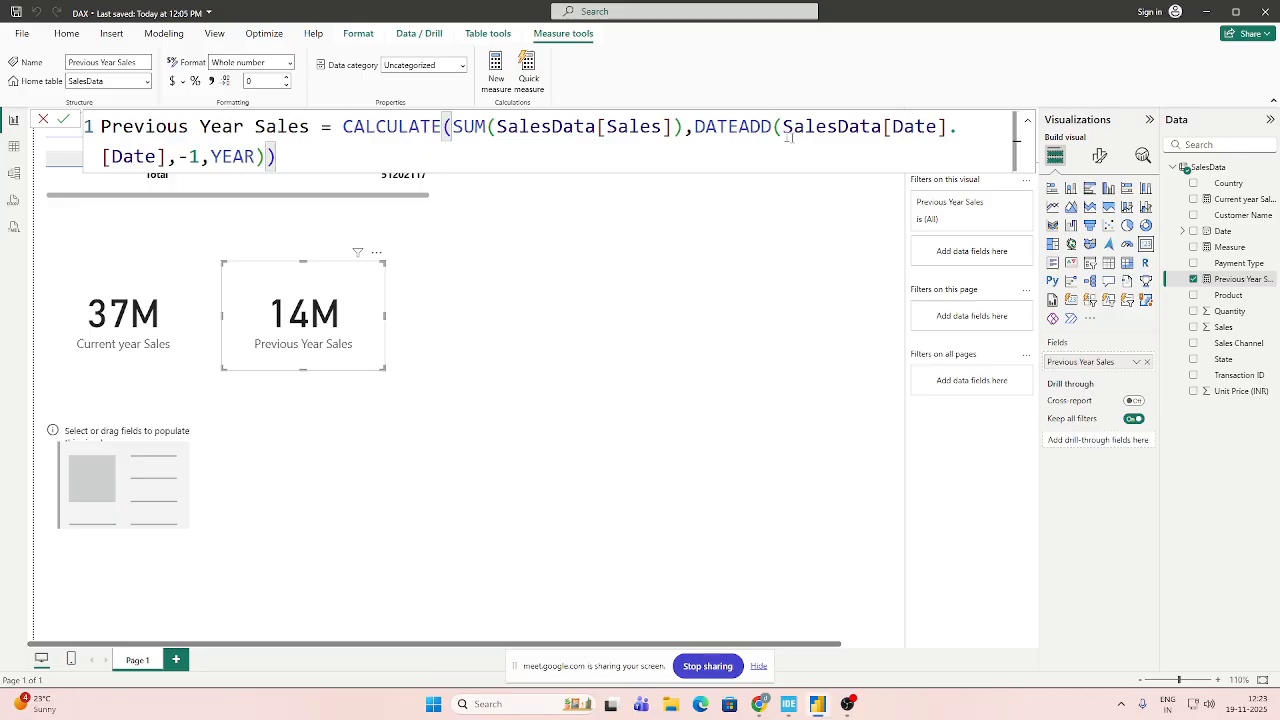
pyautogui.moveTo(782, 126); pyautogui.dragTo(947, 126)
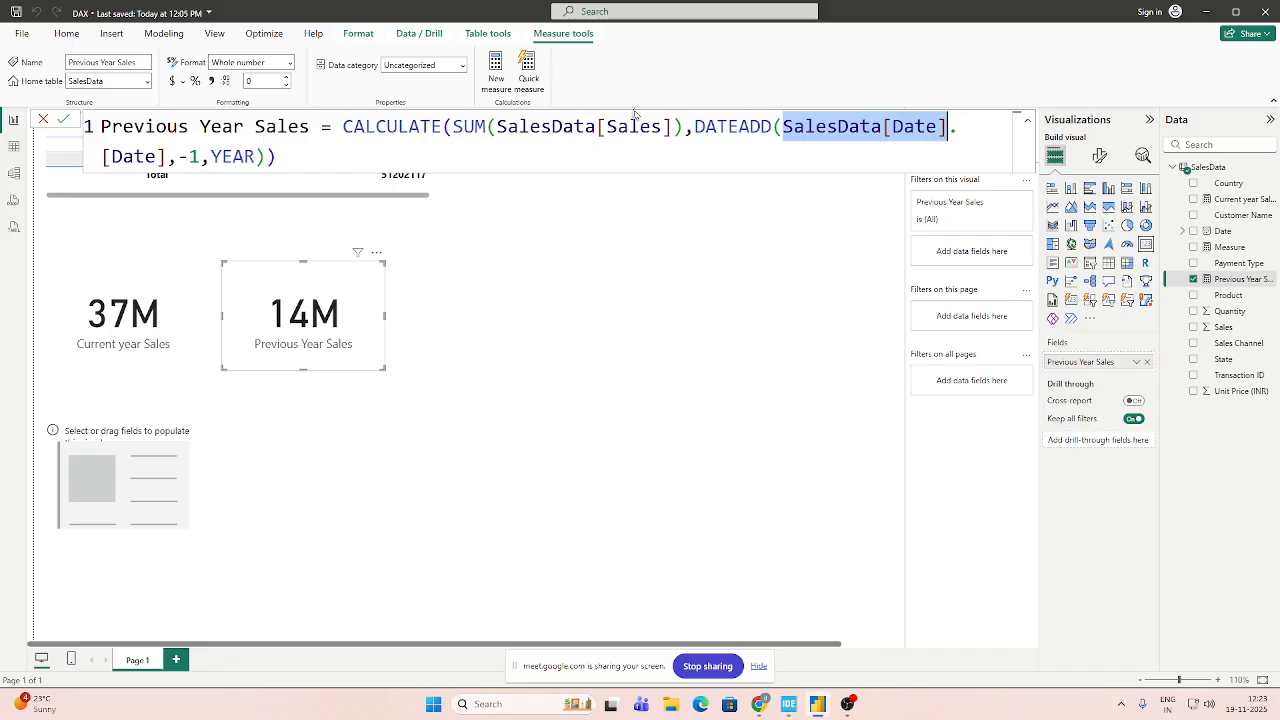
pyautogui.moveTo(695, 128); pyautogui.dragTo(167, 156)
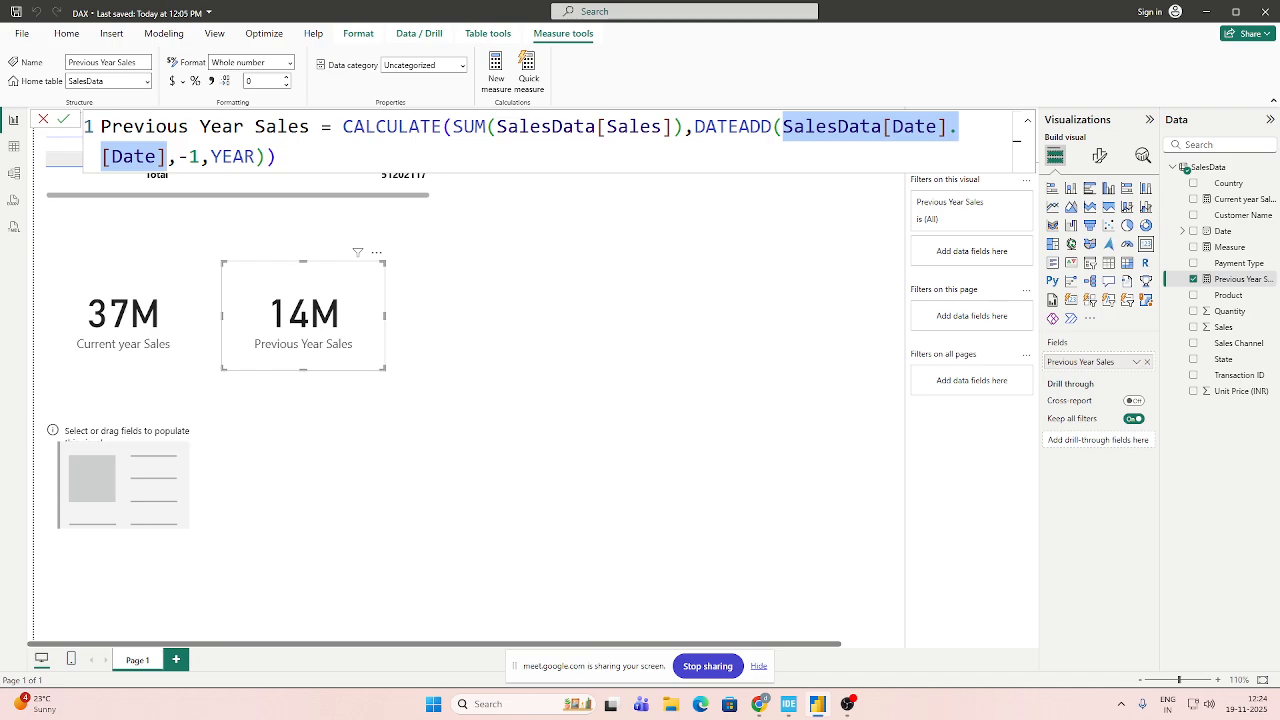
pyautogui.click(280, 157)
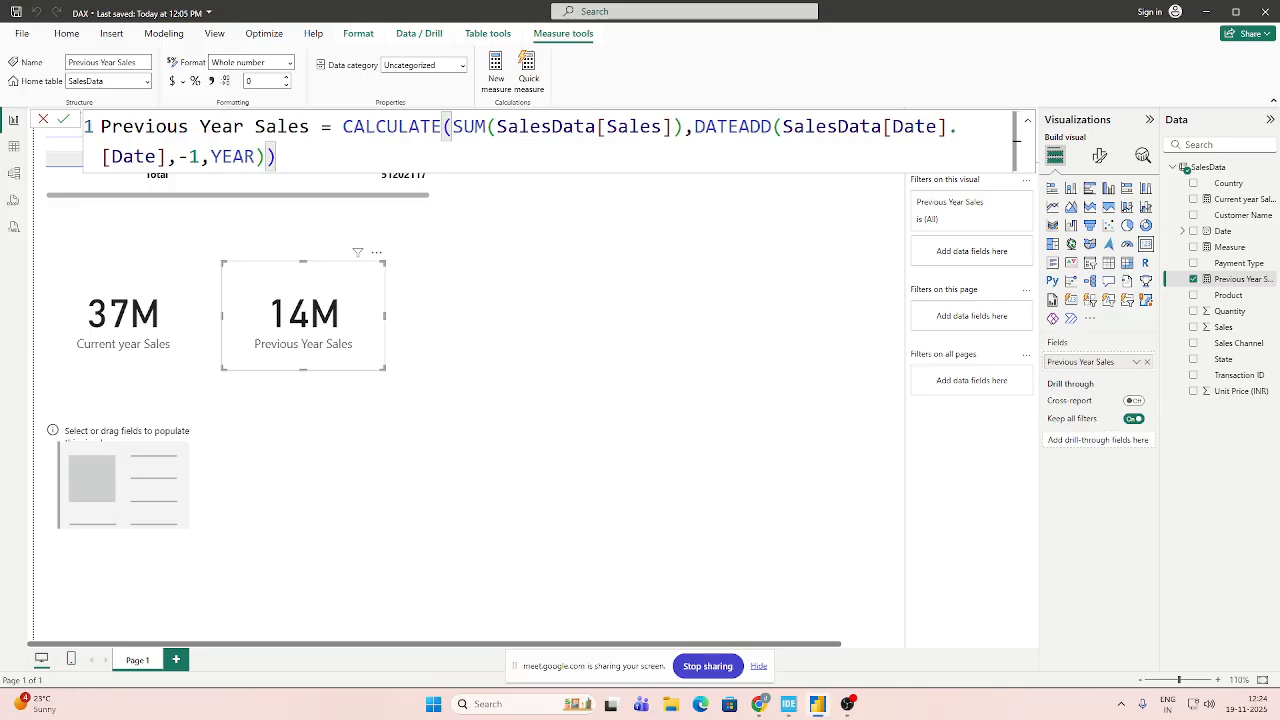
pyautogui.click(417, 423)
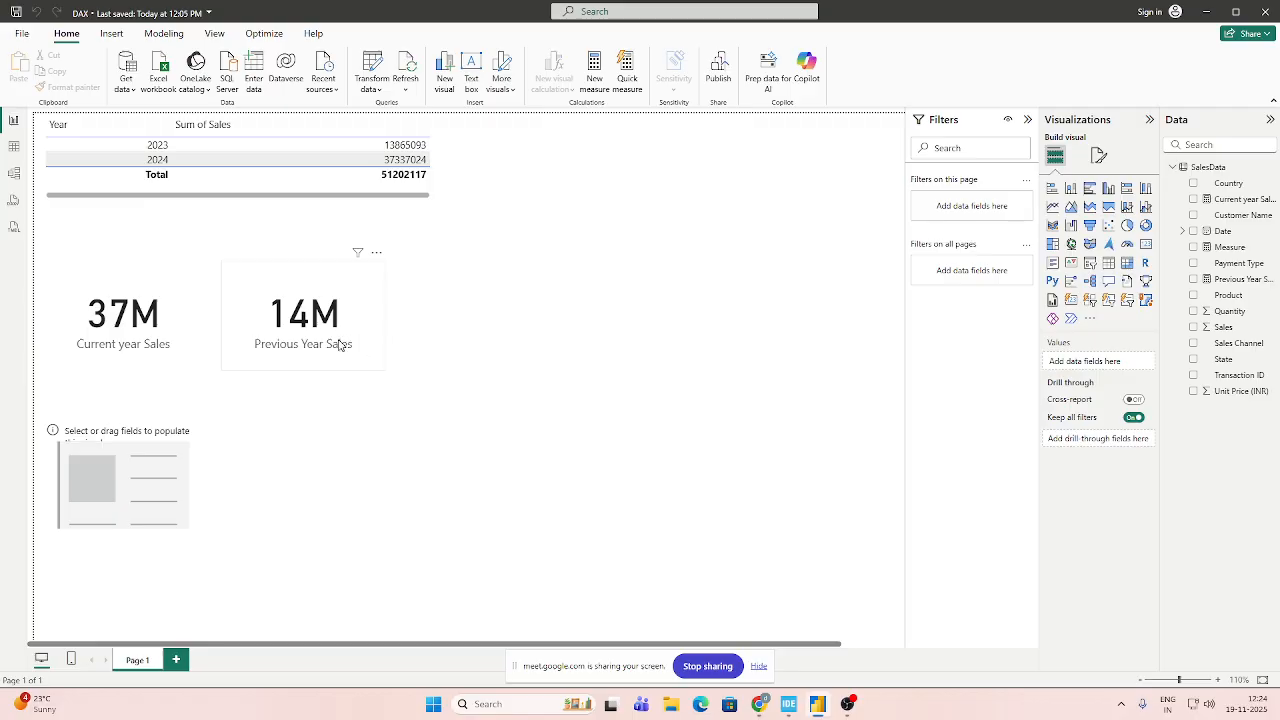
pyautogui.click(338, 344)
pyautogui.click(186, 360)
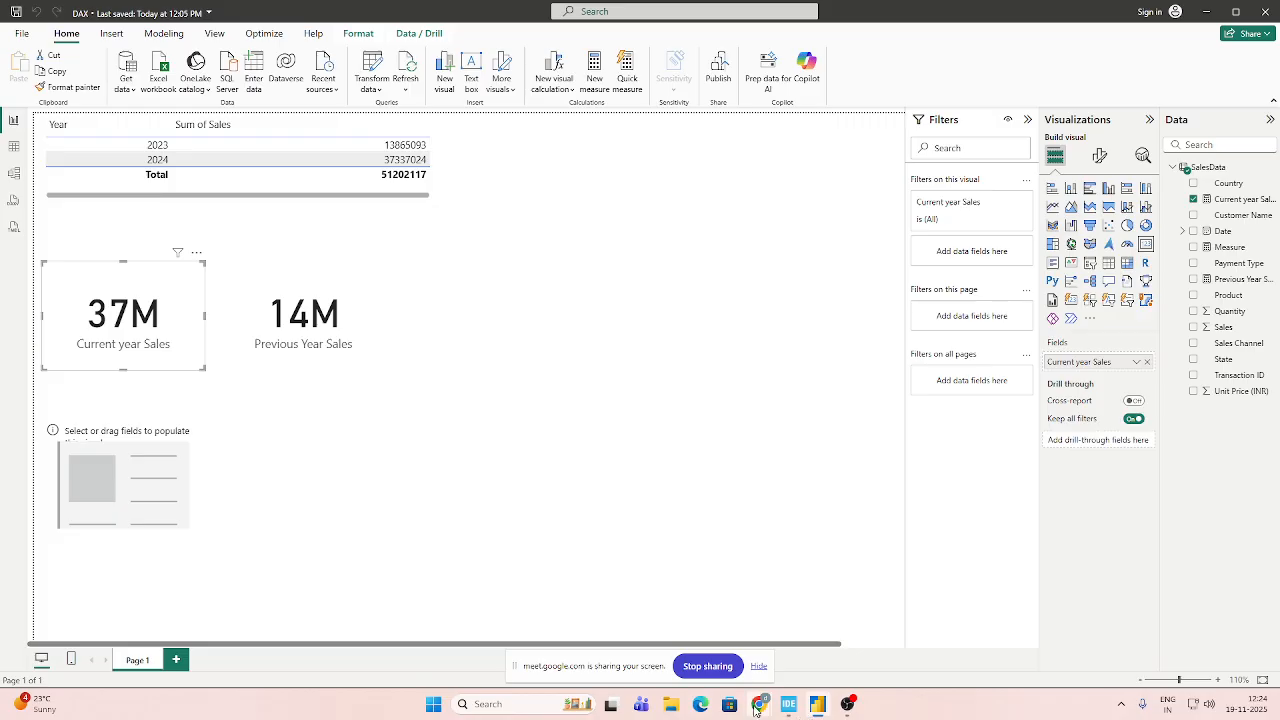
# Switch to Chrome and look over the Microsoft Learn reference page on DAX time intelligence functions.
pyautogui.moveTo(760, 704)
pyautogui.click(690, 638)
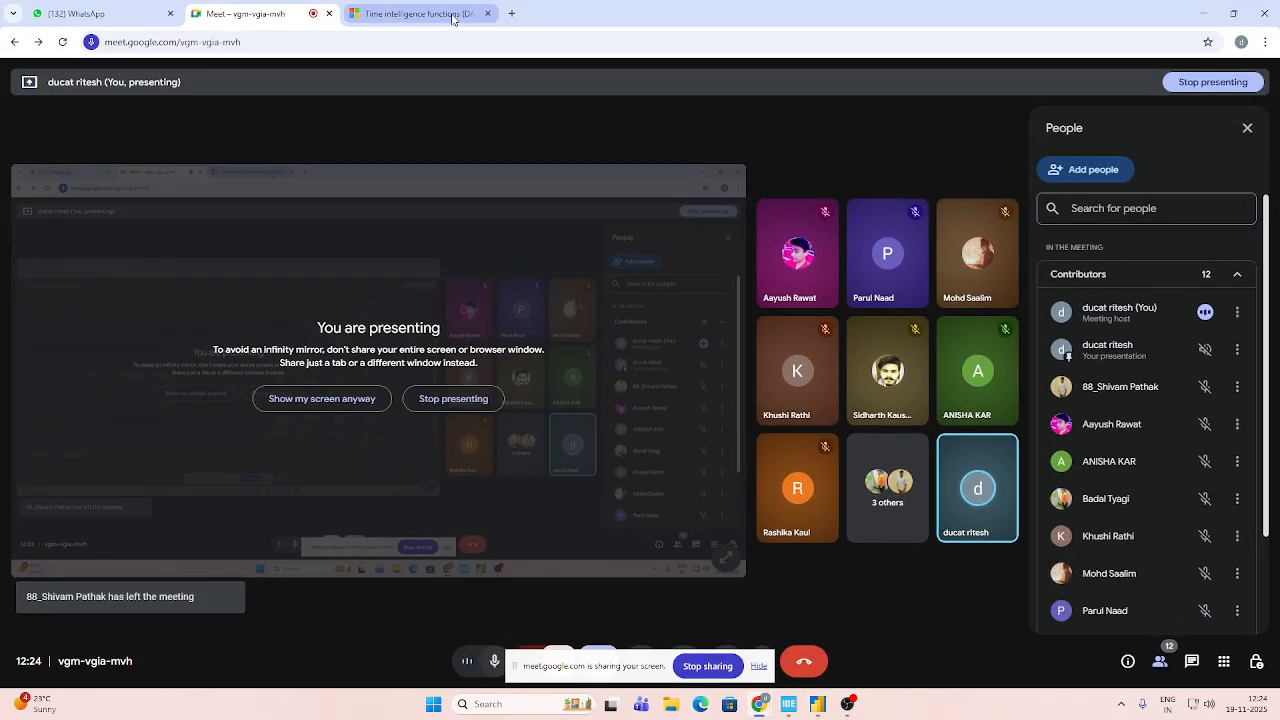
pyautogui.click(415, 14)
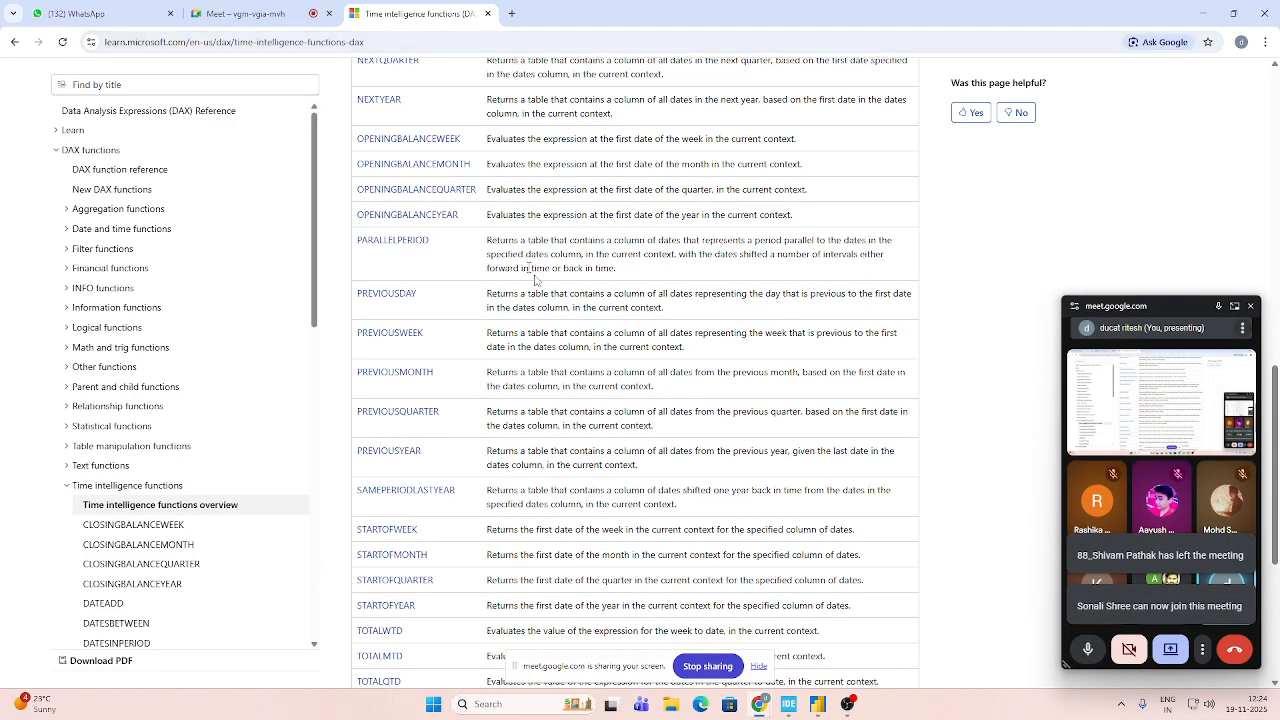
pyautogui.scroll(7, 500, 290)
pyautogui.scroll(3, 474, 298)
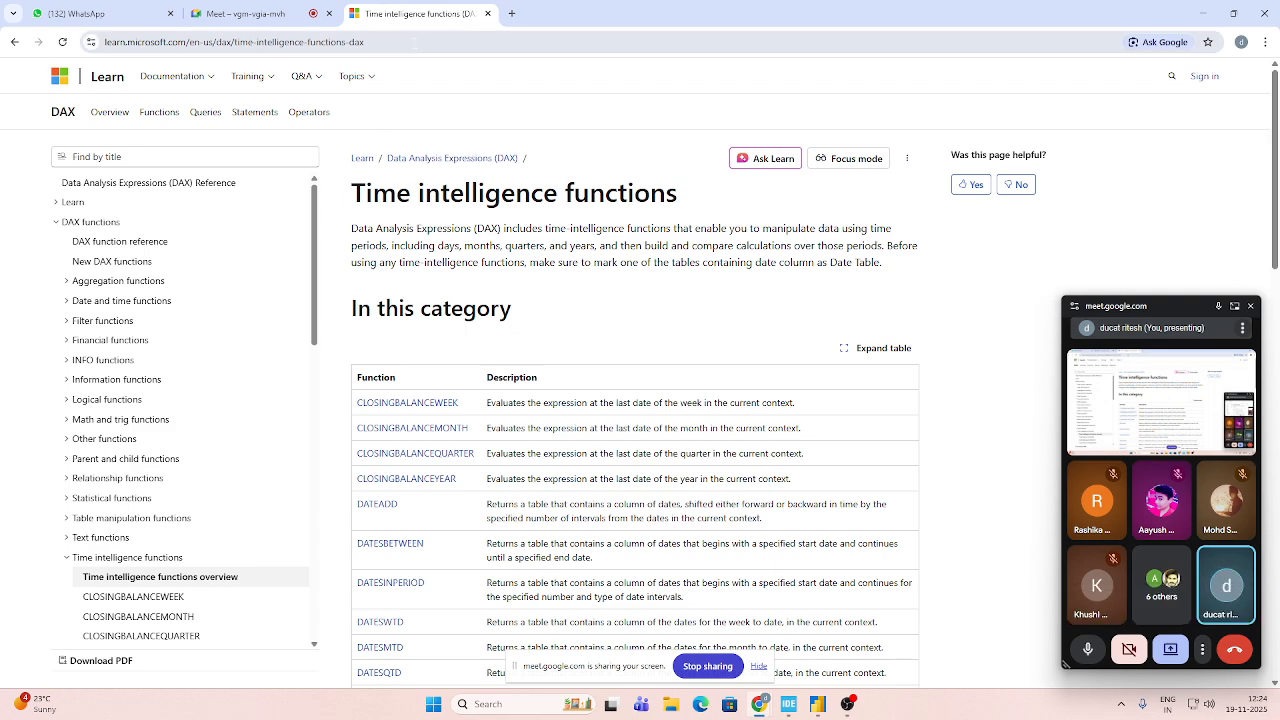
# Search the web for "yoy power bi".
pyautogui.click(413, 43)
pyautogui.write('yoy')
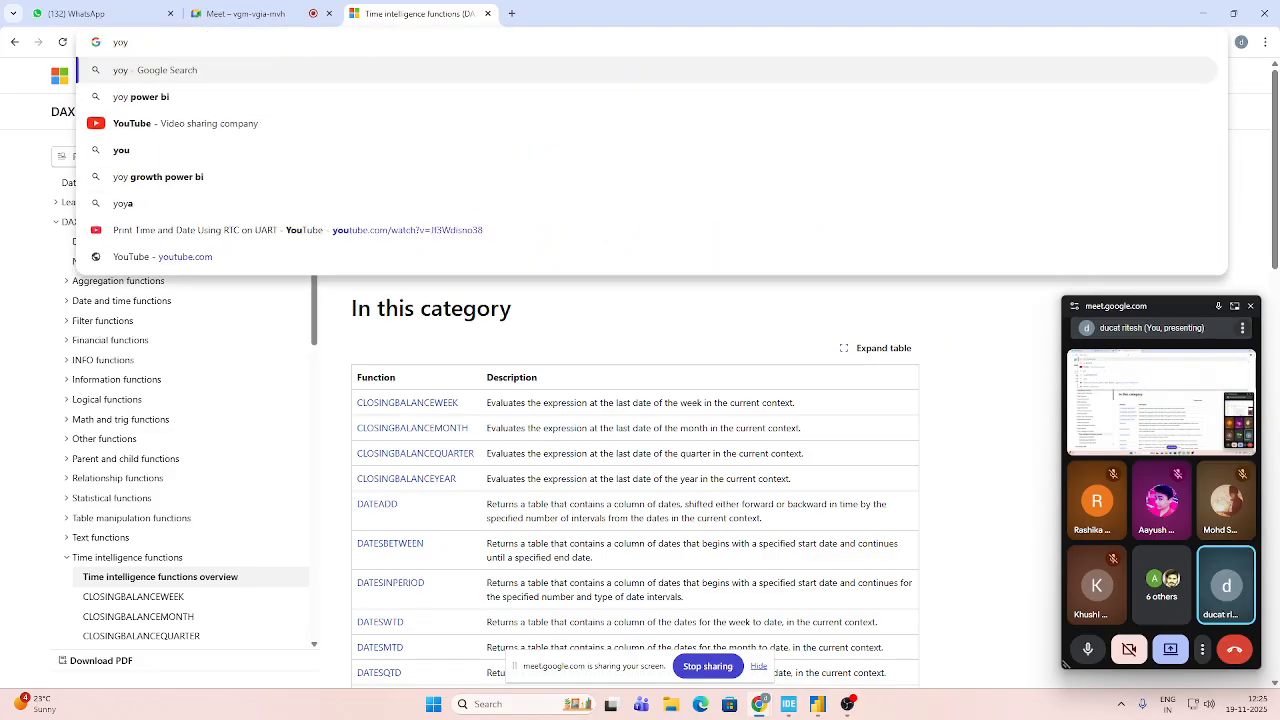
pyautogui.press('Down')
pyautogui.press('Return')
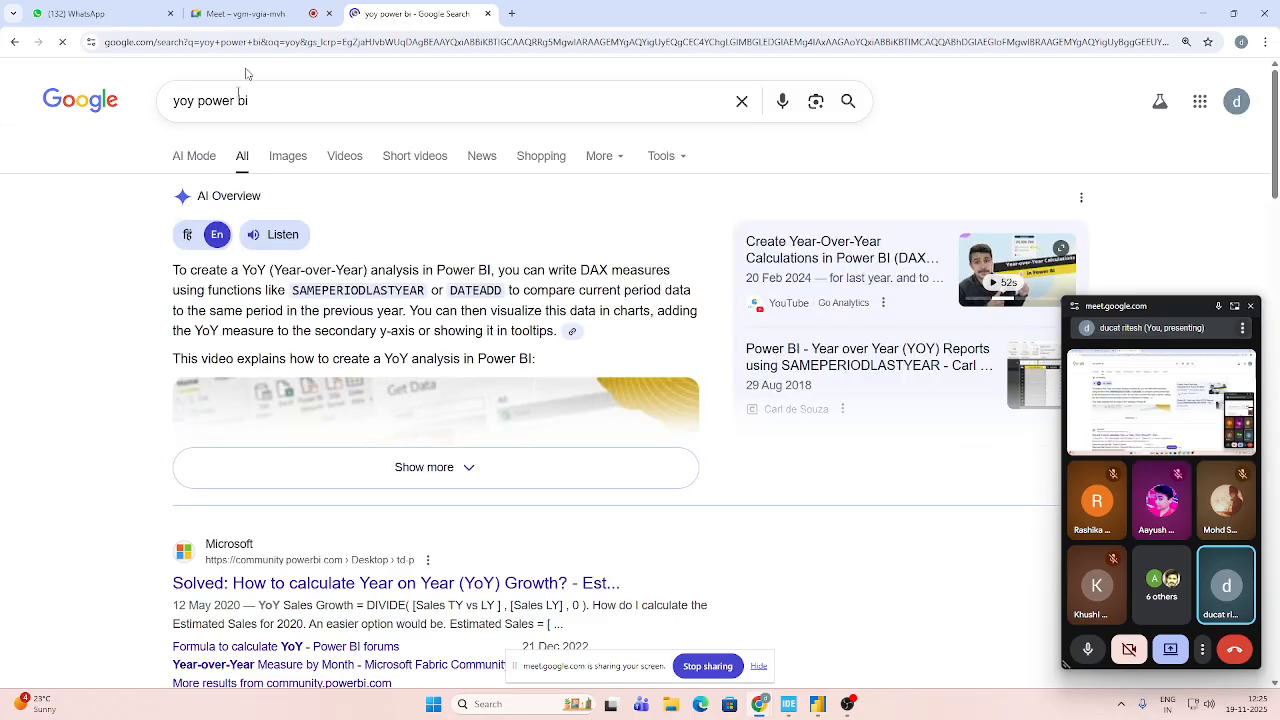
# Read the AI Overview on year-over-year analysis and expand it to its section on DAX for YoY calculations.
pyautogui.moveTo(370, 270); pyautogui.dragTo(487, 288)
pyautogui.click(546, 325)
pyautogui.scroll(-2, 546, 325)
pyautogui.scroll(-1, 545, 325)
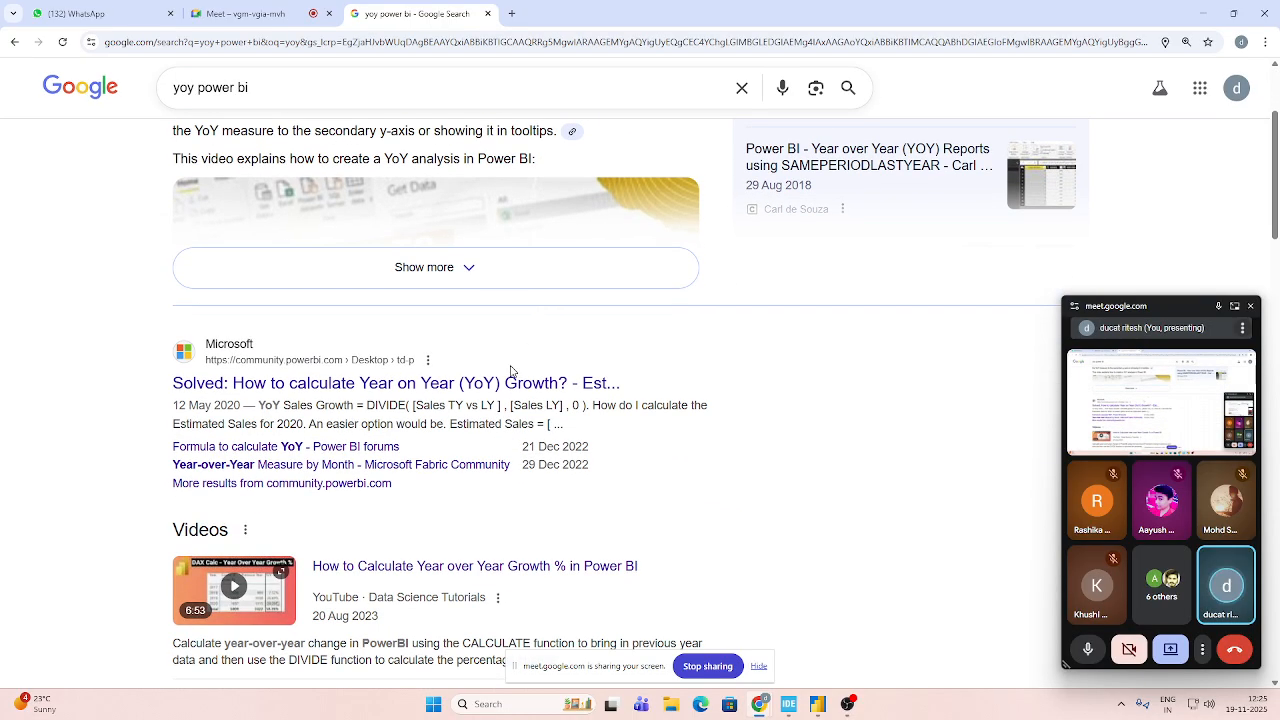
pyautogui.scroll(3, 512, 370)
pyautogui.click(438, 466)
pyautogui.scroll(-5, 509, 440)
pyautogui.scroll(-2, 509, 440)
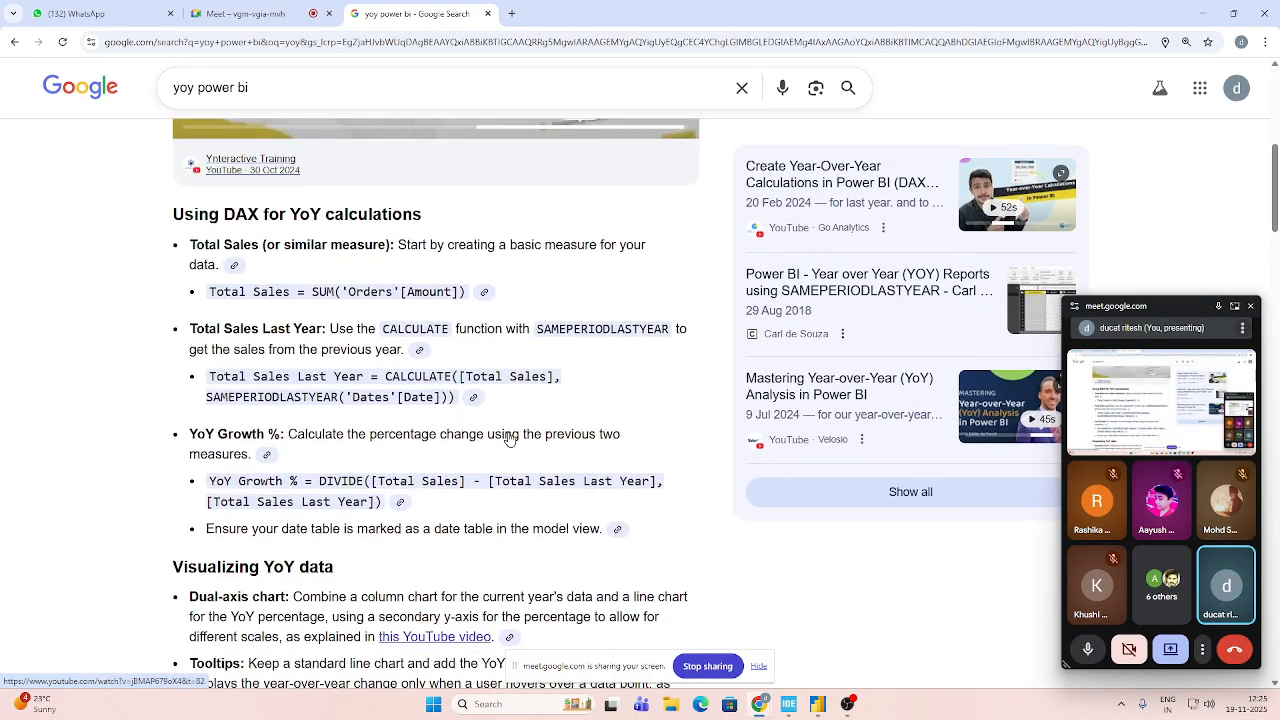
# Examine the YoY Growth % DIVIDE formula in the expanded overview, and switch back to the DAX report in Power BI.
pyautogui.scroll(-1, 418, 350)
pyautogui.scroll(-1, 496, 292)
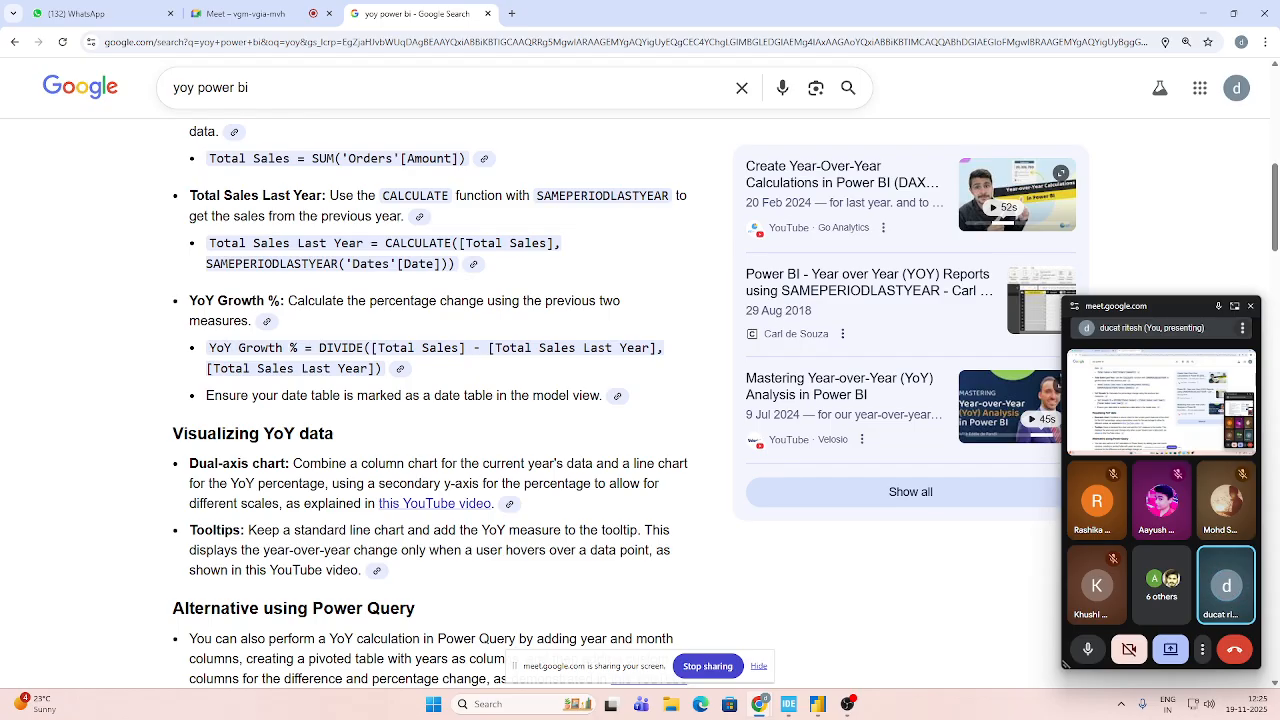
pyautogui.moveTo(209, 349); pyautogui.dragTo(297, 349)
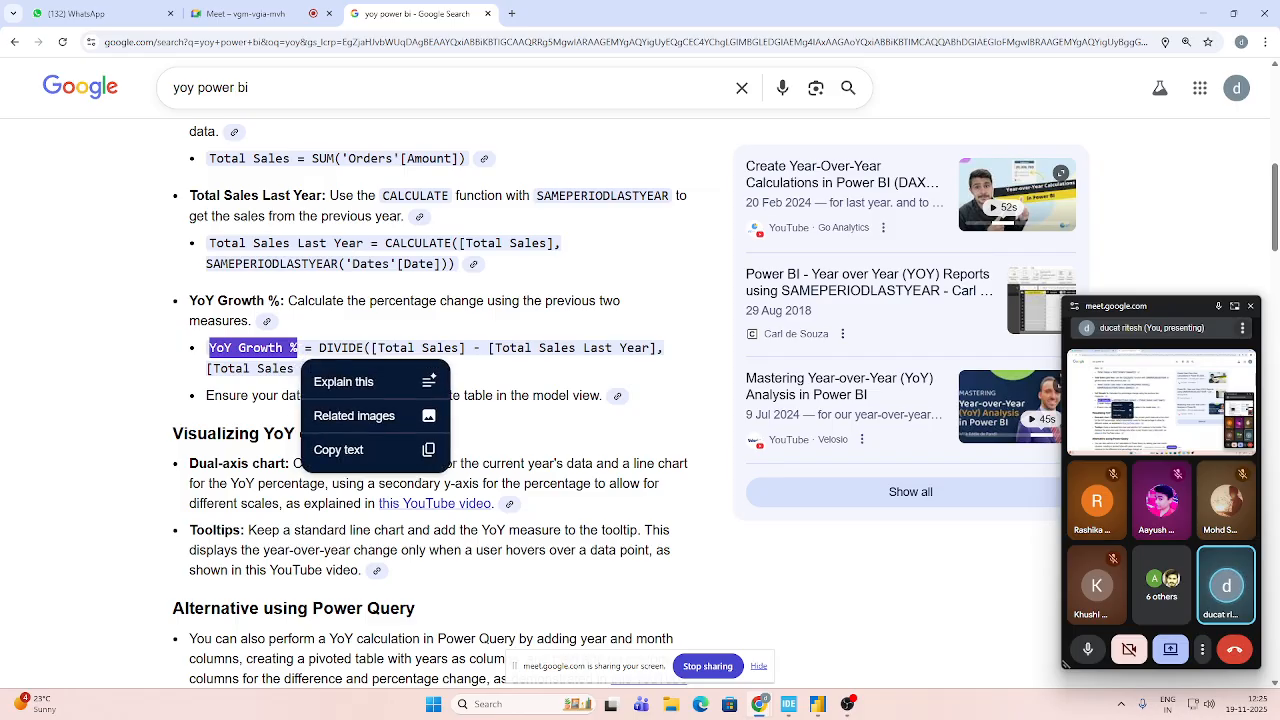
pyautogui.click(297, 349)
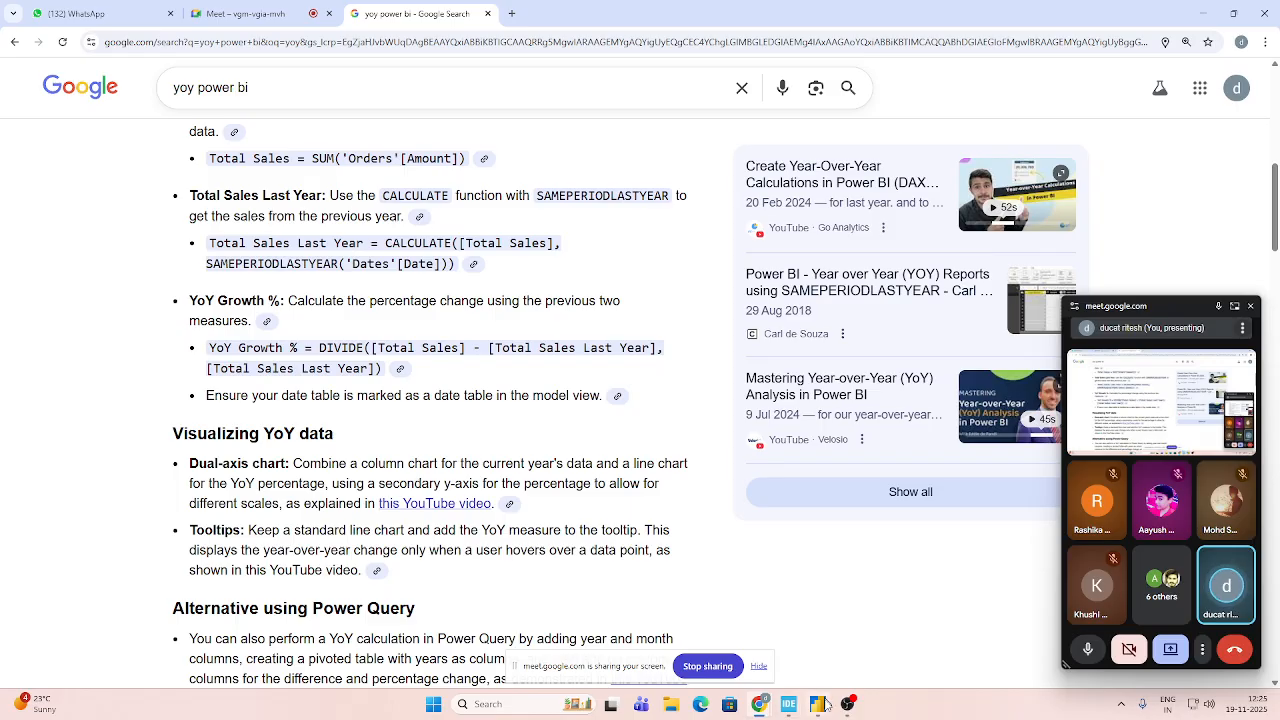
pyautogui.moveTo(826, 705)
pyautogui.click(785, 635)
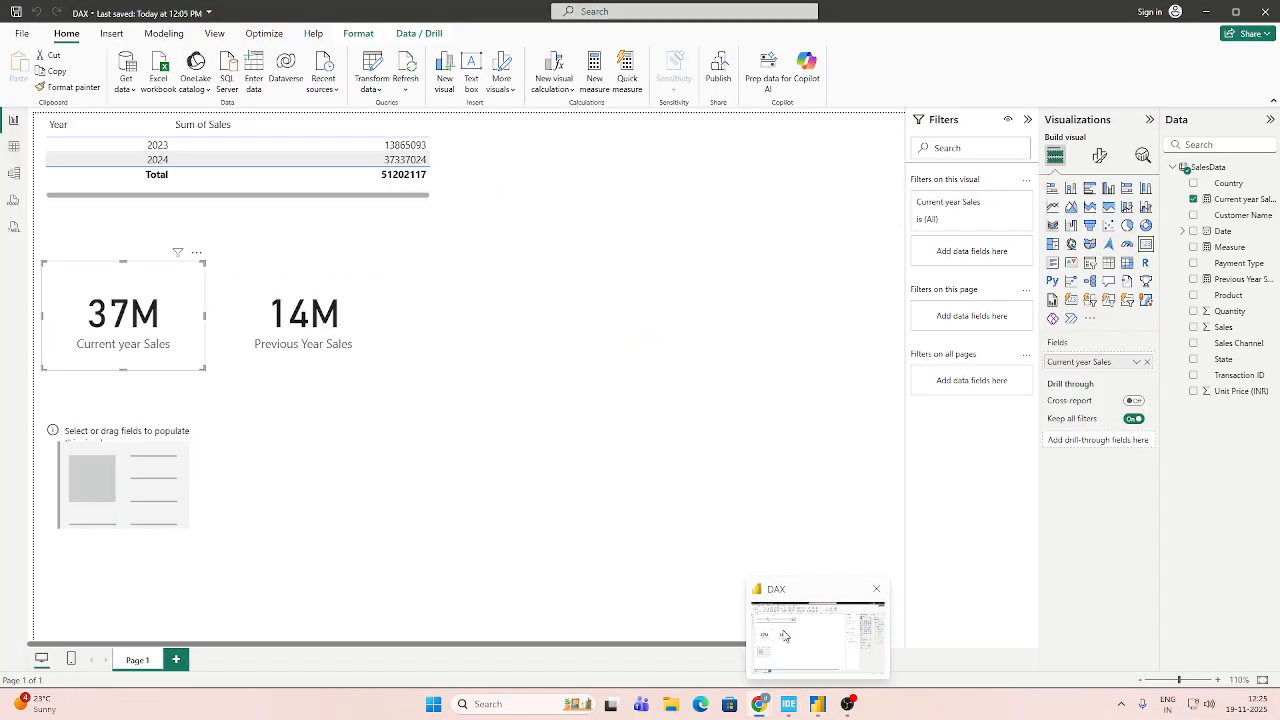
# Review the current and previous year sales cards, and switch to Chrome to examine each part of the YoY Growth % DIVIDE formula.
pyautogui.click(318, 333)
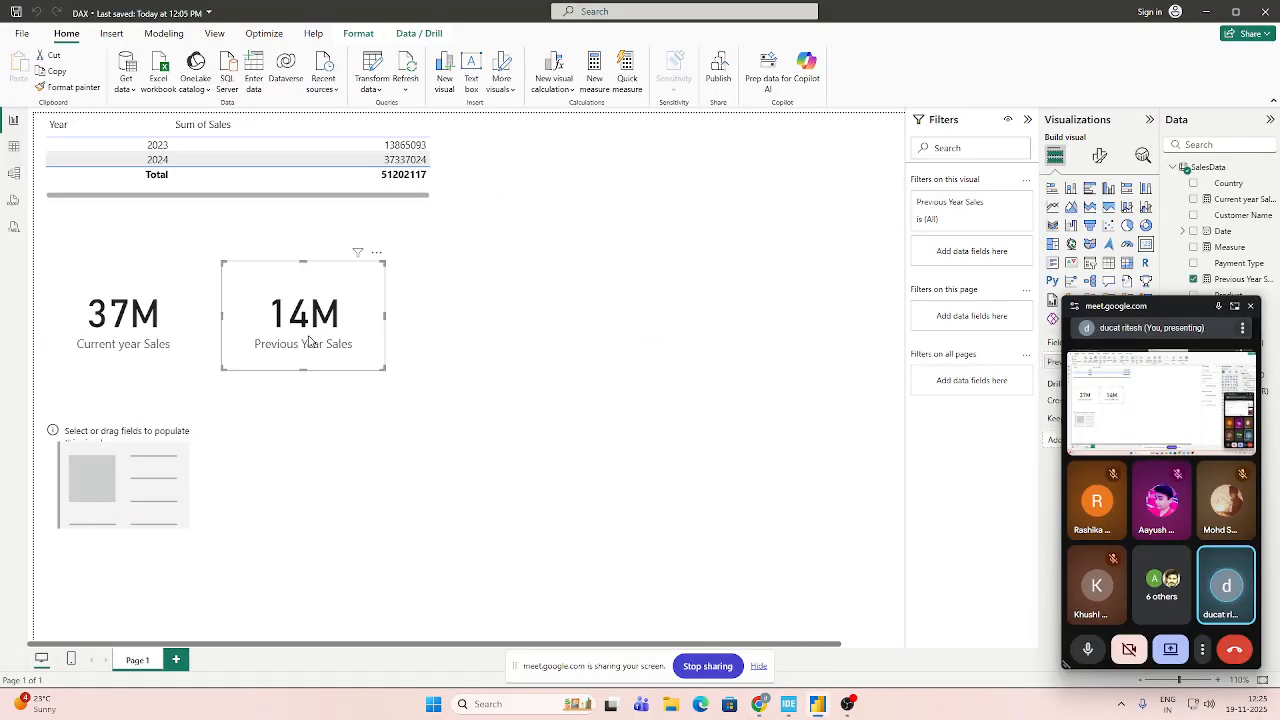
pyautogui.click(172, 340)
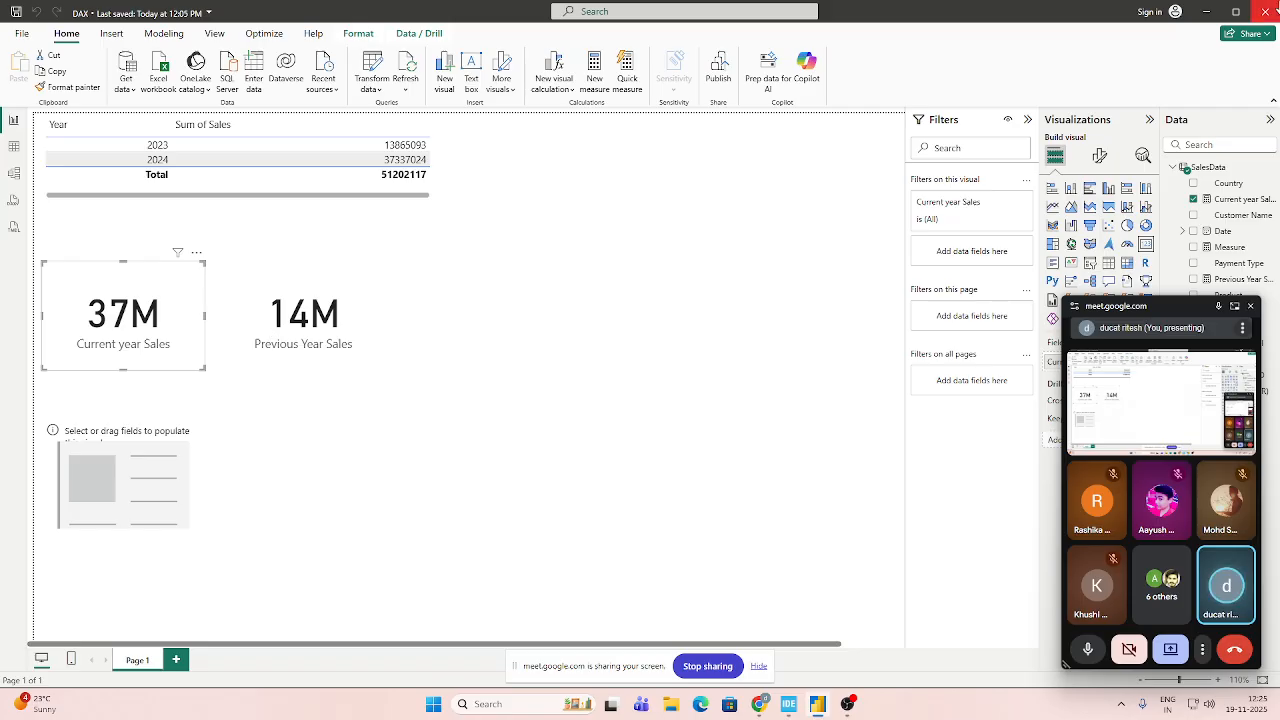
pyautogui.click(1205, 14)
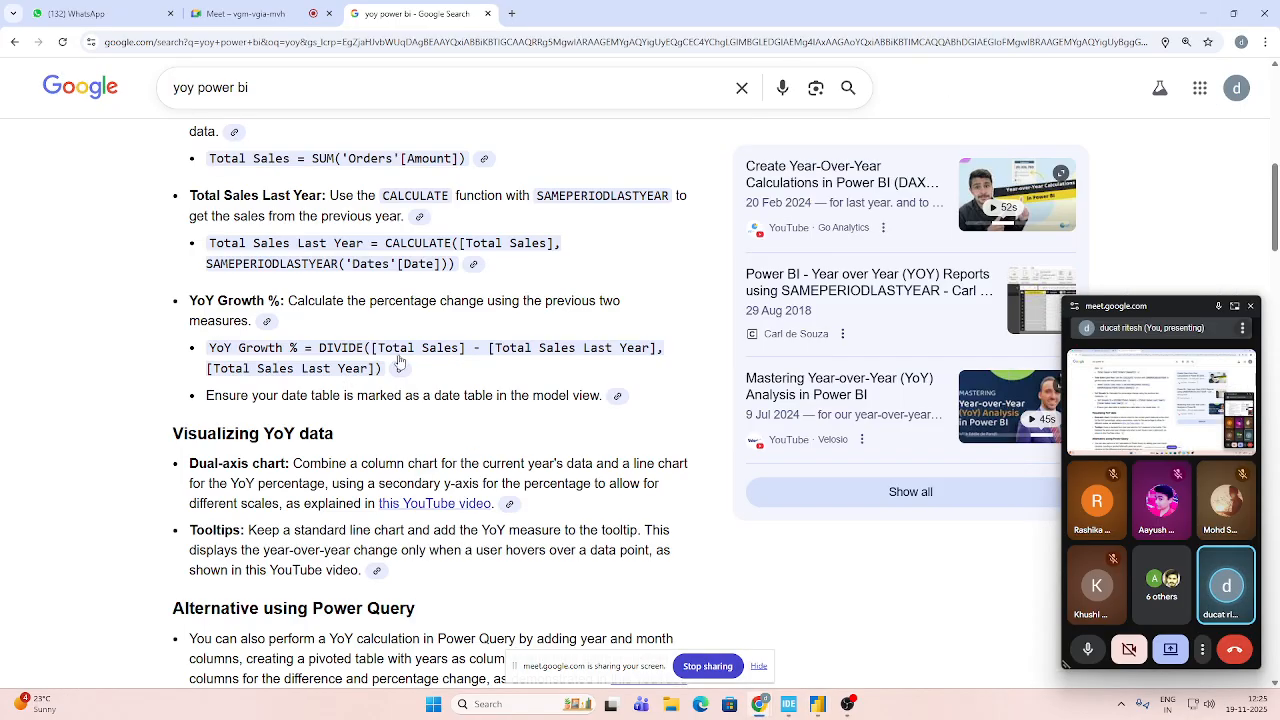
pyautogui.moveTo(370, 347); pyautogui.dragTo(664, 348)
pyautogui.click(495, 347)
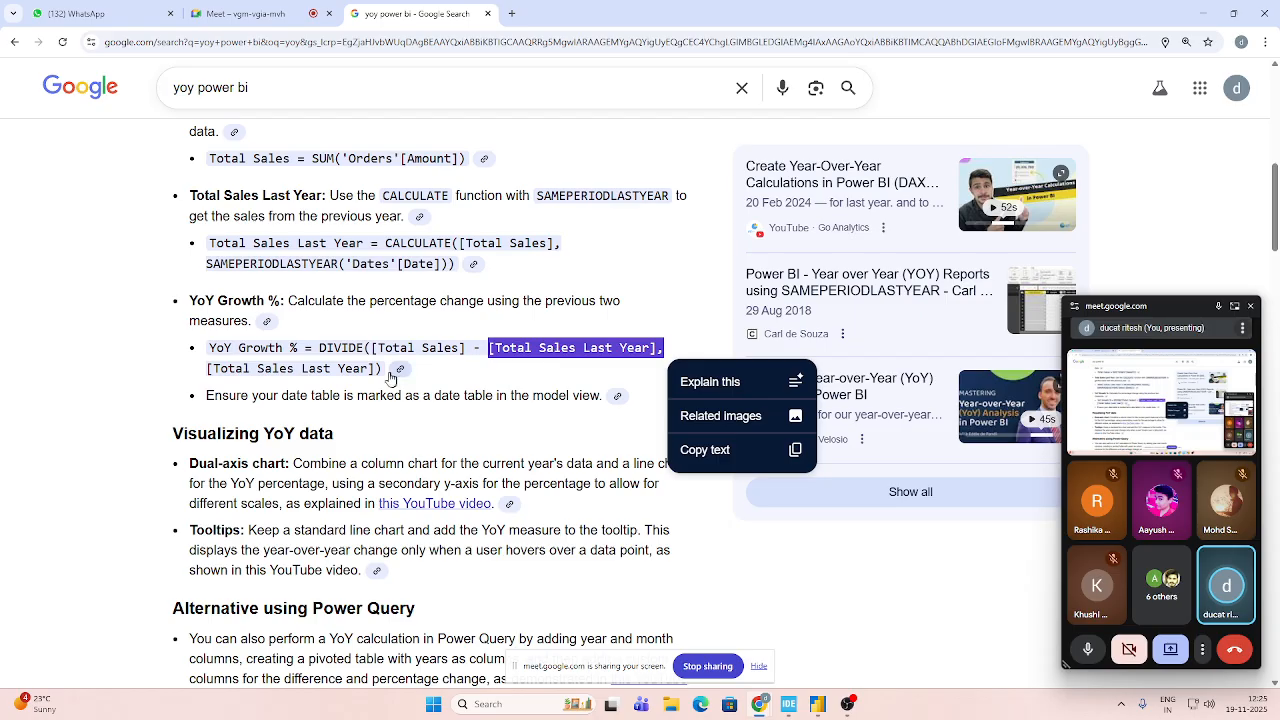
pyautogui.click(513, 370)
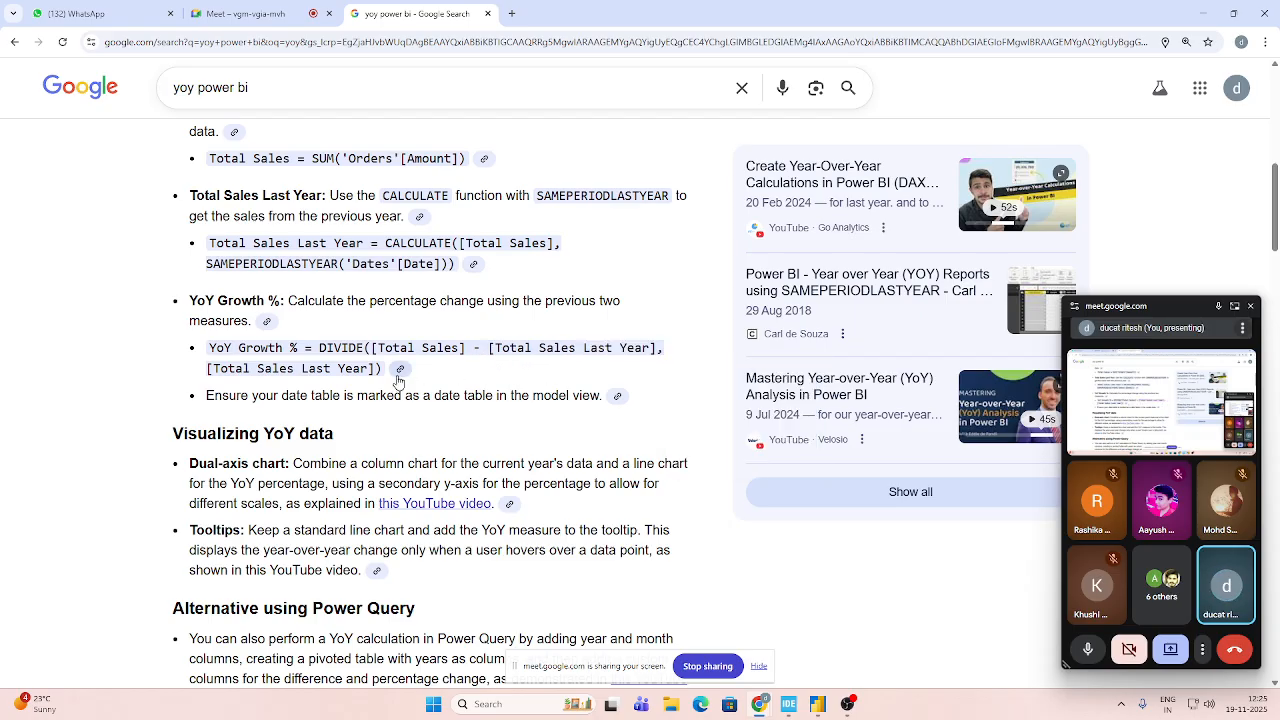
pyautogui.moveTo(207, 372); pyautogui.dragTo(383, 383)
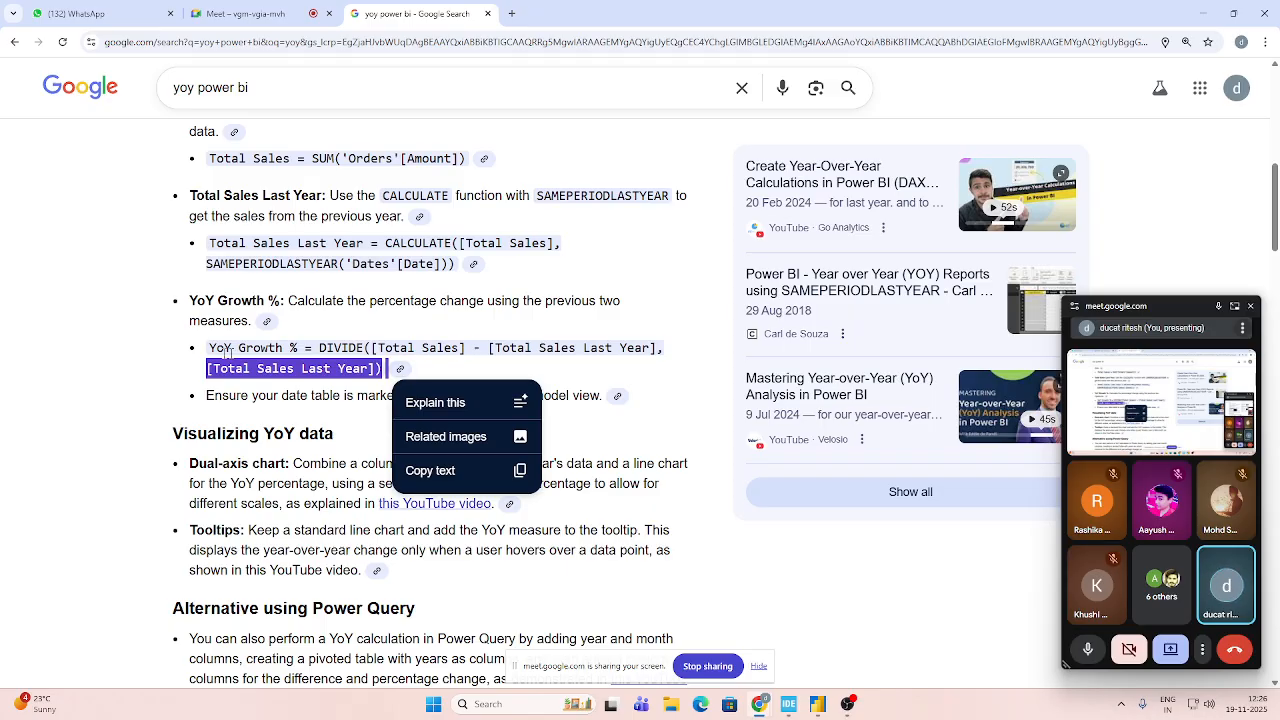
pyautogui.moveTo(210, 349); pyautogui.dragTo(298, 349)
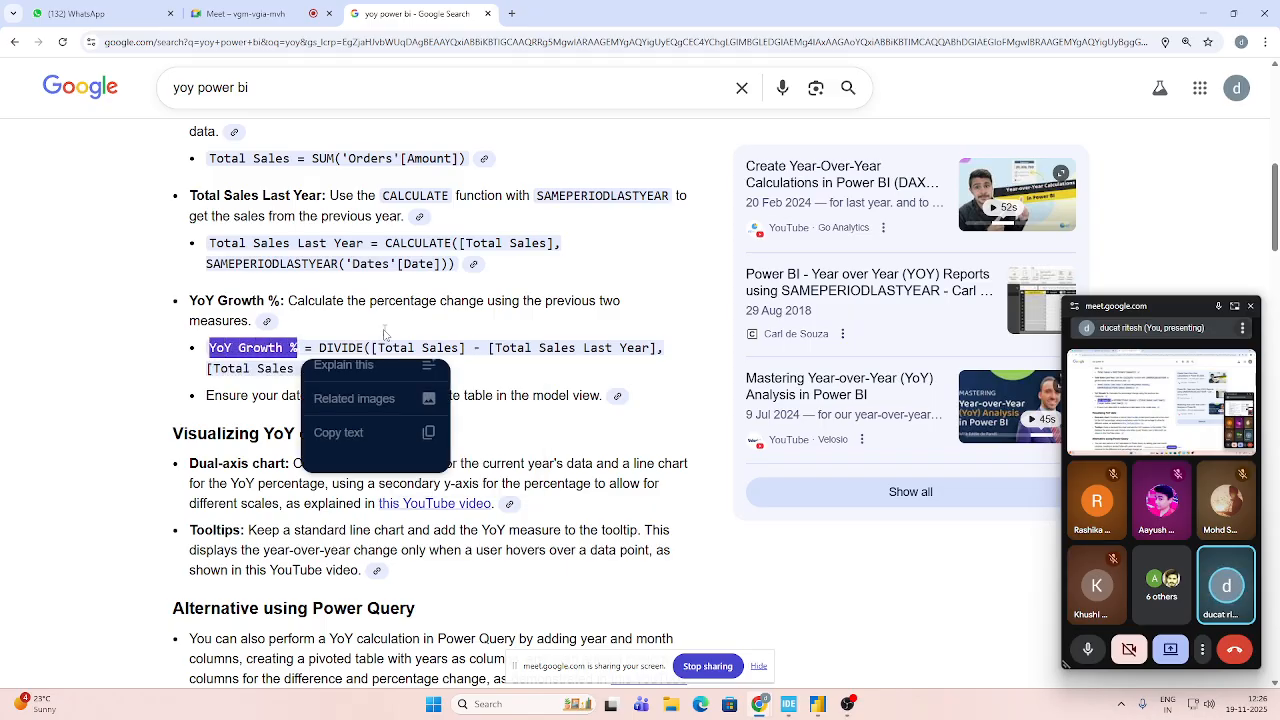
# Switch back to the DAX report in Power BI and create a new measure named YOY% in the SalesData table.
pyautogui.click(1210, 12)
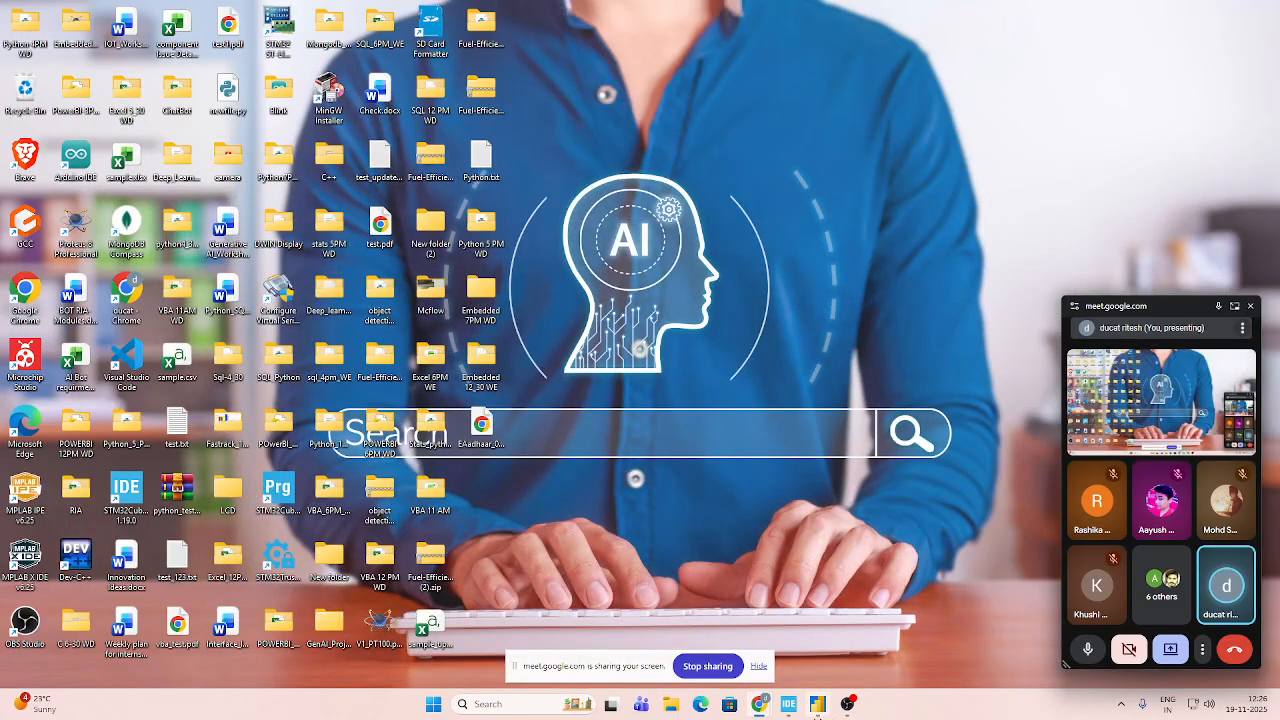
pyautogui.click(818, 705)
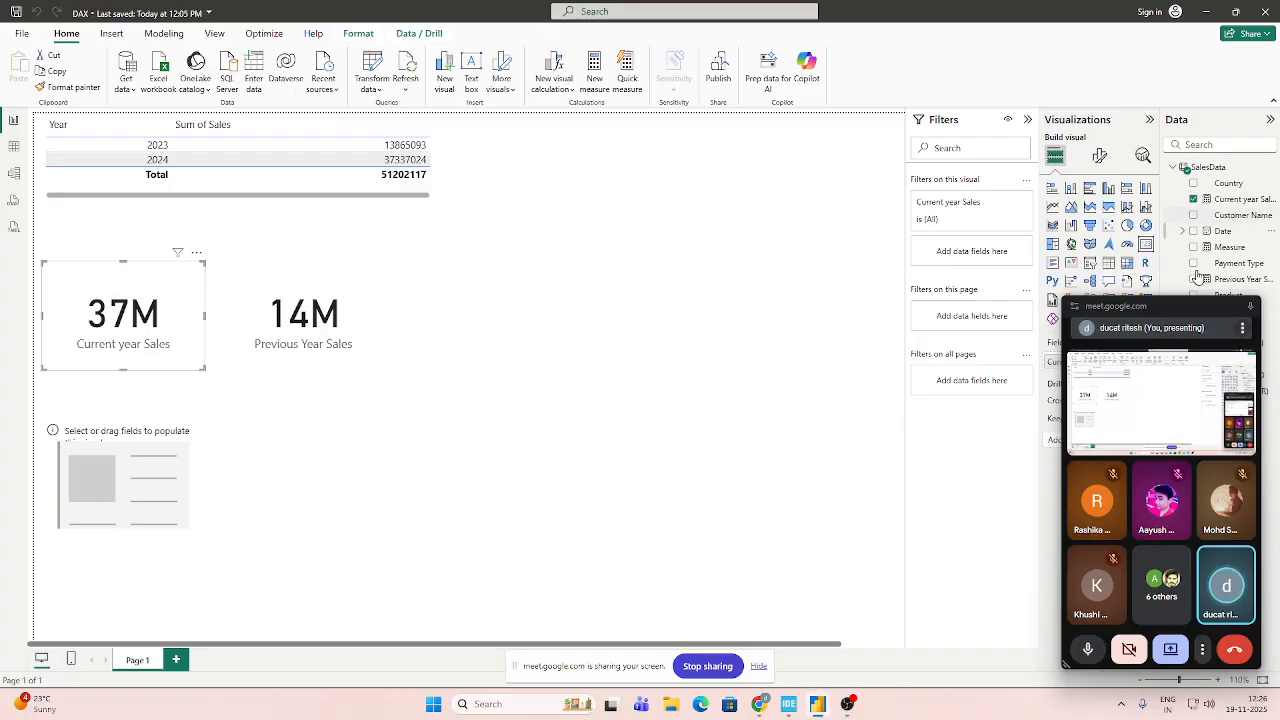
pyautogui.click(1190, 172)
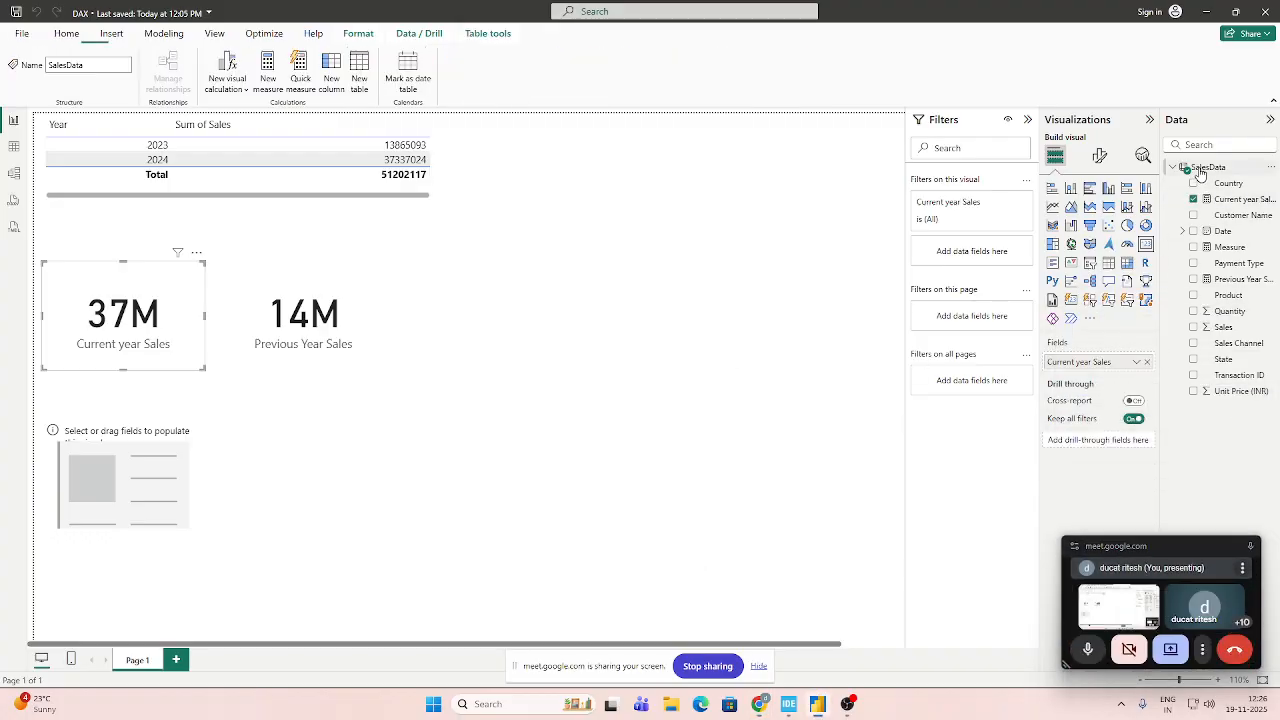
pyautogui.click(267, 70)
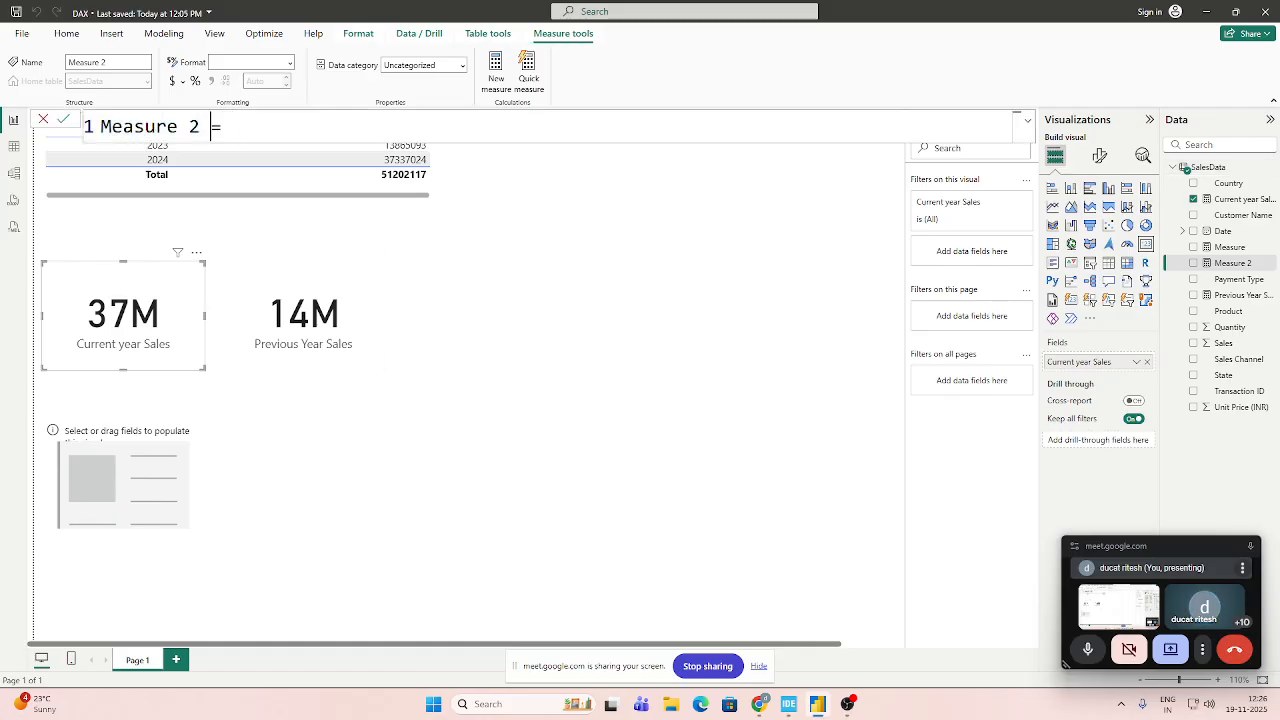
pyautogui.hotkey('shift', 'Home')
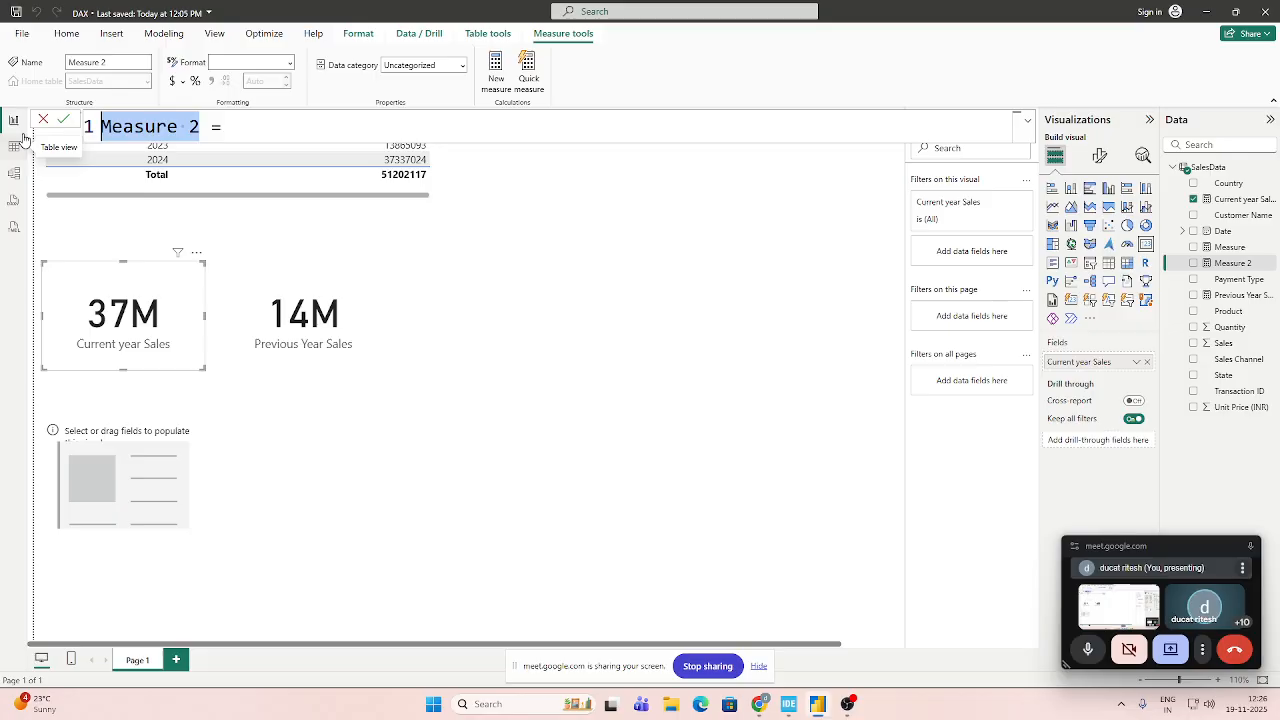
pyautogui.write('YOY')
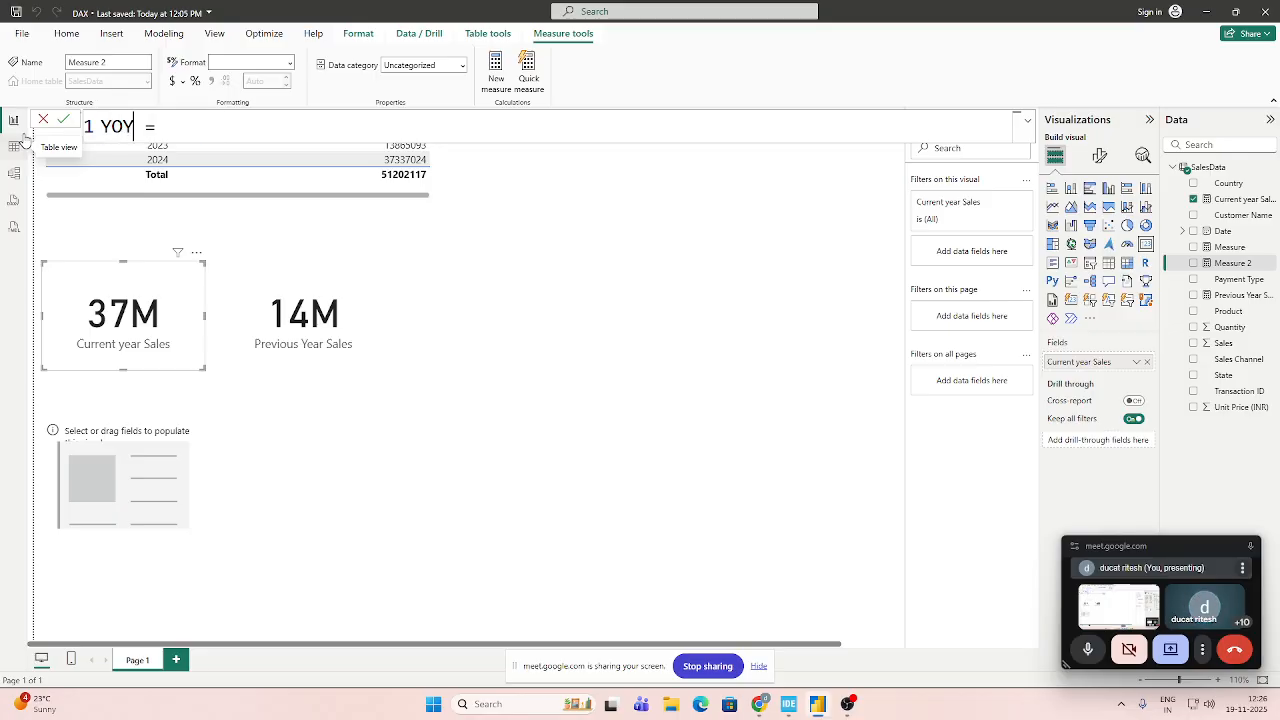
pyautogui.write('%')
pyautogui.write(' = CA')
# Begin the YOY% formula with DIVIDE, using [Current year Sales]-[Previous Year Sales] as the numerator.
pyautogui.press('BackSpace')
pyautogui.press('BackSpace')
pyautogui.write('DIVI')
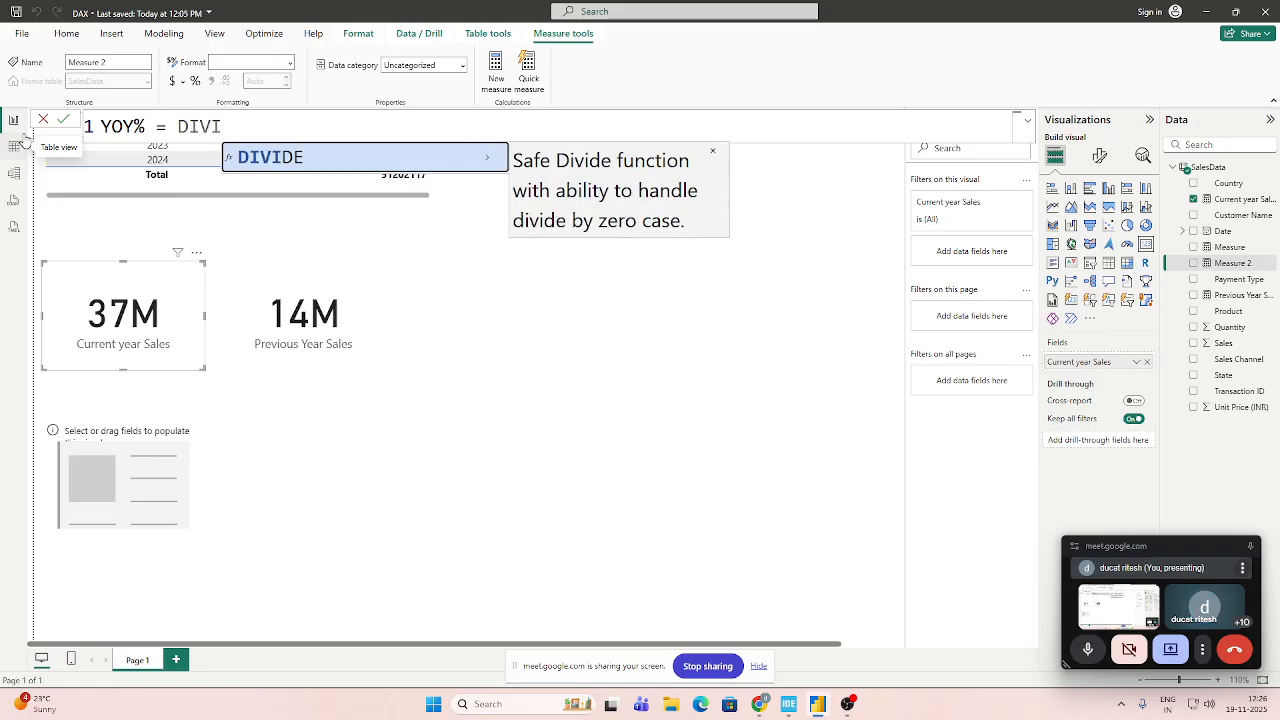
pyautogui.press('Tab')
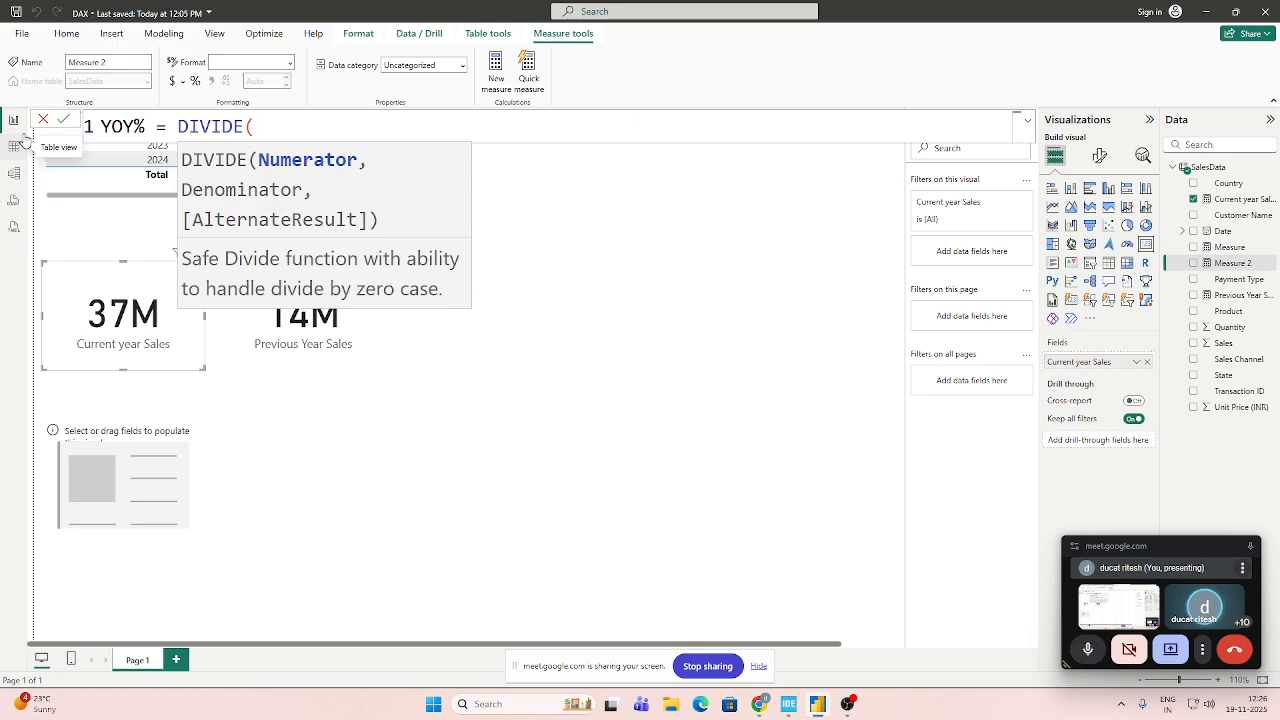
pyautogui.write('T')
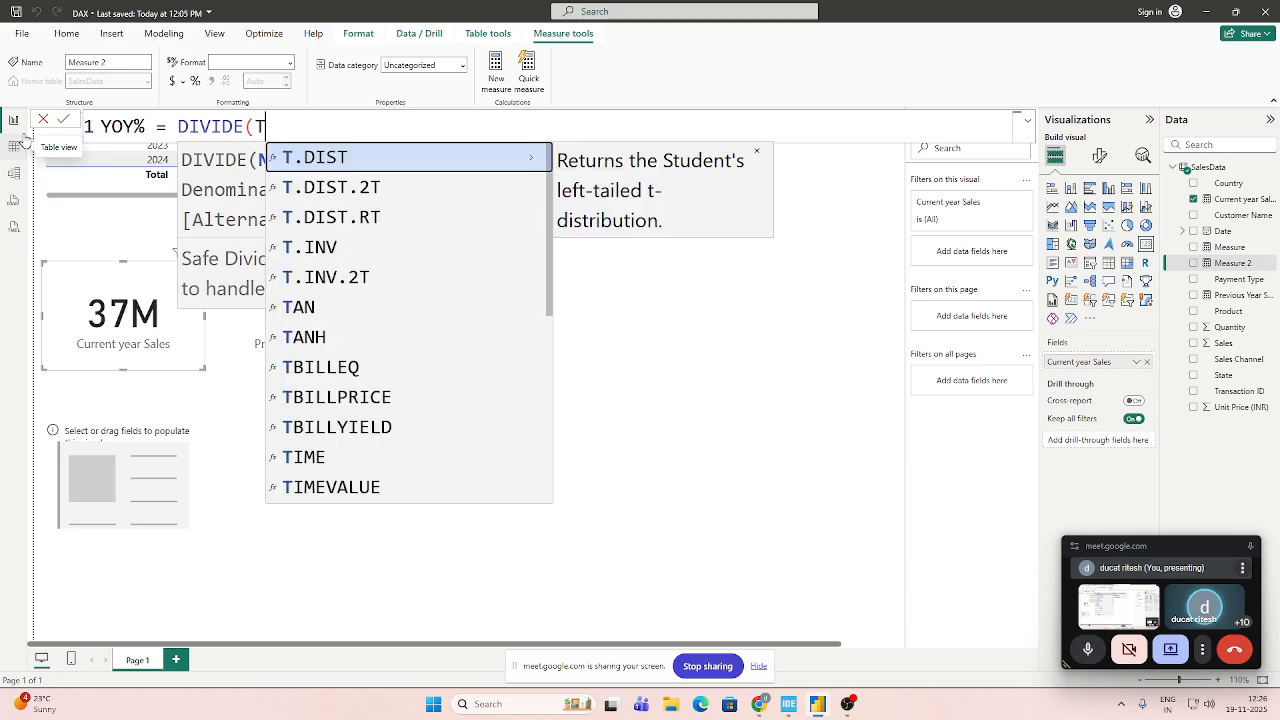
pyautogui.press('BackSpace')
pyautogui.write('cur')
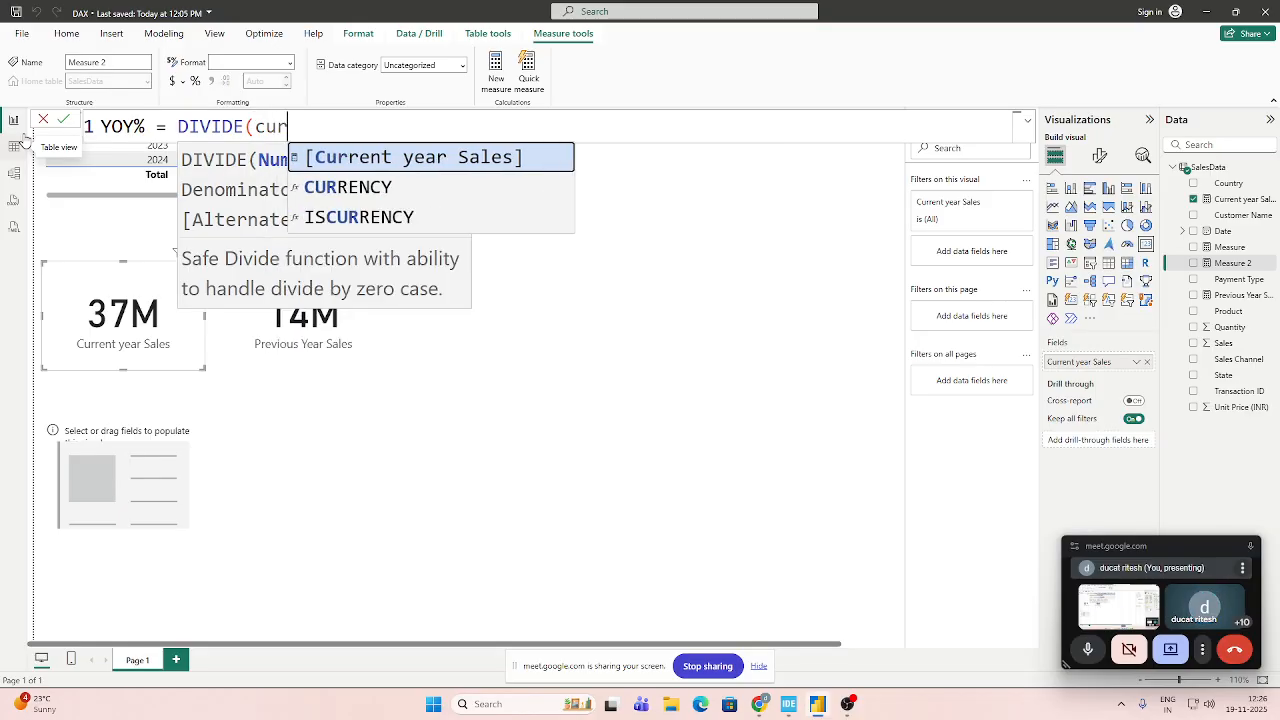
pyautogui.press('Tab')
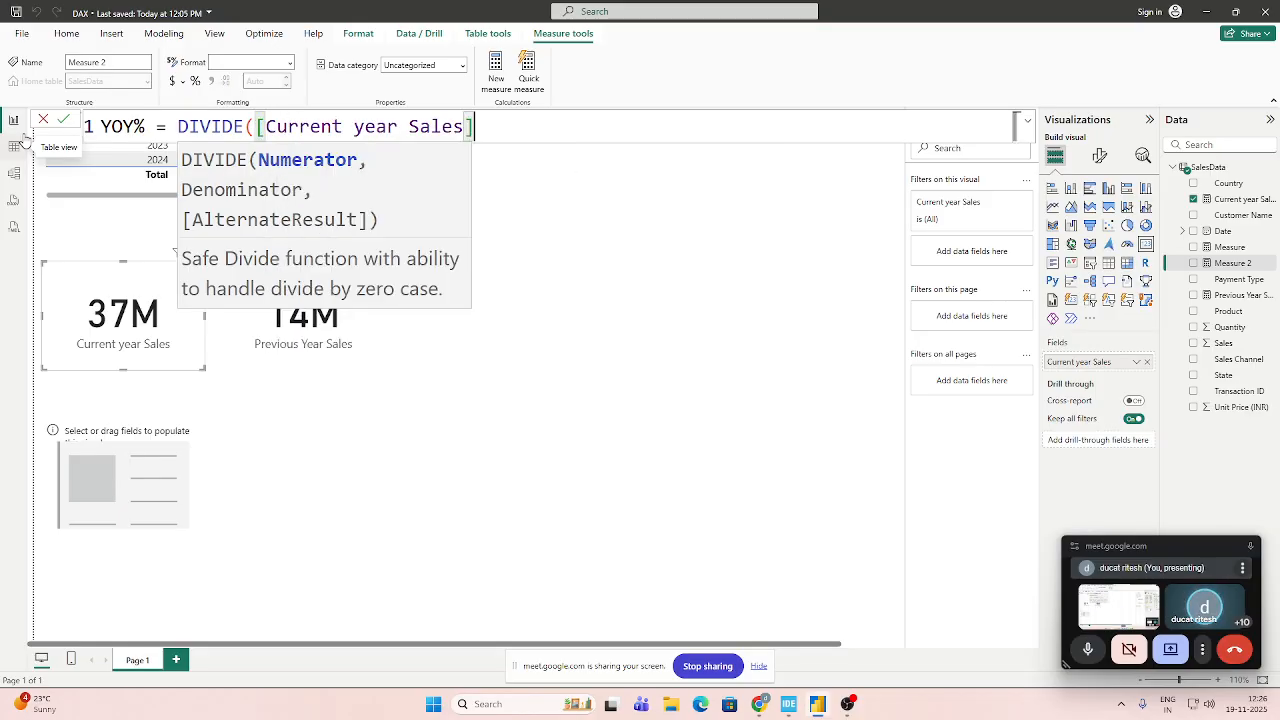
pyautogui.write('-')
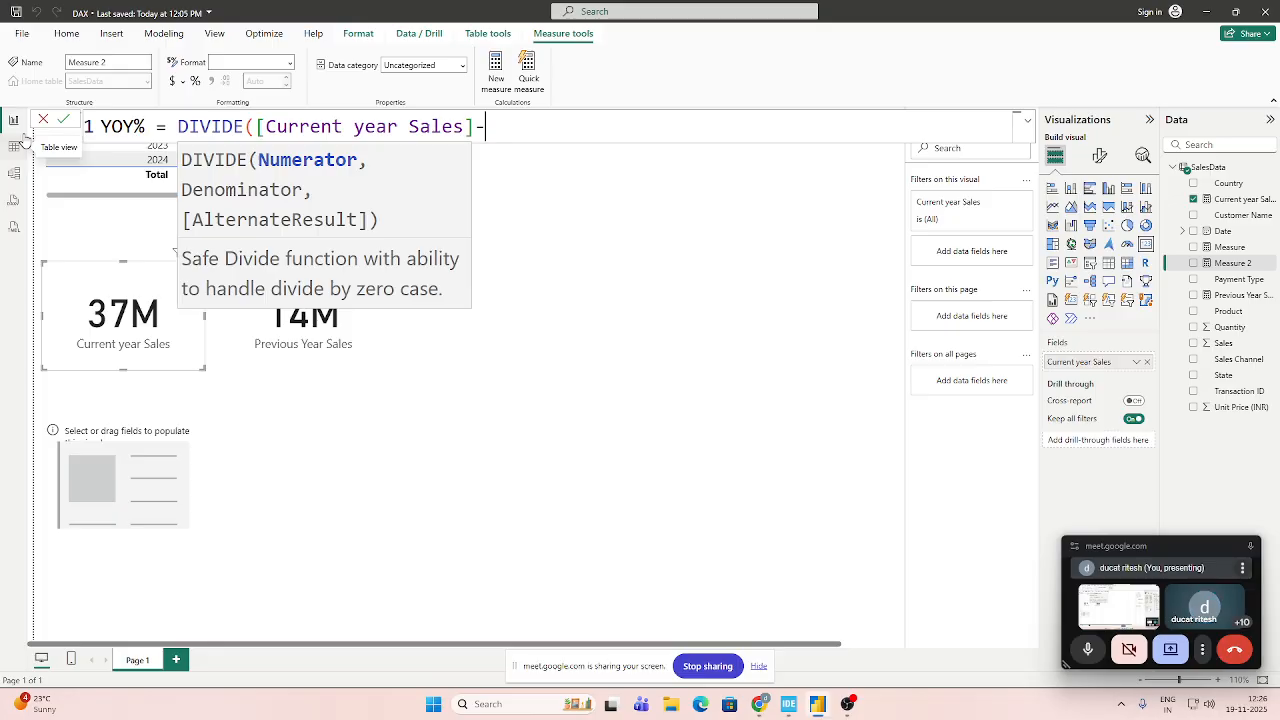
pyautogui.write('pre')
pyautogui.press('Tab')
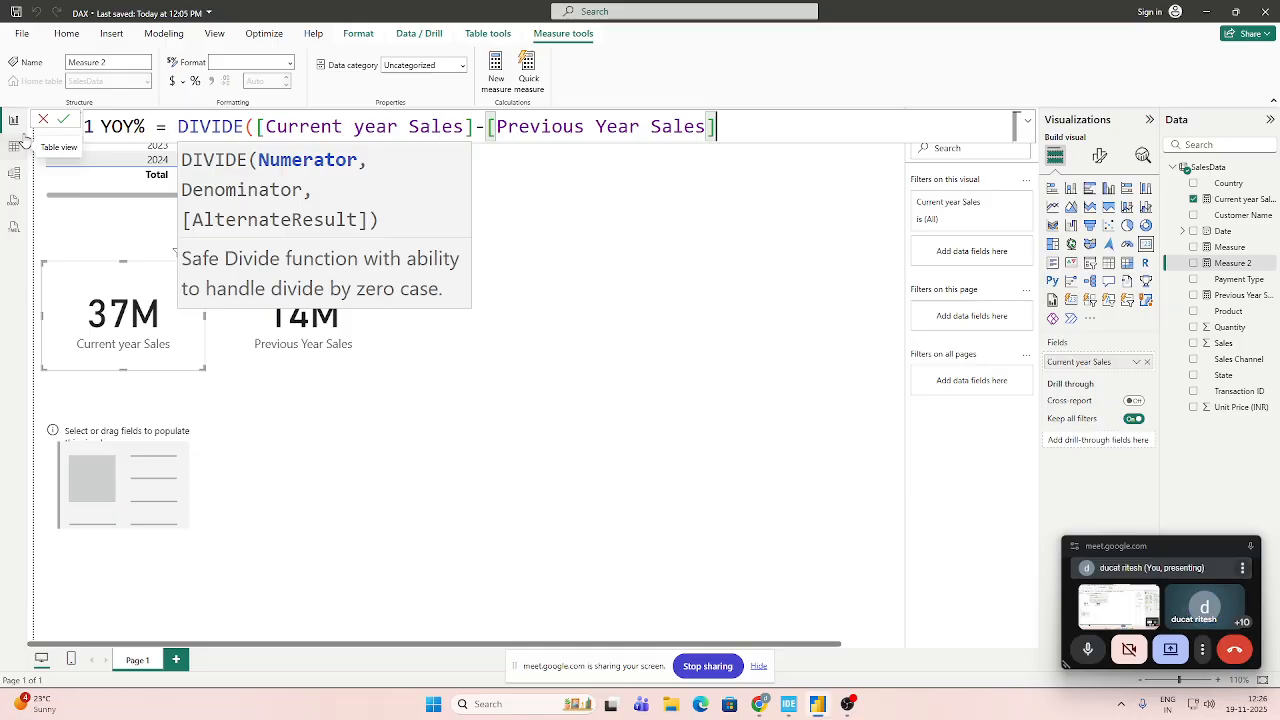
# Complete the YOY% formula with [Previous Year Sales] as the denominator and commit the measure.
pyautogui.write(',')
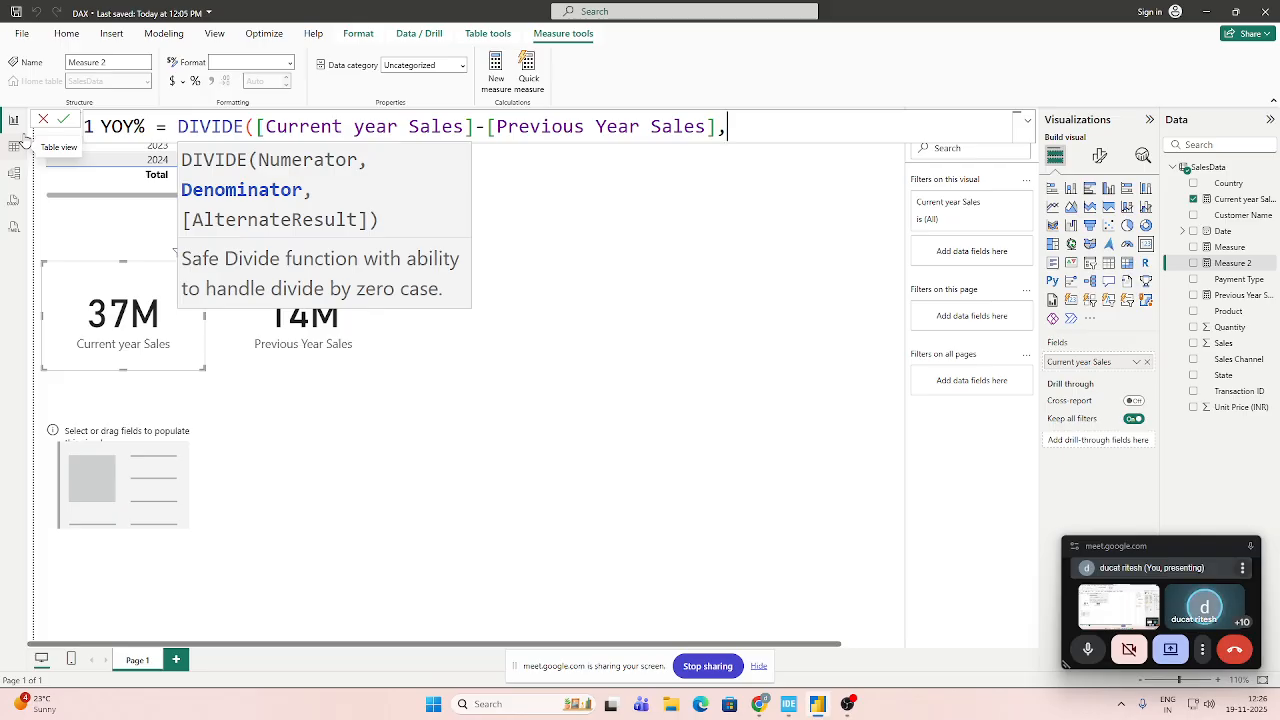
pyautogui.write('pre')
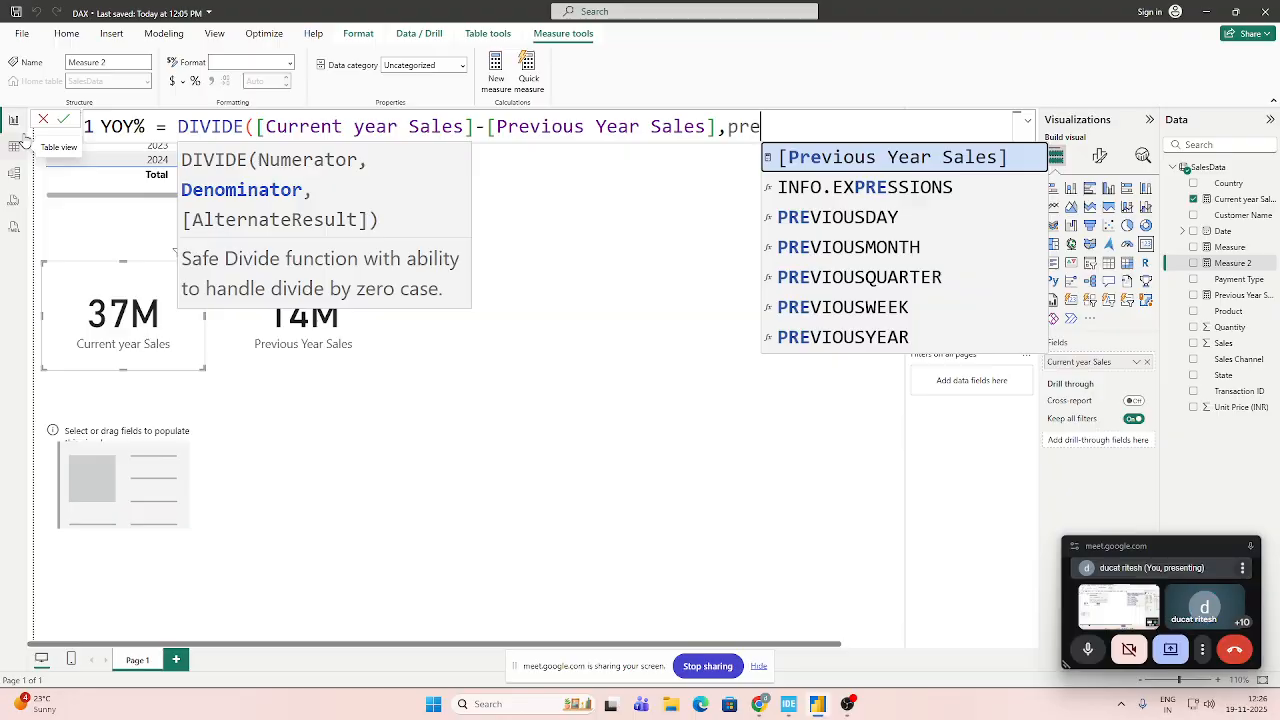
pyautogui.press('Tab')
pyautogui.write(')')
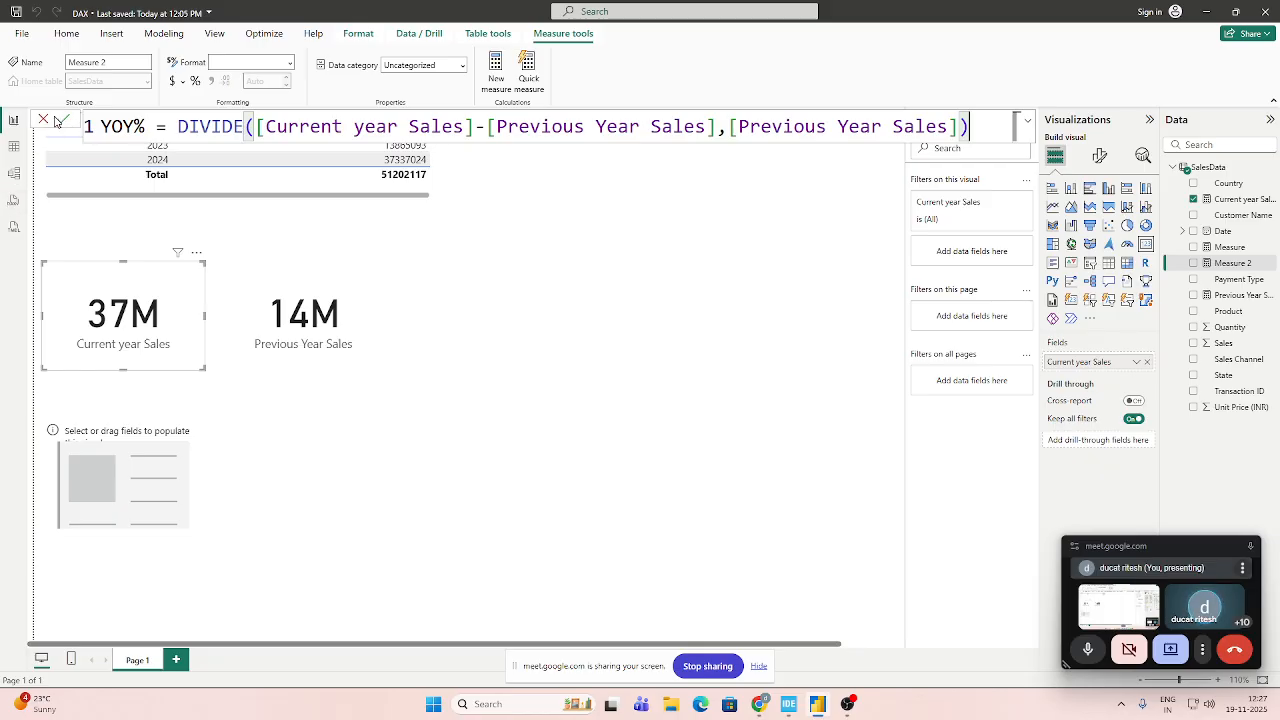
pyautogui.click(67, 121)
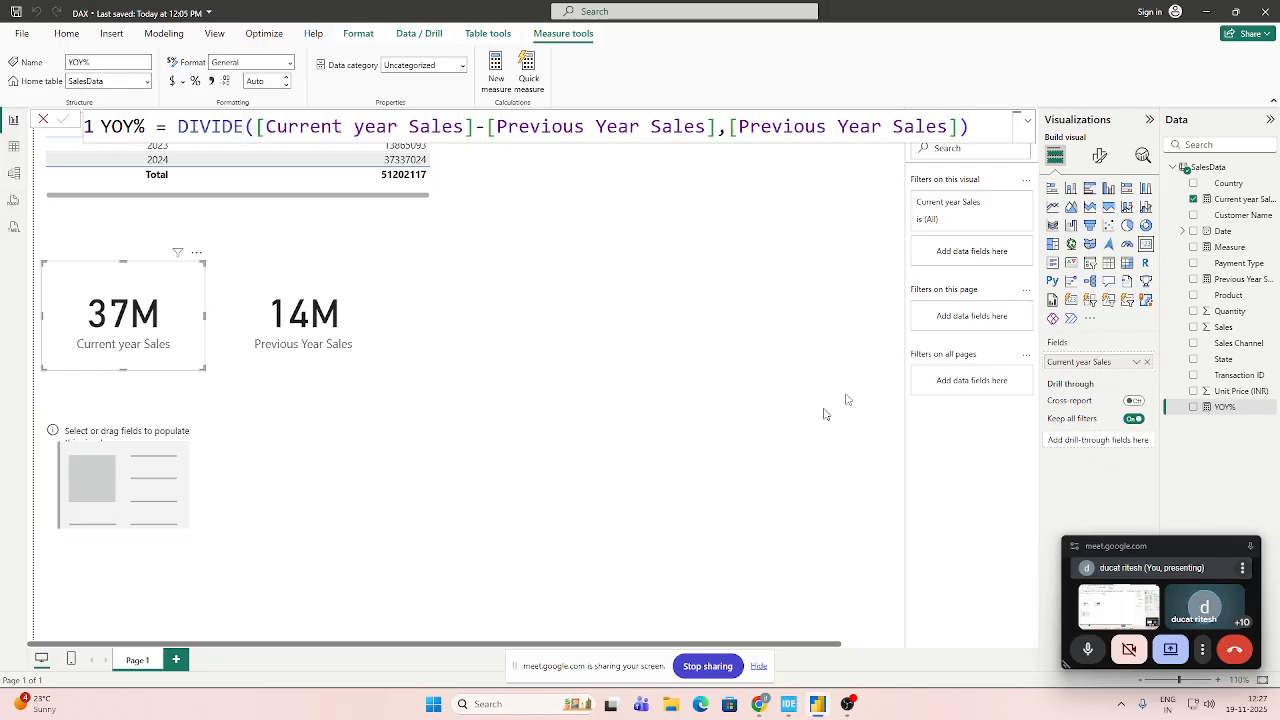
# Show the YOY% measure in the empty card below the sales cards and widen that card slightly.
pyautogui.click(543, 449)
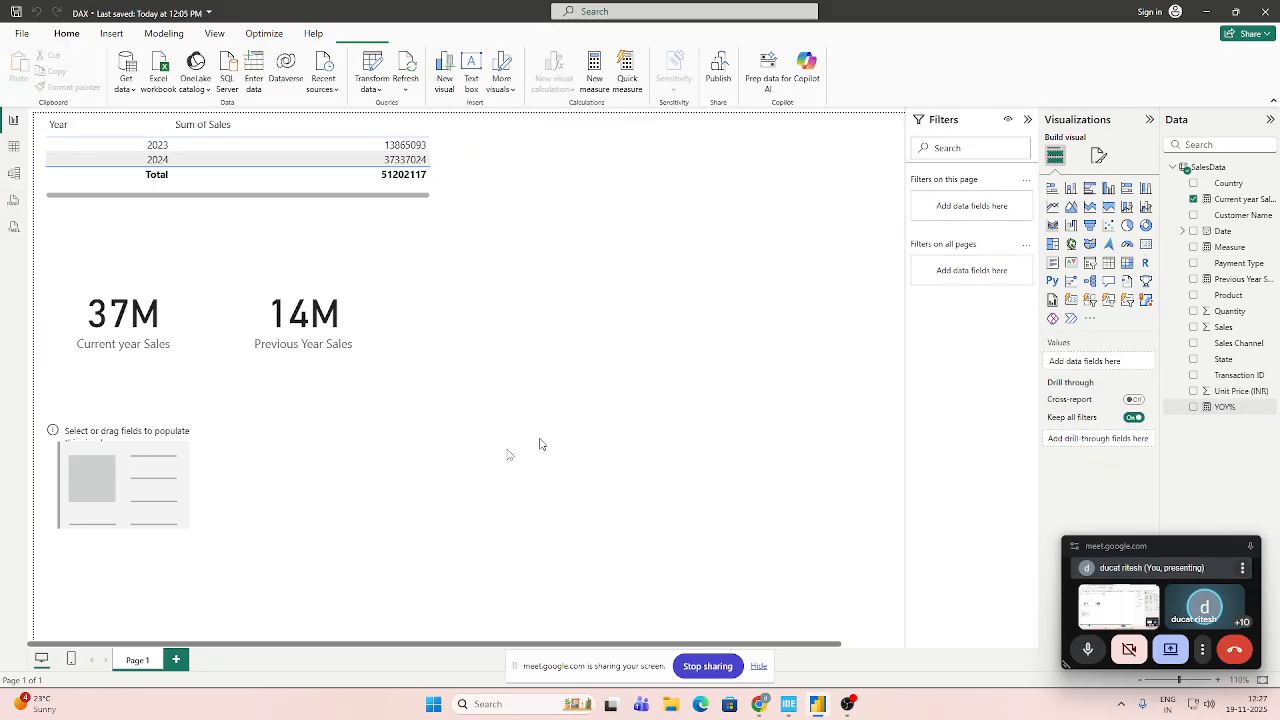
pyautogui.click(101, 495)
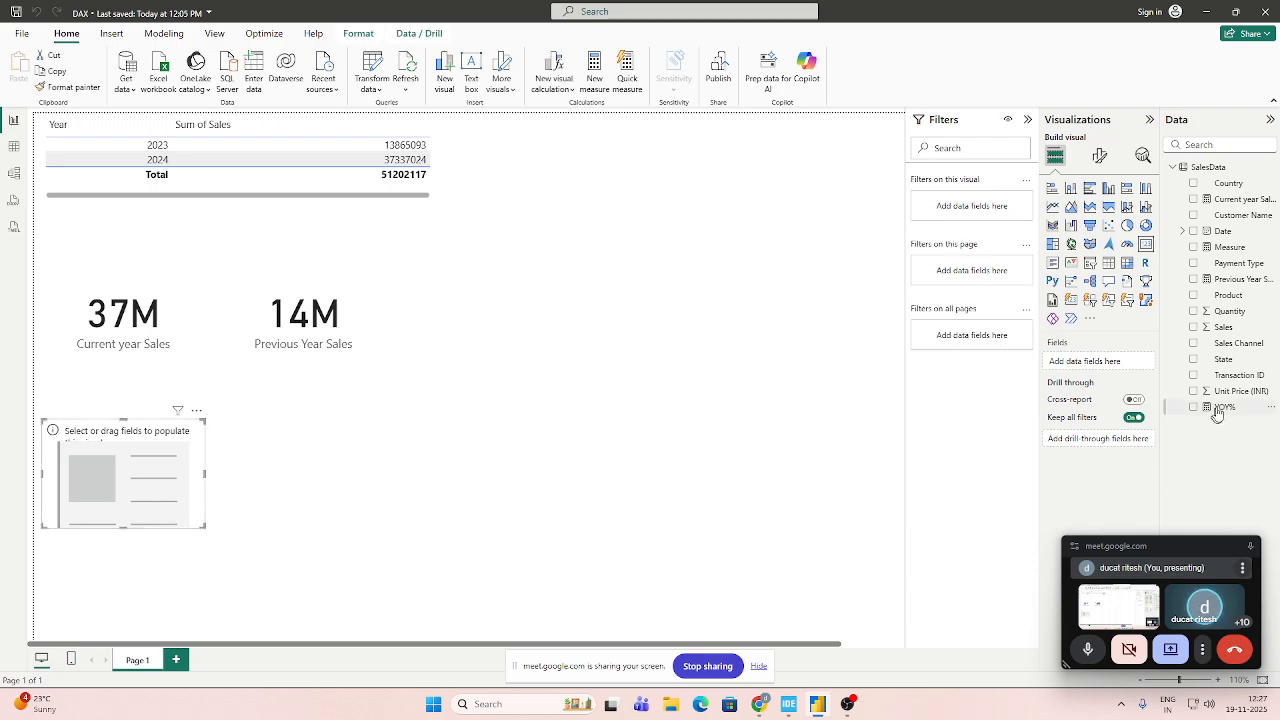
pyautogui.moveTo(1214, 408); pyautogui.dragTo(1080, 366)
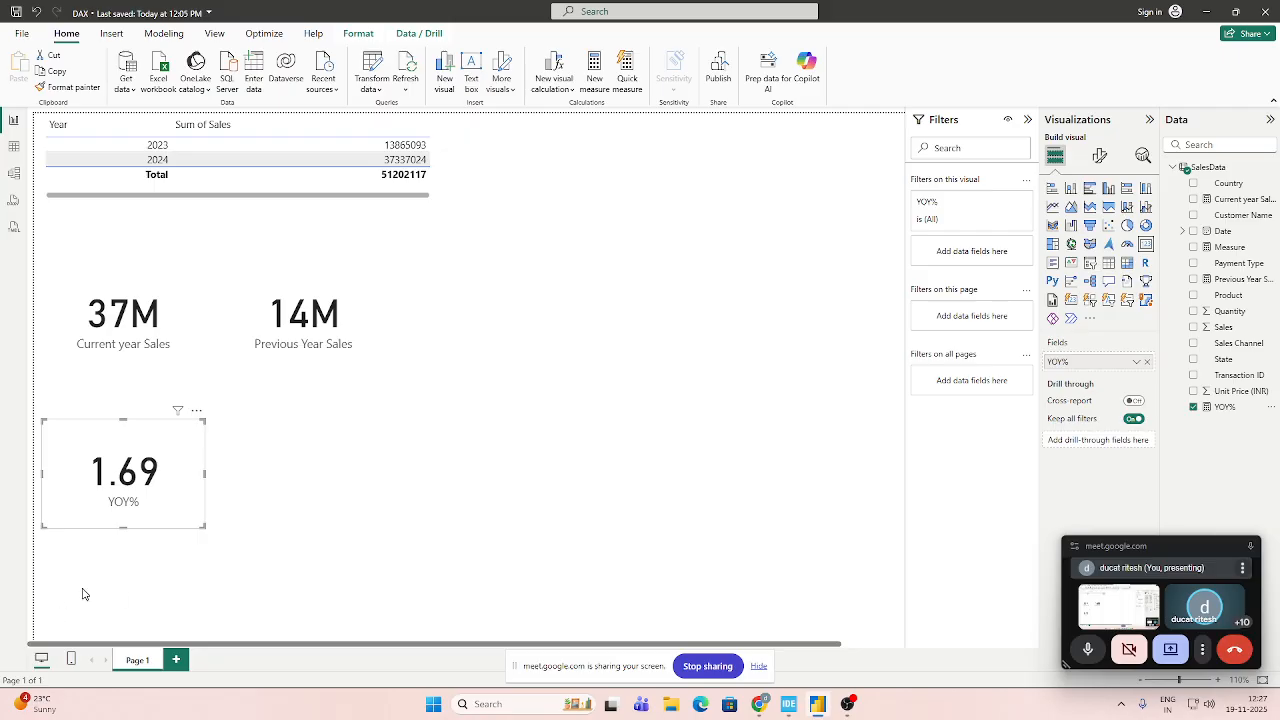
pyautogui.moveTo(205, 476); pyautogui.dragTo(238, 478)
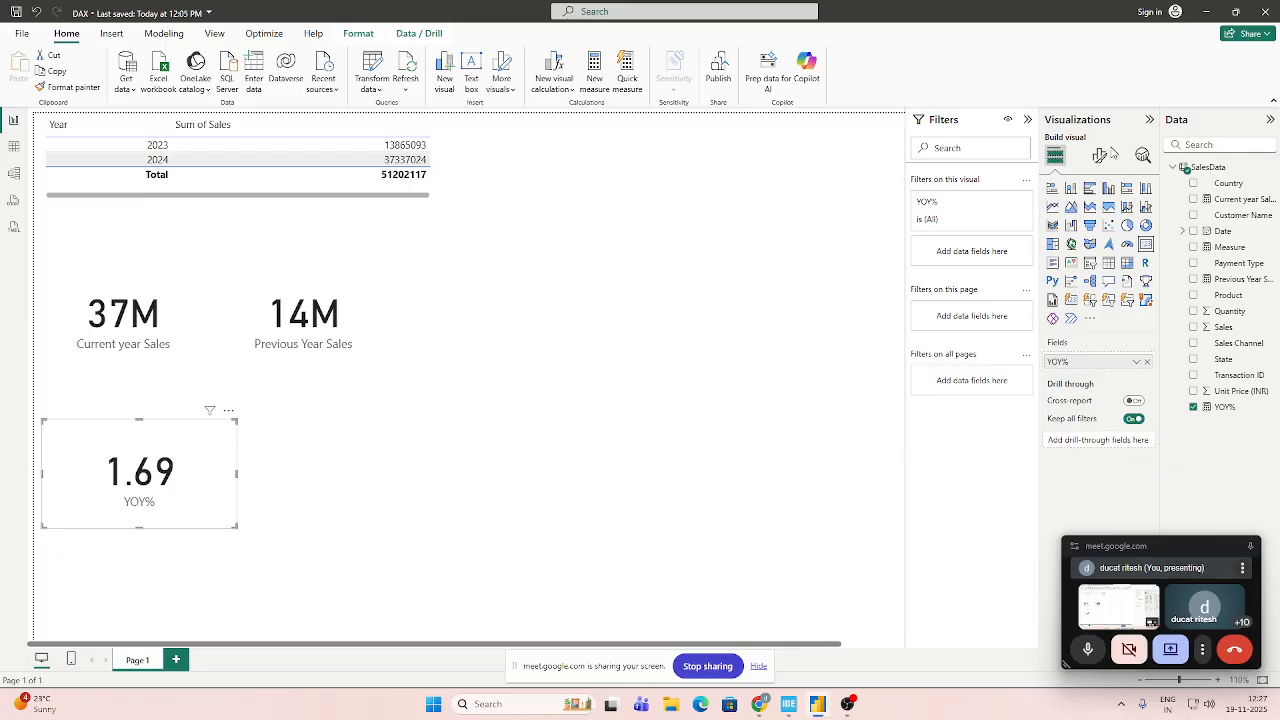
# Set the data format of the YOY% card to Percentage.
pyautogui.click(1098, 158)
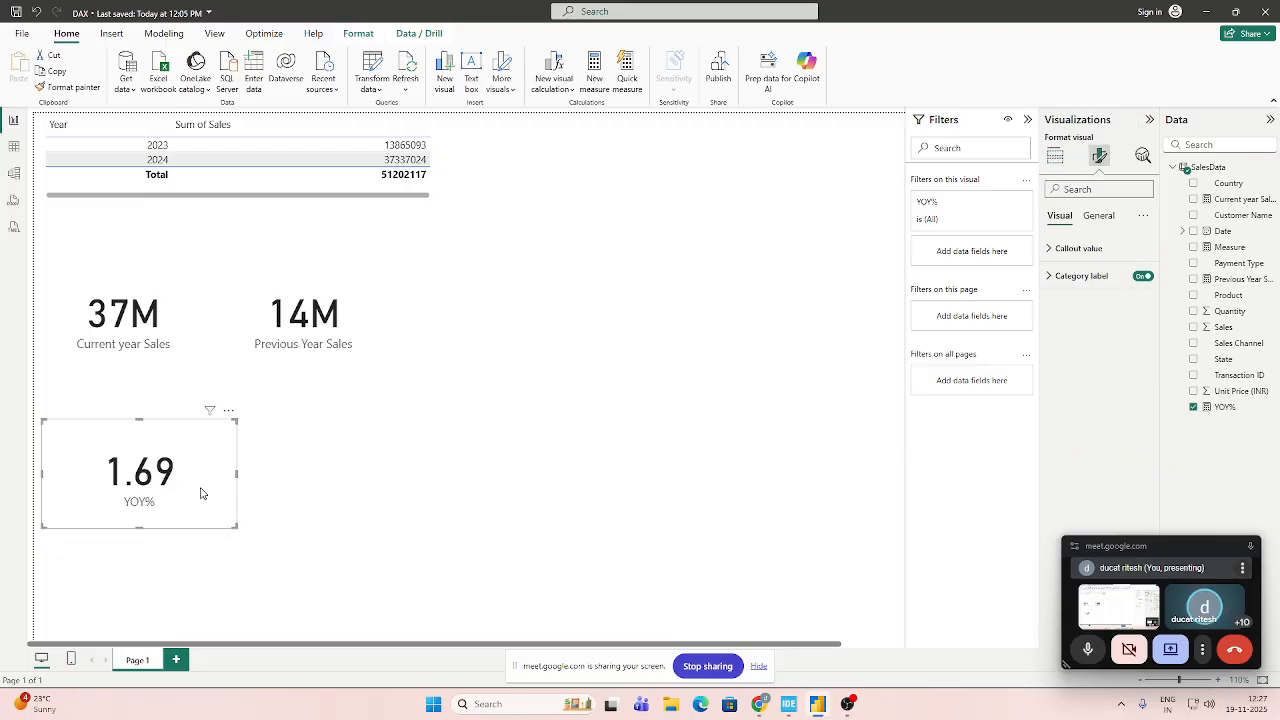
pyautogui.click(1098, 216)
pyautogui.click(1044, 334)
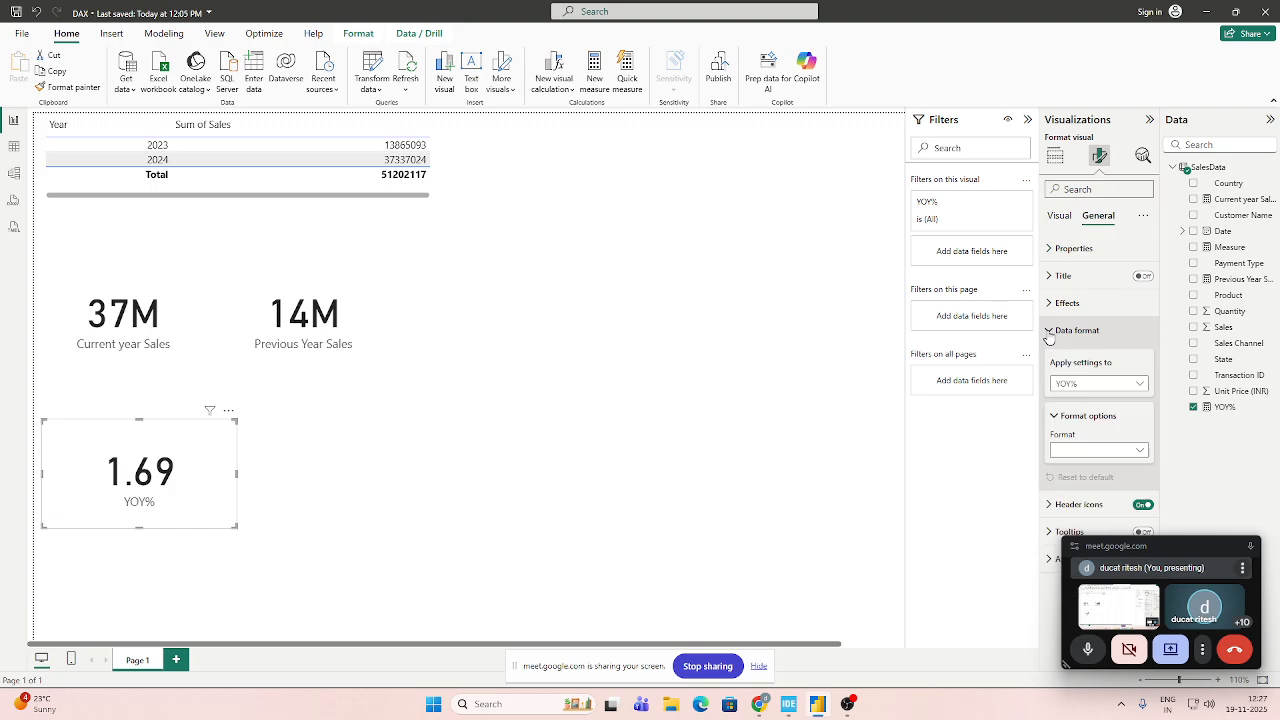
pyautogui.click(1098, 450)
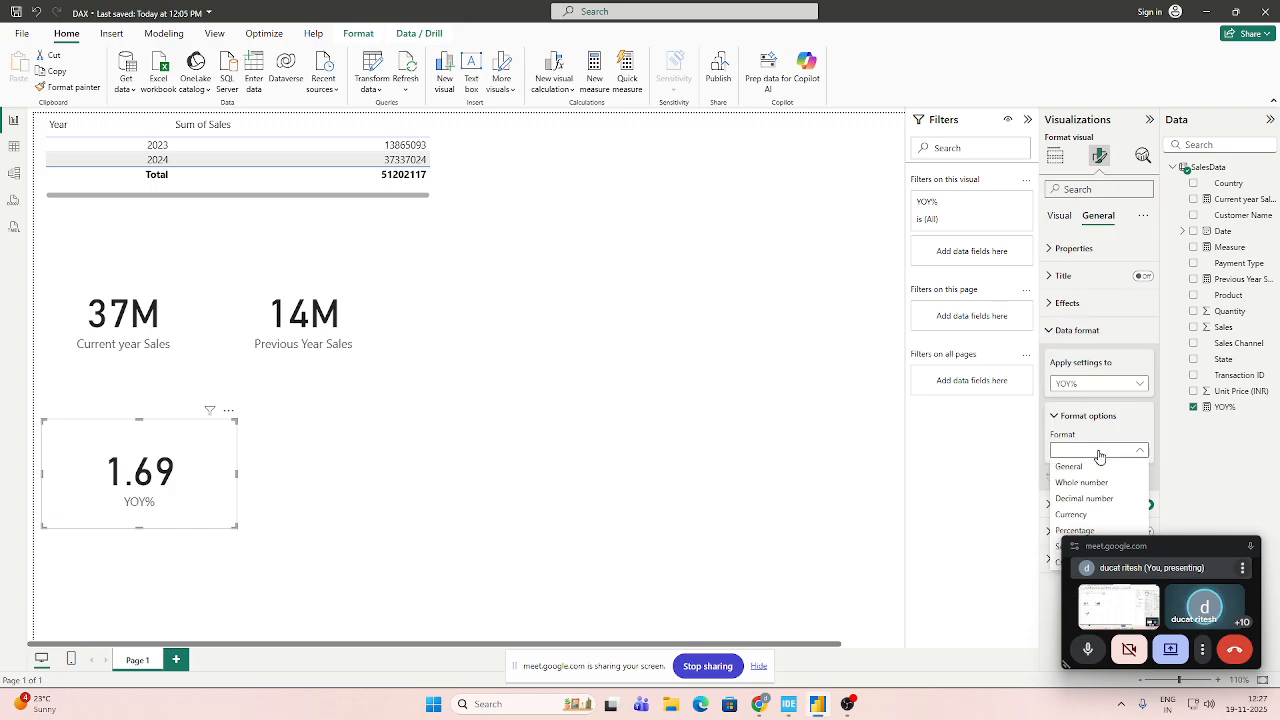
pyautogui.click(1095, 531)
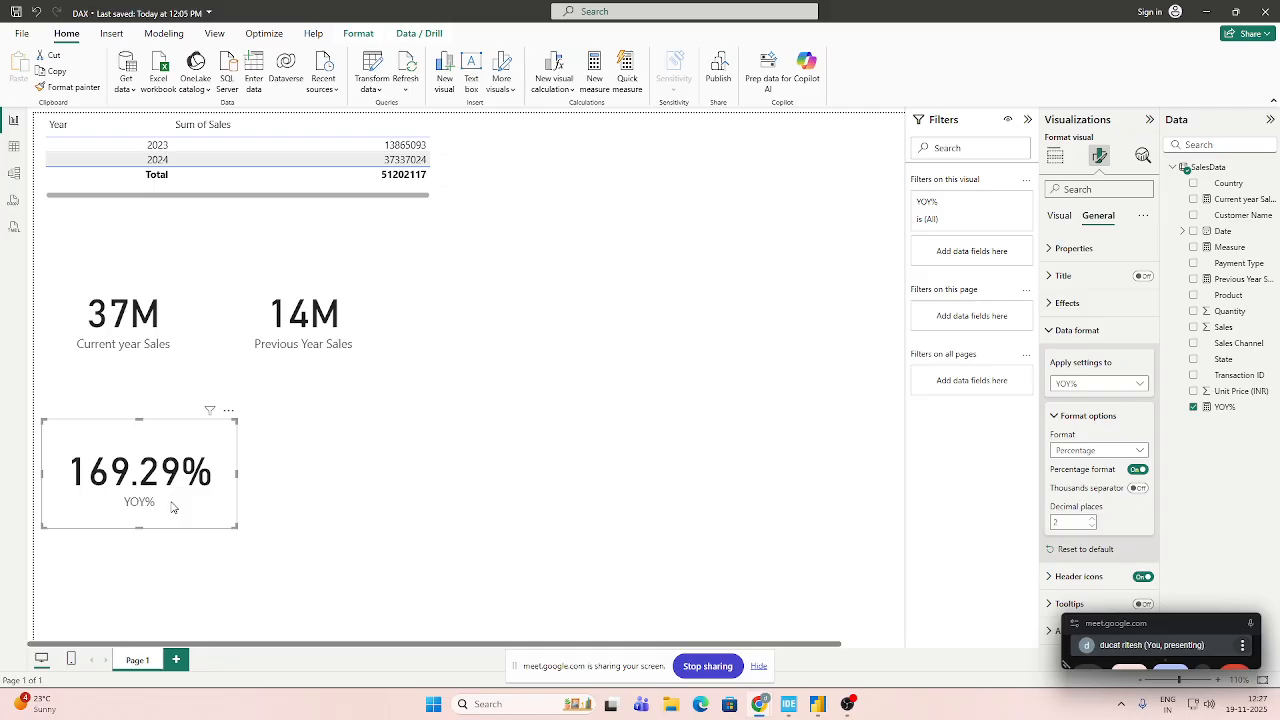
# Open the YOY% measure from the SalesData table to view its DIVIDE formula.
pyautogui.click(1228, 408)
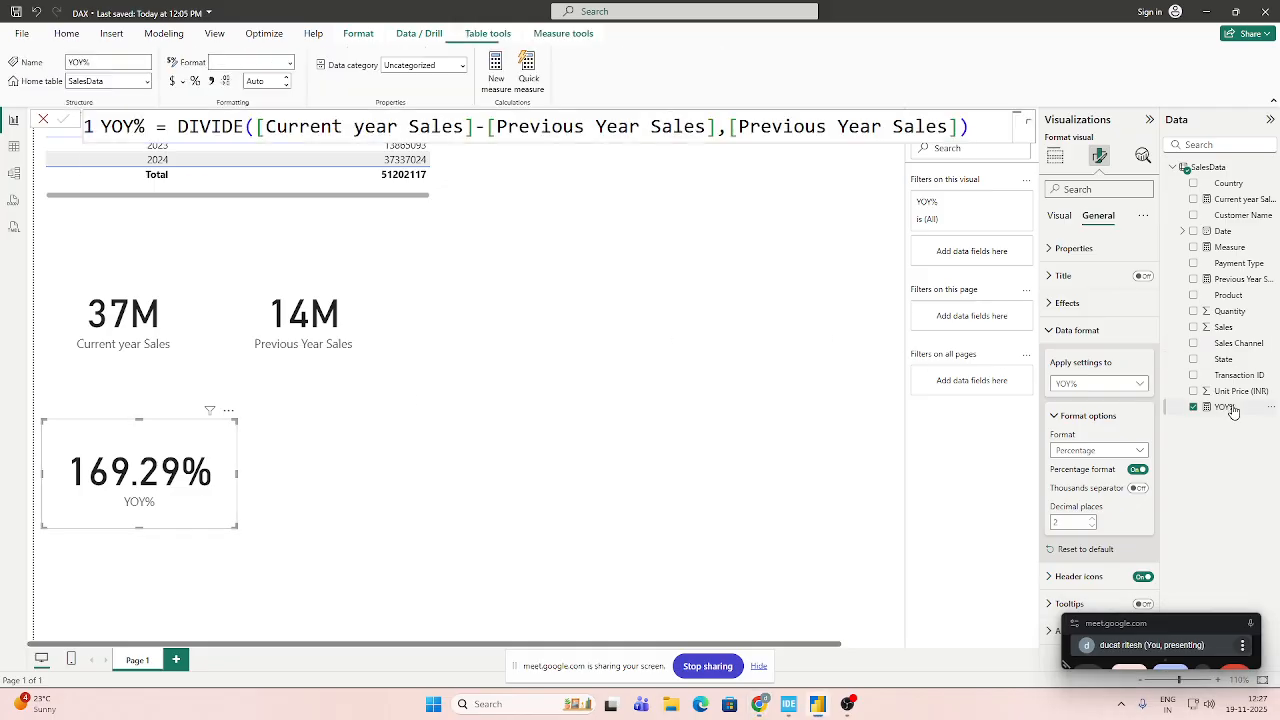
pyautogui.doubleClick(1230, 408)
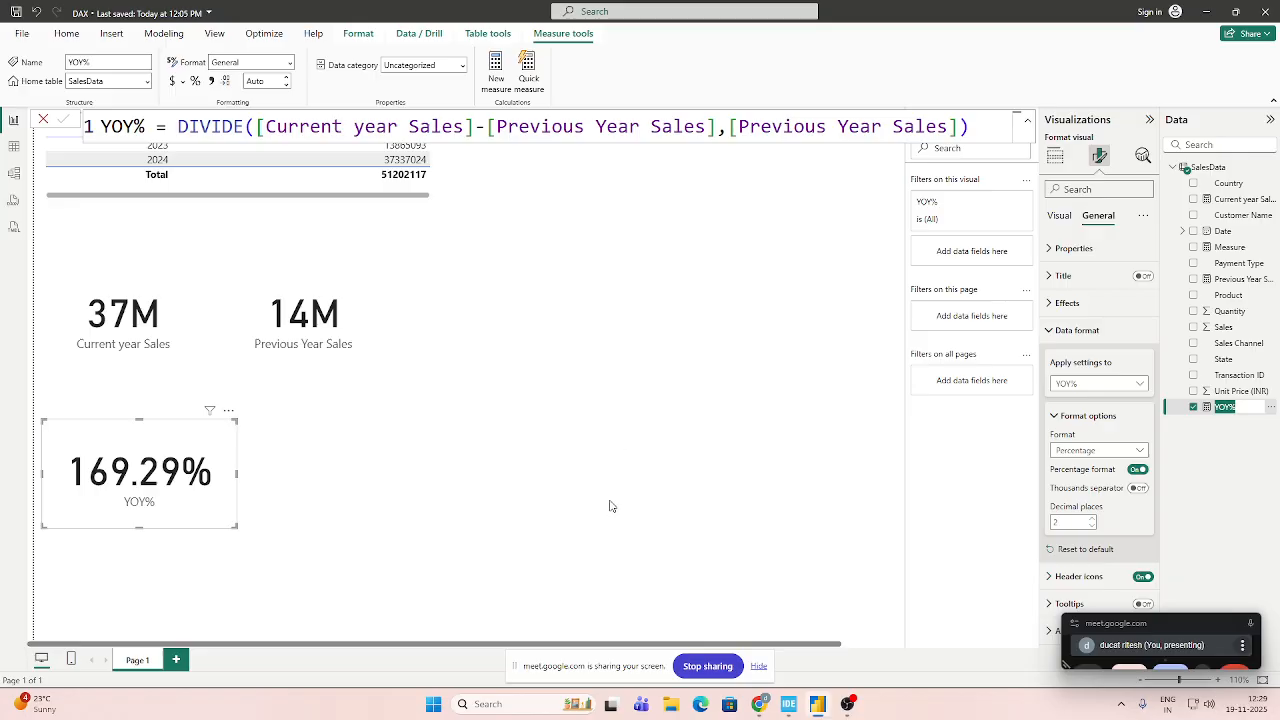
pyautogui.click(1000, 128)
pyautogui.click(1056, 157)
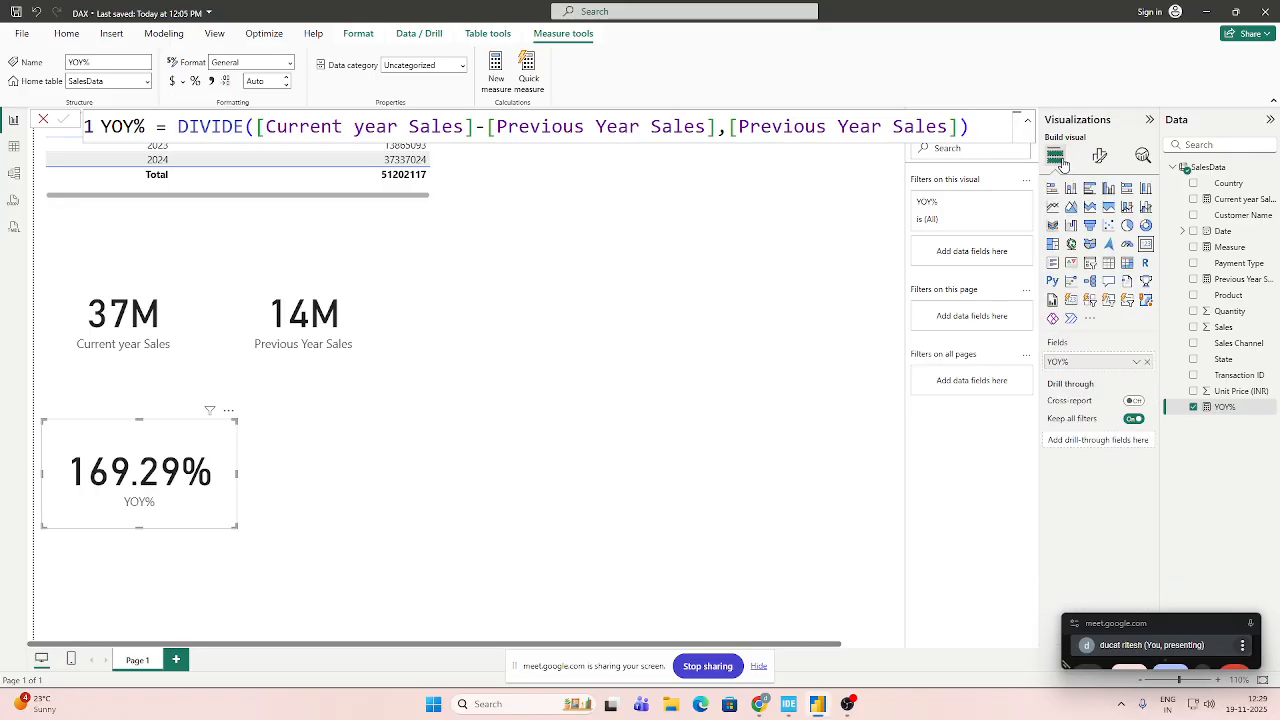
pyautogui.click(1091, 318)
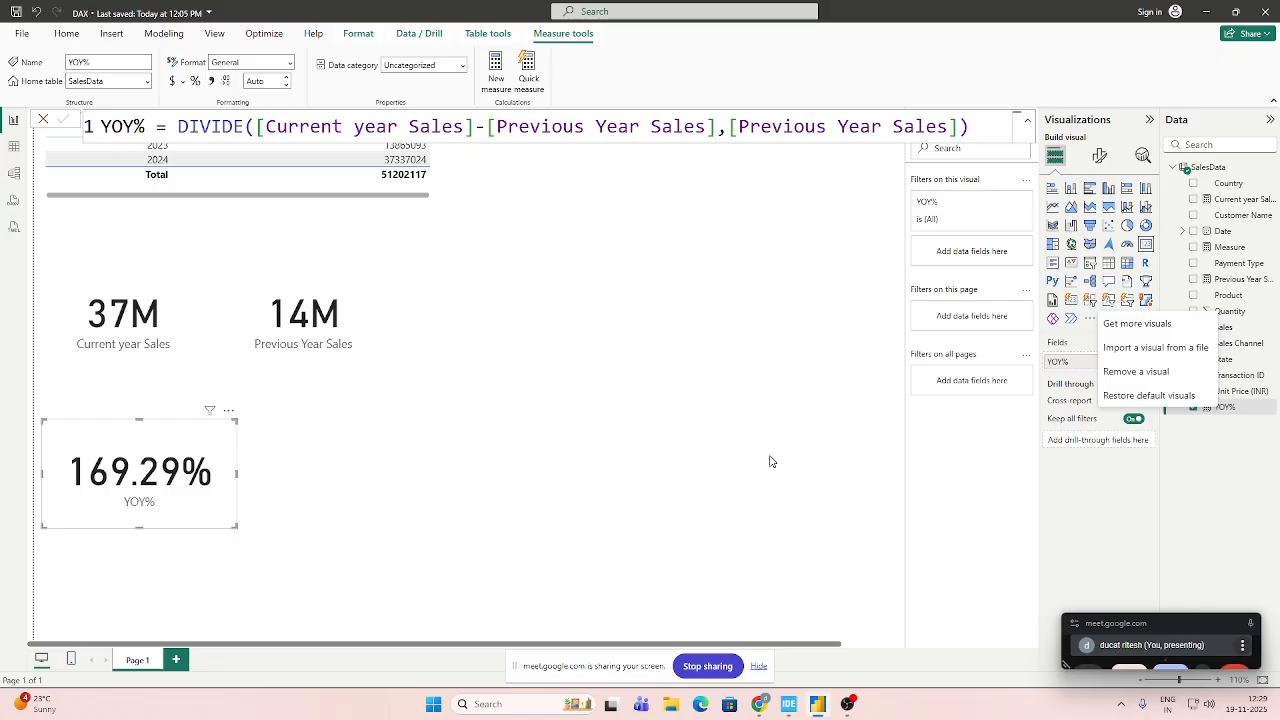
pyautogui.scroll(-1, 770, 462)
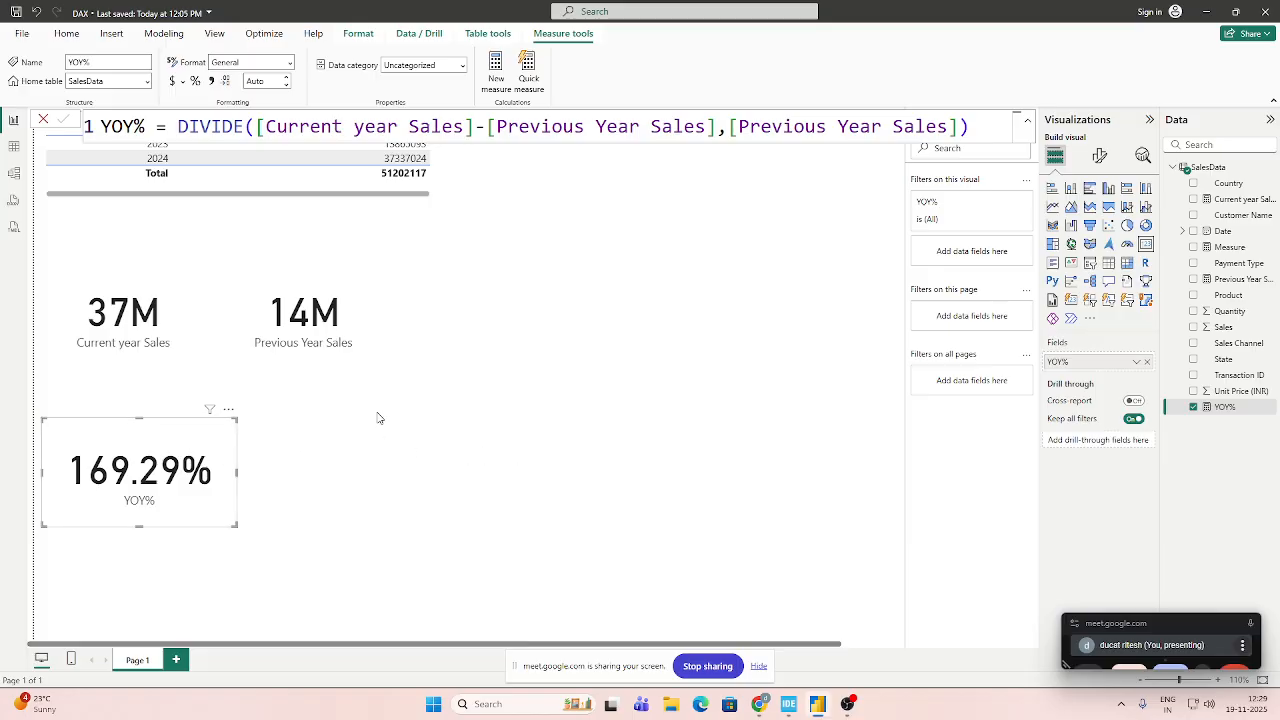
pyautogui.click(452, 404)
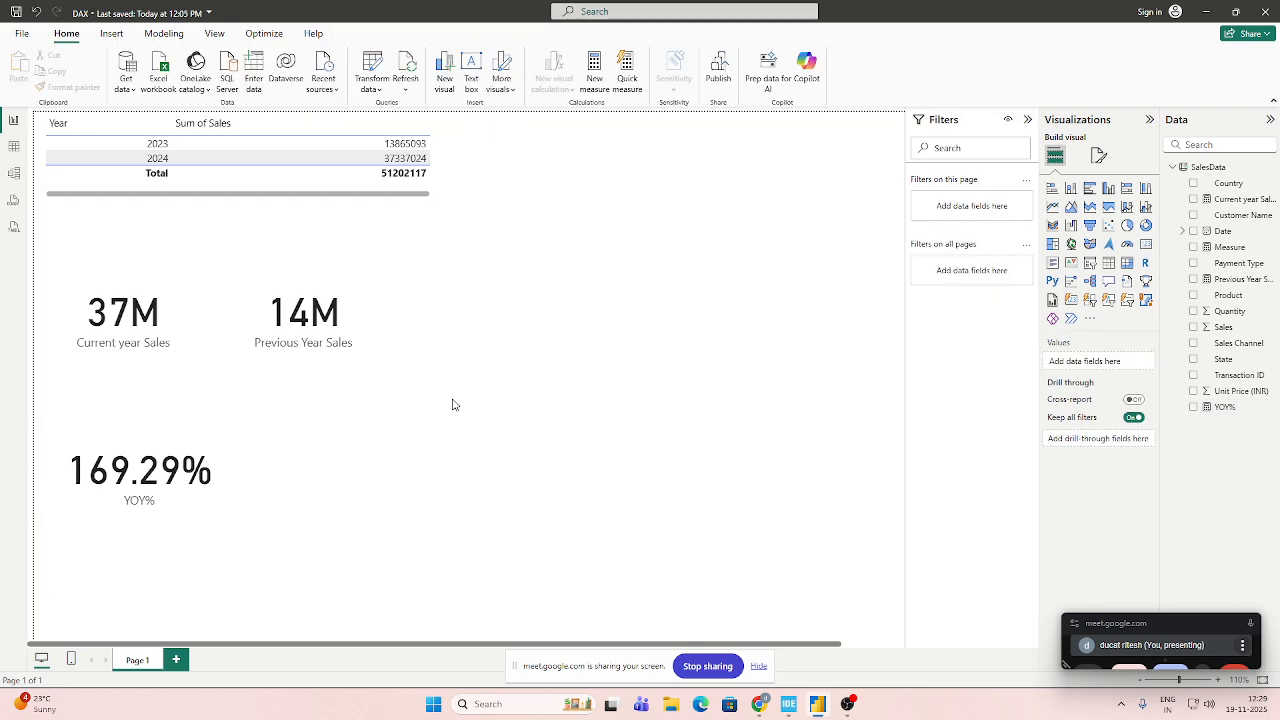
pyautogui.click(188, 451)
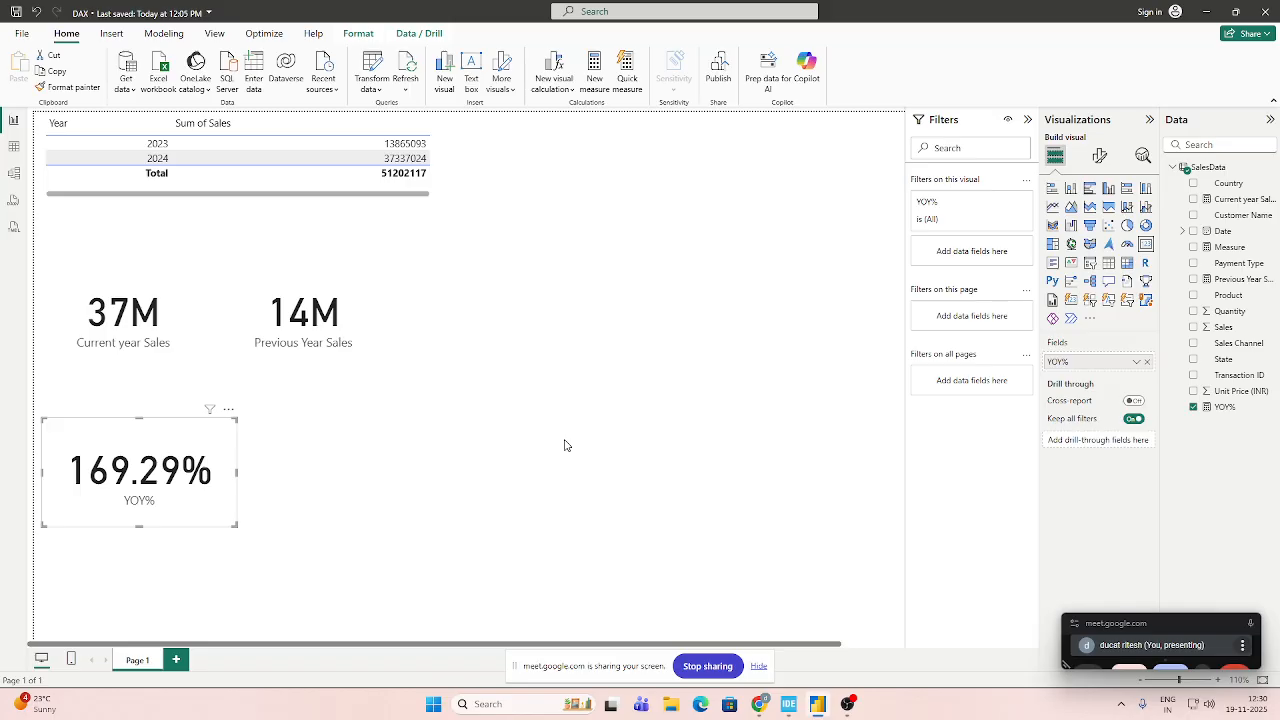
pyautogui.click(1225, 407)
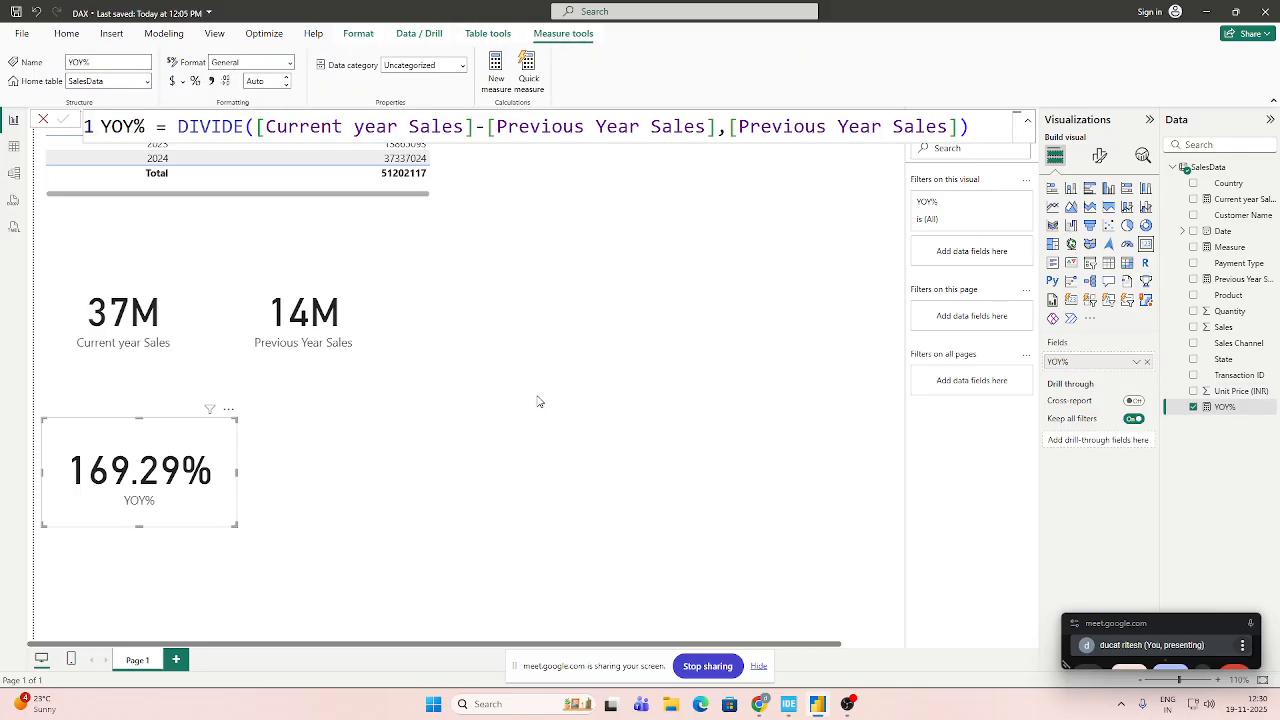
pyautogui.click(414, 436)
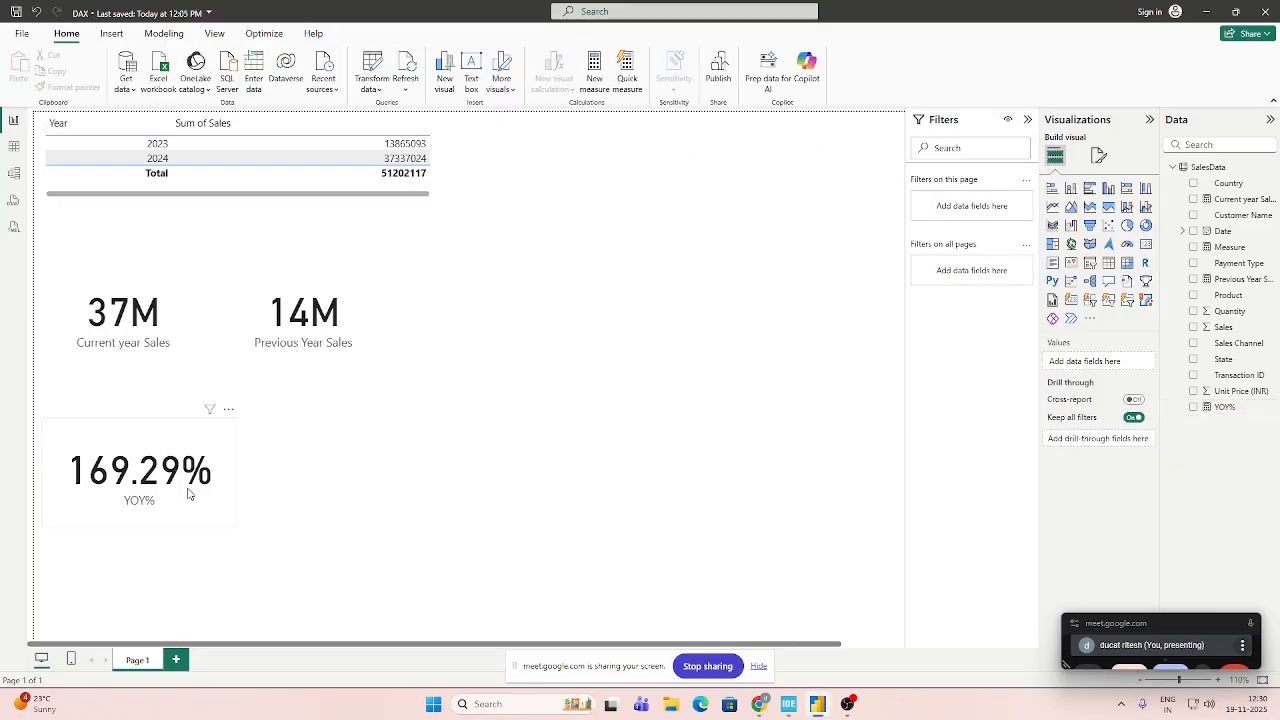
pyautogui.click(213, 453)
pyautogui.click(348, 357)
pyautogui.click(151, 386)
pyautogui.click(212, 440)
pyautogui.click(338, 368)
pyautogui.click(160, 366)
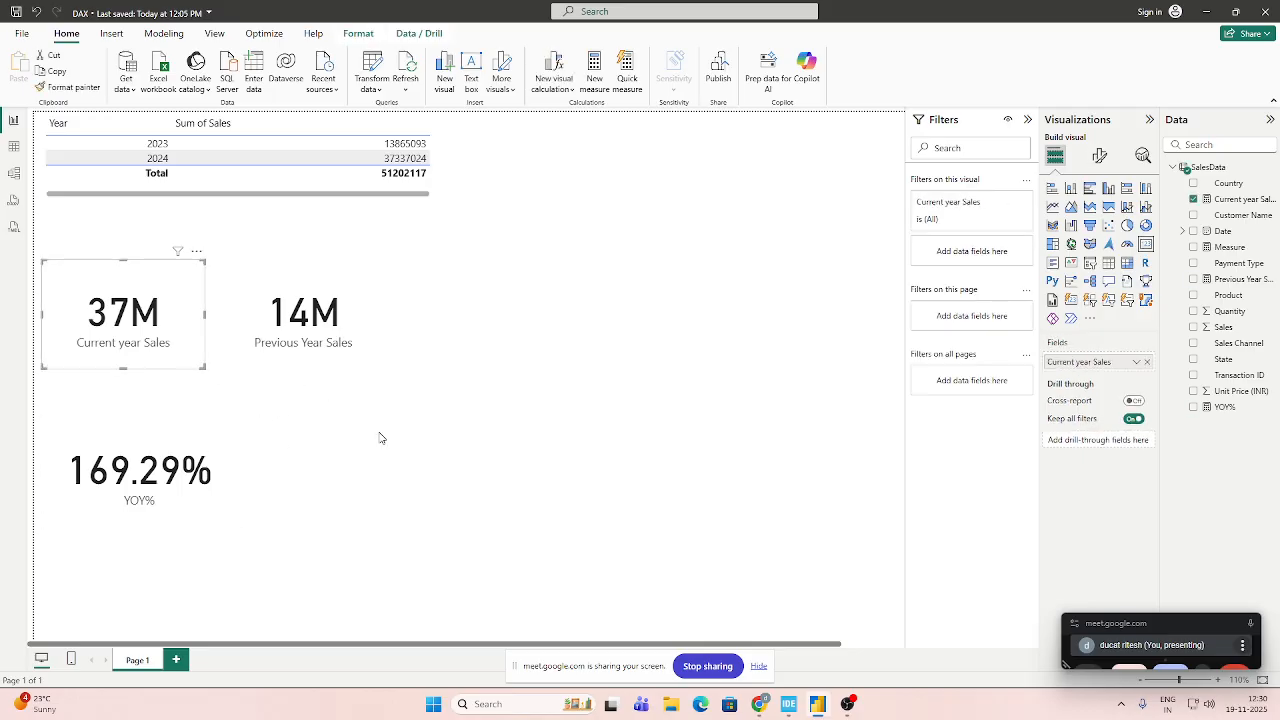
pyautogui.click(380, 437)
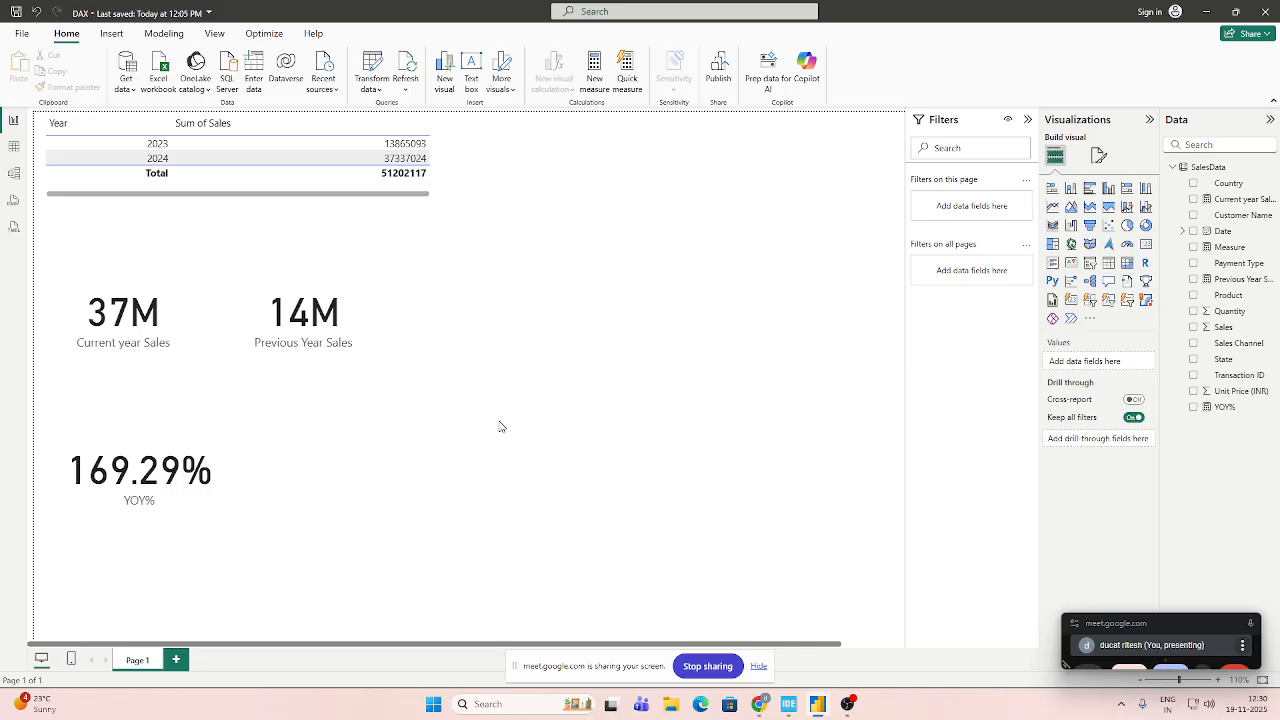
# Create a new calculated table from the SalesData table's tools and name it Calander.
pyautogui.click(1212, 170)
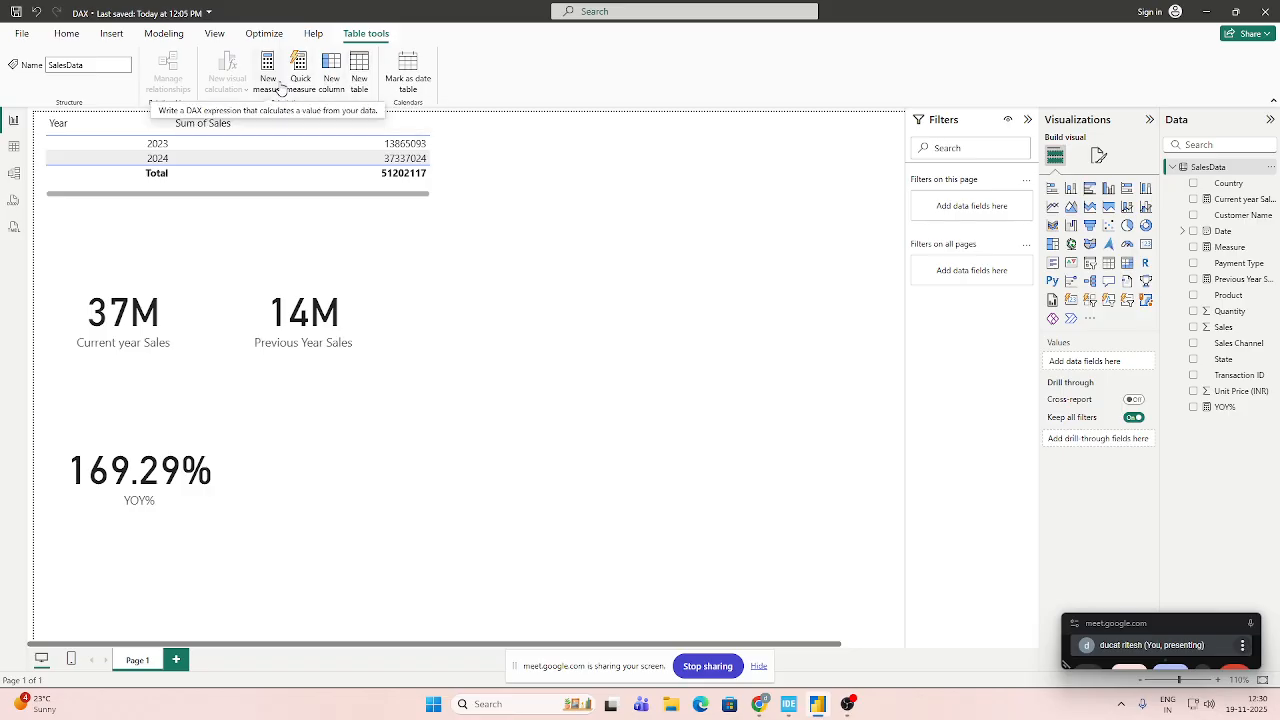
pyautogui.click(359, 85)
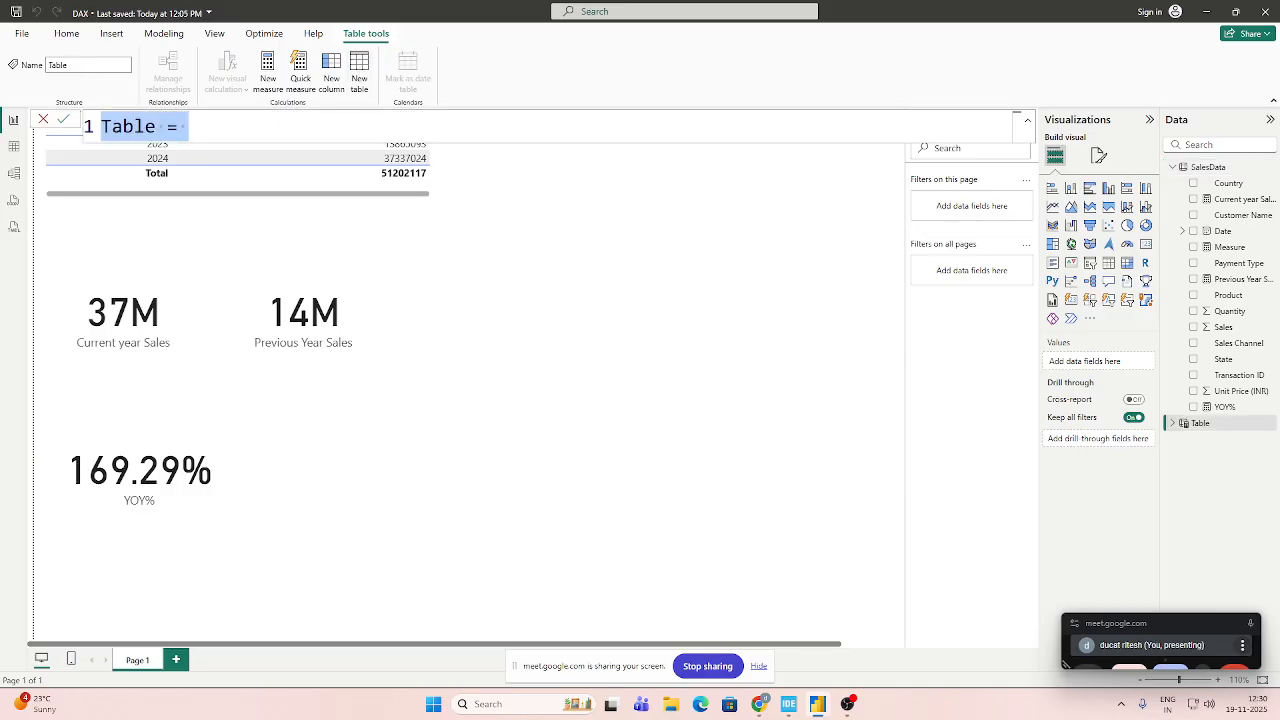
pyautogui.click(190, 127)
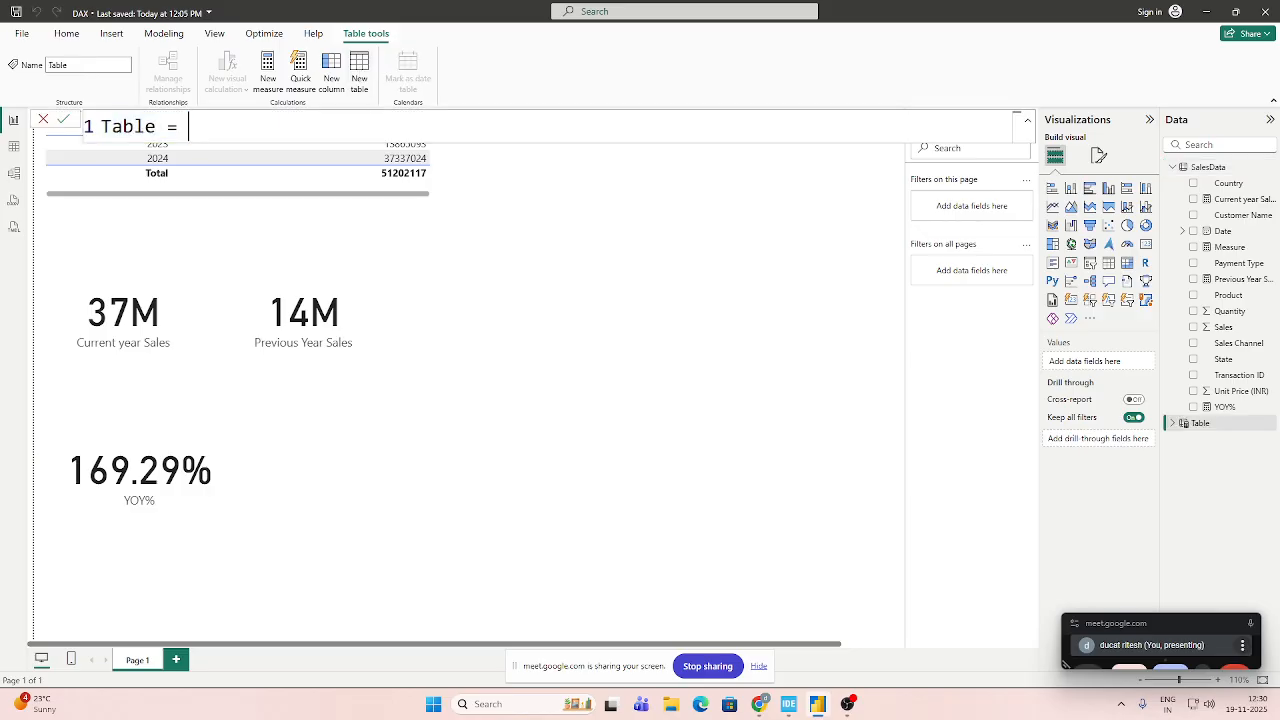
pyautogui.moveTo(156, 127); pyautogui.dragTo(72, 135)
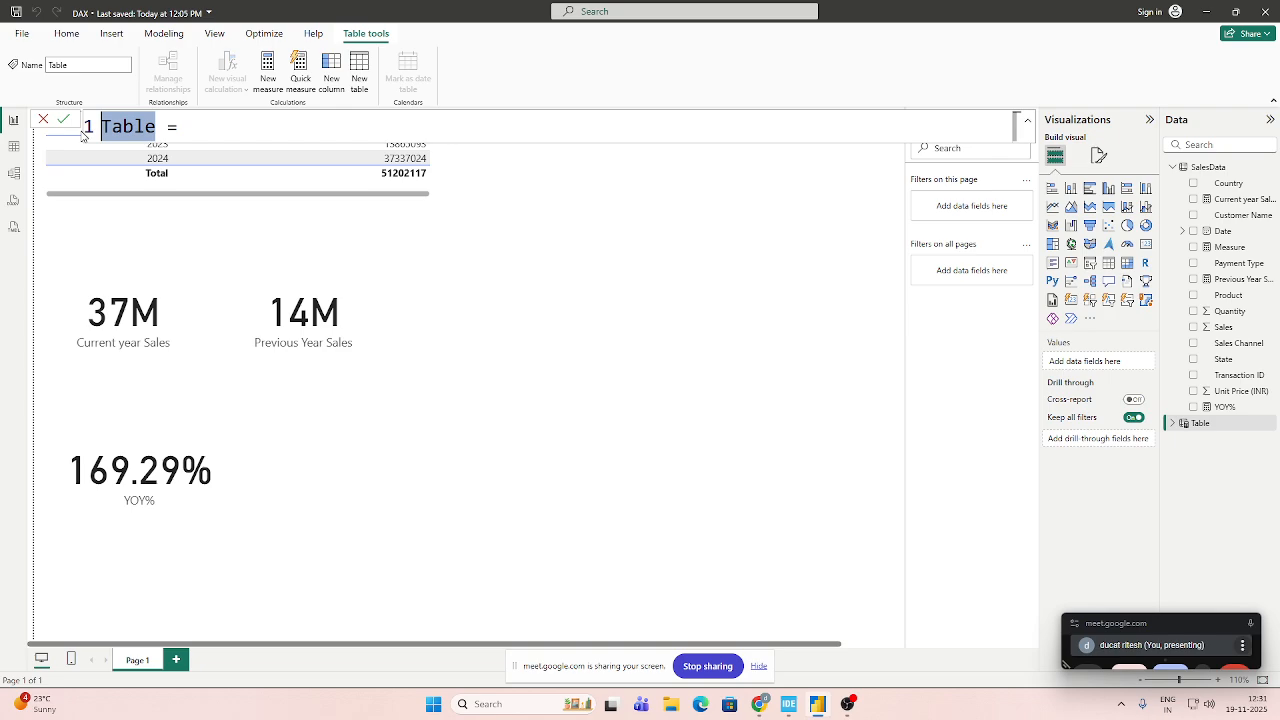
pyautogui.write('Calan')
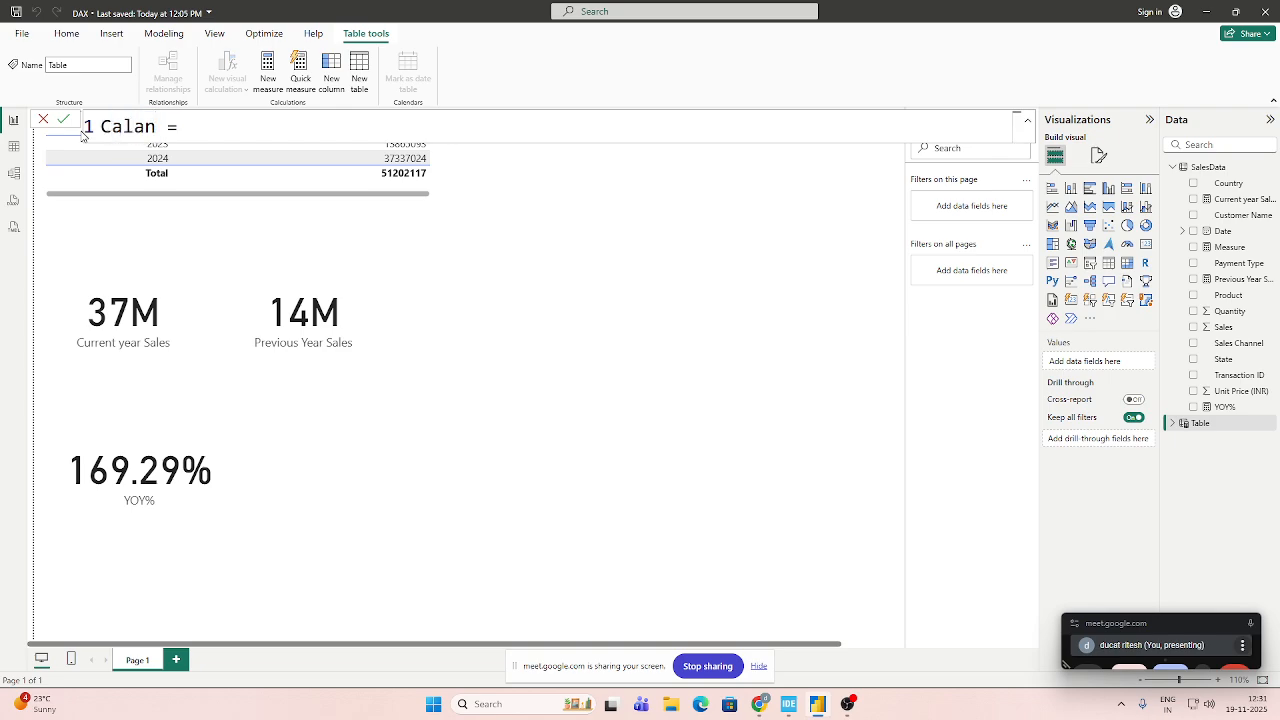
pyautogui.write('der')
# Begin the Calander table's expression with ADDCOLUMNS, using the CALENDAR function as its table argument.
pyautogui.press('Right')
pyautogui.press('Right')
pyautogui.press('Right')
pyautogui.write('Add')
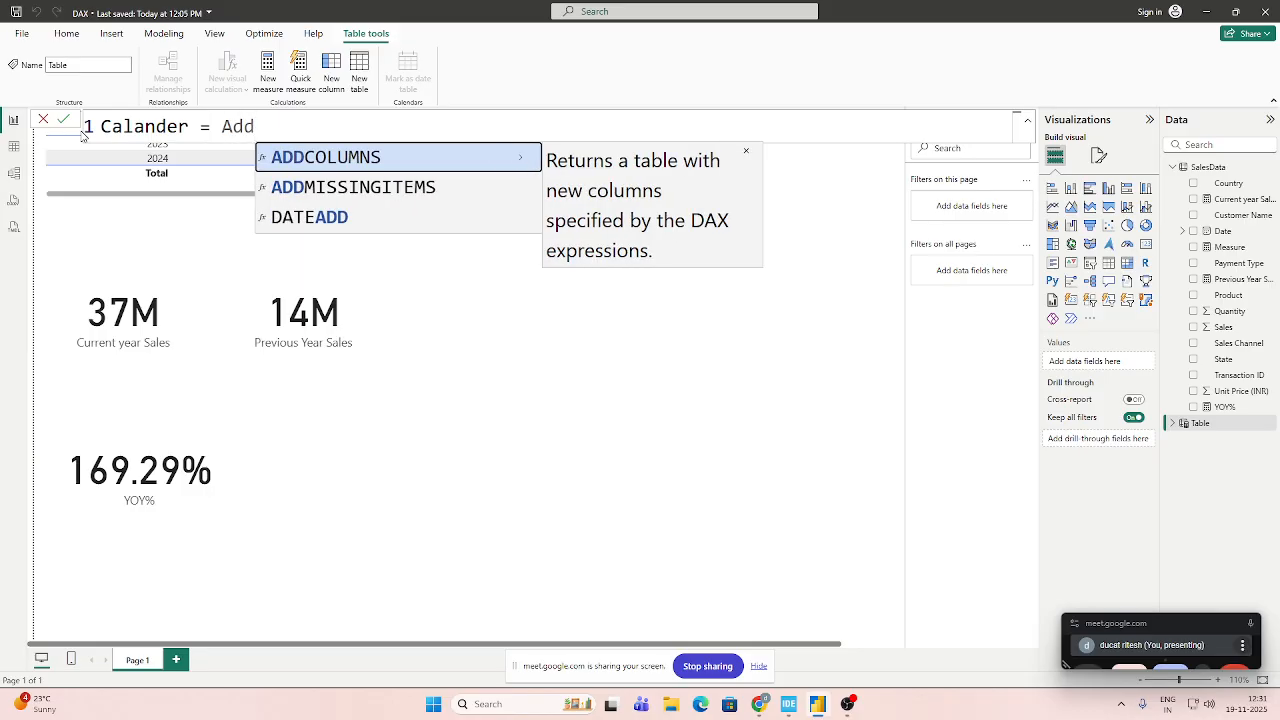
pyautogui.press('Tab')
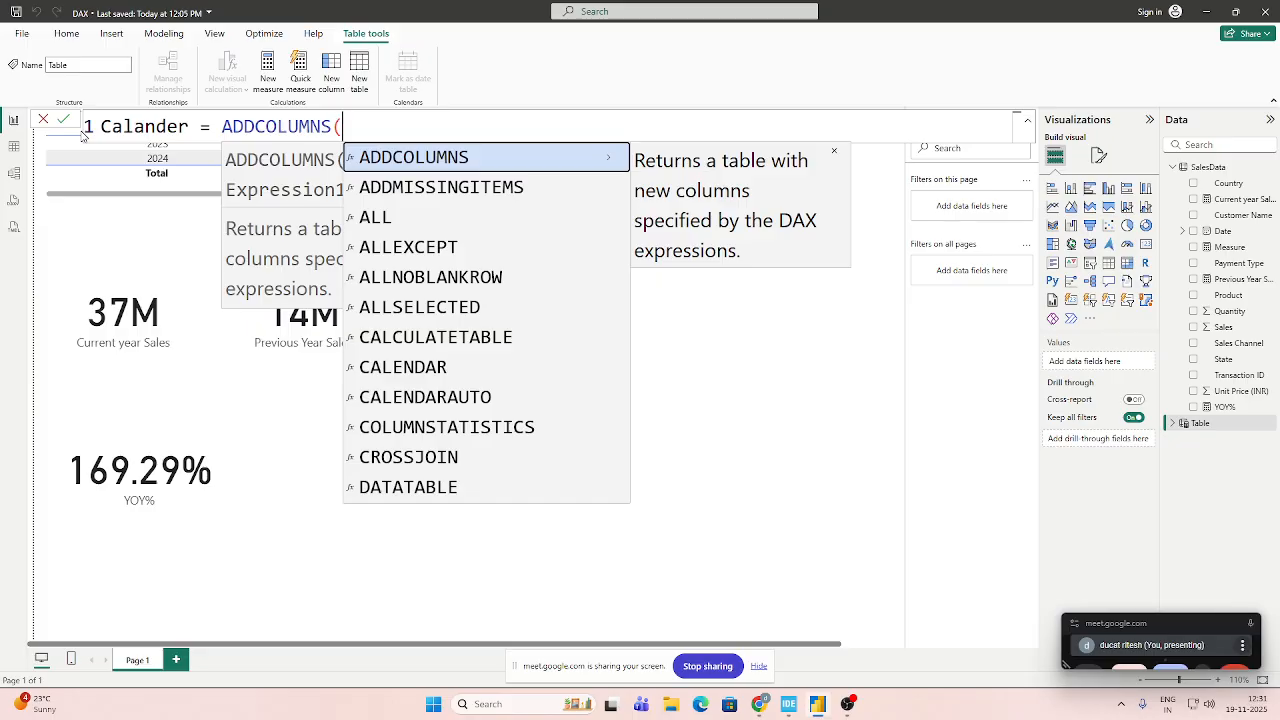
pyautogui.write('cala')
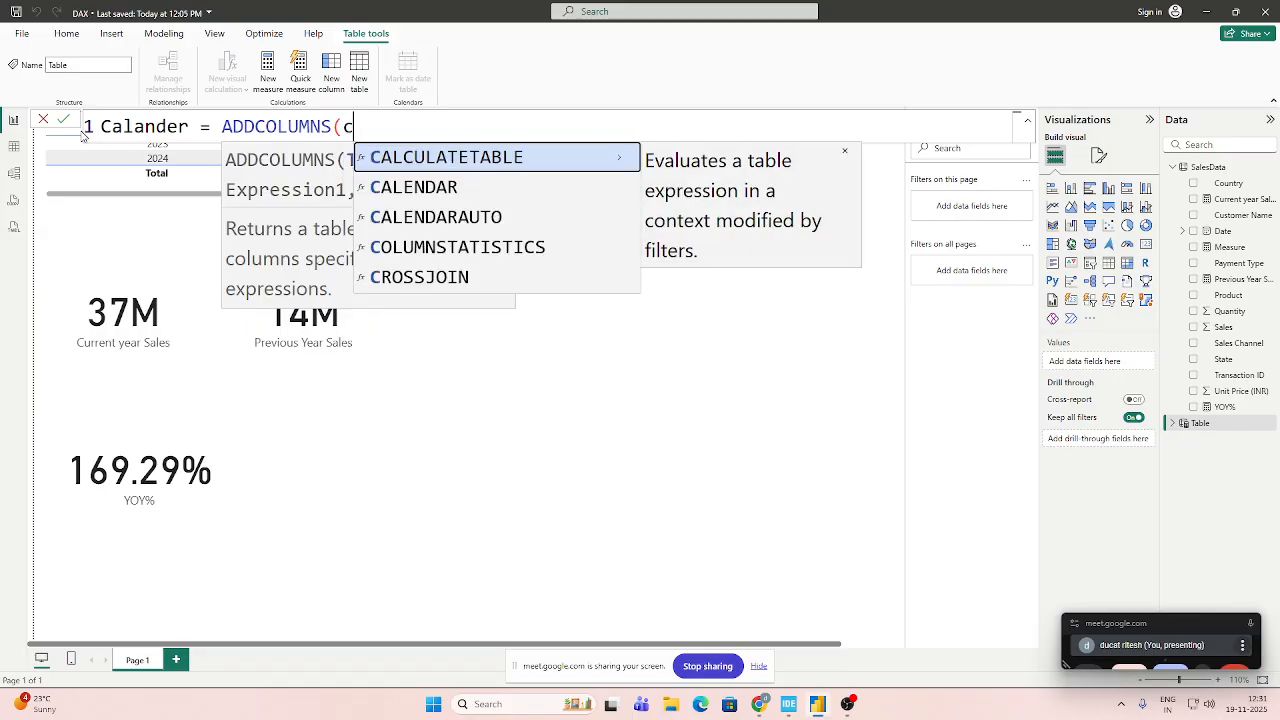
pyautogui.press('BackSpace')
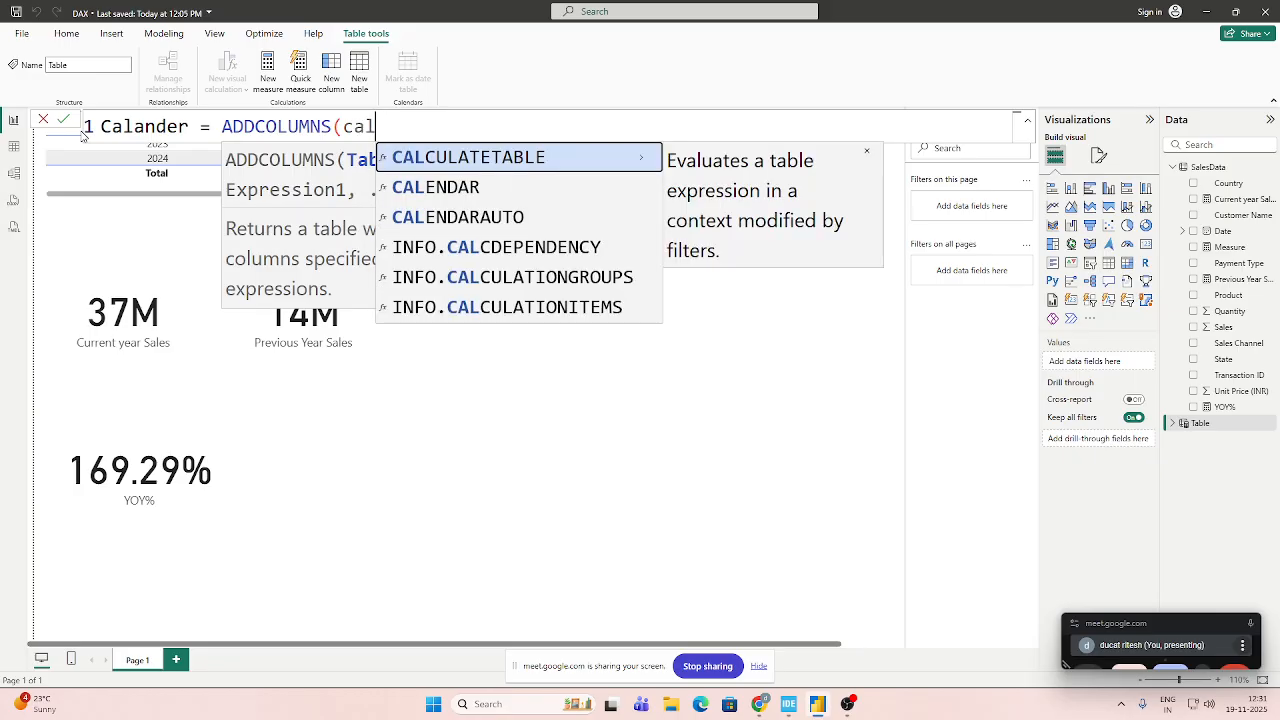
pyautogui.press('Down')
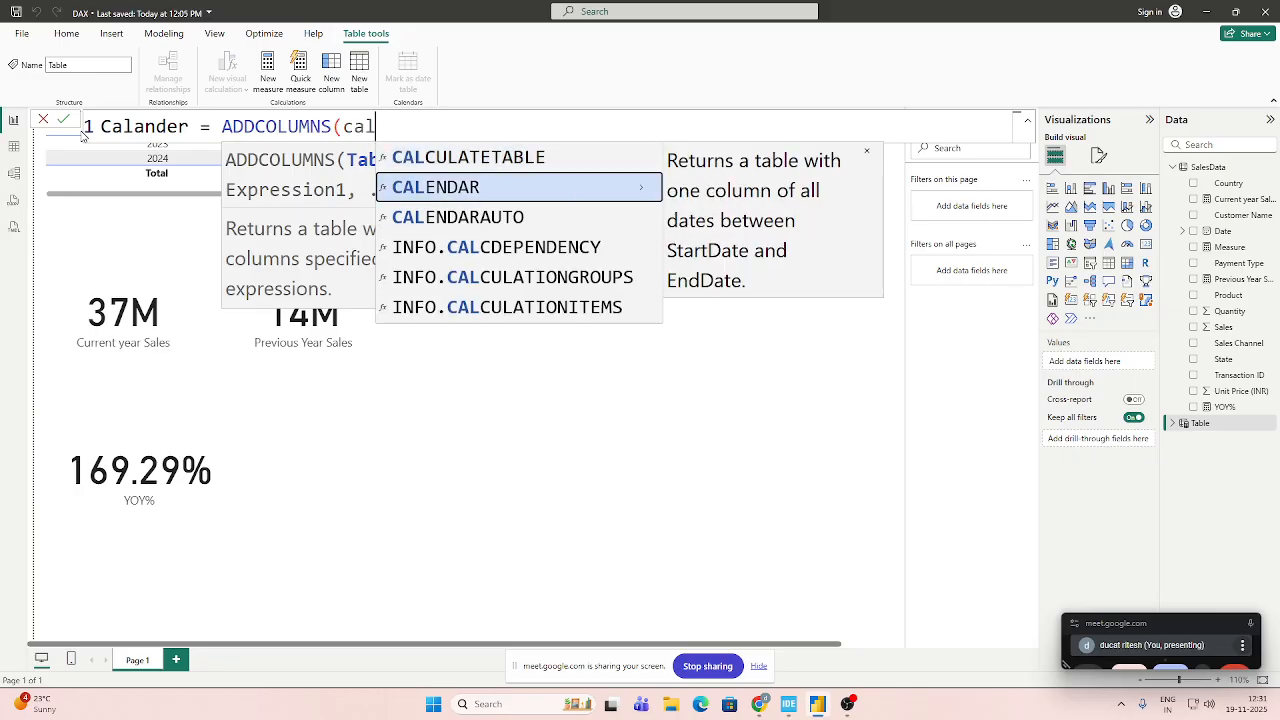
pyautogui.press('Tab')
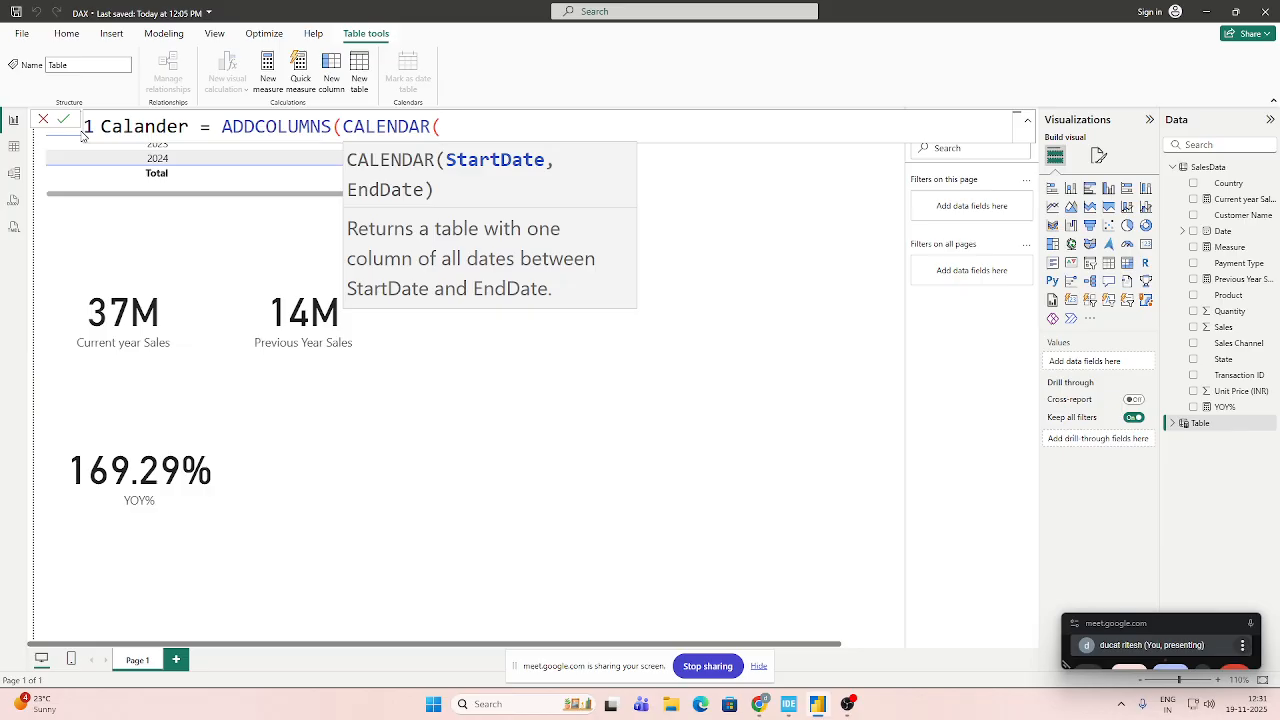
# Enter DATE(2021,1,1) as the start date of the CALENDAR function.
pyautogui.write('DA')
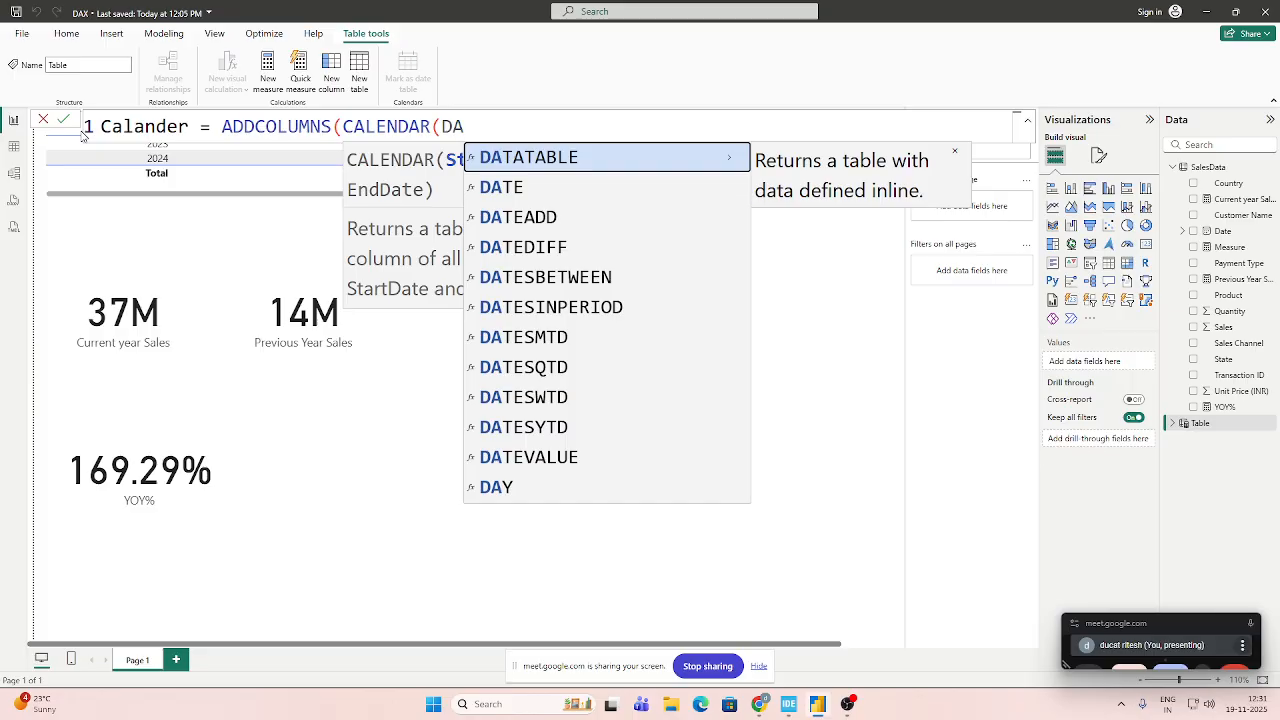
pyautogui.write('TE(')
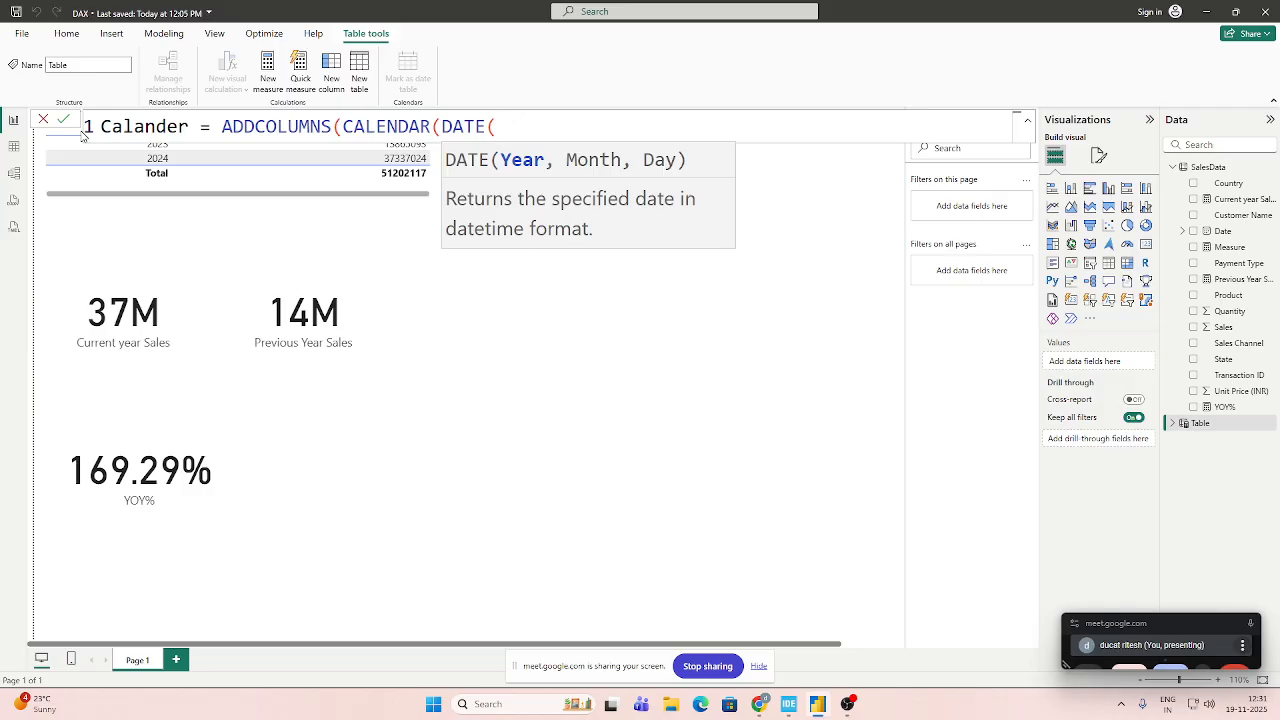
pyautogui.write('2021,')
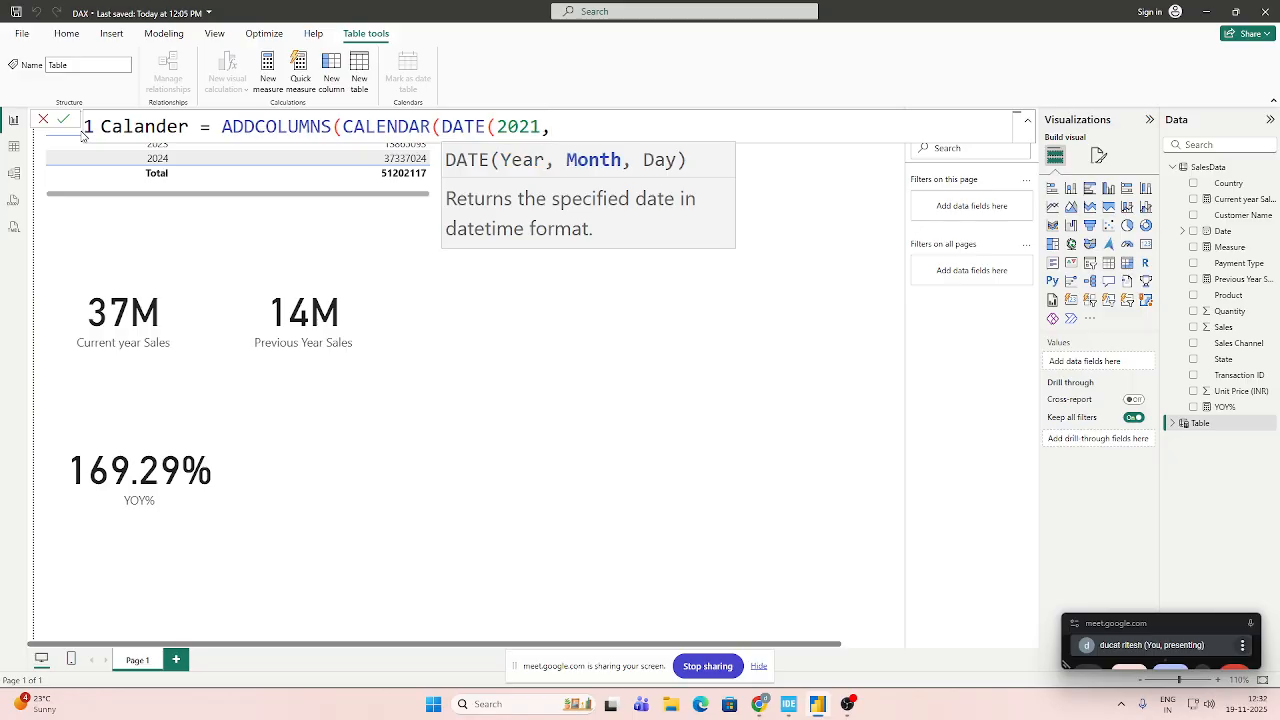
pyautogui.write('1,')
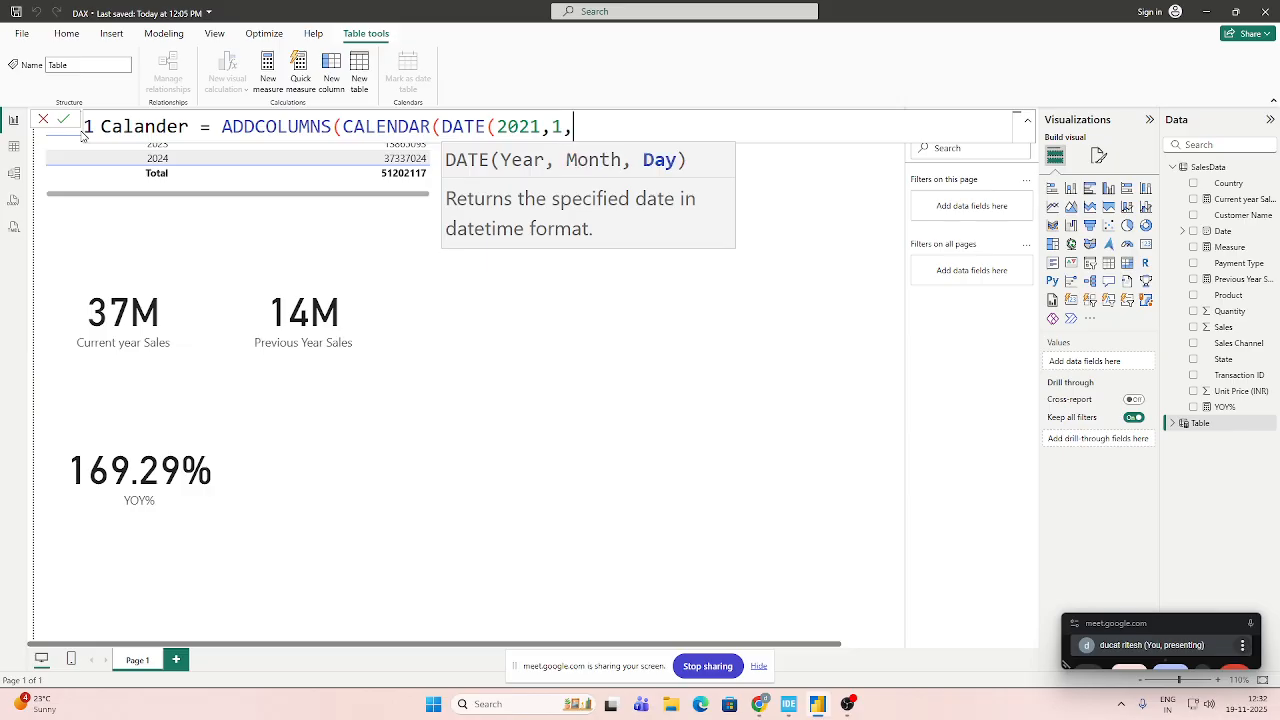
pyautogui.write('1)')
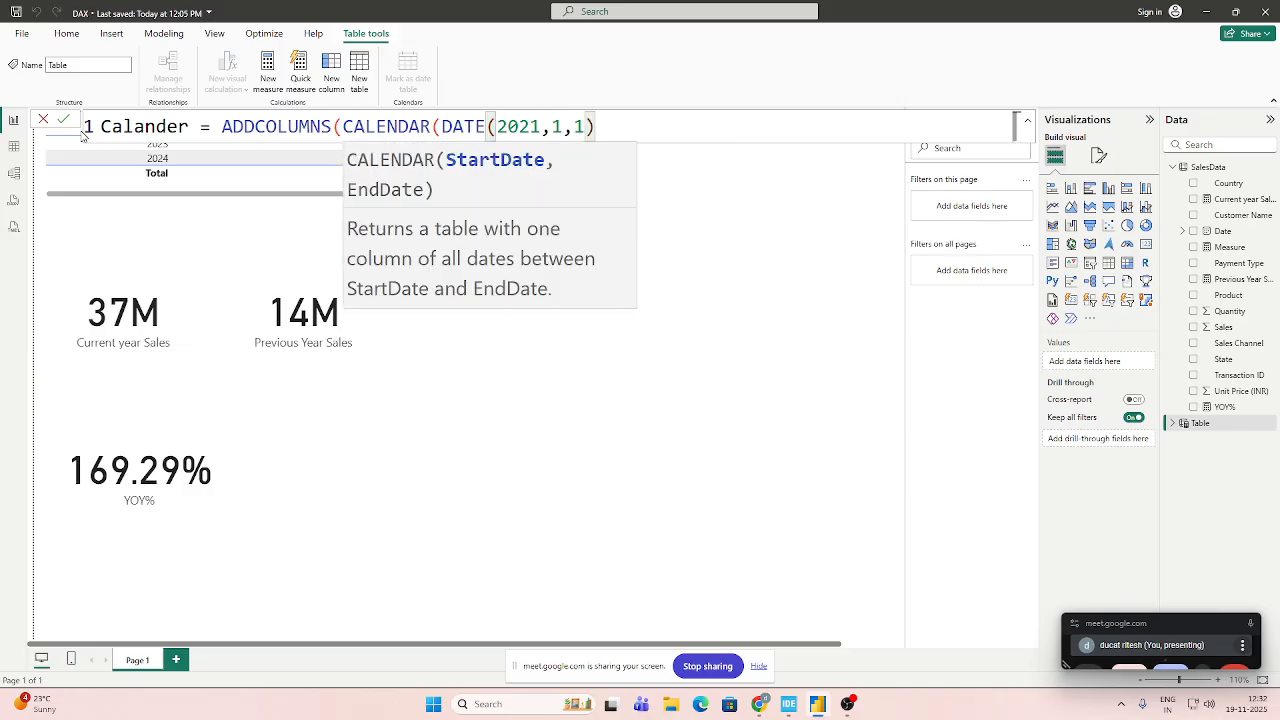
pyautogui.write(',DATE')
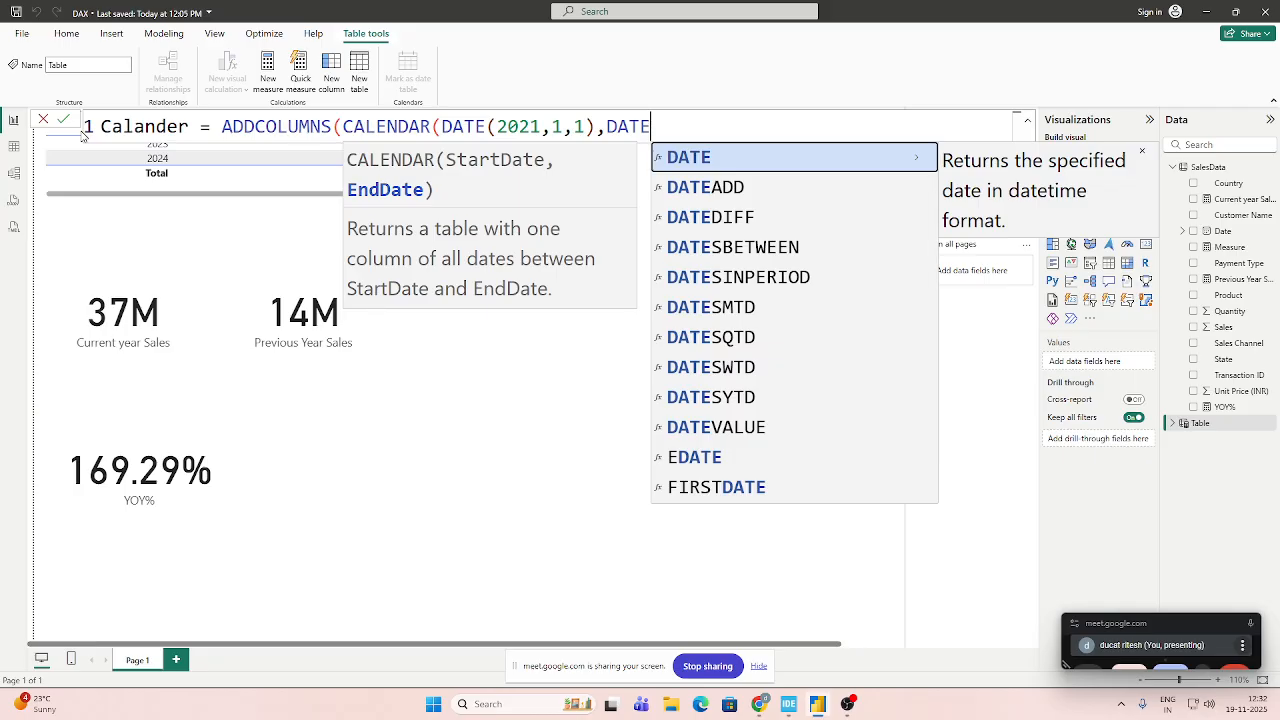
pyautogui.write('(')
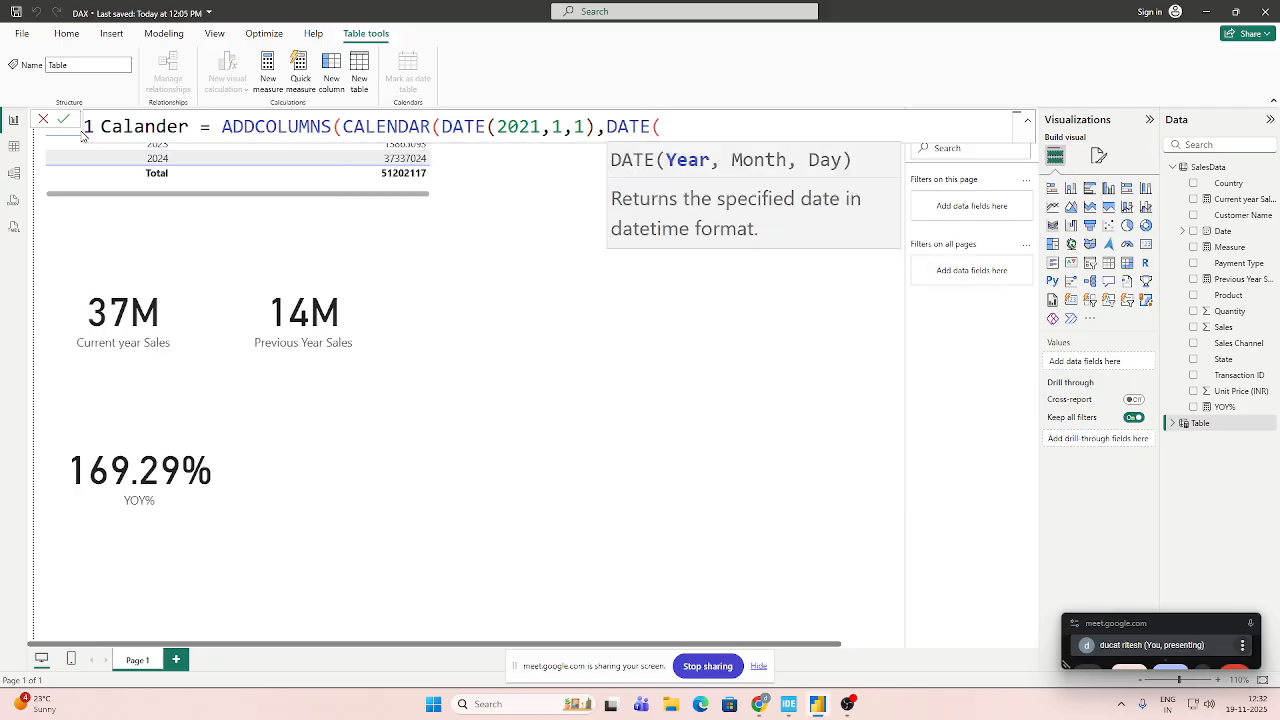
pyautogui.write('2025,')
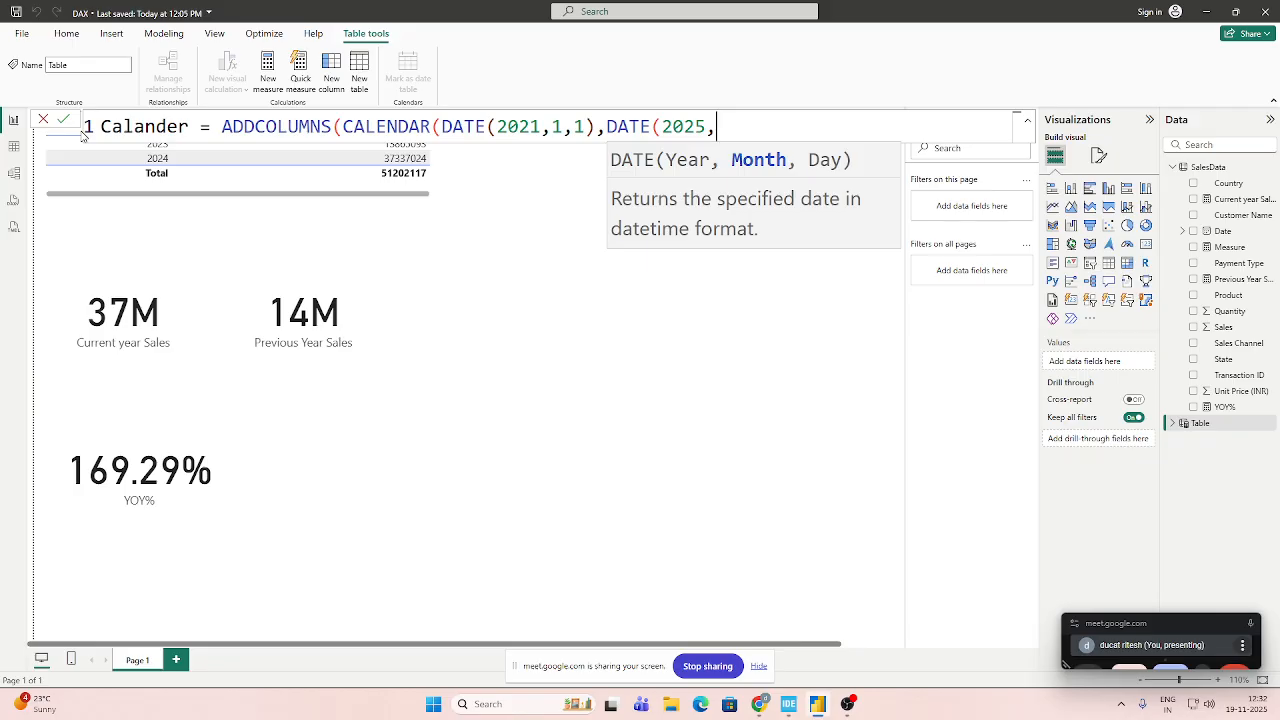
pyautogui.write('12,3')
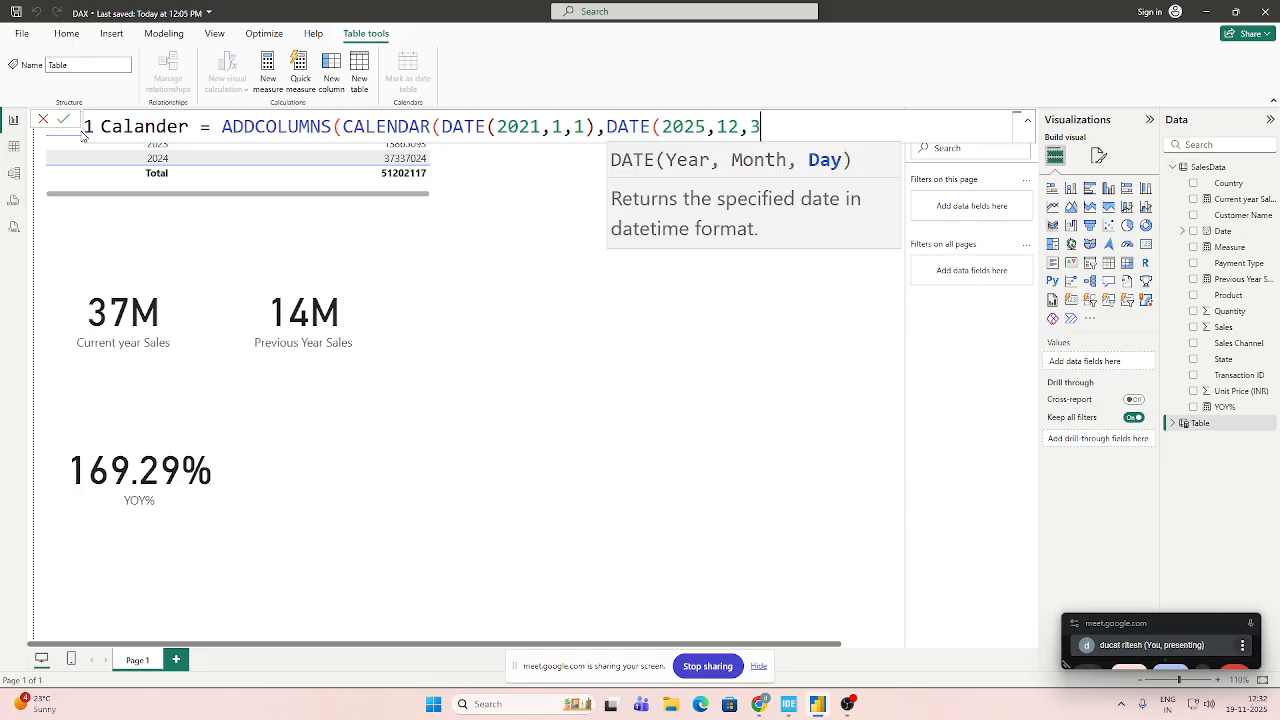
pyautogui.write('1)')
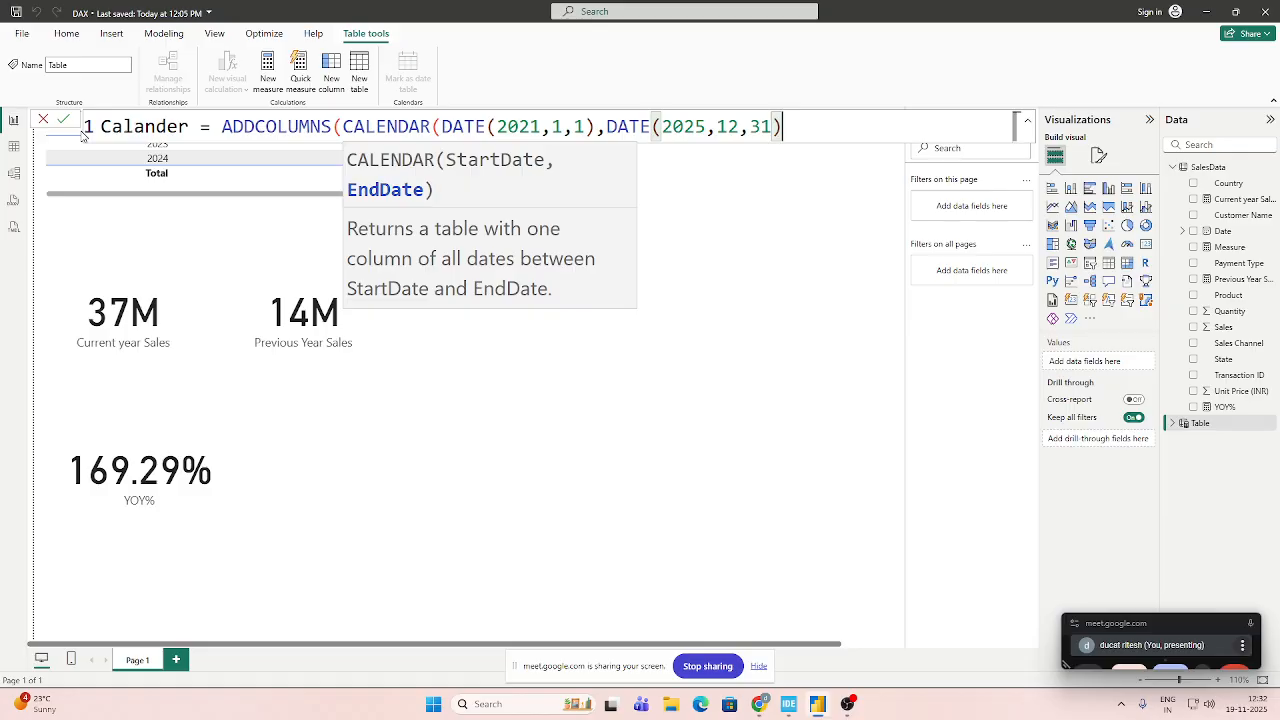
pyautogui.write(')')
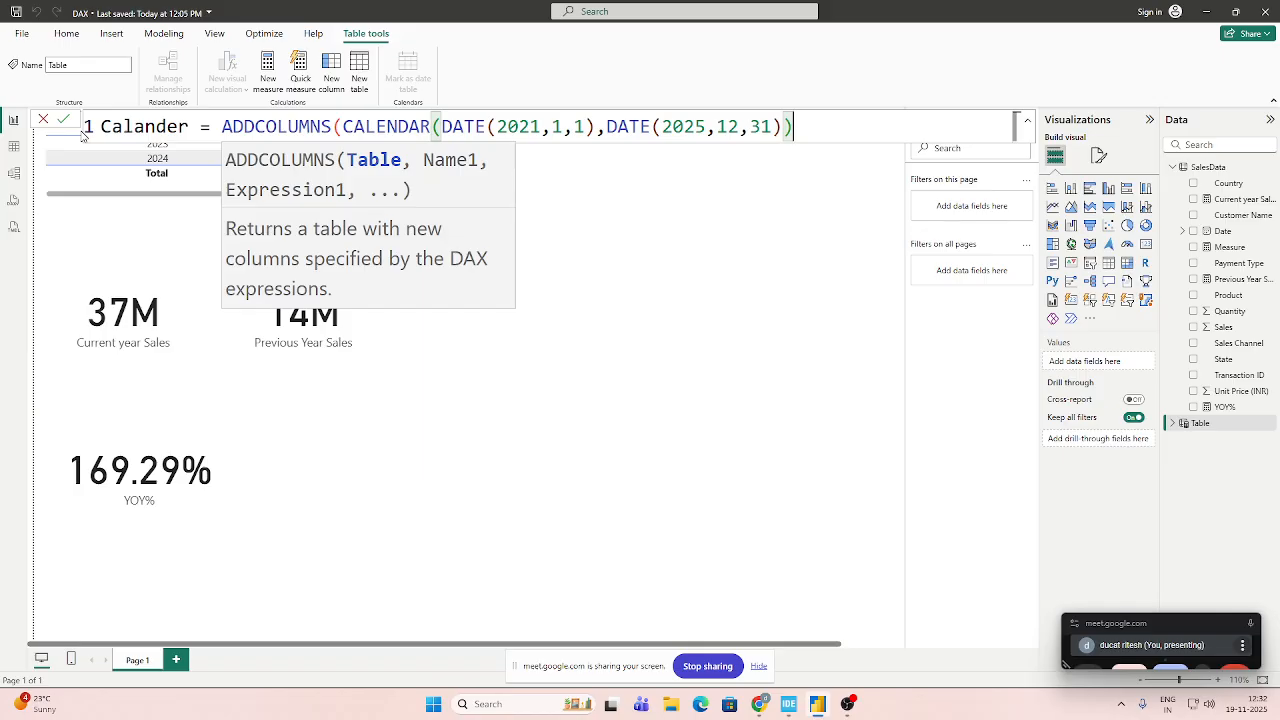
pyautogui.write(',')
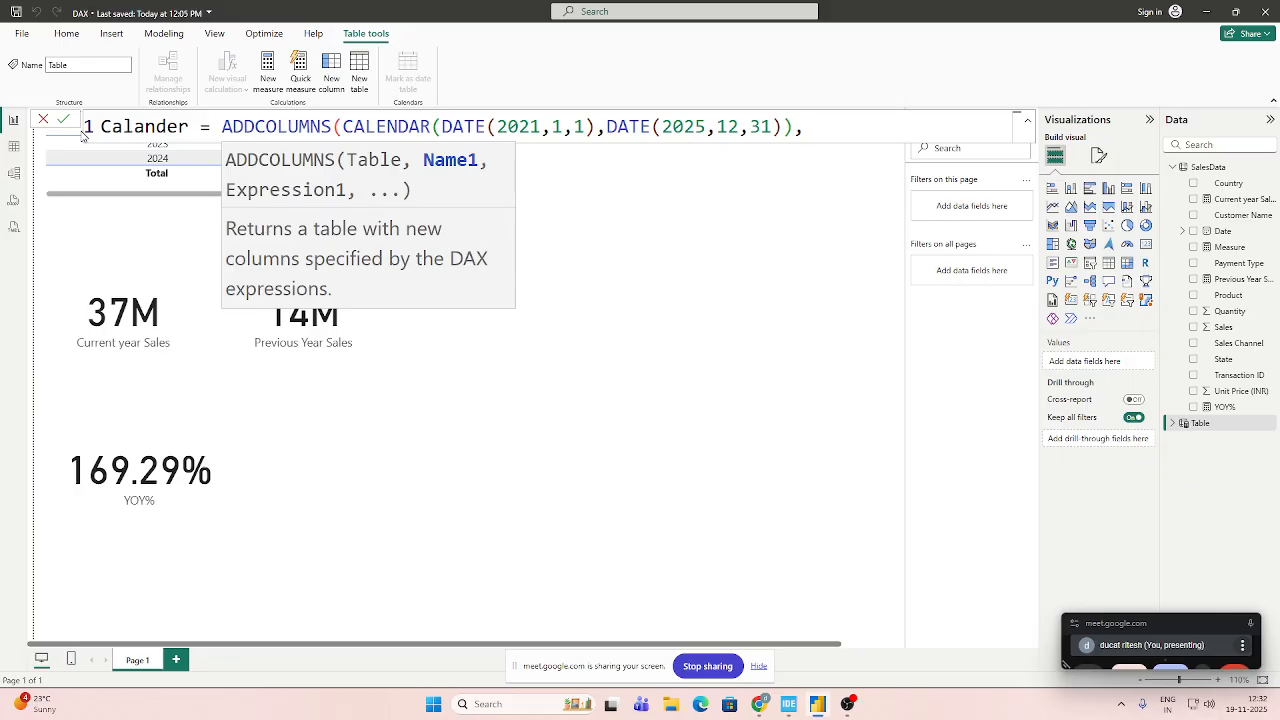
# Add a column named "YEAR" to the ADDCOLUMNS expression and start its value with the YEAR function.
pyautogui.write('""')
pyautogui.press('Left')
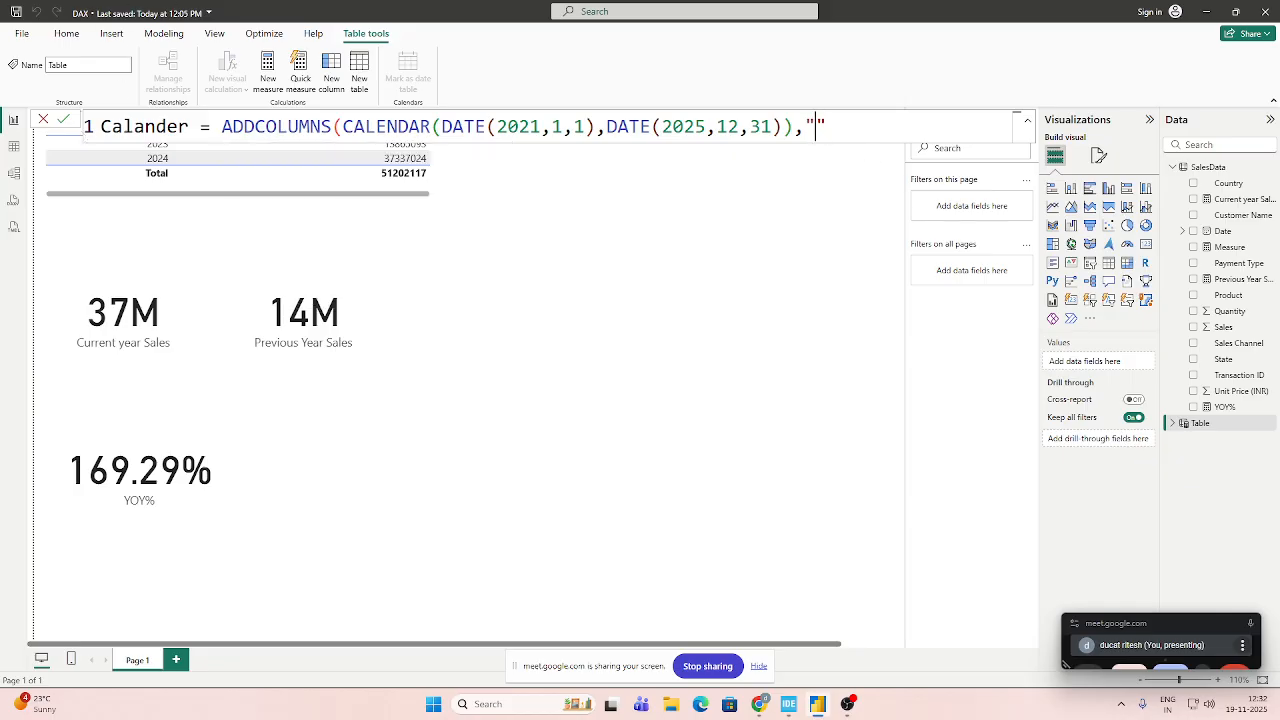
pyautogui.write('YEAR')
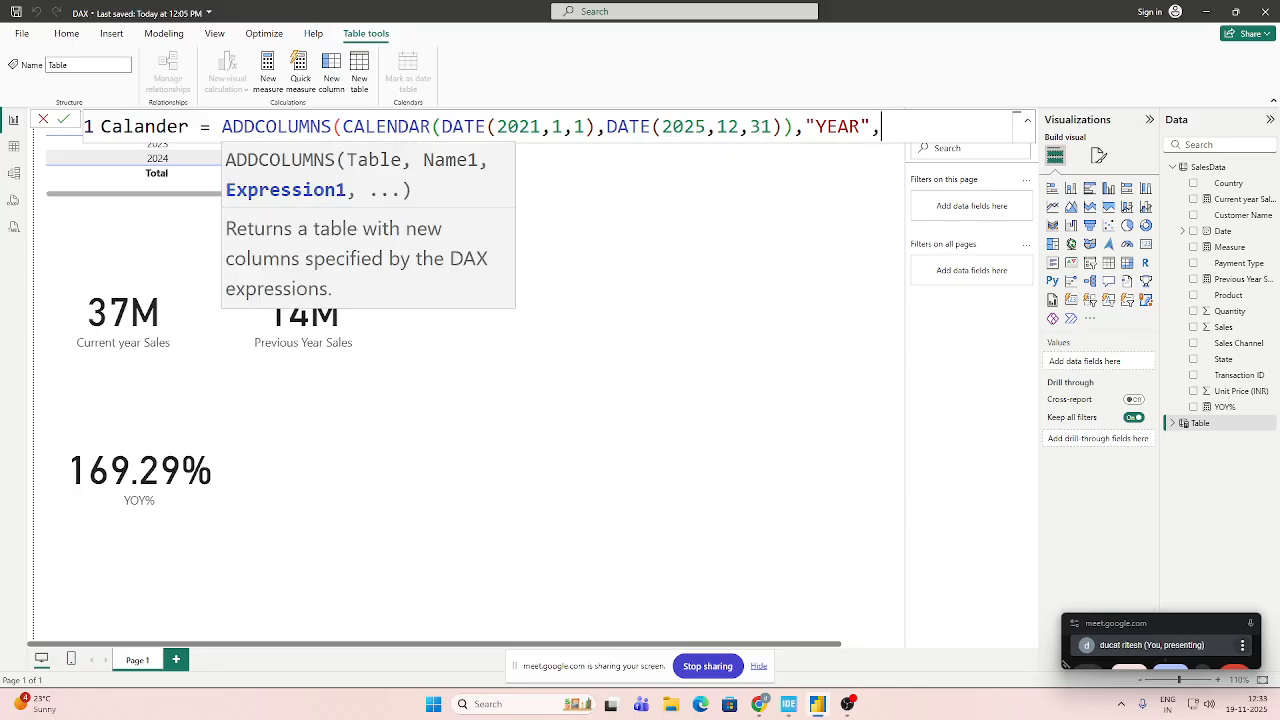
pyautogui.write('YEAR')
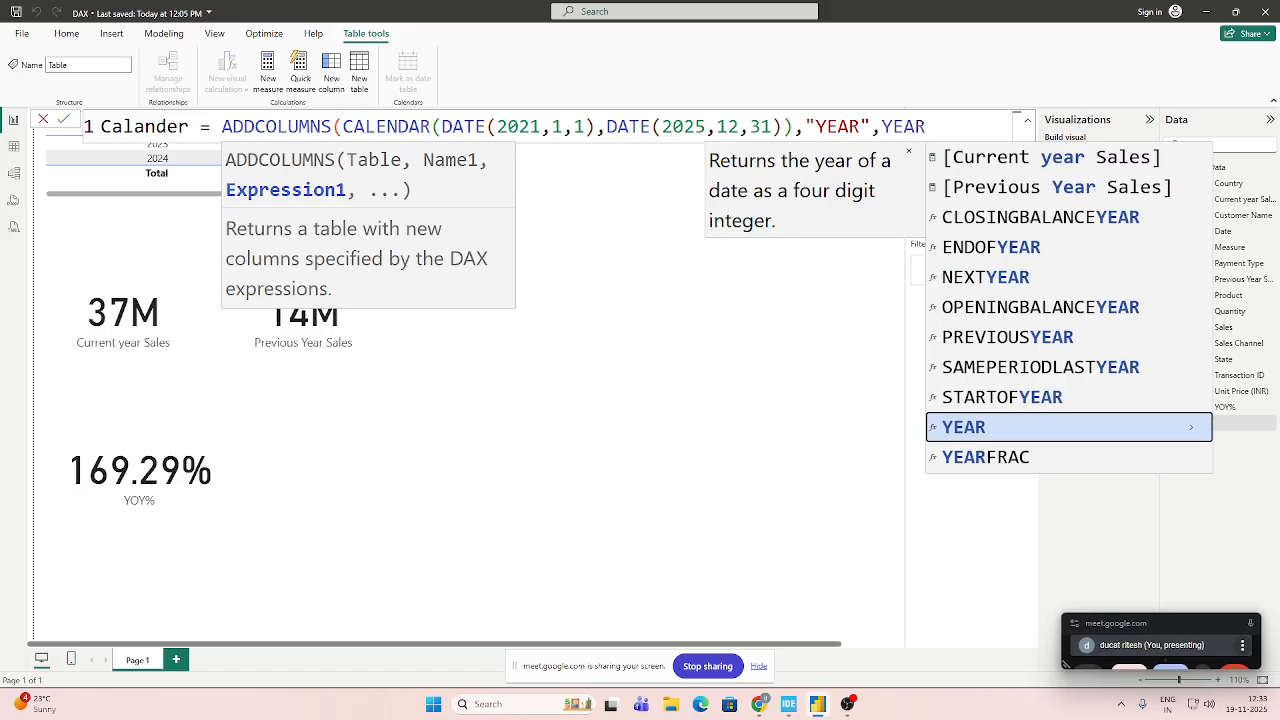
pyautogui.write('(')
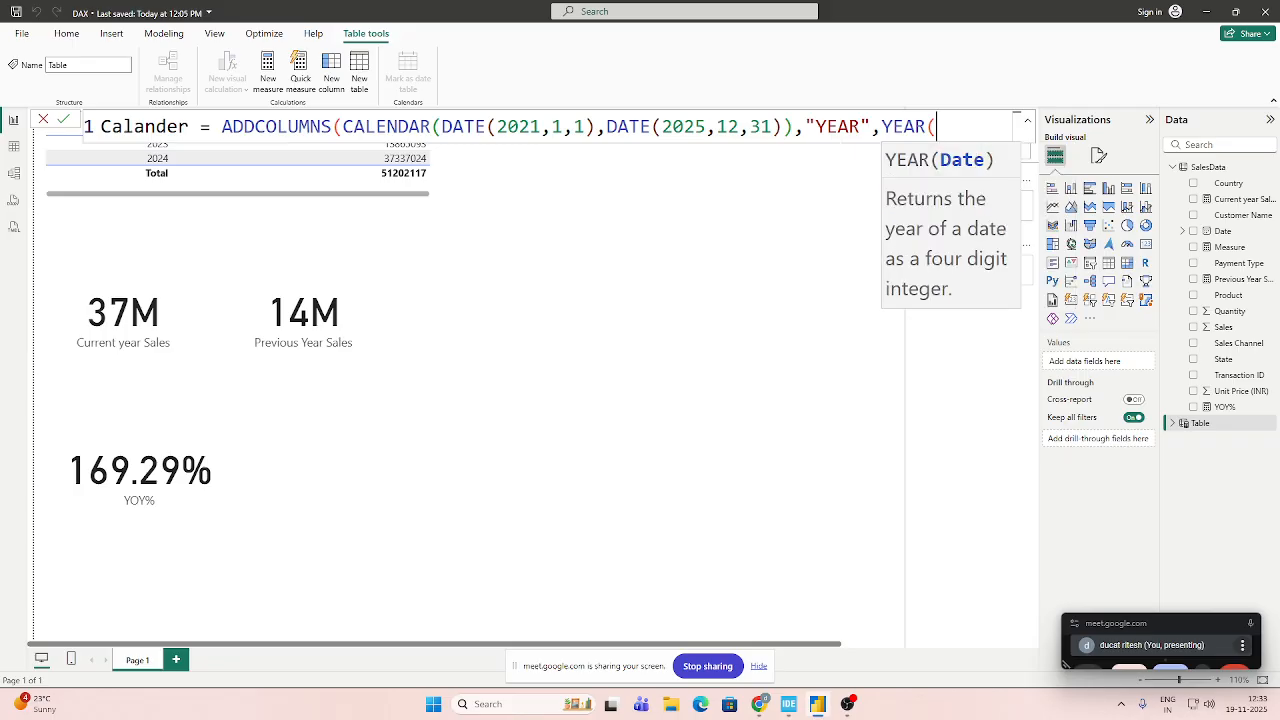
pyautogui.write('da')
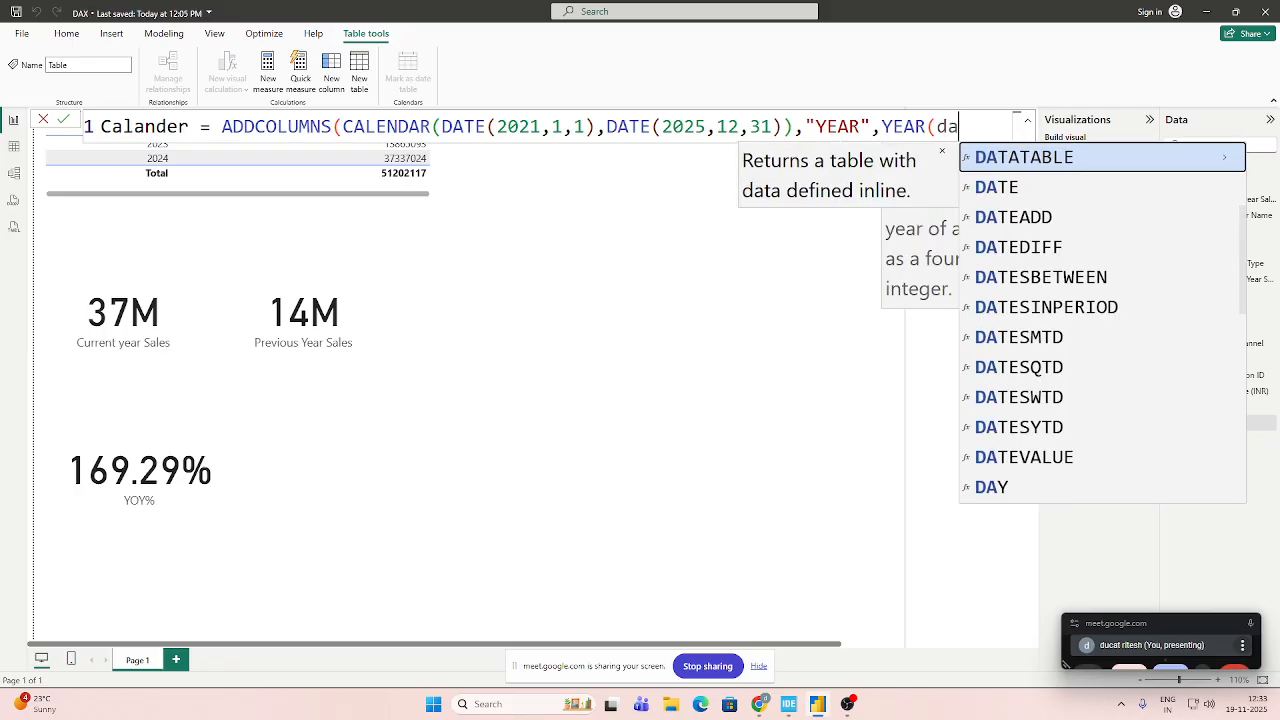
pyautogui.press('Down')
pyautogui.press('Tab')
pyautogui.write('(')
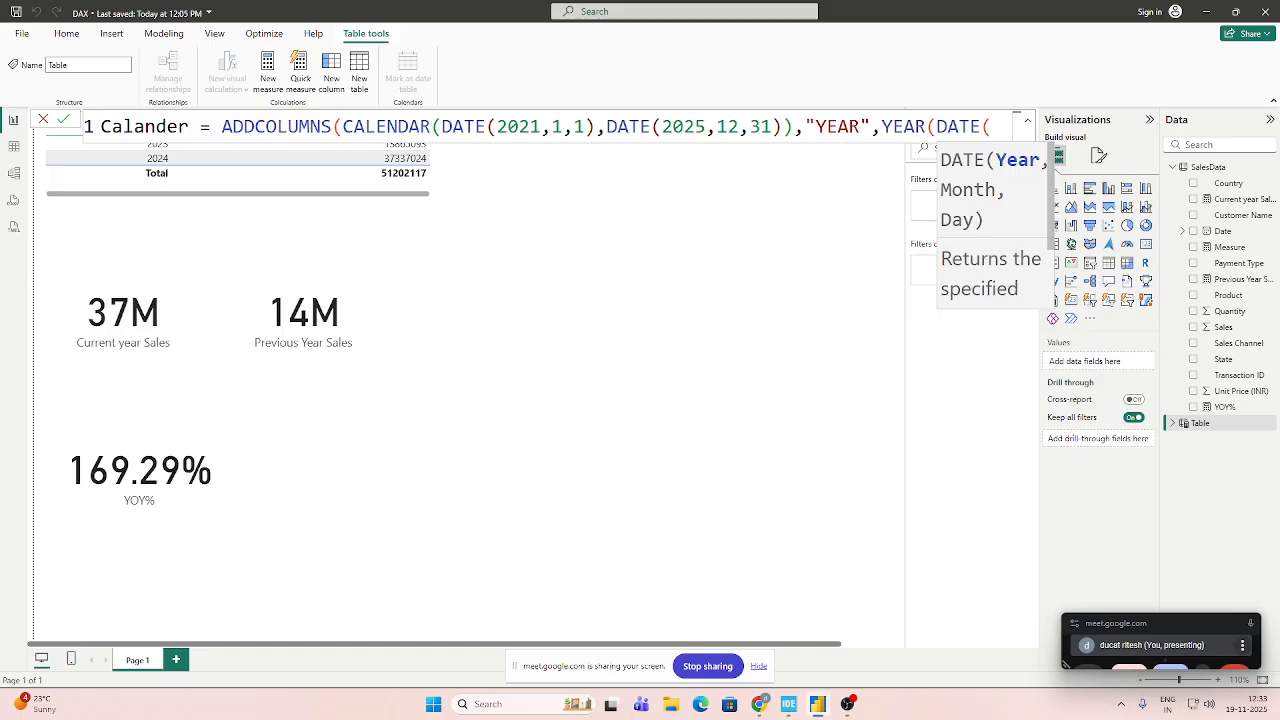
pyautogui.press('BackSpace')
pyautogui.press('BackSpace')
pyautogui.press('BackSpace')
pyautogui.press('BackSpace')
pyautogui.press('BackSpace')
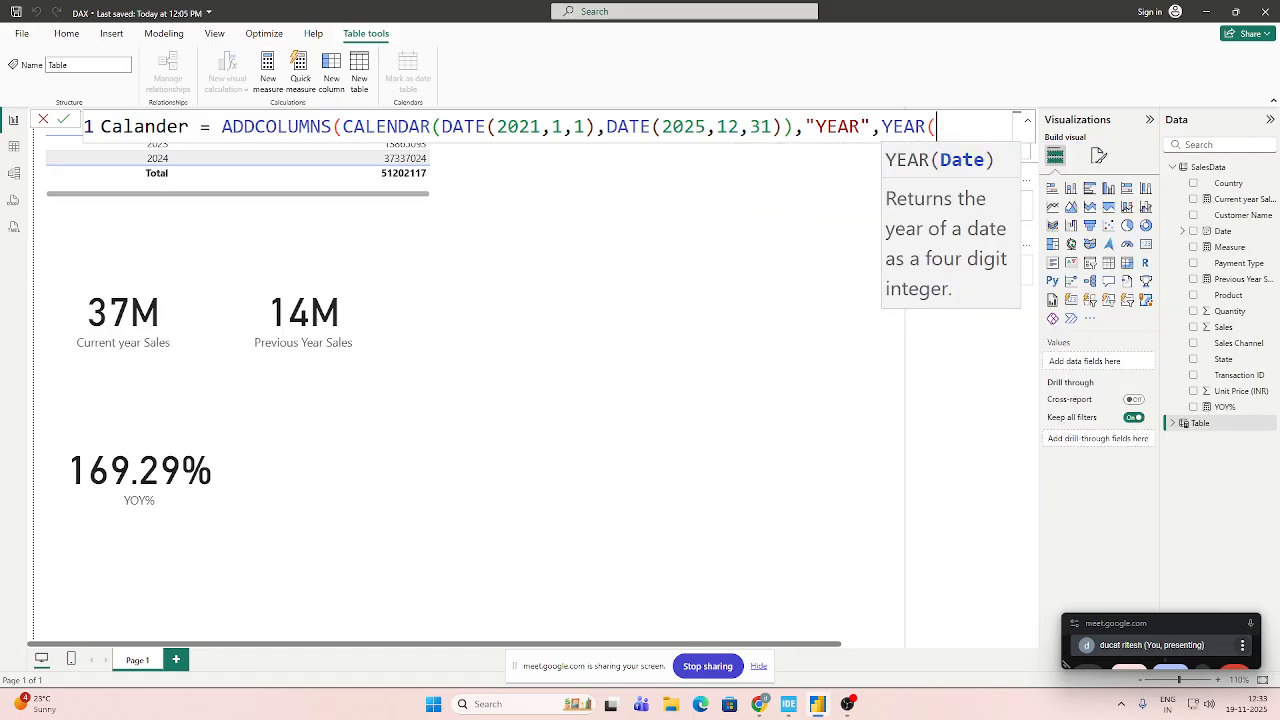
# Use [Date] as the YEAR function's argument, close both functions and commit the Calander table formula.
pyautogui.write('[DAt')
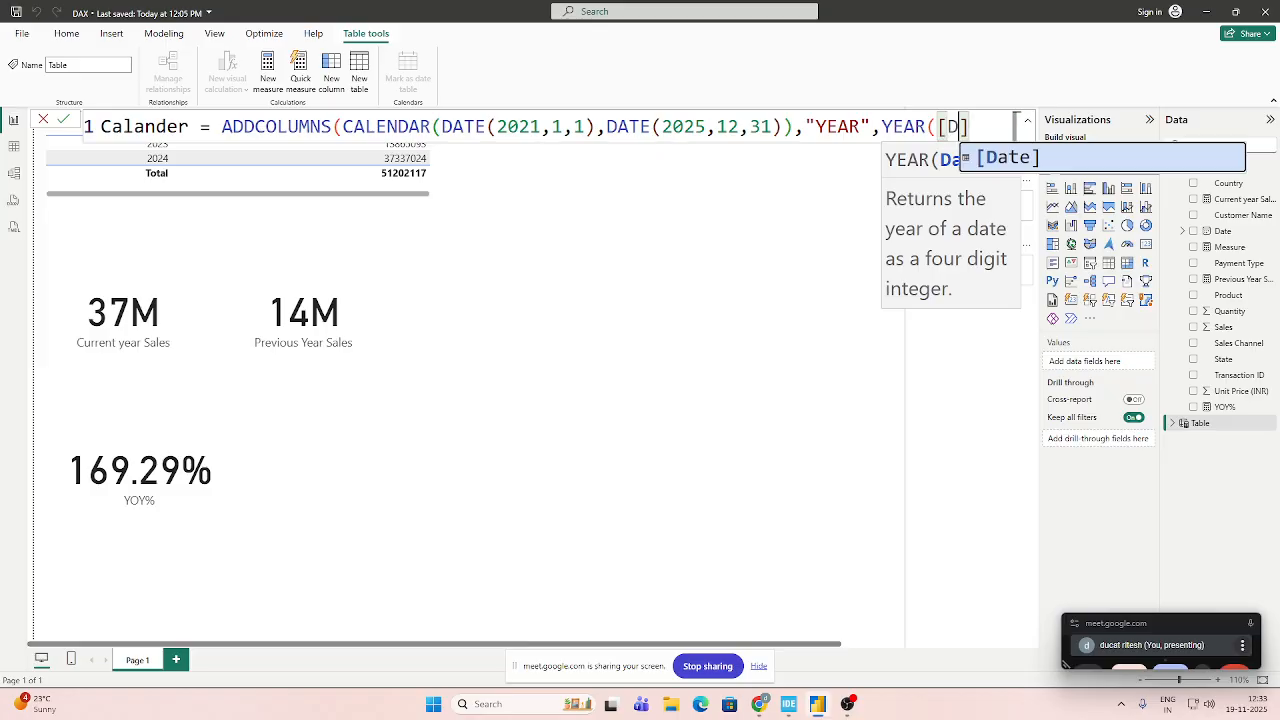
pyautogui.press('Tab')
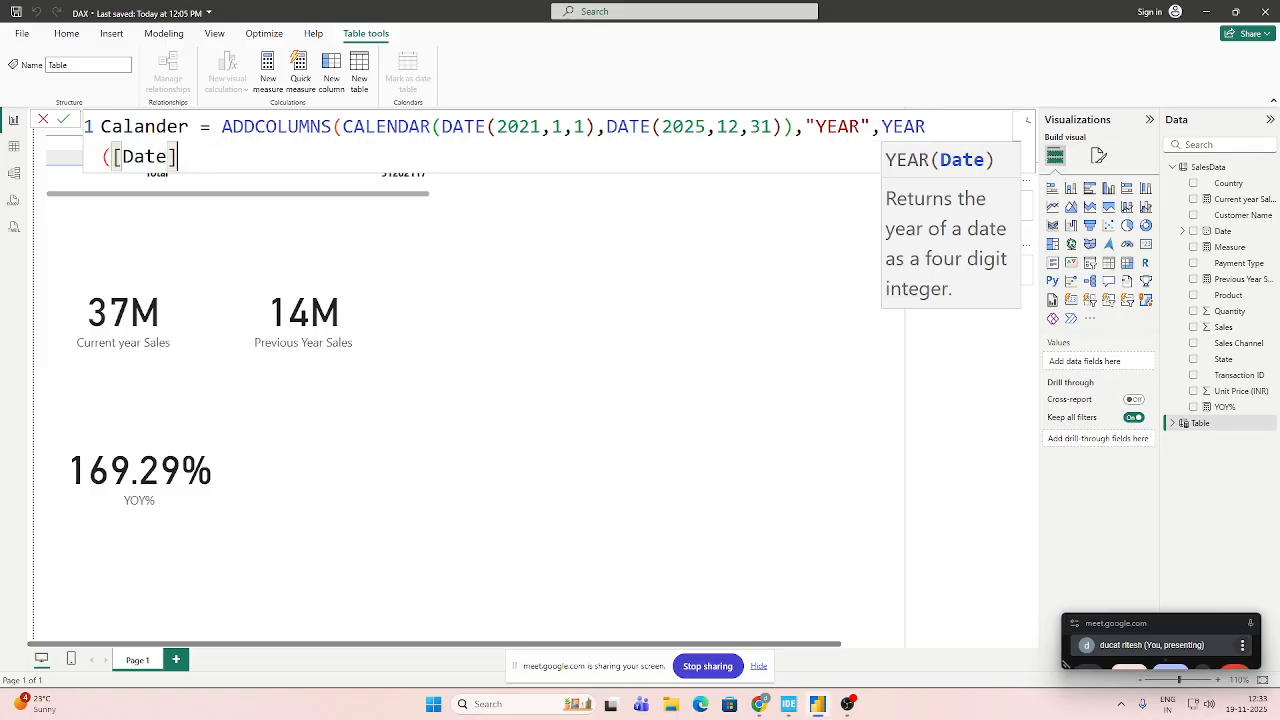
pyautogui.write(')')
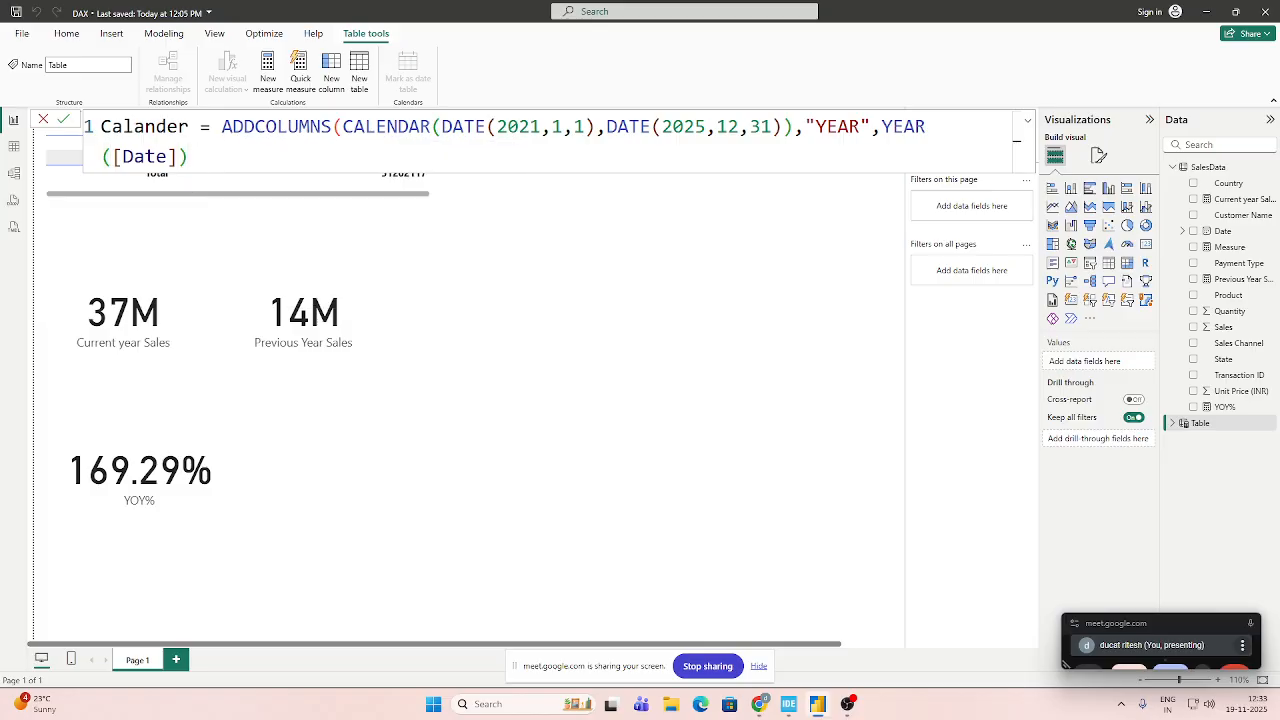
pyautogui.write(' )')
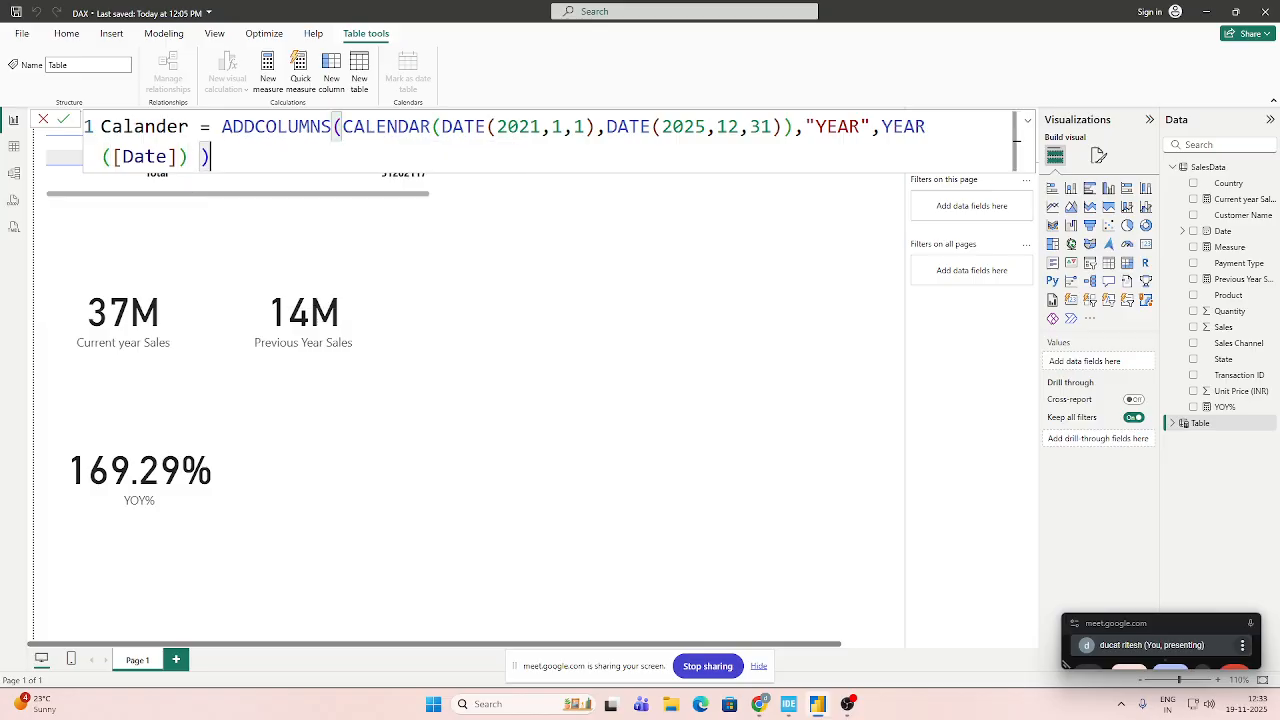
pyautogui.press('Left')
pyautogui.press('BackSpace')
pyautogui.press('Return')
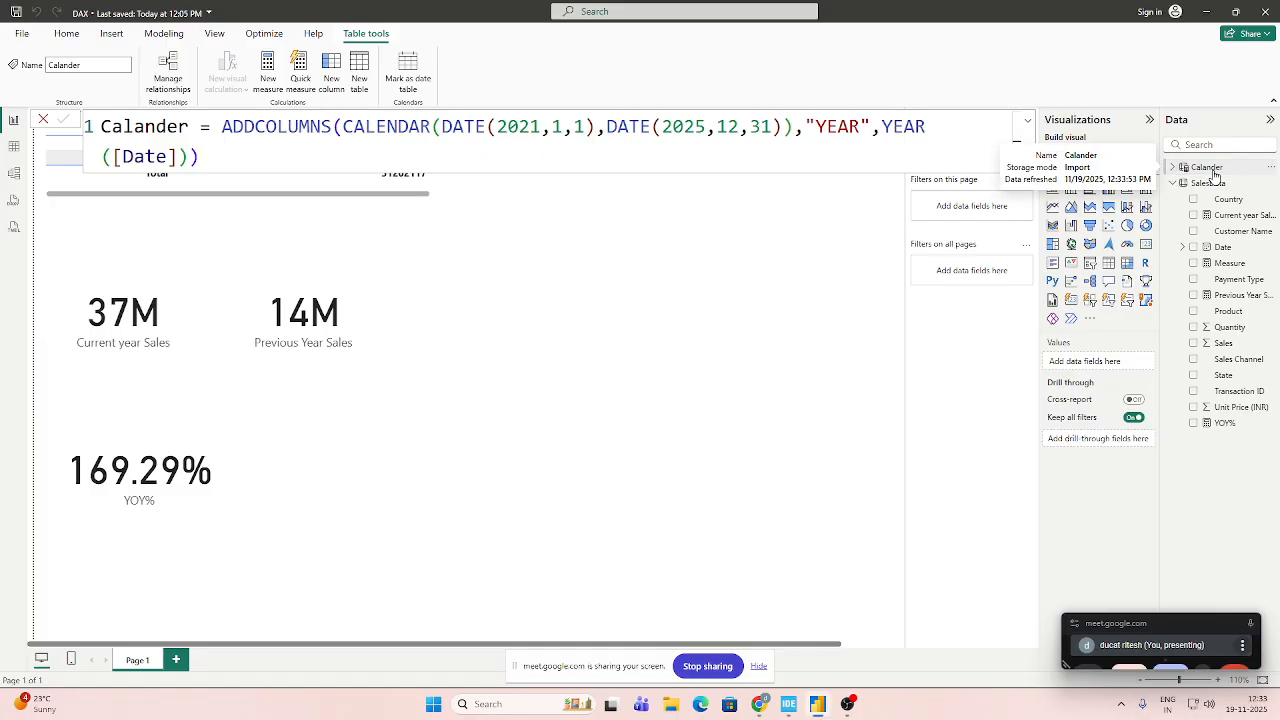
# Open the Calander table's data in Table view and examine its formula and the rows of its Date and YEAR columns.
pyautogui.click(14, 148)
pyautogui.click(100, 279)
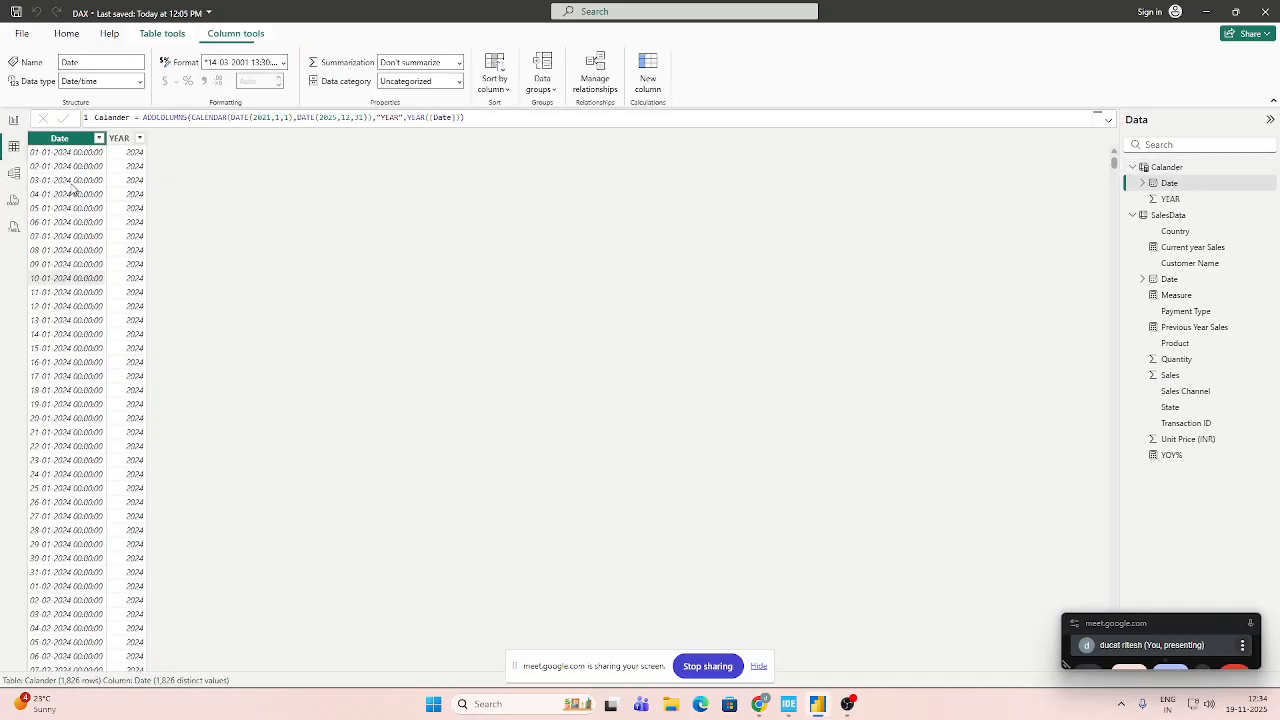
pyautogui.click(42, 158)
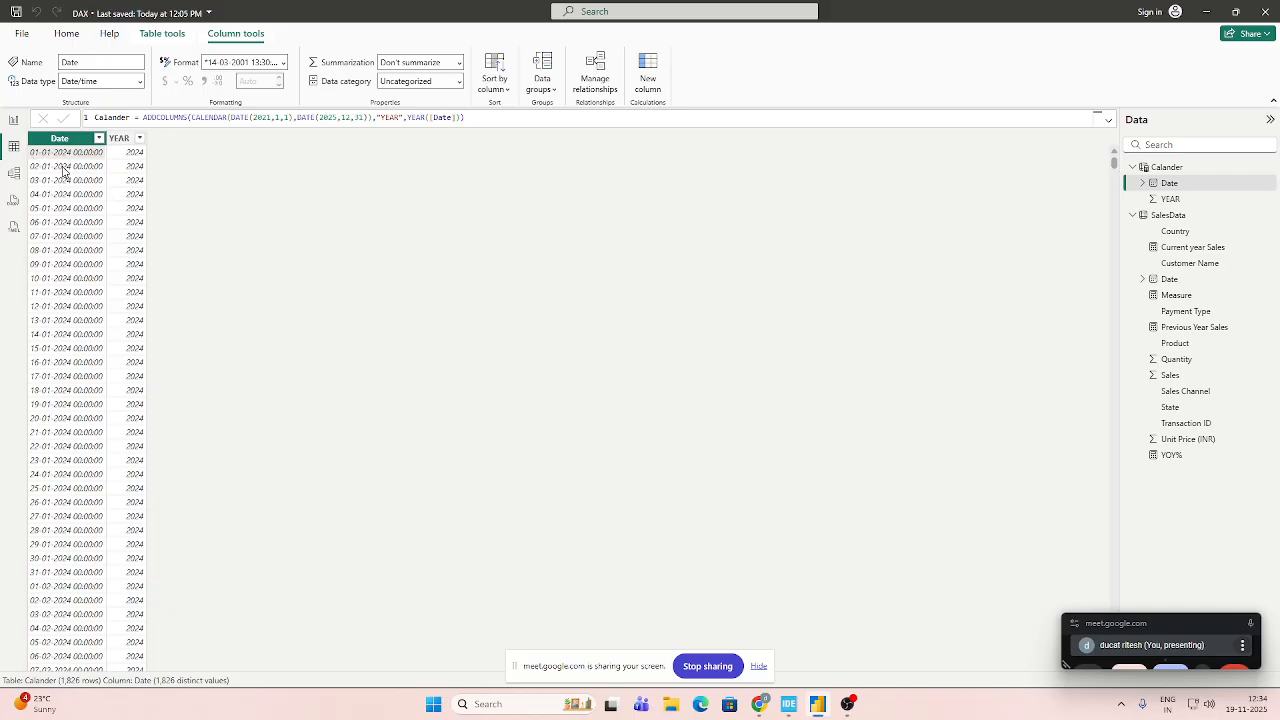
pyautogui.scroll(-1, 62, 238)
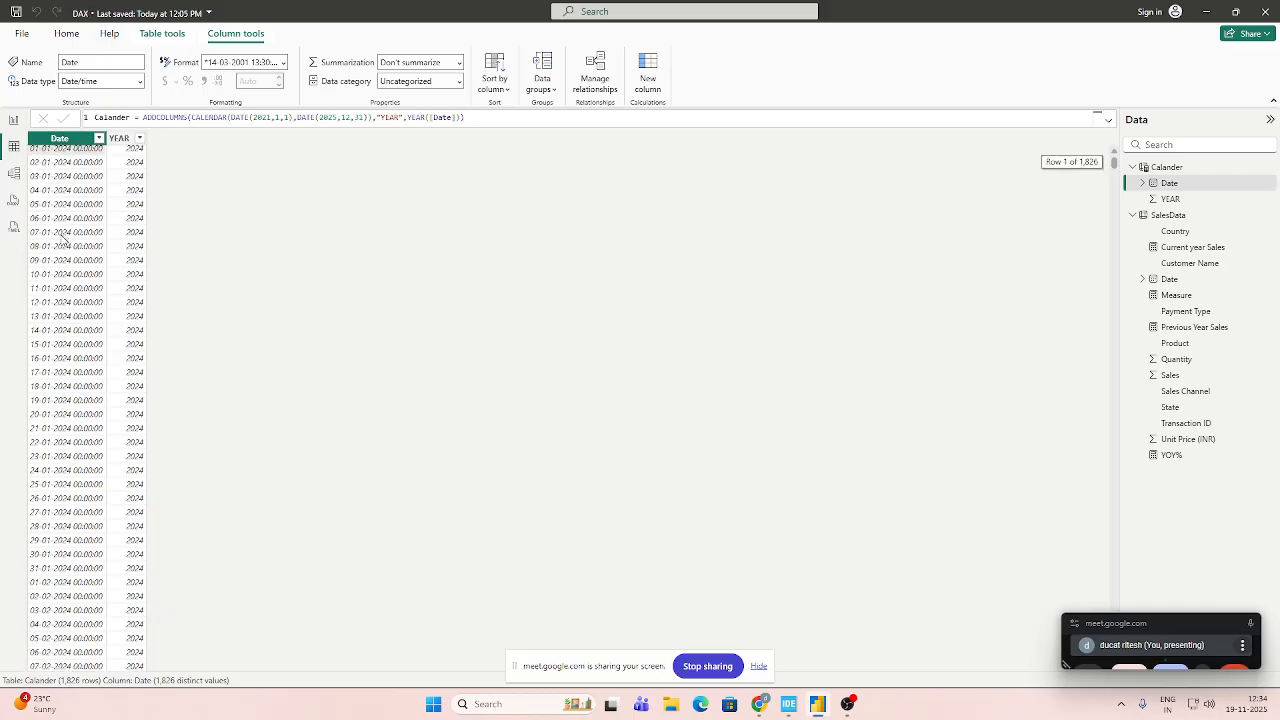
pyautogui.scroll(-13, 66, 239)
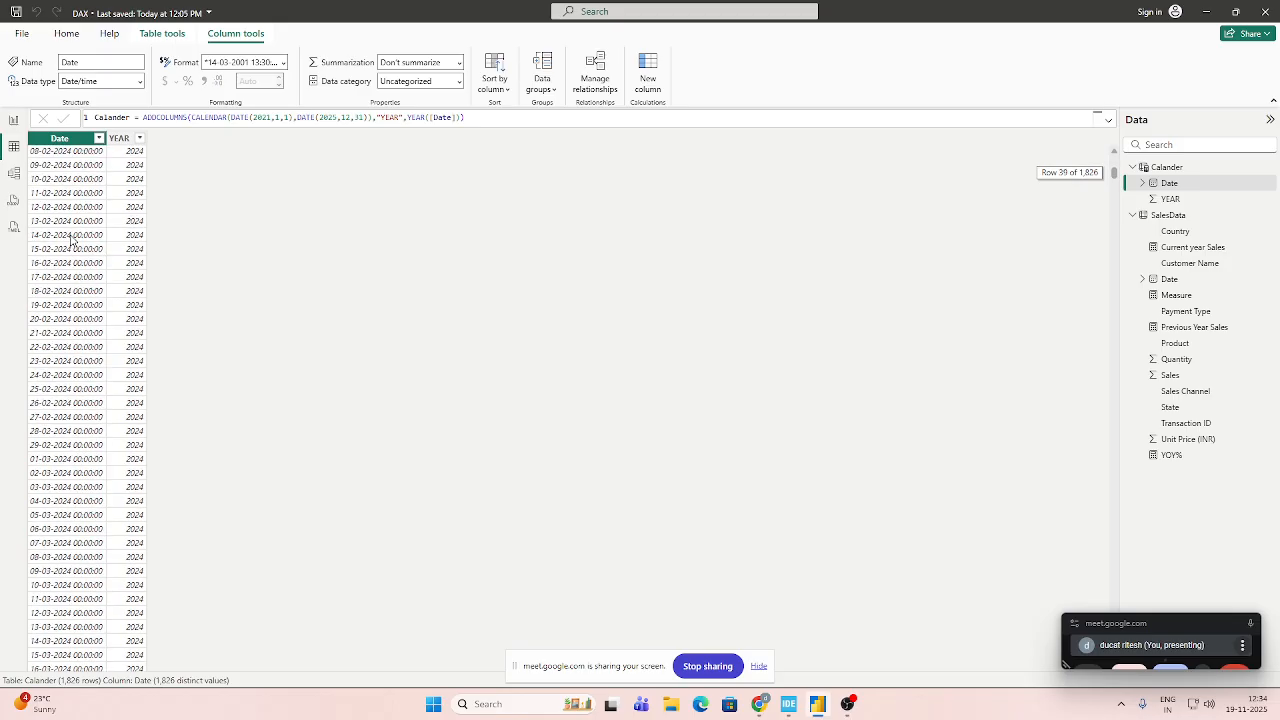
pyautogui.scroll(13, 71, 239)
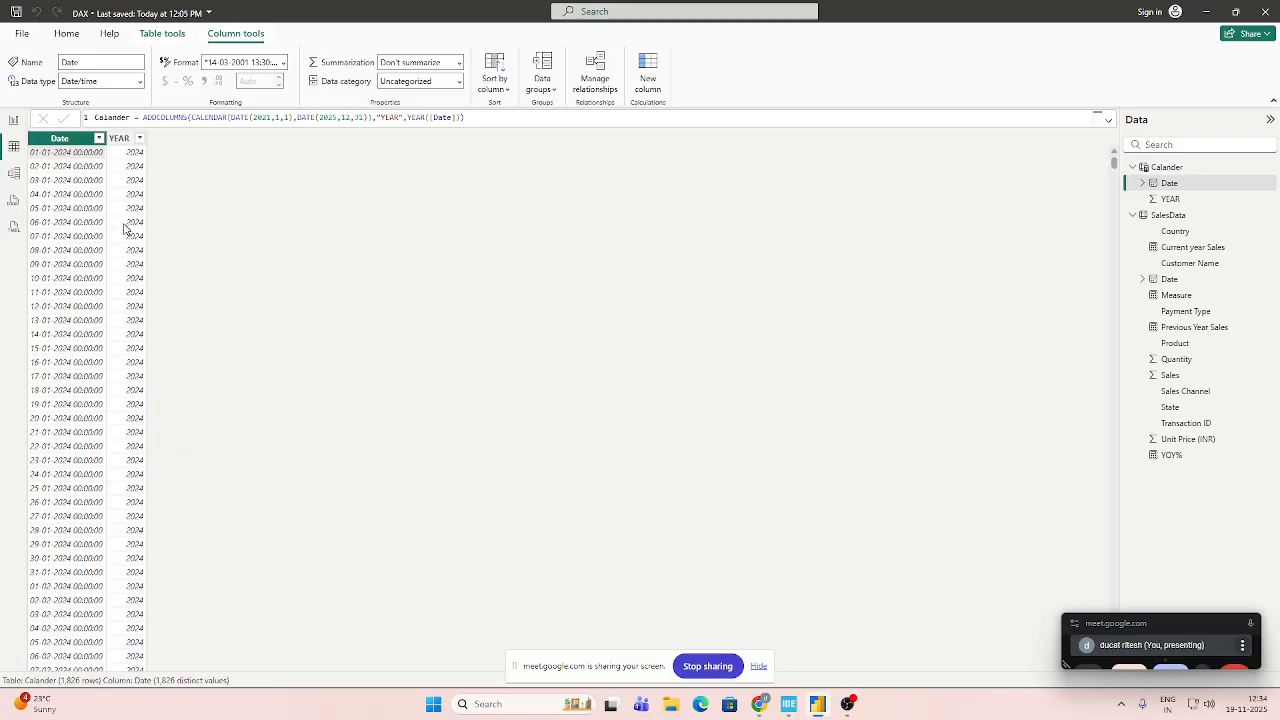
pyautogui.scroll(-20, 101, 250)
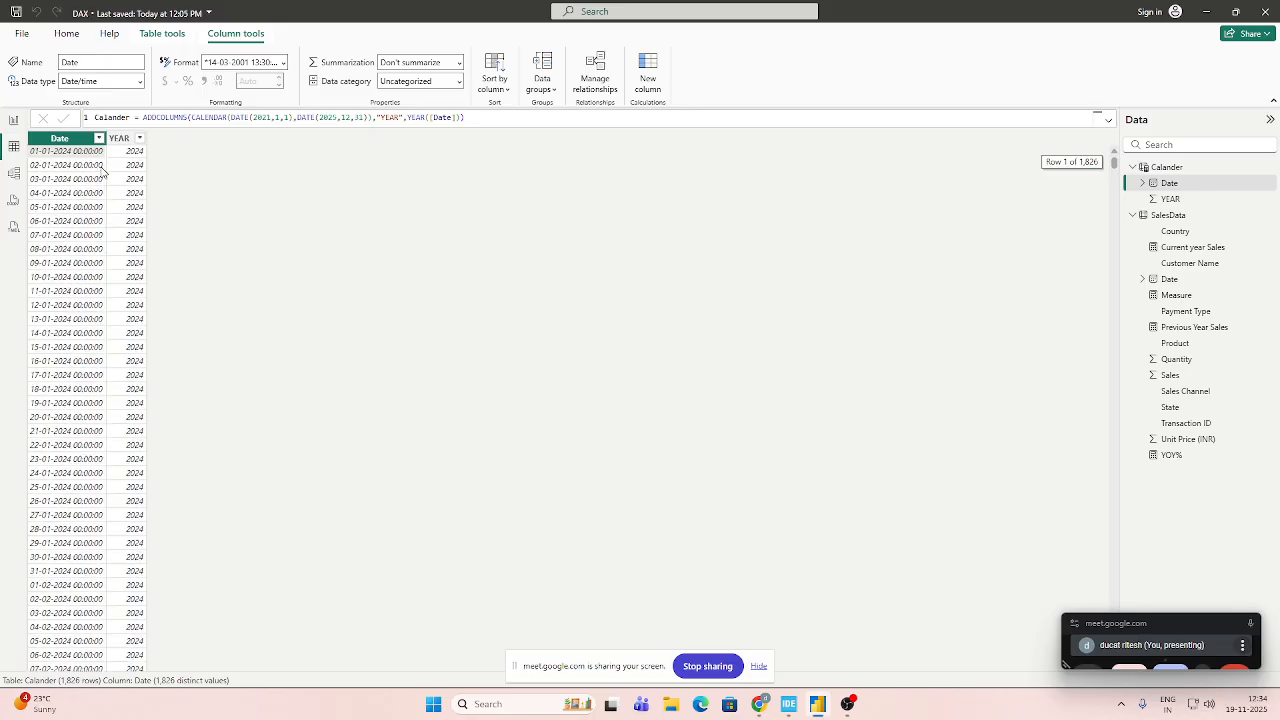
pyautogui.scroll(-20, 101, 260)
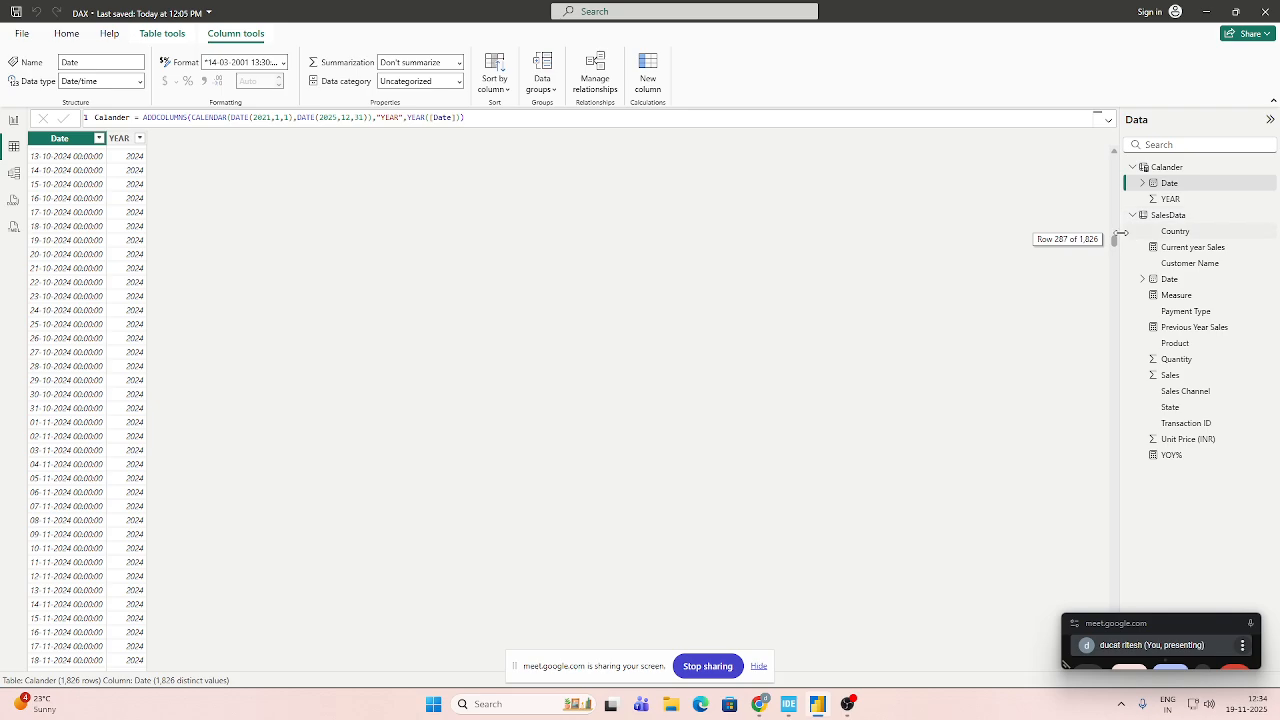
pyautogui.moveTo(1113, 241); pyautogui.dragTo(1035, 130)
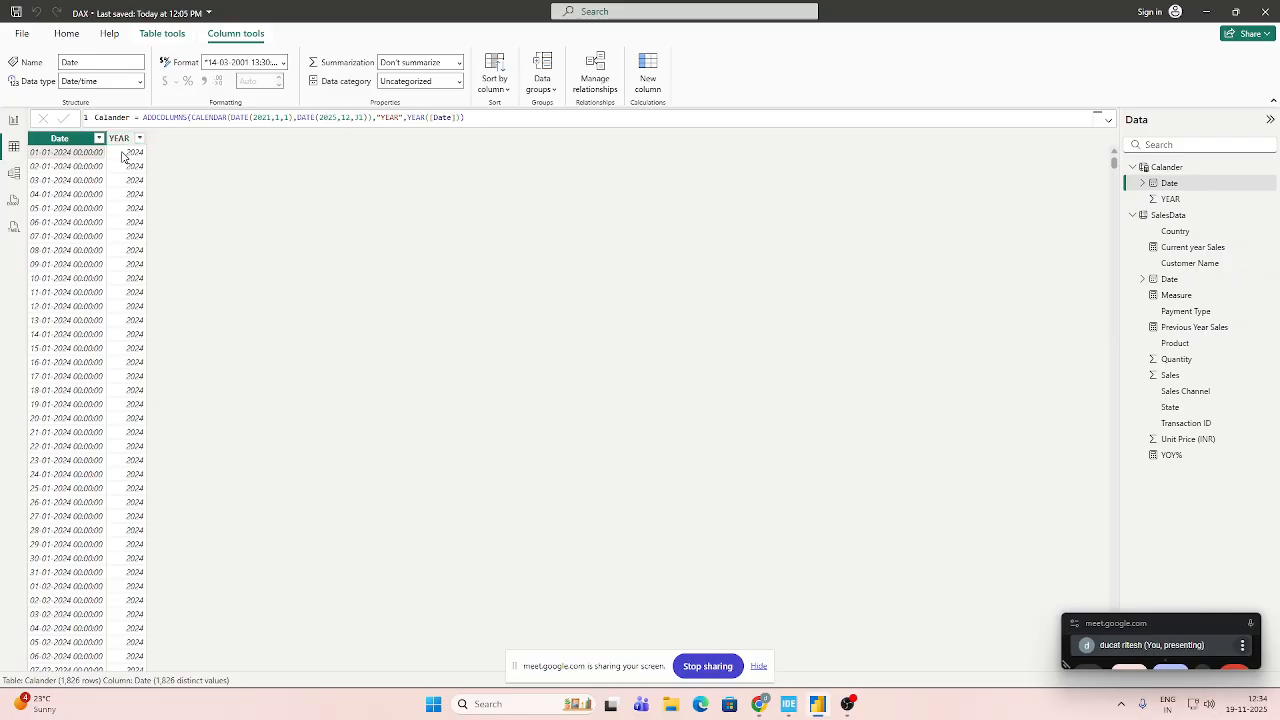
pyautogui.scroll(-9, 130, 168)
pyautogui.scroll(9, 130, 170)
pyautogui.click(1097, 117)
pyautogui.scroll(5, 536, 134)
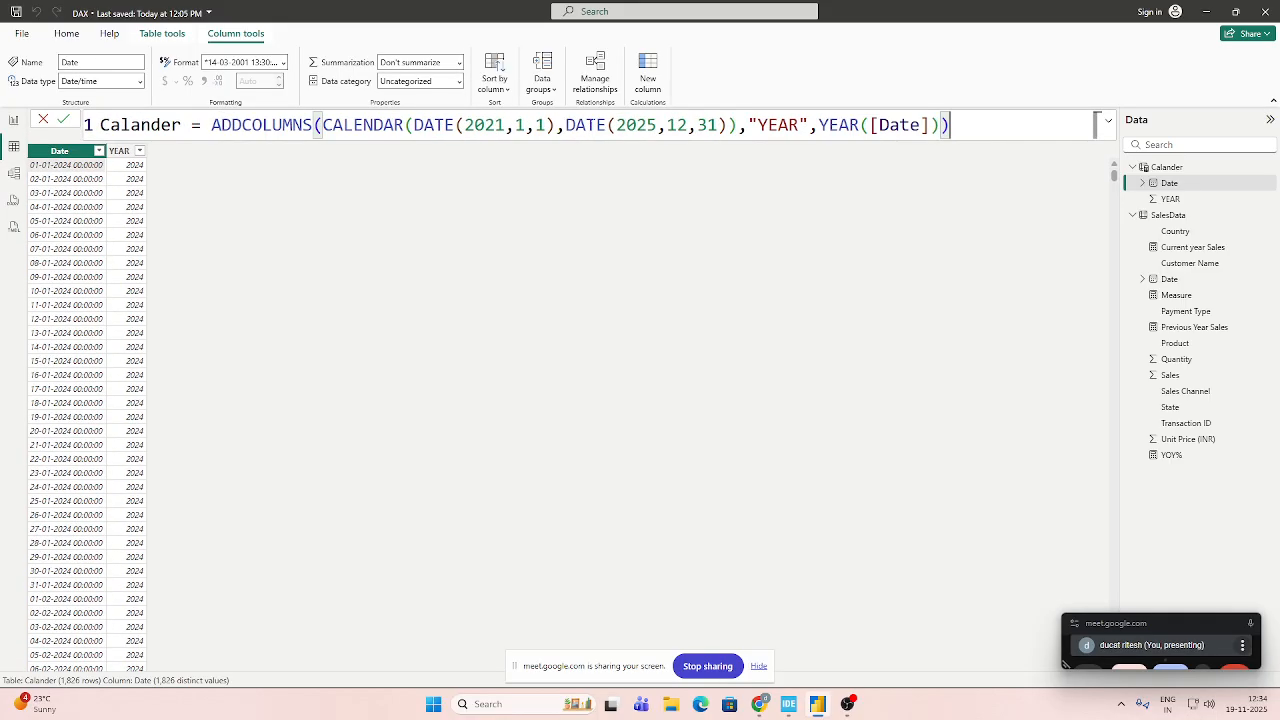
pyautogui.scroll(3, 530, 134)
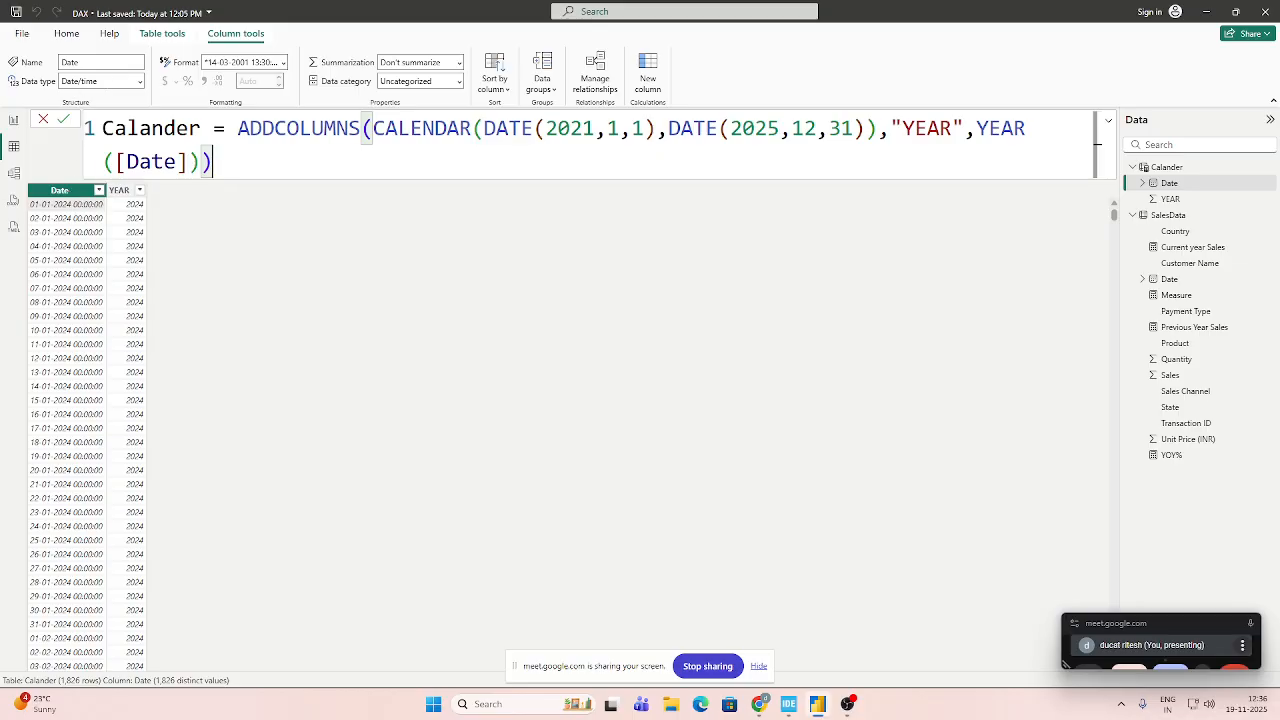
# Change the data type of the Calander table's Date column to Date and check the reformatted rows.
pyautogui.click(139, 82)
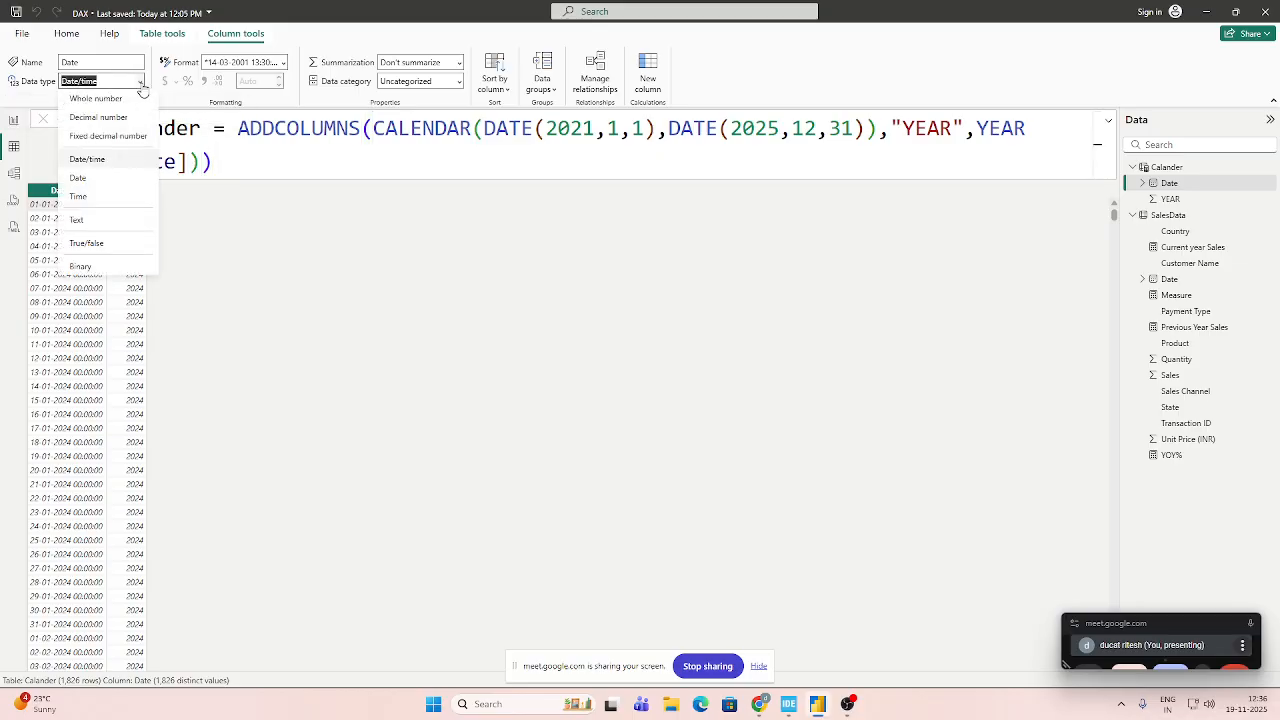
pyautogui.click(105, 183)
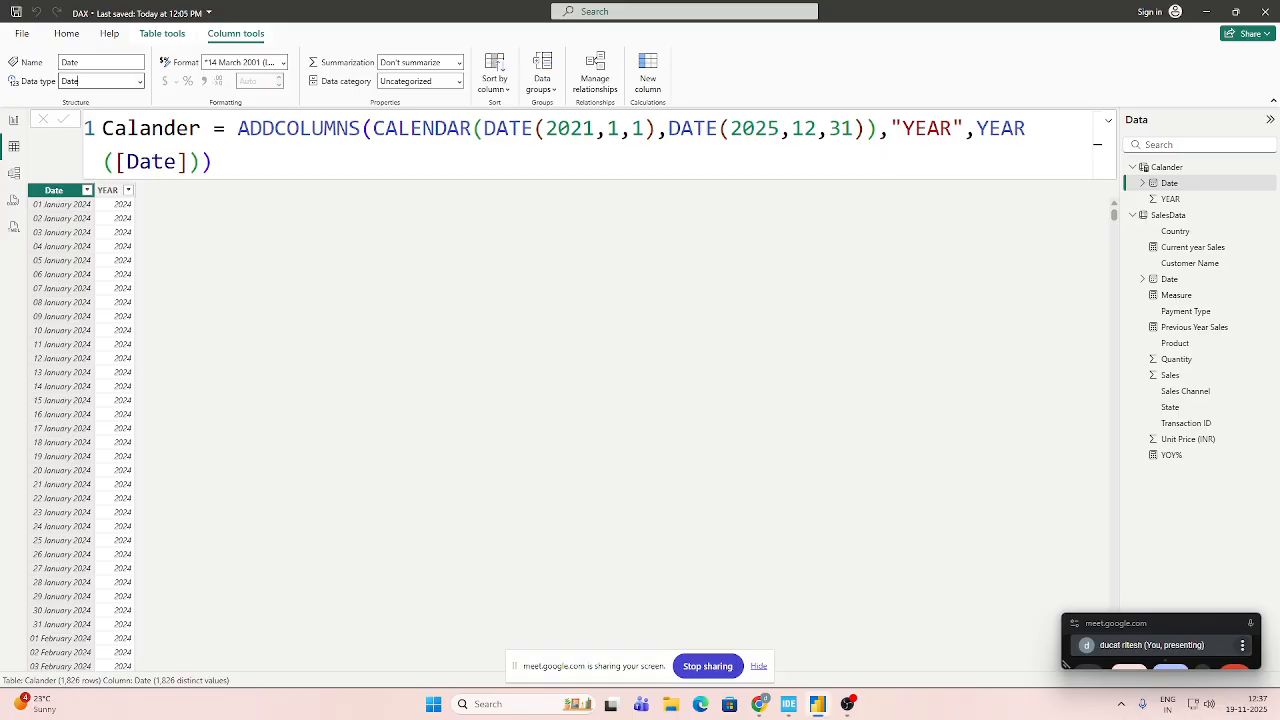
pyautogui.scroll(-10, 70, 388)
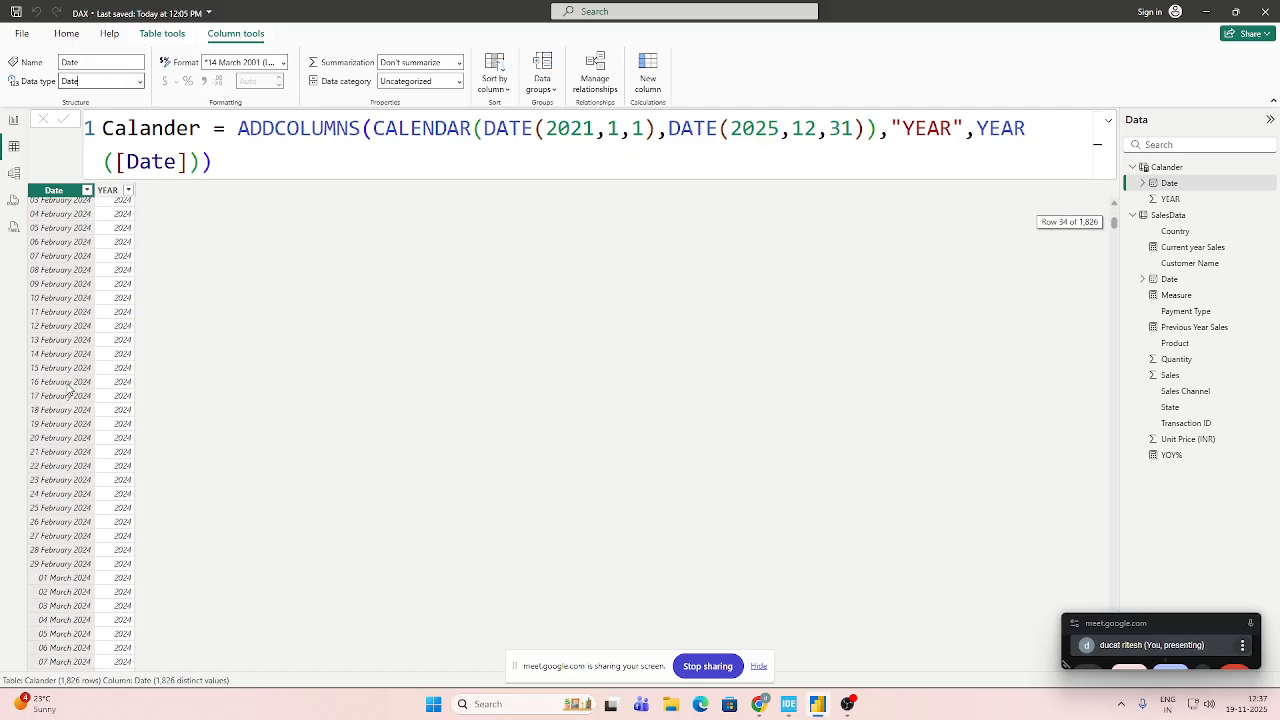
pyautogui.scroll(10, 78, 387)
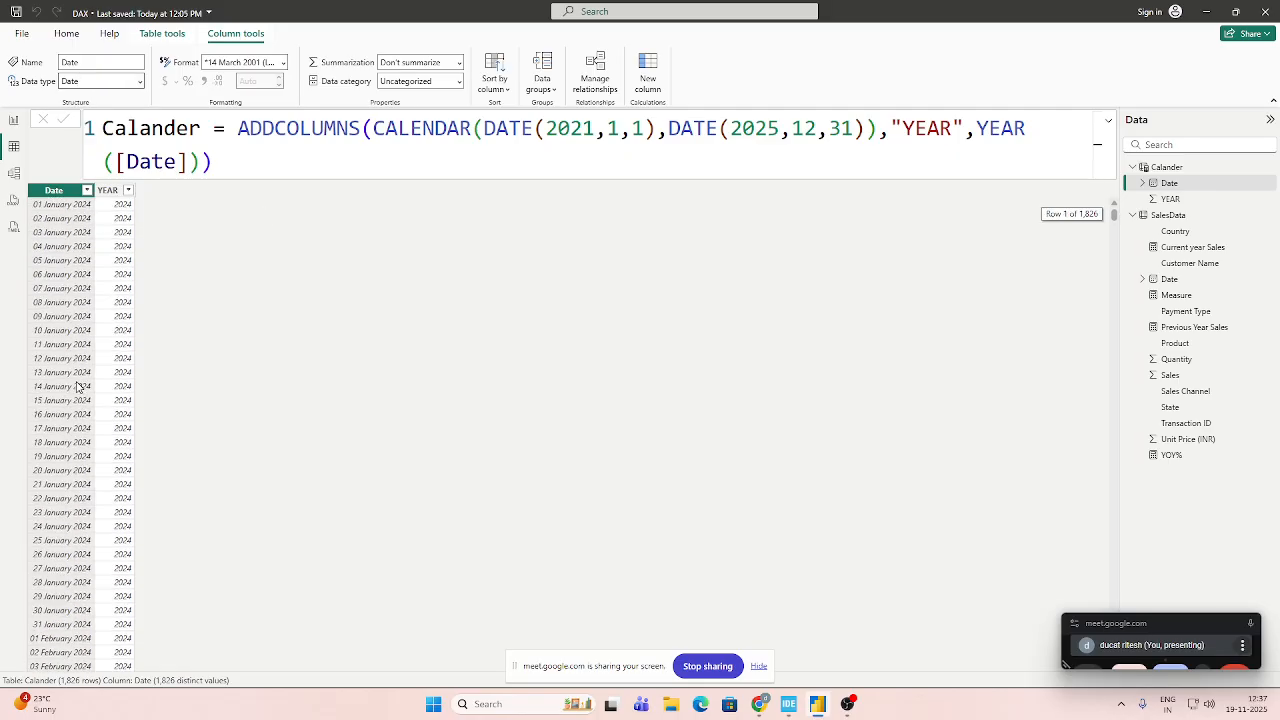
pyautogui.click(240, 162)
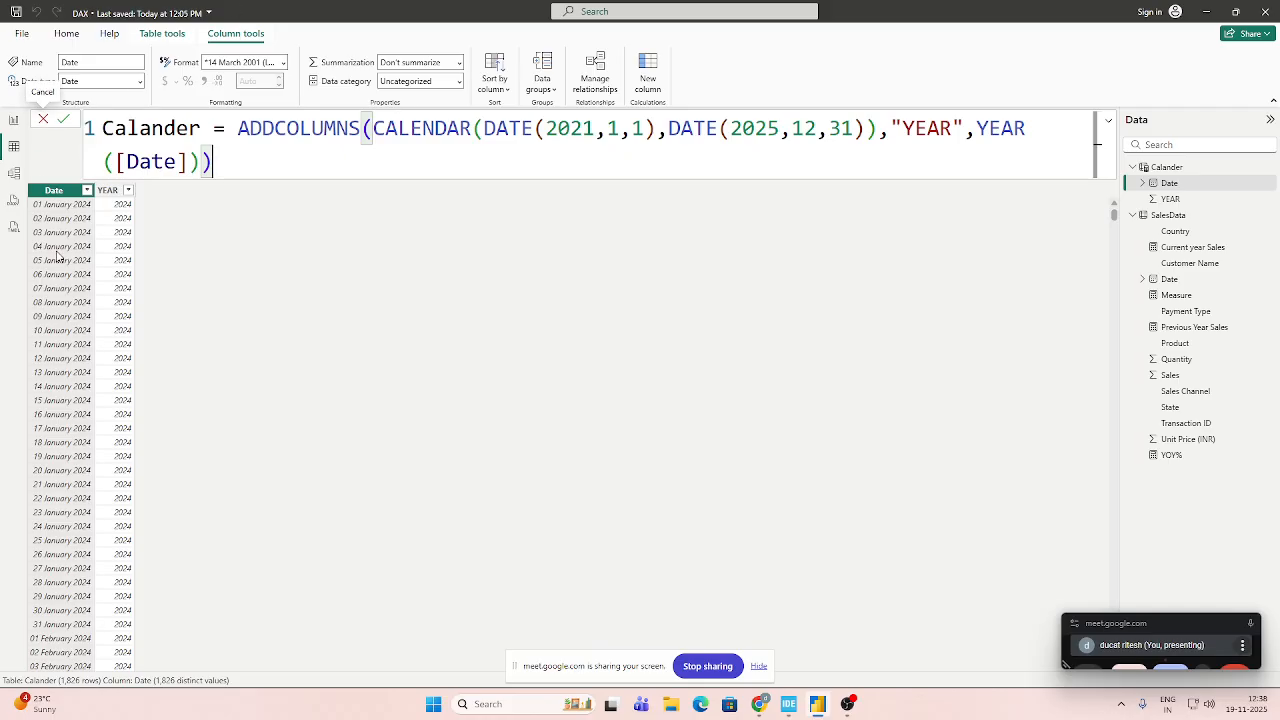
# Return to the report page and add an empty slicer, shrunk and placed beside the Previous Year Sales card.
pyautogui.click(13, 119)
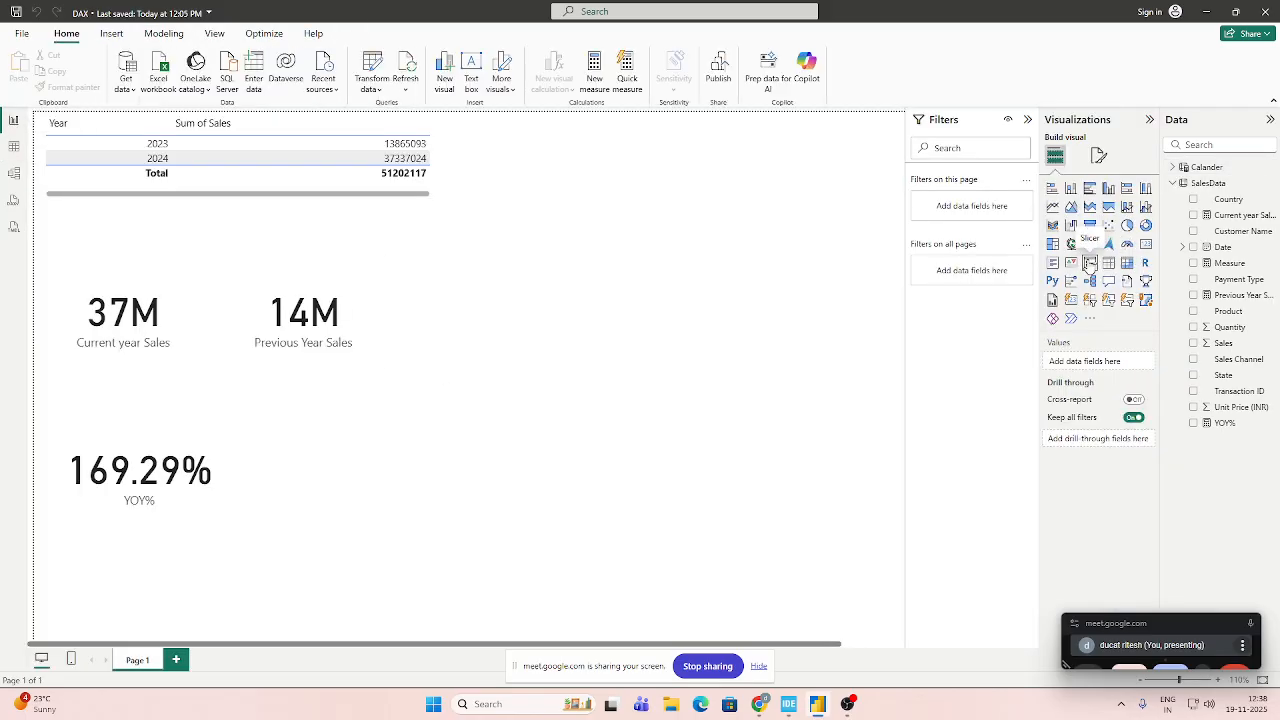
pyautogui.click(1110, 262)
pyautogui.moveTo(81, 589); pyautogui.dragTo(491, 271)
pyautogui.moveTo(646, 321); pyautogui.dragTo(627, 298)
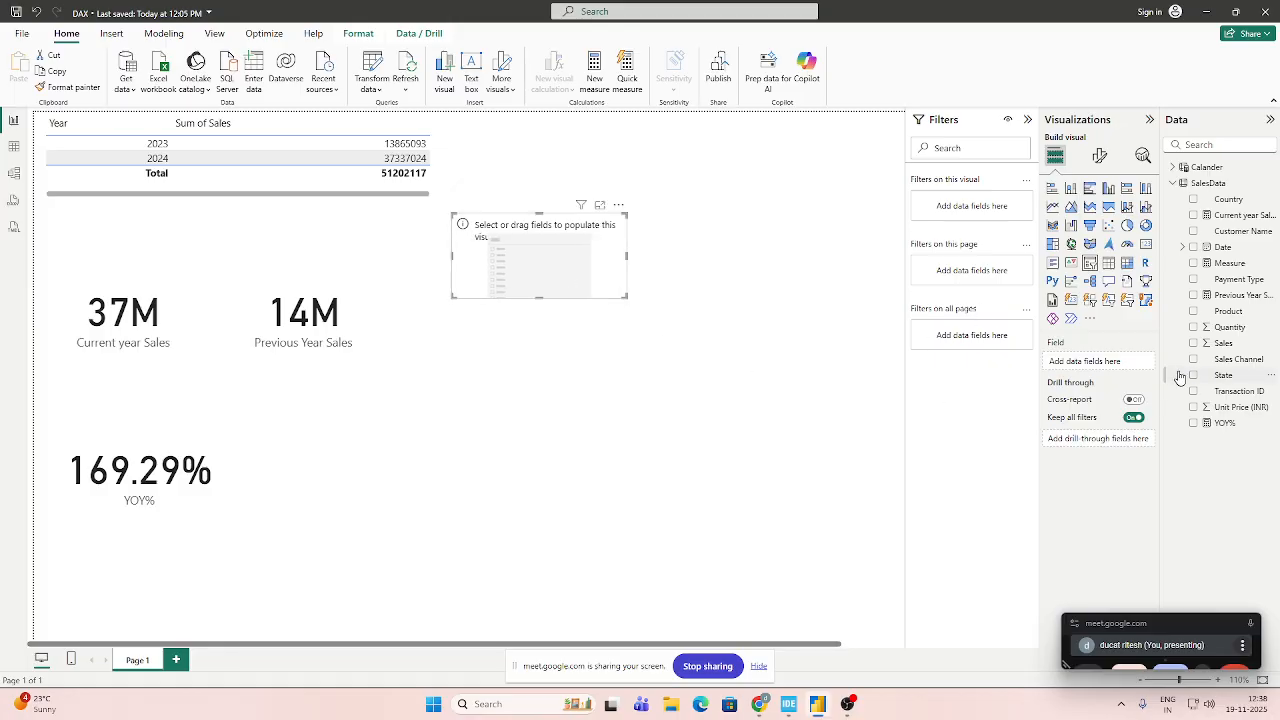
pyautogui.moveTo(1222, 250); pyautogui.dragTo(1090, 360)
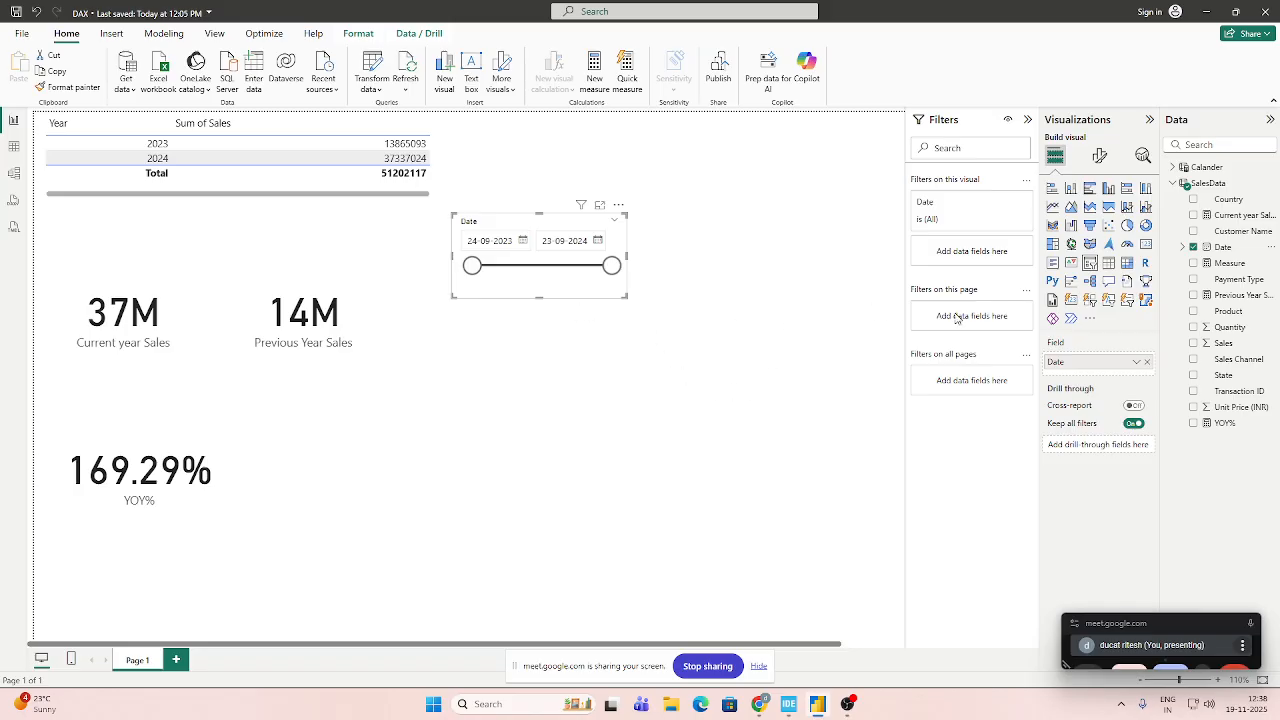
pyautogui.click(1136, 364)
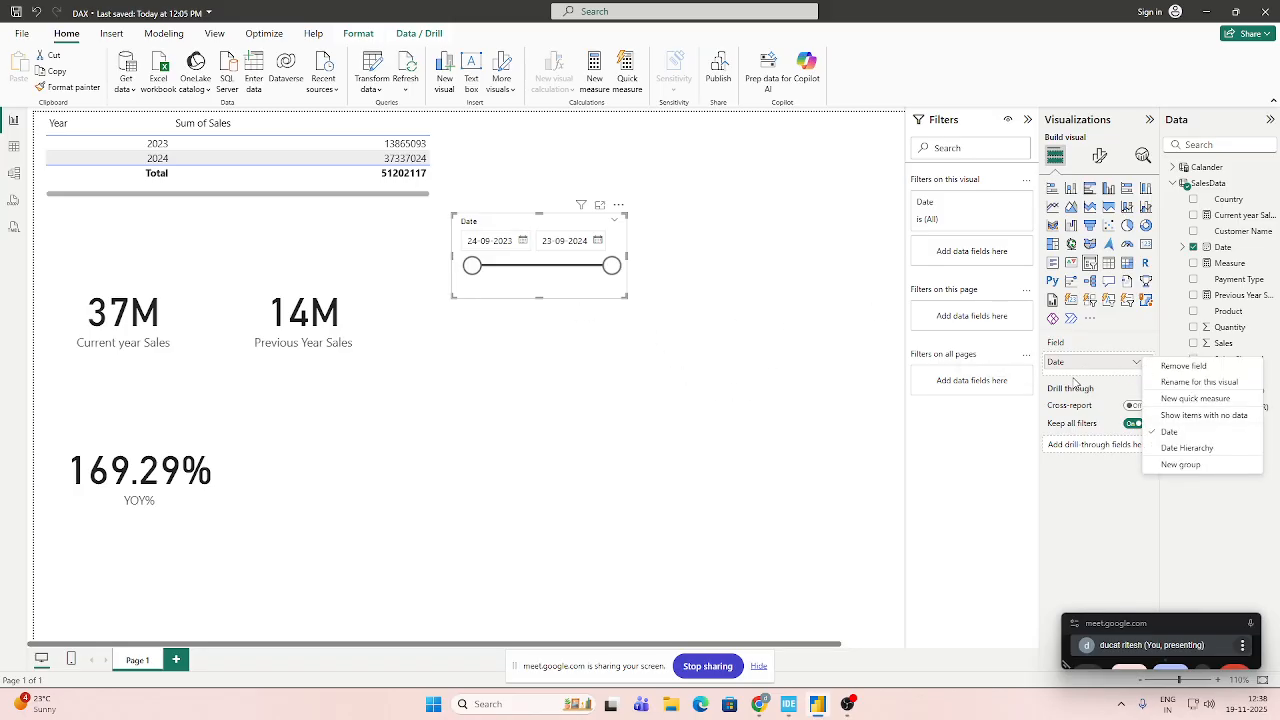
pyautogui.click(517, 317)
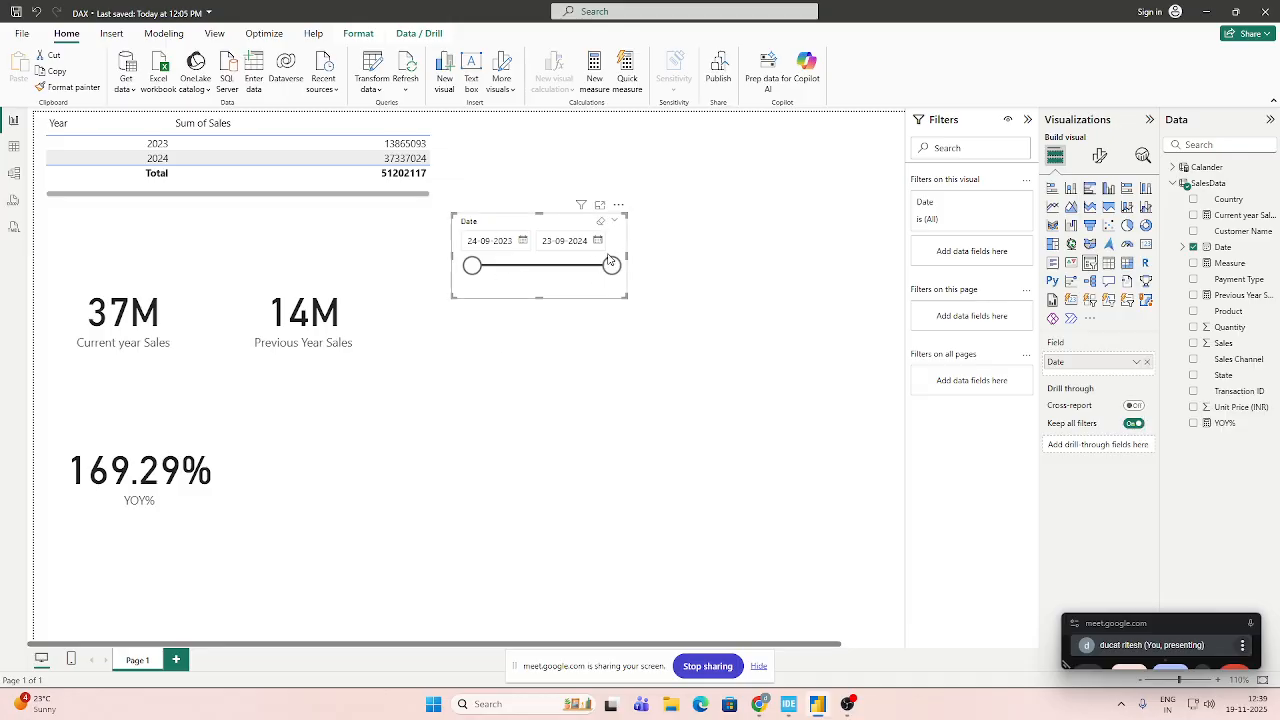
pyautogui.click(1194, 248)
# Add the Year level of the SalesData Date Hierarchy to the slicer.
pyautogui.click(1183, 247)
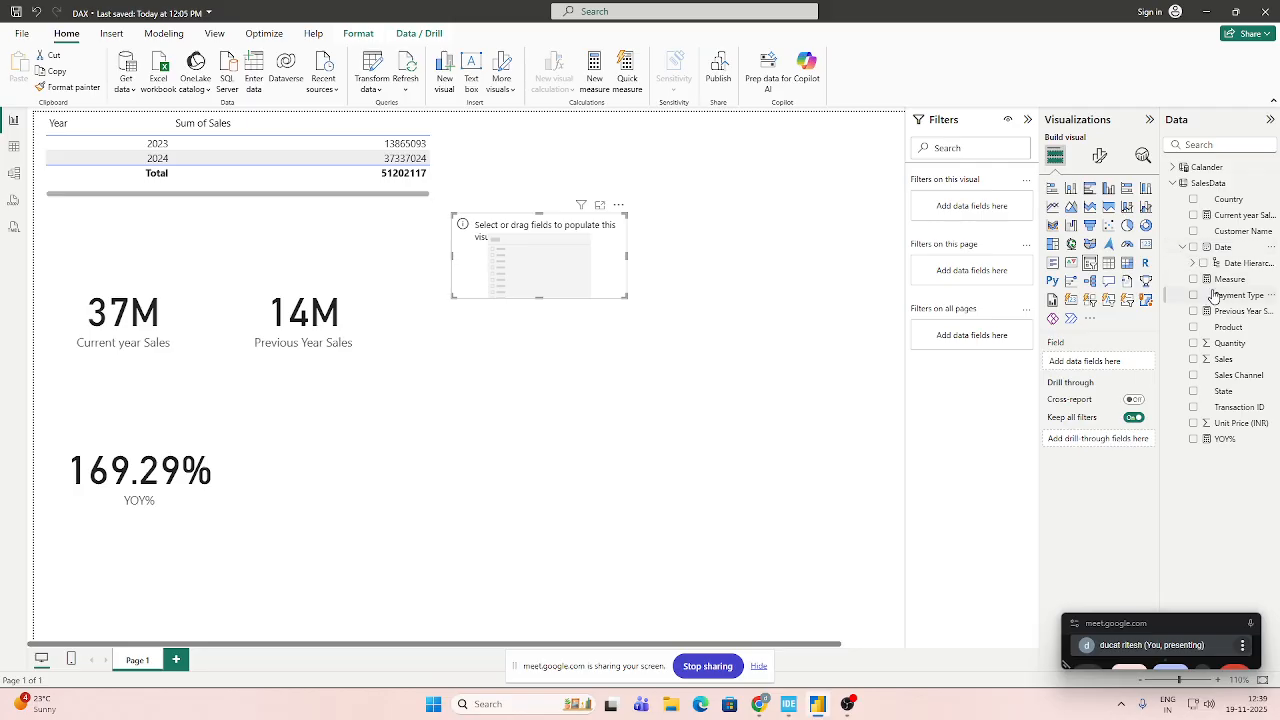
pyautogui.click(1192, 264)
pyautogui.click(1230, 279)
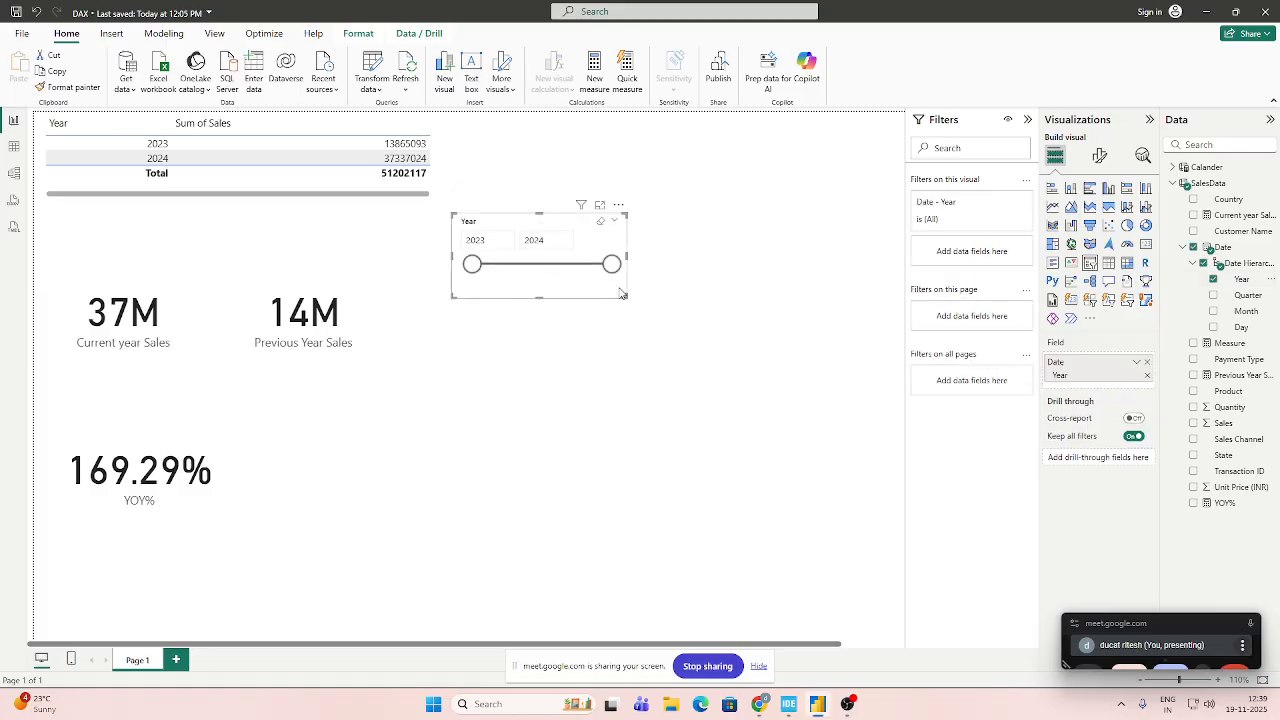
# Shrink the year slicer further and set its style to Dropdown.
pyautogui.moveTo(627, 297); pyautogui.dragTo(598, 275)
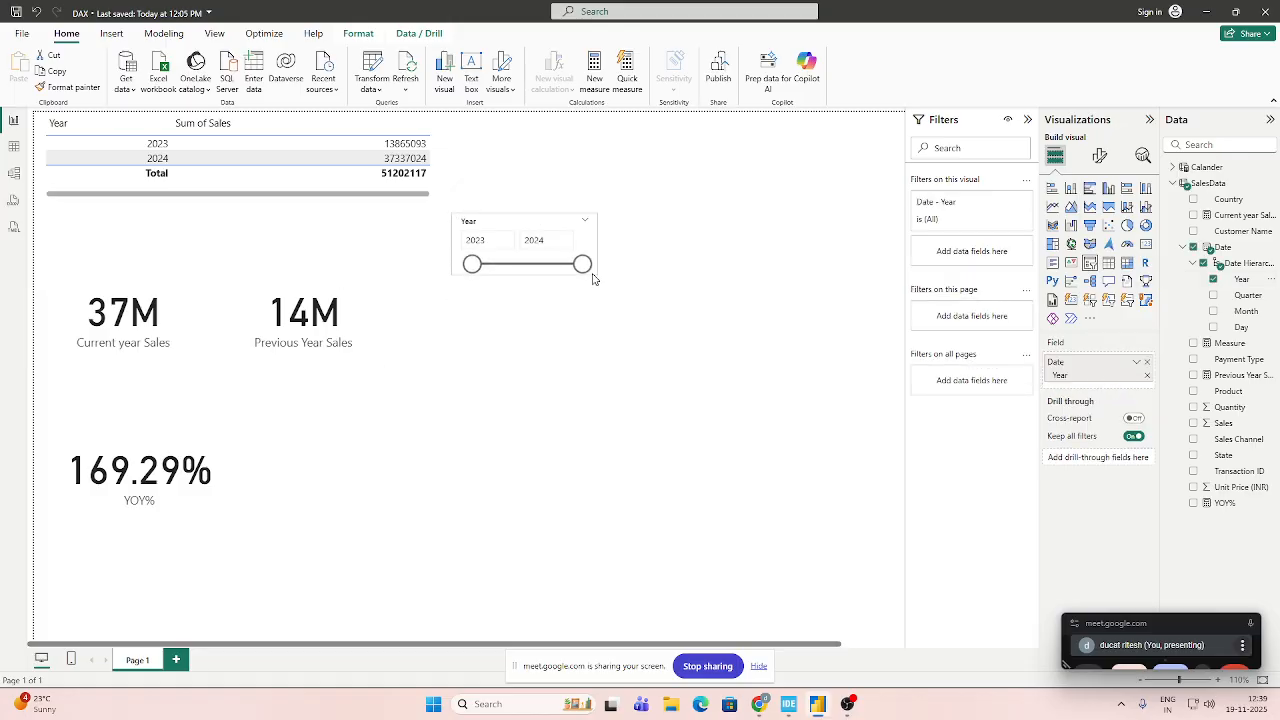
pyautogui.click(1099, 156)
pyautogui.click(1052, 248)
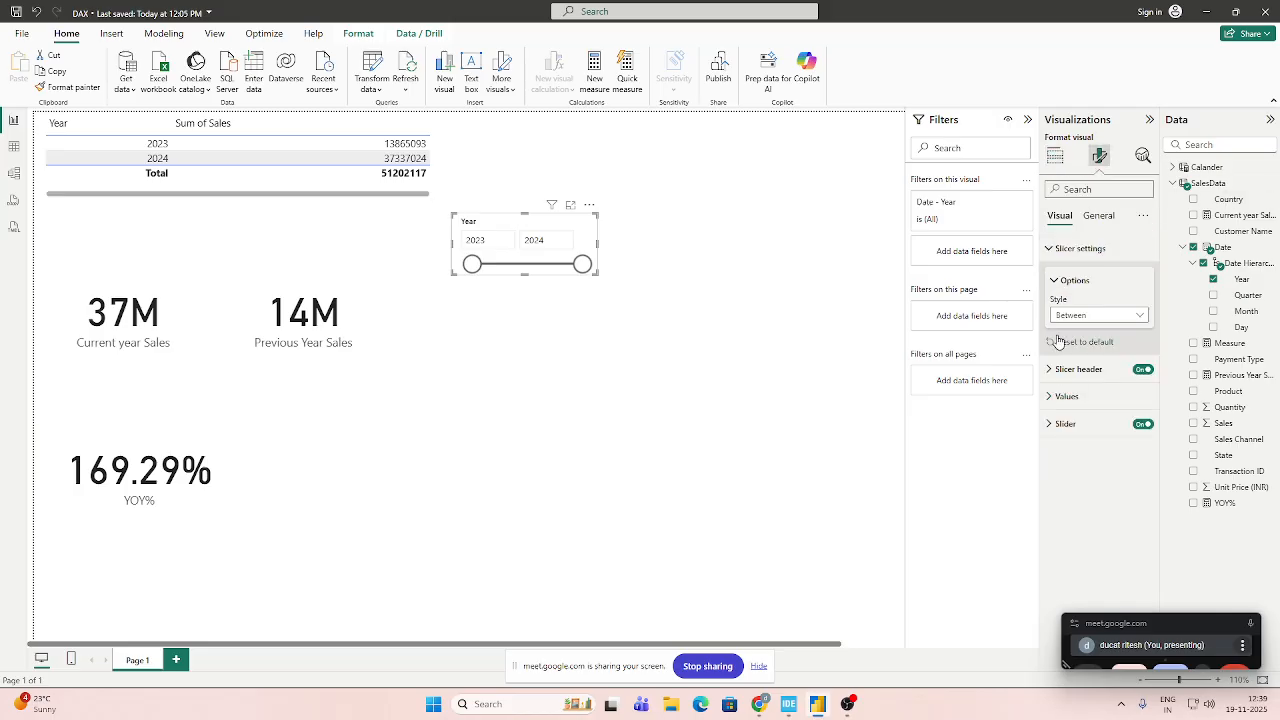
pyautogui.click(1123, 322)
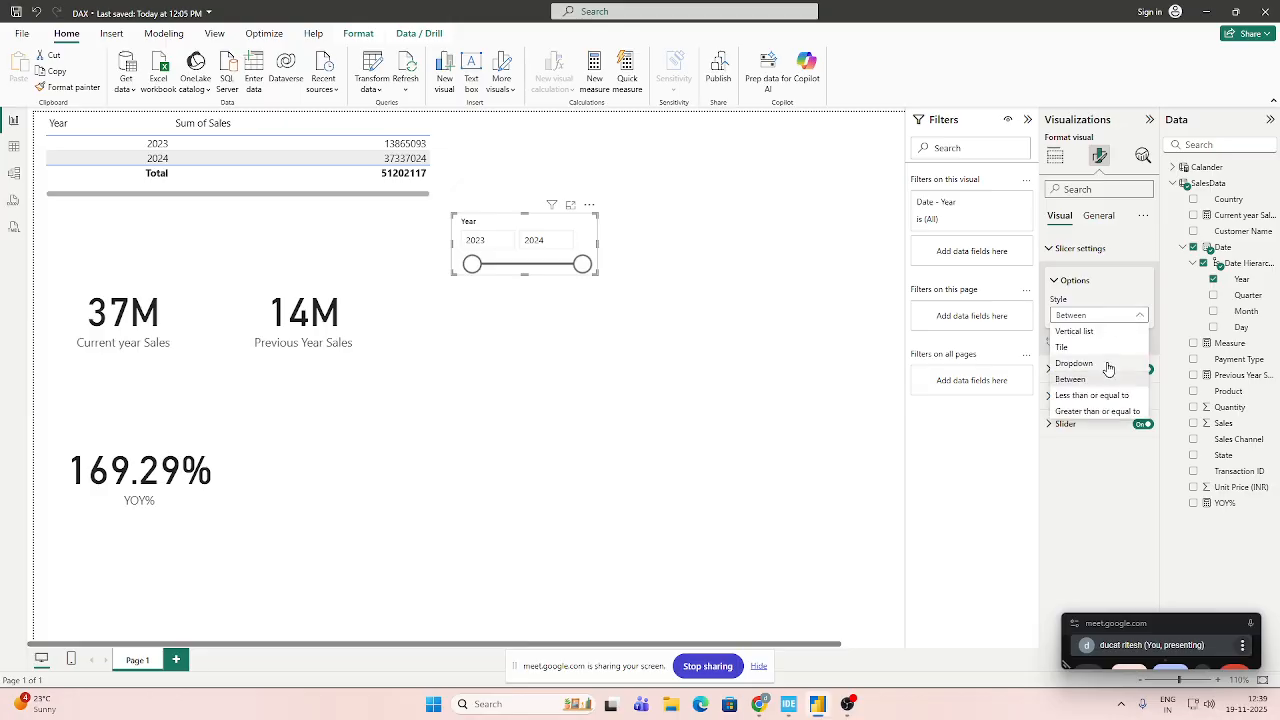
pyautogui.click(1074, 363)
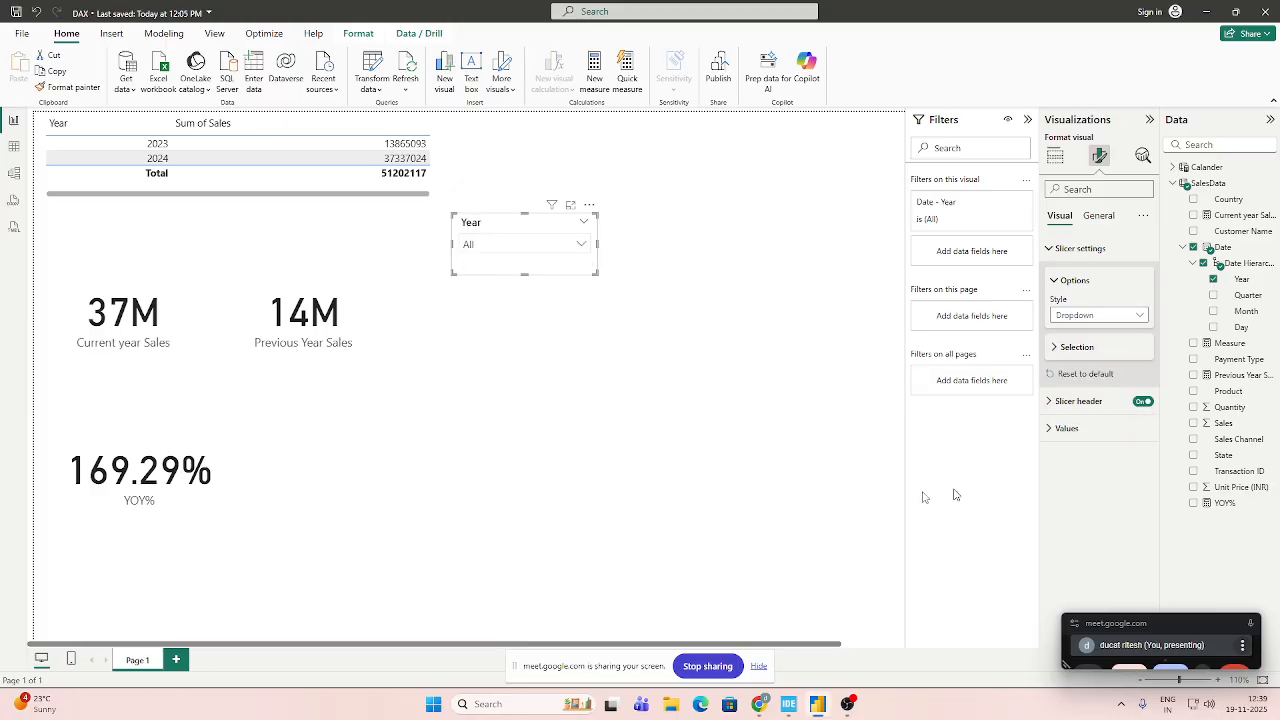
# Filter the report by 2023 and 2024 alternately in the year slicer to compare the sales table and cards, leaving 2024 selected.
pyautogui.click(529, 248)
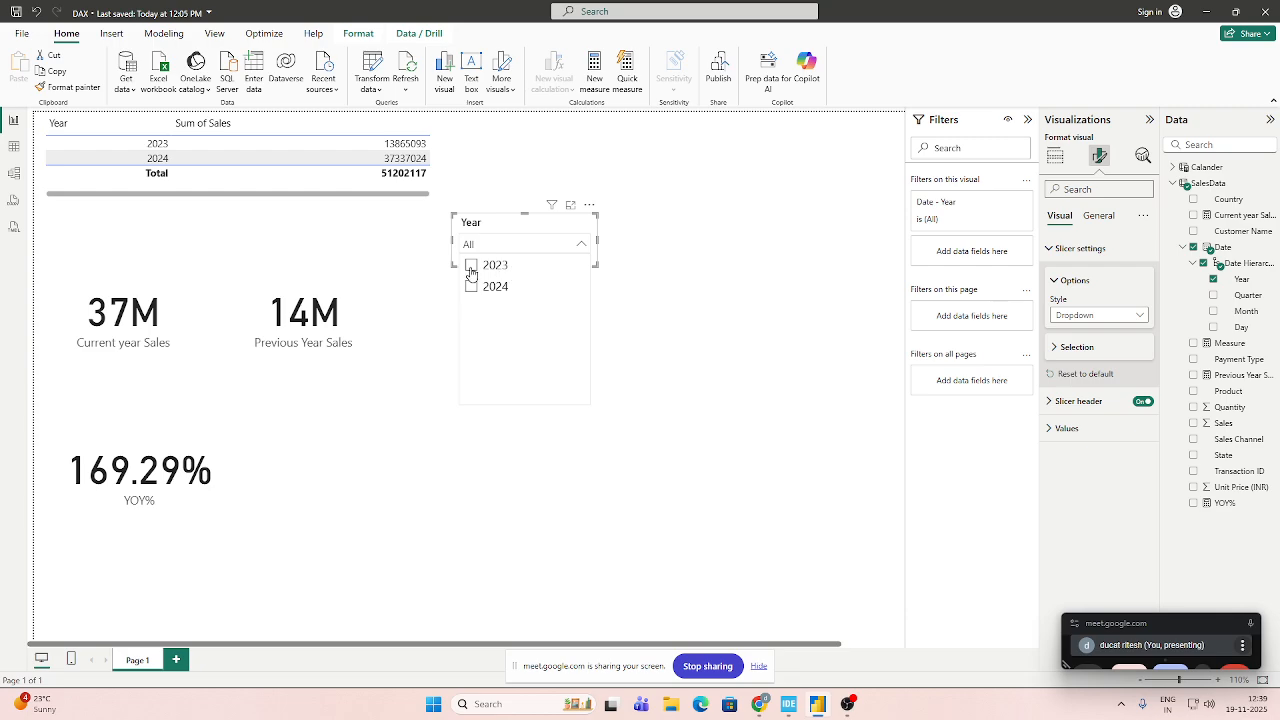
pyautogui.click(471, 266)
pyautogui.click(471, 287)
pyautogui.click(471, 265)
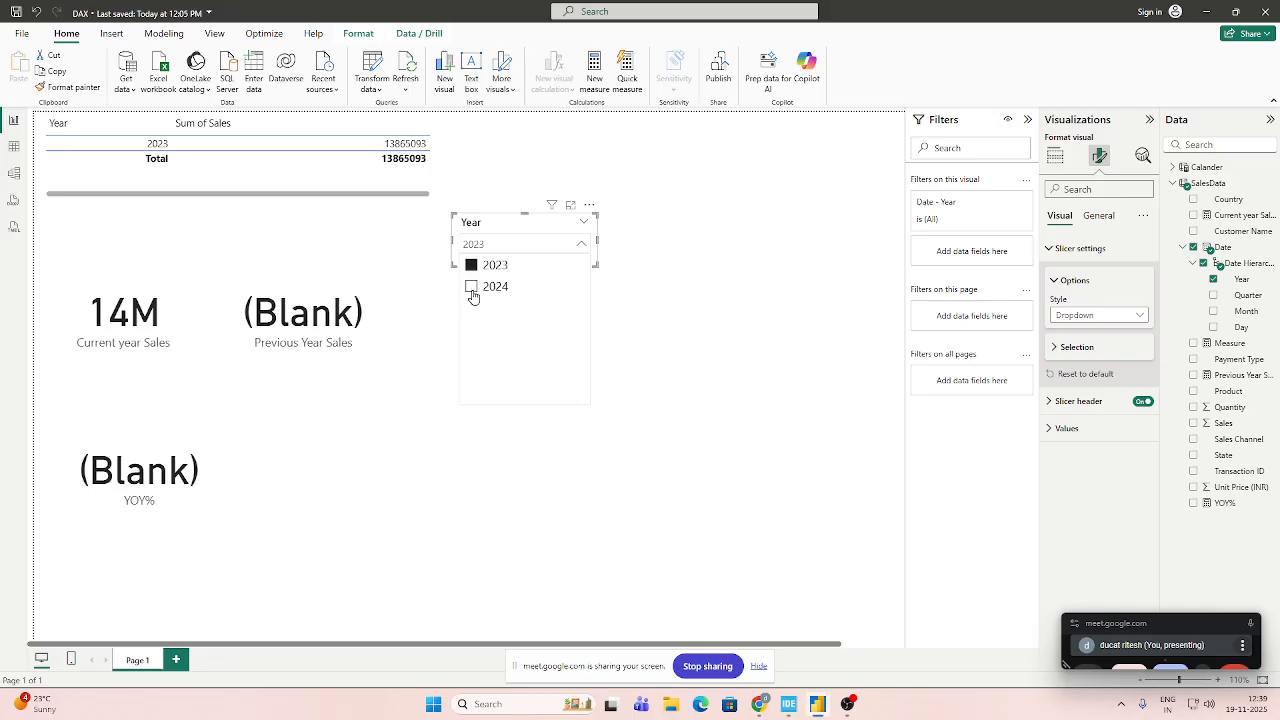
pyautogui.click(471, 287)
pyautogui.click(471, 265)
pyautogui.click(471, 287)
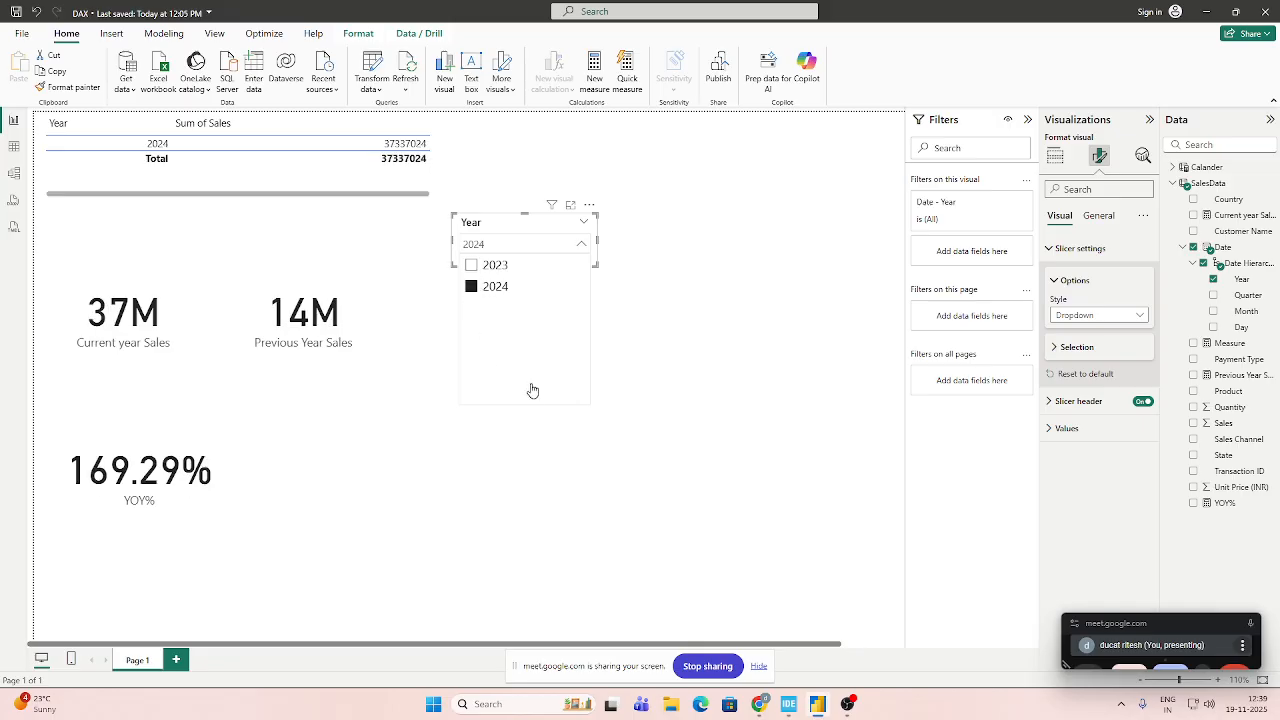
pyautogui.click(755, 390)
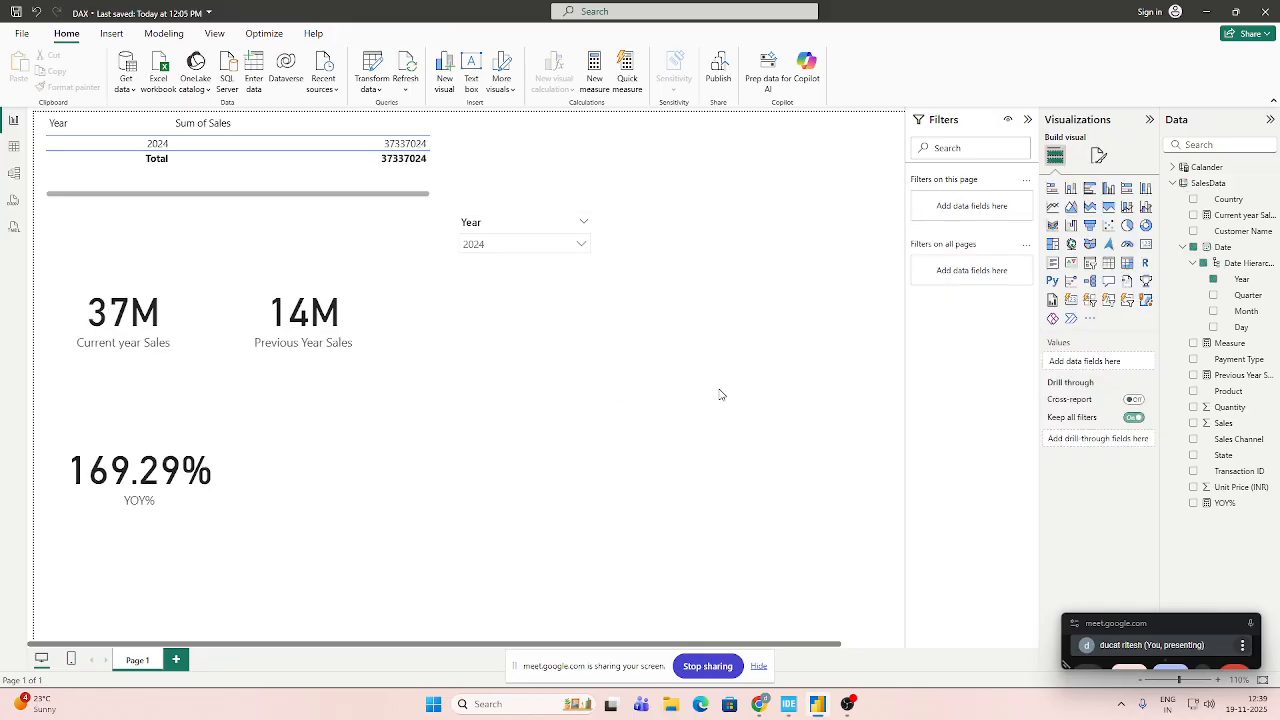
pyautogui.click(492, 250)
pyautogui.click(472, 266)
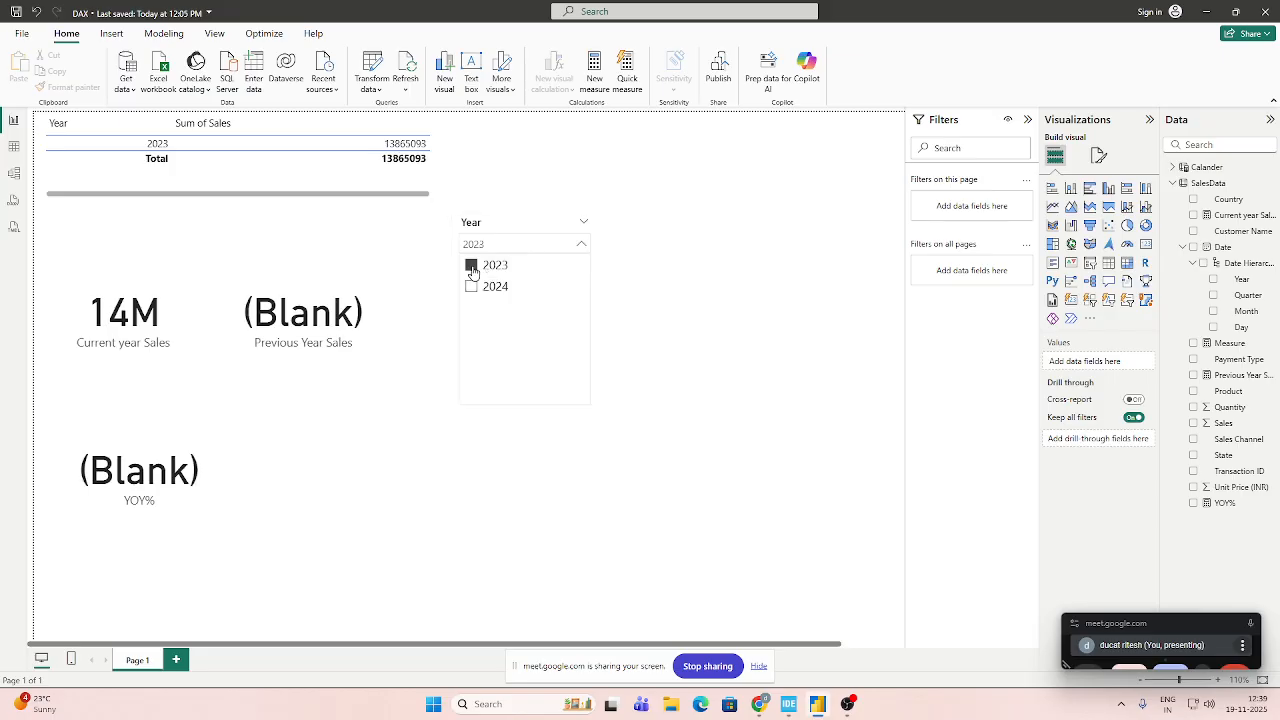
pyautogui.click(471, 287)
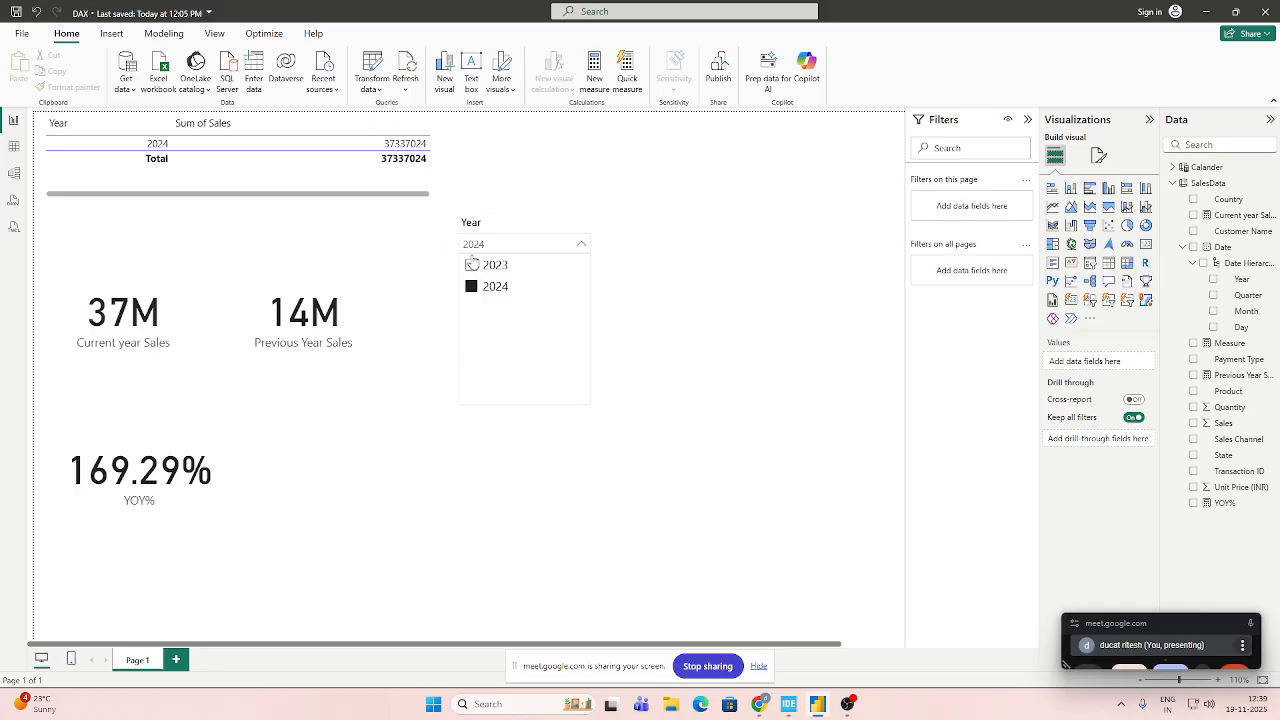
pyautogui.click(472, 266)
pyautogui.click(471, 286)
pyautogui.click(709, 352)
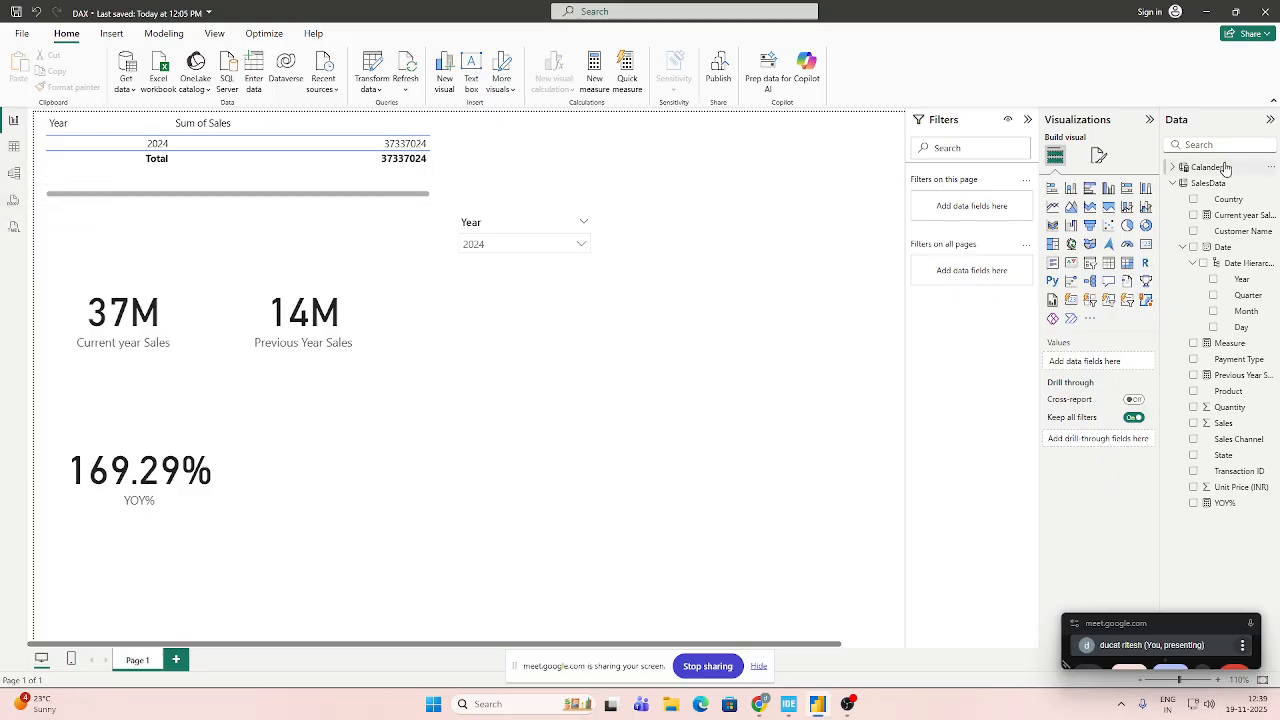
# In Model view, create an active many-to-one relationship with single cross-filter direction from SalesData's Date column to Calander's Date column.
pyautogui.click(14, 172)
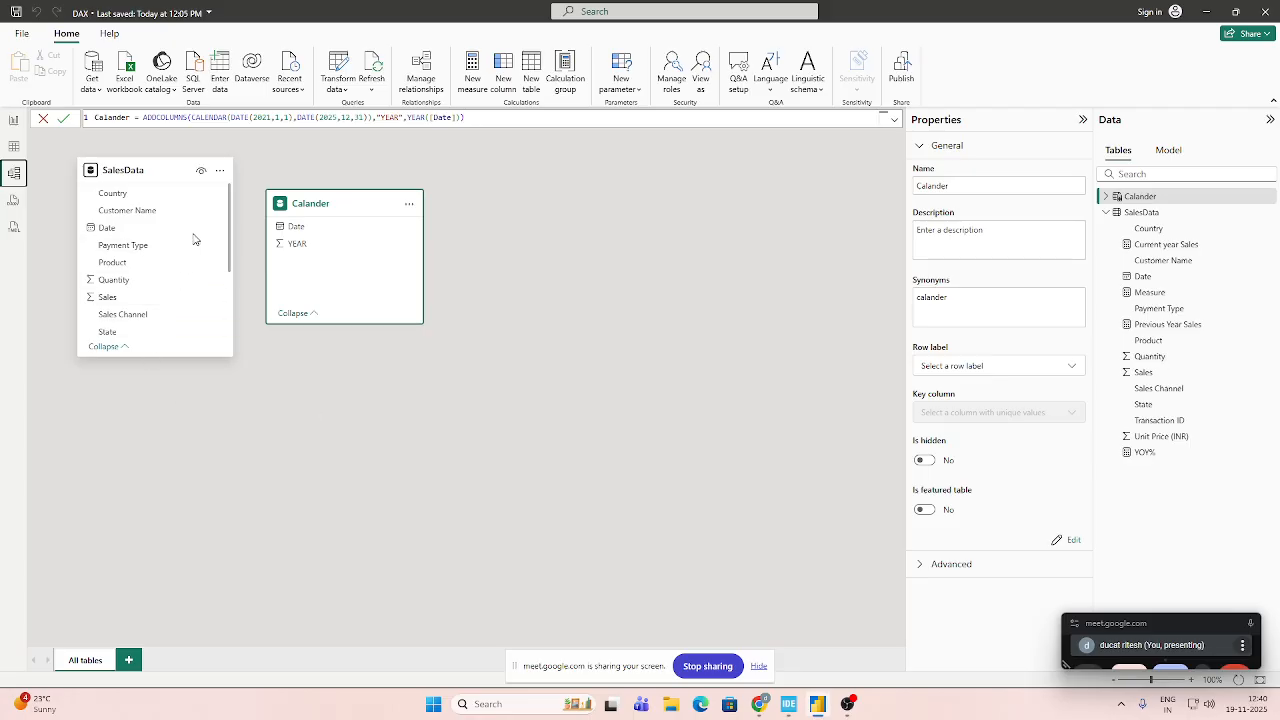
pyautogui.moveTo(194, 237); pyautogui.dragTo(290, 237)
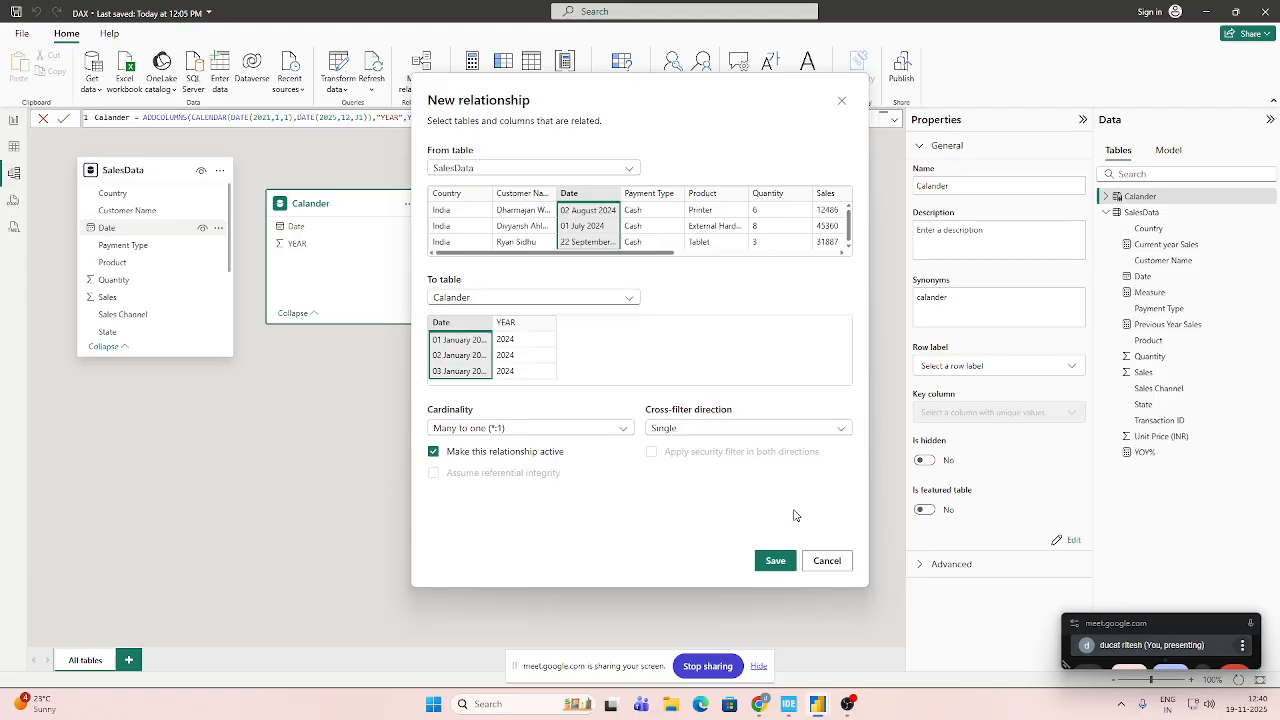
pyautogui.click(775, 561)
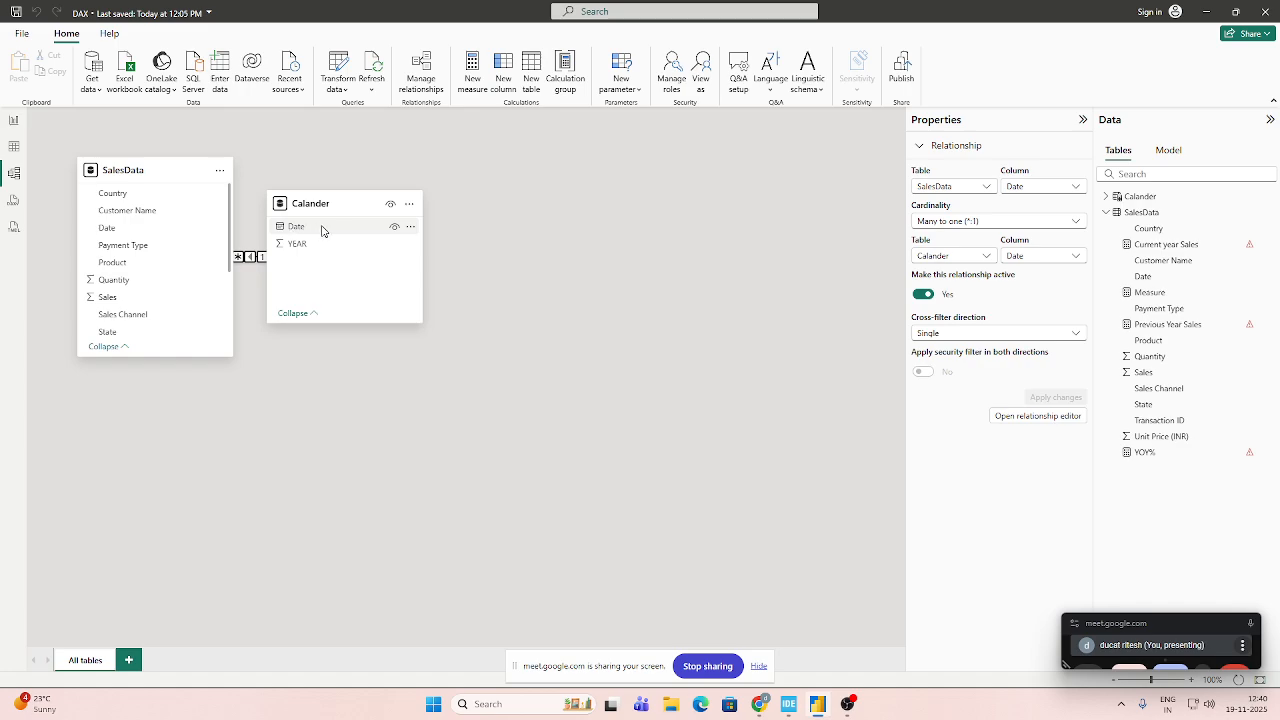
pyautogui.moveTo(321, 231)
pyautogui.mouseDown()
pyautogui.moveTo(169, 243)
pyautogui.moveTo(263, 225)
pyautogui.moveTo(297, 236)
pyautogui.mouseUp()
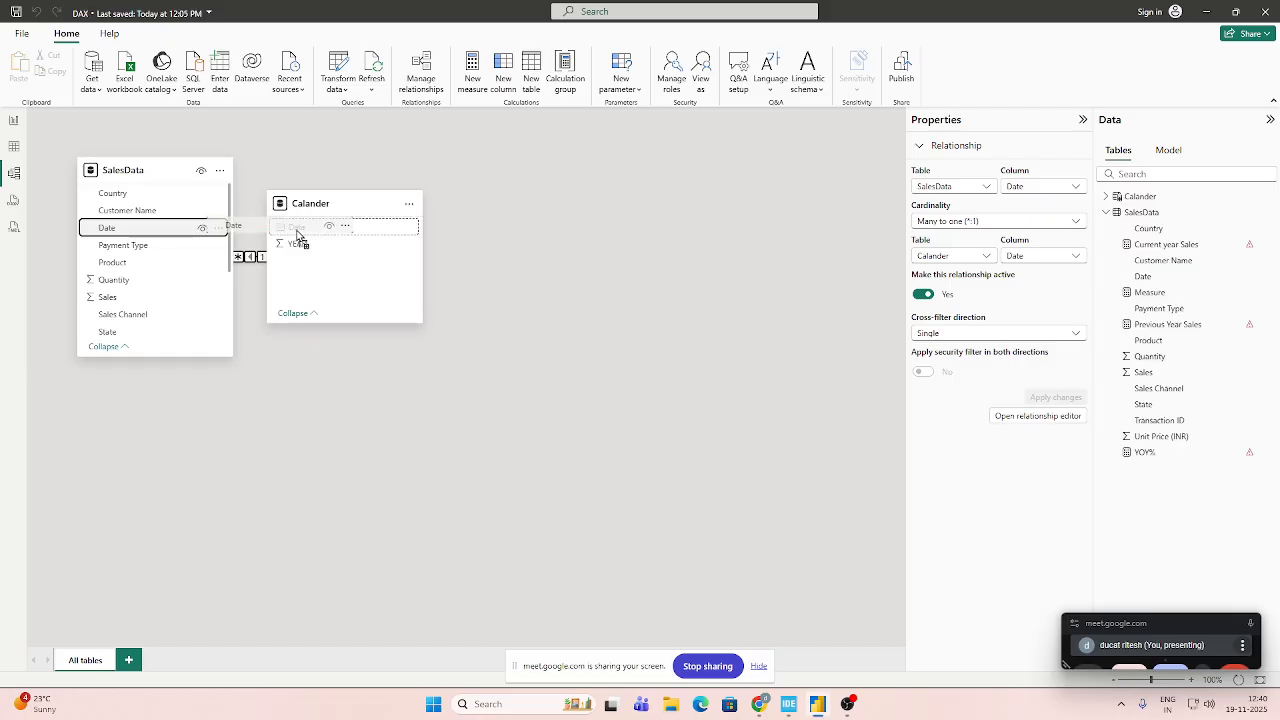
pyautogui.moveTo(297, 236); pyautogui.dragTo(298, 237)
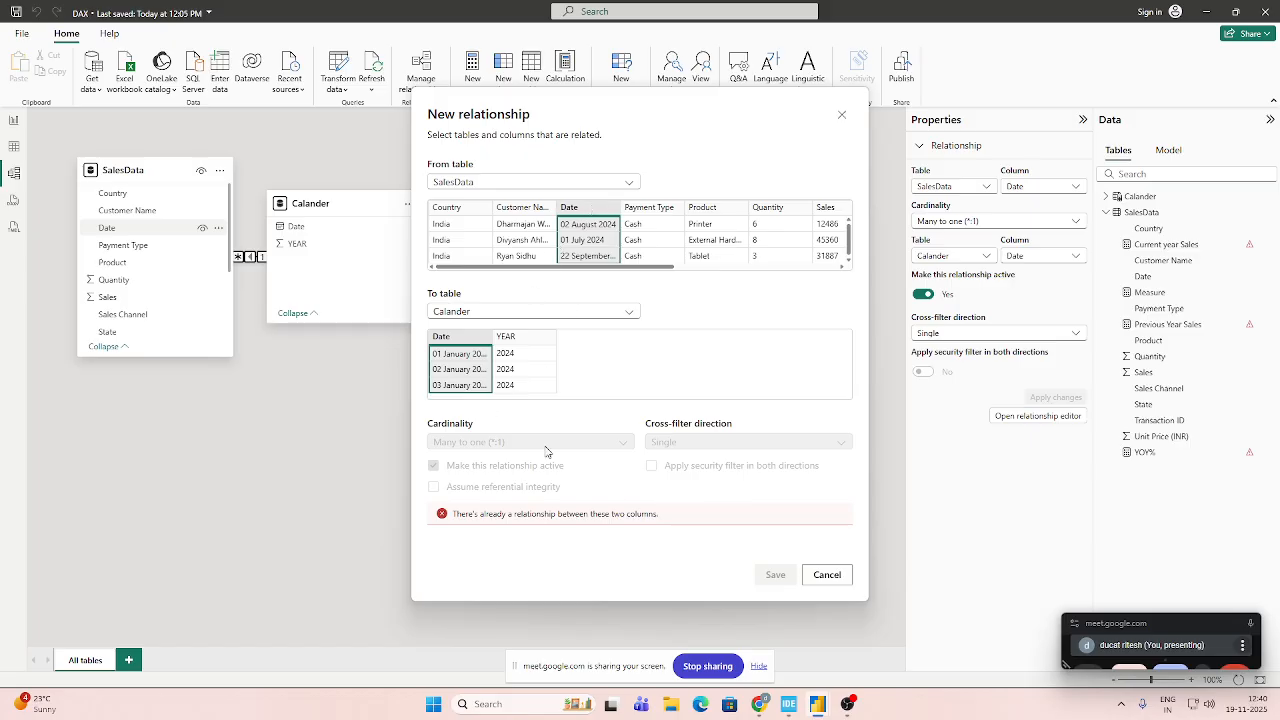
pyautogui.click(826, 575)
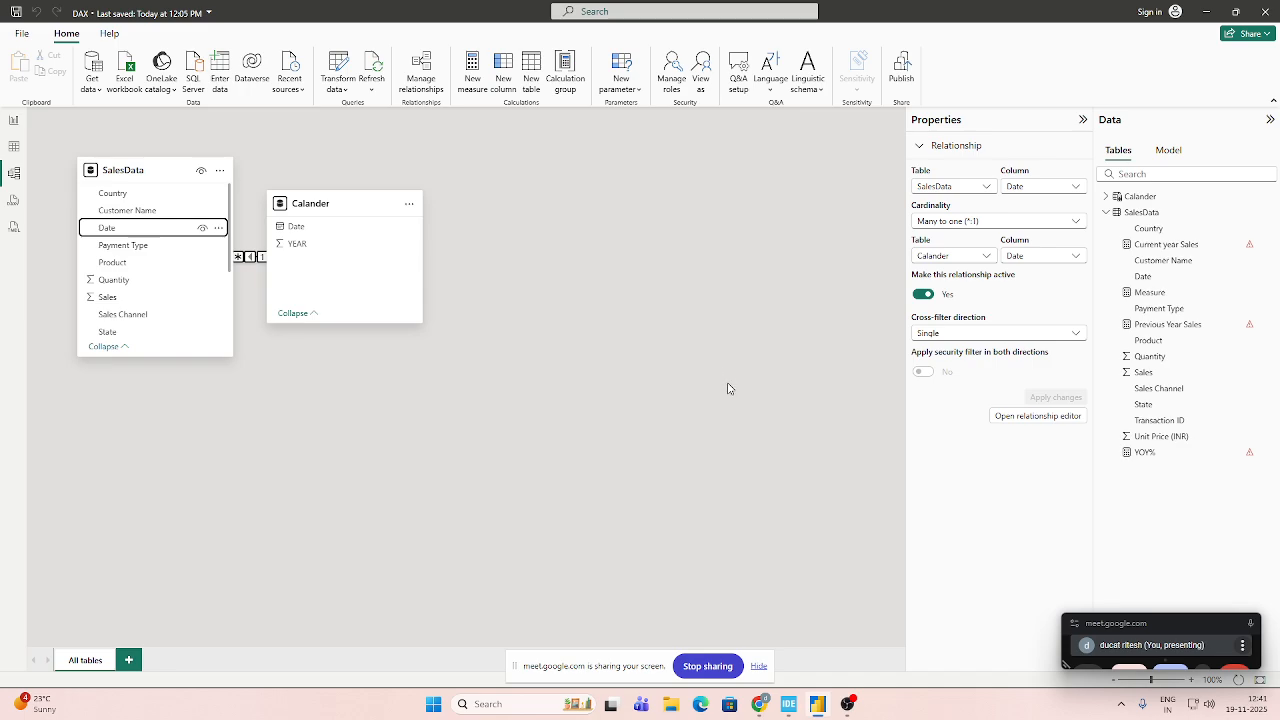
# Return to the report page, check the slicer's list of values, and remove the SalesData Date field from the slicer.
pyautogui.click(14, 147)
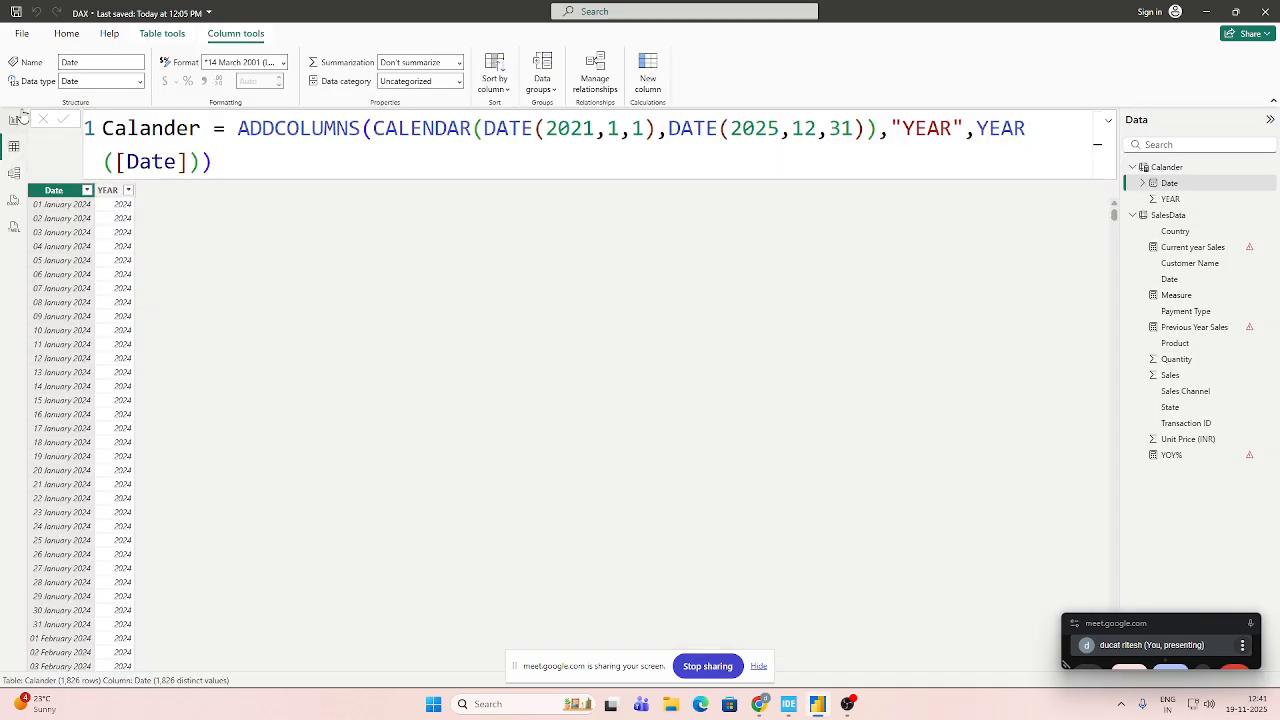
pyautogui.click(14, 121)
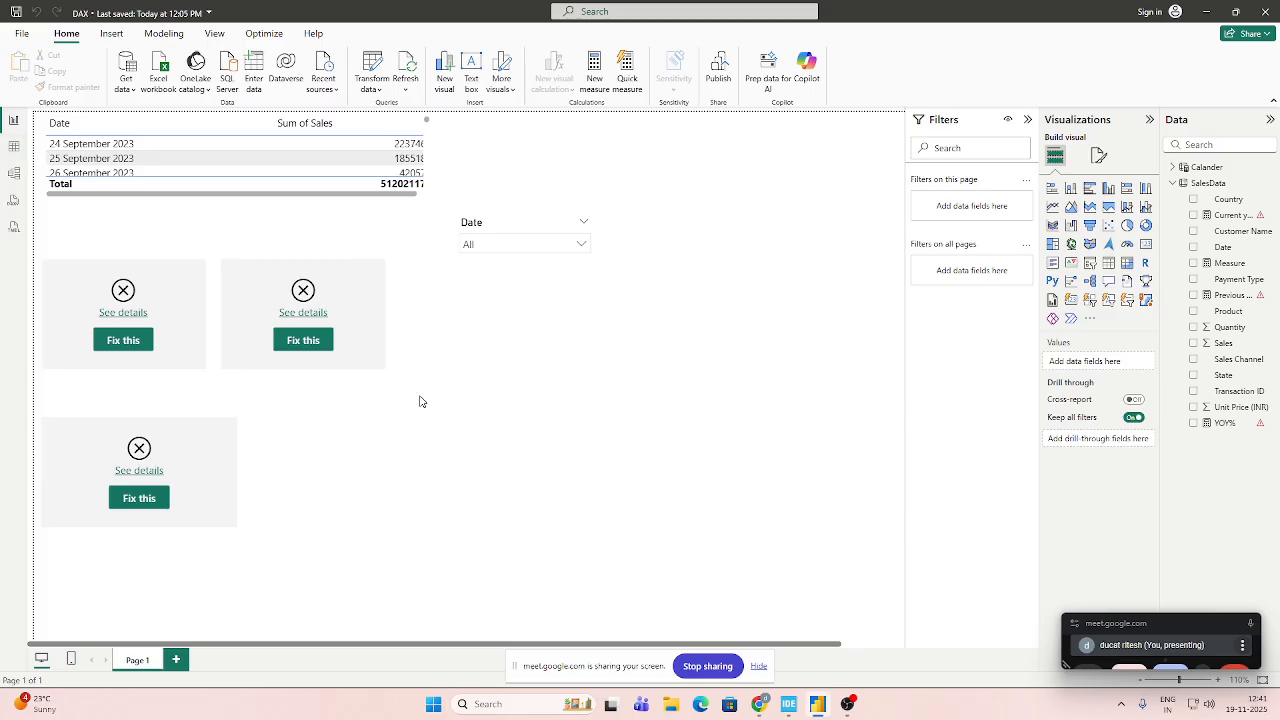
pyautogui.click(579, 245)
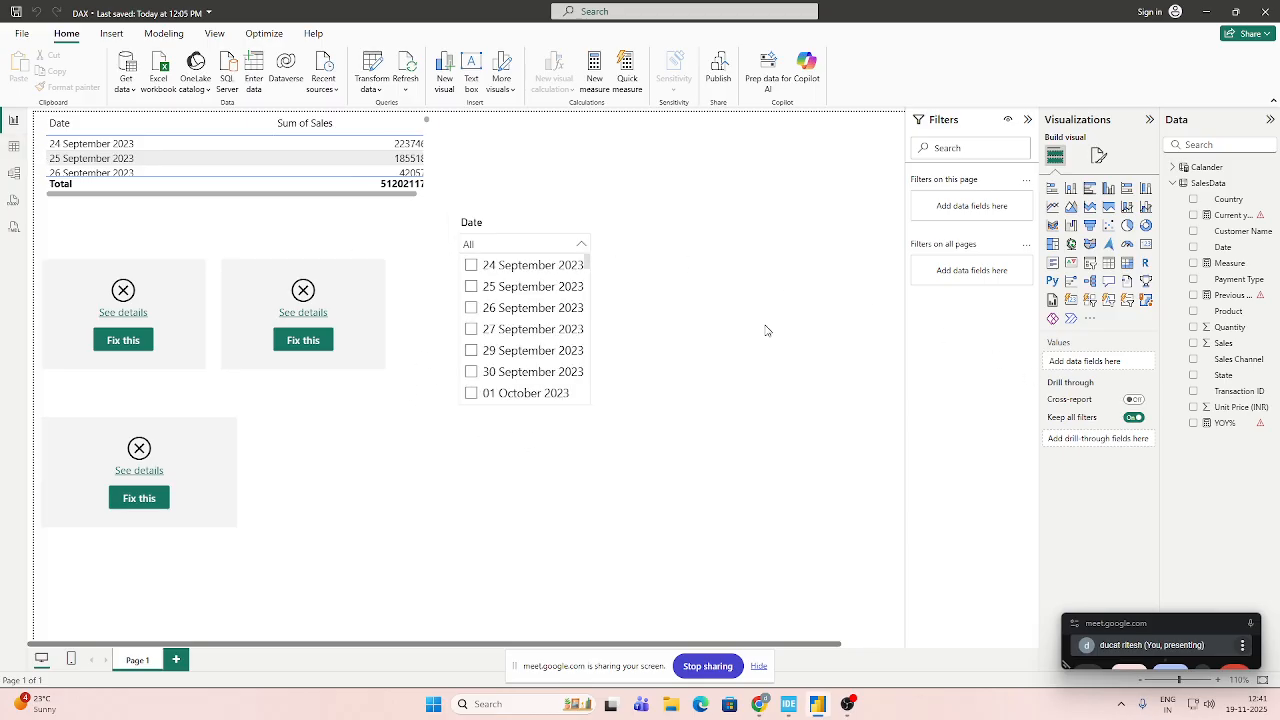
pyautogui.click(520, 223)
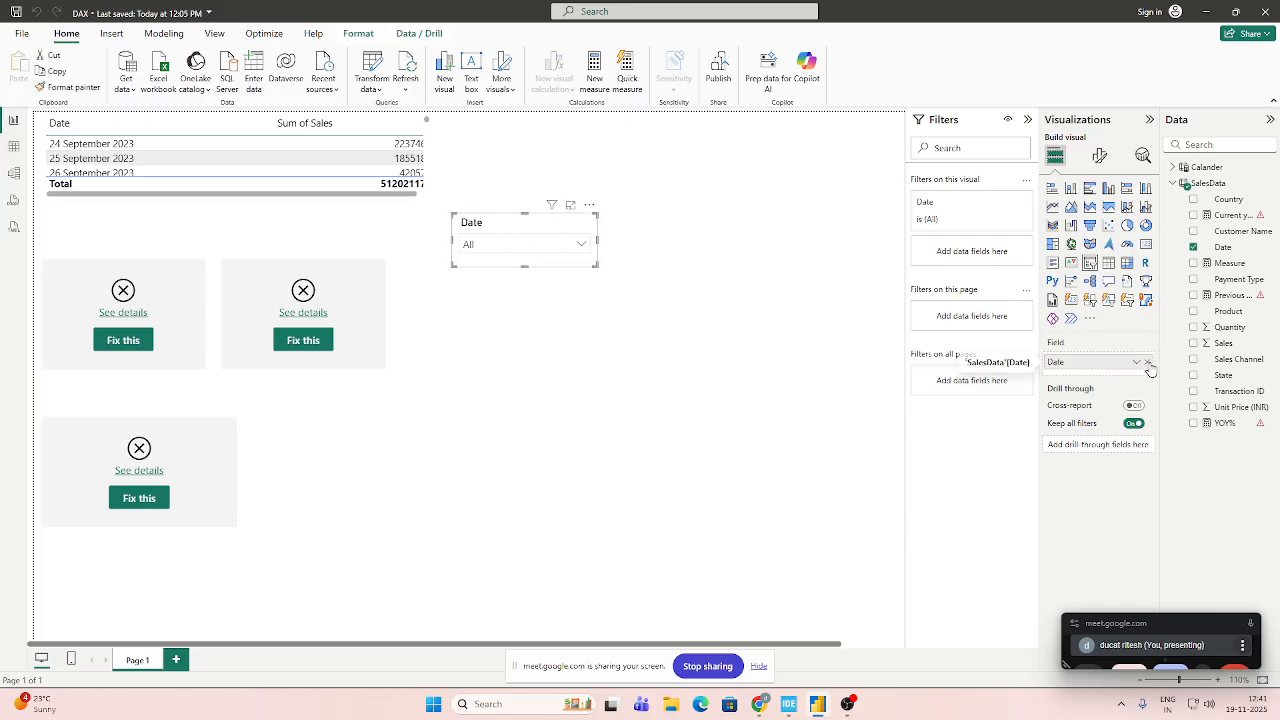
pyautogui.click(1147, 362)
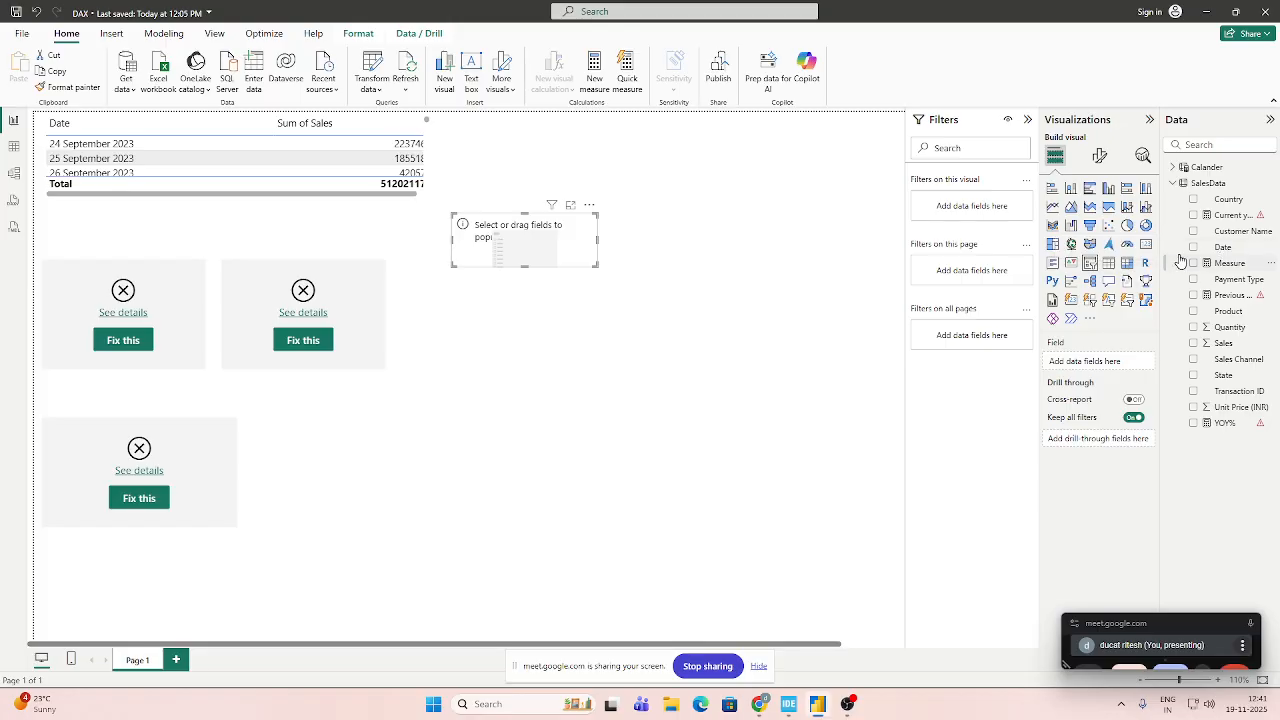
# Open the SalesData table in Table view and set the data type of its Date column to Date.
pyautogui.click(14, 146)
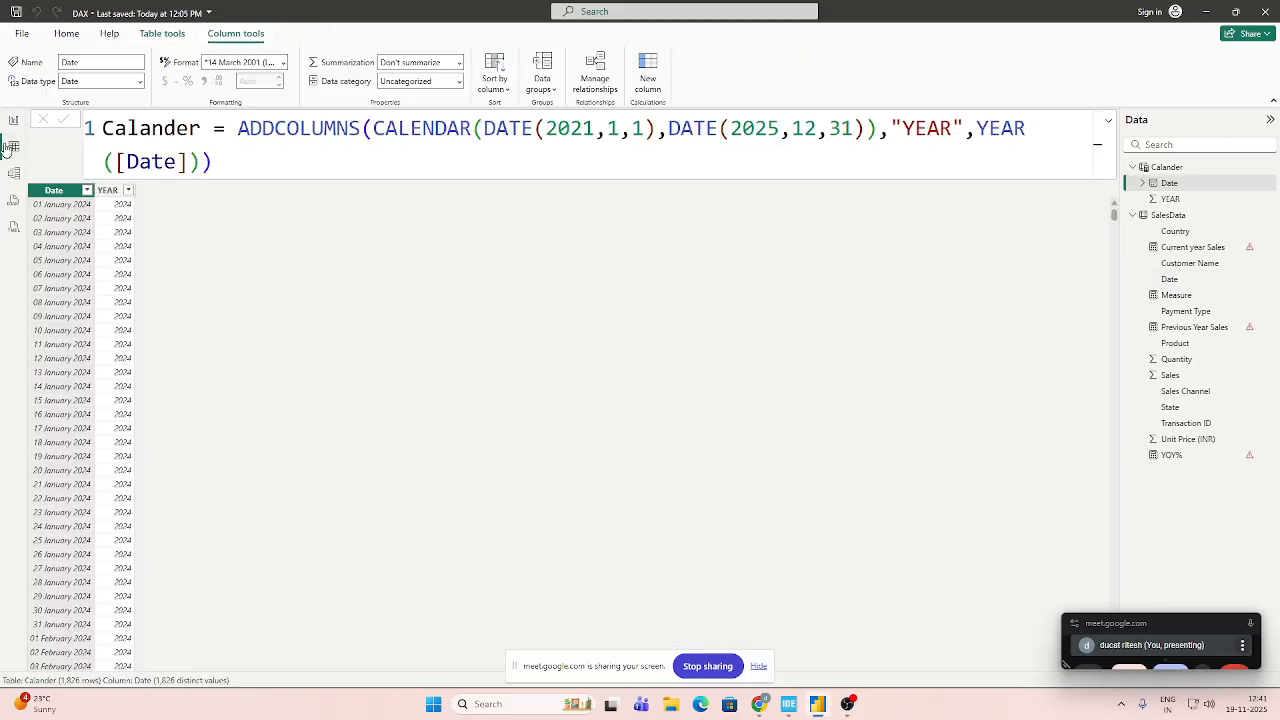
pyautogui.click(13, 121)
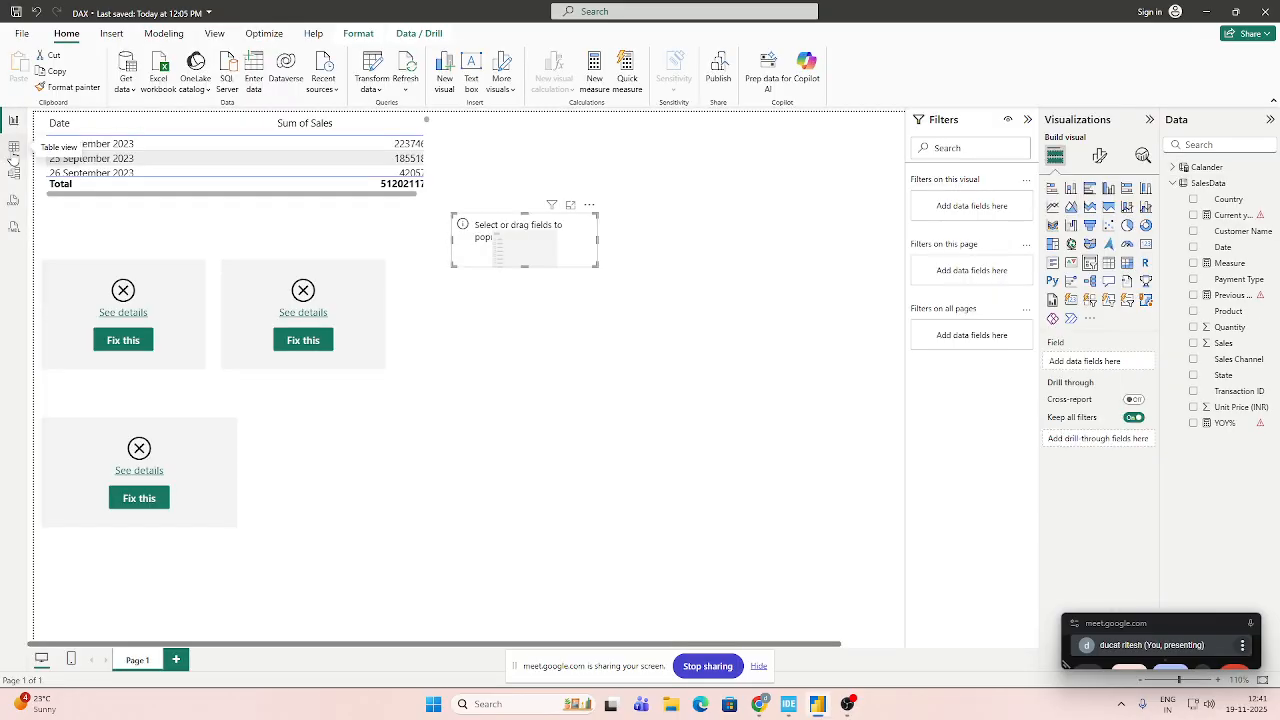
pyautogui.click(14, 146)
pyautogui.click(1168, 215)
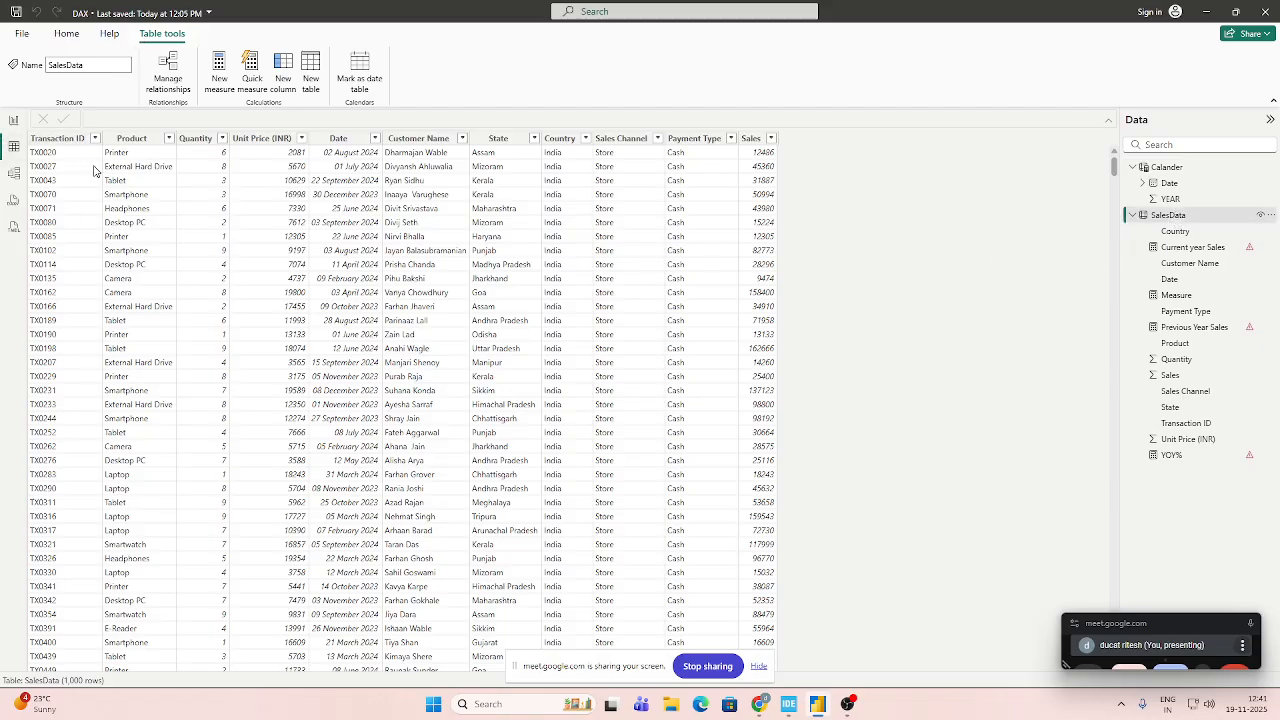
pyautogui.click(353, 139)
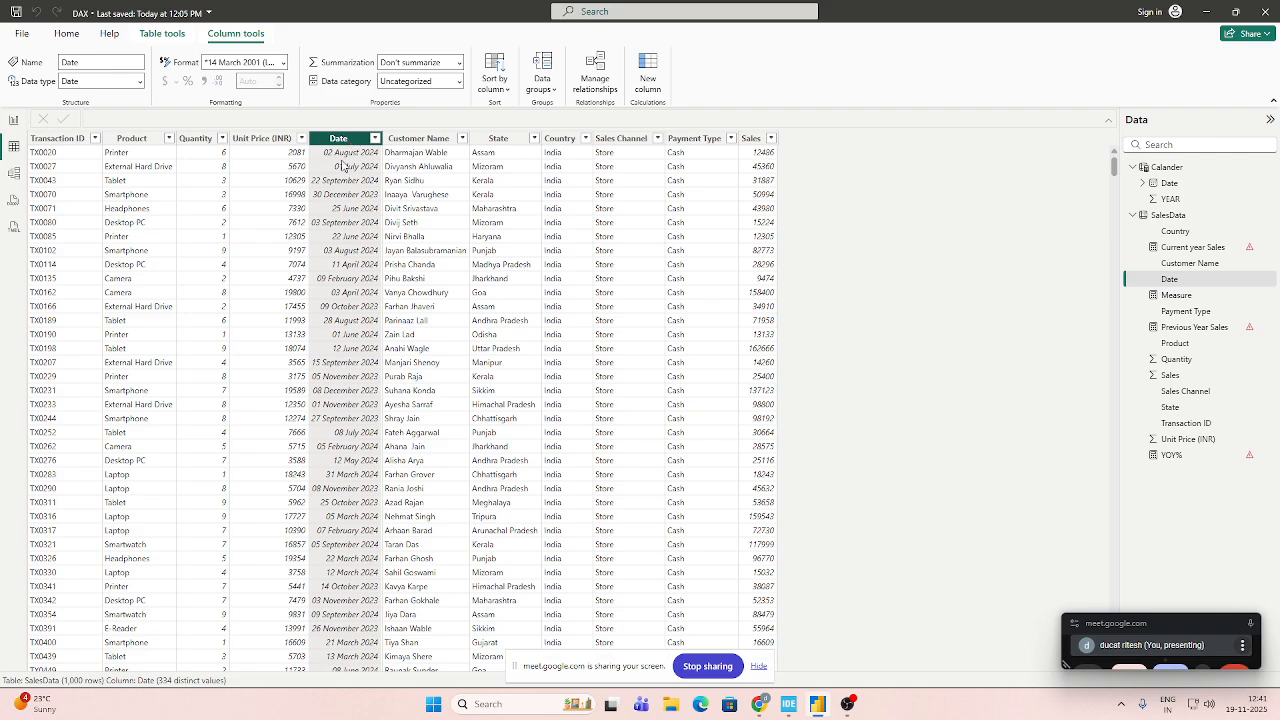
pyautogui.click(138, 82)
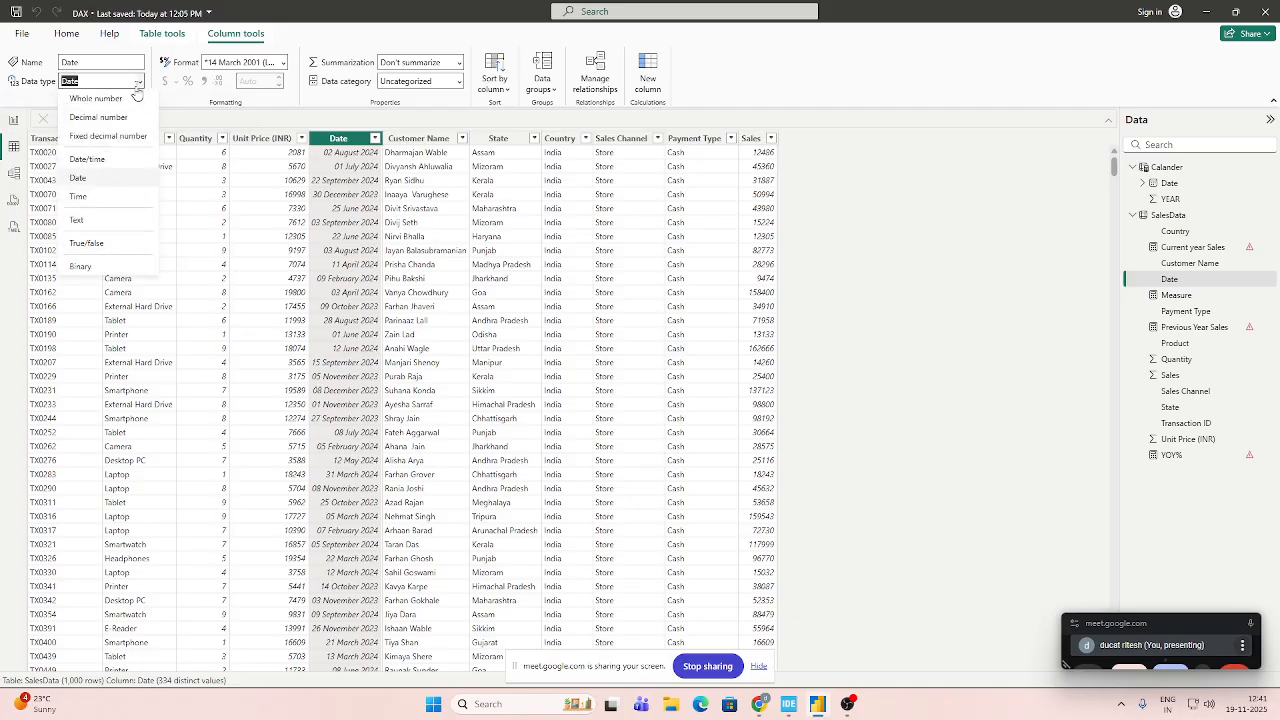
pyautogui.click(87, 180)
pyautogui.click(911, 225)
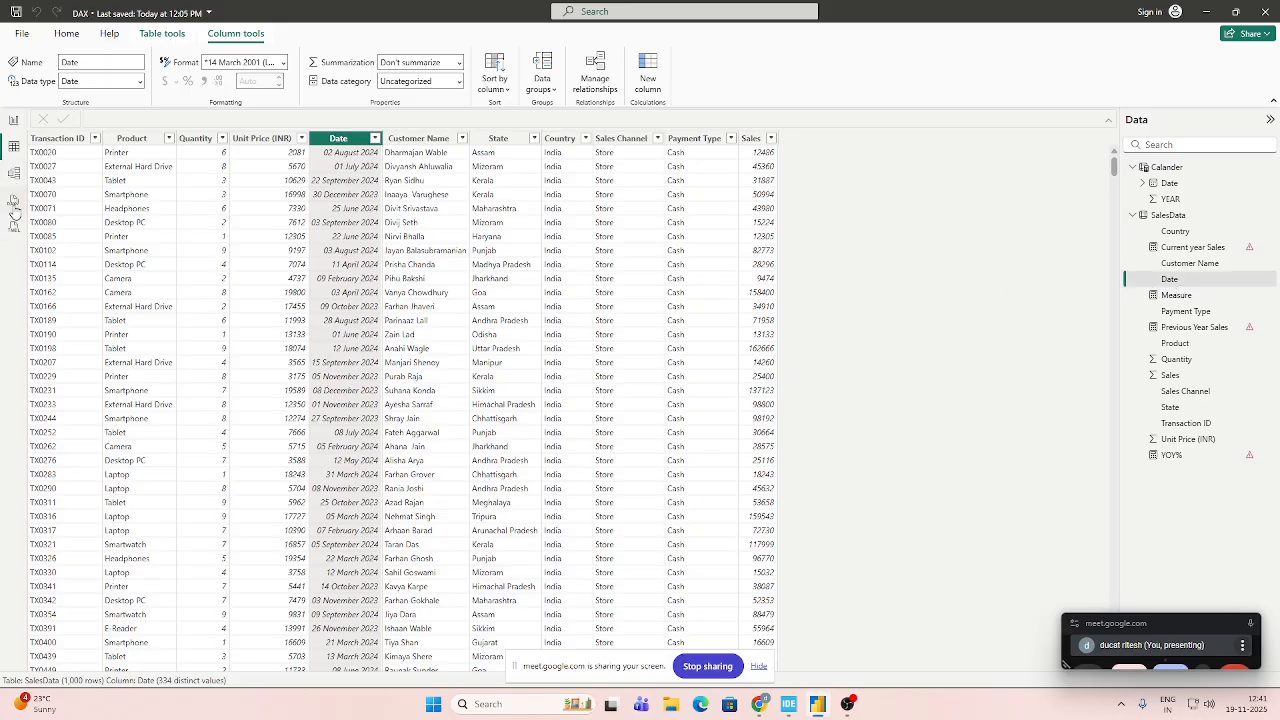
# Delete the relationship between the SalesData and Calander tables in Model view.
pyautogui.click(18, 182)
pyautogui.click(398, 427)
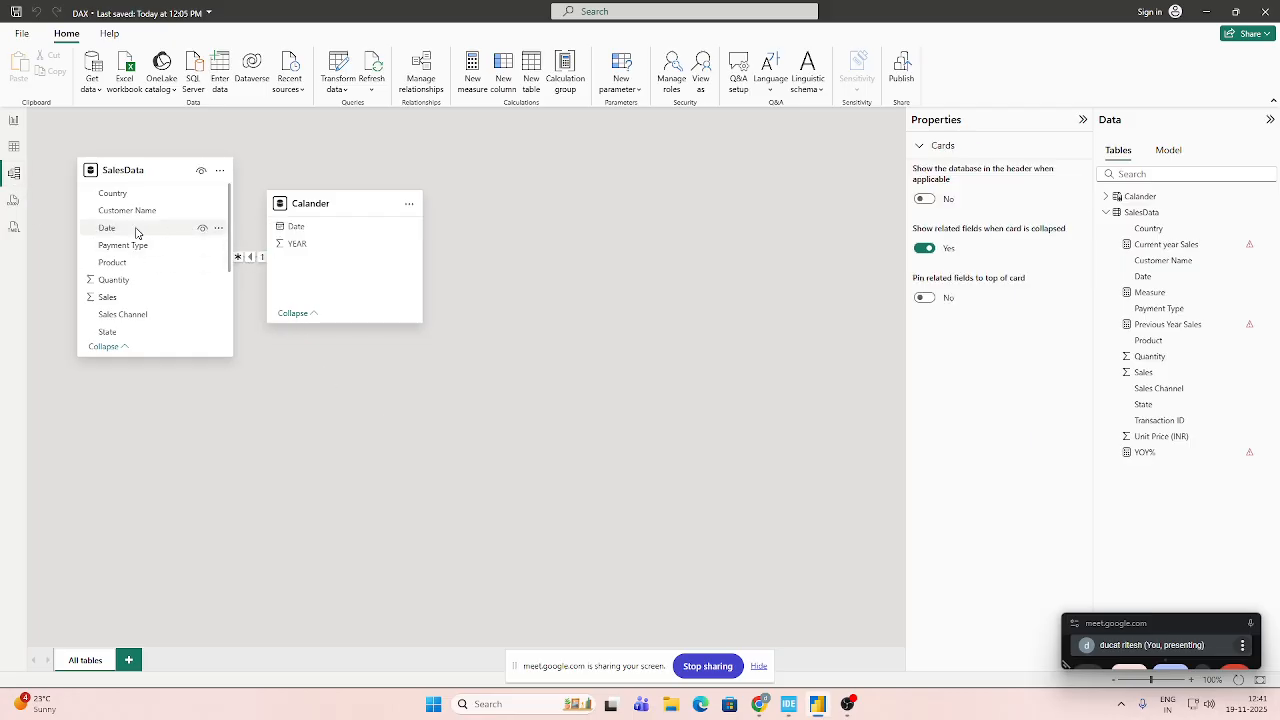
pyautogui.click(251, 258)
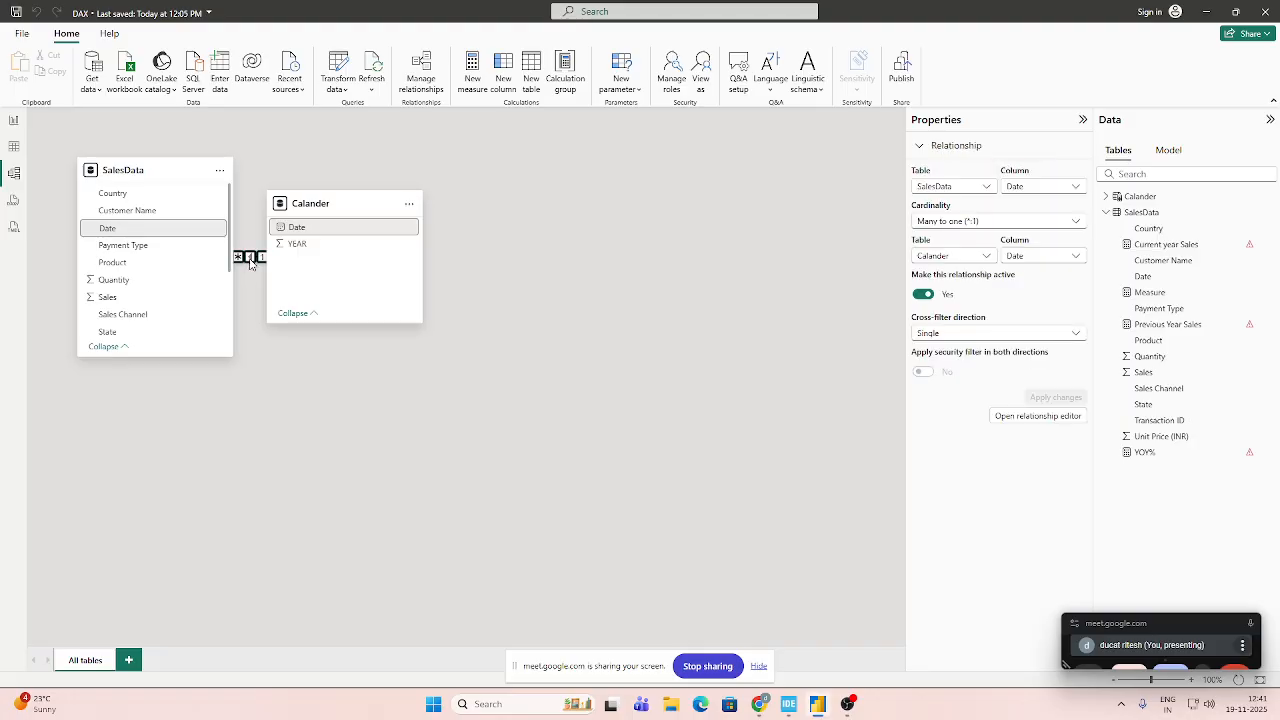
pyautogui.rightClick(251, 258)
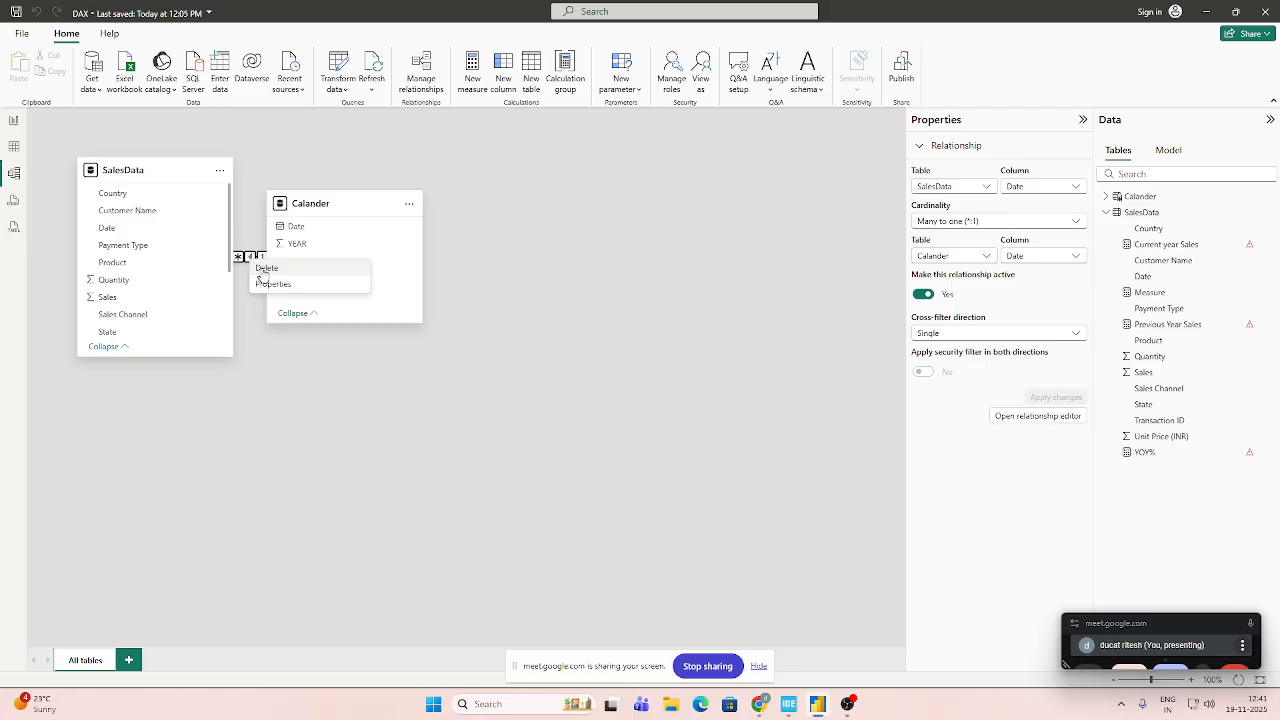
pyautogui.click(262, 269)
pyautogui.click(718, 404)
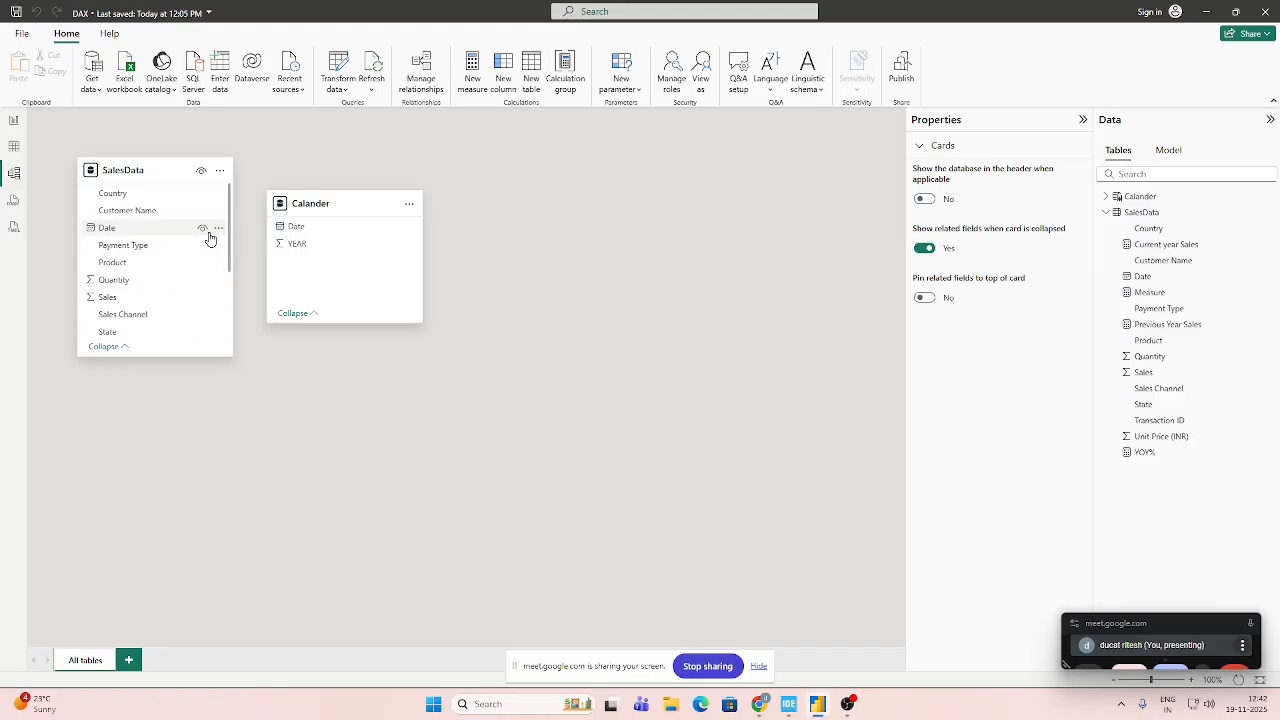
# Create an active many-to-one relationship from SalesData's Date column to Calander's Date column with cross-filter direction set to Both.
pyautogui.moveTo(154, 236); pyautogui.dragTo(296, 228)
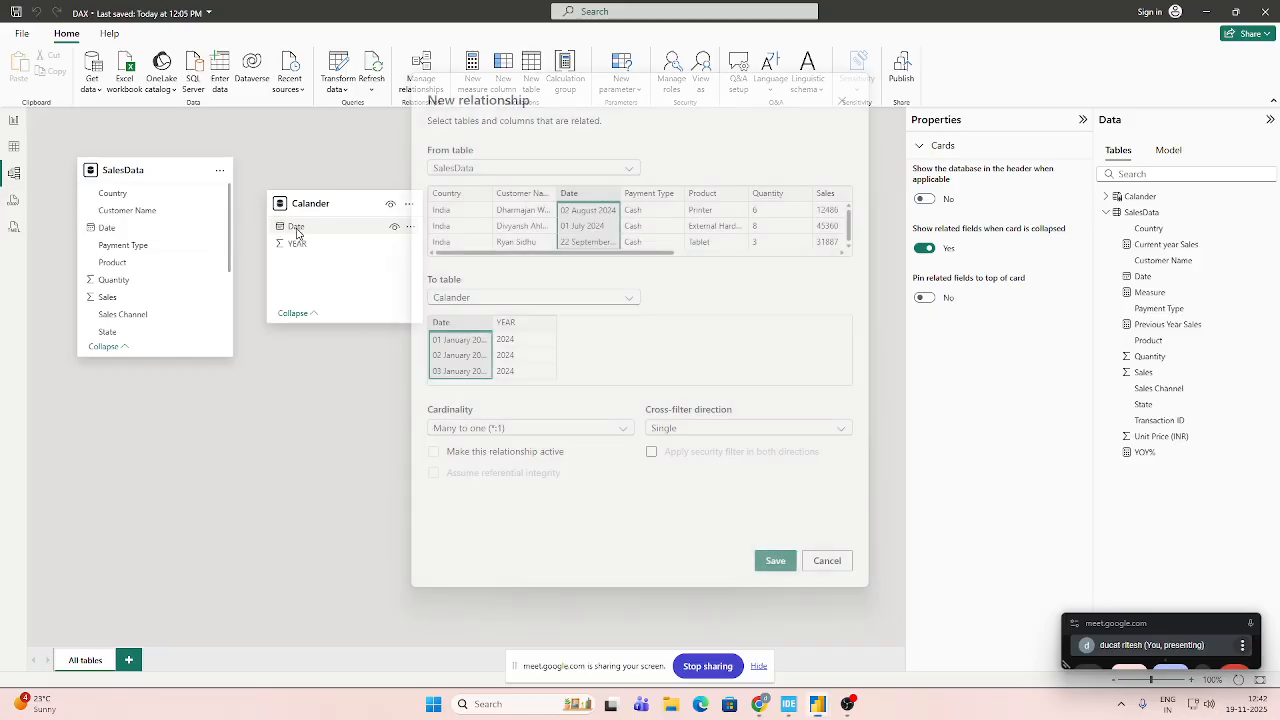
pyautogui.click(624, 429)
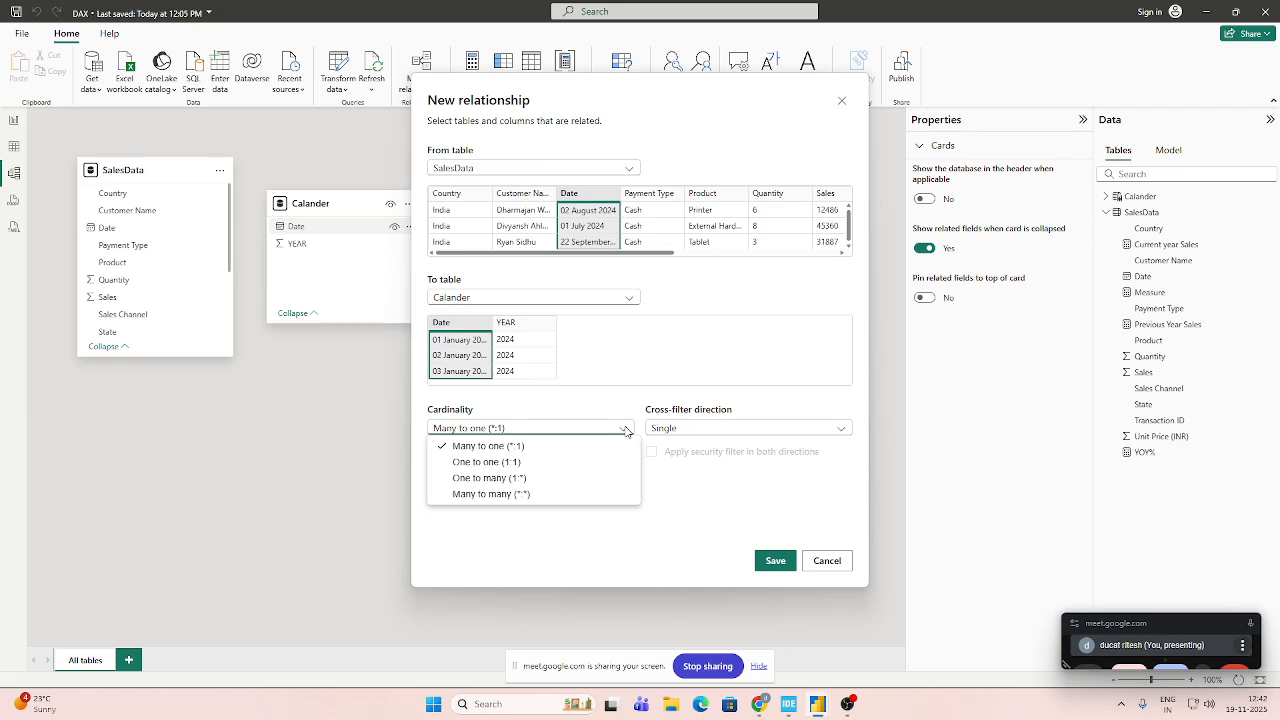
pyautogui.click(698, 403)
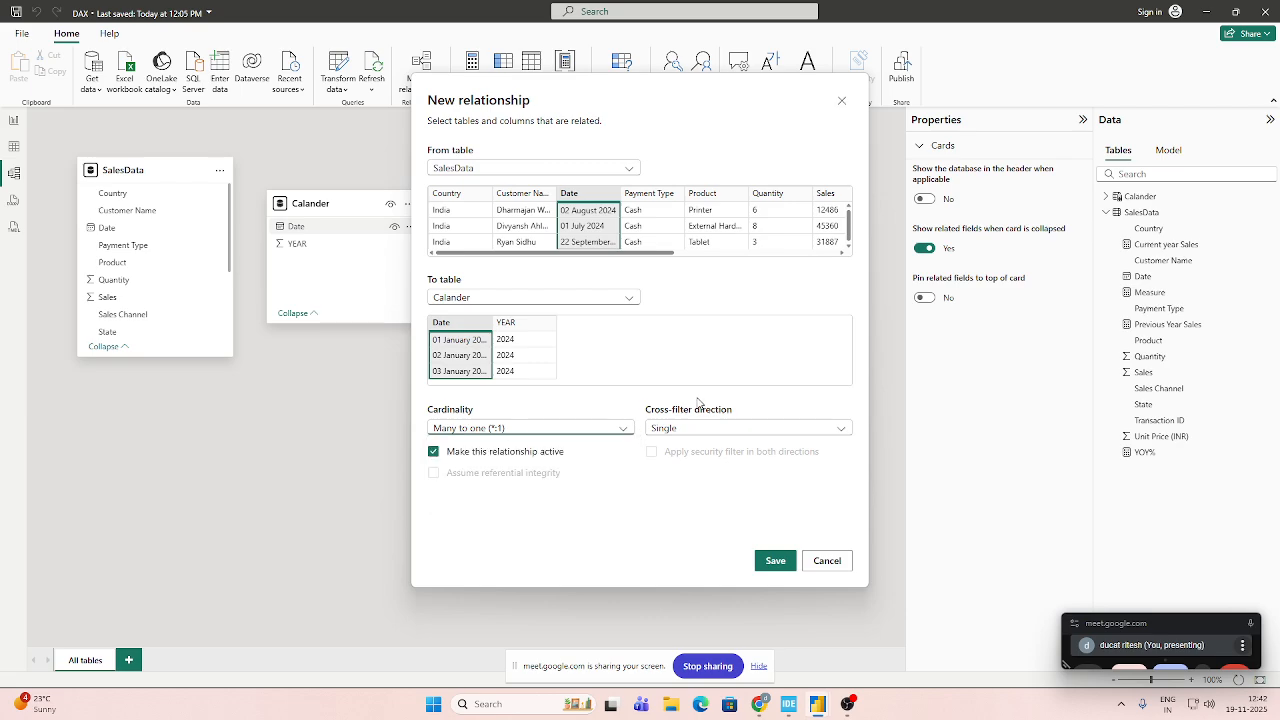
pyautogui.click(790, 428)
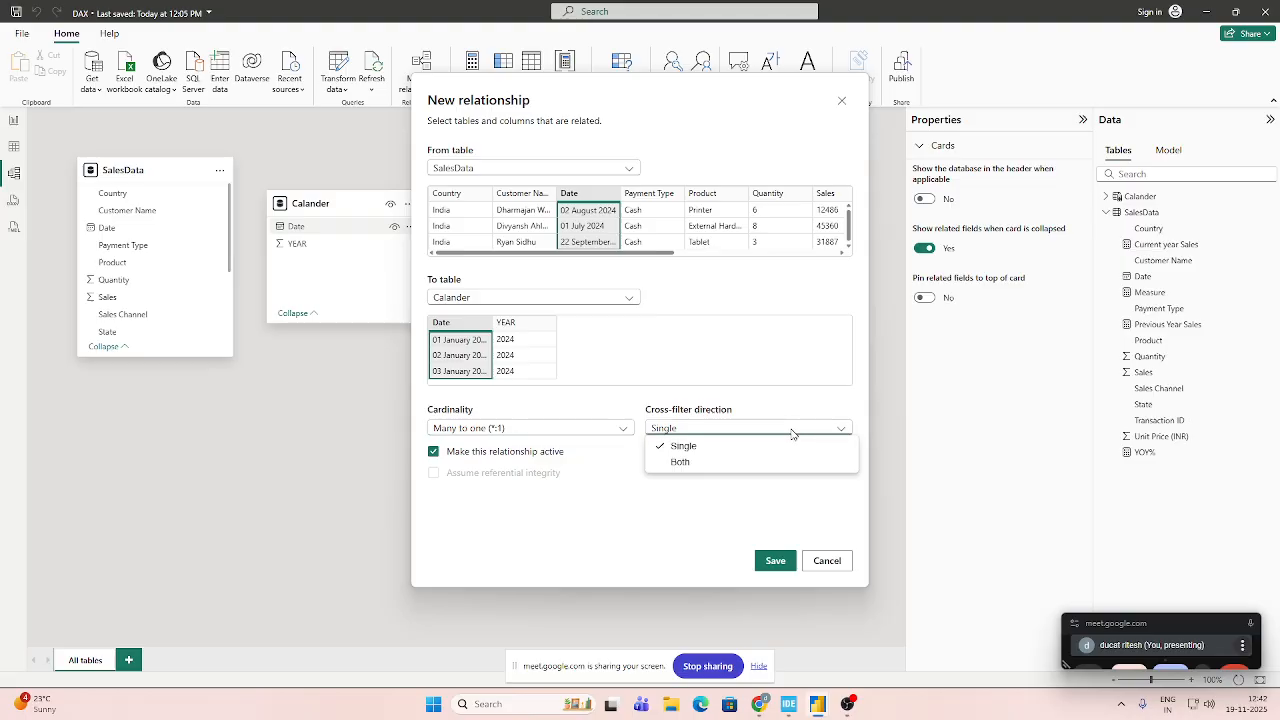
pyautogui.click(746, 463)
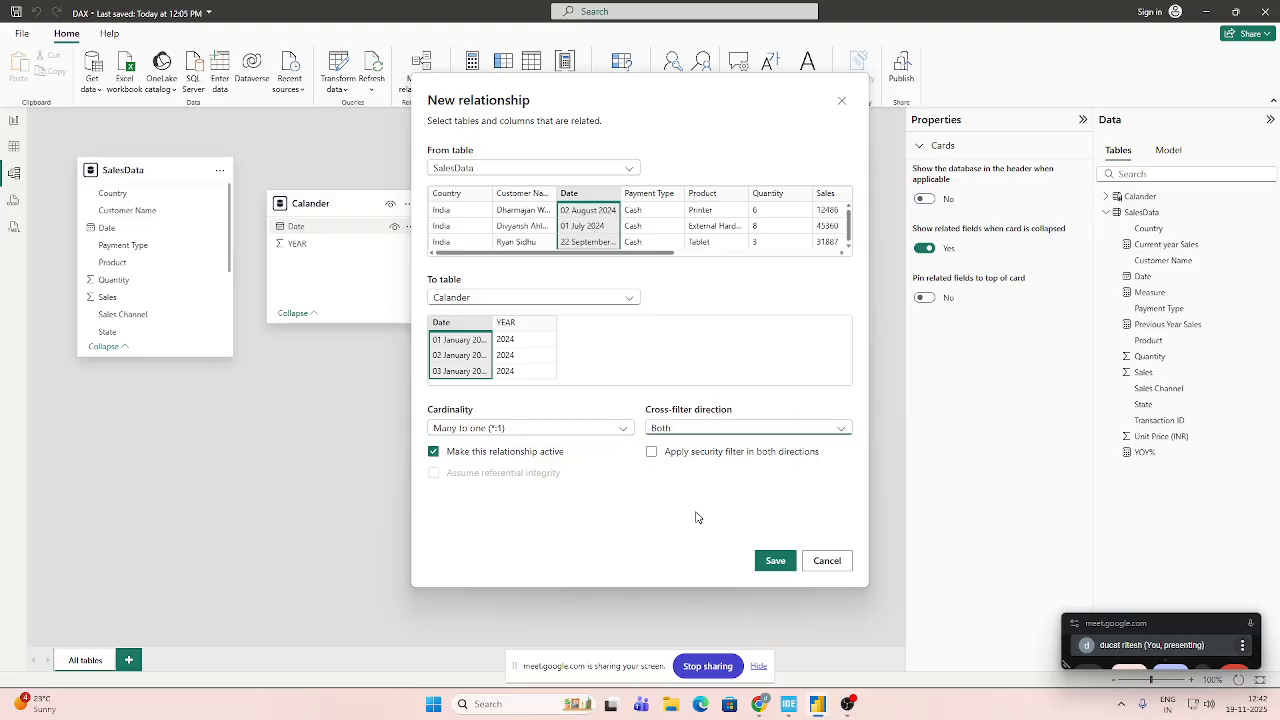
pyautogui.click(773, 560)
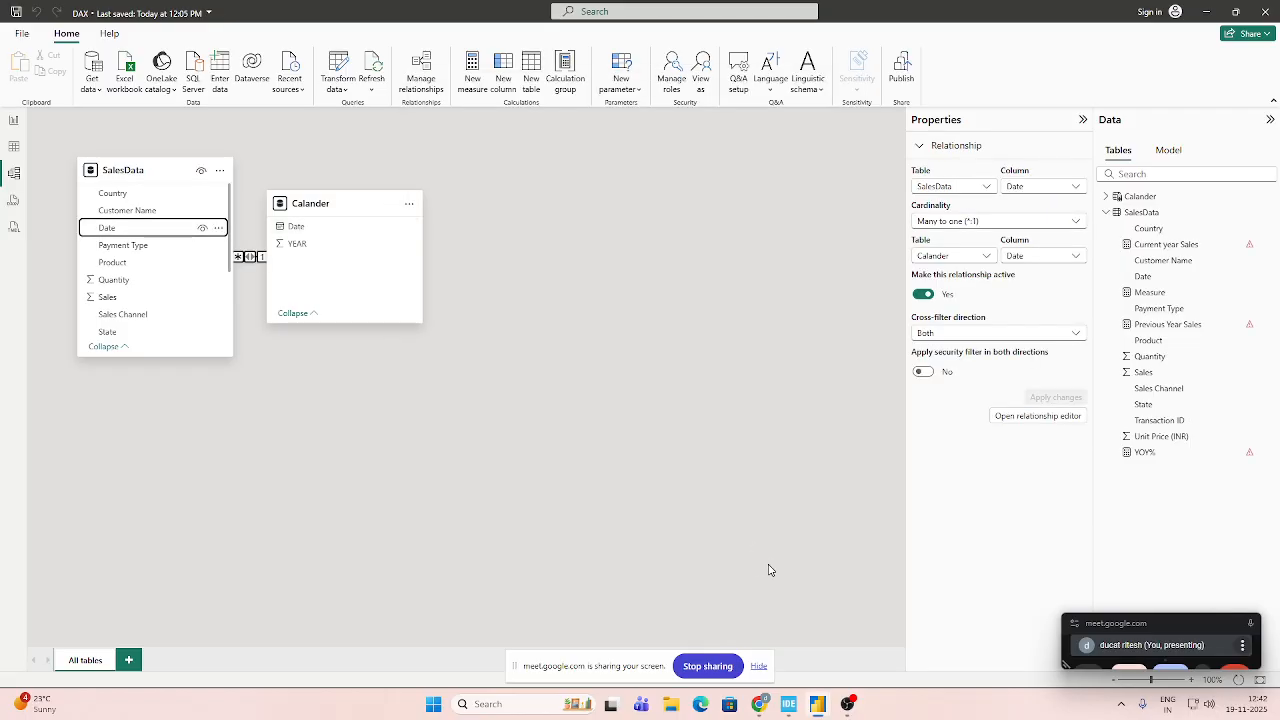
# Delete the relationship with cross-filter direction Both between the SalesData and Calander tables.
pyautogui.rightClick(251, 258)
pyautogui.click(265, 266)
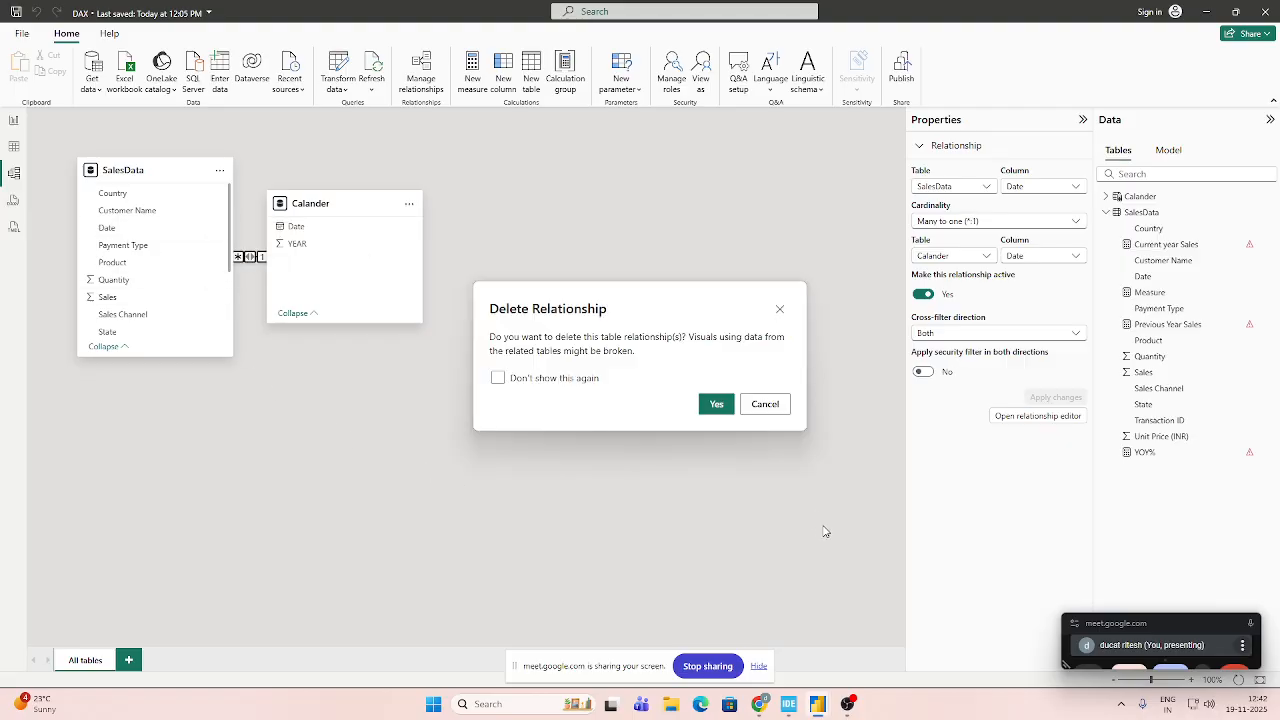
pyautogui.click(713, 403)
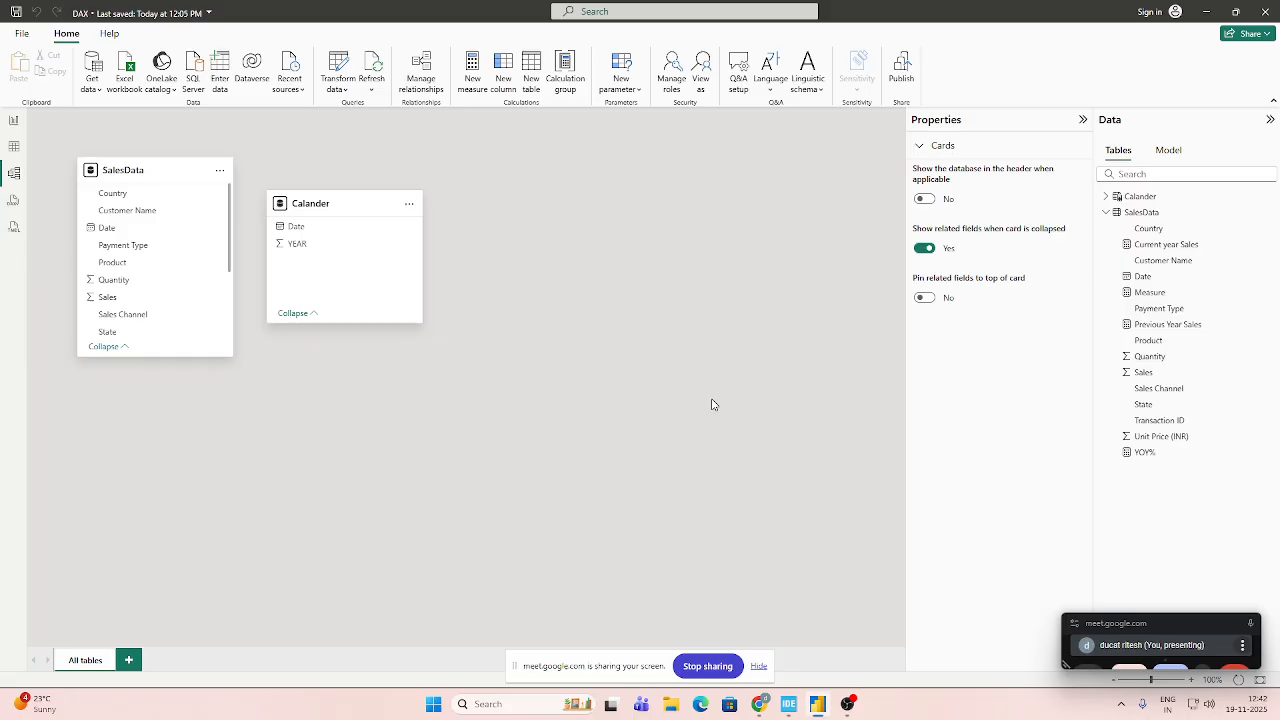
# Check the SalesData Date column's properties, then relate it to Calander's Date column as an active many-to-one relationship with single cross-filter direction.
pyautogui.click(1143, 276)
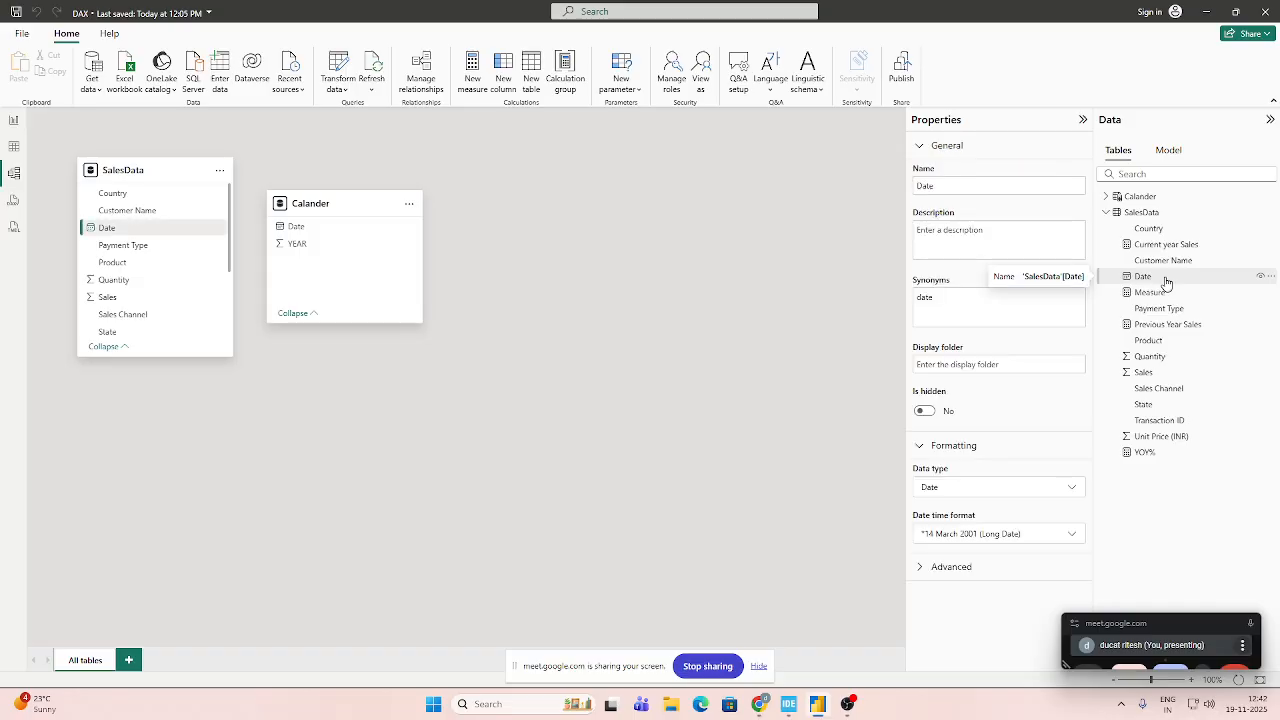
pyautogui.click(1080, 121)
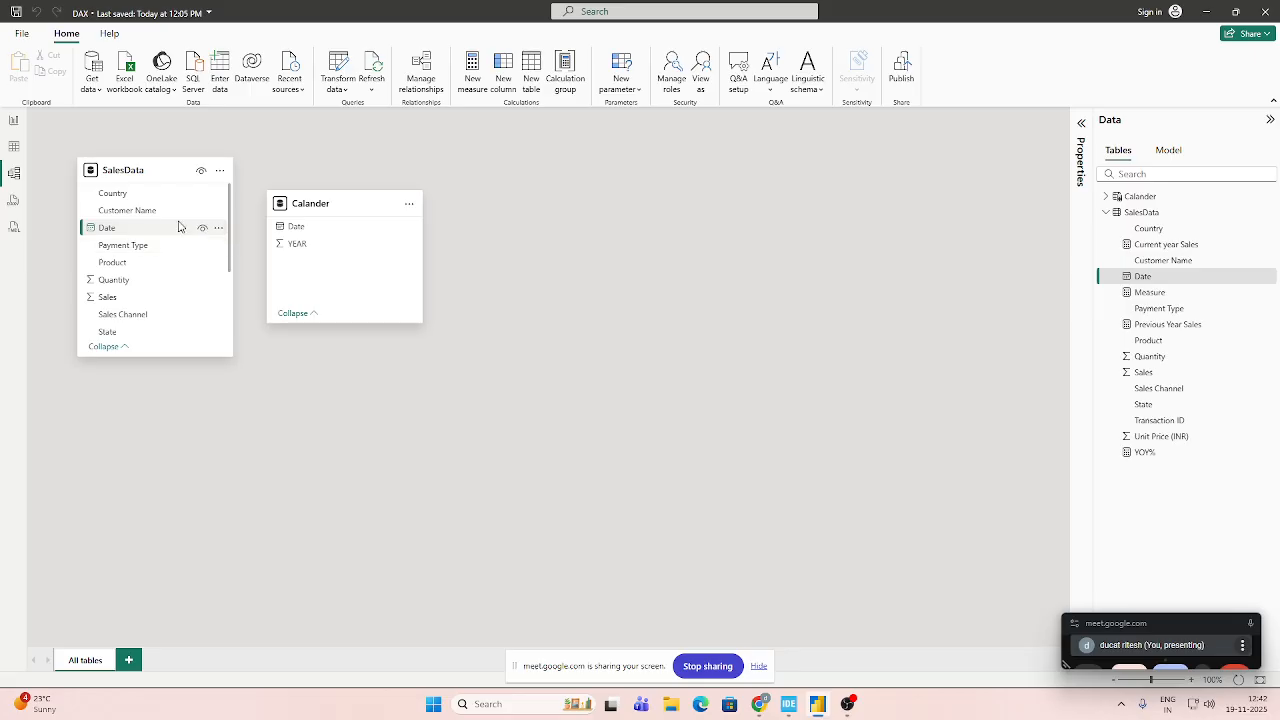
pyautogui.moveTo(177, 234); pyautogui.dragTo(290, 230)
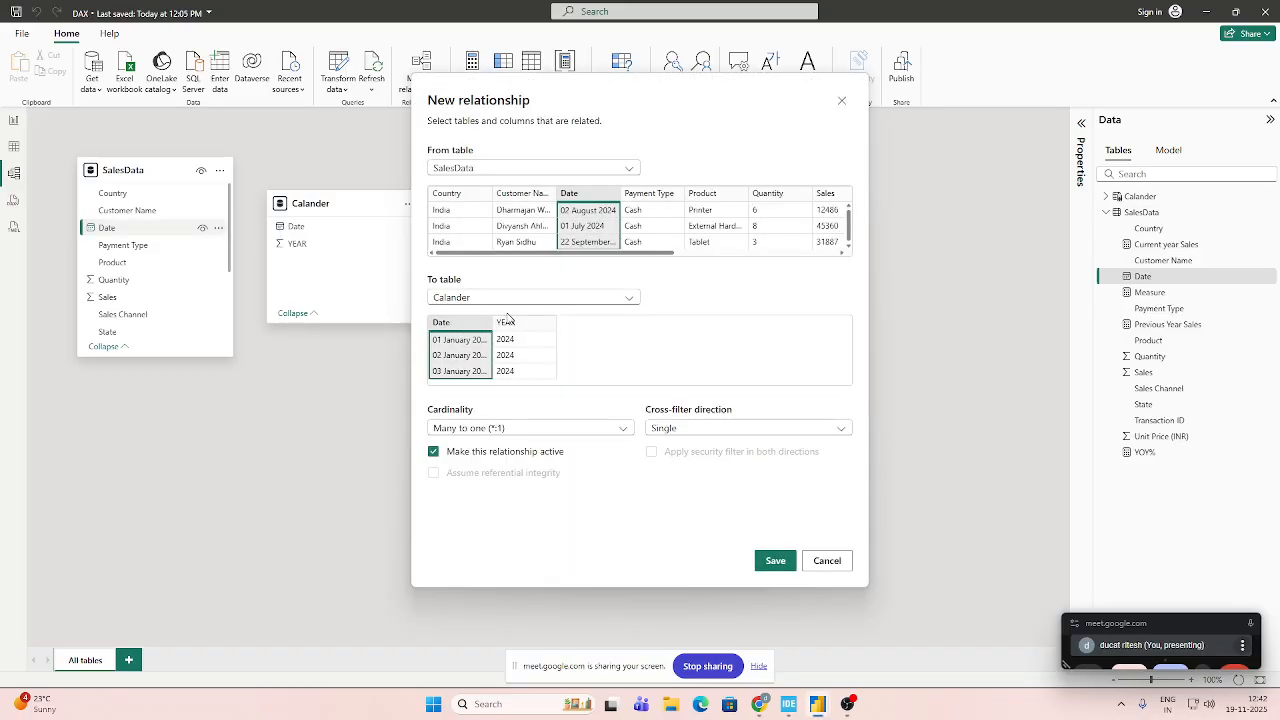
pyautogui.click(580, 299)
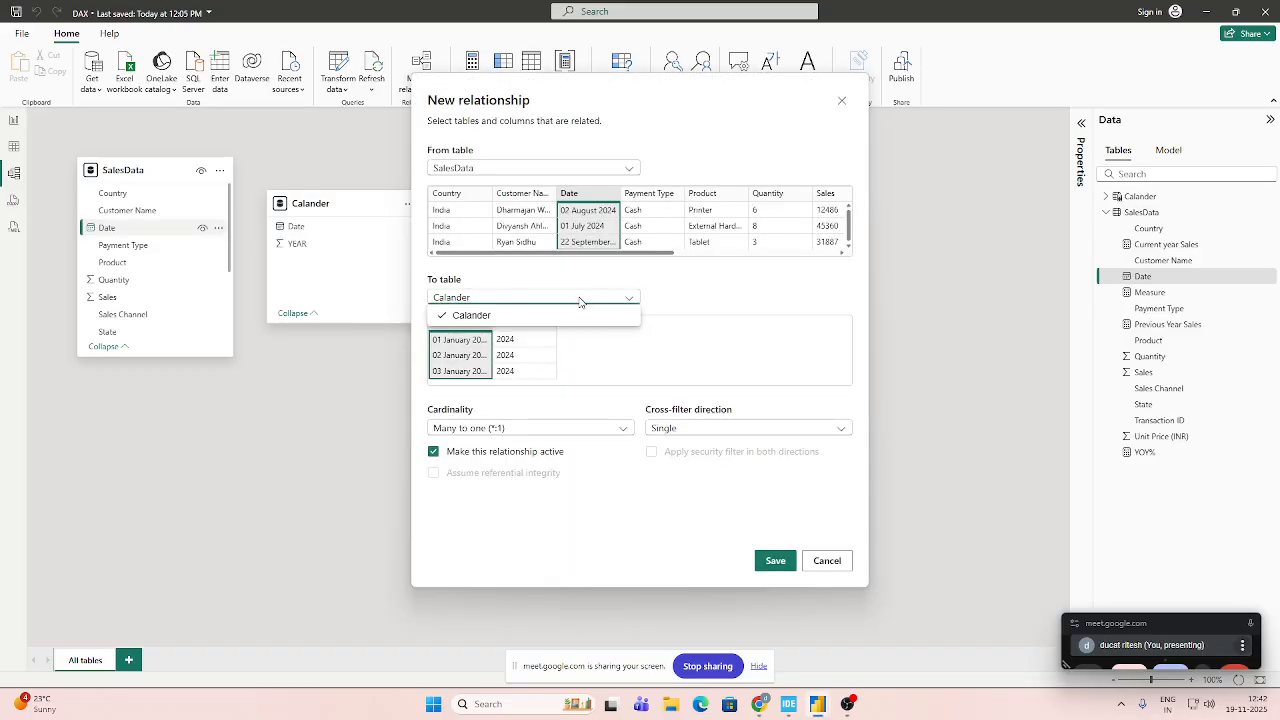
pyautogui.click(580, 300)
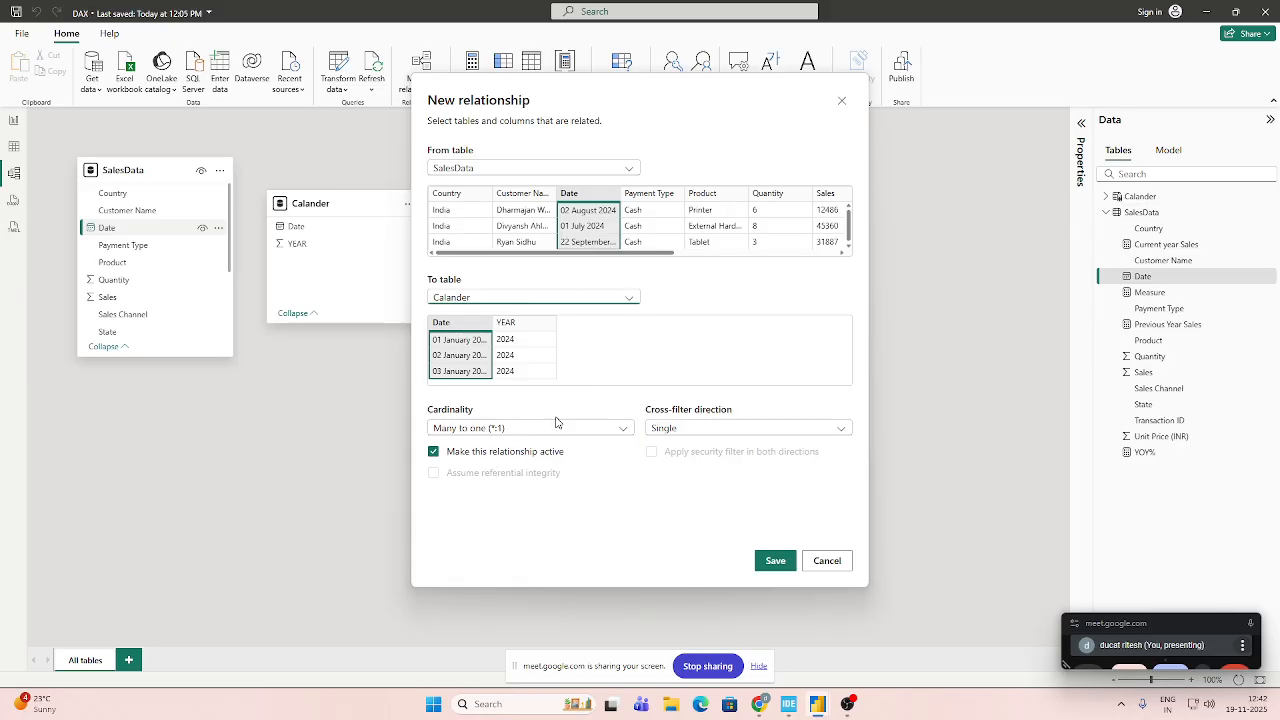
pyautogui.click(767, 561)
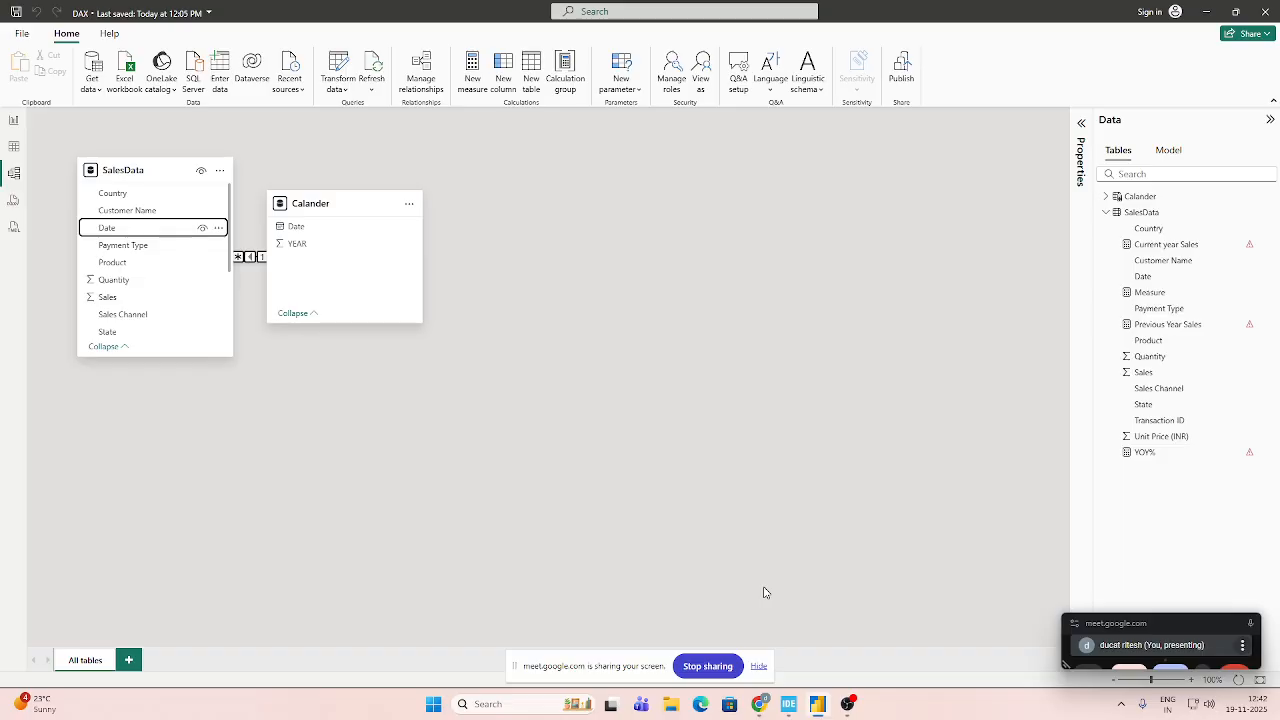
# Delete the single-direction relationship linking the Date columns of SalesData and Calander.
pyautogui.rightClick(251, 260)
pyautogui.click(262, 266)
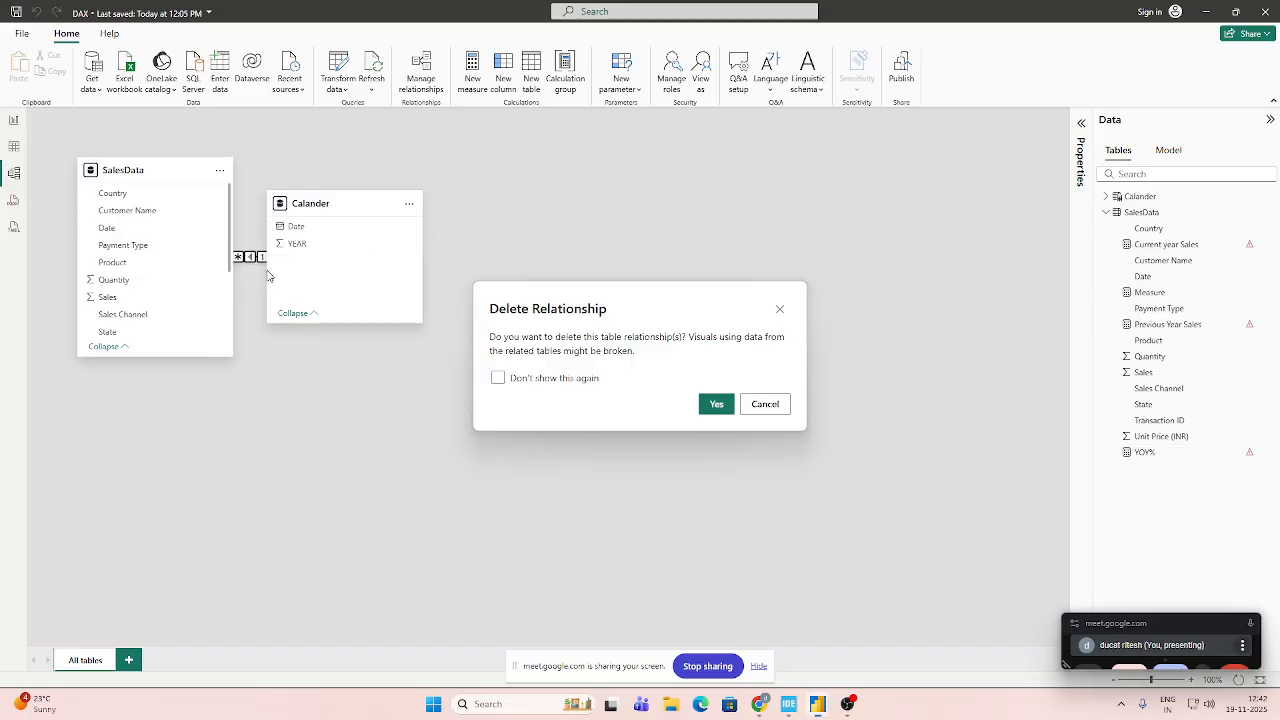
pyautogui.click(720, 403)
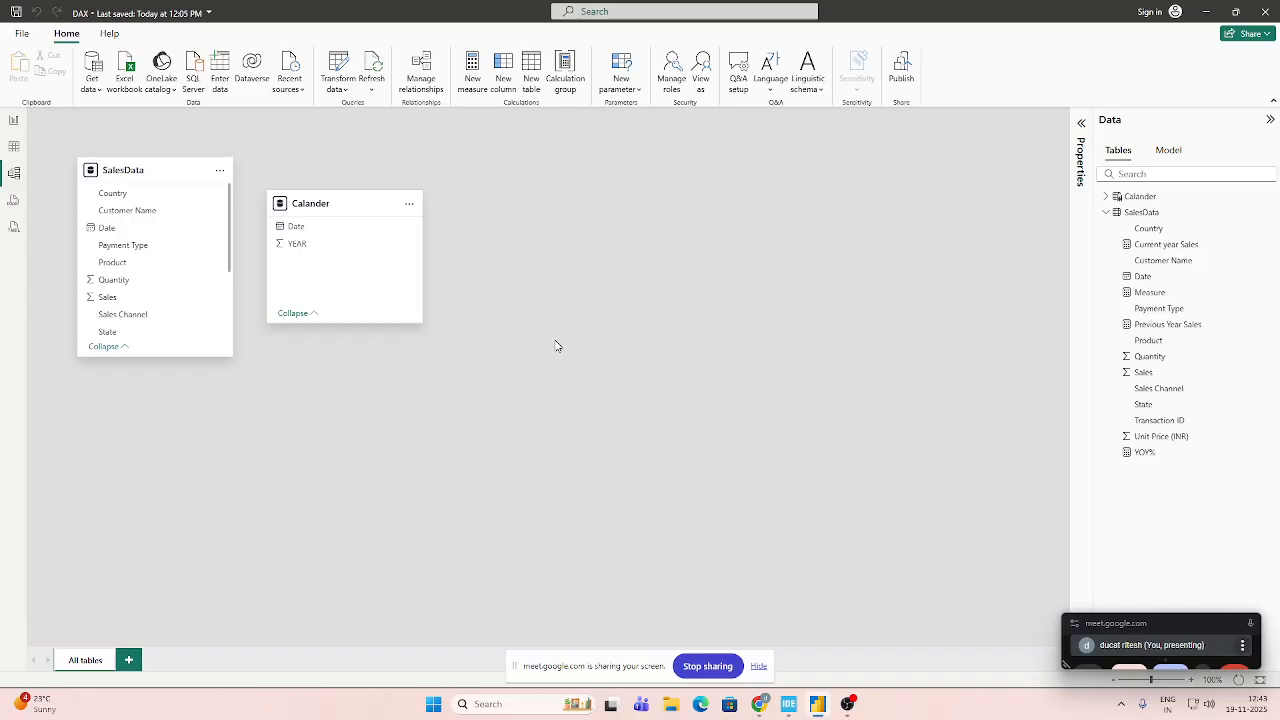
# Review SalesData in Table view, then link its Date column to Calander's Date column with an active many-to-one, single-direction relationship in Model view.
pyautogui.click(15, 148)
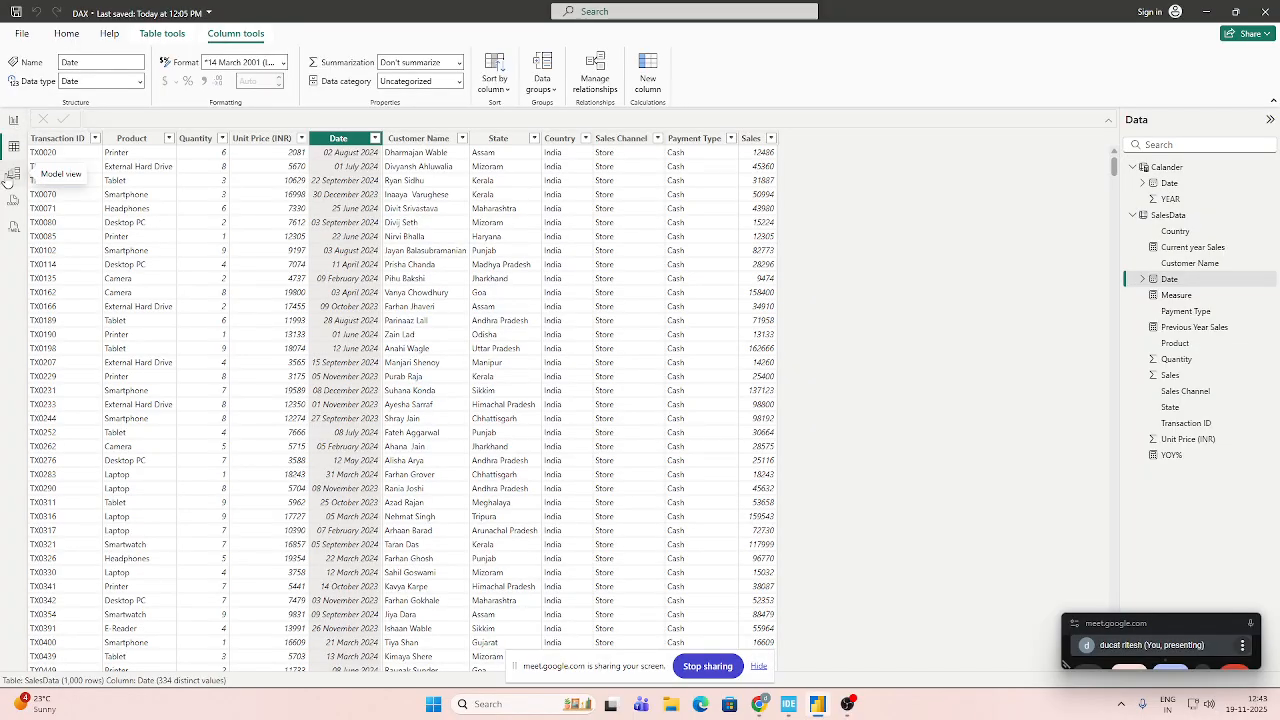
pyautogui.click(6, 175)
pyautogui.click(13, 148)
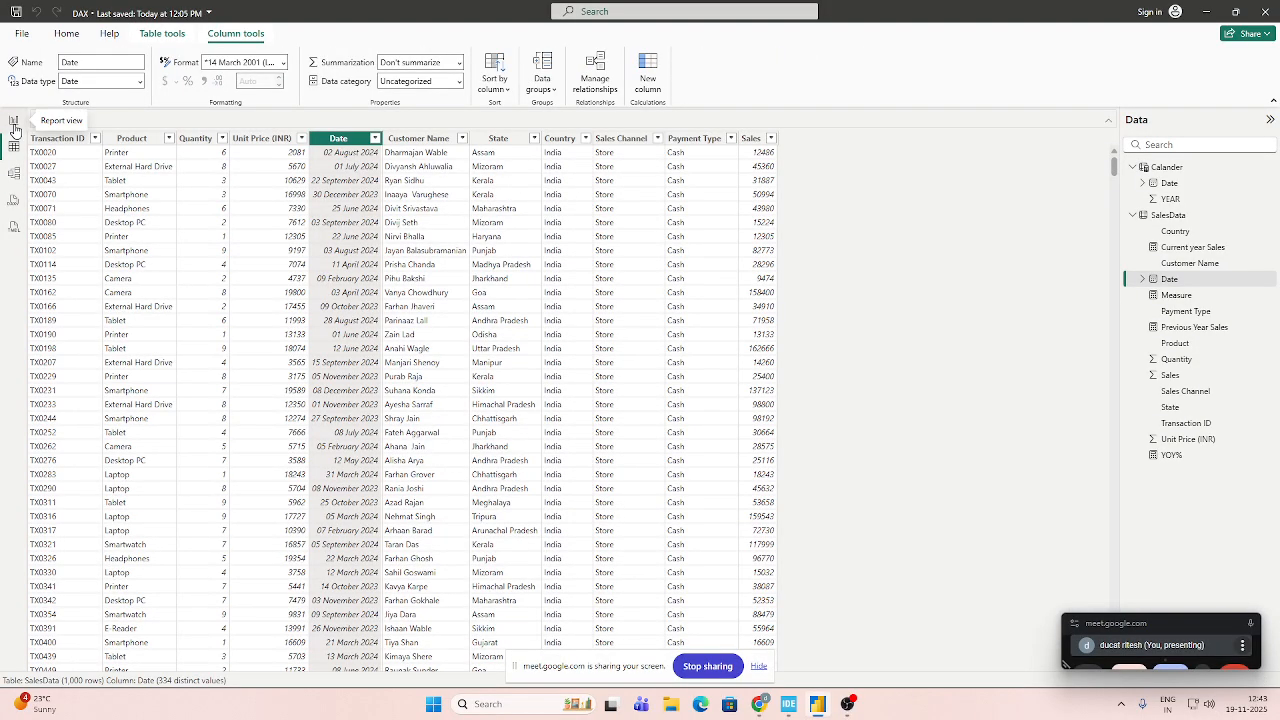
pyautogui.click(13, 176)
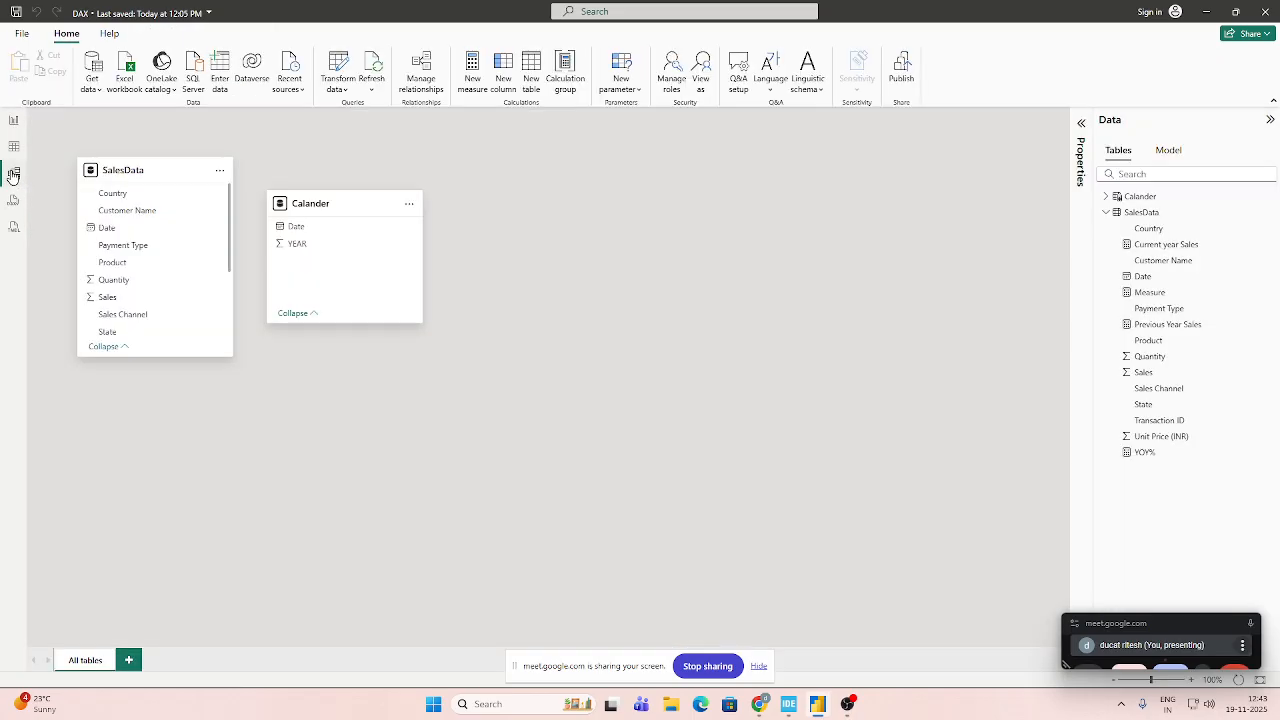
pyautogui.moveTo(188, 231); pyautogui.dragTo(283, 229)
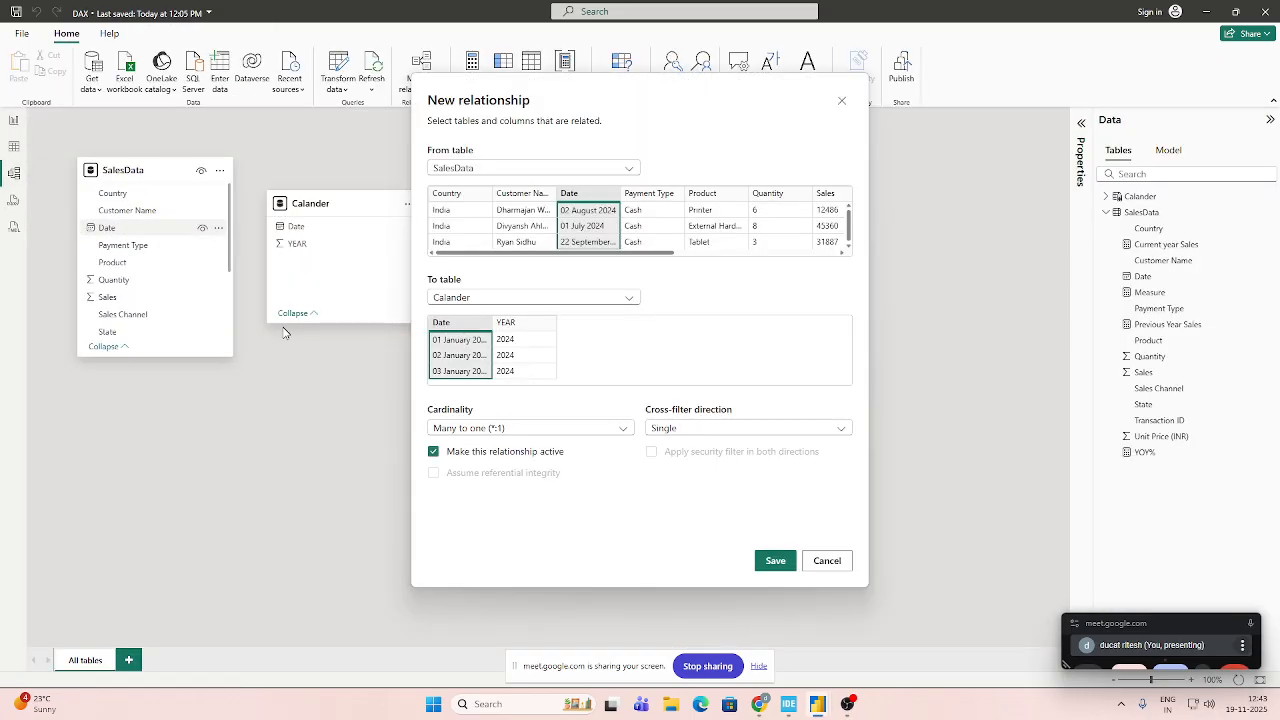
pyautogui.click(776, 561)
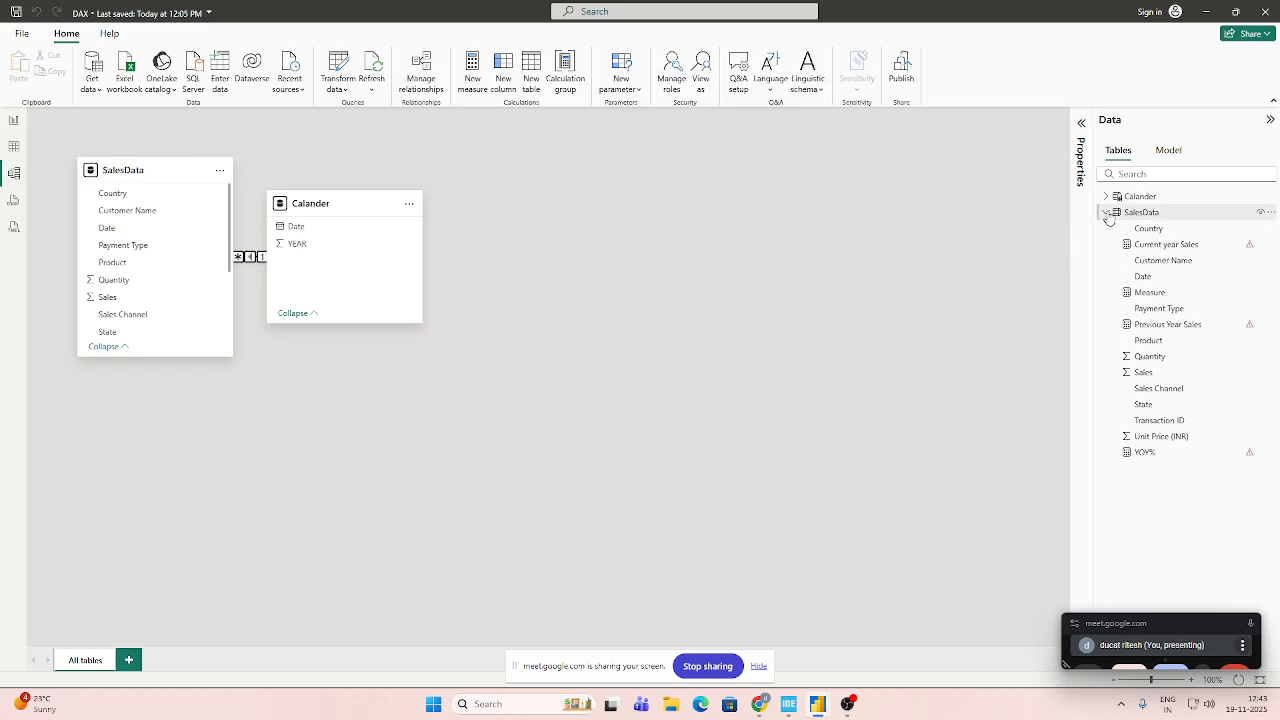
# Examine the fields of the SalesData and Calander tables and compare the Table, Report and Model views with the relationship in place.
pyautogui.click(1107, 214)
pyautogui.click(1108, 213)
pyautogui.click(1107, 196)
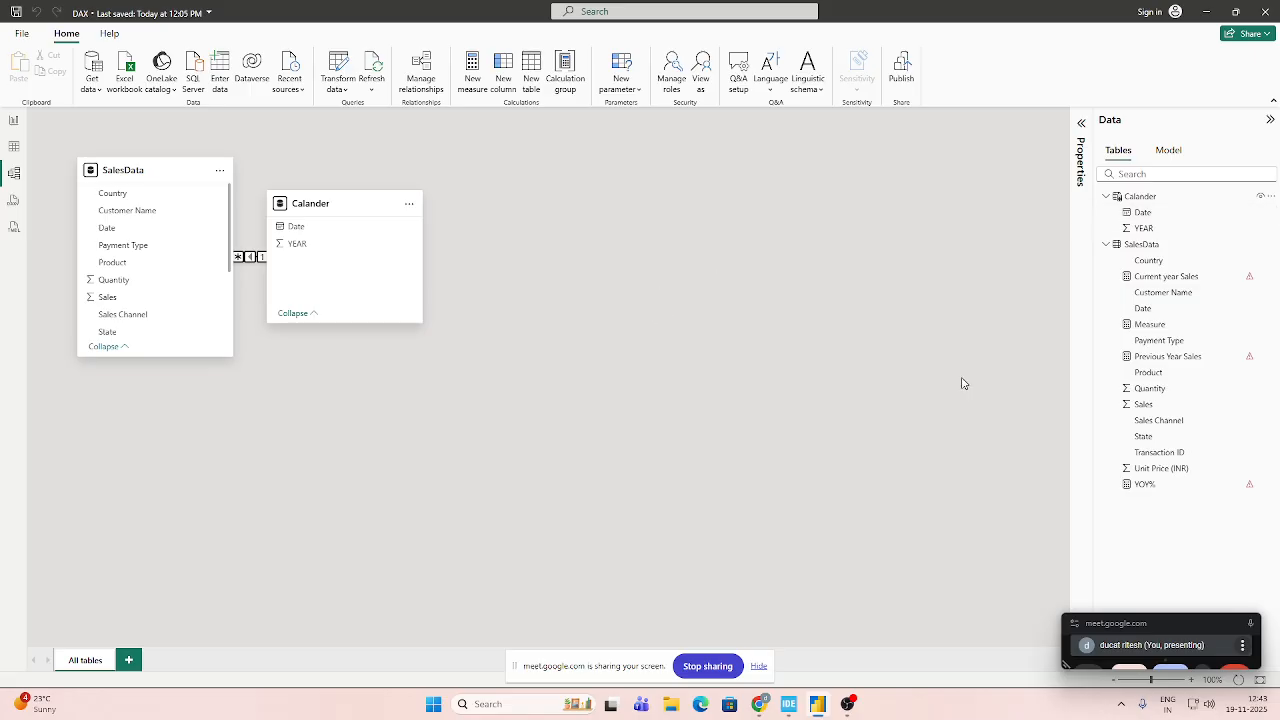
pyautogui.click(14, 150)
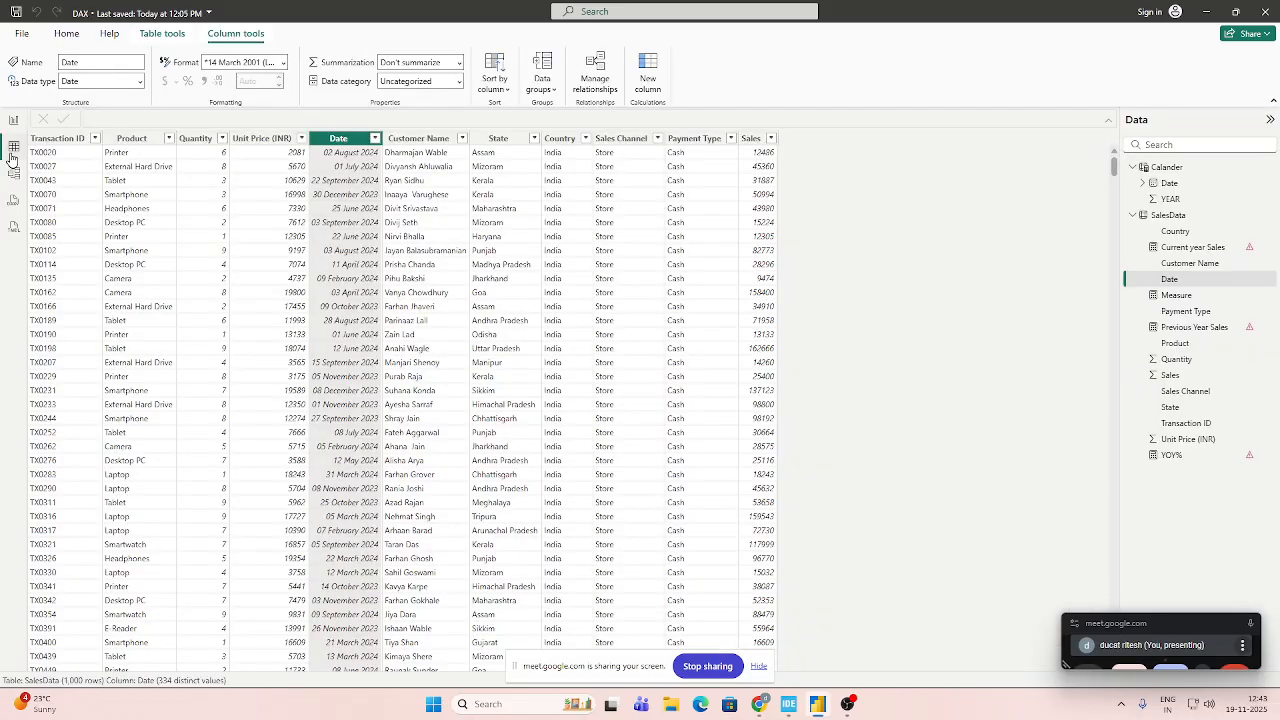
pyautogui.click(14, 173)
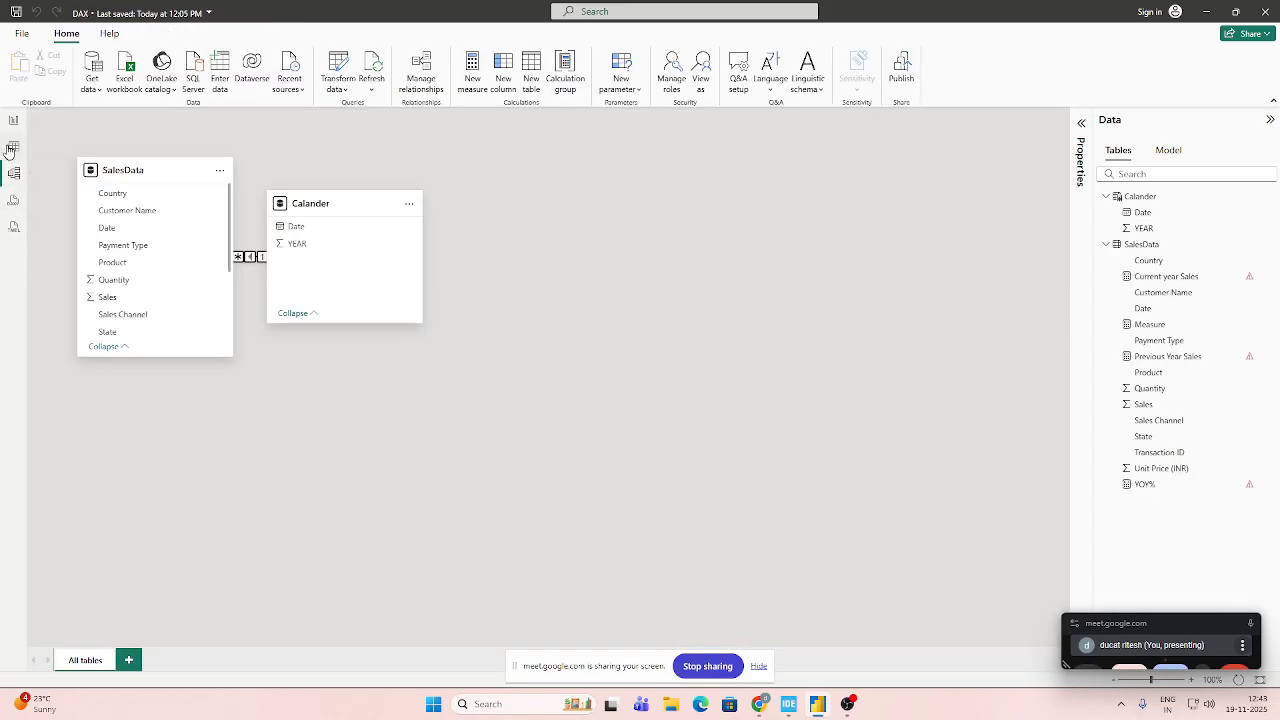
pyautogui.click(11, 148)
pyautogui.click(11, 121)
pyautogui.click(14, 173)
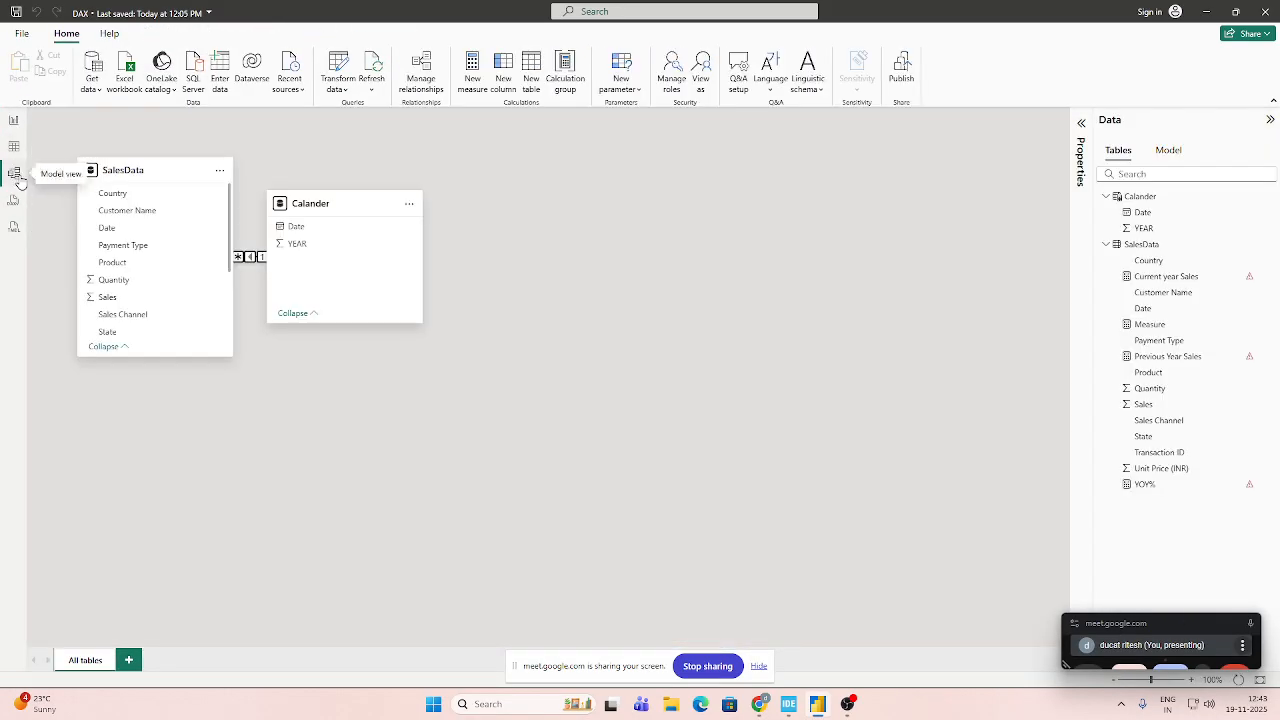
# Remove the relationship between SalesData and Calander from the model.
pyautogui.rightClick(238, 257)
pyautogui.click(262, 264)
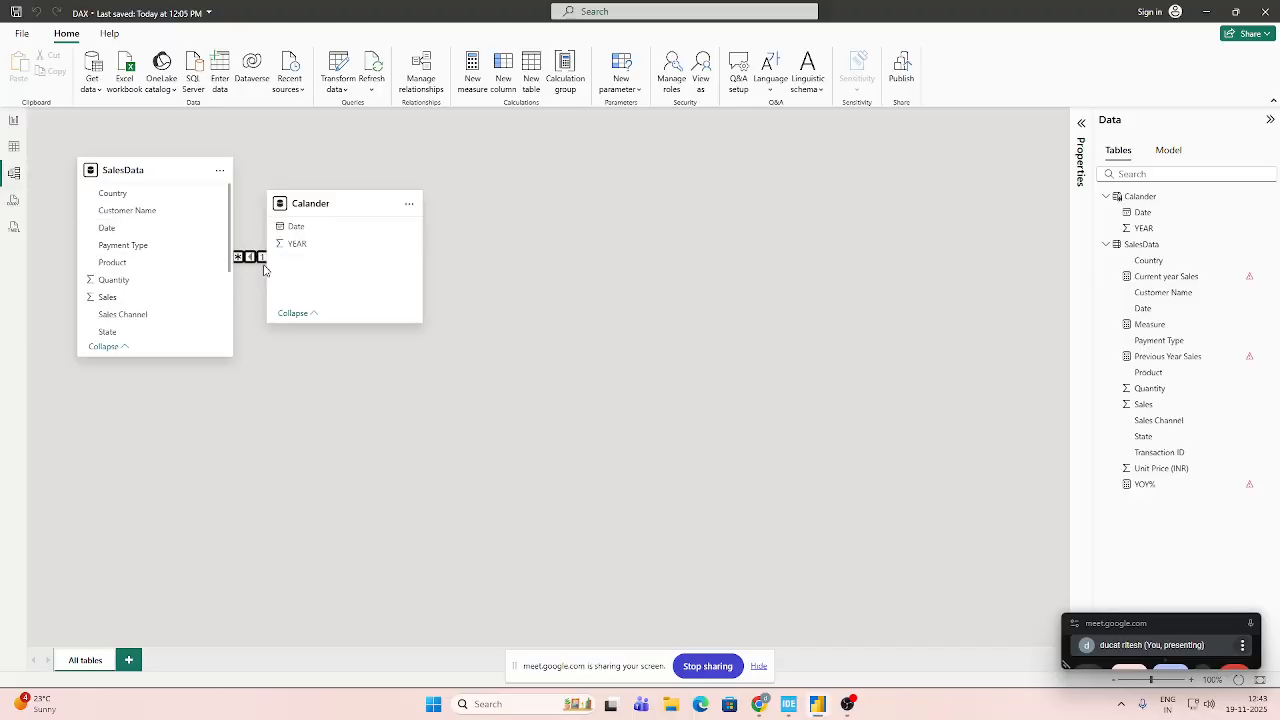
pyautogui.click(716, 404)
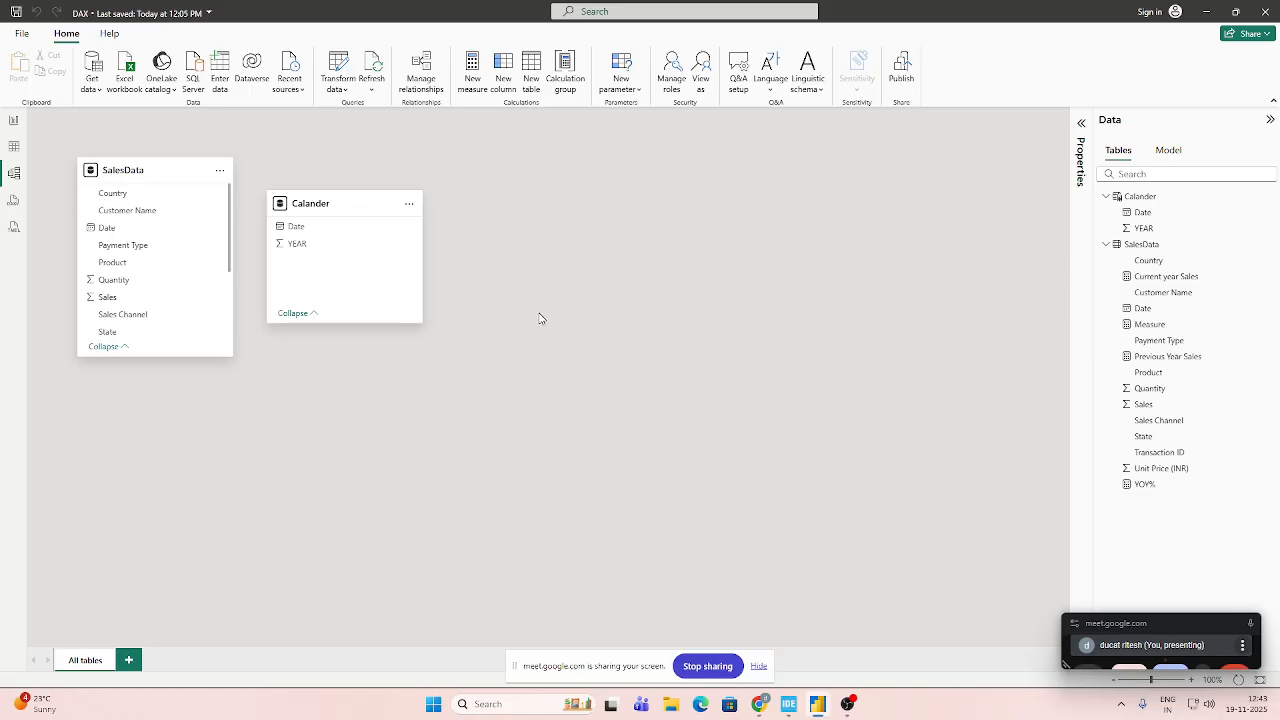
# Return to the report page and delete the empty slicer visual.
pyautogui.click(14, 146)
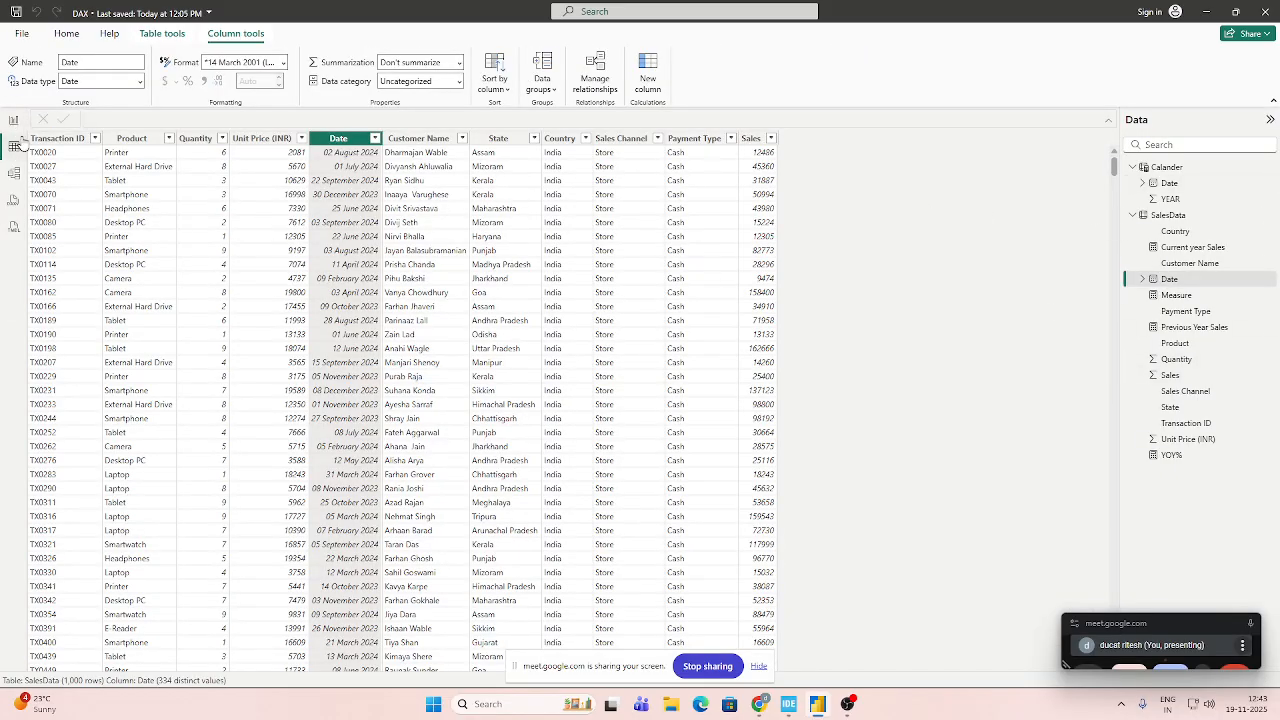
pyautogui.click(14, 120)
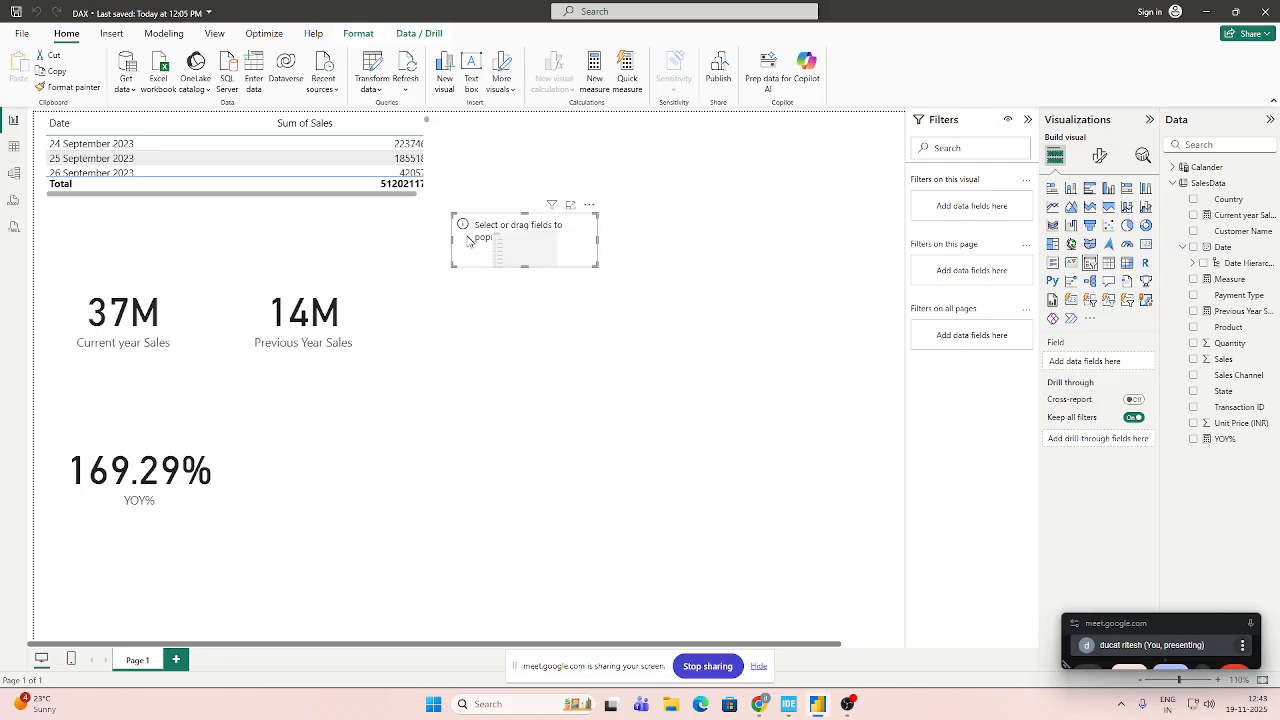
pyautogui.moveTo(521, 268); pyautogui.dragTo(560, 327)
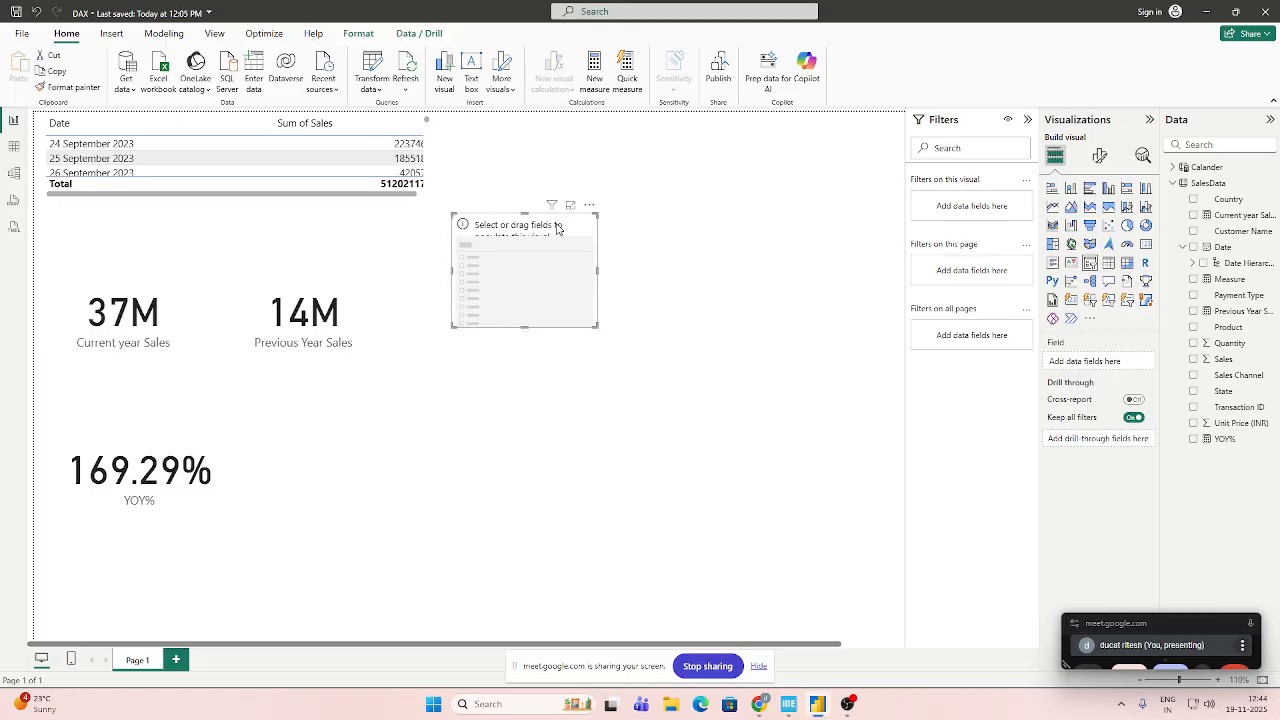
pyautogui.press('Delete')
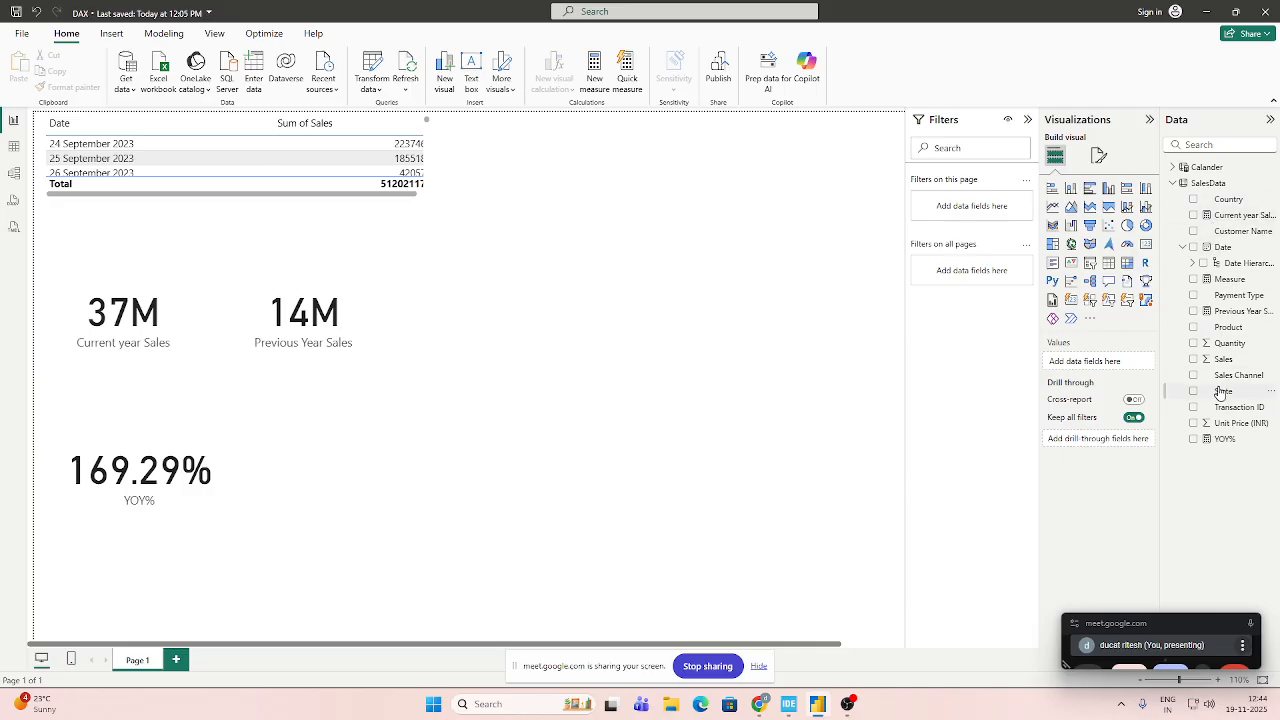
# Add a table visual showing the SalesData State field, place it beside the cards, and lengthen it to show more states.
pyautogui.click(1108, 263)
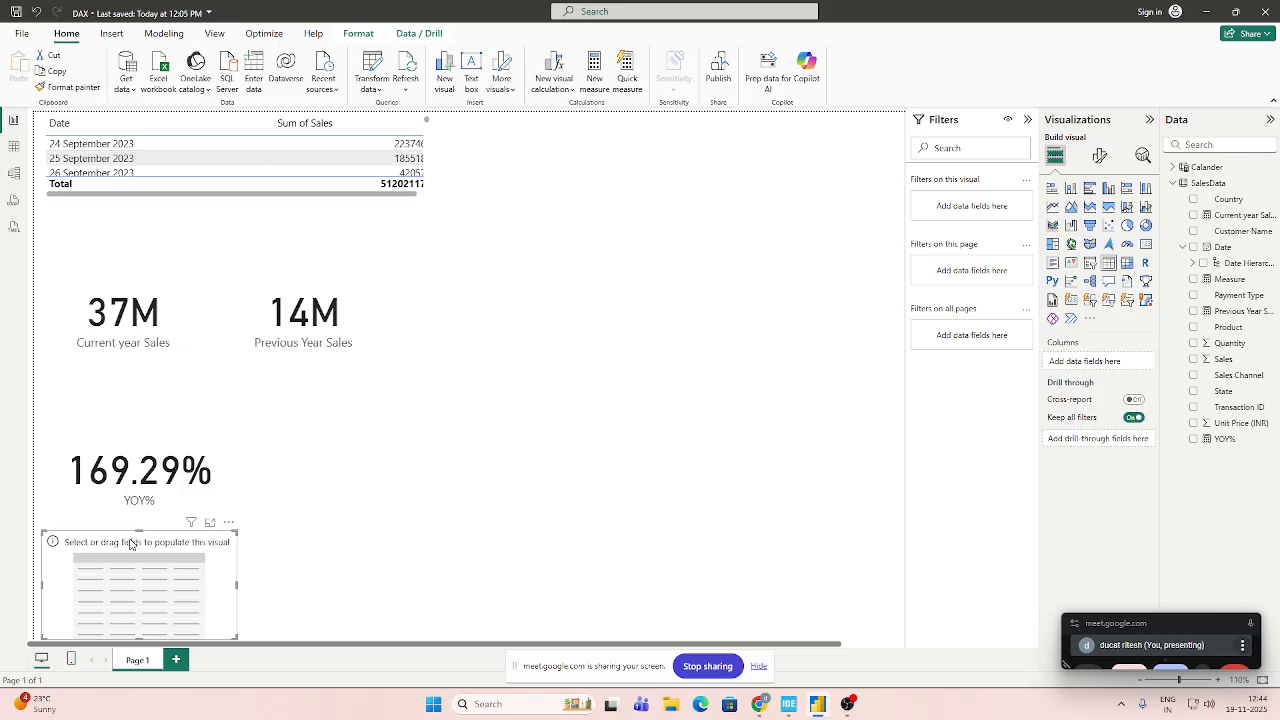
pyautogui.moveTo(130, 544); pyautogui.dragTo(610, 271)
pyautogui.moveTo(1241, 398); pyautogui.dragTo(1088, 362)
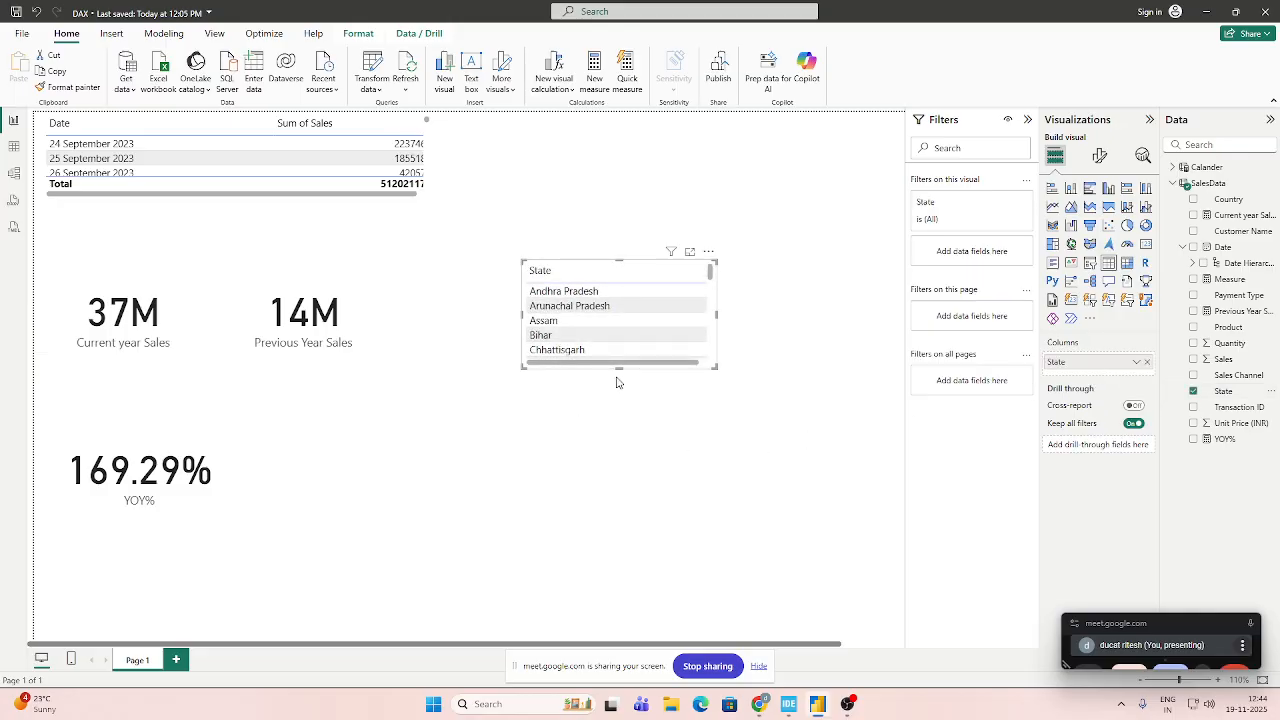
pyautogui.moveTo(619, 368); pyautogui.dragTo(616, 604)
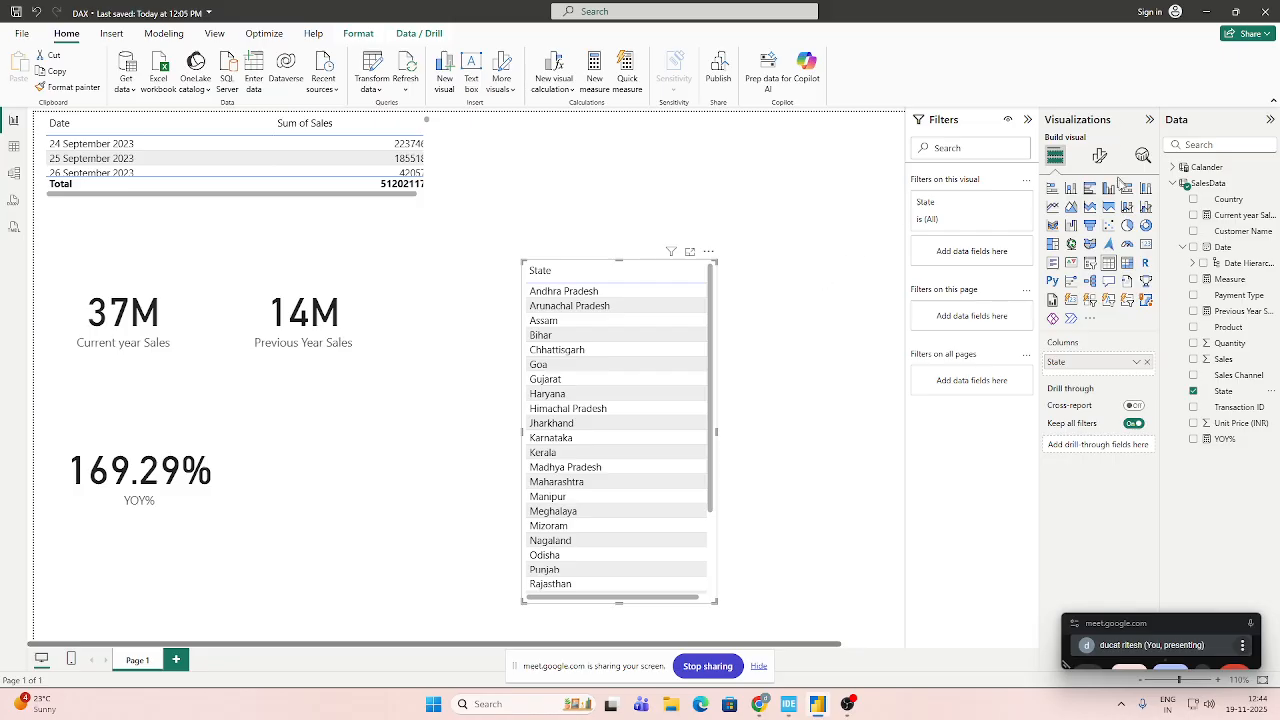
# Start a new calculated table and replace its default name with Assam Sales.
pyautogui.click(1207, 183)
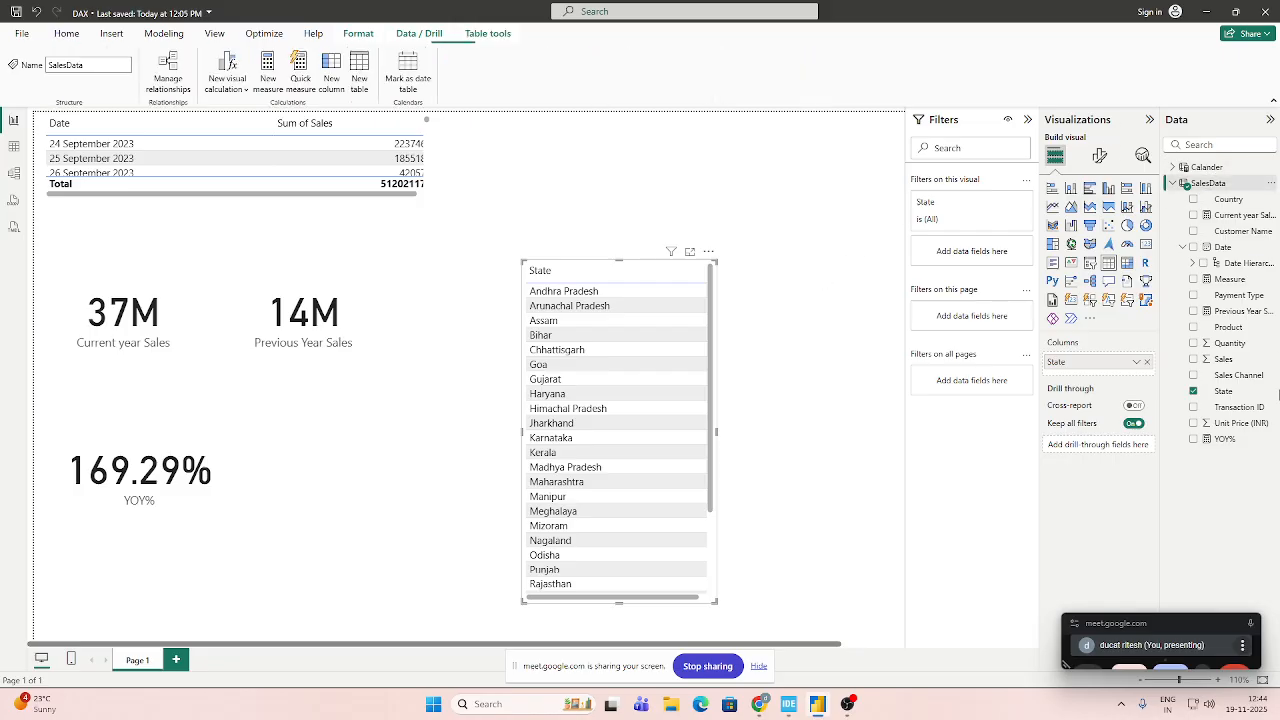
pyautogui.click(359, 72)
pyautogui.click(157, 127)
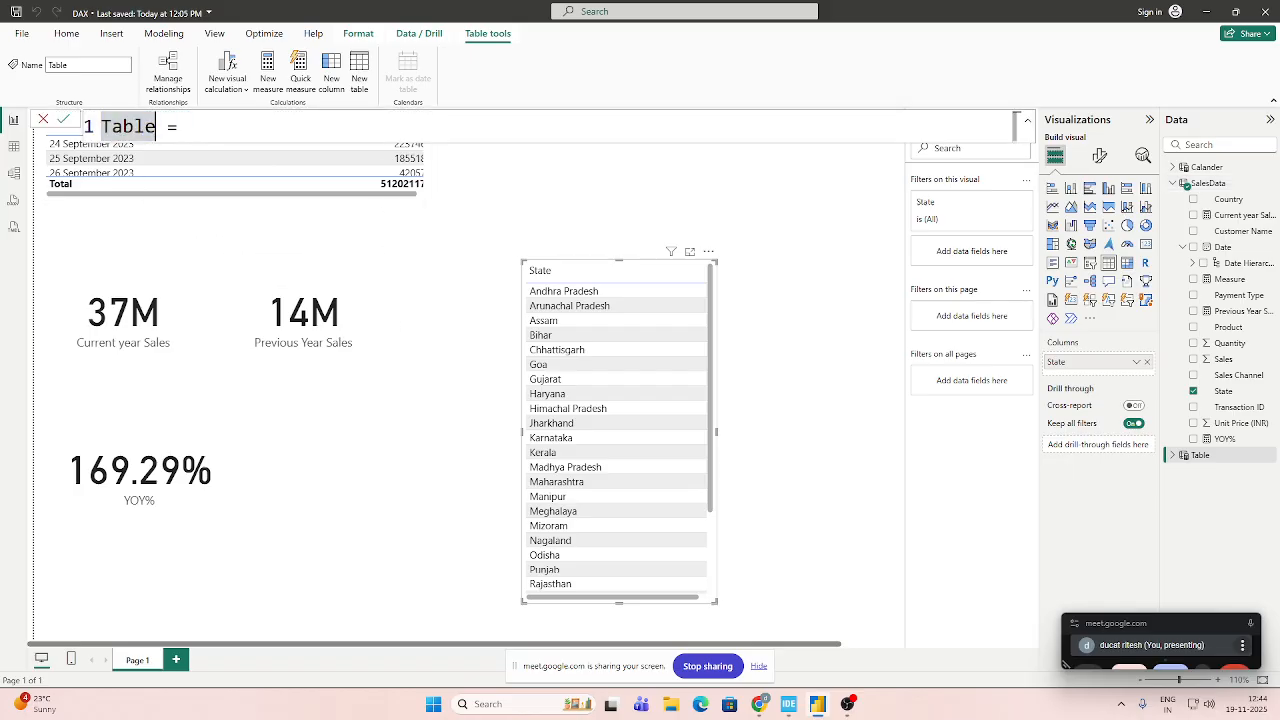
pyautogui.press('BackSpace')
pyautogui.press('BackSpace')
pyautogui.press('BackSpace')
pyautogui.press('BackSpace')
pyautogui.press('BackSpace')
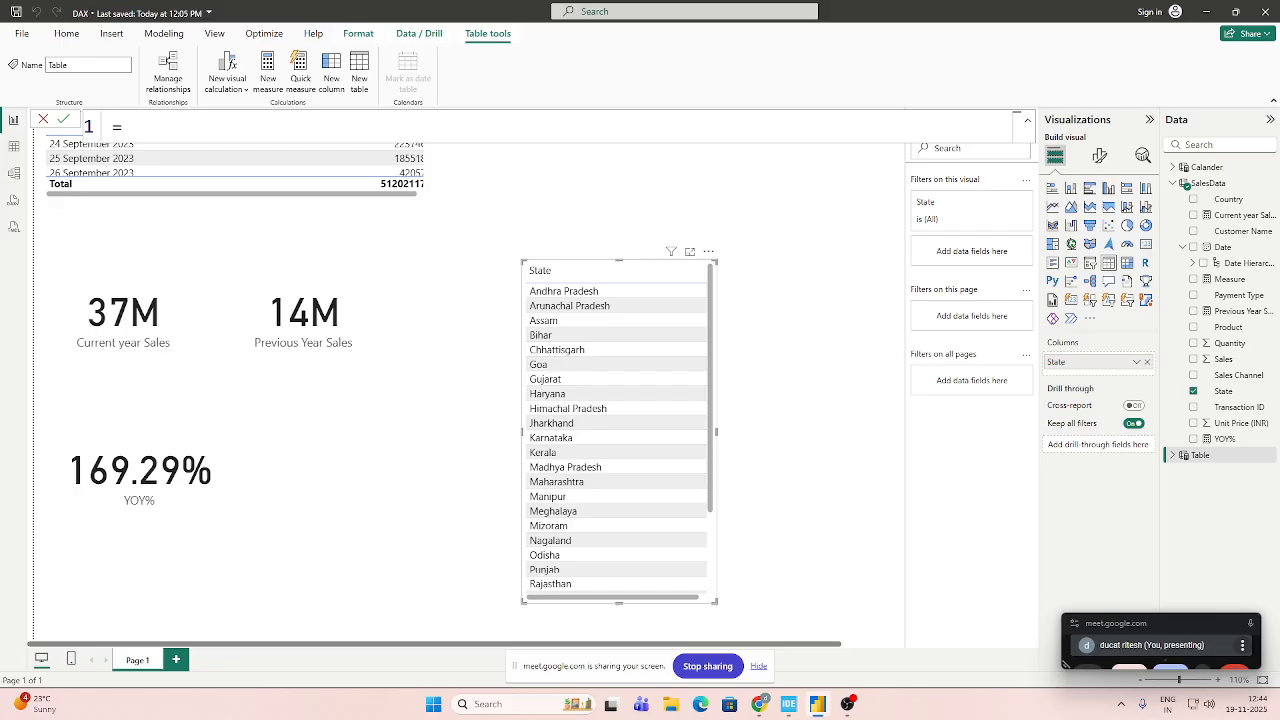
pyautogui.write('Assam Sales')
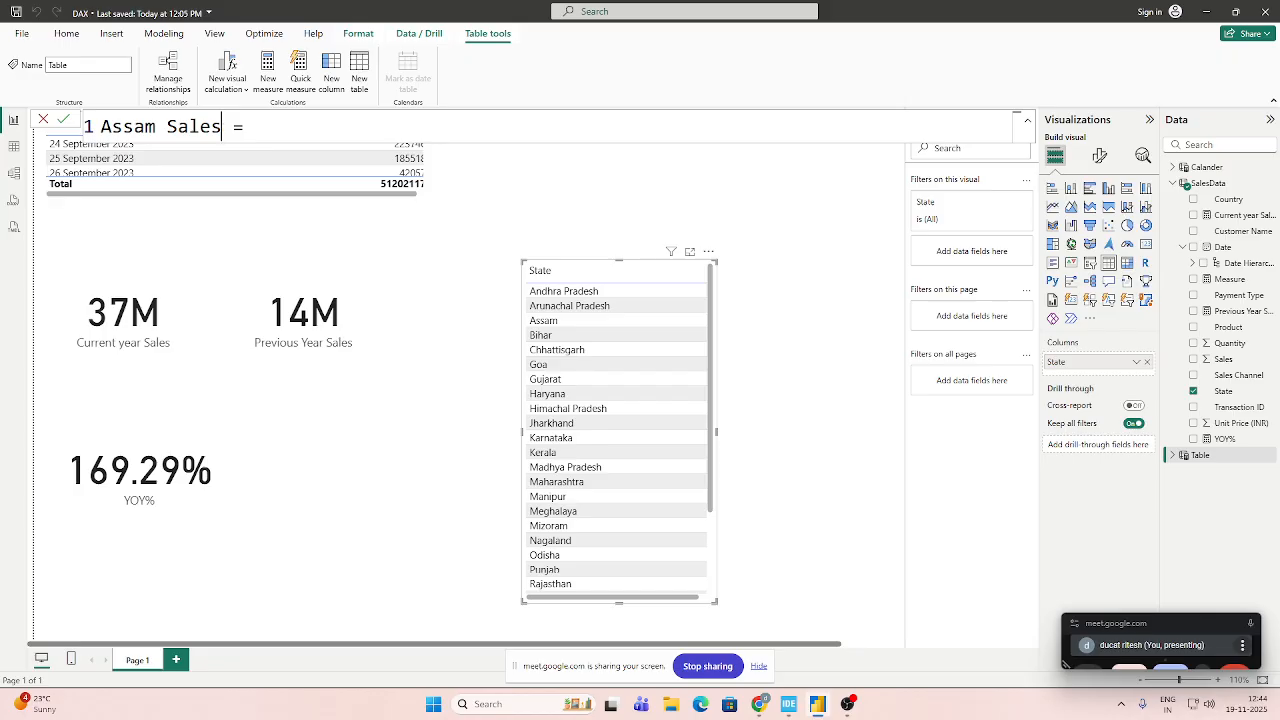
# Begin the Assam Sales formula with CALCULATETABLE, using SalesData as the table argument.
pyautogui.press('Right')
pyautogui.click(351, 120)
pyautogui.write('CA')
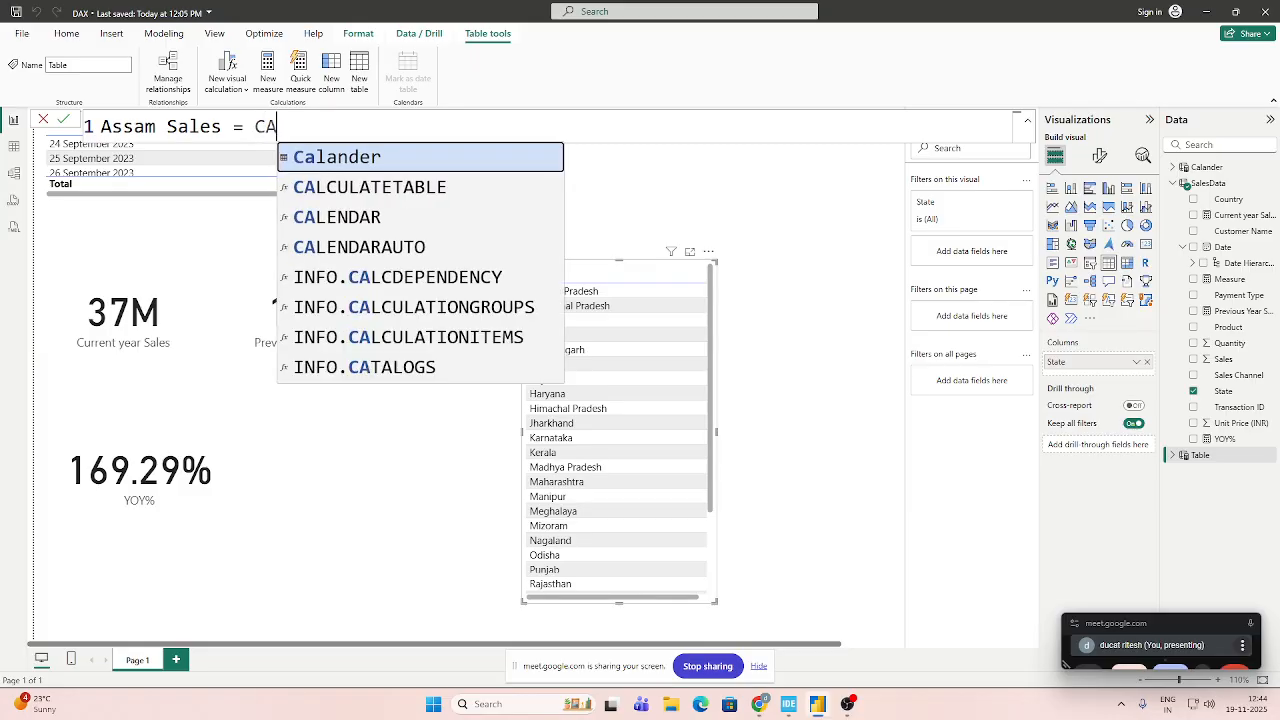
pyautogui.press('Down')
pyautogui.press('Tab')
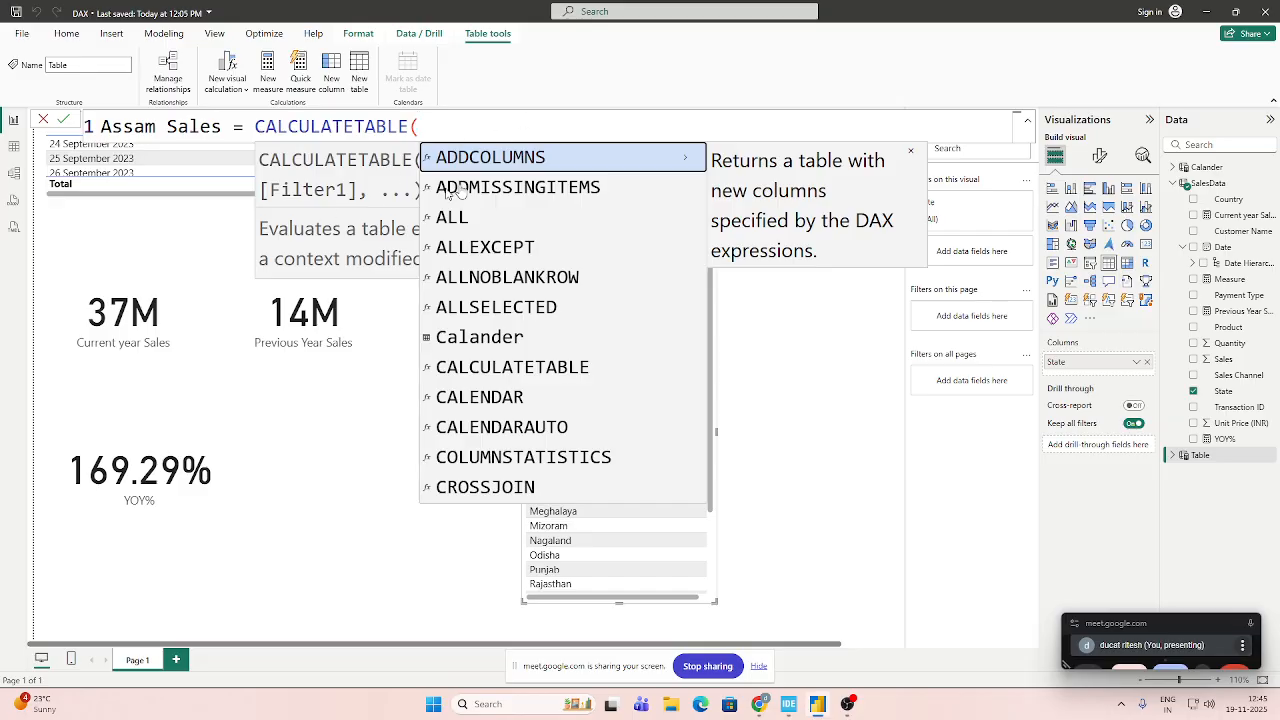
pyautogui.click(911, 157)
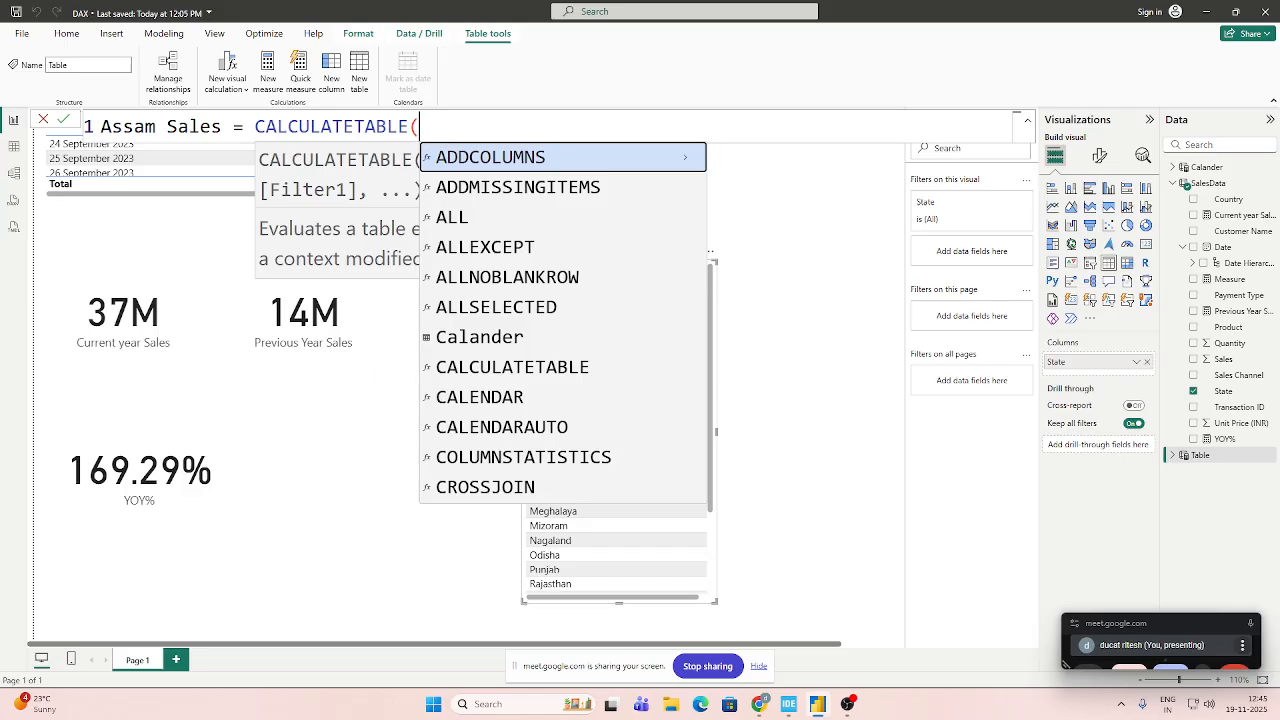
pyautogui.write('sa')
pyautogui.press('Tab')
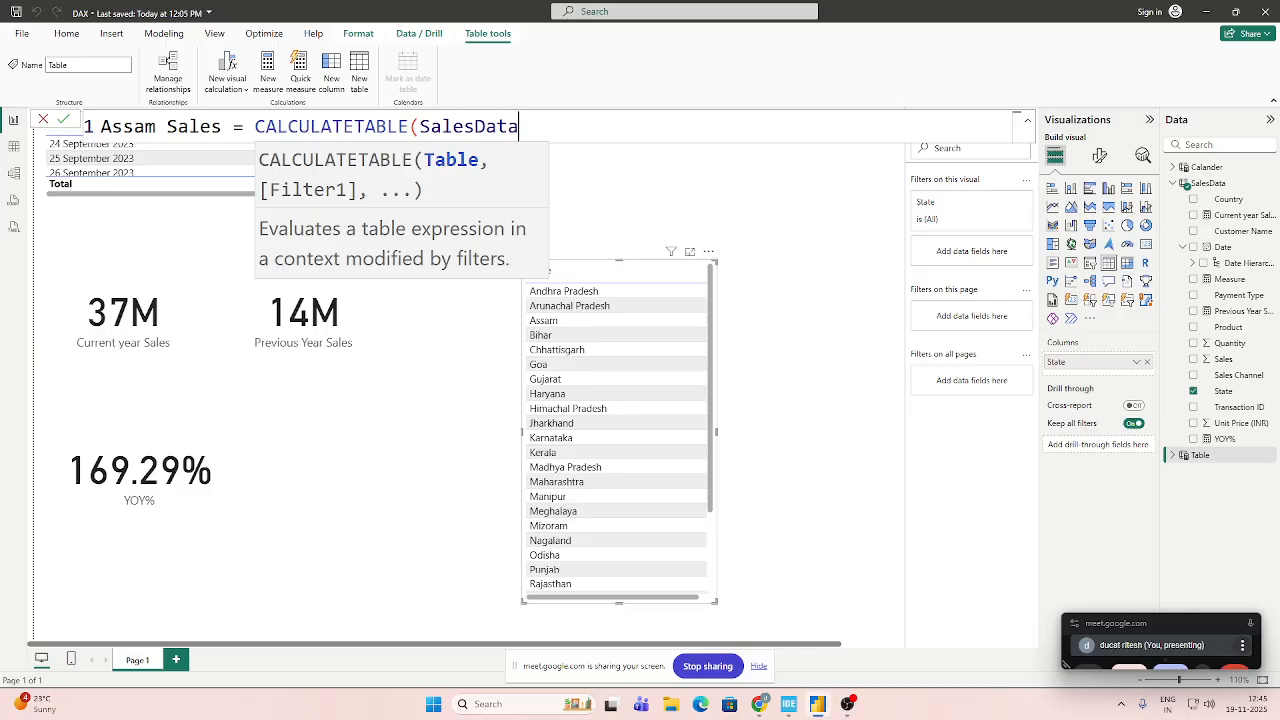
pyautogui.write(',')
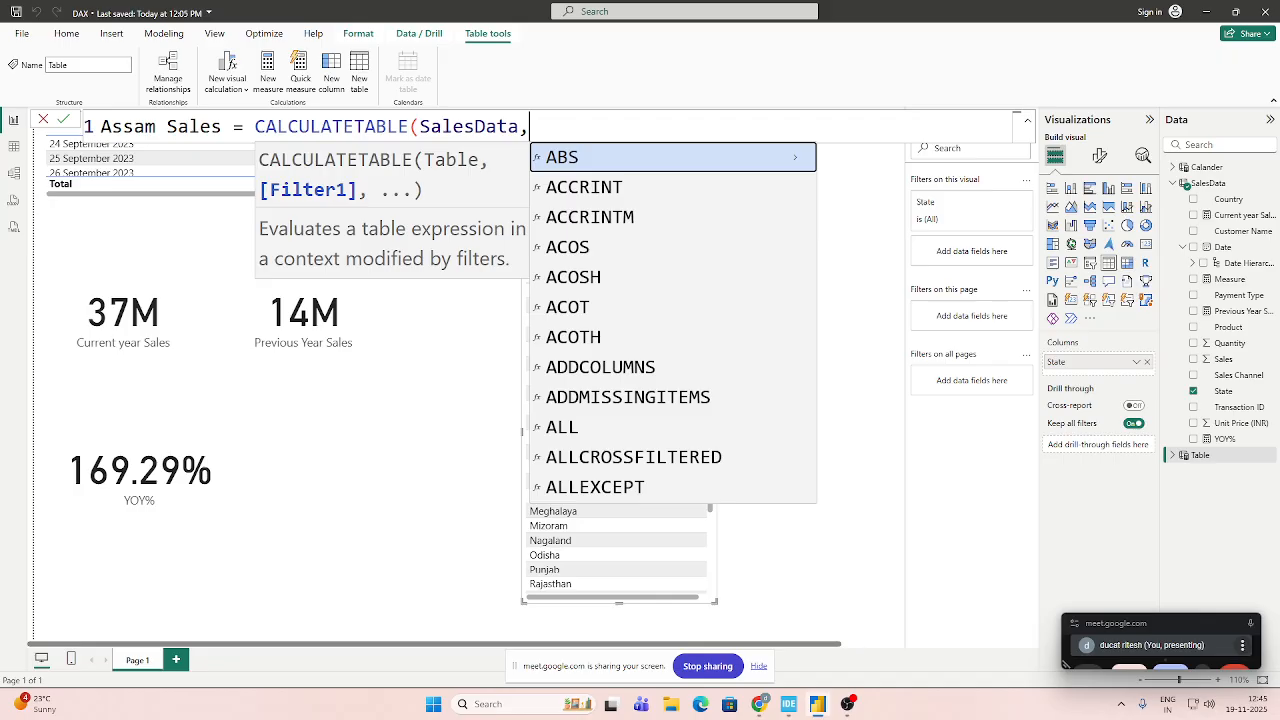
# Complete the Assam Sales formula with the filter SalesData[State]="Assam" and commit it.
pyautogui.write('sta')
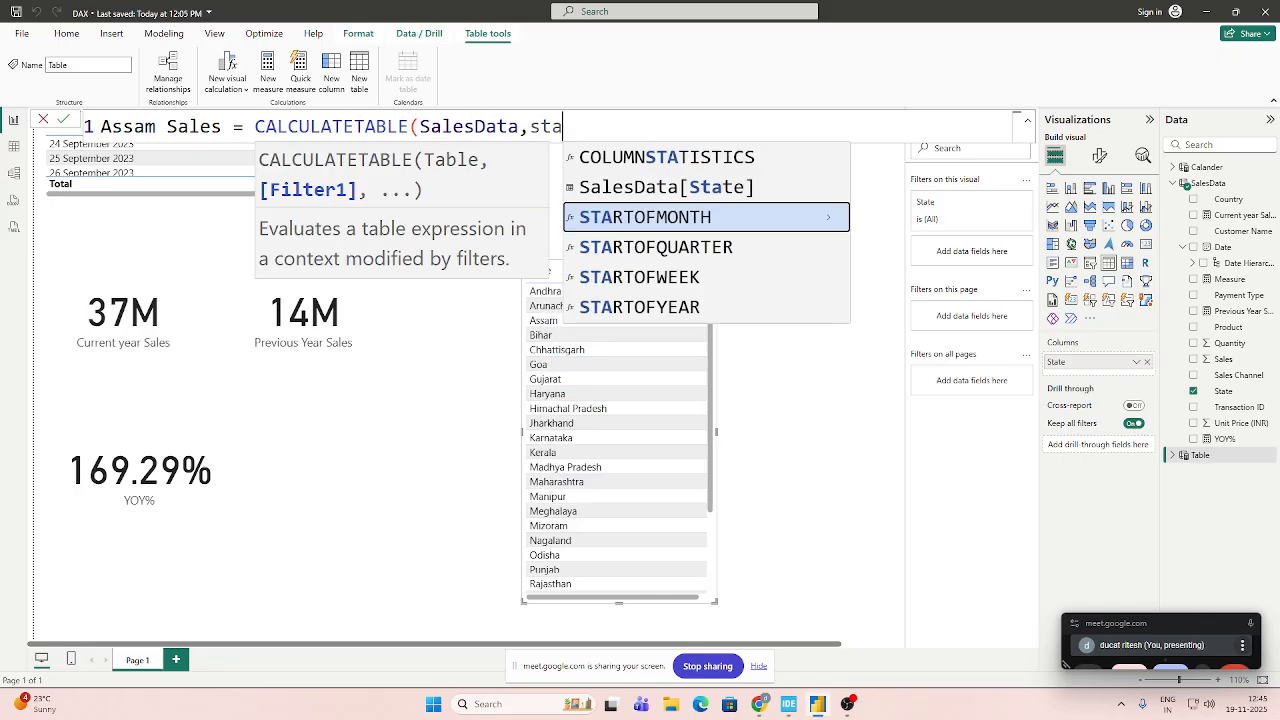
pyautogui.press('BackSpace')
pyautogui.press('BackSpace')
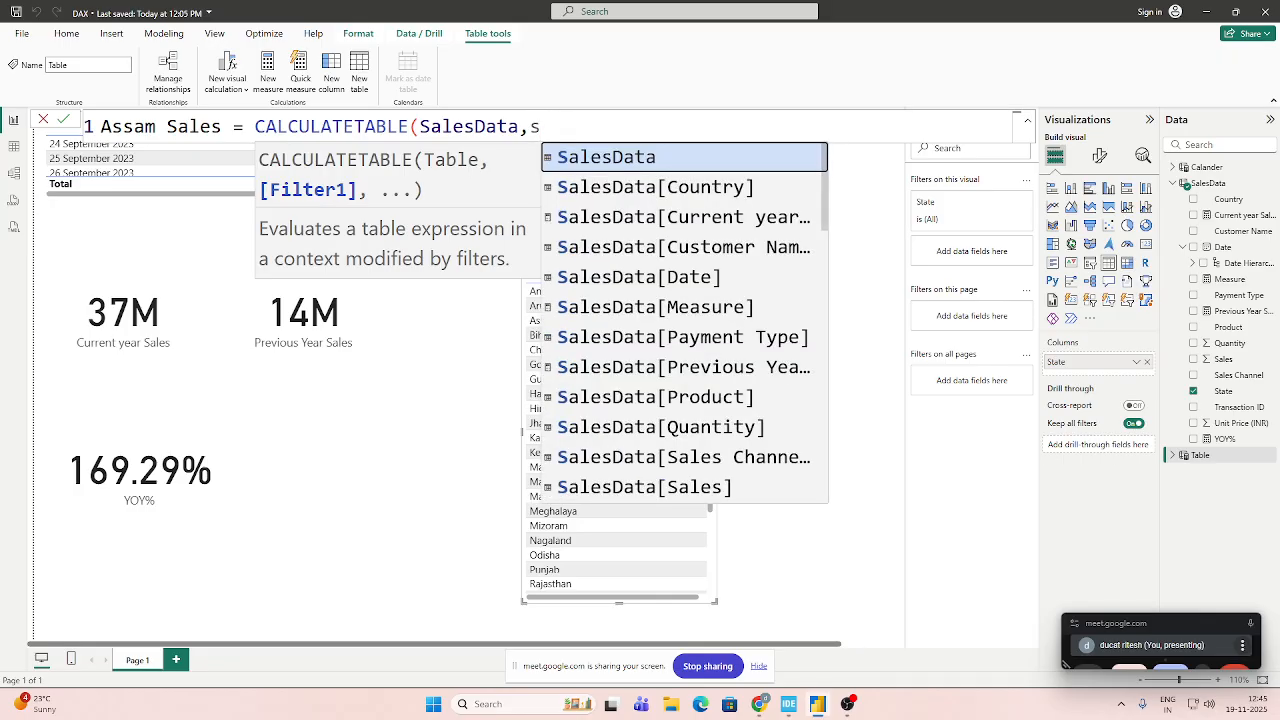
pyautogui.write('a')
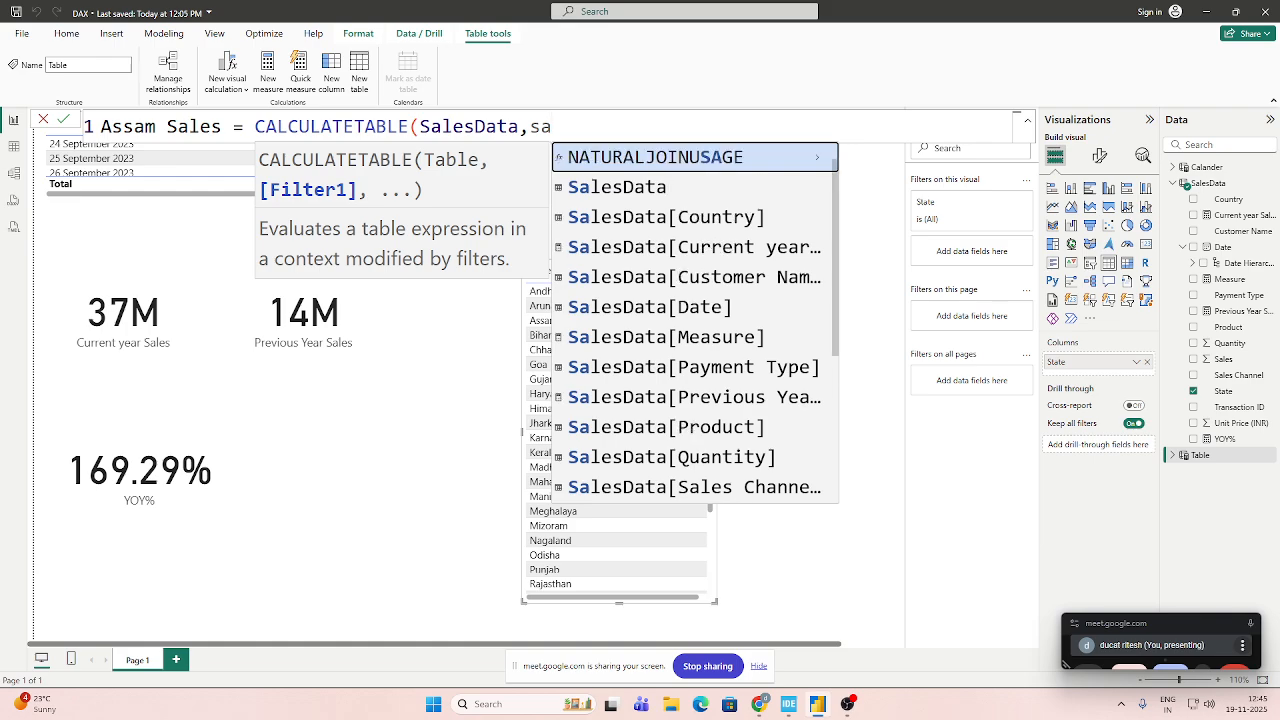
pyautogui.press('Down')
pyautogui.press('Down')
pyautogui.press('Down')
pyautogui.press('Down')
pyautogui.press('Down')
pyautogui.press('Down')
pyautogui.press('Down')
pyautogui.press('Down')
pyautogui.press('Down')
pyautogui.press('Down')
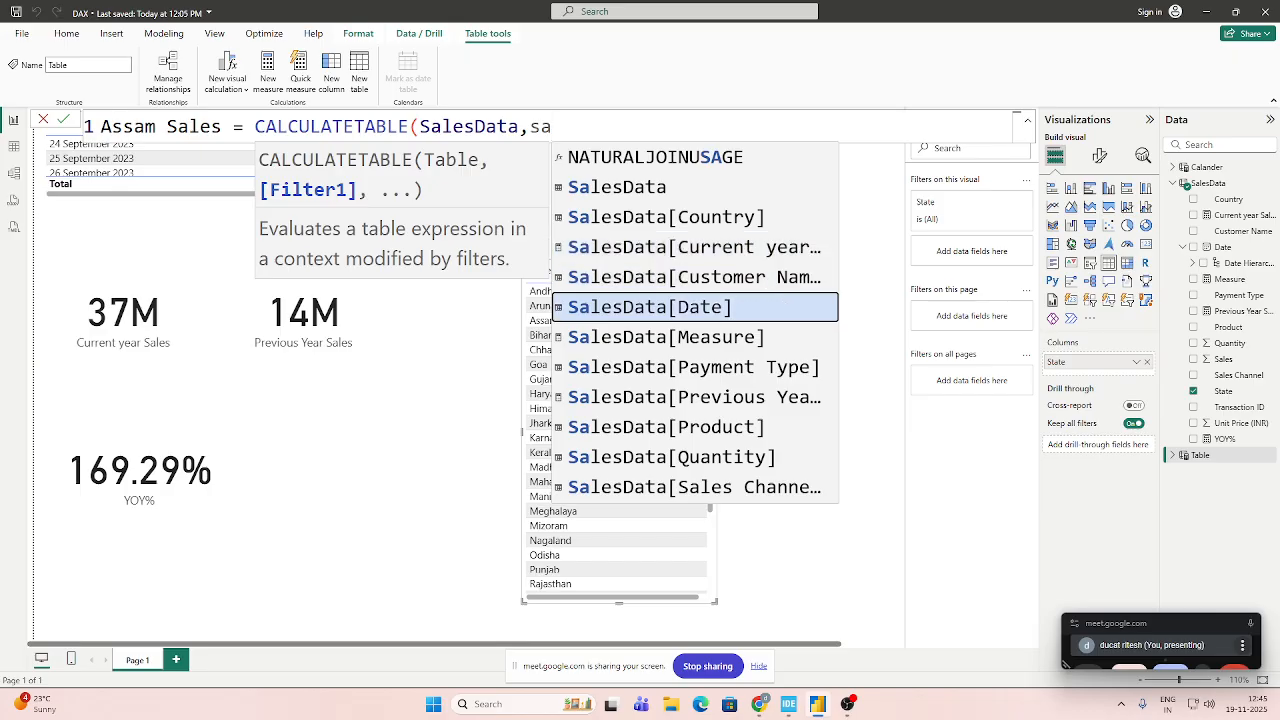
pyautogui.press('Down')
pyautogui.press('Down')
pyautogui.press('Down')
pyautogui.press('Up')
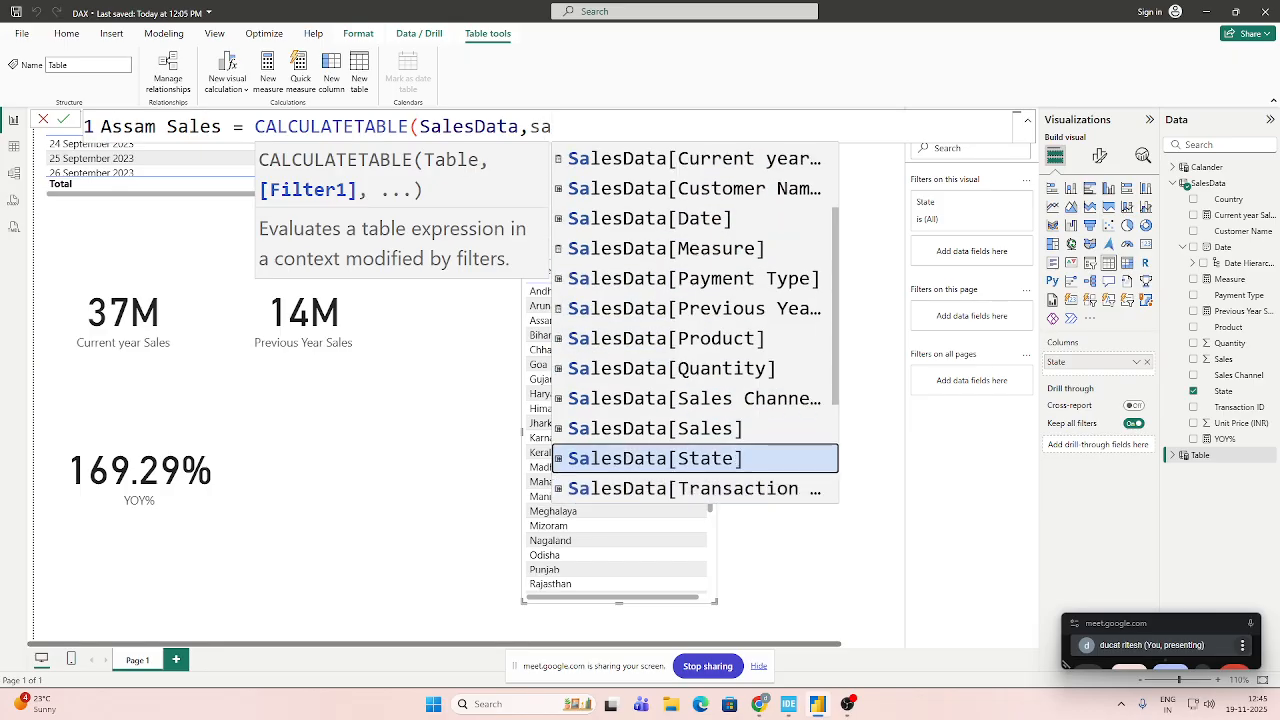
pyautogui.press('Tab')
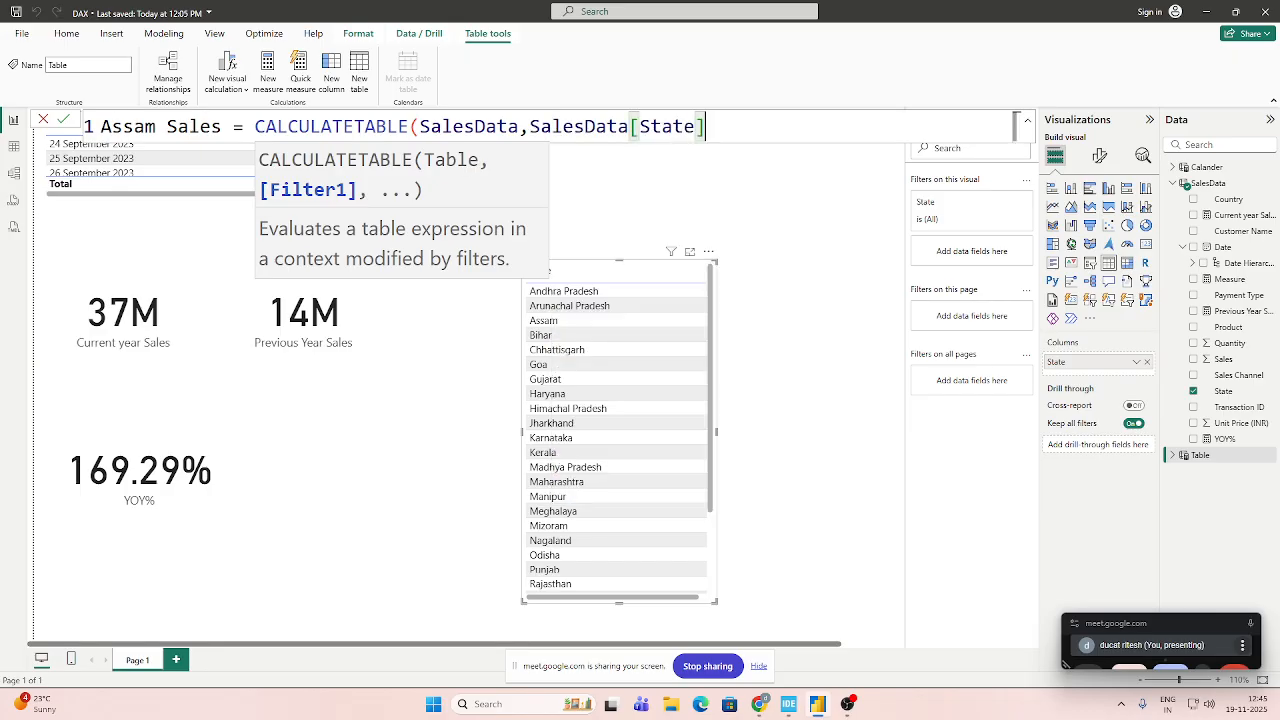
pyautogui.write('==')
pyautogui.press('BackSpace')
pyautogui.write('"Assa')
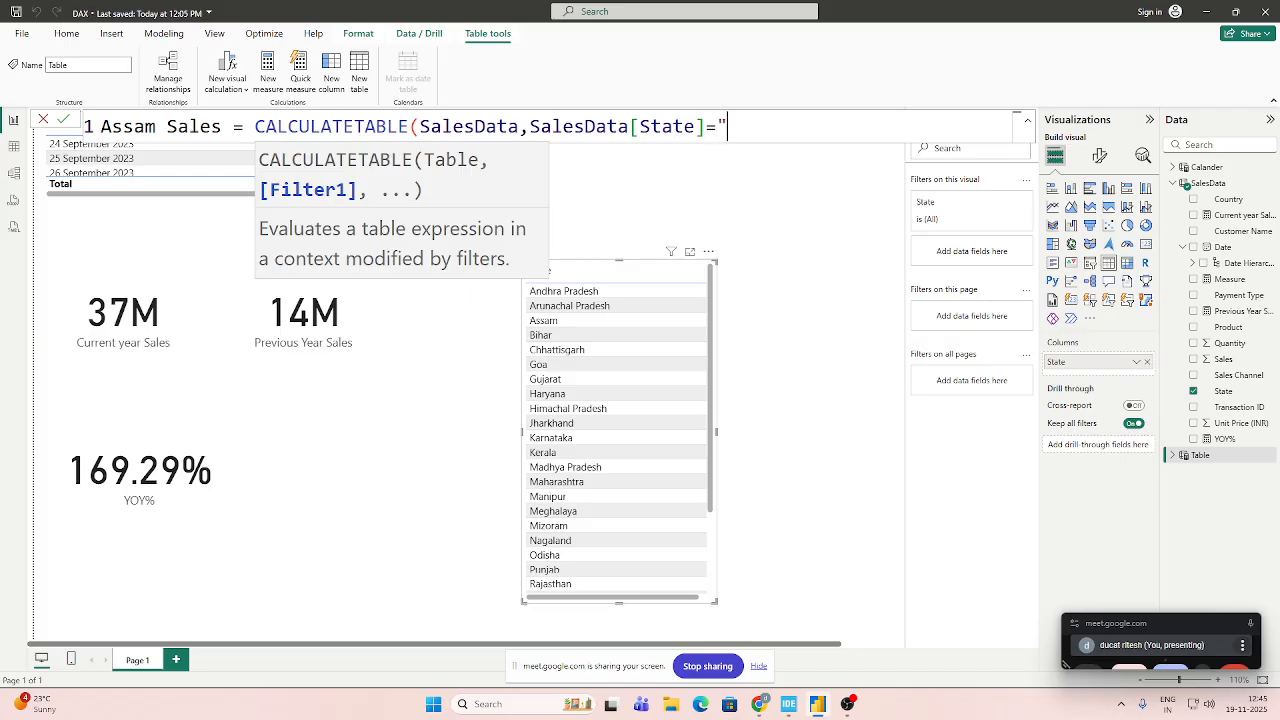
pyautogui.write('m"')
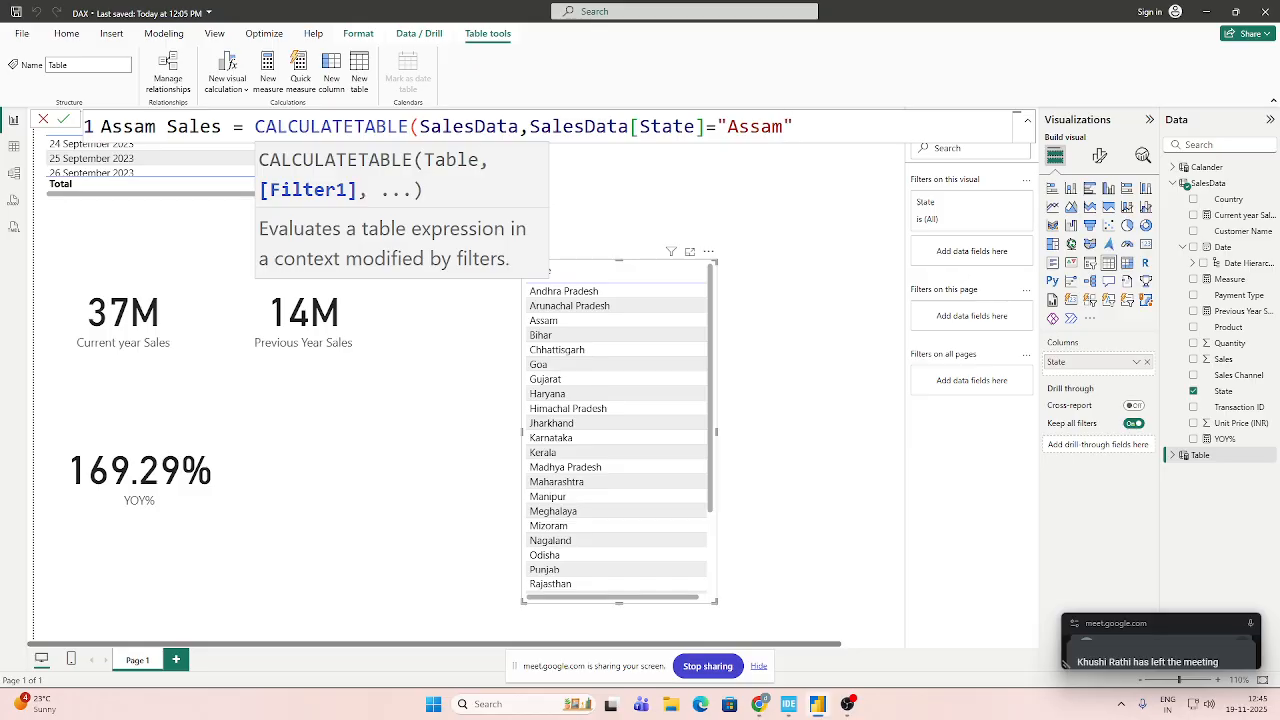
pyautogui.write(')')
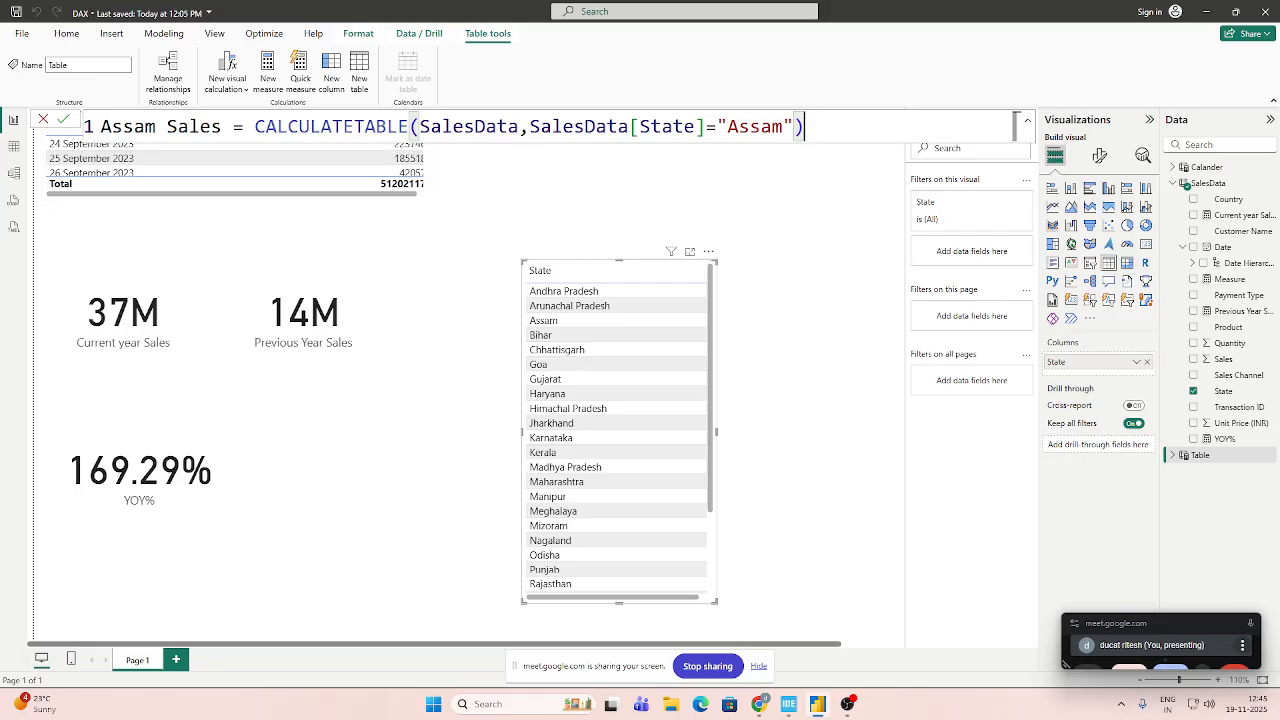
pyautogui.click(63, 120)
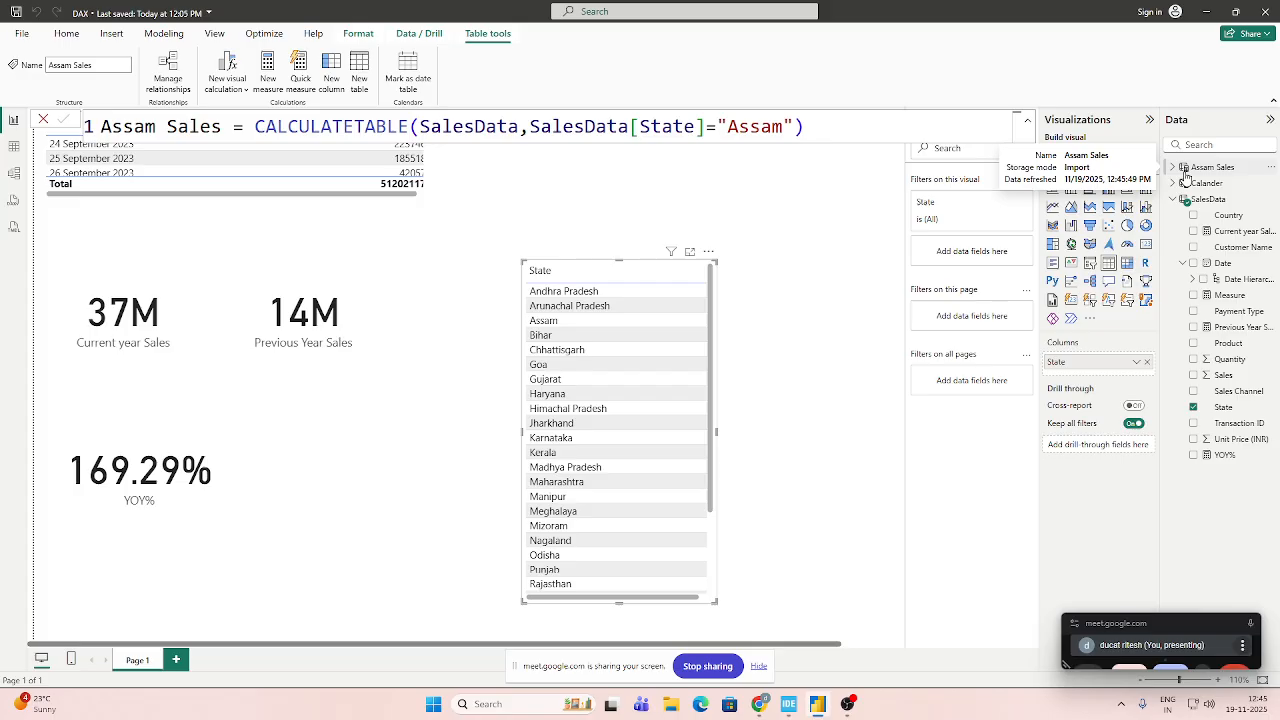
# Move the State table visual next to the Previous Year Sales card to free space on the page.
pyautogui.click(830, 303)
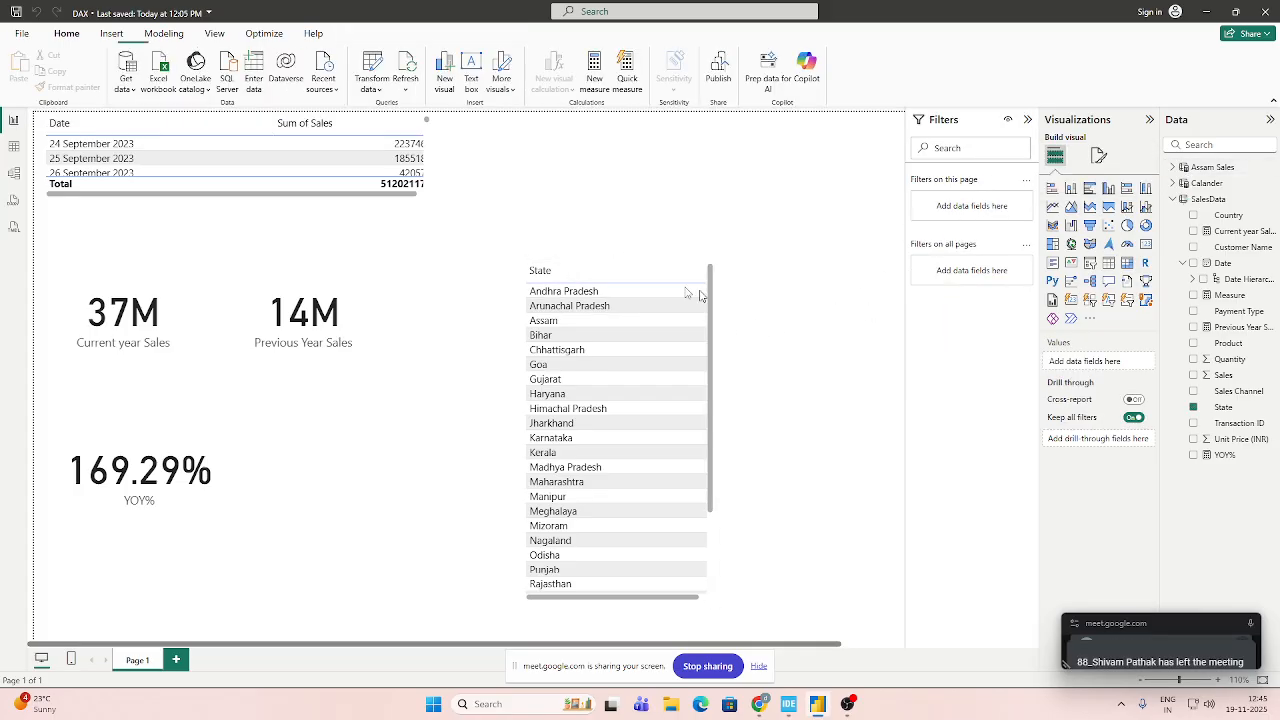
pyautogui.click(600, 272)
pyautogui.moveTo(596, 269); pyautogui.dragTo(425, 259)
pyautogui.click(796, 285)
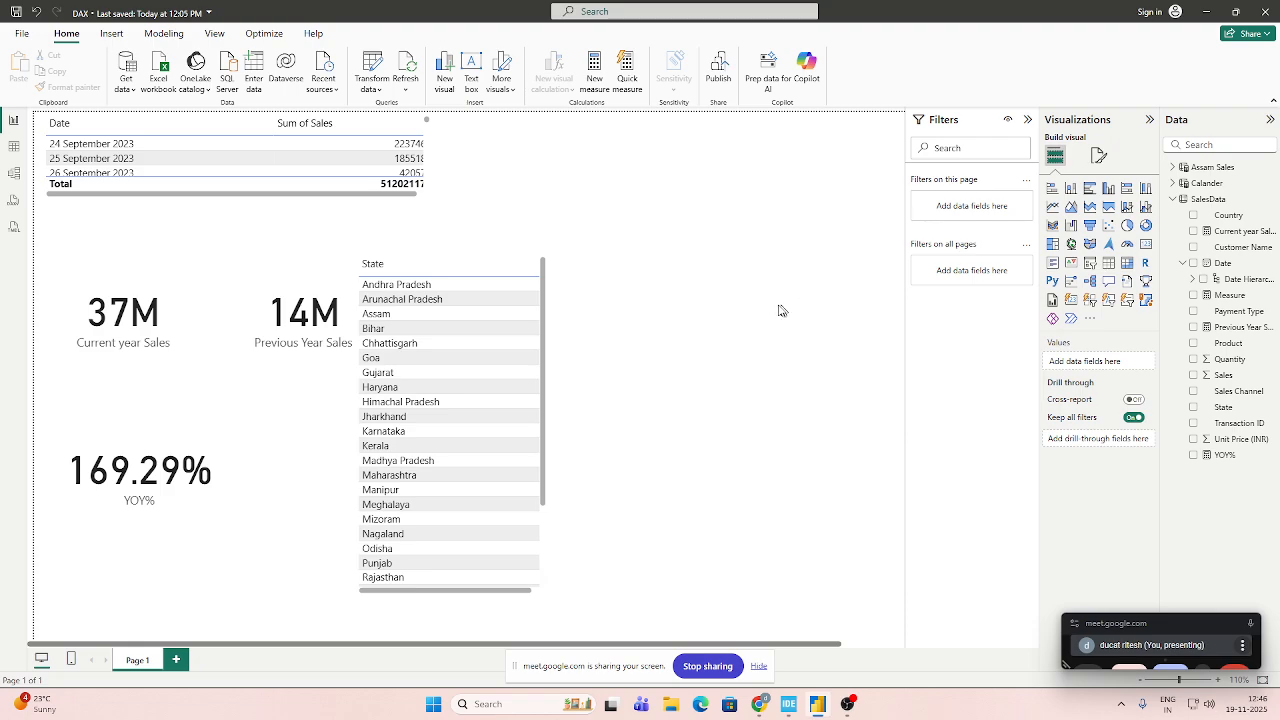
# Add a table visual with State and Sales from the Assam Sales table, and shorten it to fit its rows.
pyautogui.click(1243, 167)
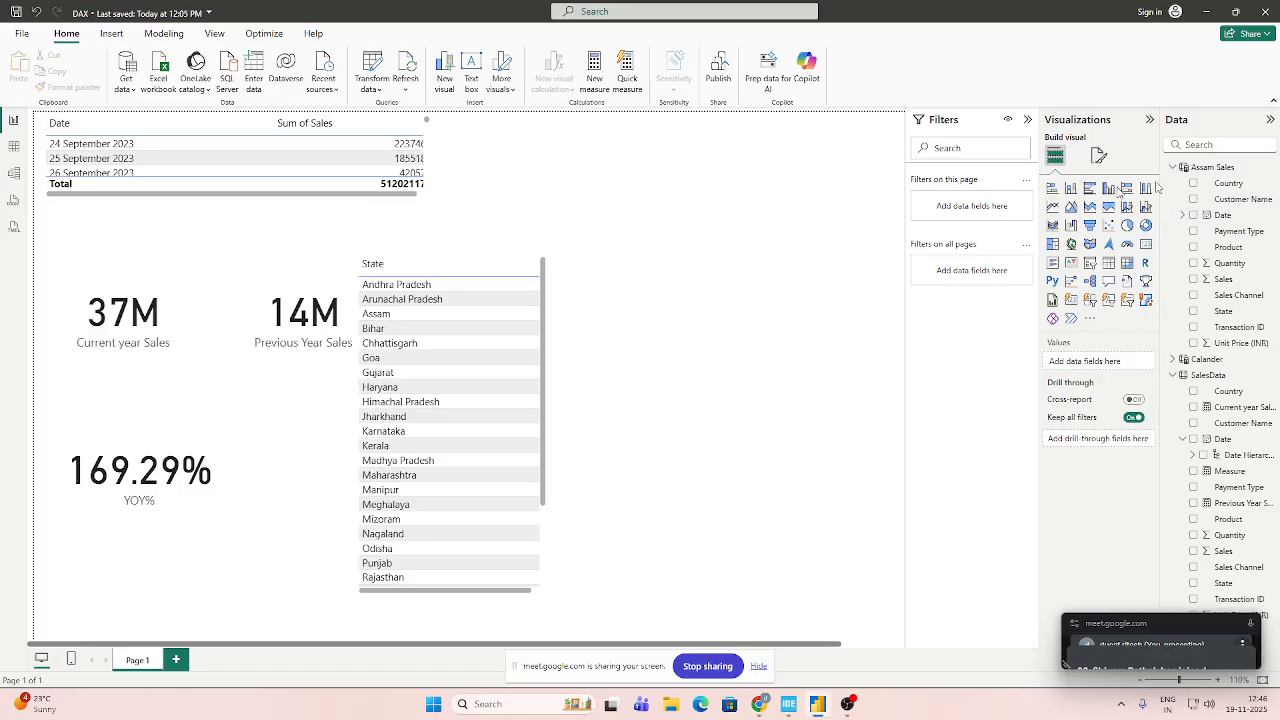
pyautogui.click(1108, 262)
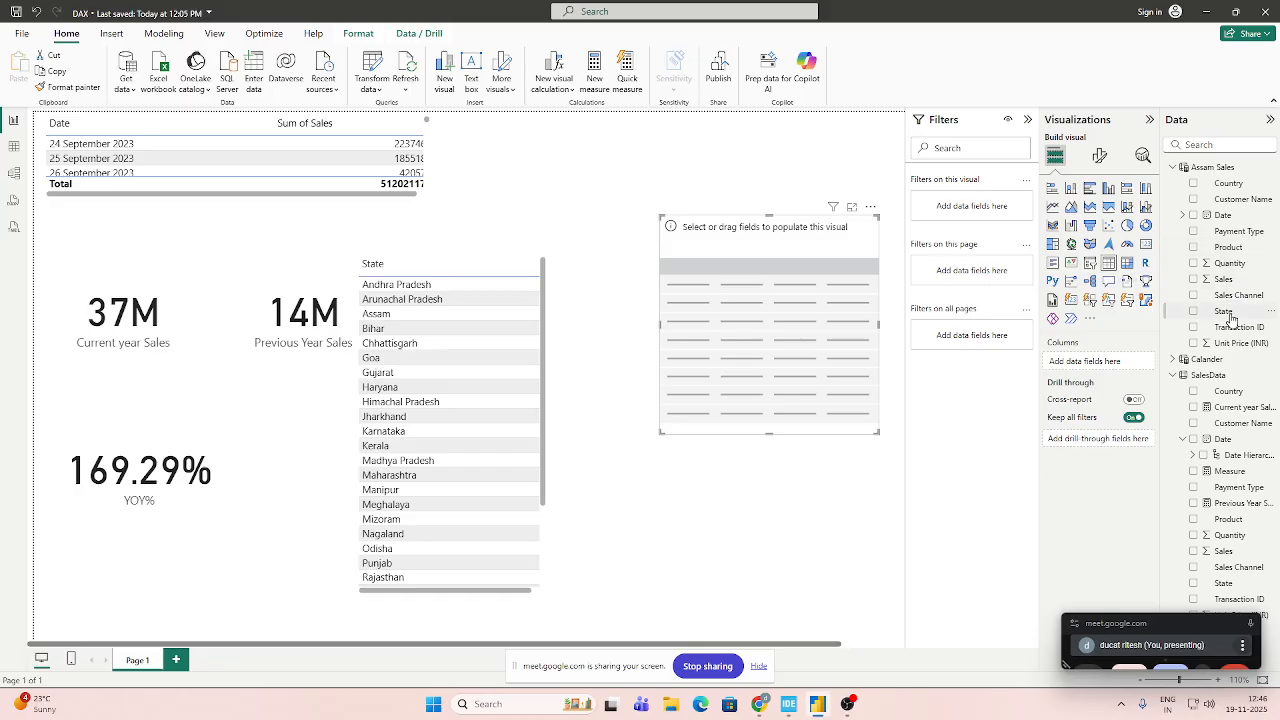
pyautogui.moveTo(1230, 317); pyautogui.dragTo(1088, 362)
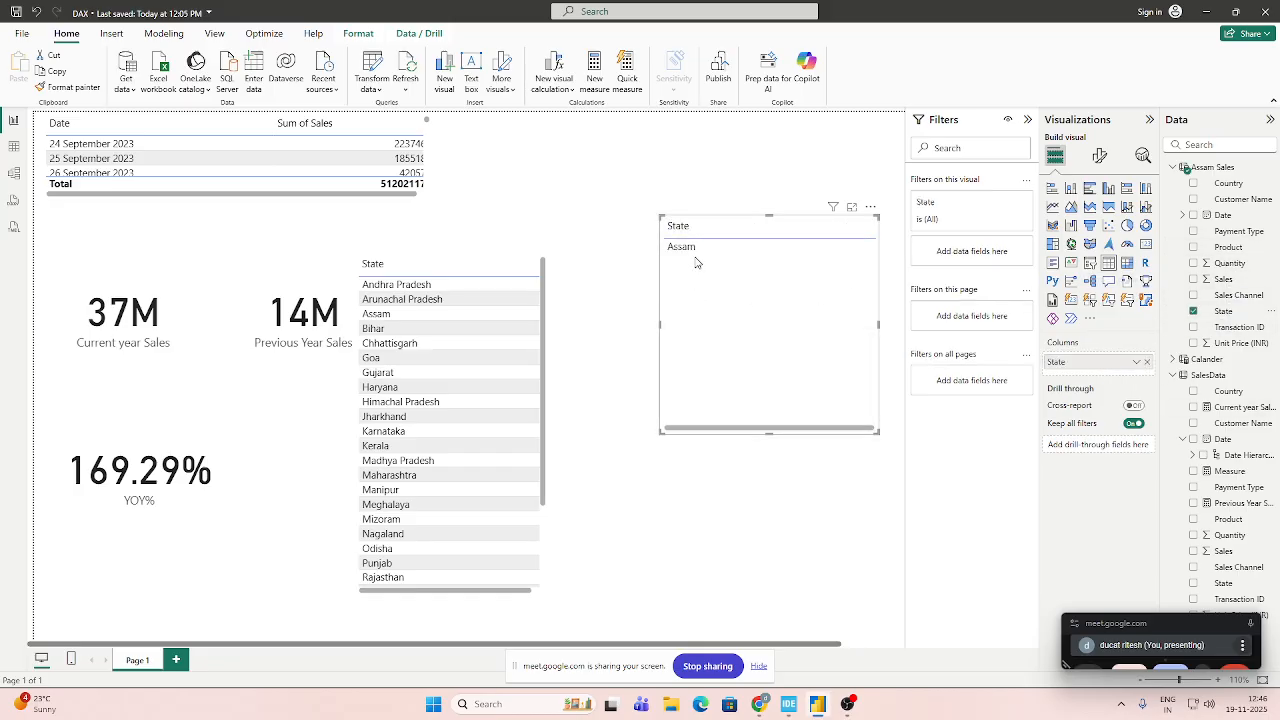
pyautogui.moveTo(1226, 280); pyautogui.dragTo(1100, 377)
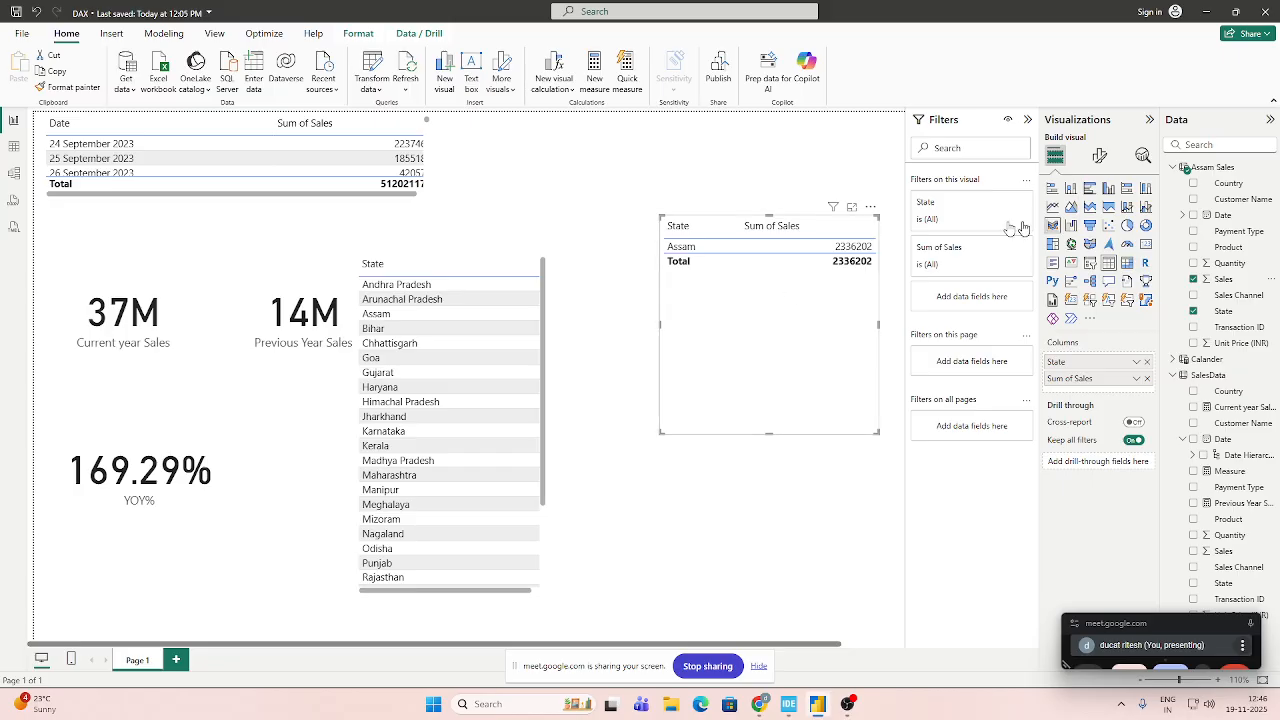
pyautogui.moveTo(769, 432); pyautogui.dragTo(771, 281)
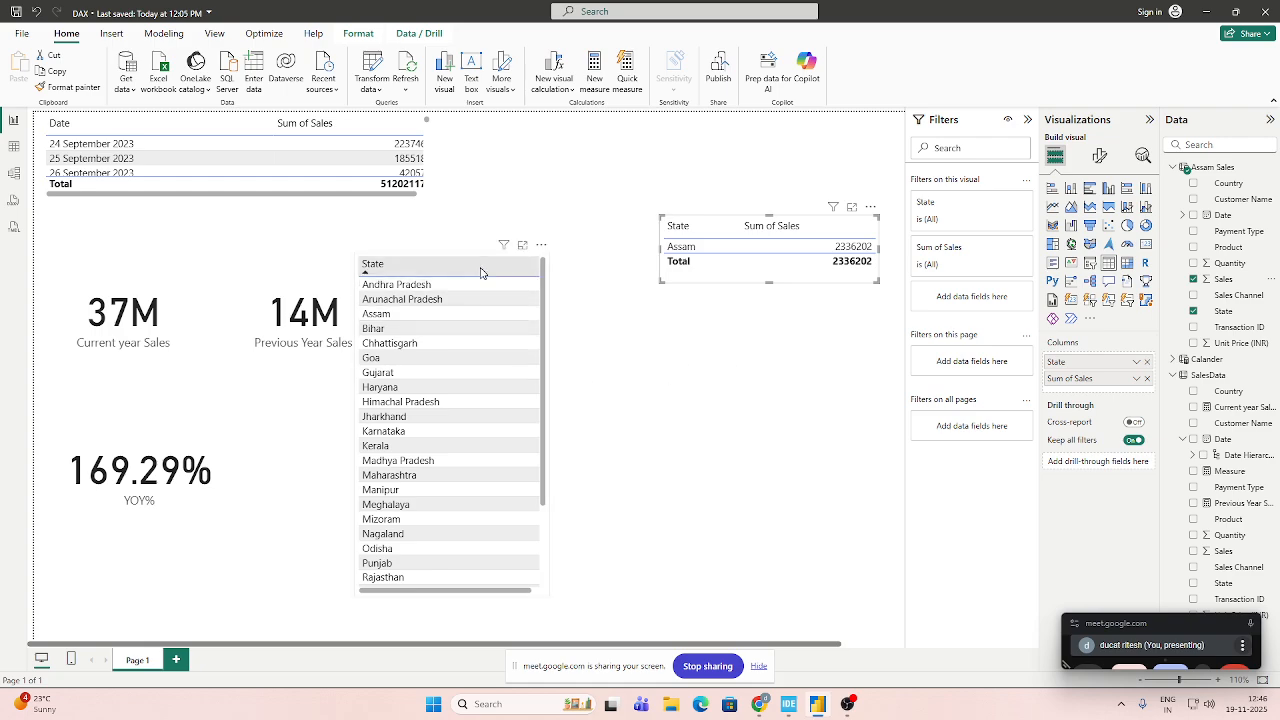
# Compare the DAX formulas of the Assam Sales and Calander tables, examining CALCULATETABLE's filter arguments and the Date reference in Calander.
pyautogui.click(1215, 167)
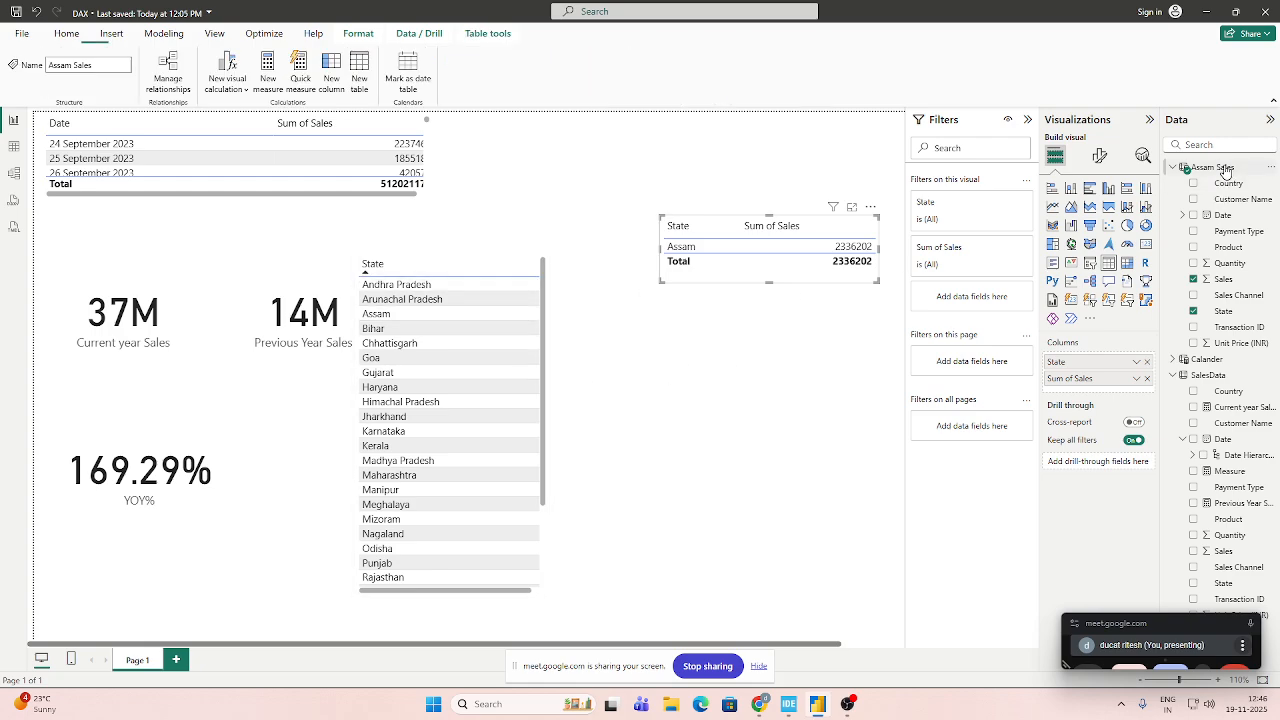
pyautogui.click(815, 126)
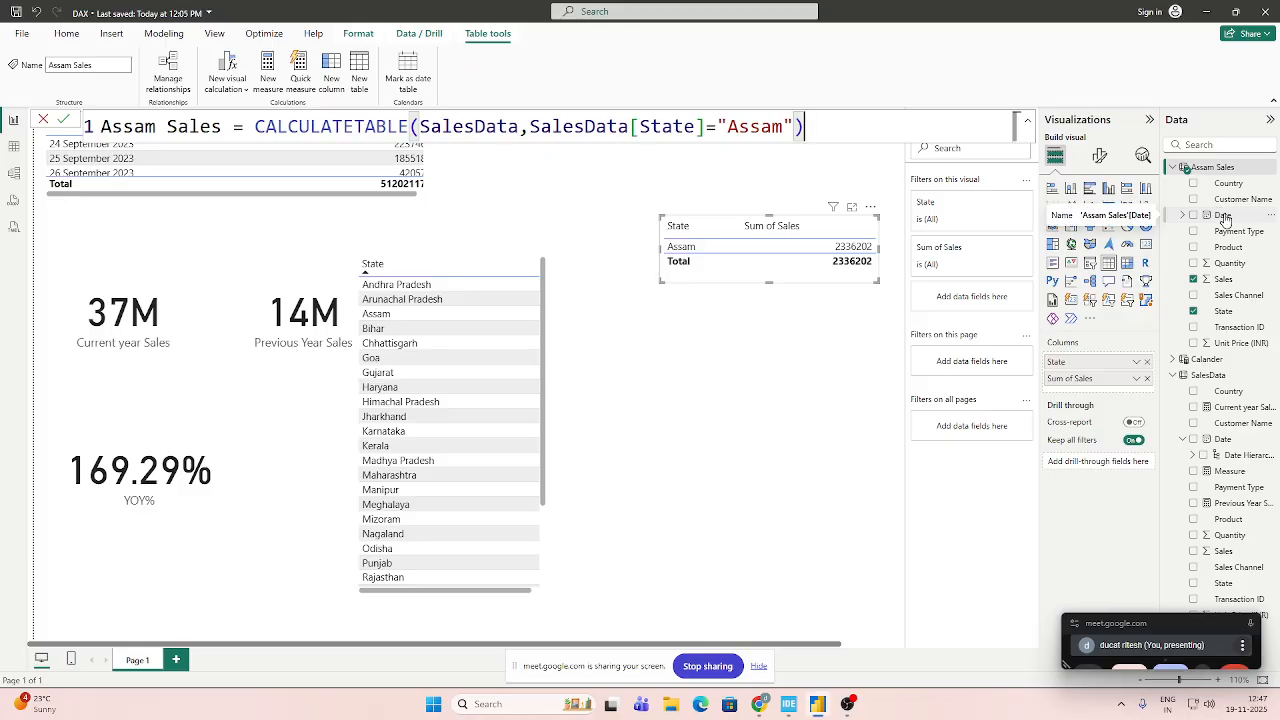
pyautogui.click(1222, 368)
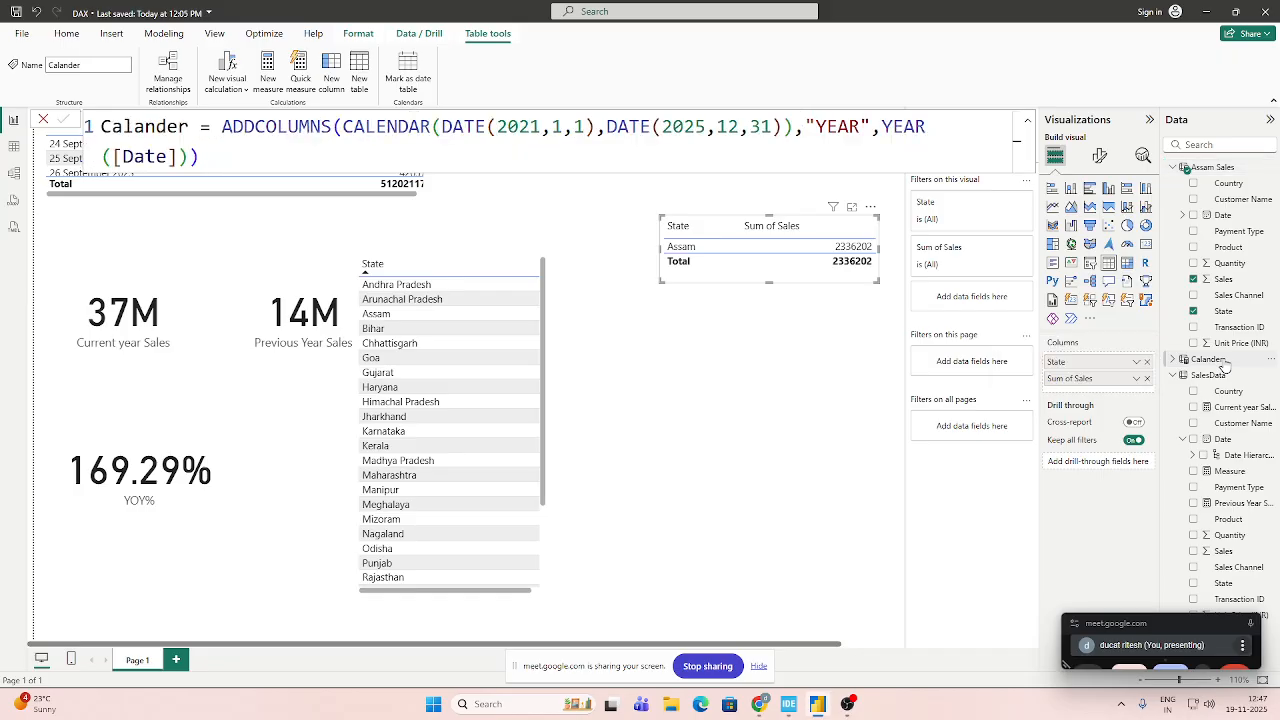
pyautogui.click(1226, 170)
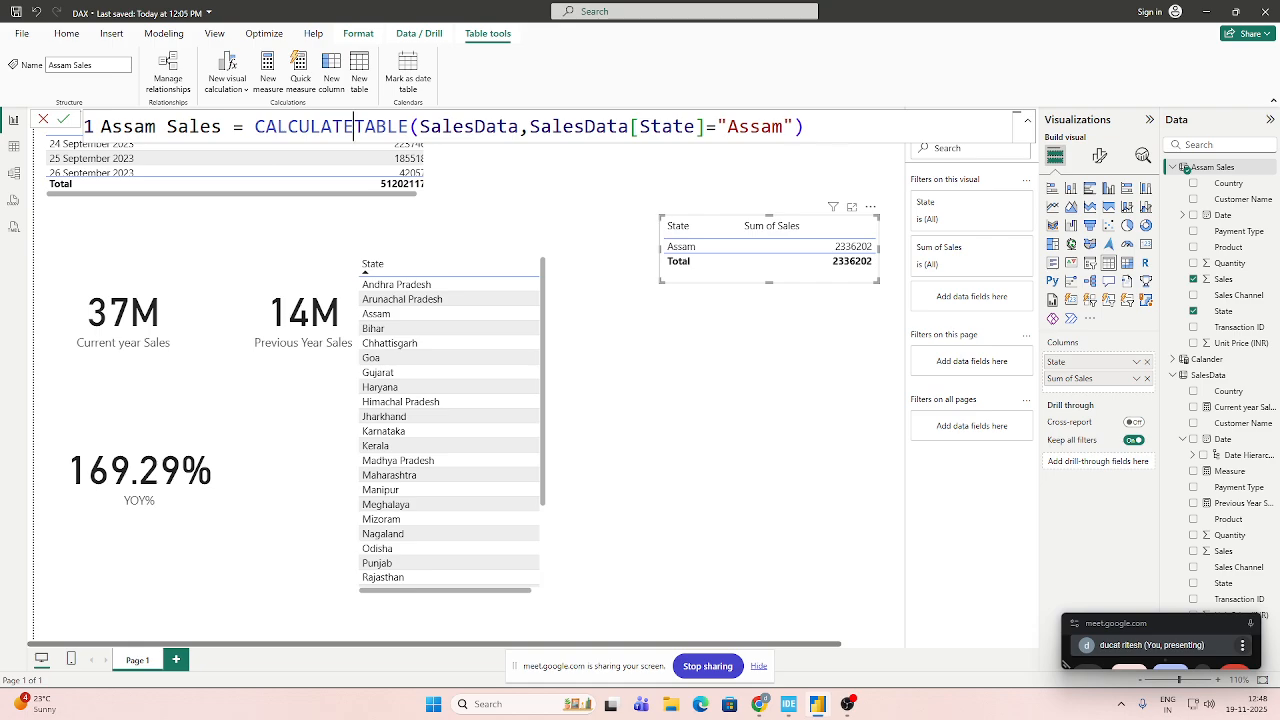
pyautogui.click(797, 126)
pyautogui.write(',')
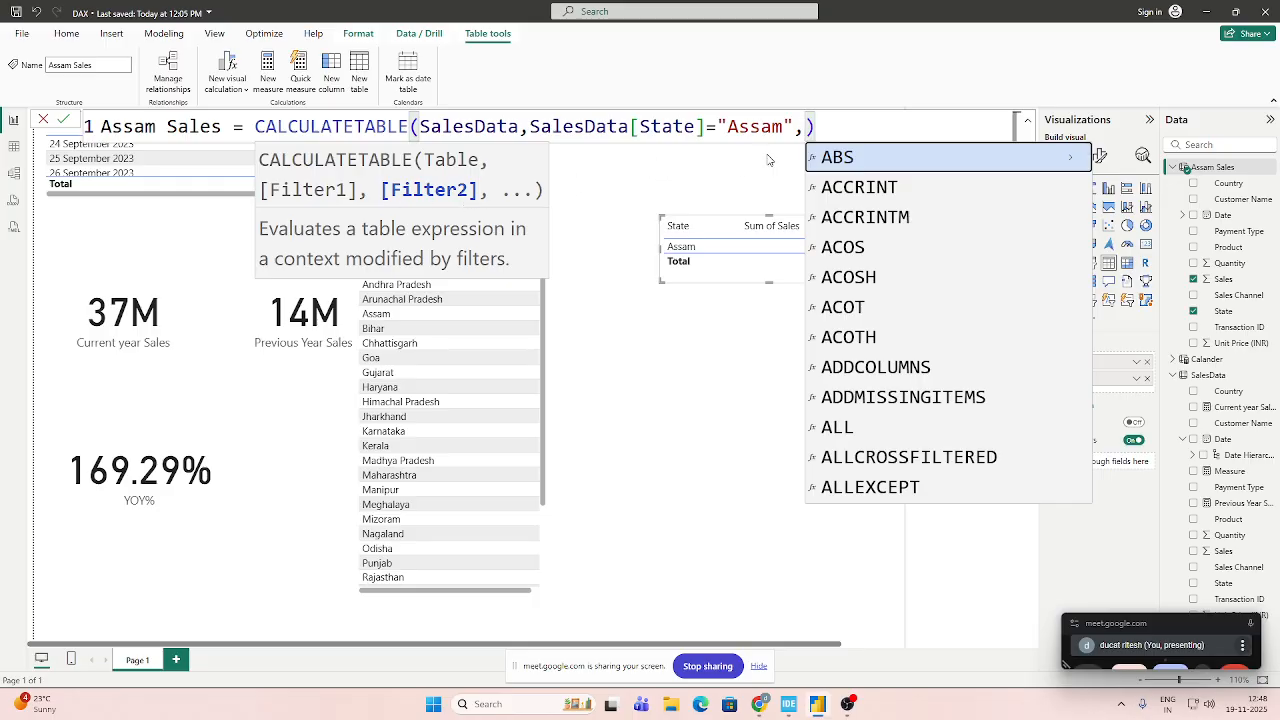
pyautogui.press('BackSpace')
pyautogui.click(812, 474)
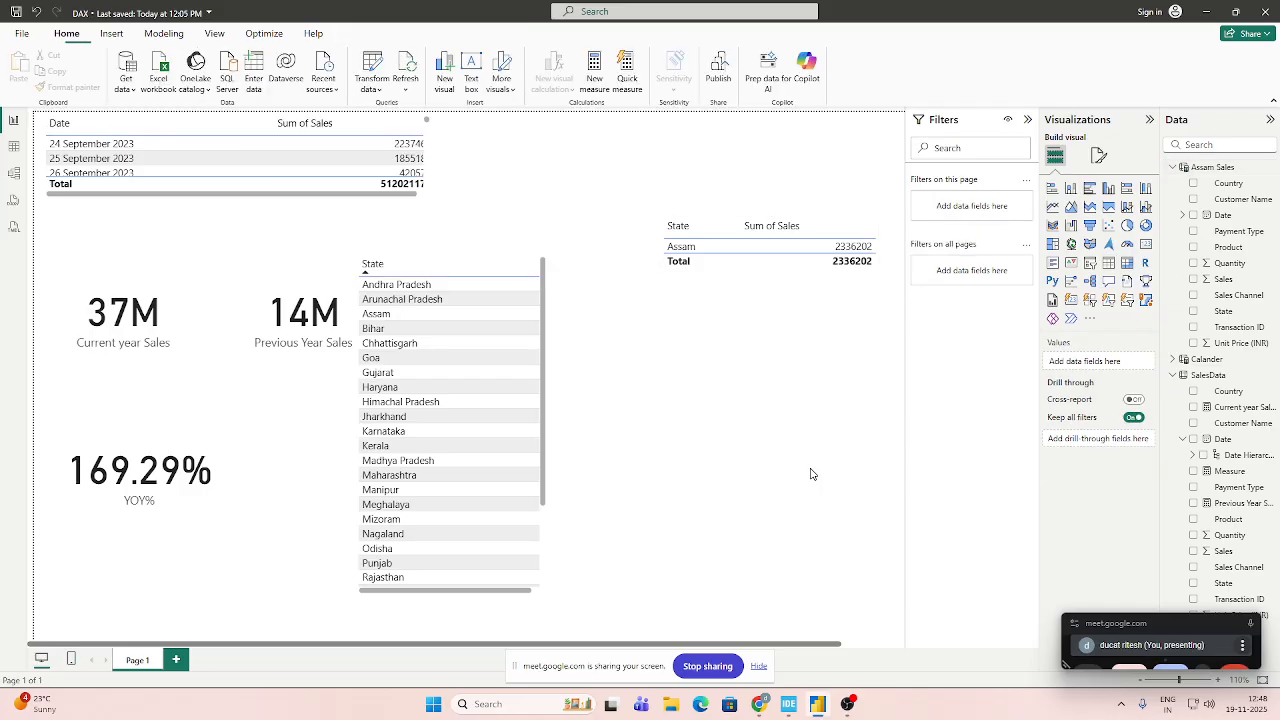
pyautogui.click(1232, 168)
pyautogui.click(1228, 362)
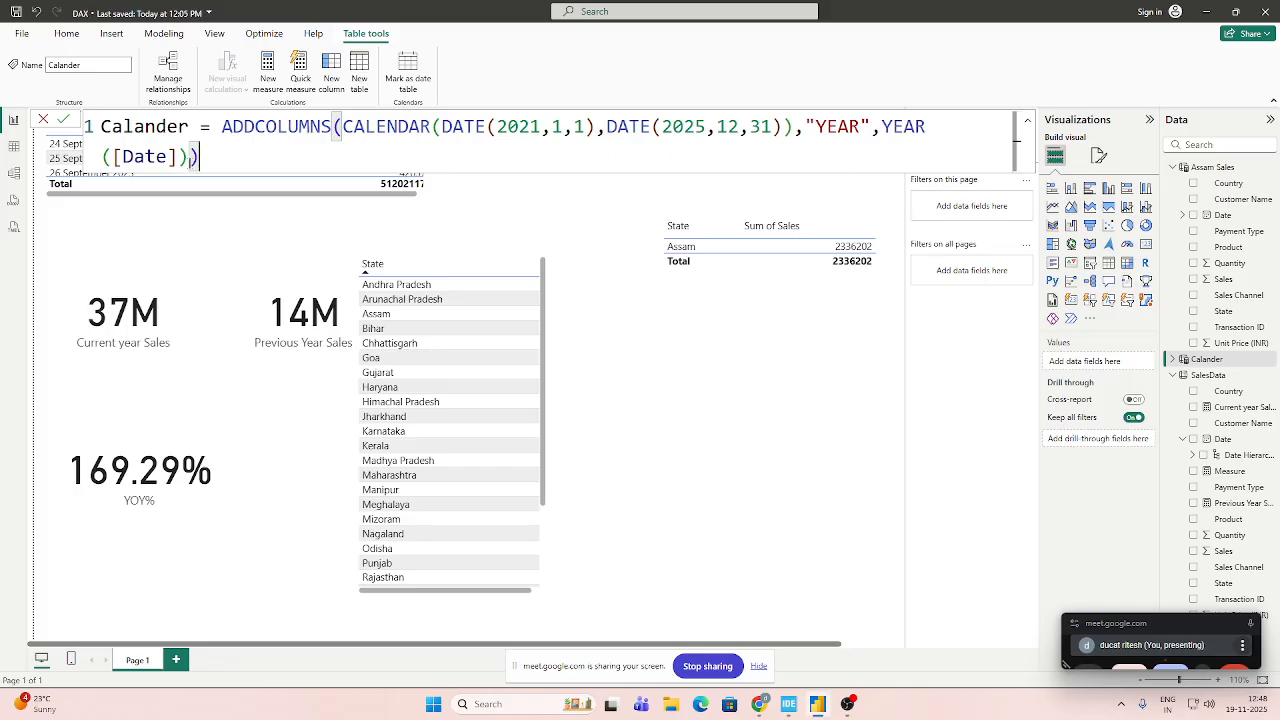
pyautogui.click(188, 163)
pyautogui.moveTo(122, 157); pyautogui.dragTo(167, 157)
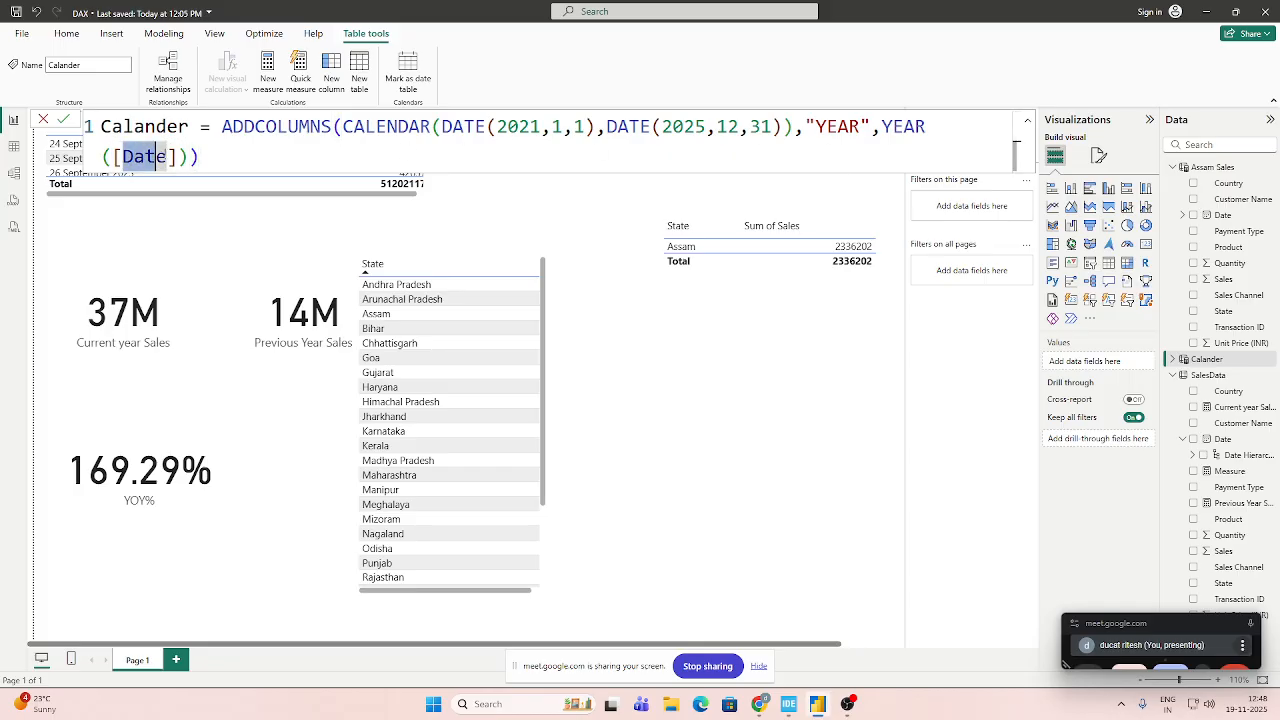
# Extend the Calander formula's ADDCOLUMNS with a second column named "Month" that uses the FORMAT function.
pyautogui.click(178, 157)
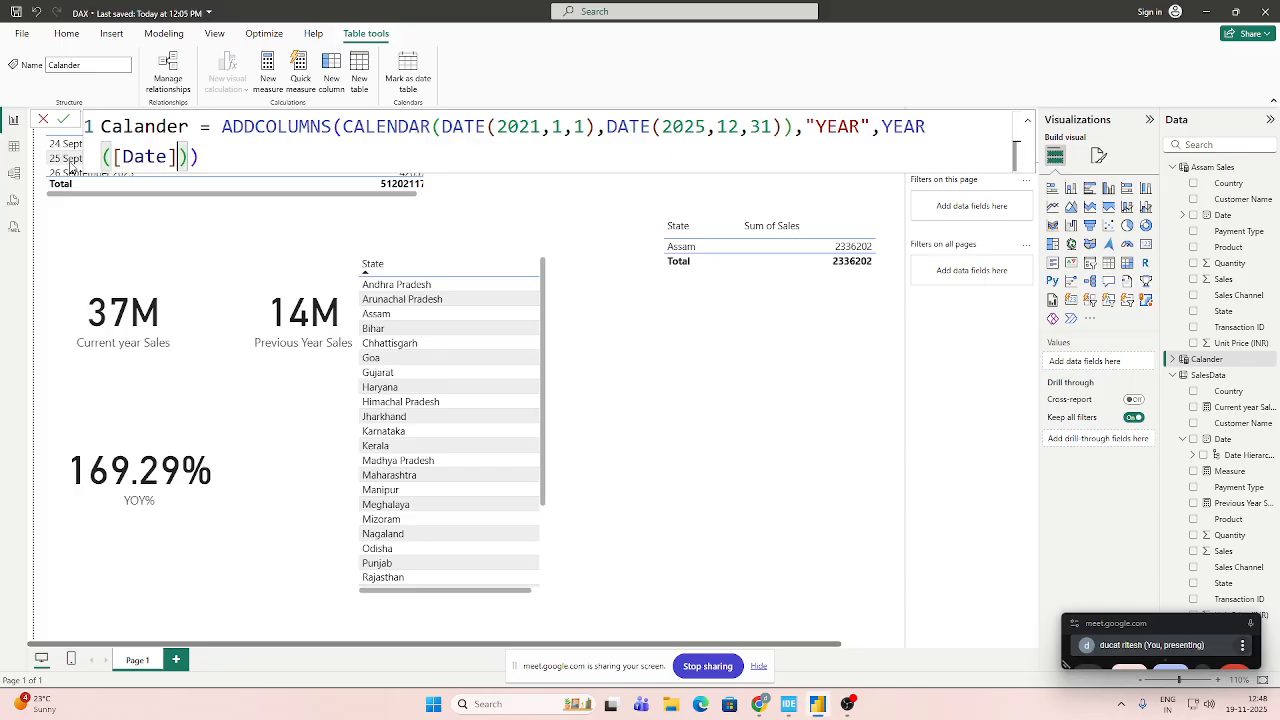
pyautogui.press('End')
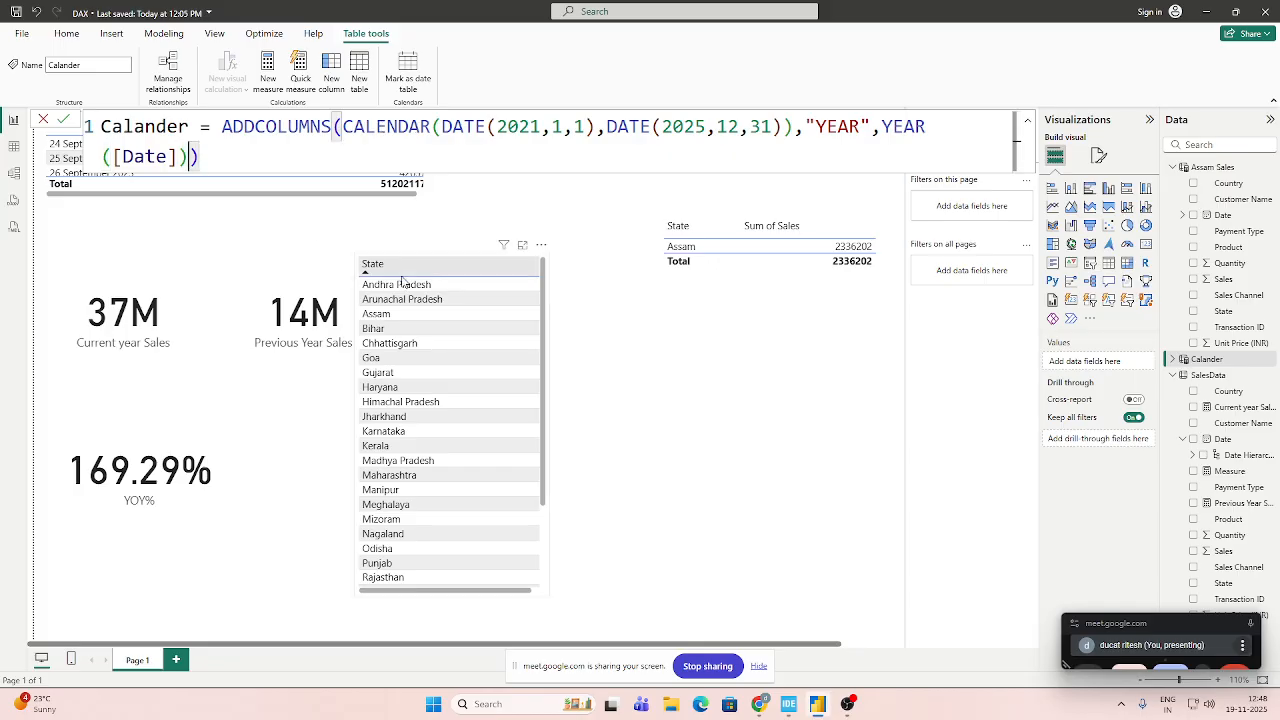
pyautogui.write(',')
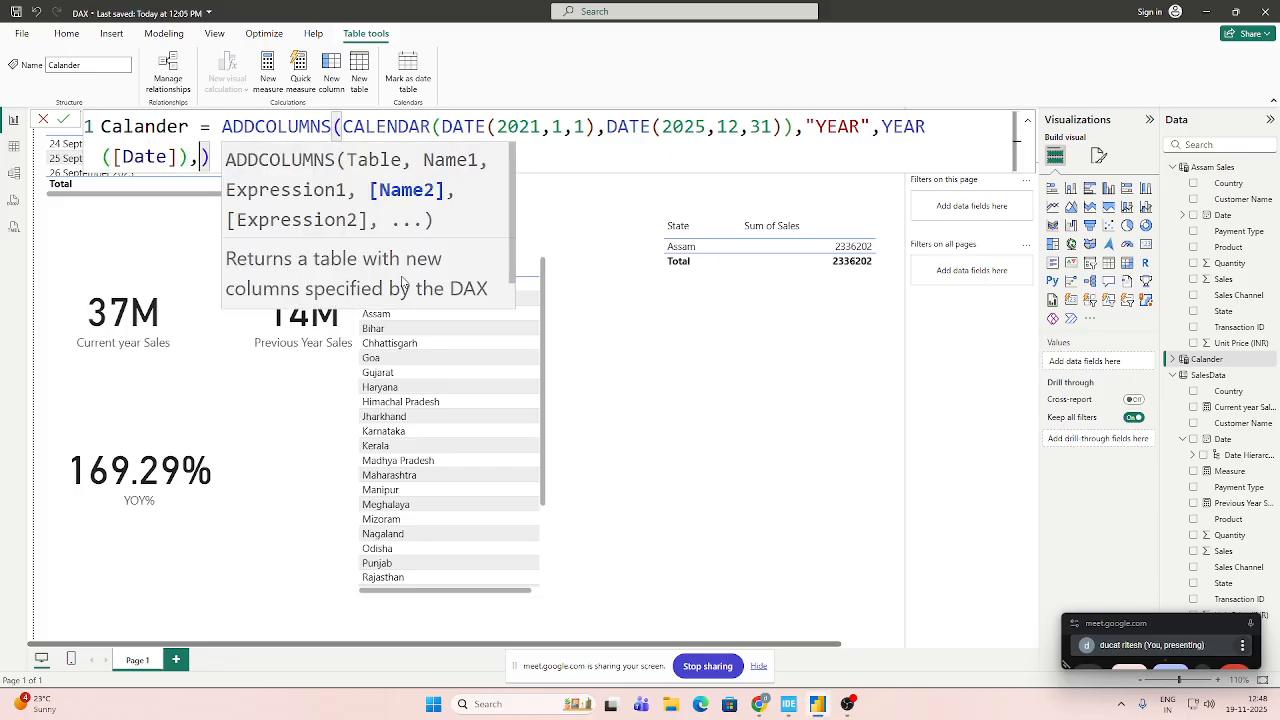
pyautogui.write('"M')
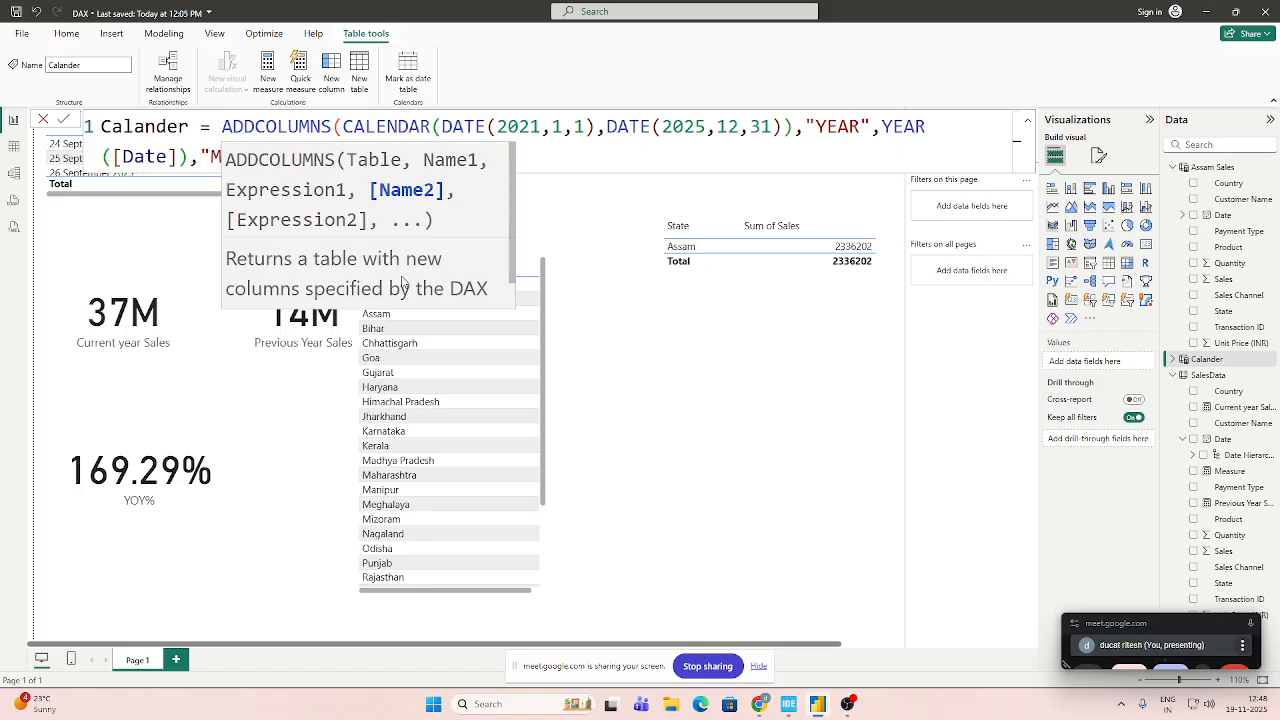
pyautogui.write('onth')
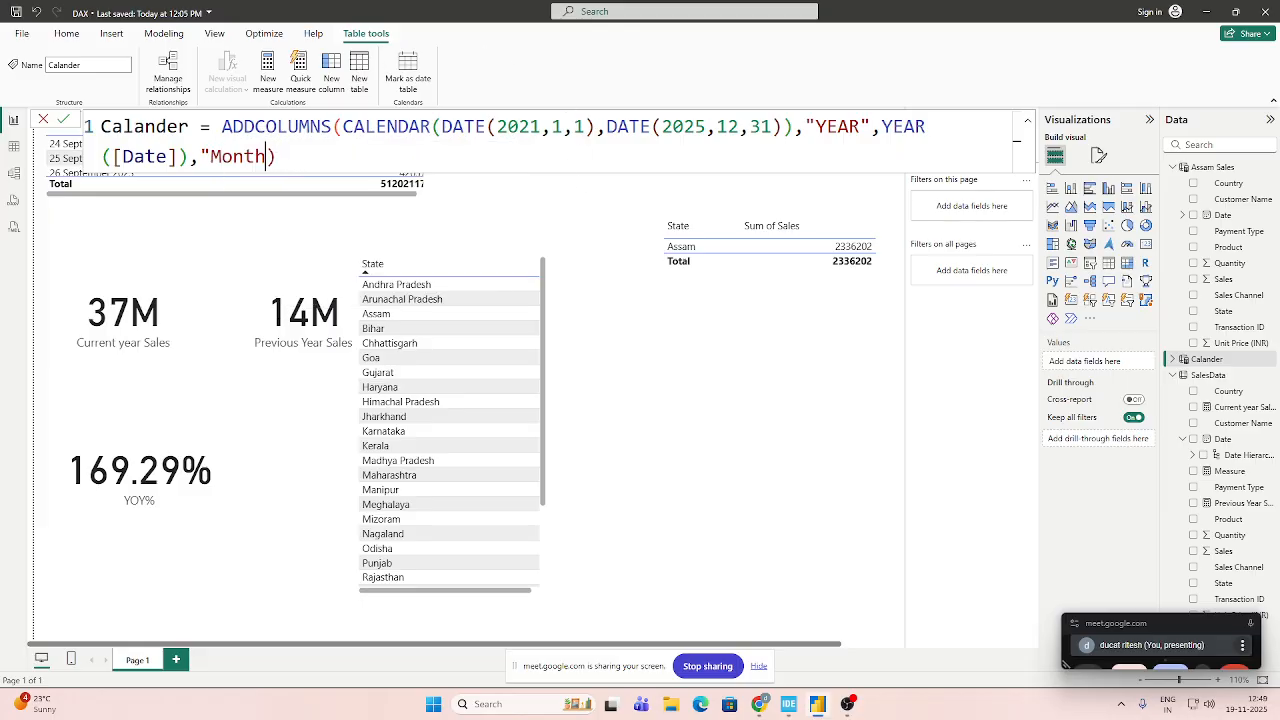
pyautogui.write('",')
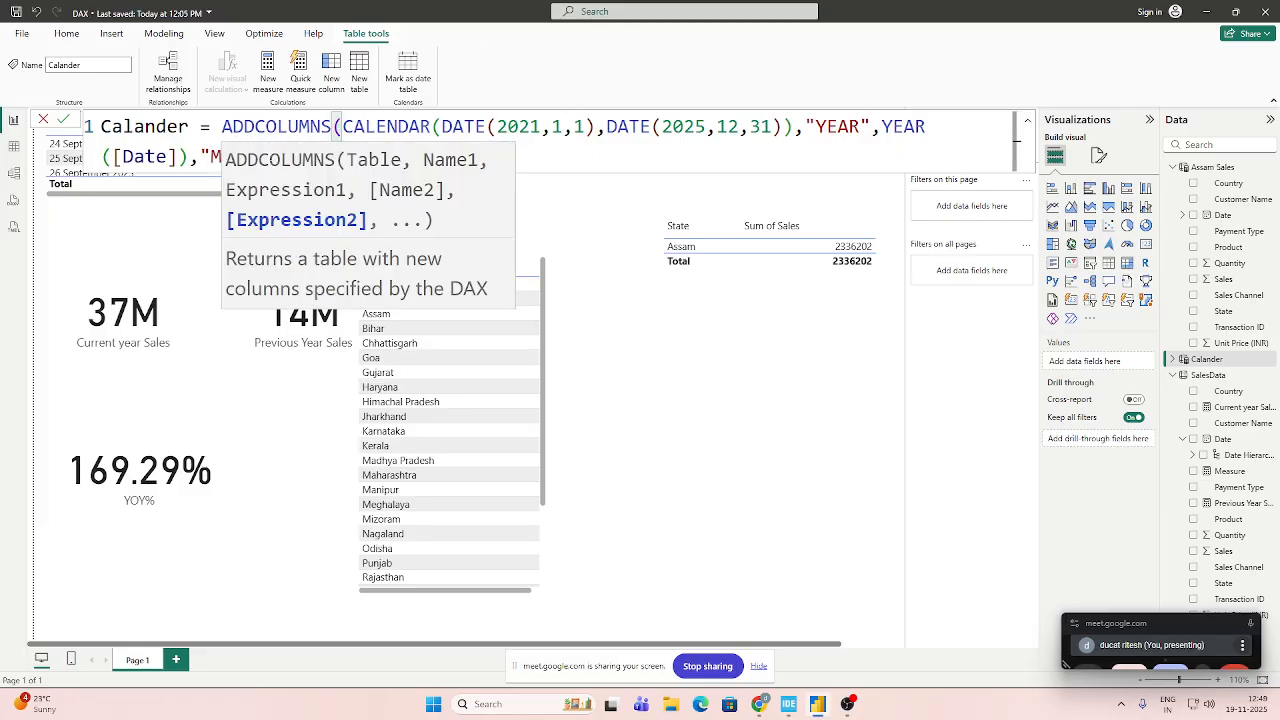
pyautogui.write('FOR')
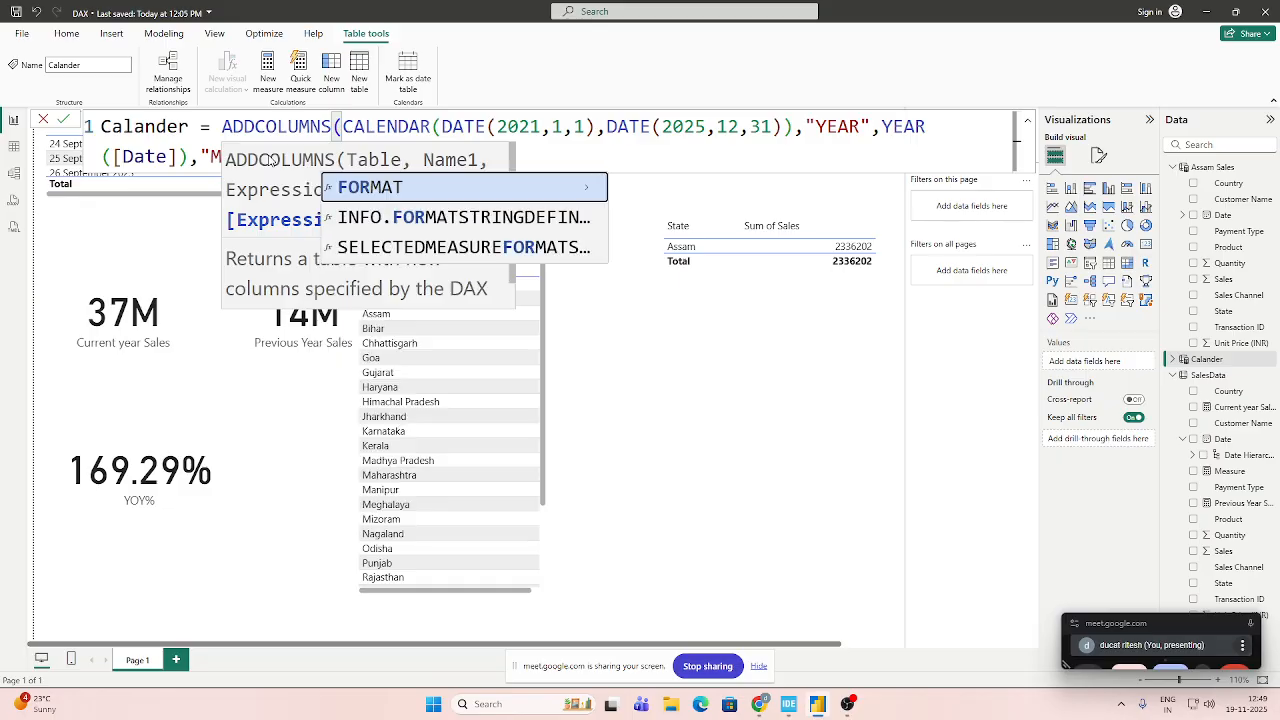
pyautogui.press('Tab')
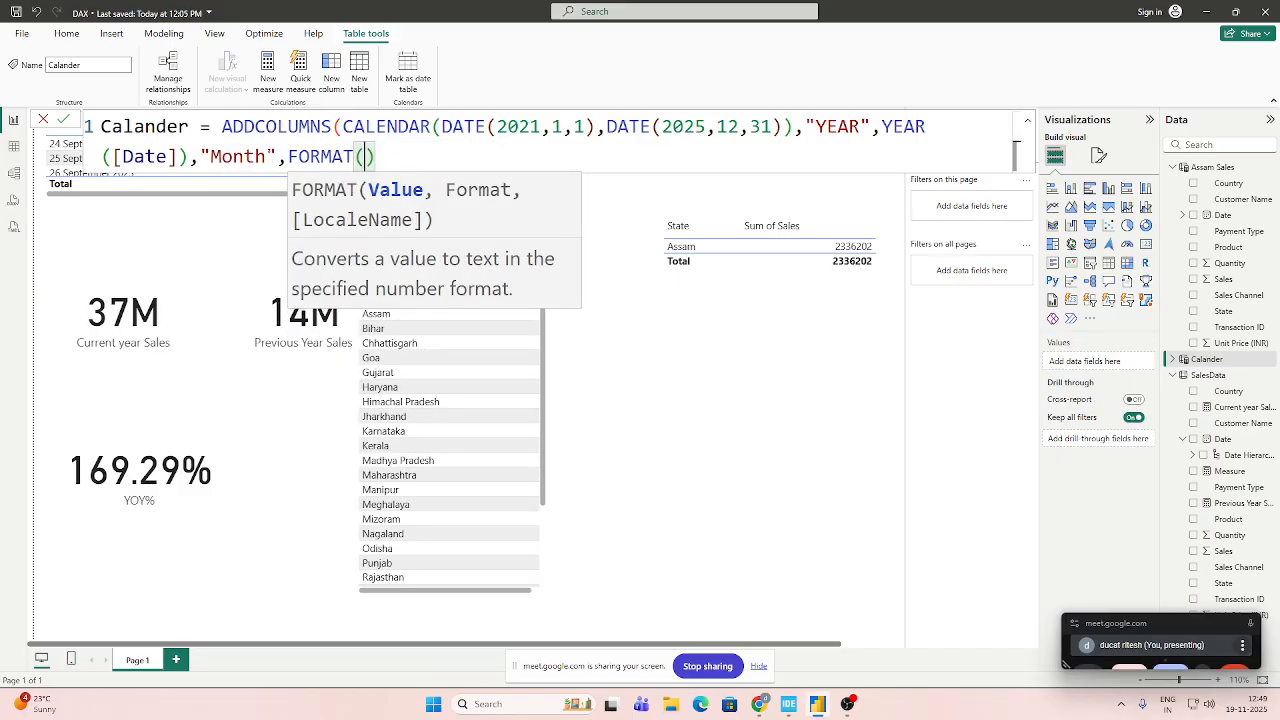
# Complete the Month expression as FORMAT([DATE],"MMM") and commit the Calander formula.
pyautogui.write('[]')
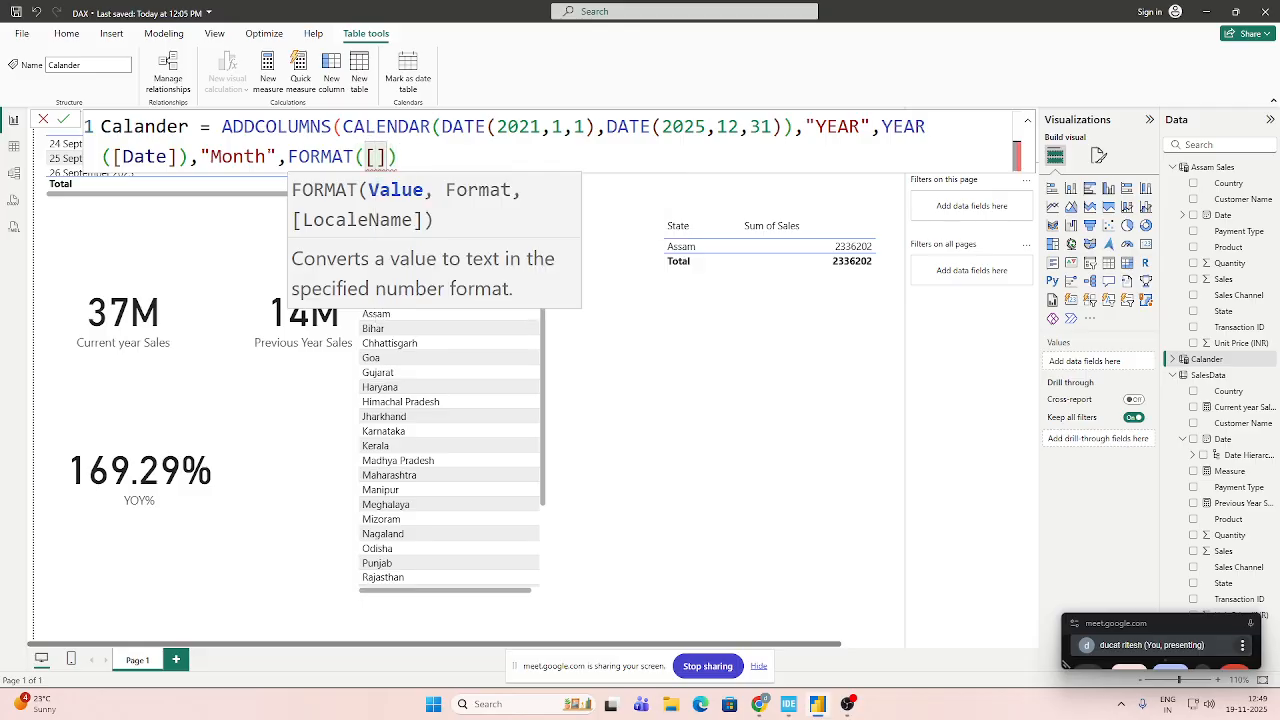
pyautogui.write('DATE')
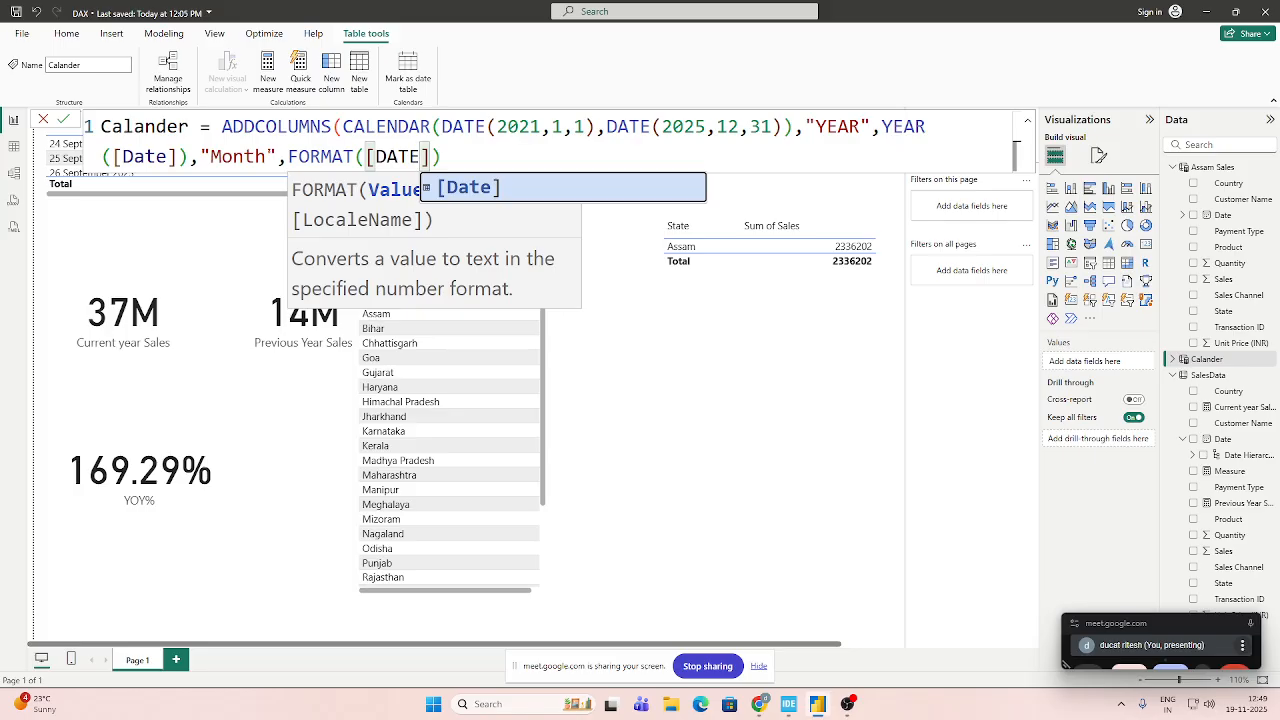
pyautogui.press('Right')
pyautogui.press('Escape')
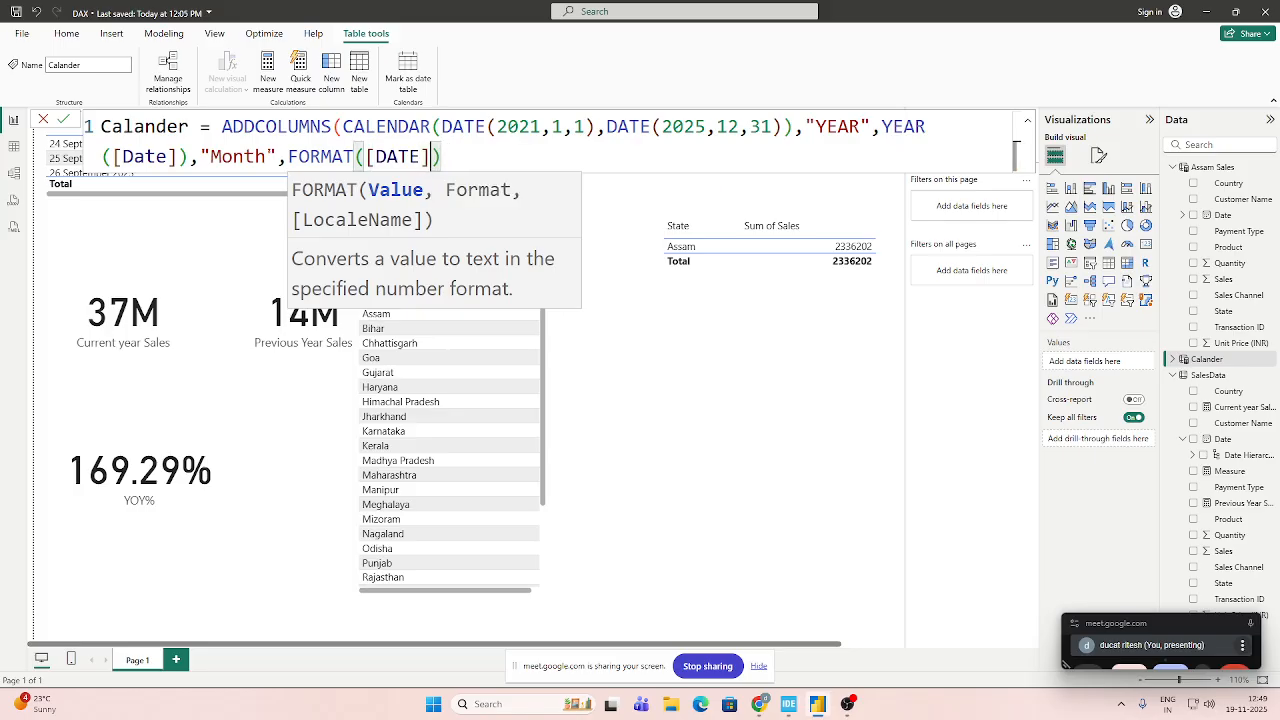
pyautogui.write(',""')
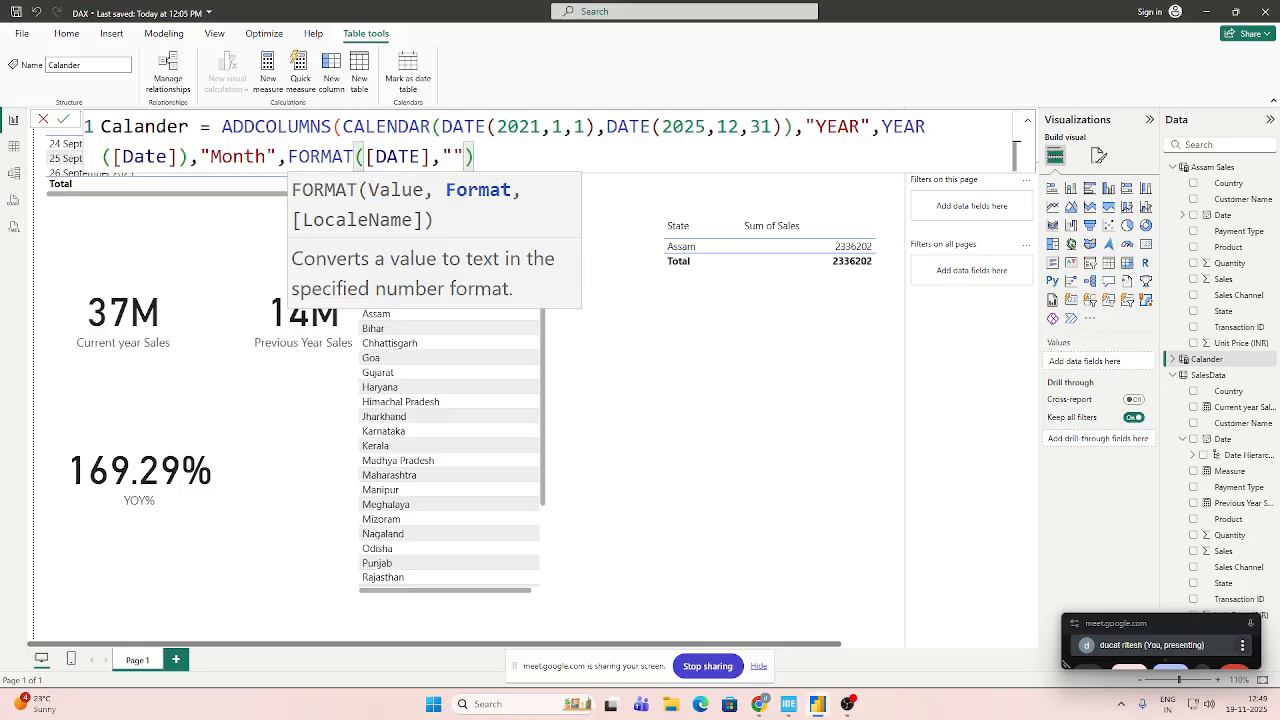
pyautogui.press('Left')
pyautogui.write('MMM')
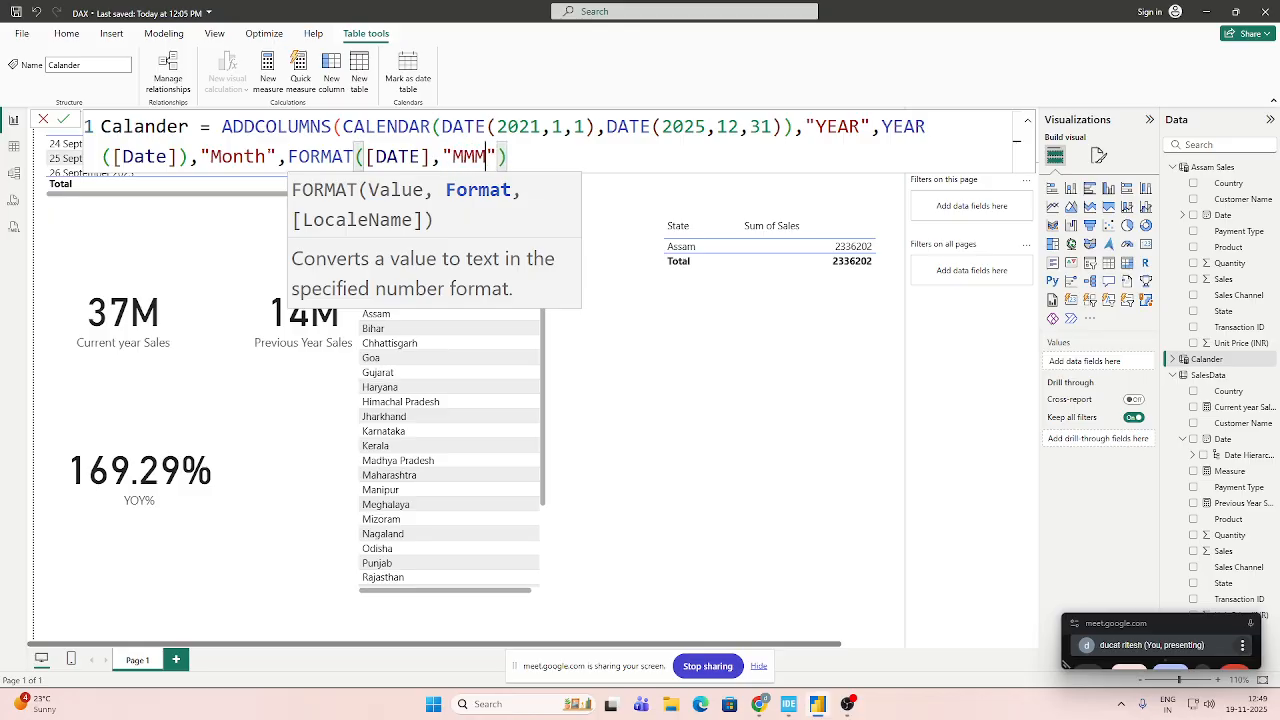
pyautogui.press('Right')
pyautogui.press('Right')
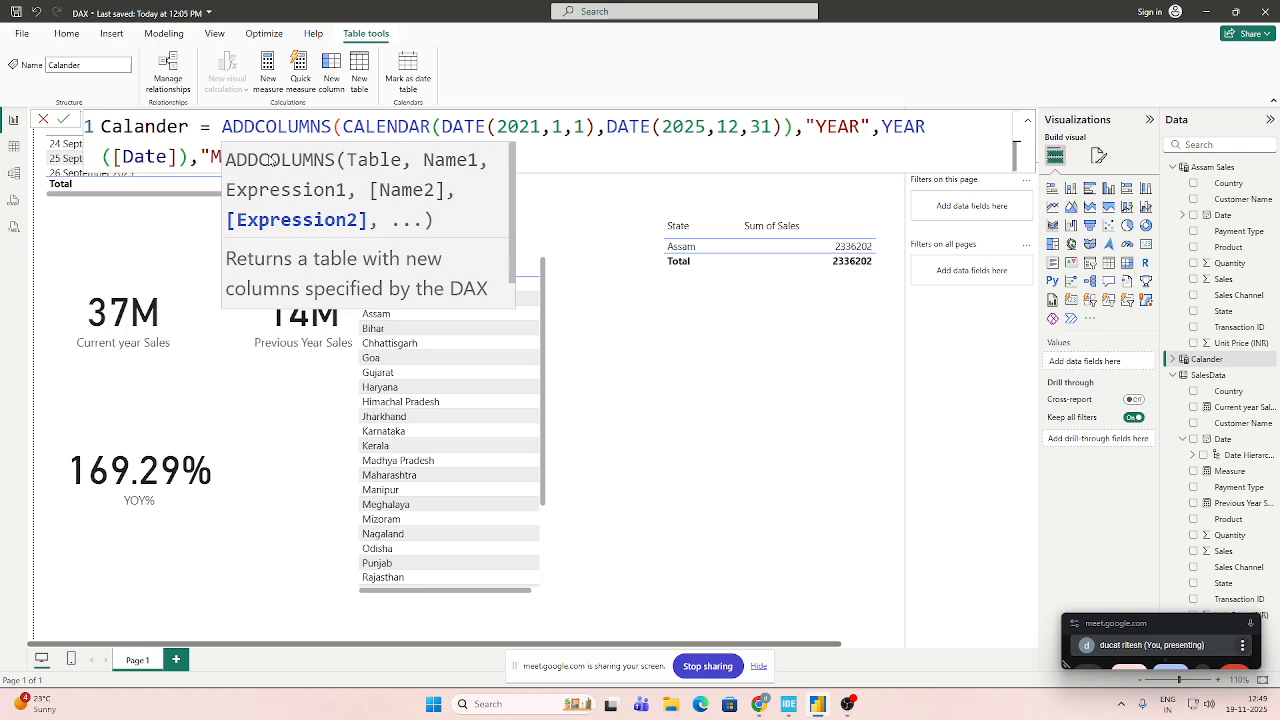
pyautogui.press('Right')
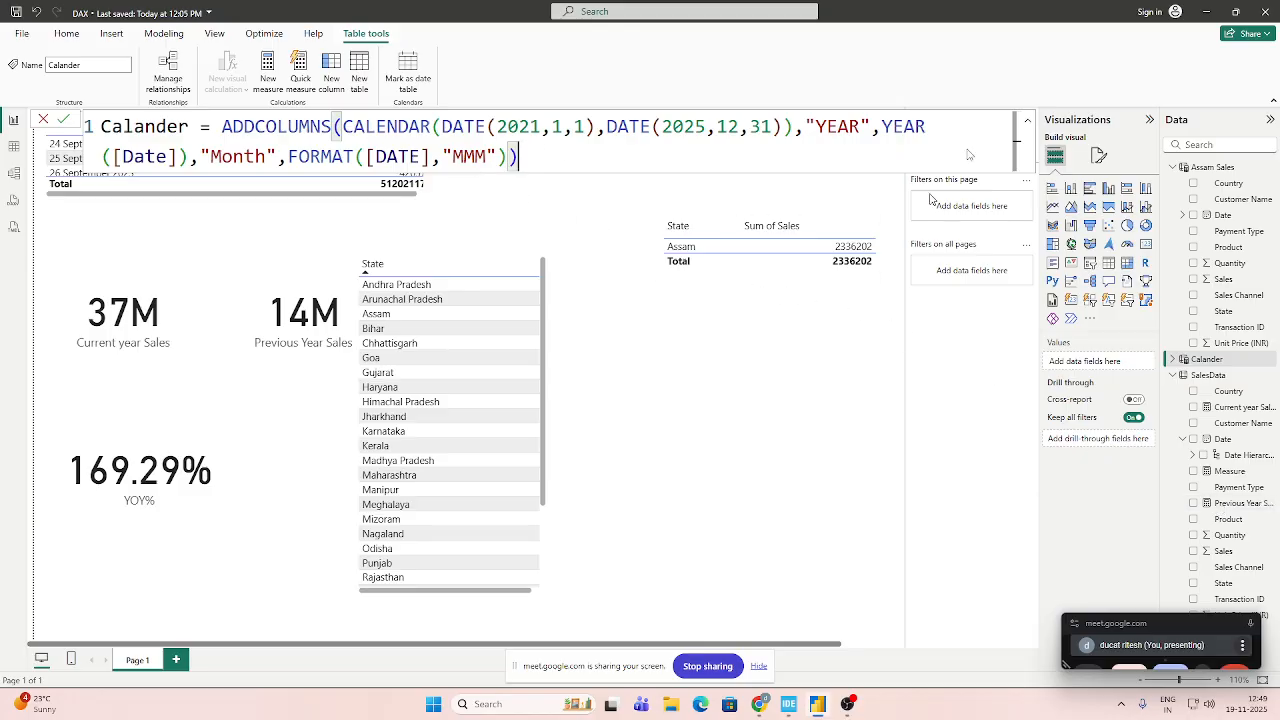
pyautogui.click(64, 120)
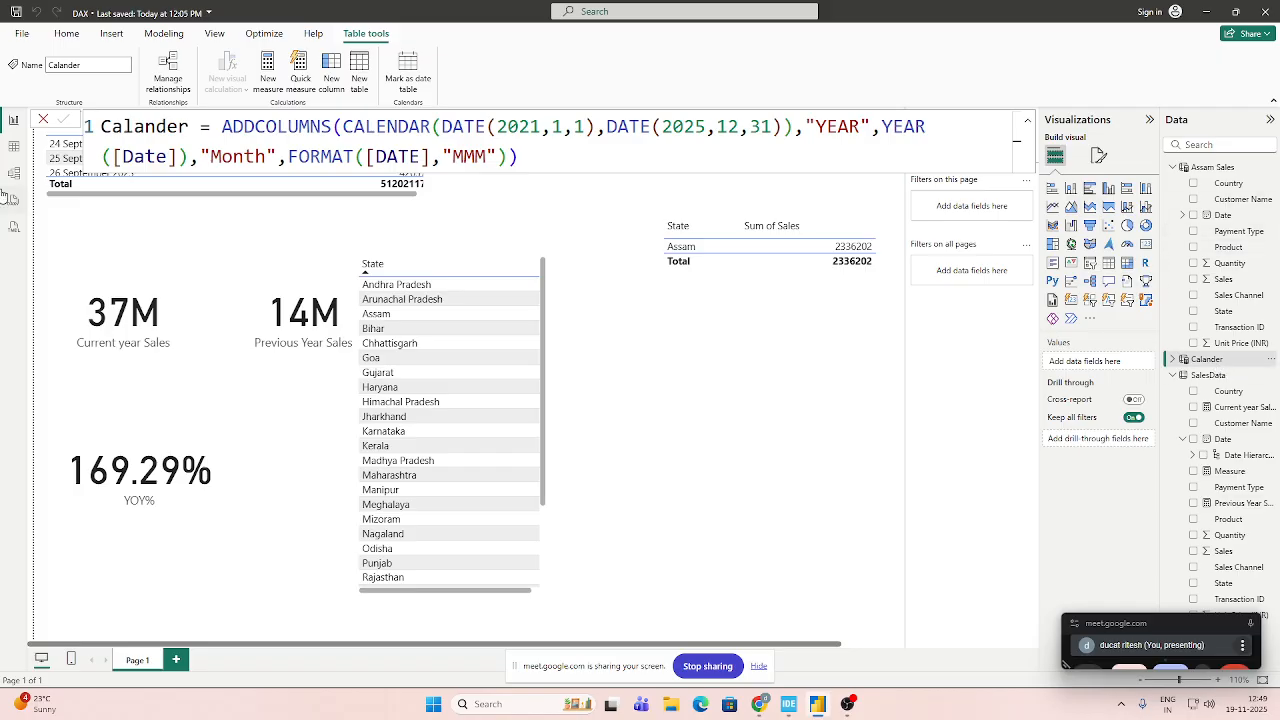
# Inspect the Calander table's data, checking its Date, YEAR and Month columns against the formula.
pyautogui.click(12, 149)
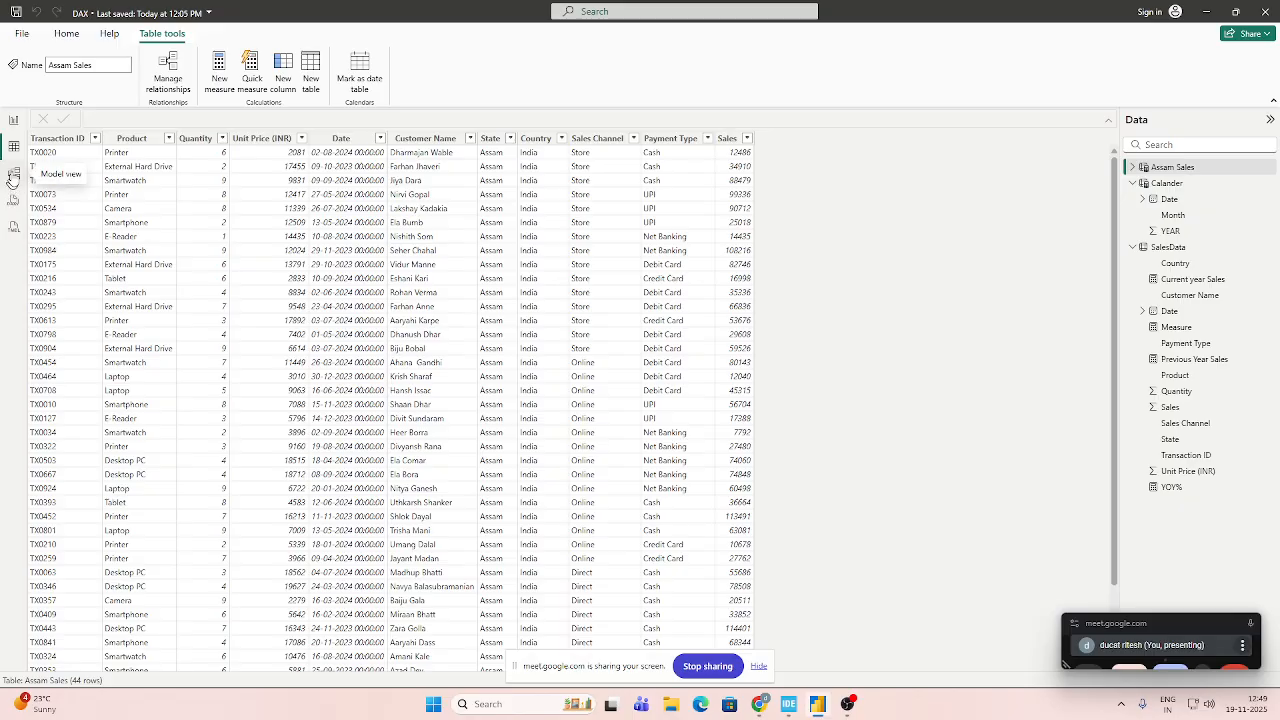
pyautogui.click(1166, 184)
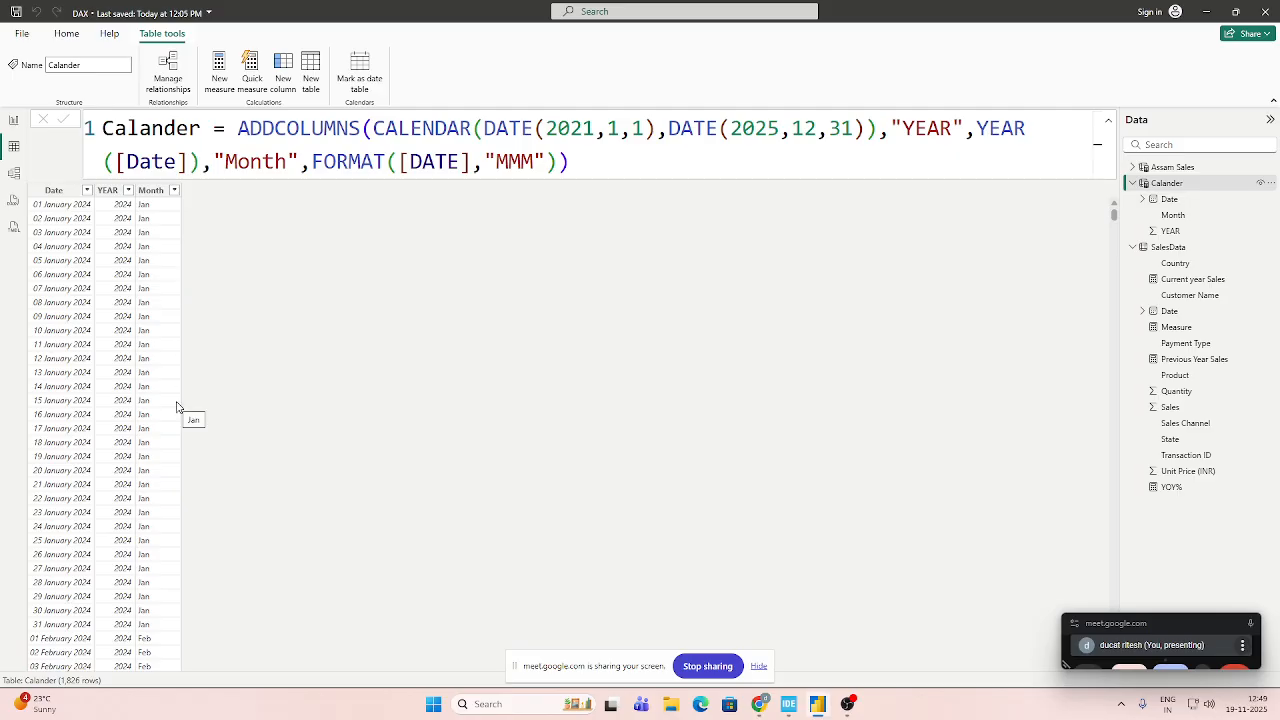
pyautogui.click(572, 161)
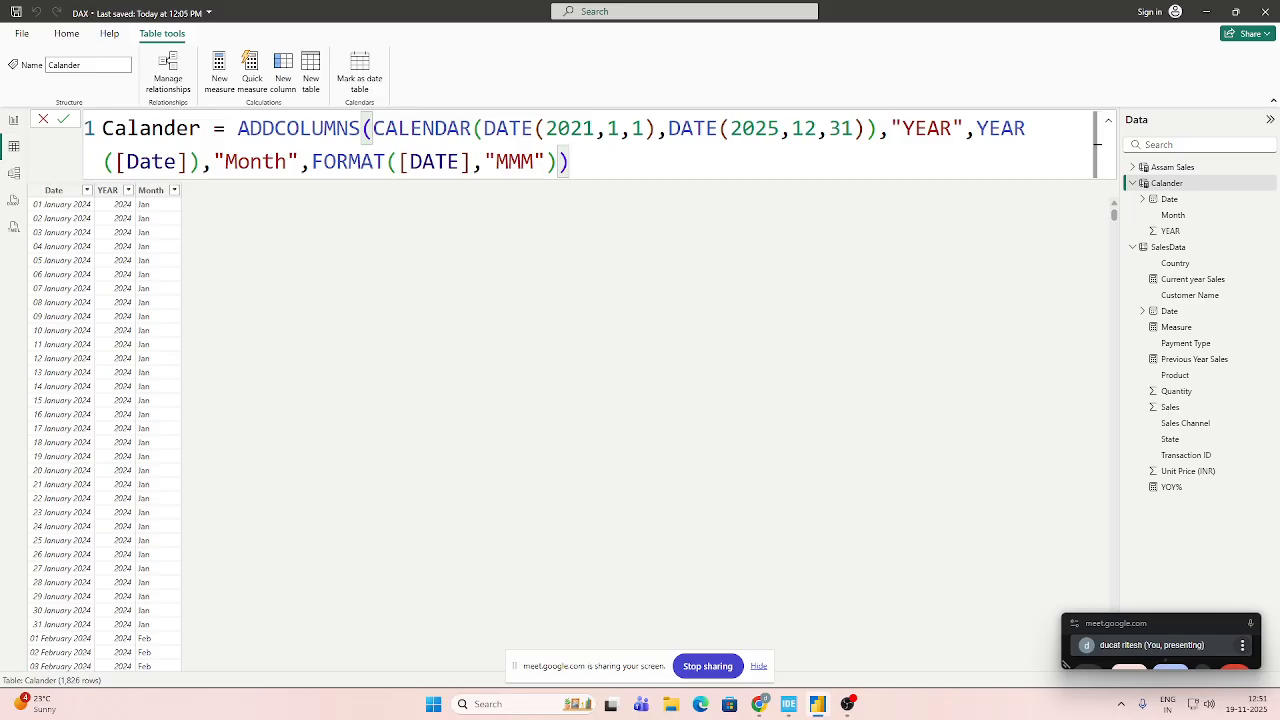
# Back on the report page, cross-filter by several states, from Arunachal Pradesh to Madhya Pradesh, to compare the sales and YOY% cards.
pyautogui.click(14, 119)
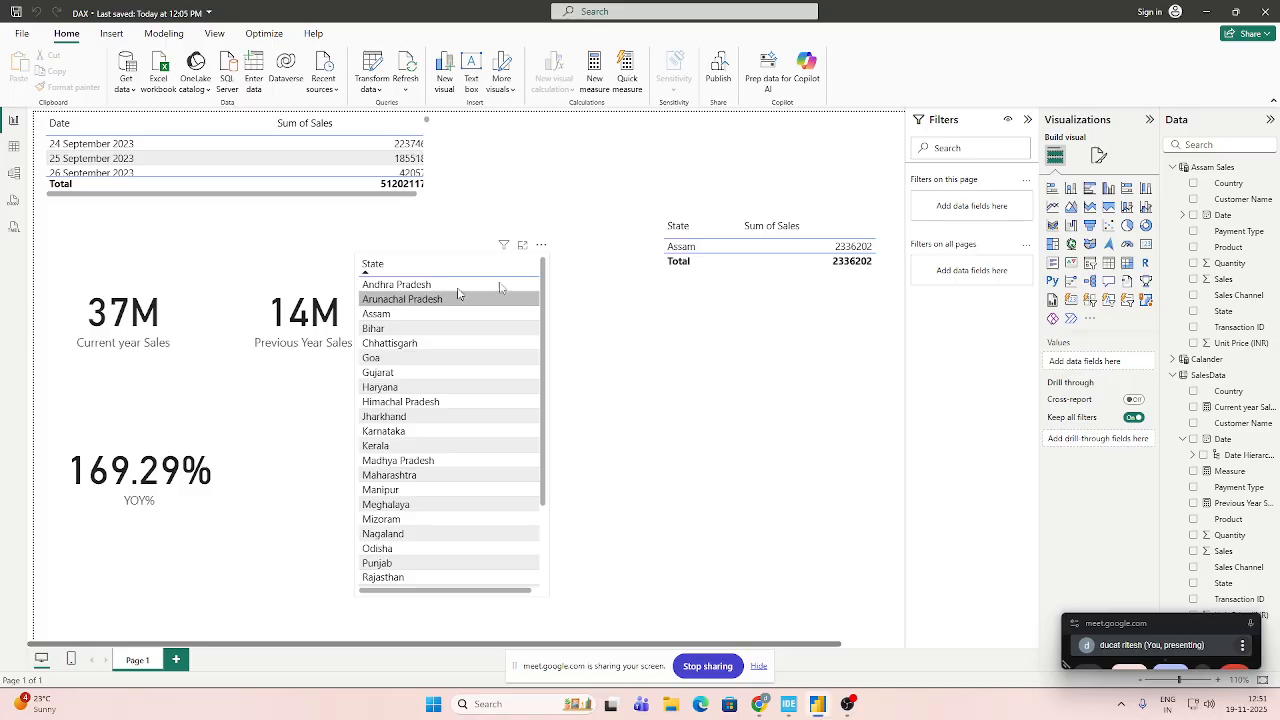
pyautogui.click(428, 300)
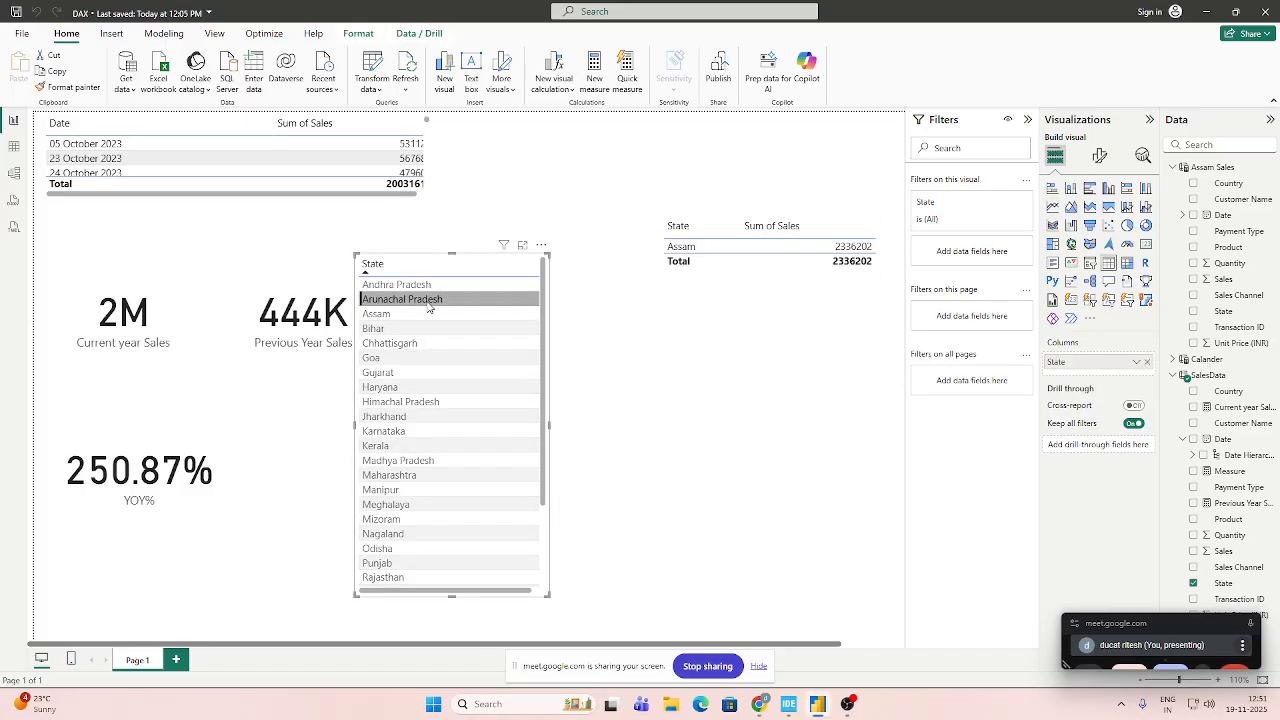
pyautogui.click(410, 314)
pyautogui.click(420, 387)
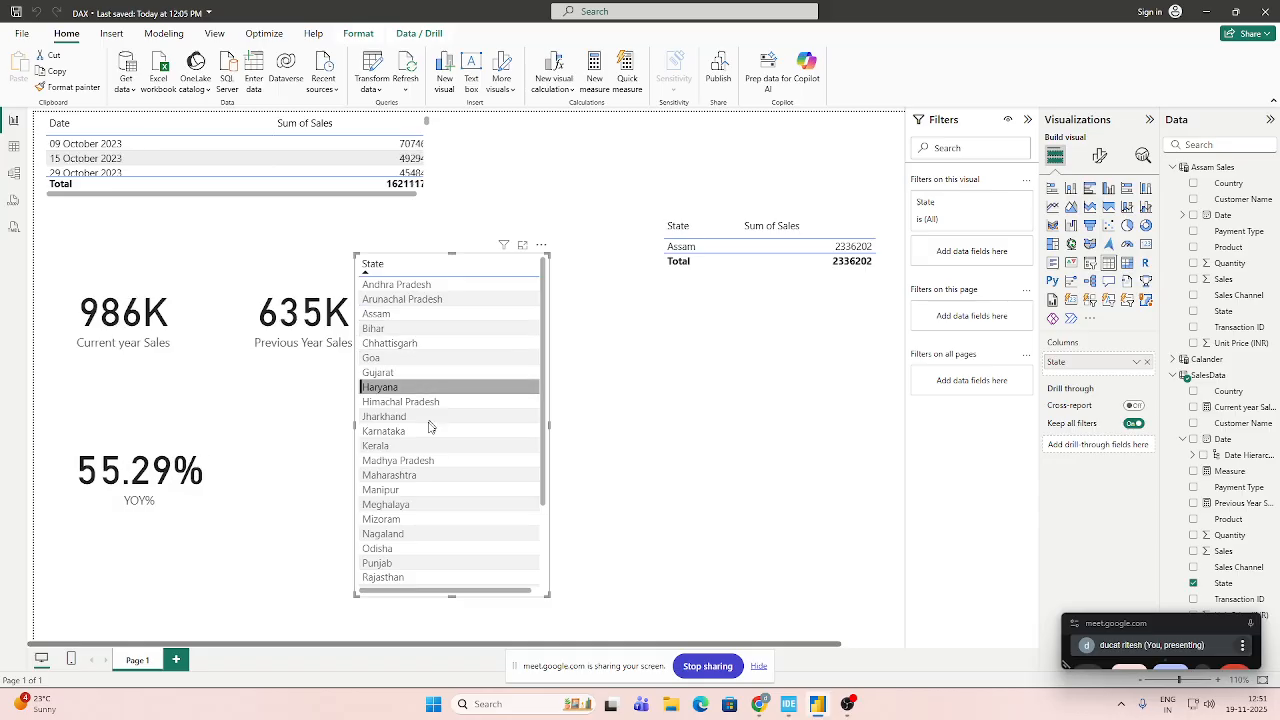
pyautogui.click(420, 416)
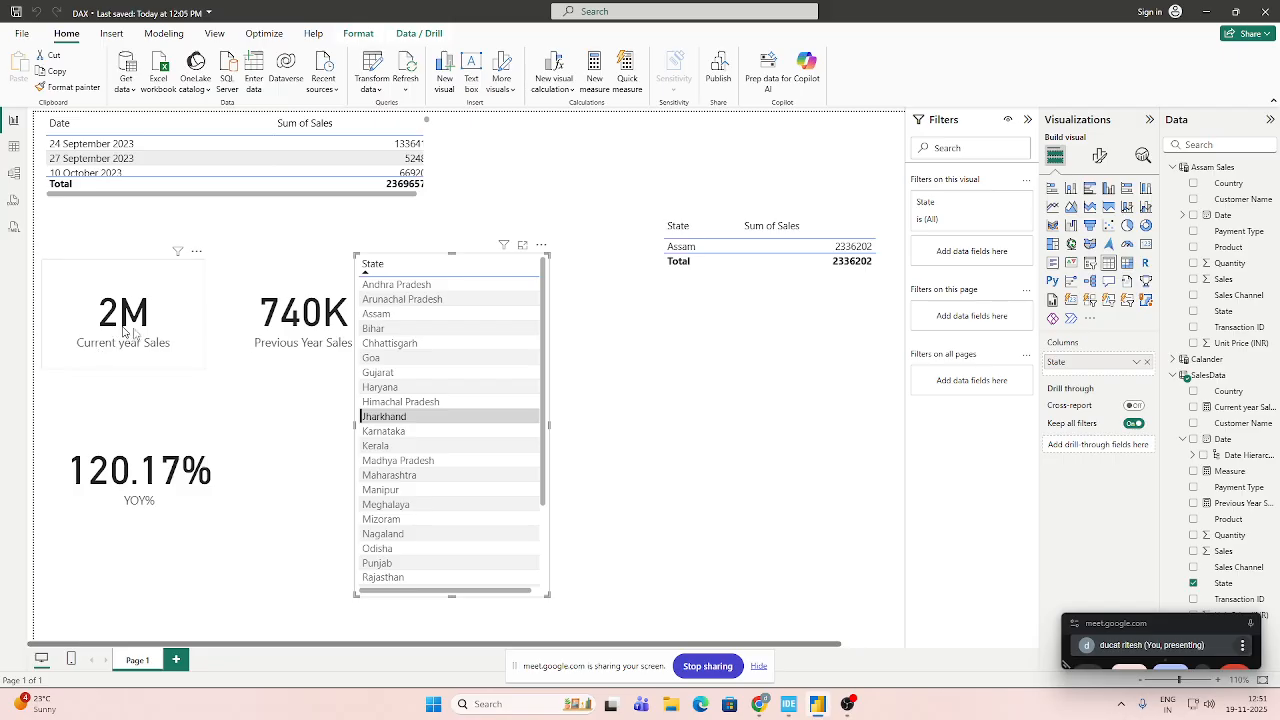
pyautogui.click(455, 401)
pyautogui.click(440, 475)
pyautogui.click(437, 548)
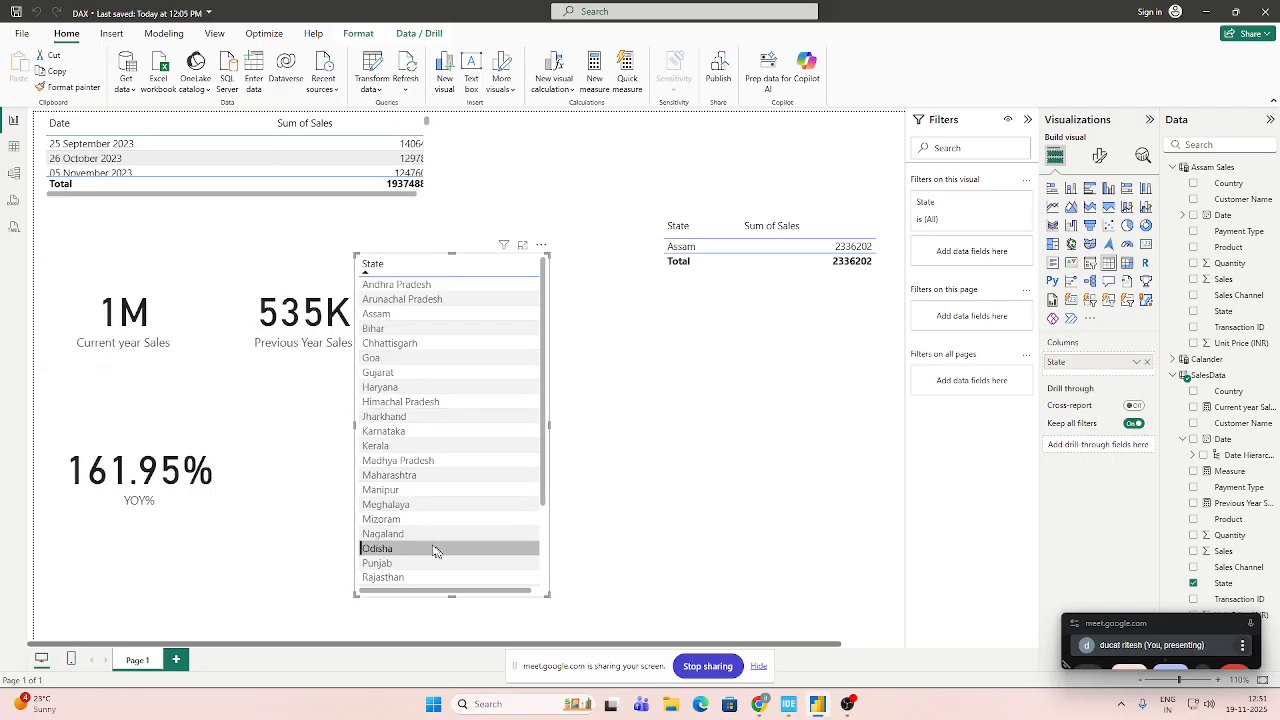
pyautogui.click(437, 460)
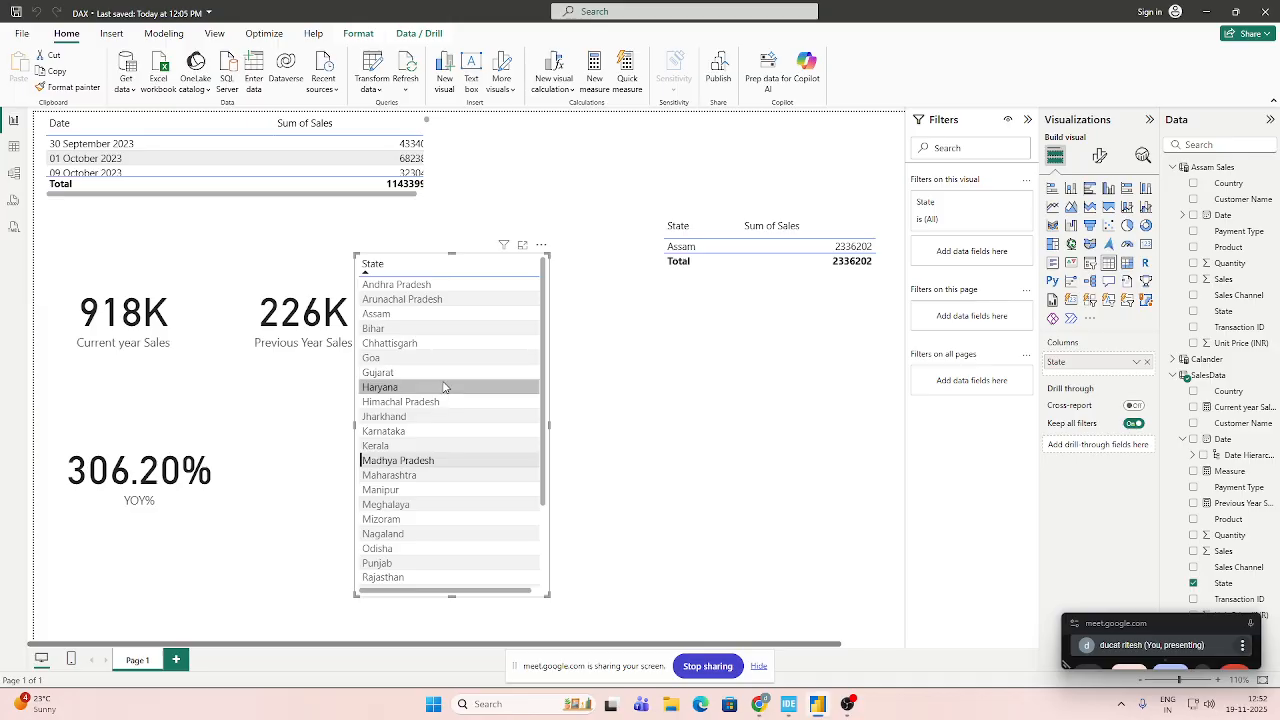
pyautogui.click(667, 364)
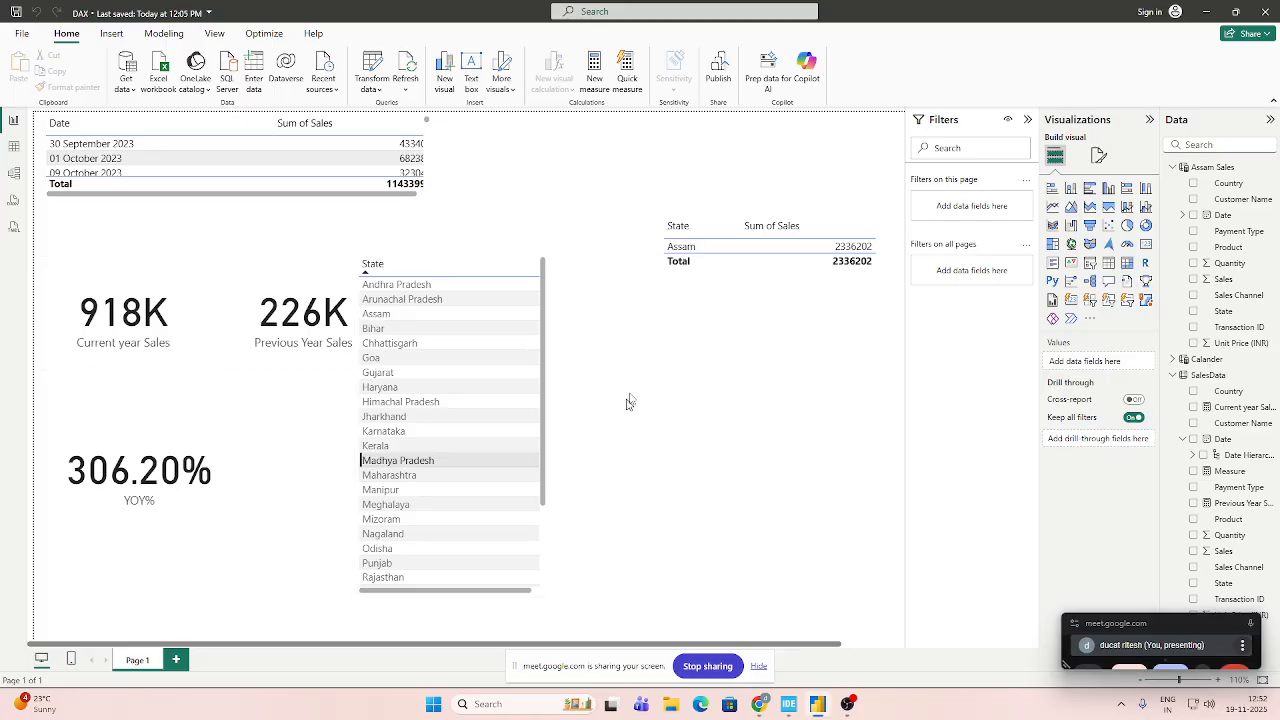
# Add a second report page with a card showing Sales from SalesData, and reduce the card's height.
pyautogui.click(175, 659)
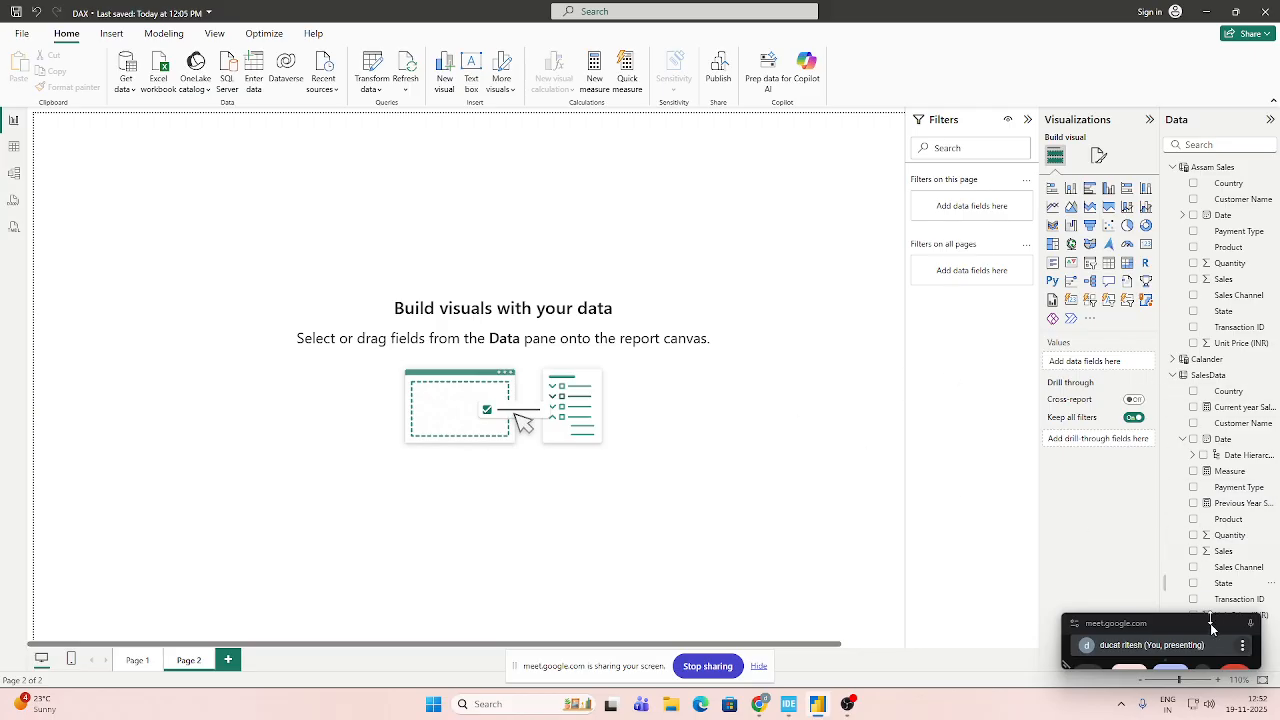
pyautogui.click(1252, 623)
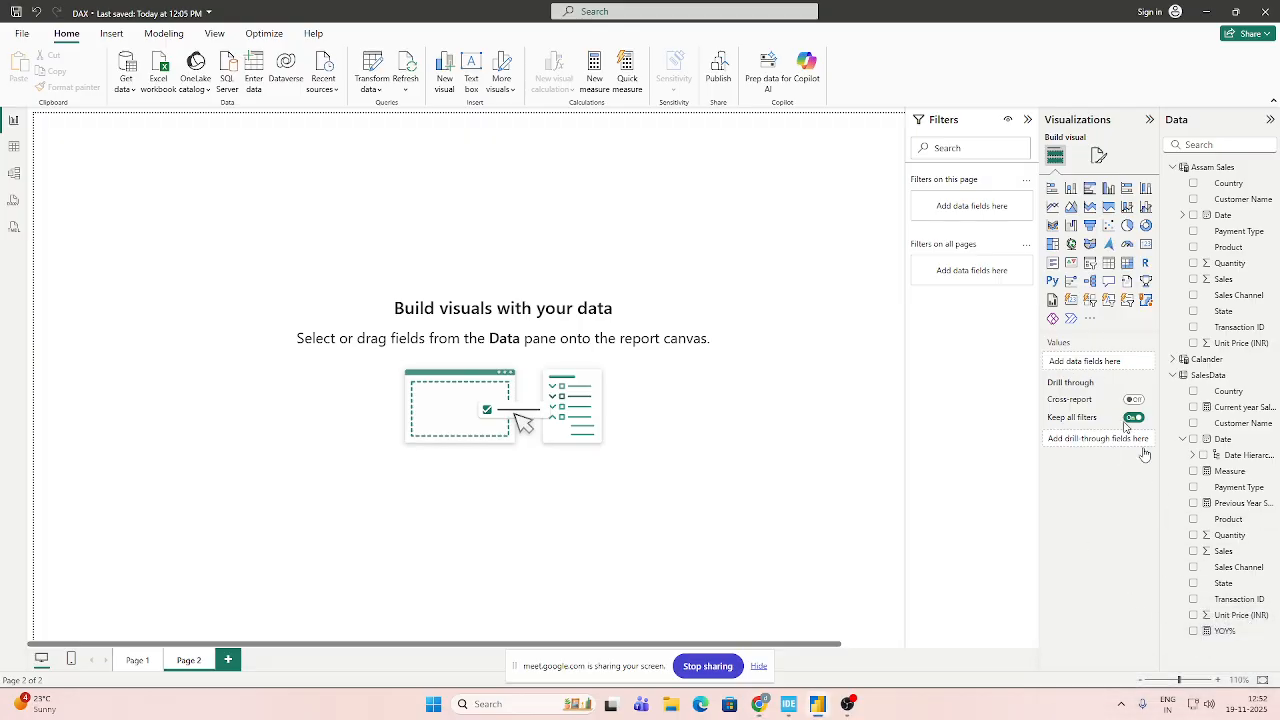
pyautogui.click(1146, 244)
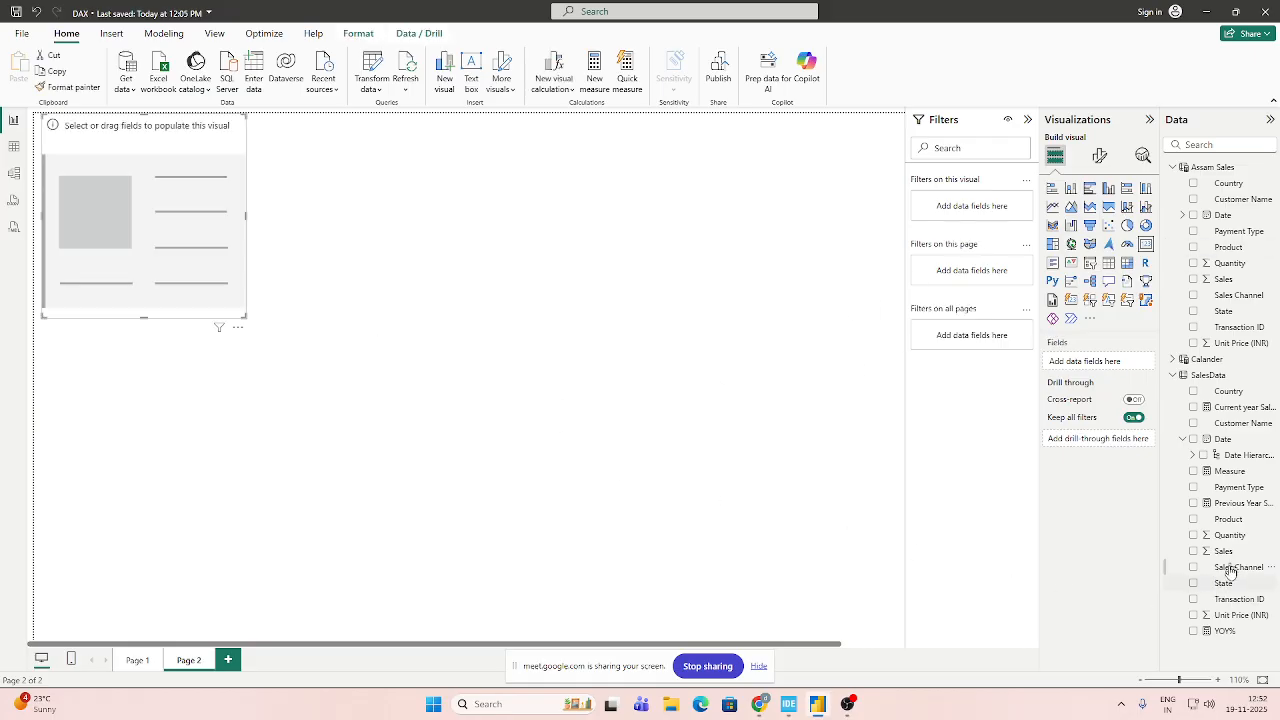
pyautogui.moveTo(1227, 557); pyautogui.dragTo(1120, 371)
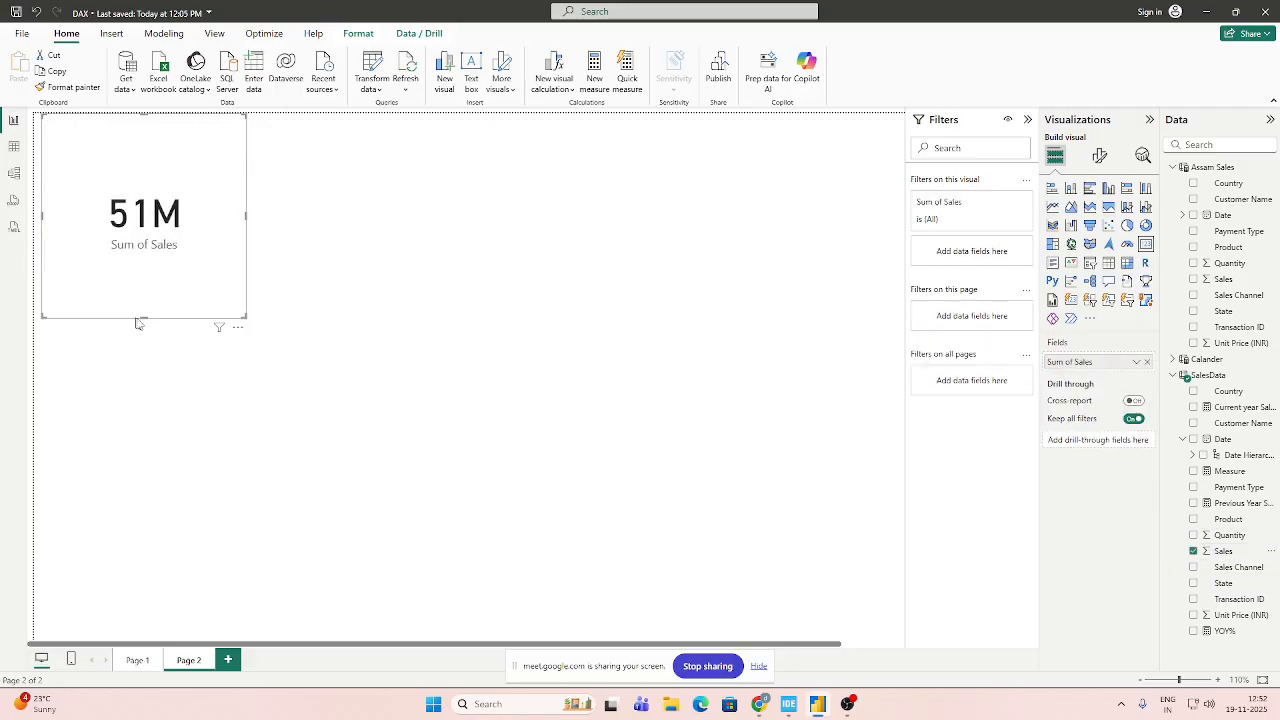
pyautogui.moveTo(144, 318); pyautogui.dragTo(189, 213)
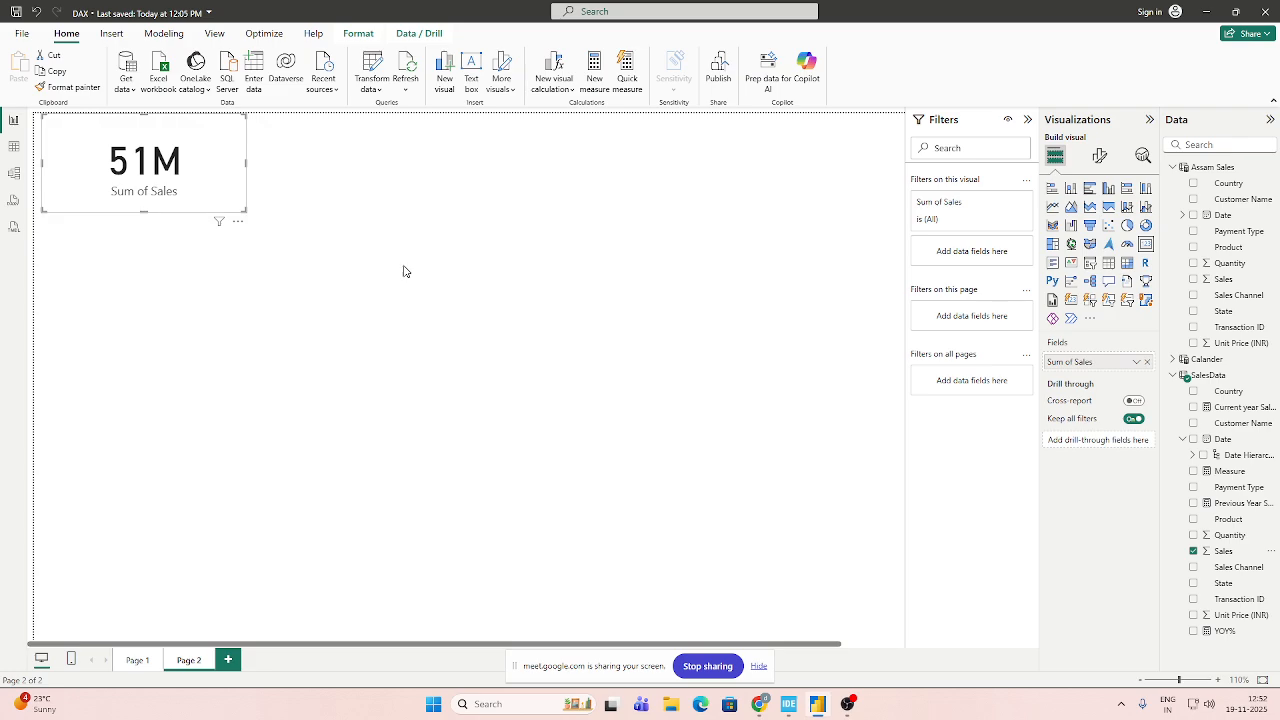
pyautogui.click(409, 250)
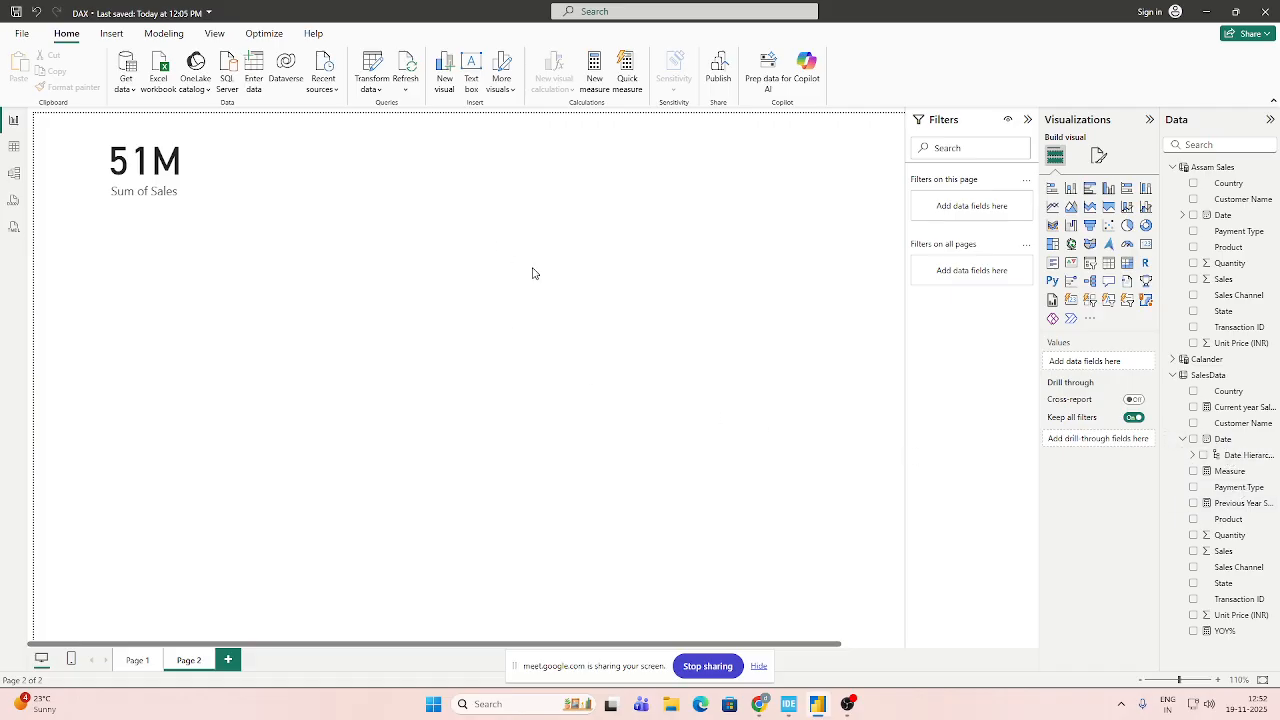
# Add a slicer in the page's upper right area using Year from the SalesData Date Hierarchy.
pyautogui.click(1108, 246)
pyautogui.moveTo(189, 291); pyautogui.dragTo(473, 160)
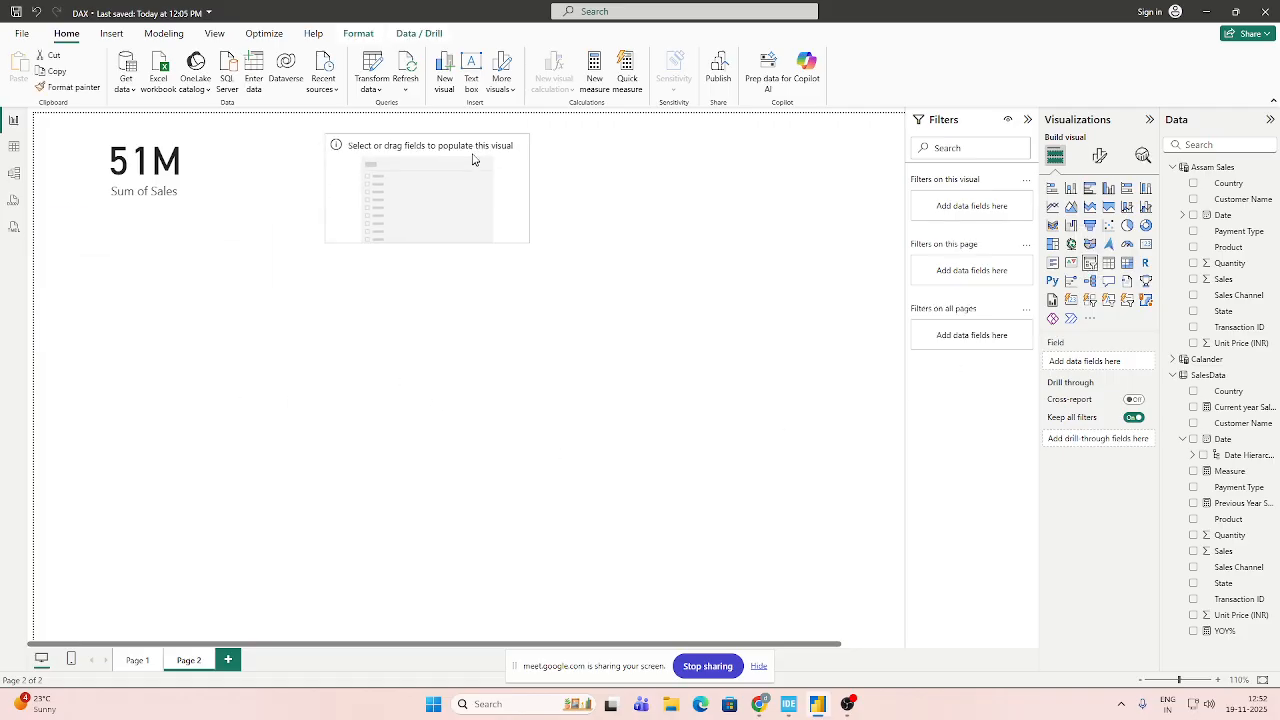
pyautogui.moveTo(397, 151); pyautogui.dragTo(725, 152)
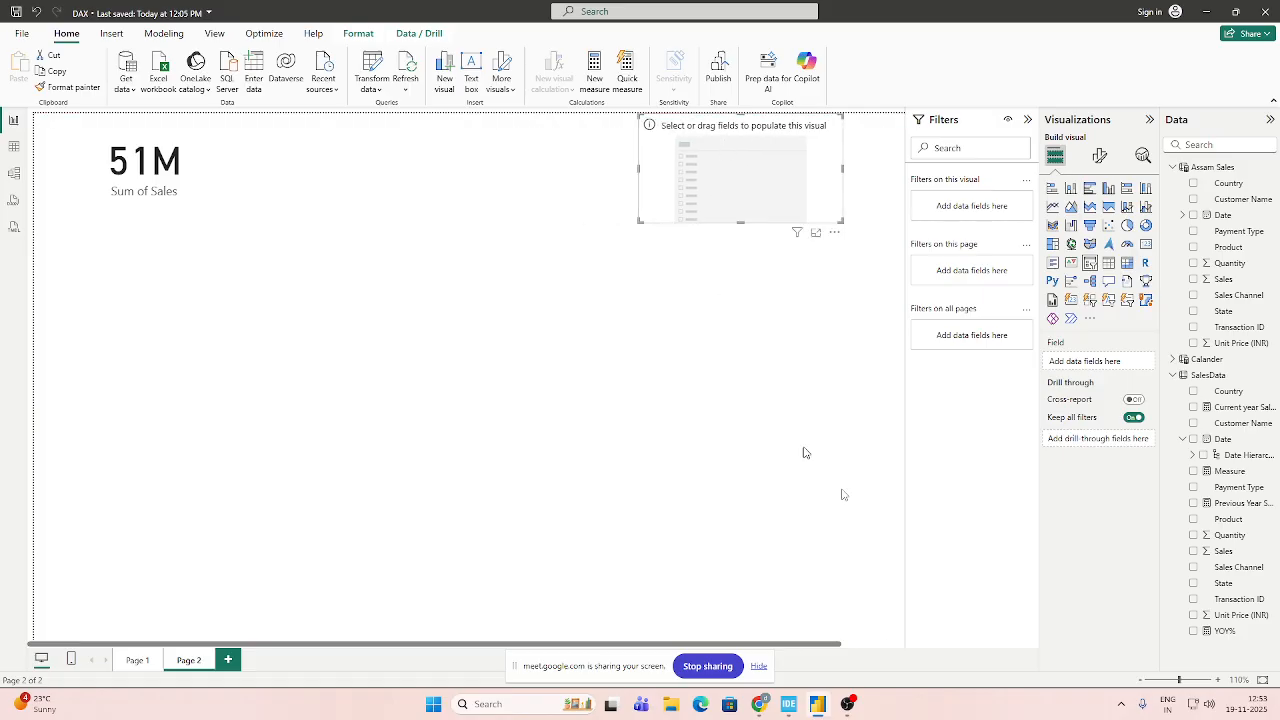
pyautogui.click(1193, 455)
pyautogui.moveTo(1230, 473); pyautogui.dragTo(1088, 365)
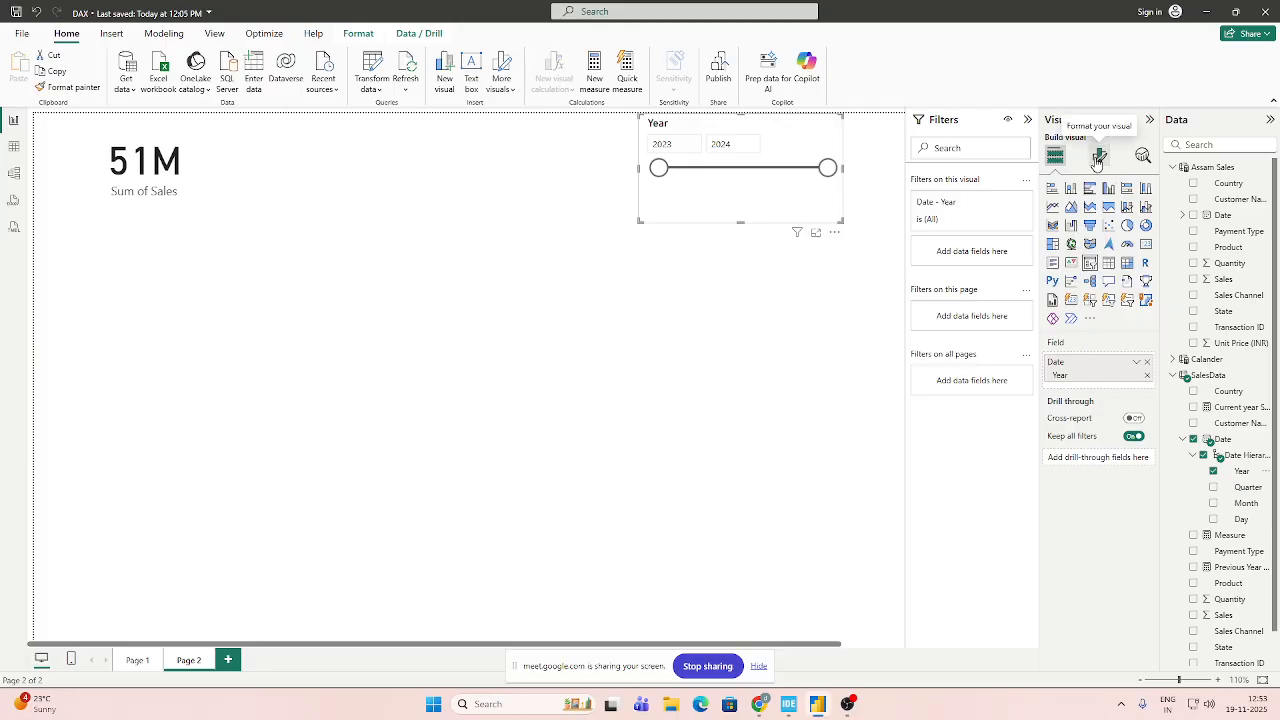
# Turn the Year range slicer into a button slicer using Year from the SalesData Date Hierarchy, and reduce its height.
pyautogui.click(1073, 302)
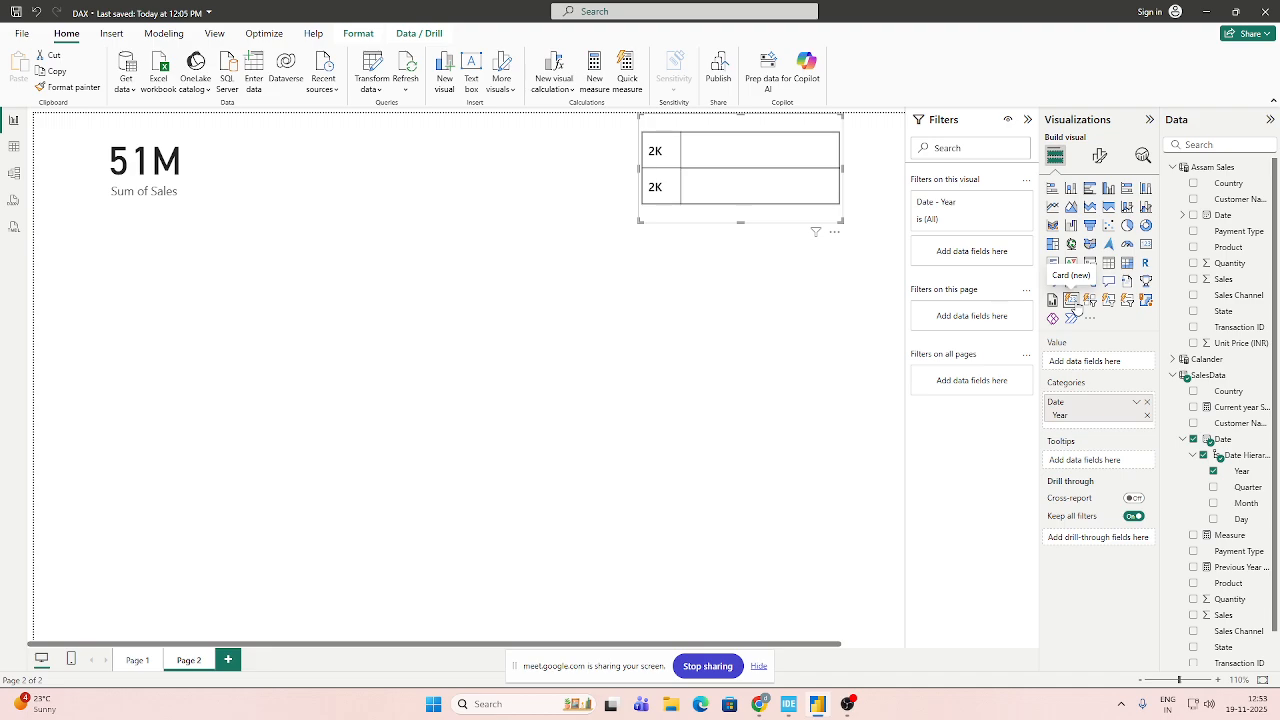
pyautogui.click(1215, 472)
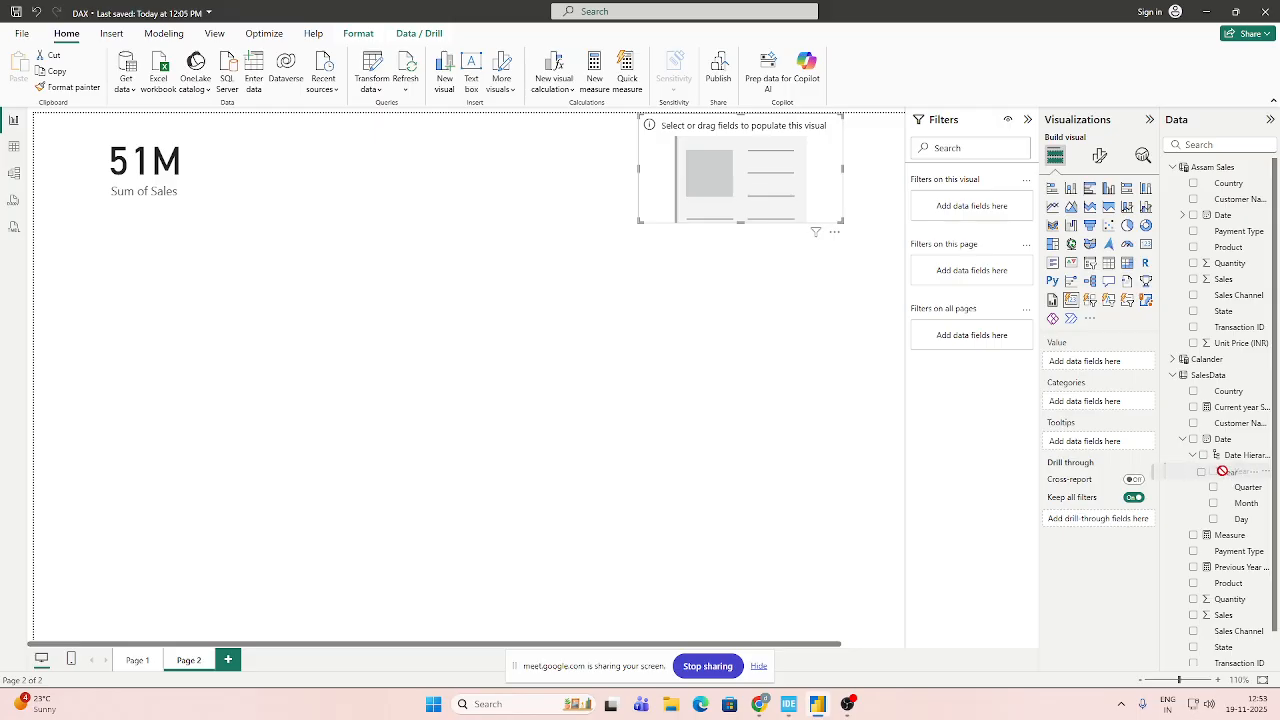
pyautogui.click(1090, 301)
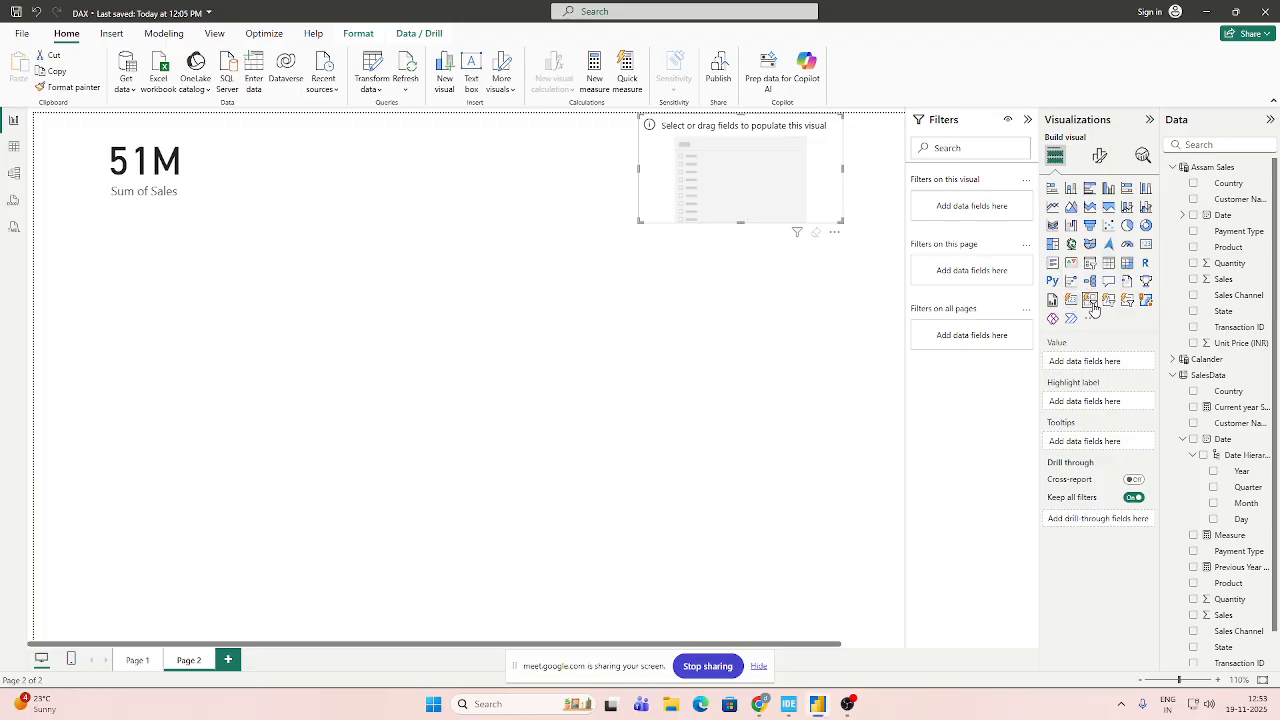
pyautogui.click(1240, 476)
pyautogui.moveTo(1236, 476); pyautogui.dragTo(762, 143)
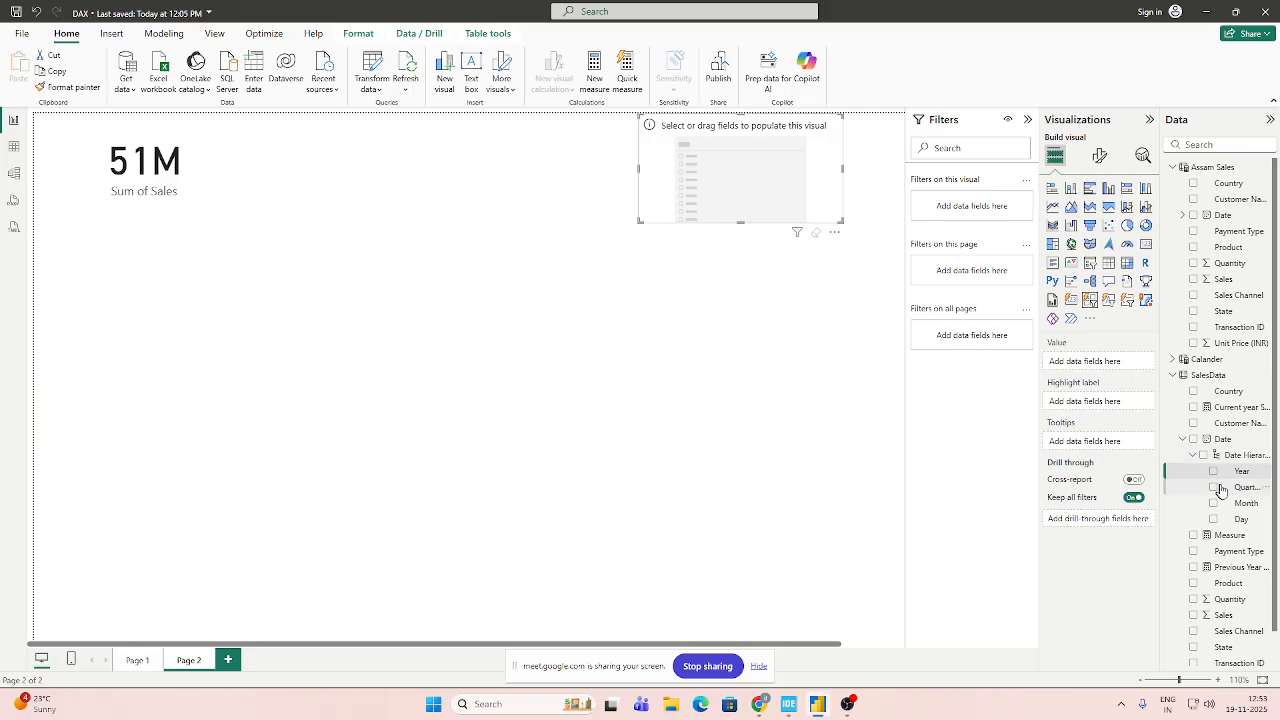
pyautogui.moveTo(1238, 471); pyautogui.dragTo(1104, 365)
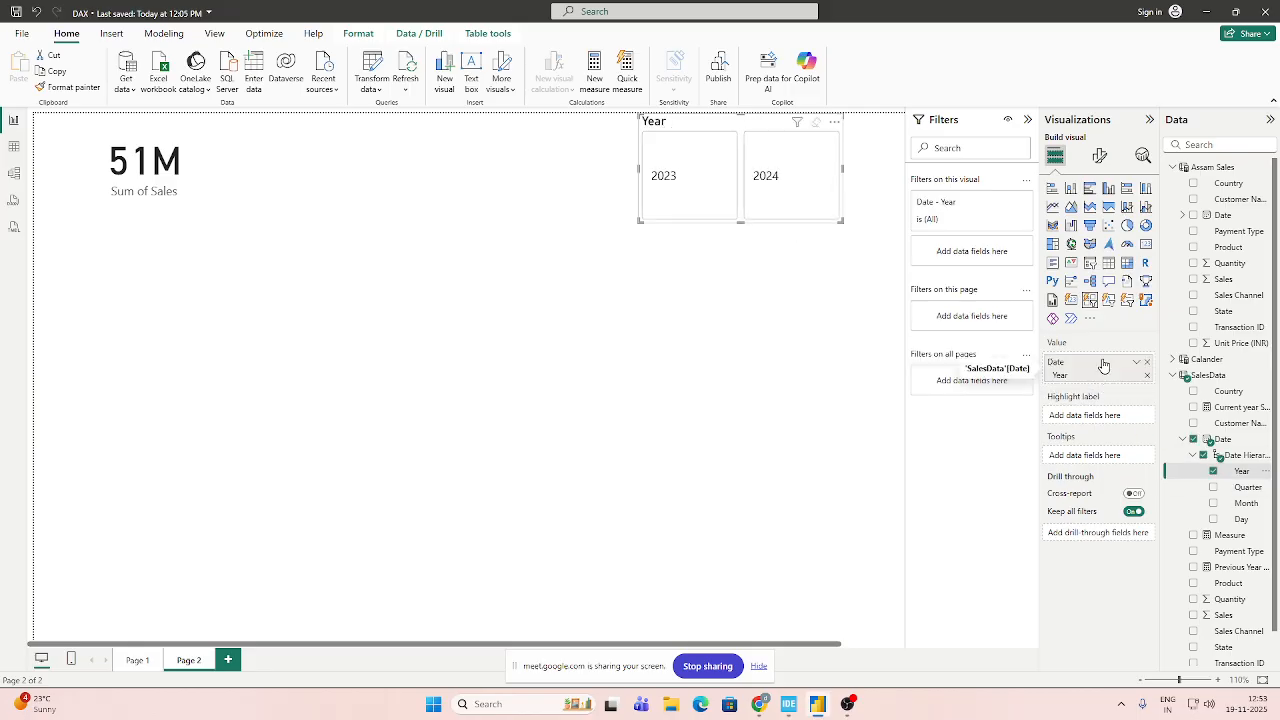
pyautogui.moveTo(741, 221); pyautogui.dragTo(760, 180)
pyautogui.click(683, 294)
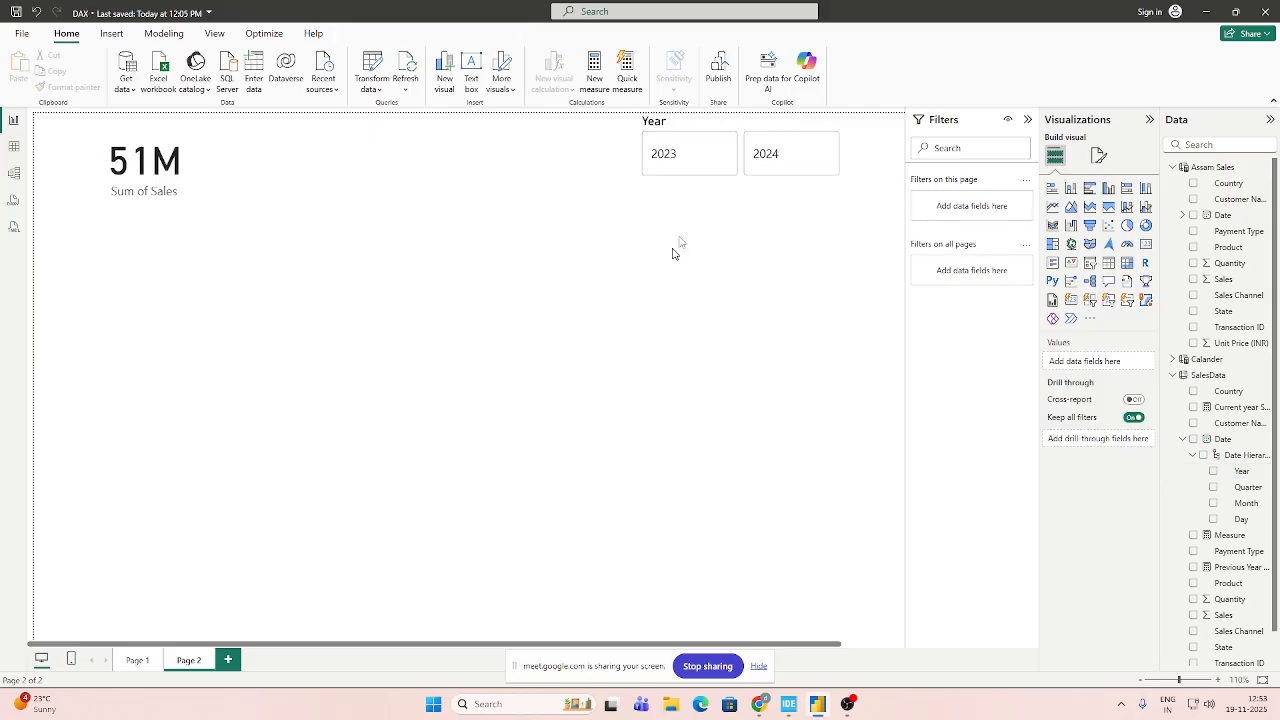
# Filter the page by 2023 and 2024 in turn to compare the Sum of Sales card.
pyautogui.click(697, 170)
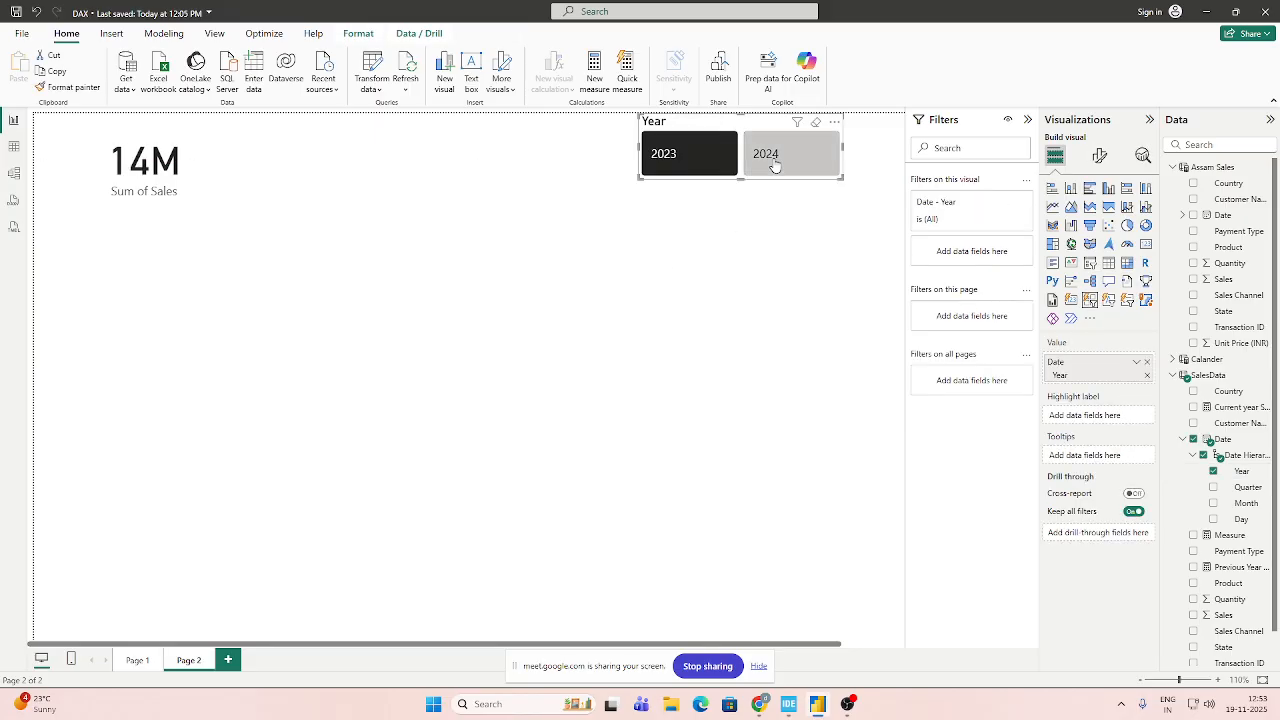
pyautogui.click(772, 163)
pyautogui.click(690, 160)
pyautogui.click(772, 160)
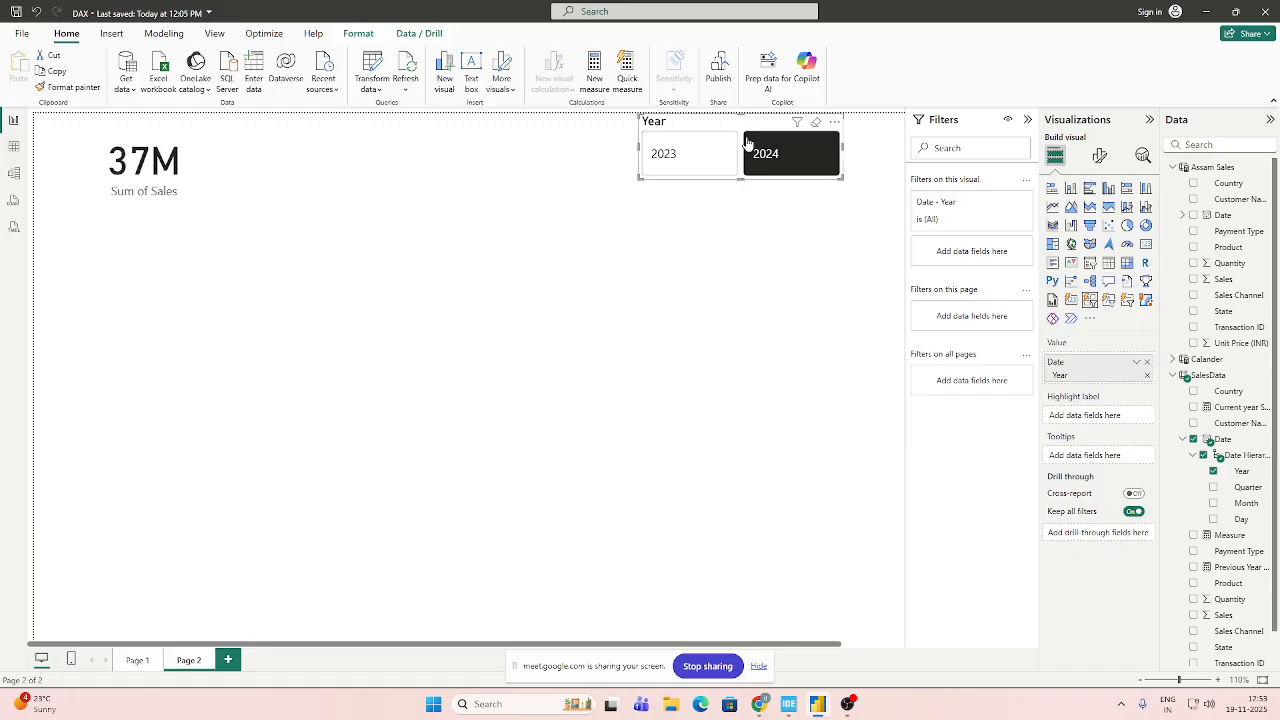
# Move the Year slicer closer to the page's upper right corner and clear its 2024 selection.
pyautogui.moveTo(730, 128); pyautogui.dragTo(772, 141)
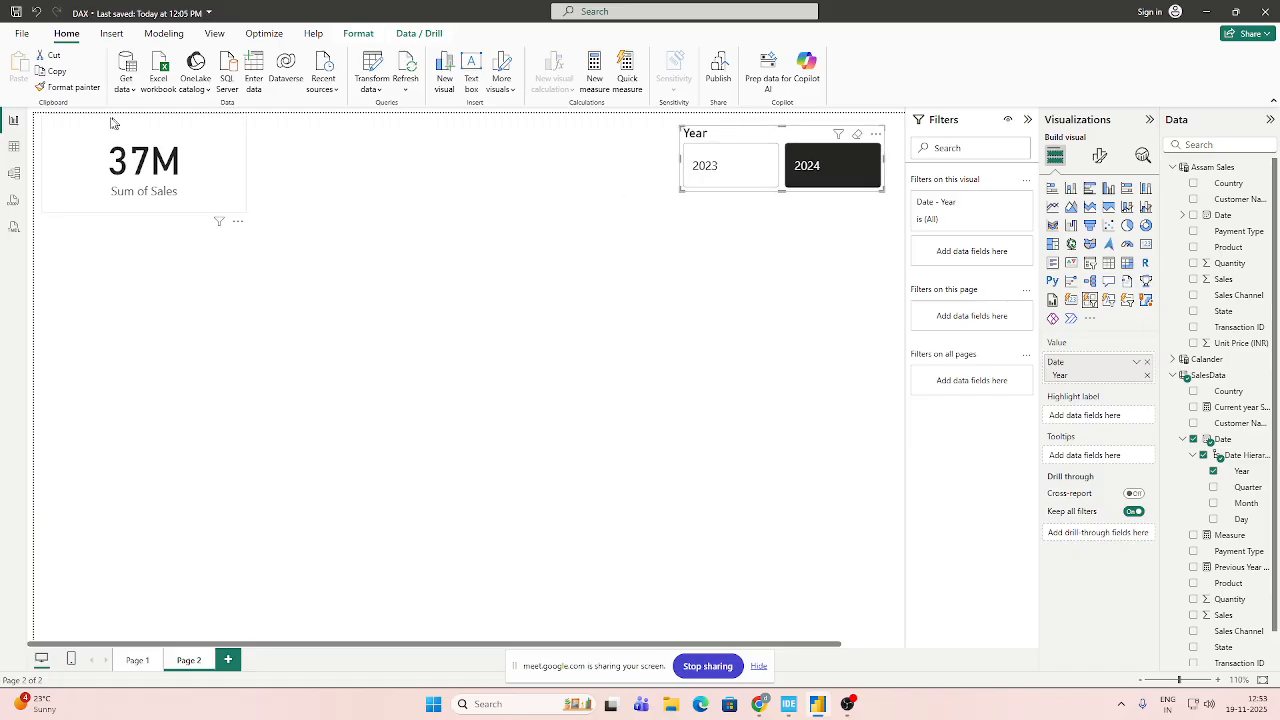
pyautogui.click(818, 167)
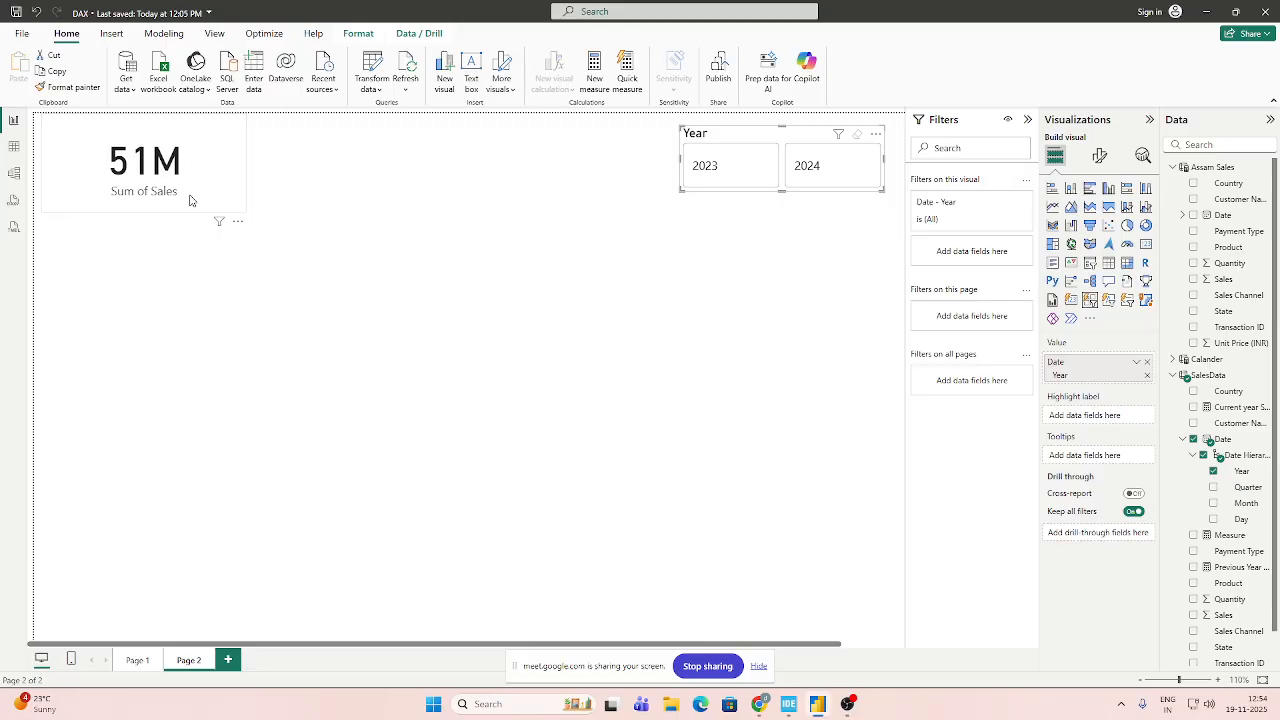
pyautogui.click(356, 258)
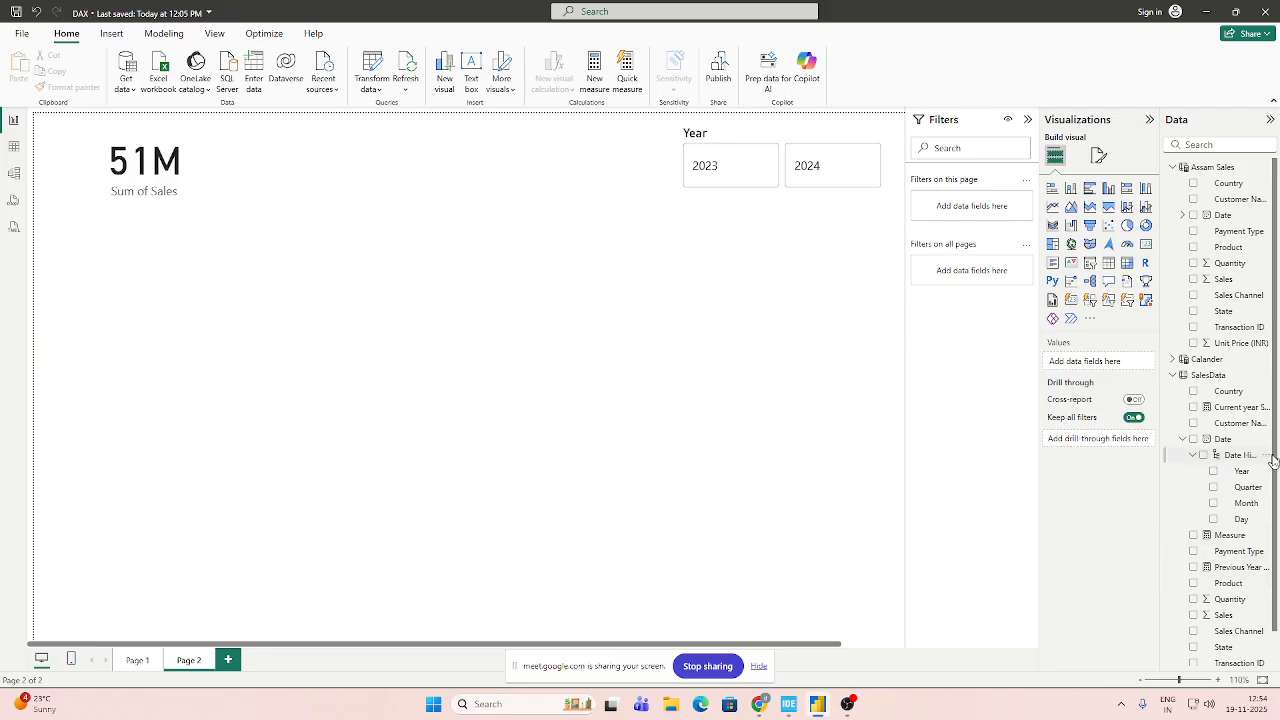
# Create a new measure in the SalesData table and name it Total Sales.
pyautogui.scroll(-1, 1268, 460)
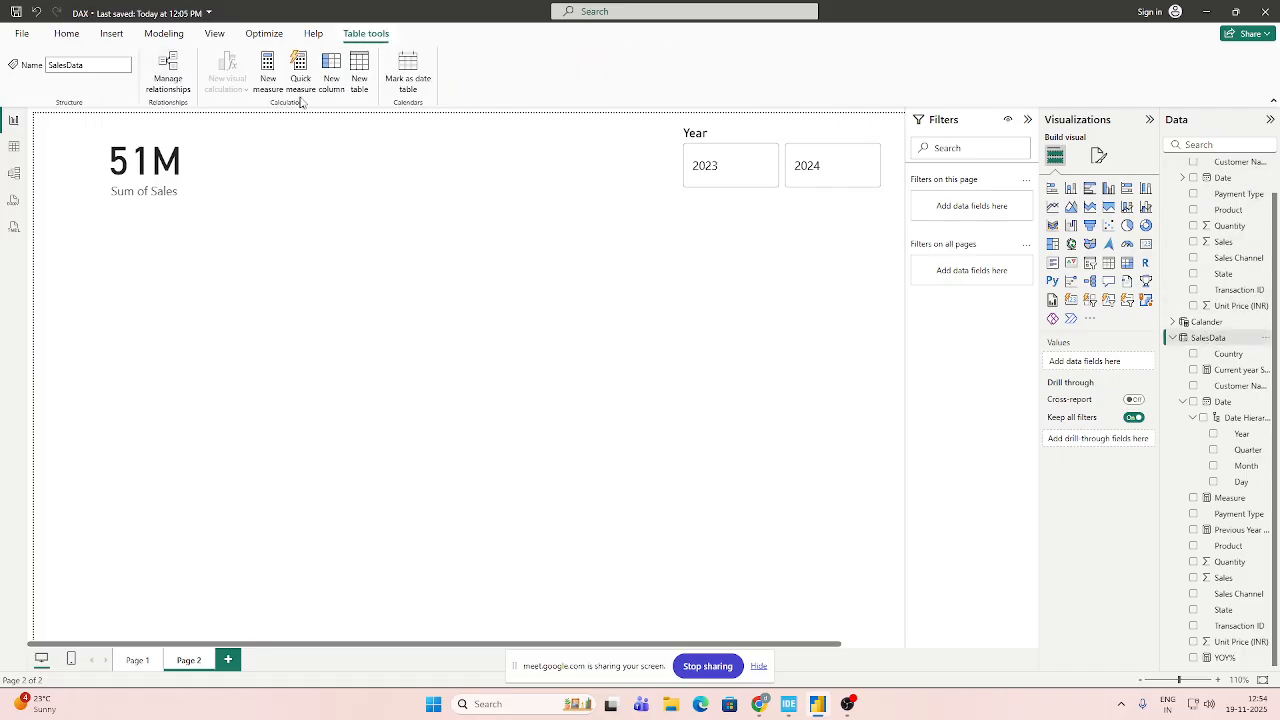
pyautogui.click(270, 76)
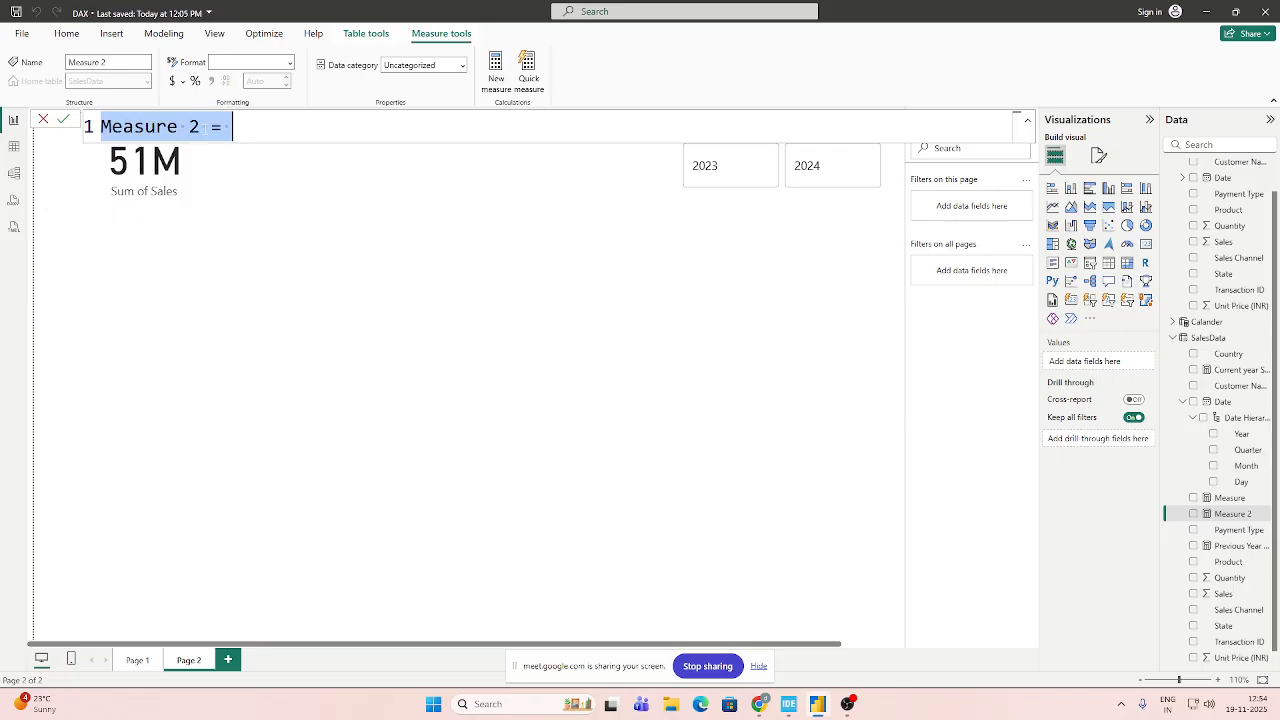
pyautogui.moveTo(200, 126); pyautogui.dragTo(100, 126)
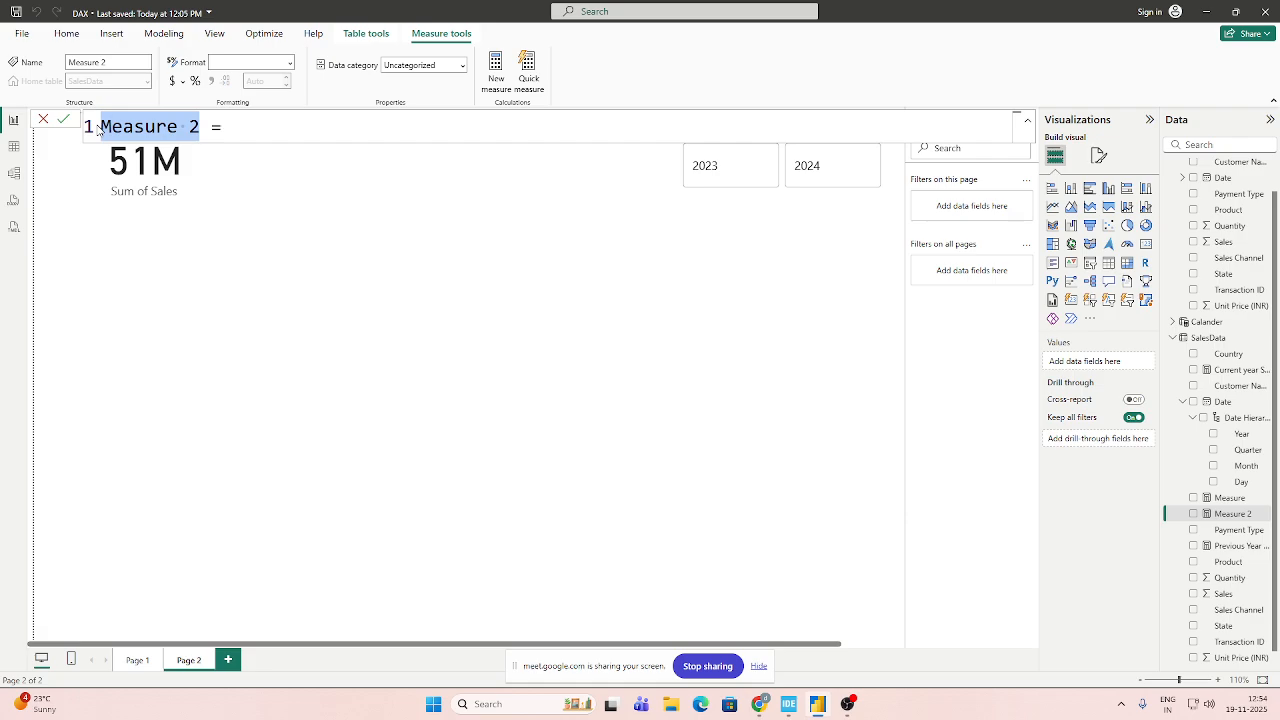
pyautogui.press('BackSpace')
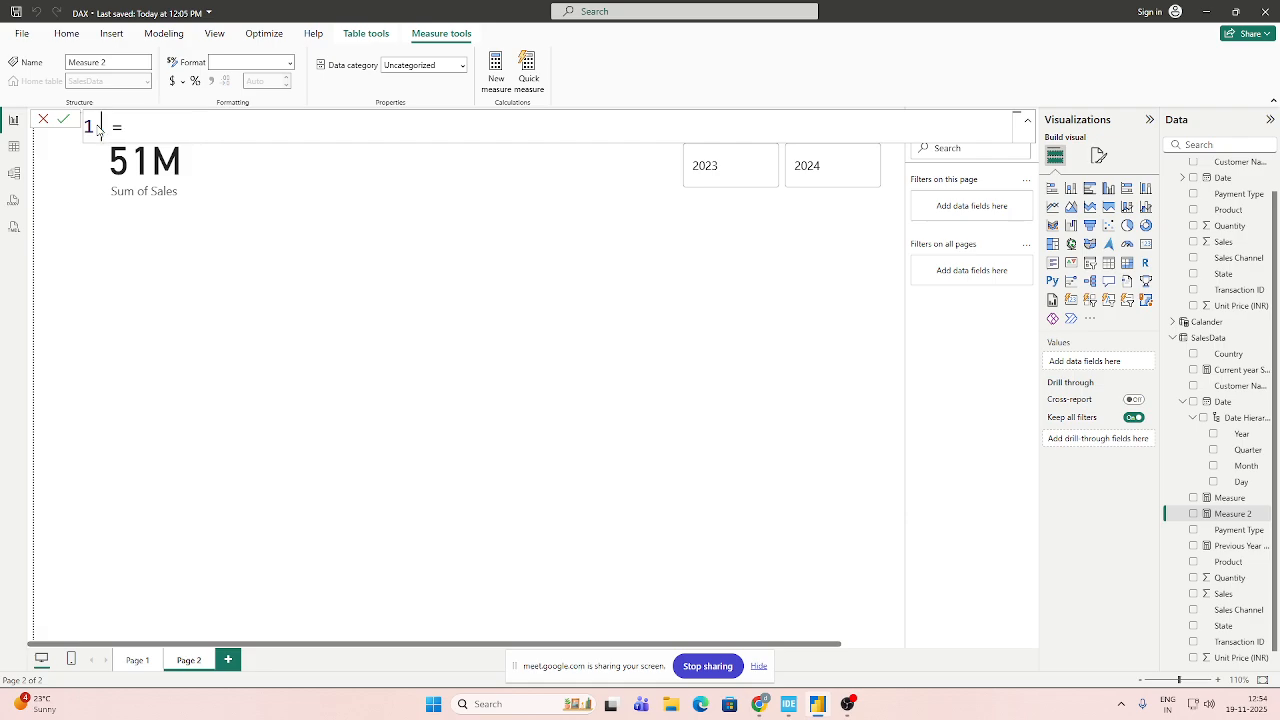
pyautogui.write('Total Sal')
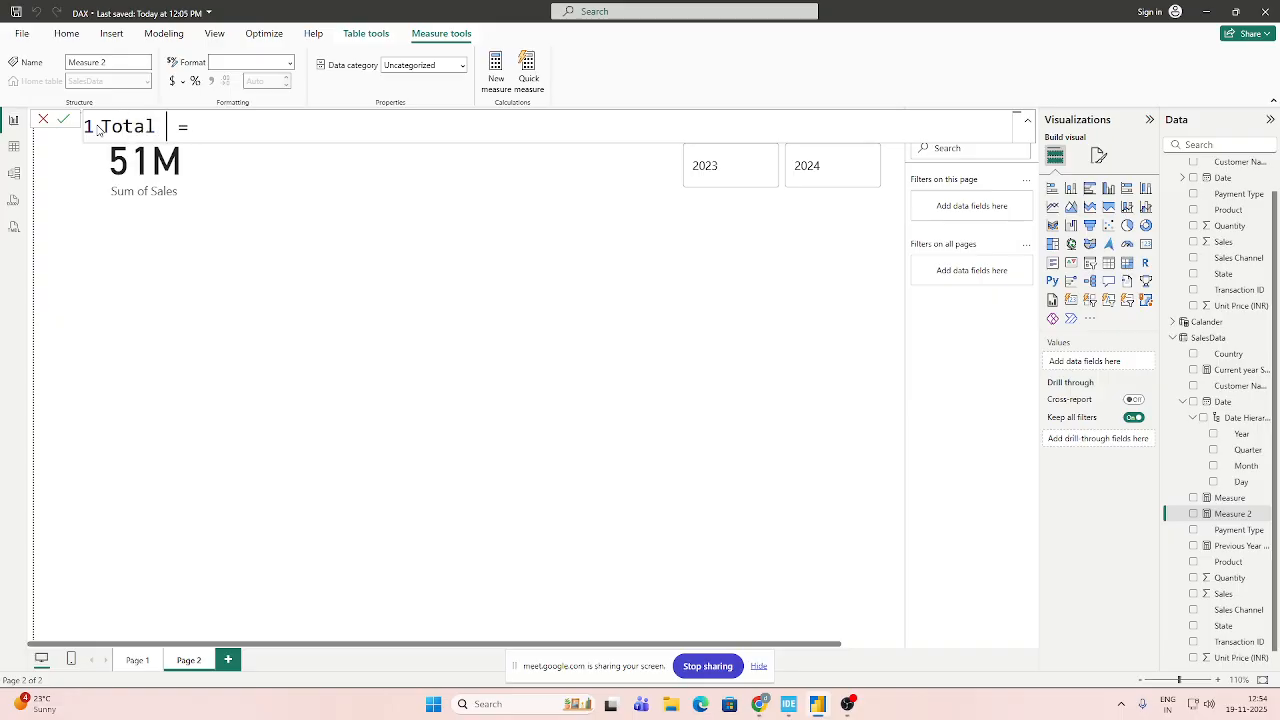
pyautogui.write('es')
# Start the Total Sales formula with CALCULATE, using SUM(SalesData[Sales]) as its expression.
pyautogui.press('End')
pyautogui.write('C')
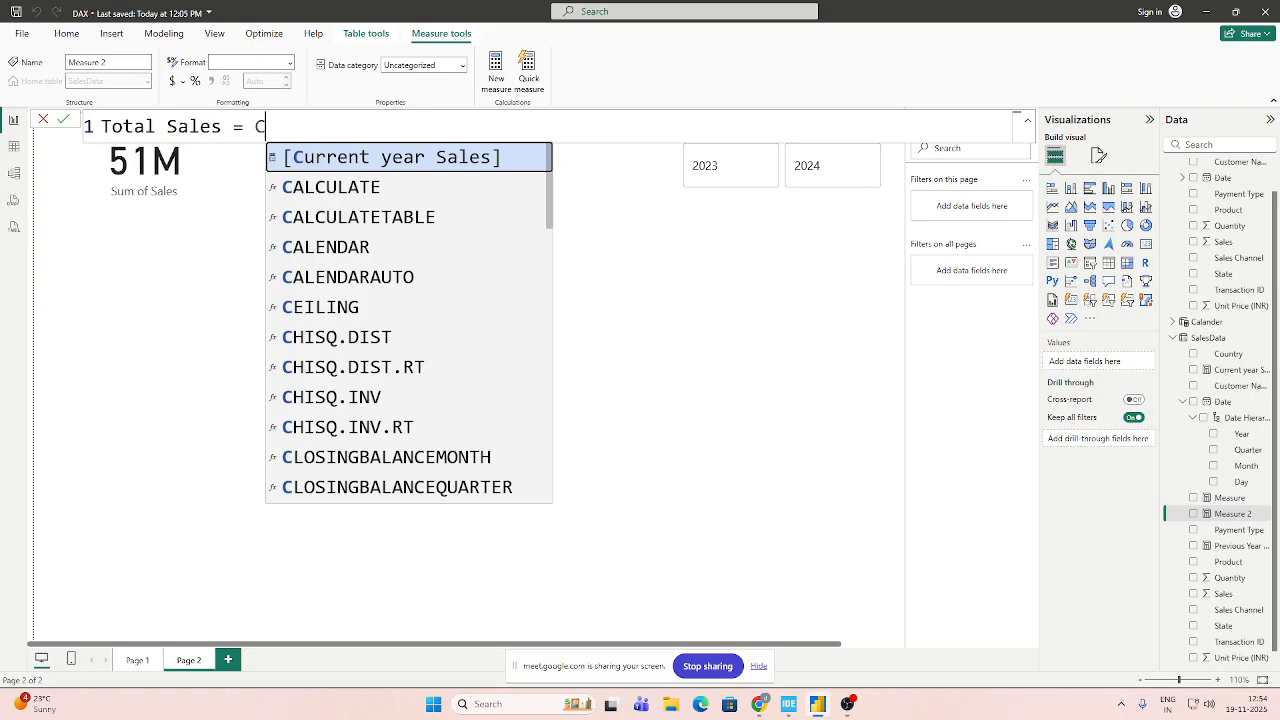
pyautogui.write('UL')
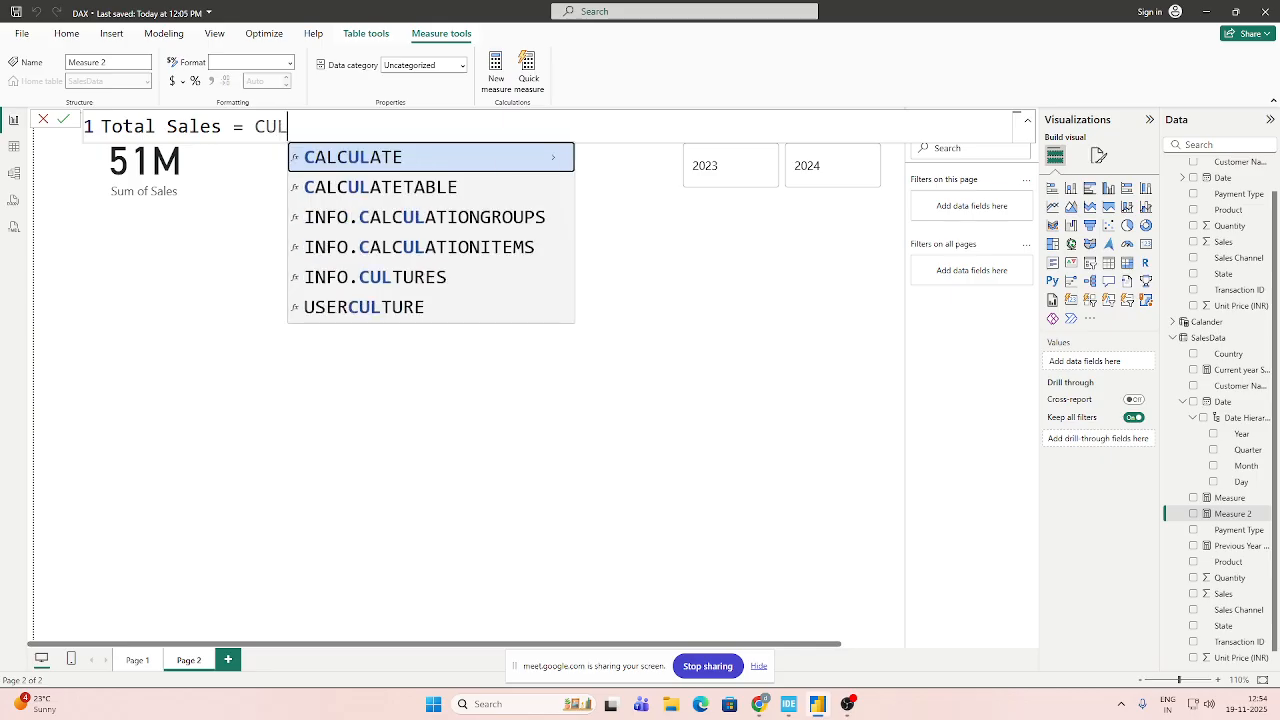
pyautogui.press('Tab')
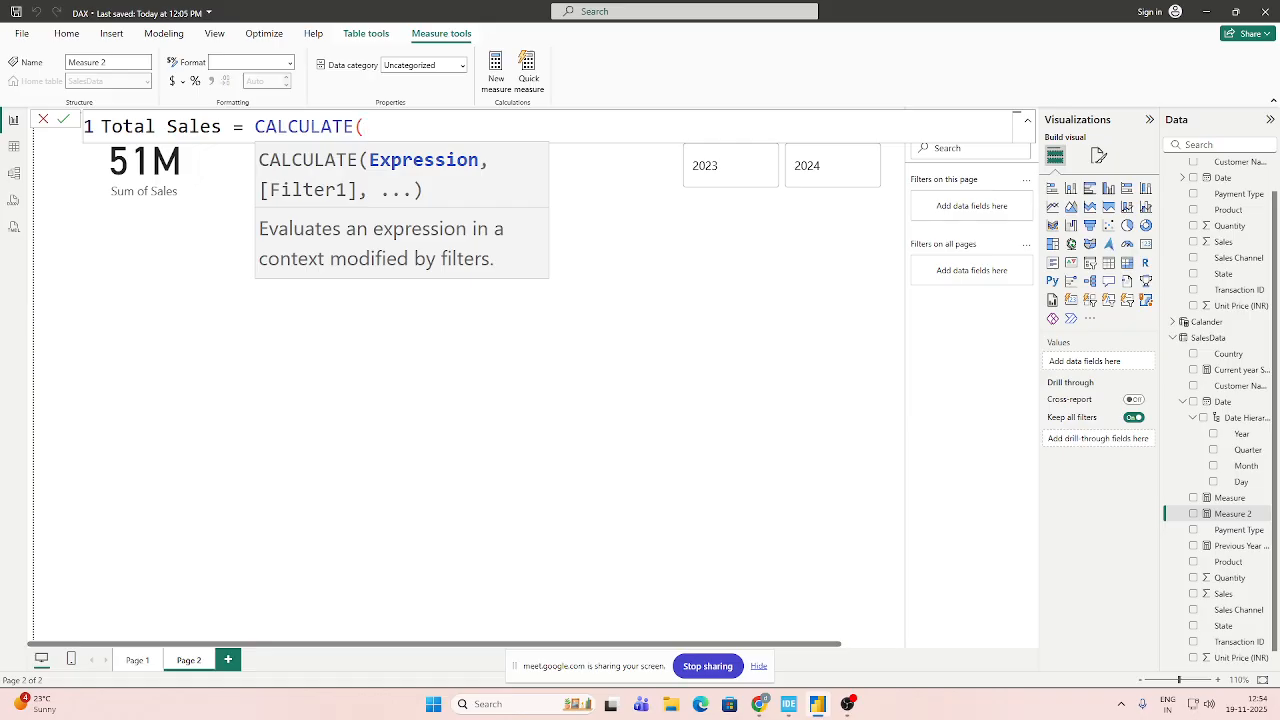
pyautogui.write('SUM')
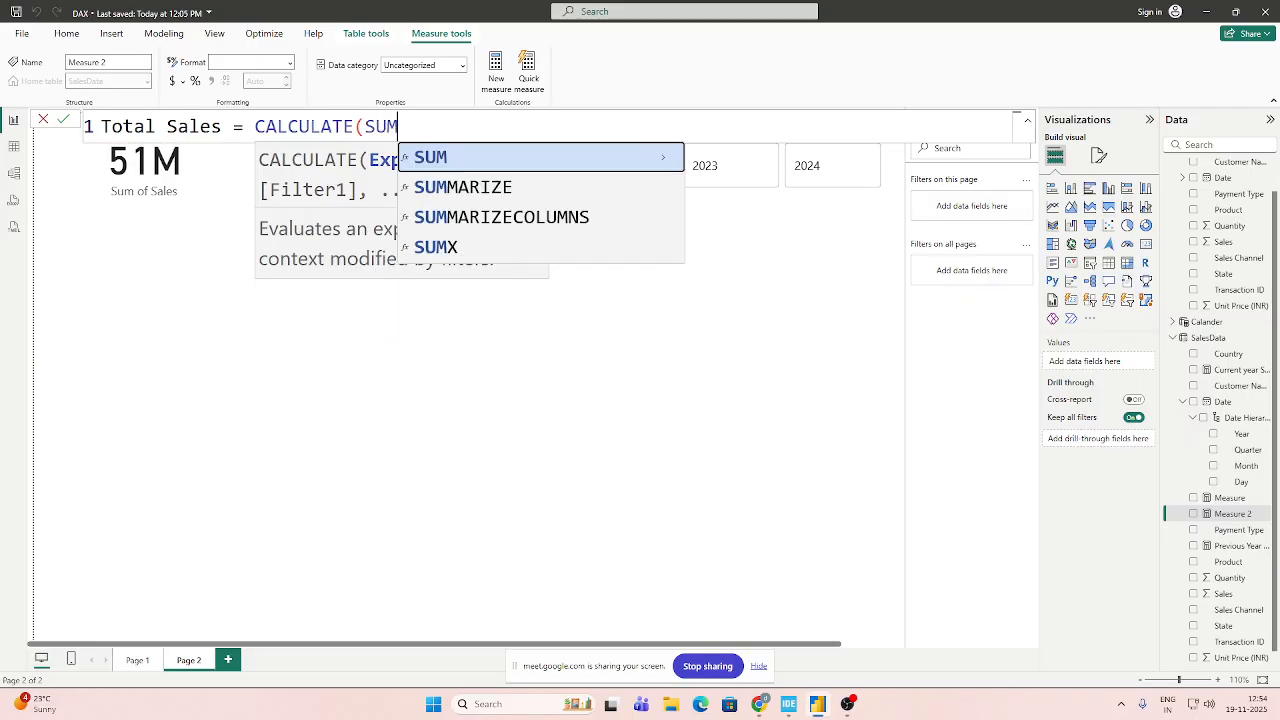
pyautogui.write('(')
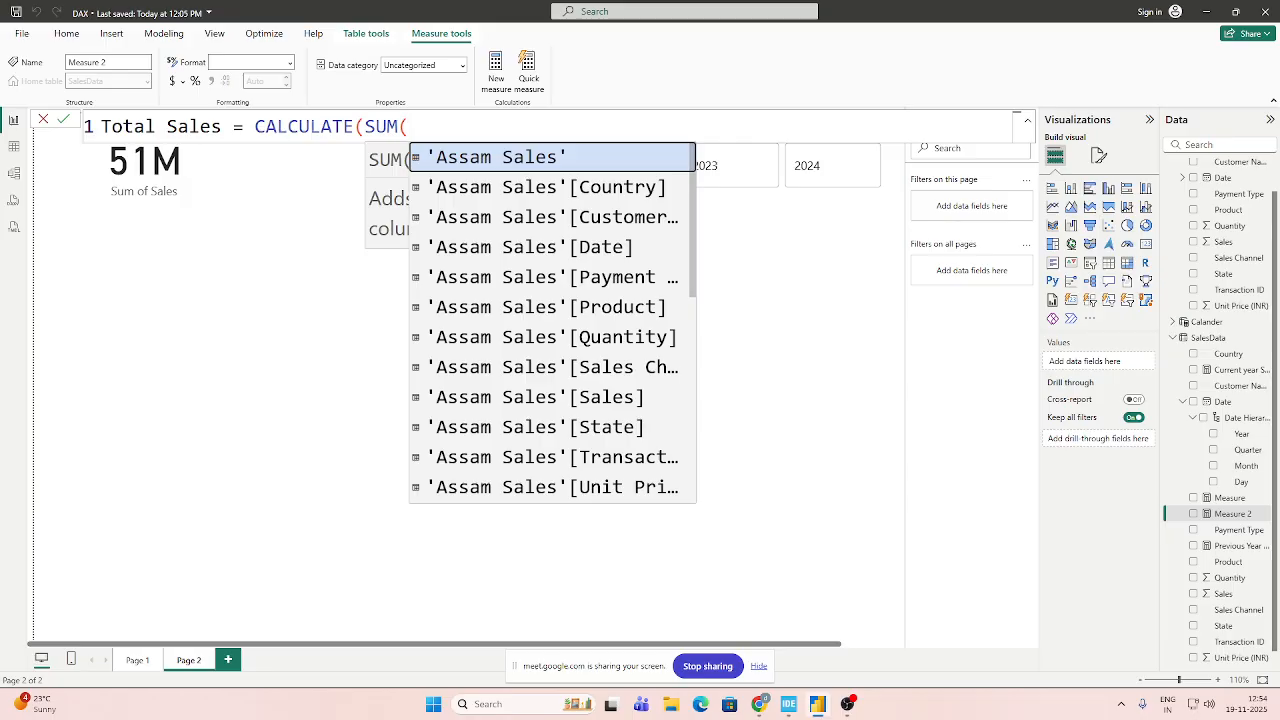
pyautogui.write('sa')
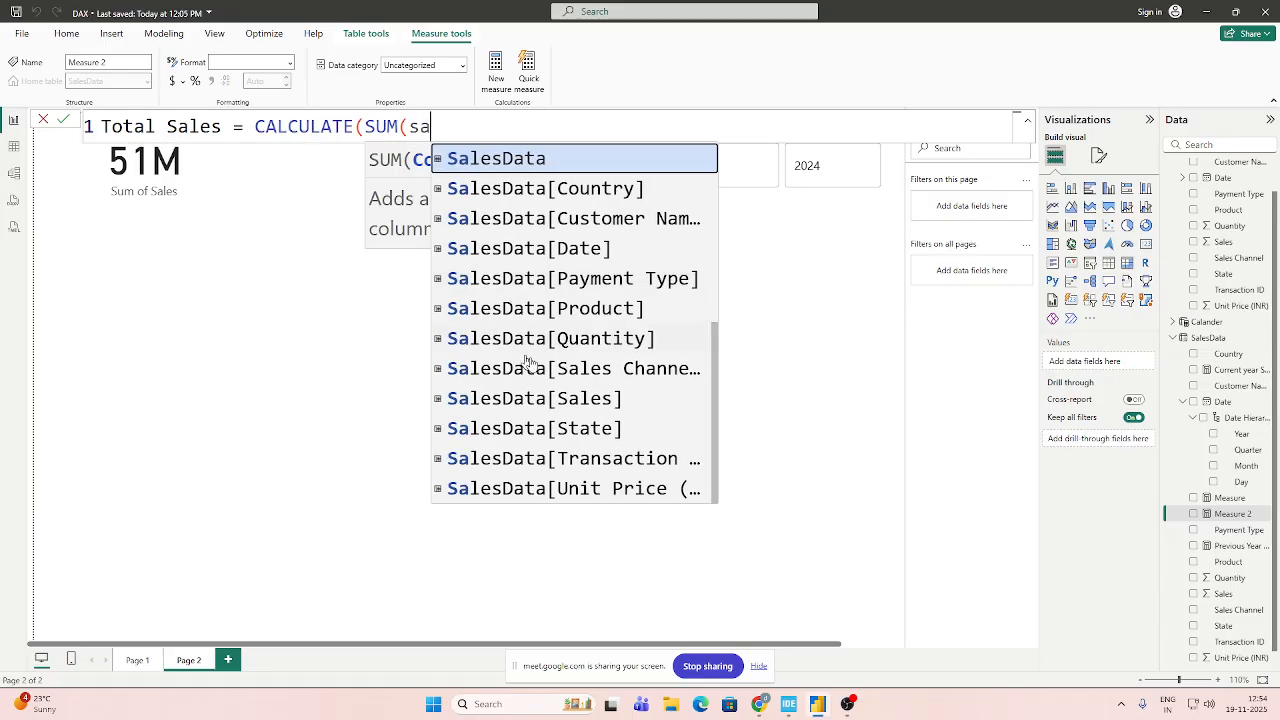
pyautogui.click(550, 400)
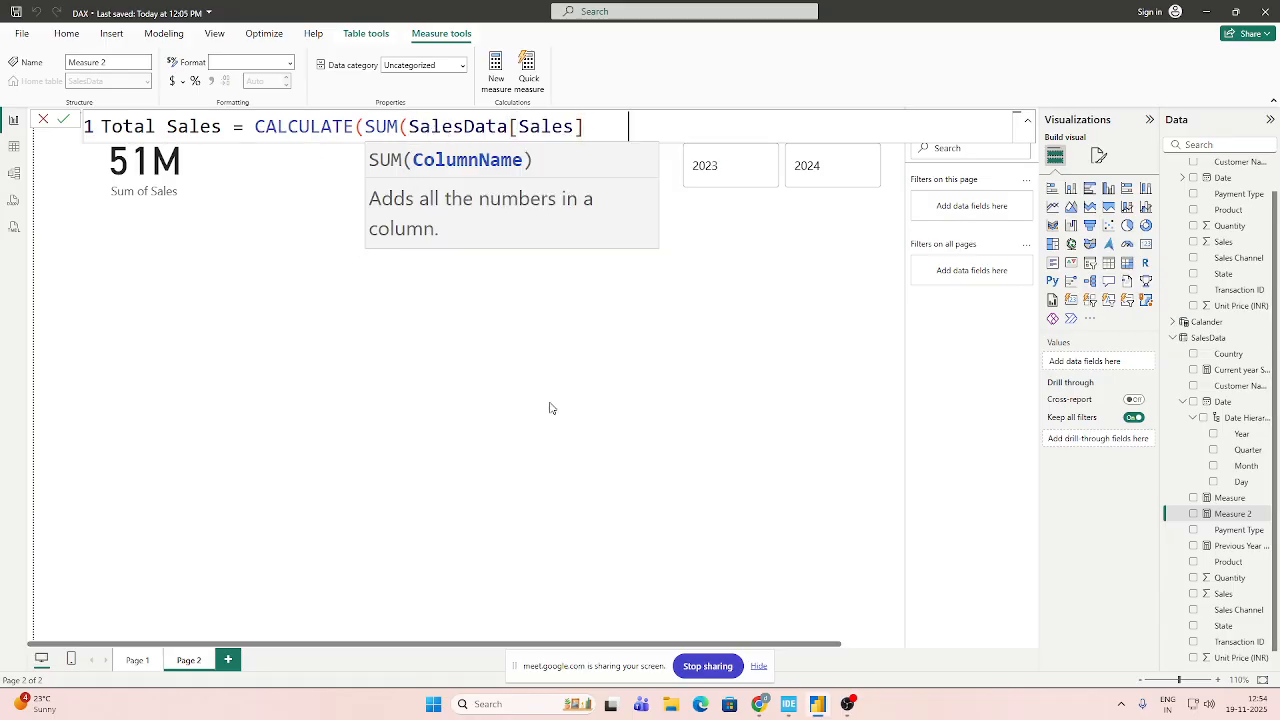
pyautogui.press('BackSpace')
pyautogui.write(')')
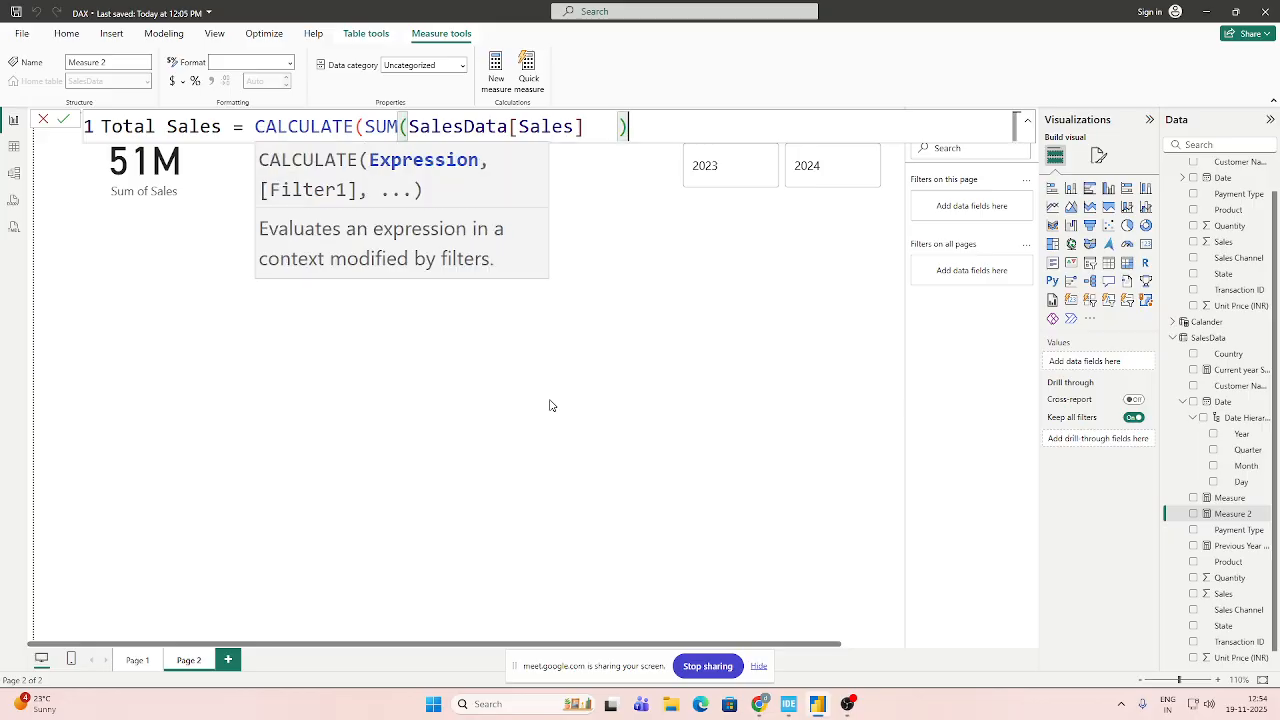
pyautogui.press('BackSpace')
pyautogui.press('BackSpace')
pyautogui.press('BackSpace')
pyautogui.press('BackSpace')
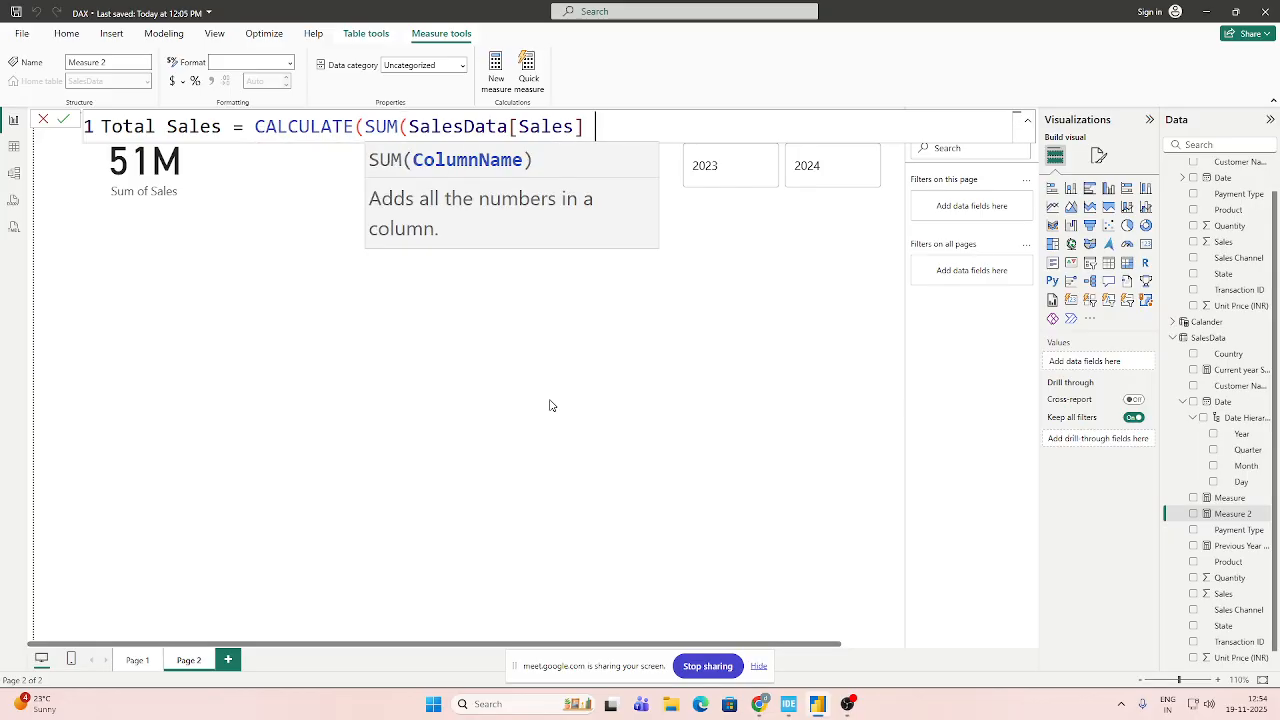
pyautogui.write(')')
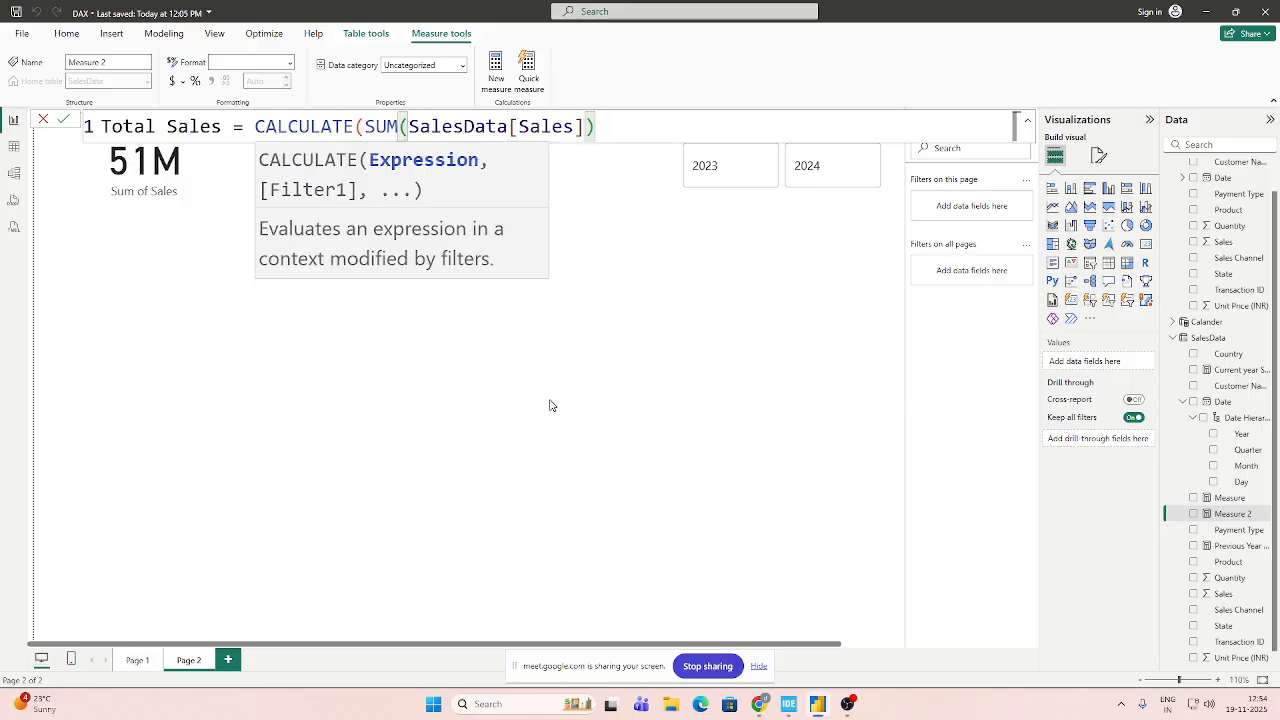
pyautogui.write(',')
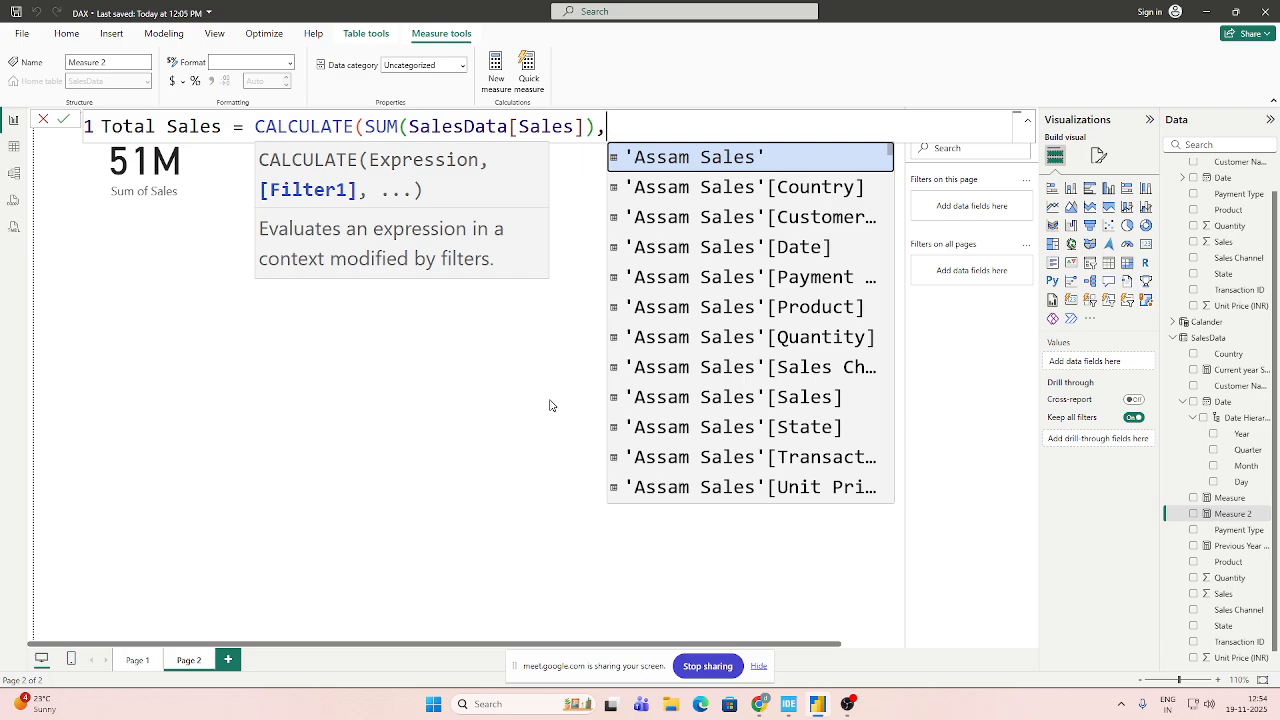
pyautogui.write('Al')
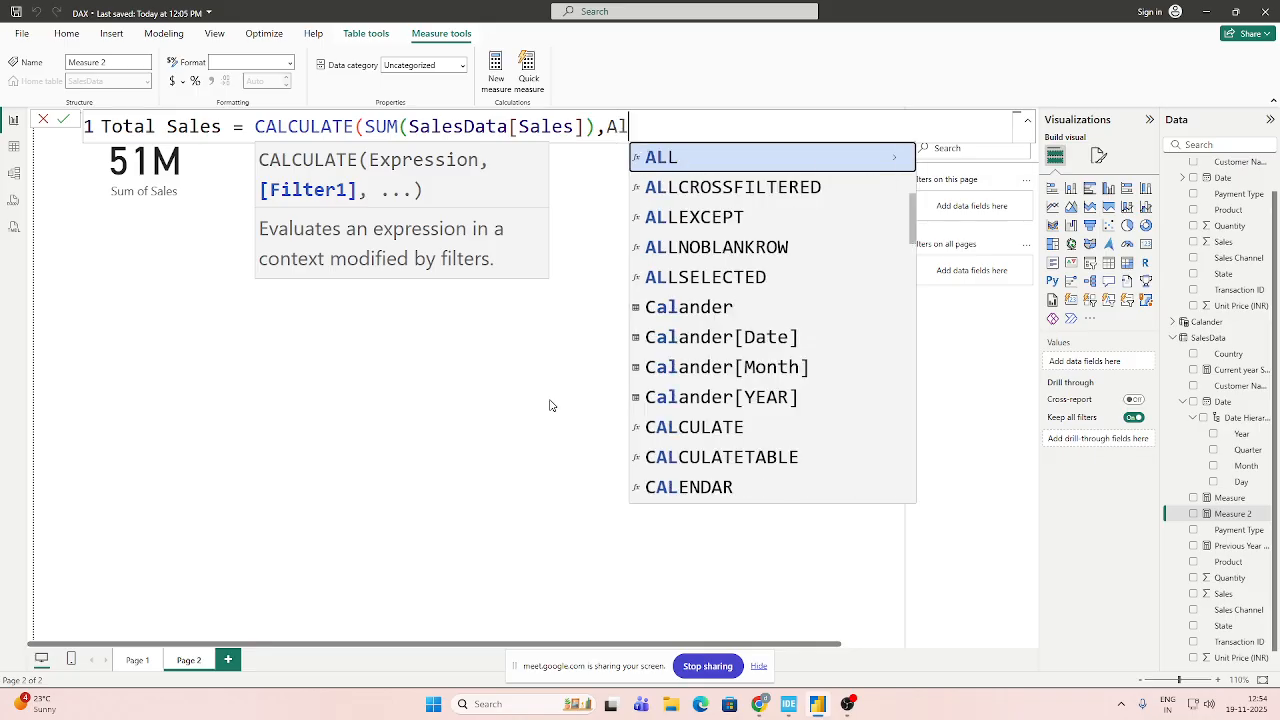
# Add ALL() as the filter argument of CALCULATE, close the formula and commit the Total Sales measure.
pyautogui.press('Tab')
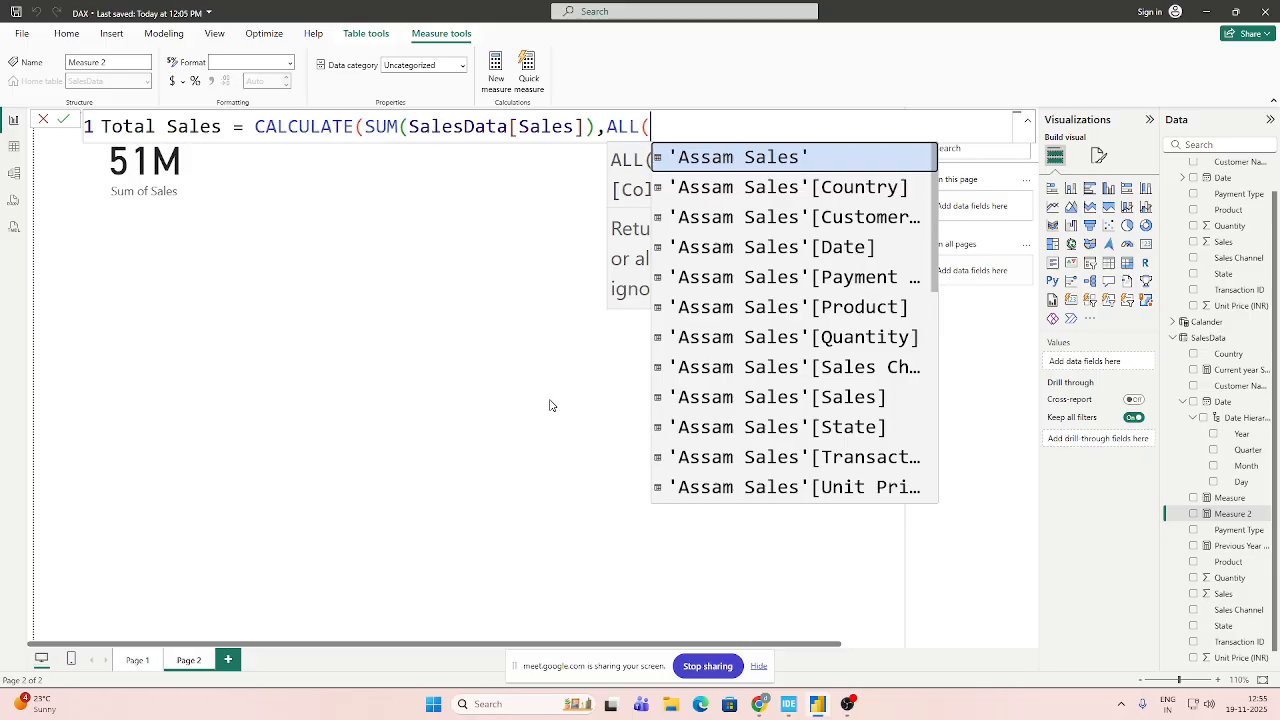
pyautogui.write(')')
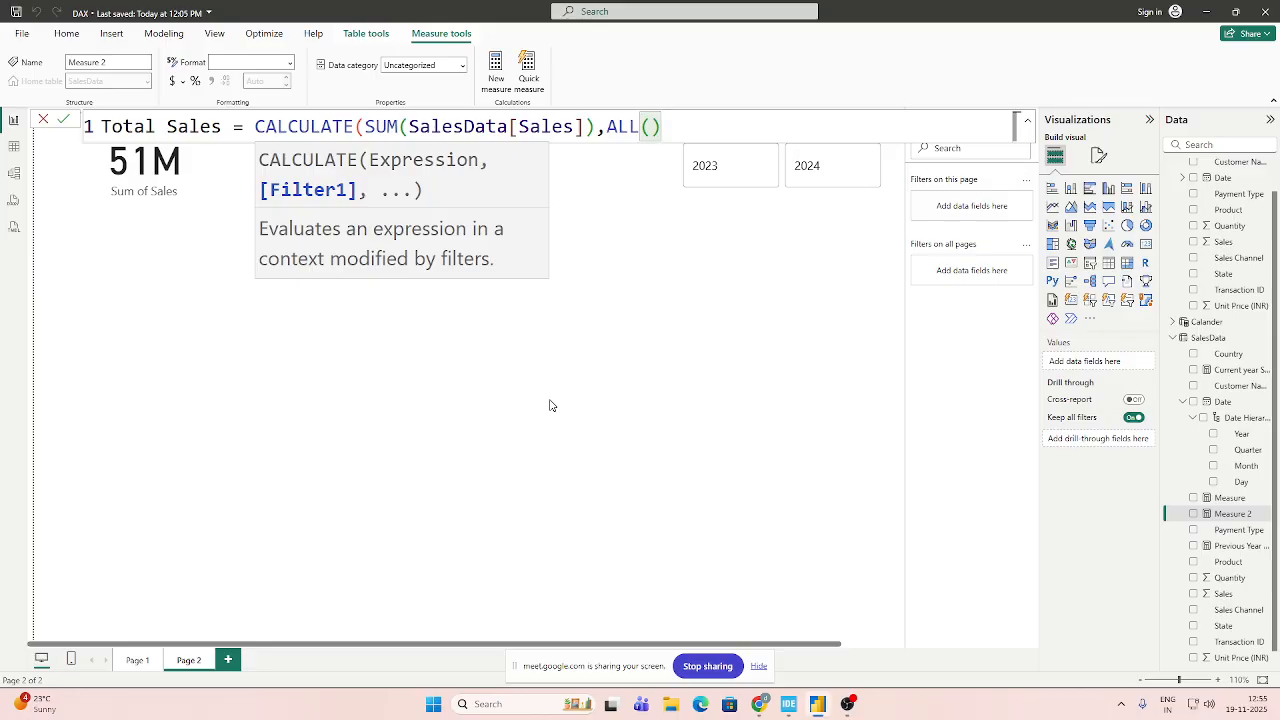
pyautogui.write(')')
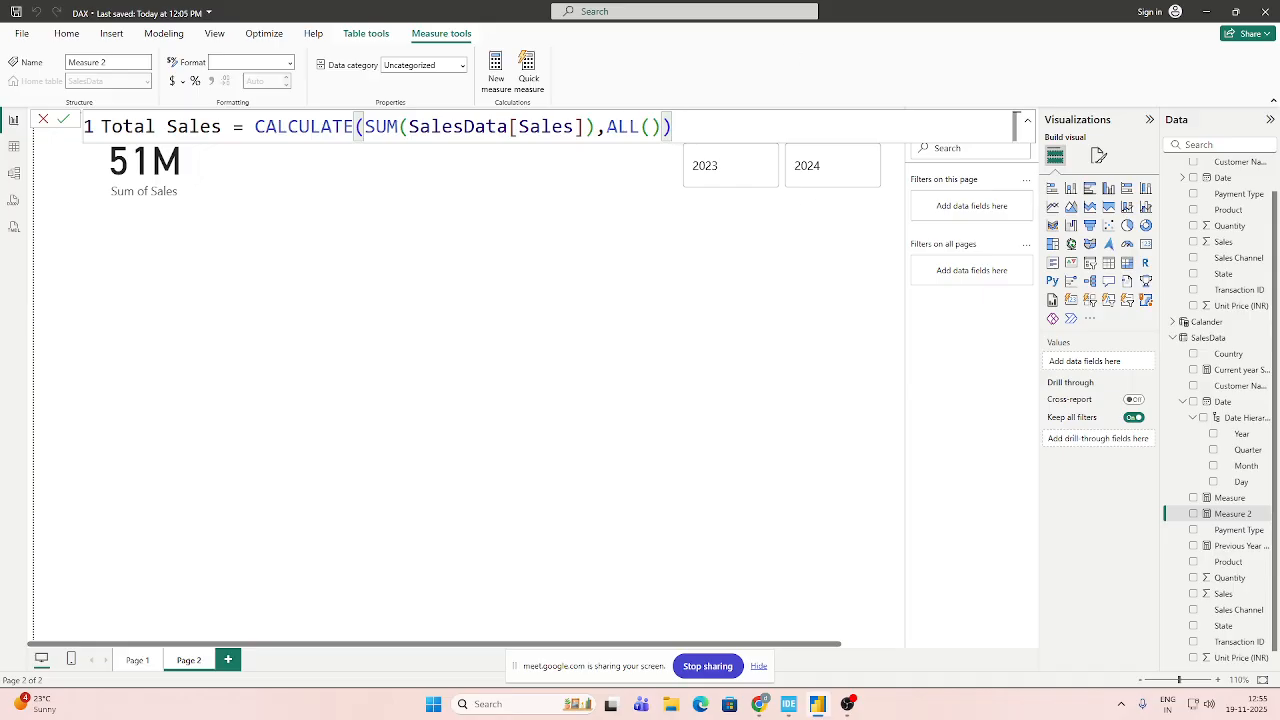
pyautogui.moveTo(607, 126); pyautogui.dragTo(672, 126)
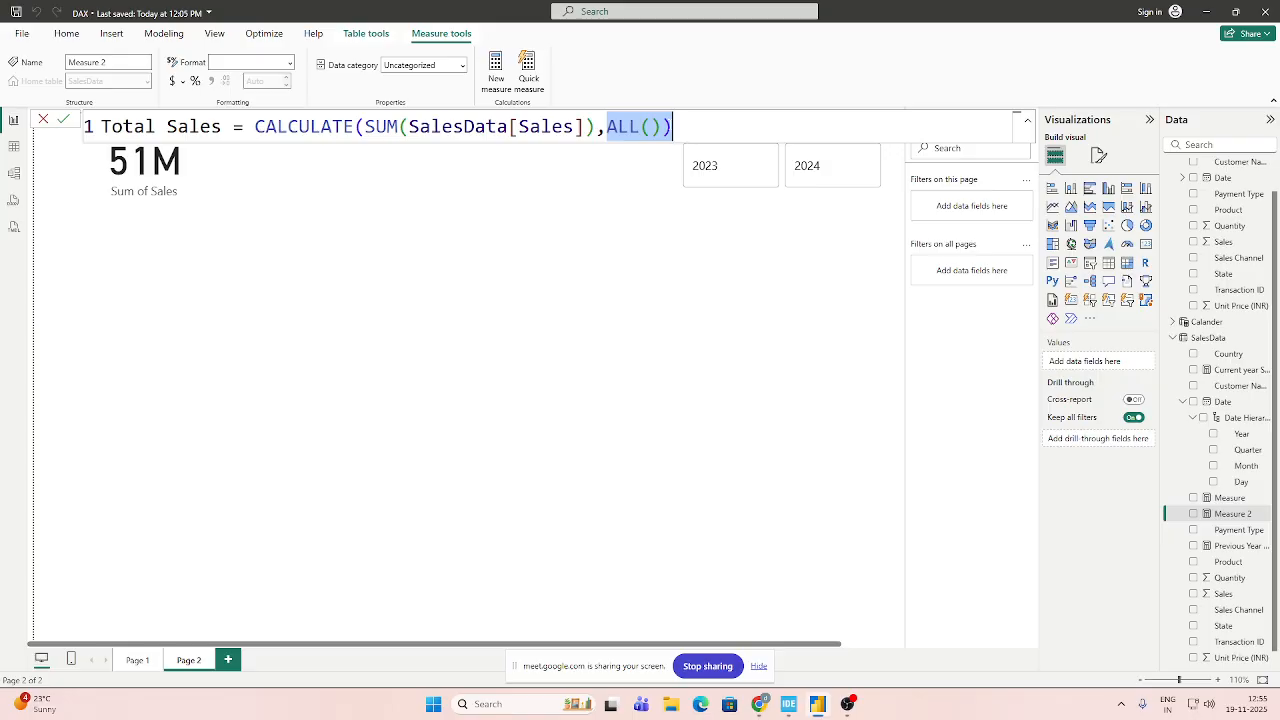
pyautogui.click(64, 120)
pyautogui.click(320, 223)
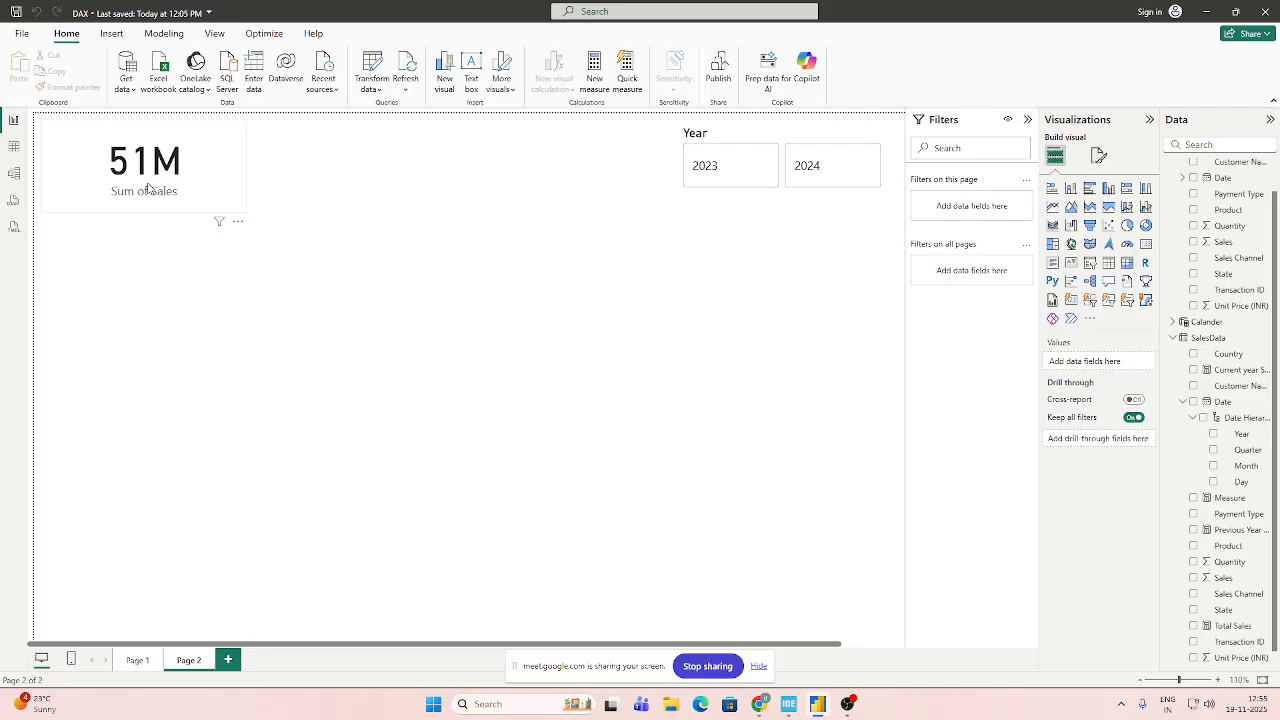
# Replace Sum of Sales on the card with the Total Sales measure.
pyautogui.click(216, 198)
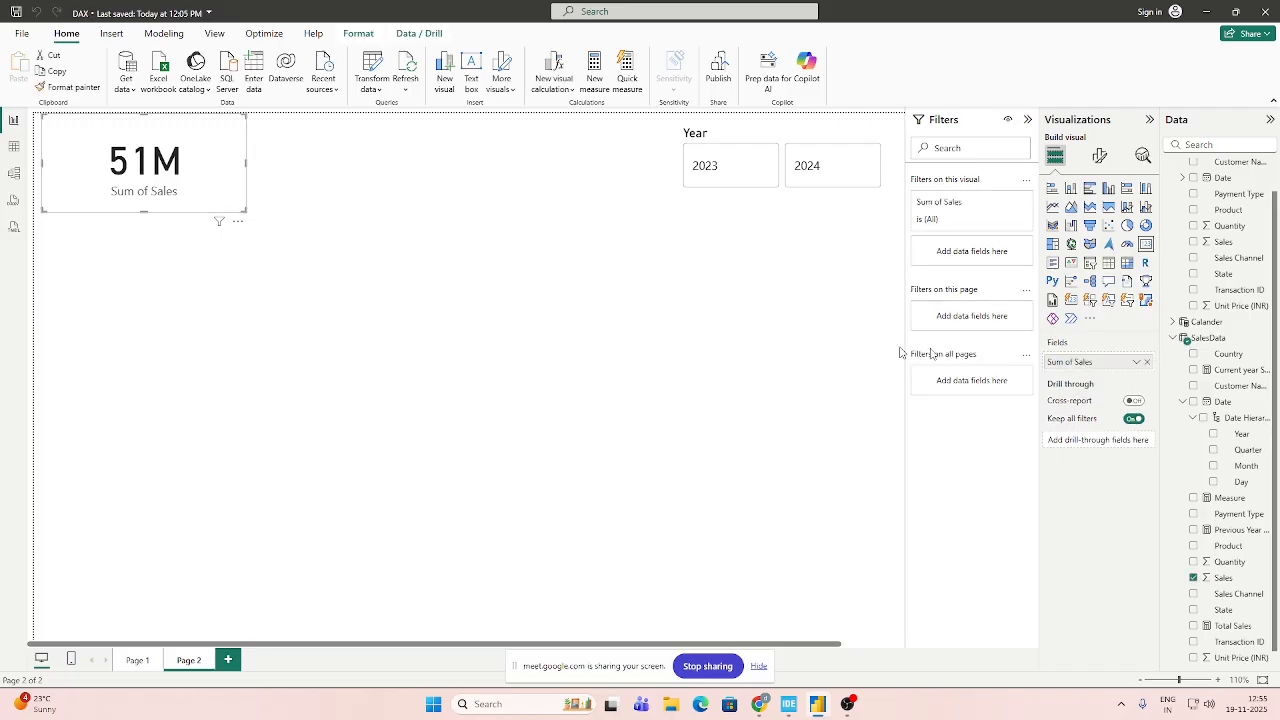
pyautogui.click(1147, 362)
pyautogui.moveTo(1232, 625); pyautogui.dragTo(1090, 368)
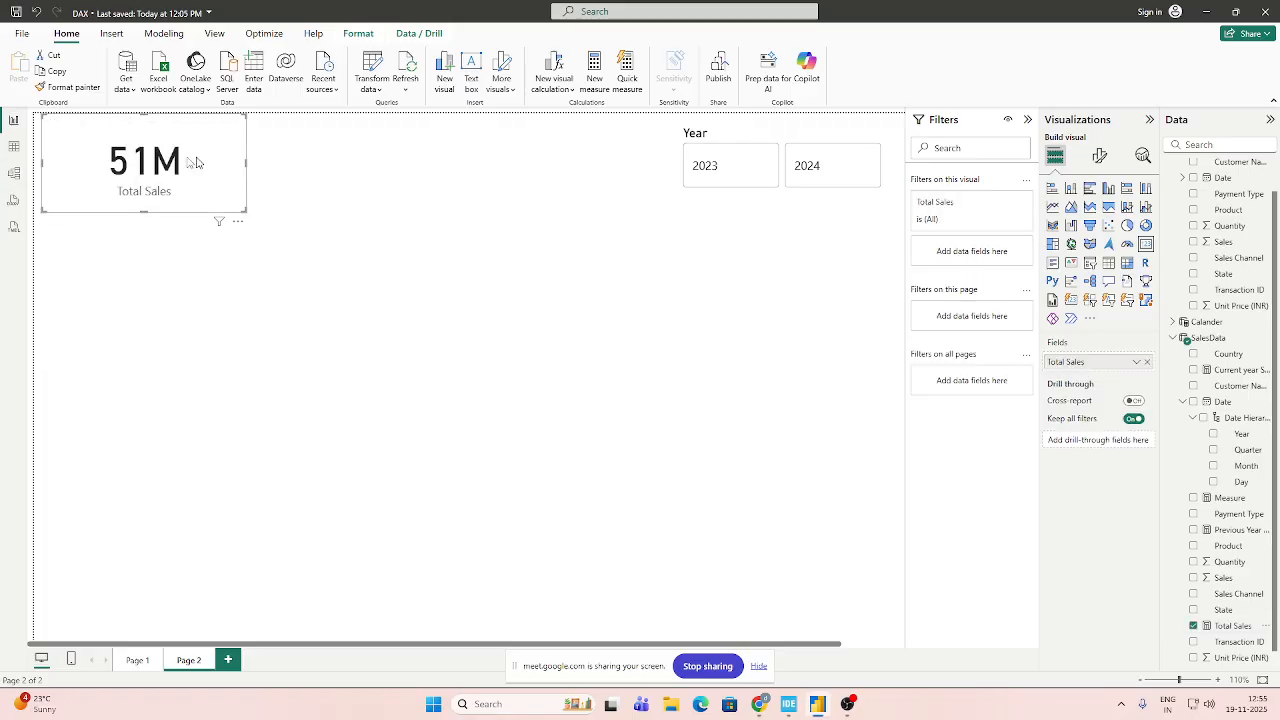
# Switch the Year slicer repeatedly between 2023 and 2024 to test the Total Sales card, then clear the year selection.
pyautogui.click(327, 319)
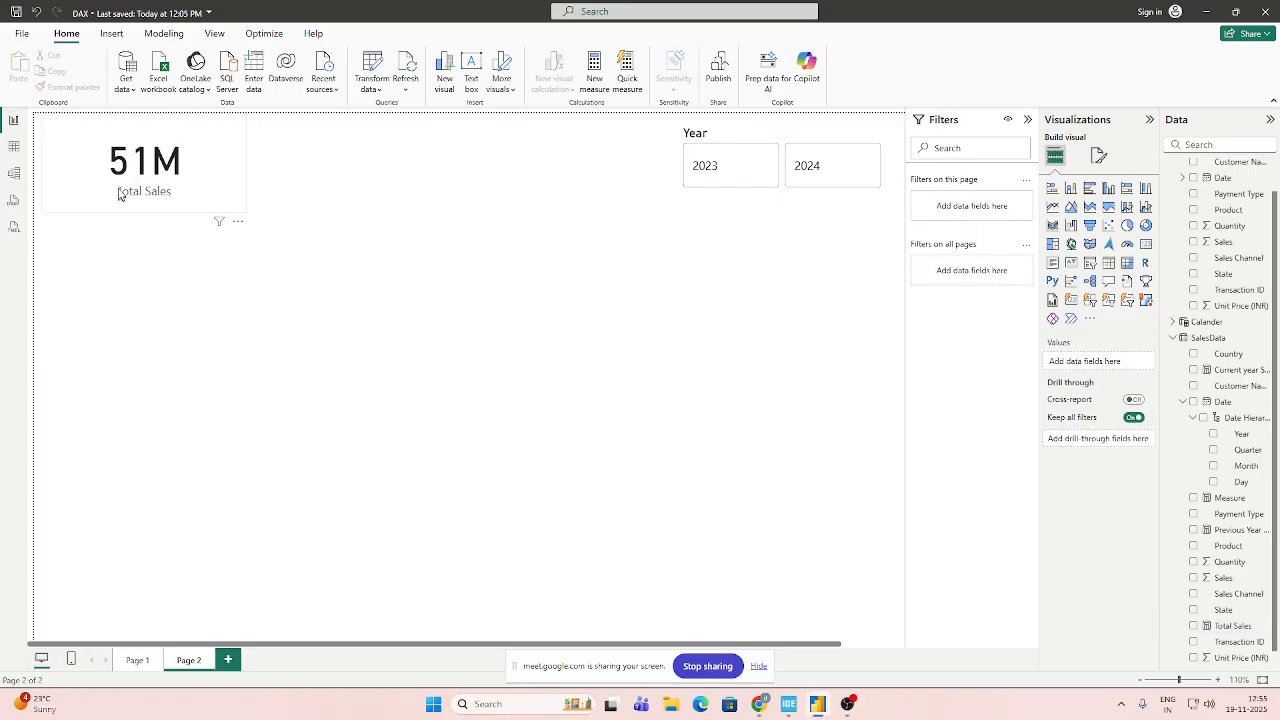
pyautogui.click(236, 206)
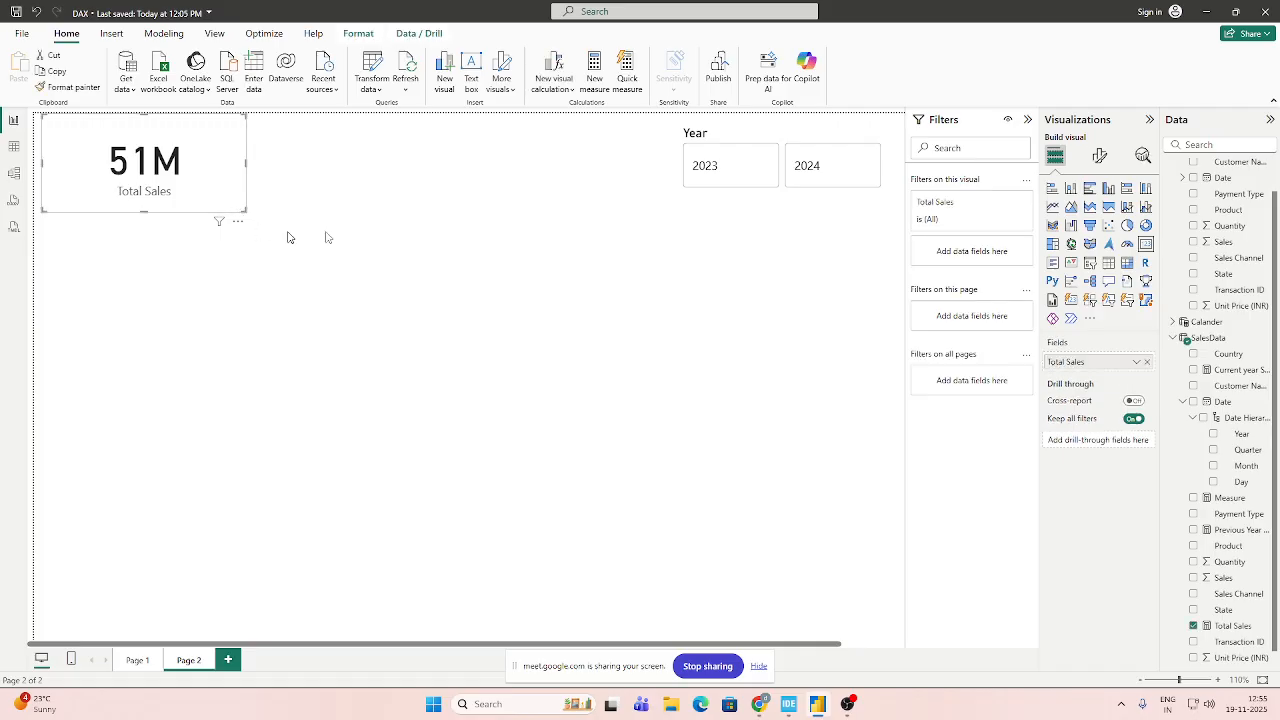
pyautogui.click(708, 170)
pyautogui.click(808, 177)
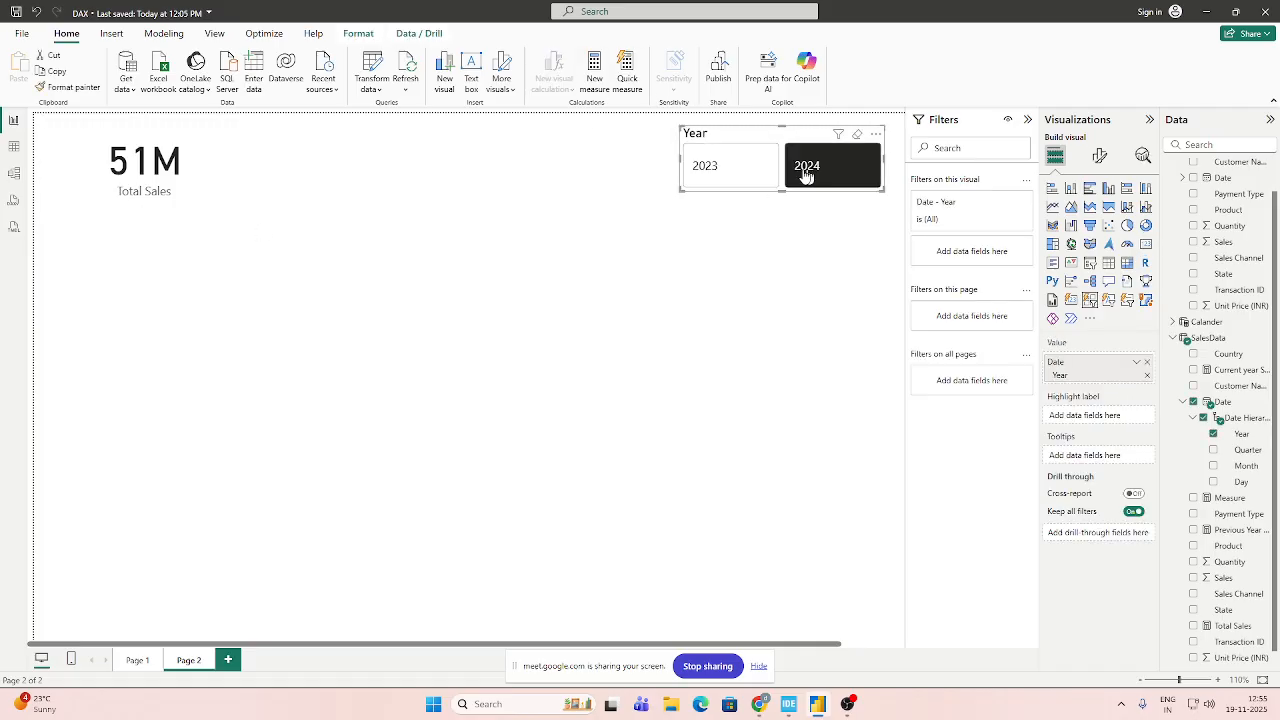
pyautogui.click(752, 176)
pyautogui.click(838, 175)
pyautogui.click(755, 175)
pyautogui.click(815, 176)
pyautogui.click(740, 177)
pyautogui.click(812, 176)
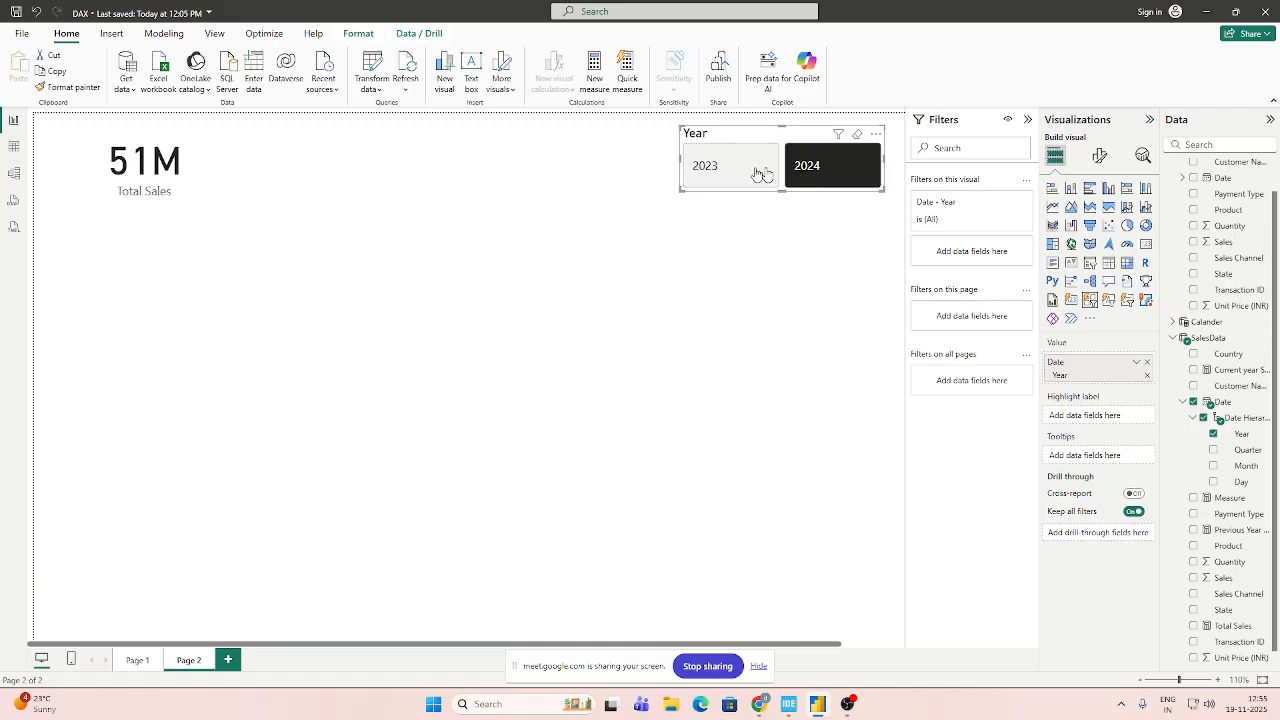
pyautogui.click(757, 174)
pyautogui.click(828, 176)
pyautogui.click(828, 176)
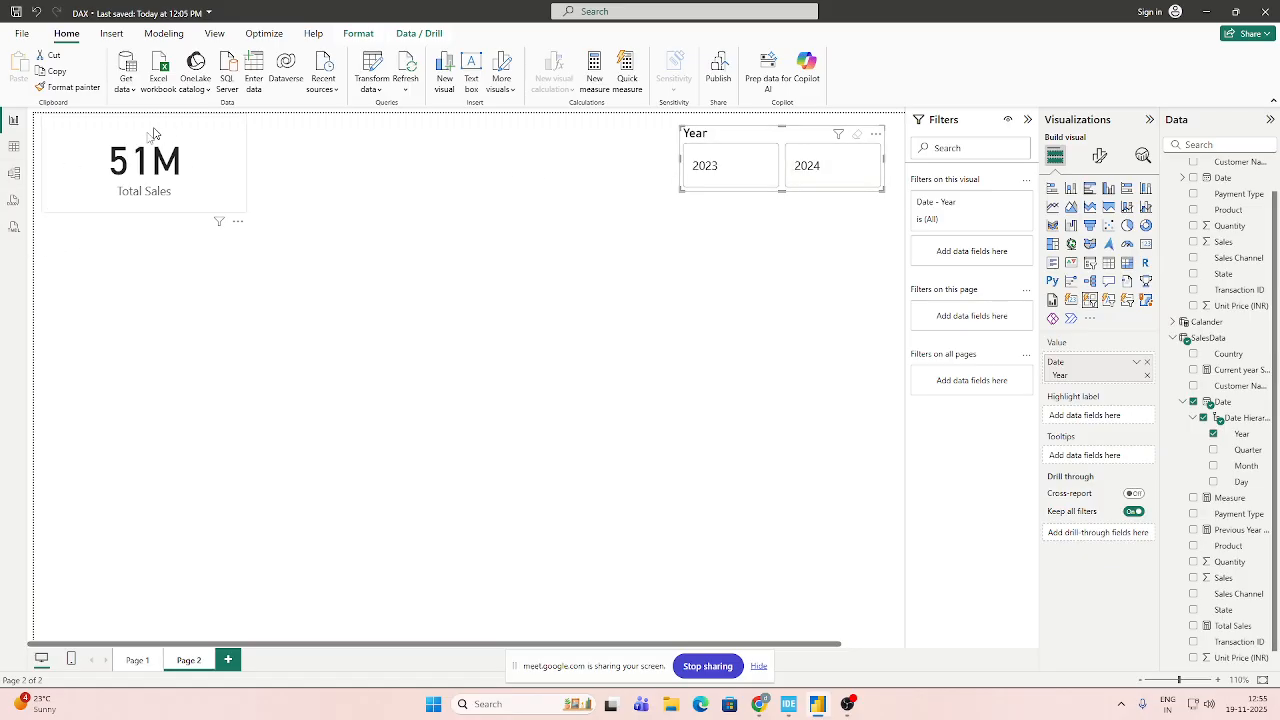
# Select the Total Sales card and open the formula of the Total Sales measure in the SalesData table.
pyautogui.click(213, 174)
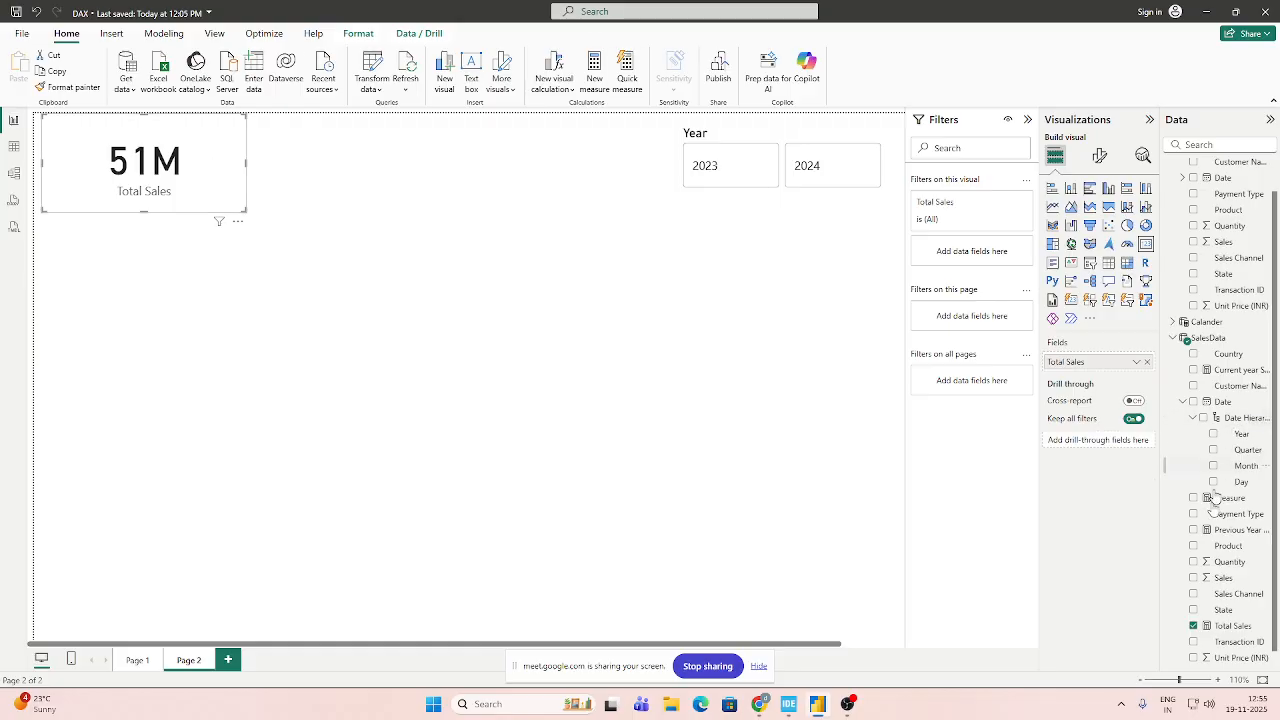
pyautogui.click(1232, 626)
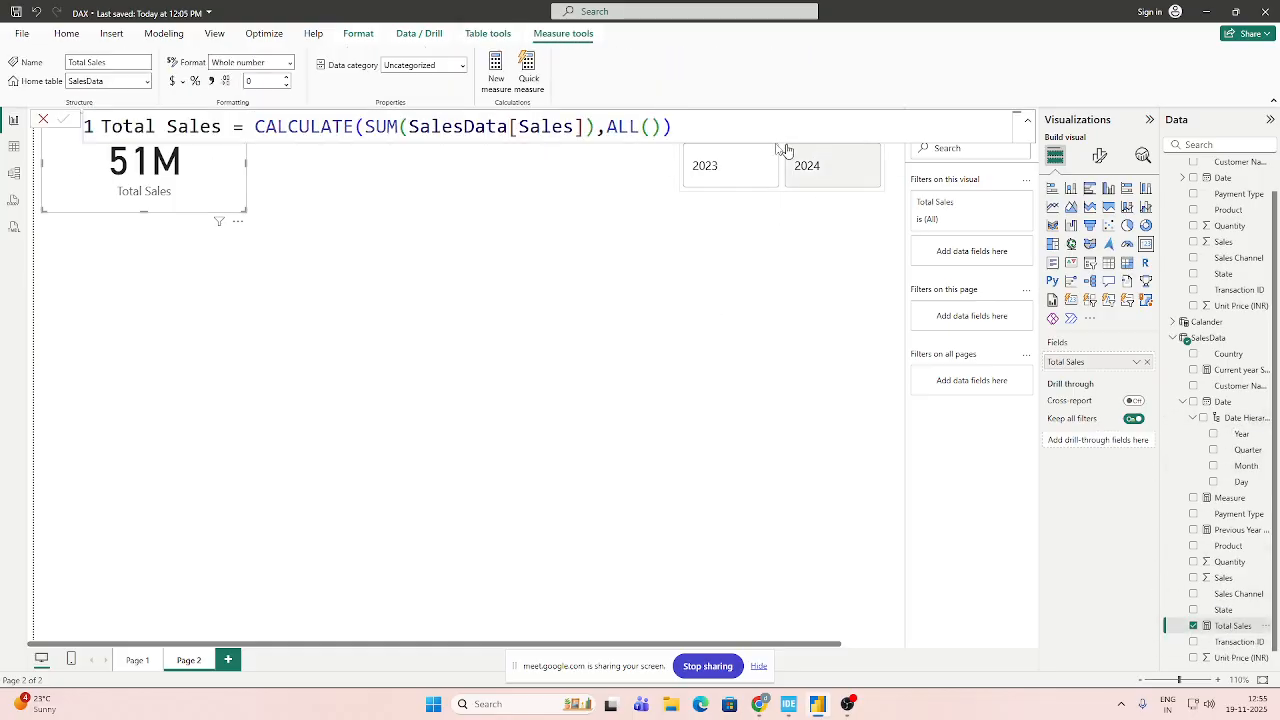
pyautogui.click(1016, 125)
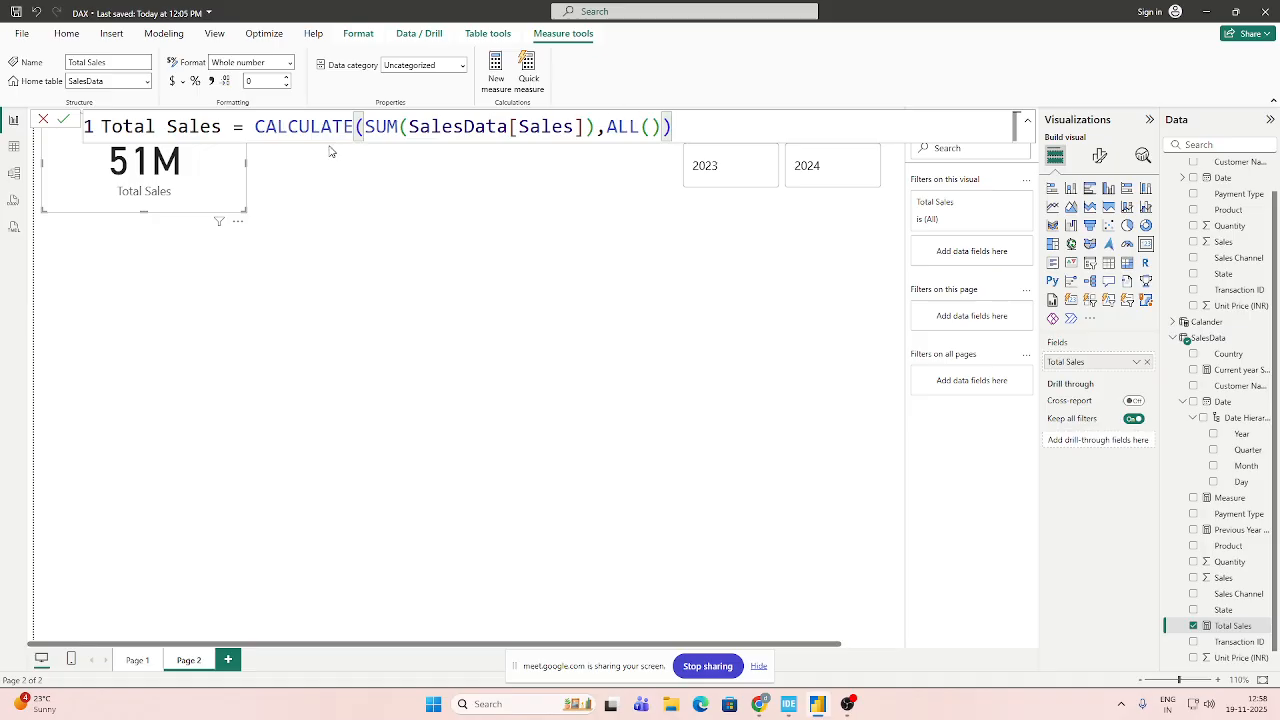
# Examine the parts of the Total Sales formula: the measure name, the SUM expression and the ALL() argument inside CALCULATE.
pyautogui.press('Return')
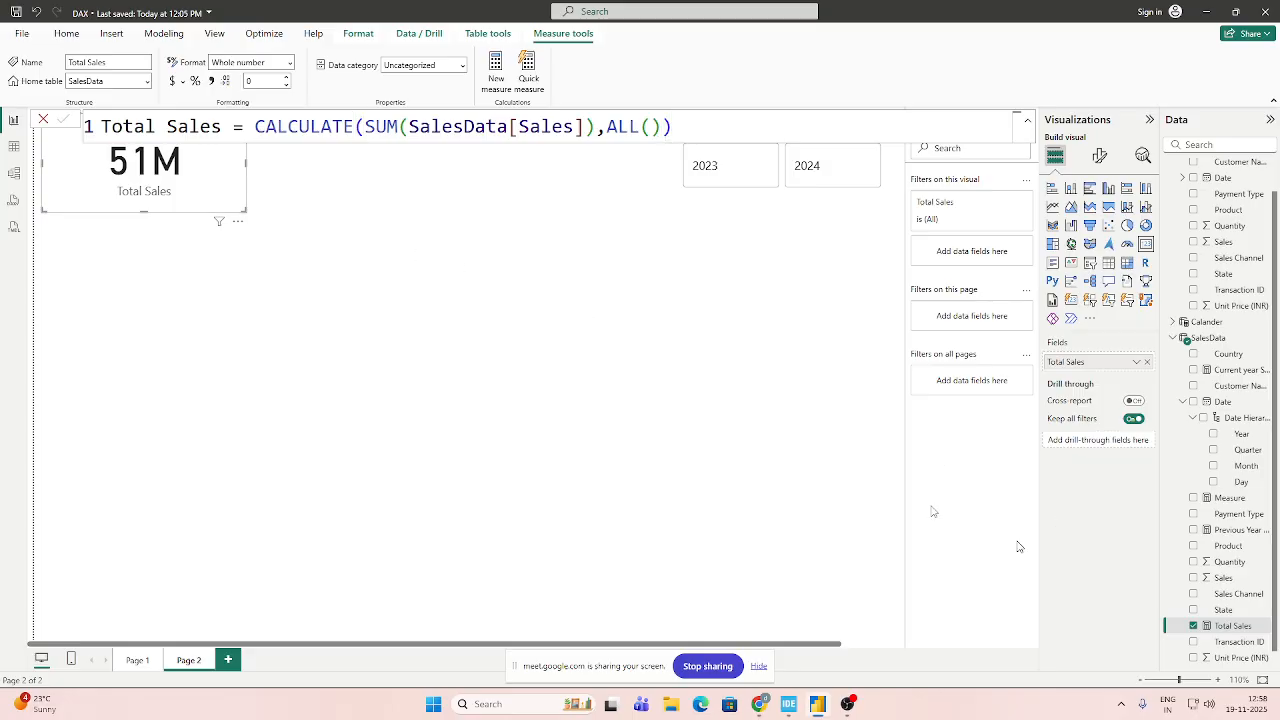
pyautogui.click(101, 126)
pyautogui.moveTo(101, 126); pyautogui.dragTo(200, 189)
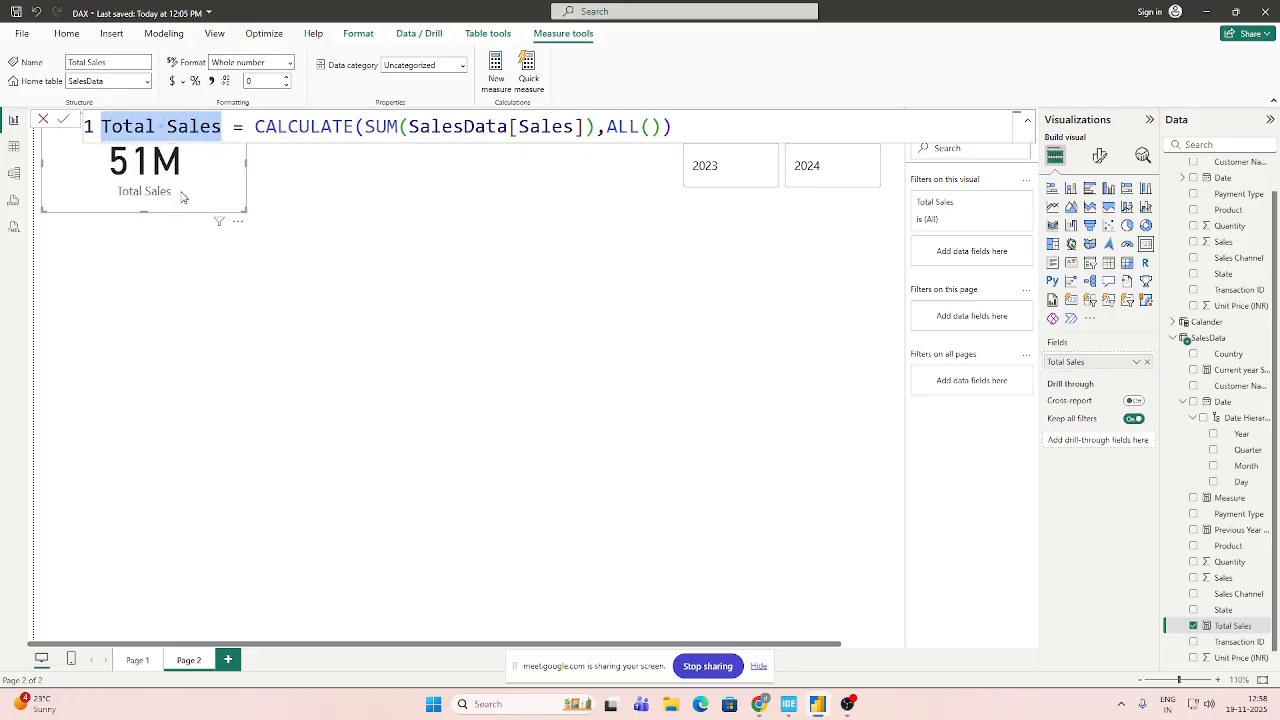
pyautogui.press('Right')
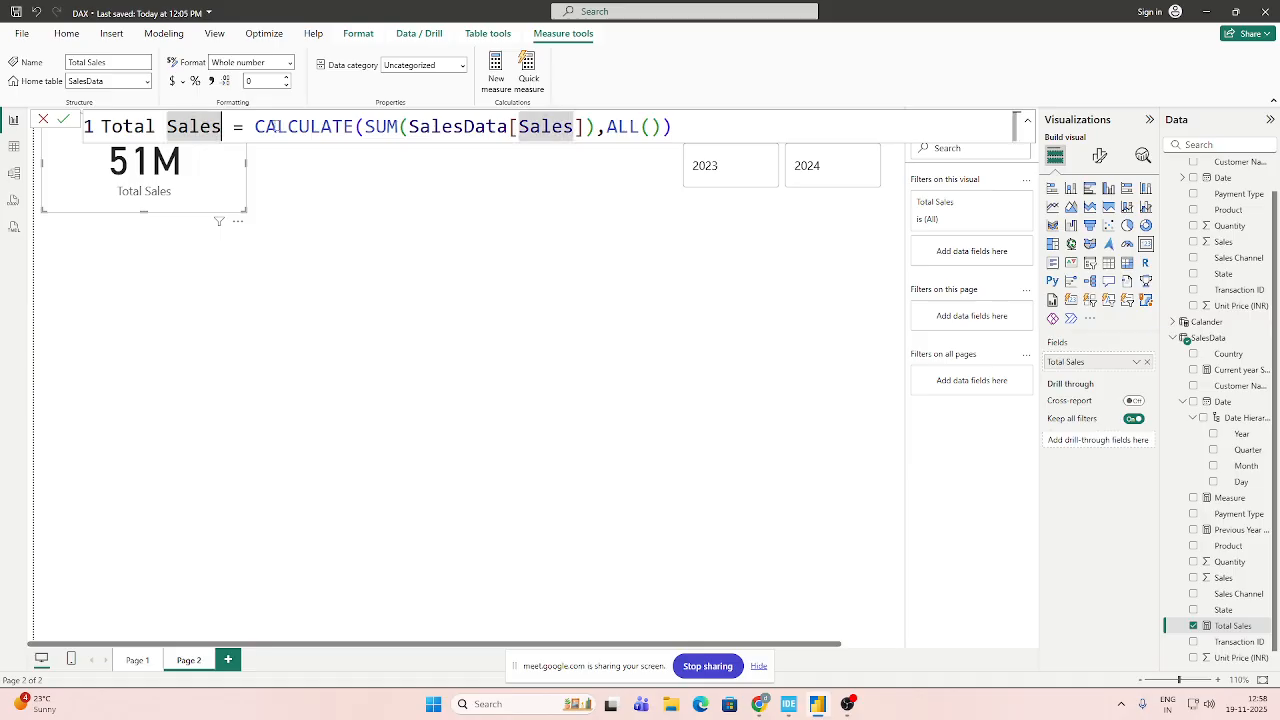
pyautogui.click(366, 126)
pyautogui.moveTo(366, 126); pyautogui.dragTo(652, 126)
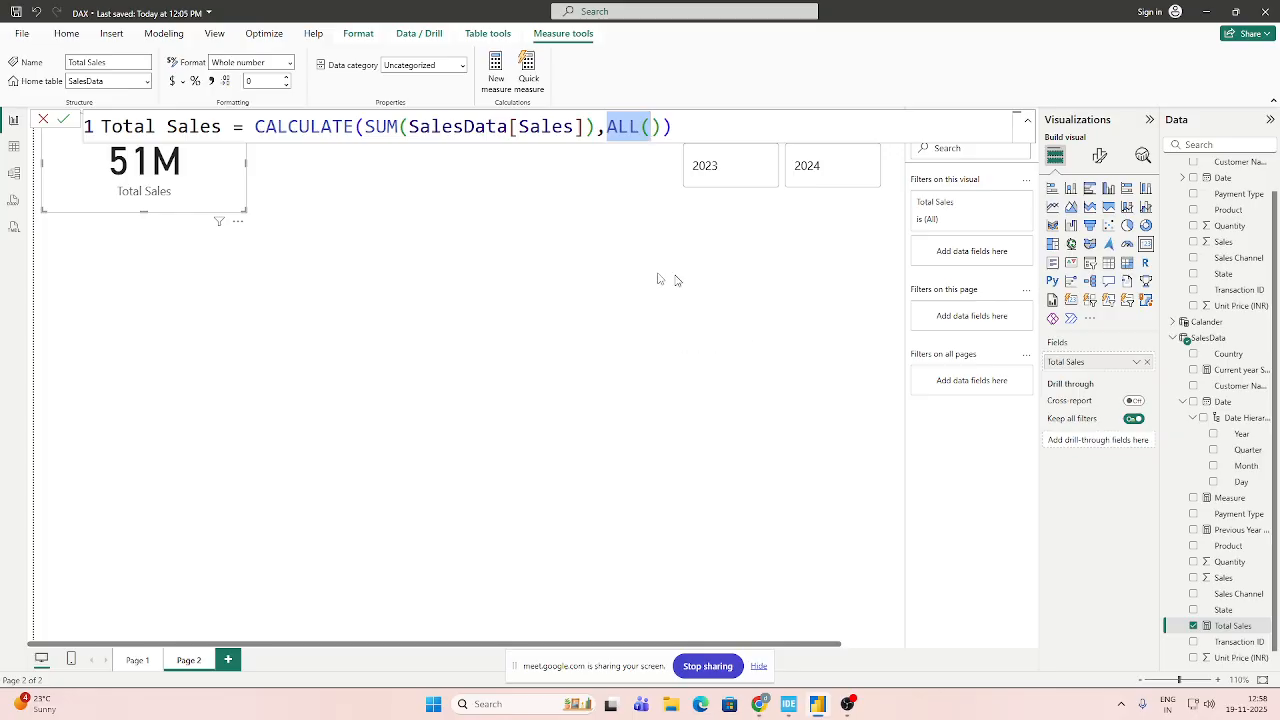
pyautogui.click(621, 277)
# Alternate the Year slicer between 2023 and 2024 to check the Total Sales card, and clear the year selection.
pyautogui.click(747, 185)
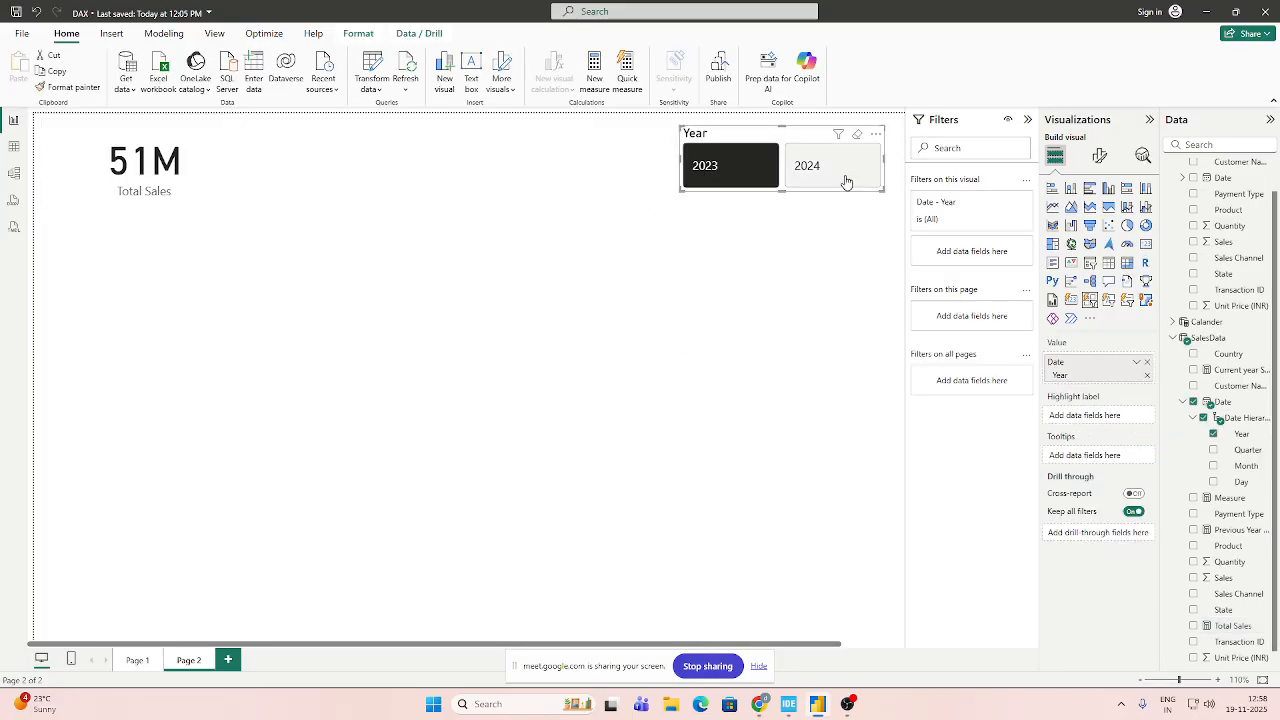
pyautogui.click(845, 180)
pyautogui.click(758, 181)
pyautogui.click(825, 179)
pyautogui.click(815, 178)
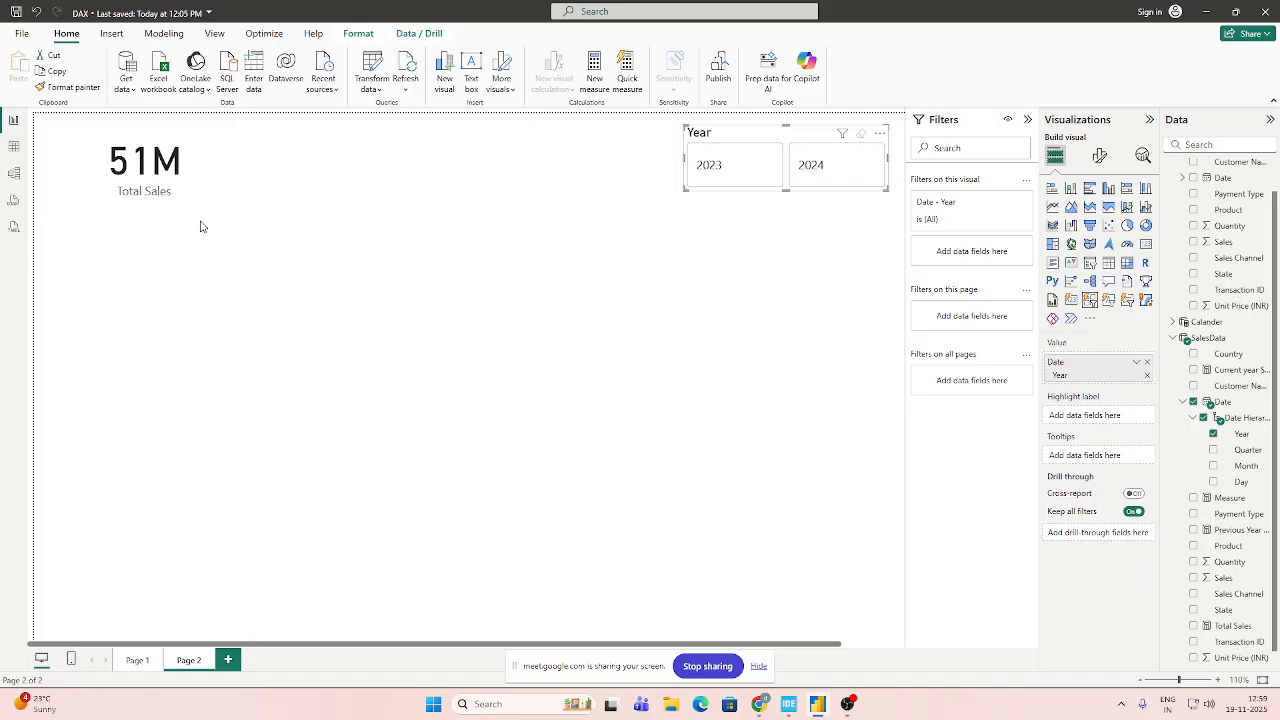
# Fill the empty ALL function in the Total Sales measure with the 'Assam Sales'[Payment Type] column, close the formula and commit it.
pyautogui.click(177, 175)
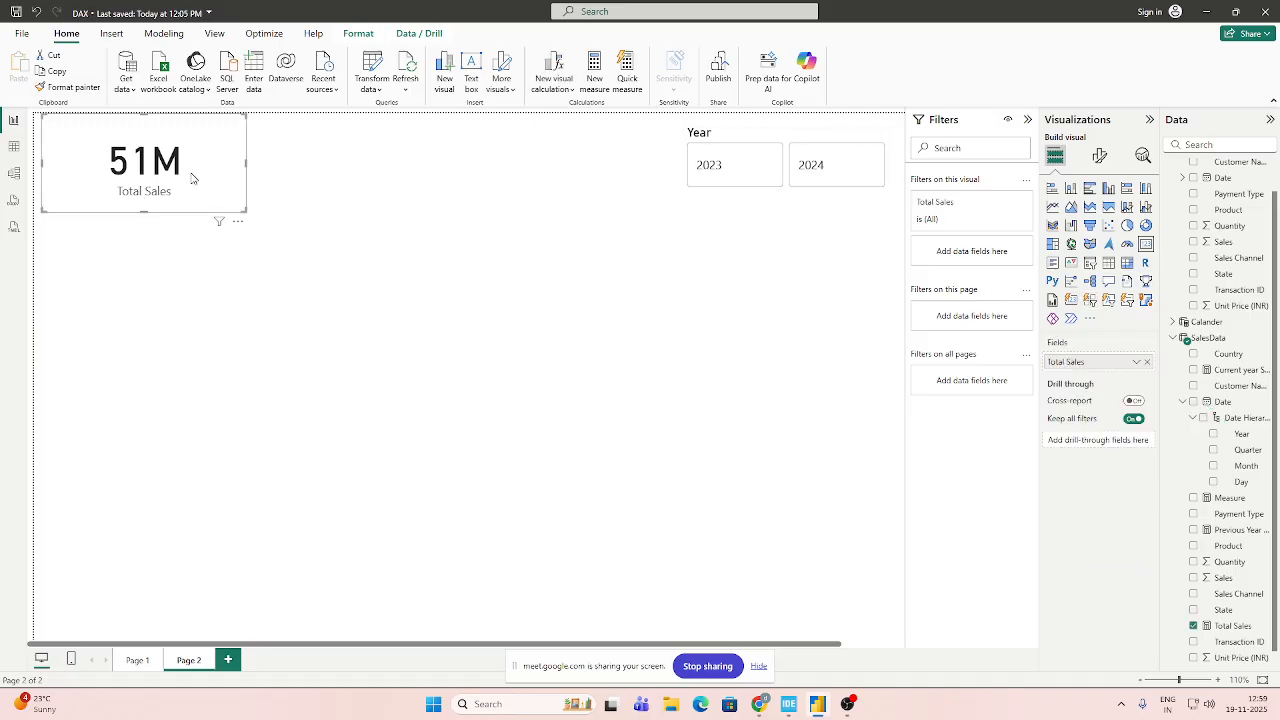
pyautogui.click(1230, 626)
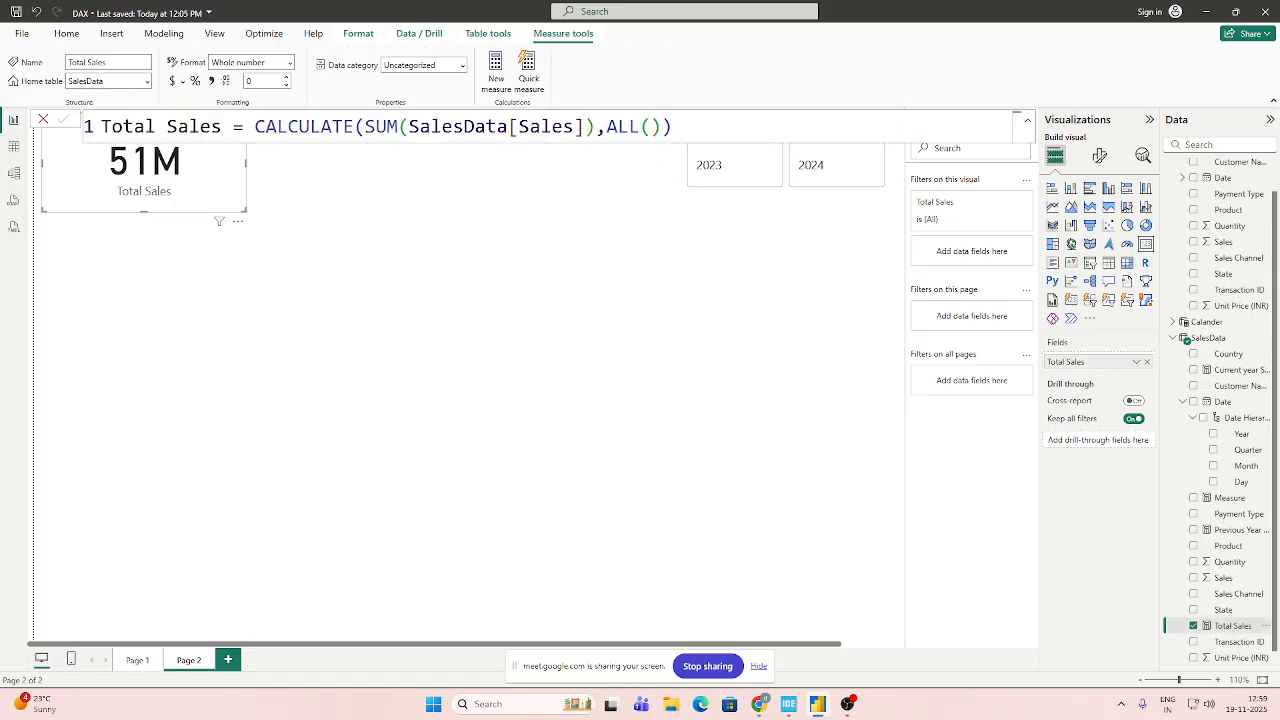
pyautogui.click(651, 127)
pyautogui.press('BackSpace')
pyautogui.write('(')
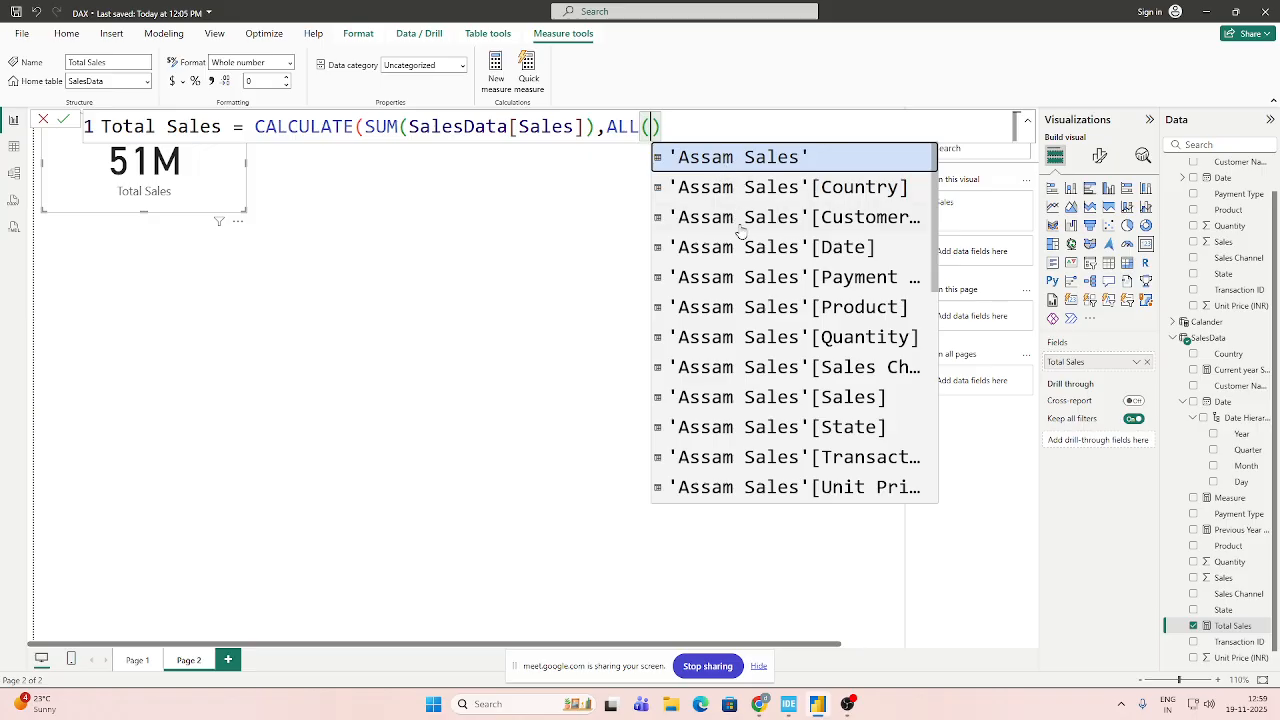
pyautogui.click(782, 284)
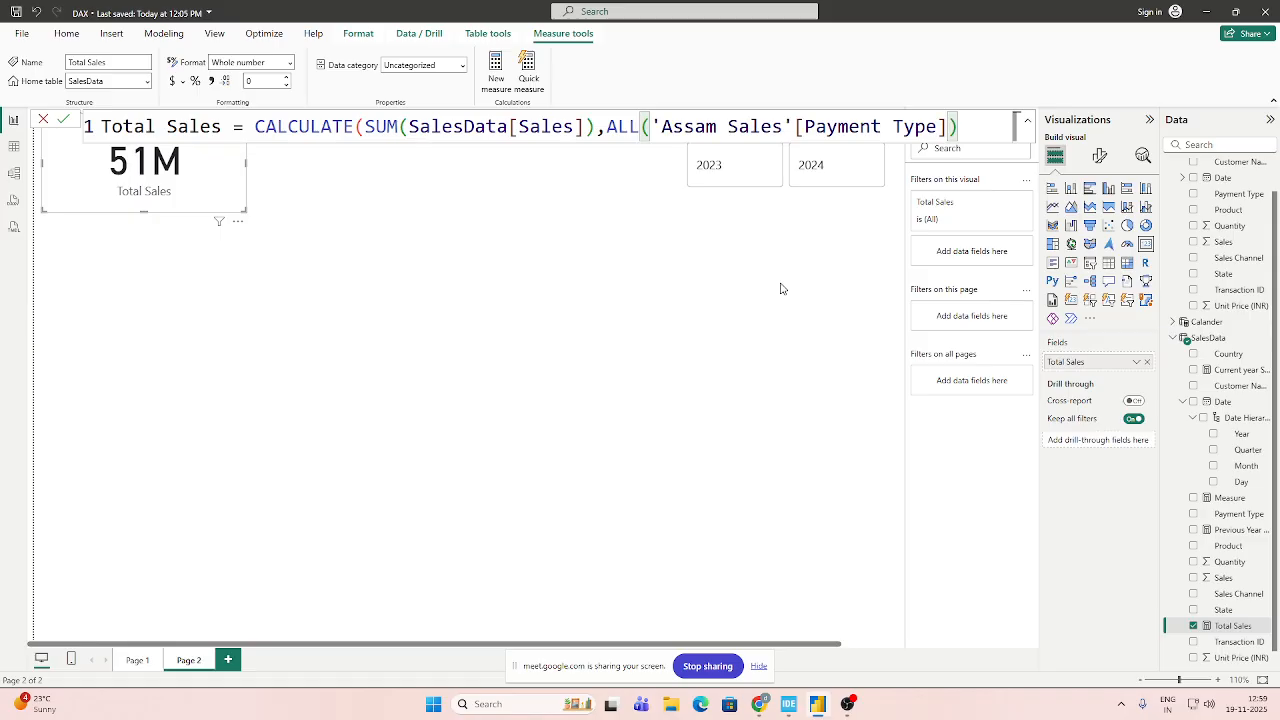
pyautogui.write(')')
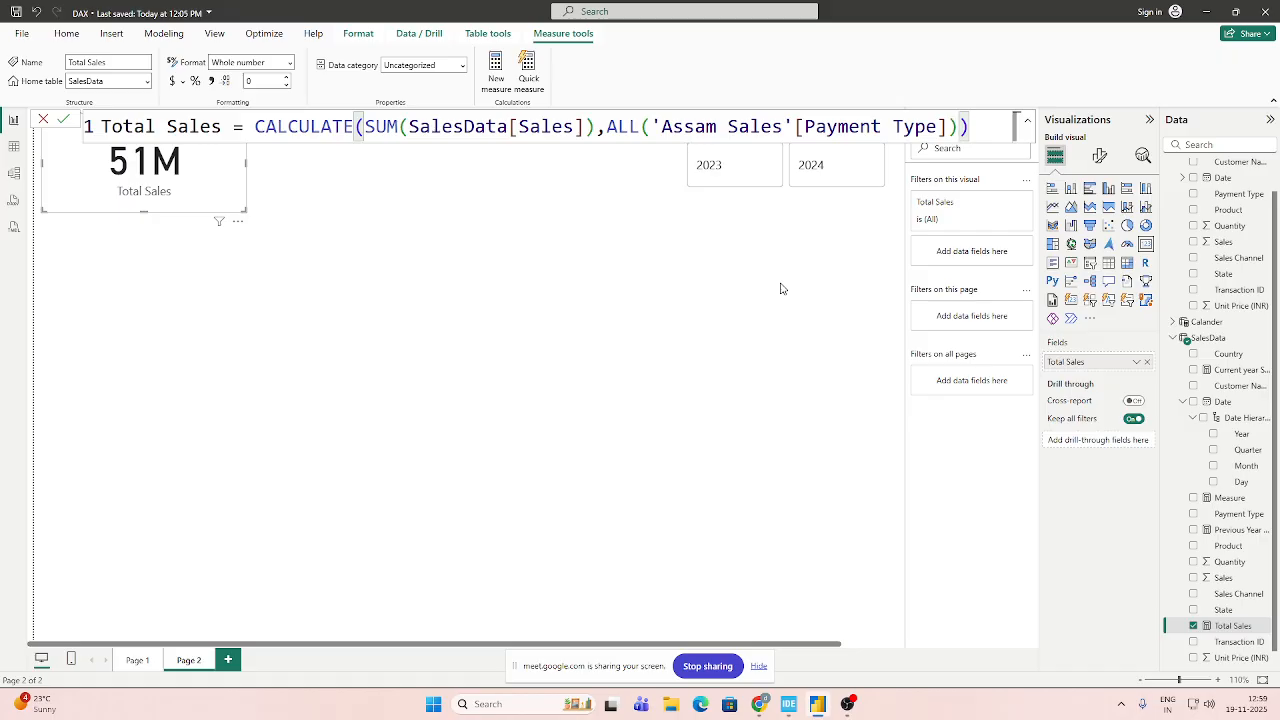
pyautogui.click(619, 434)
# Compare the Total Sales card for 2023 and 2024 with the column-specific ALL filter, leaving the Year slicer on 2023.
pyautogui.click(740, 168)
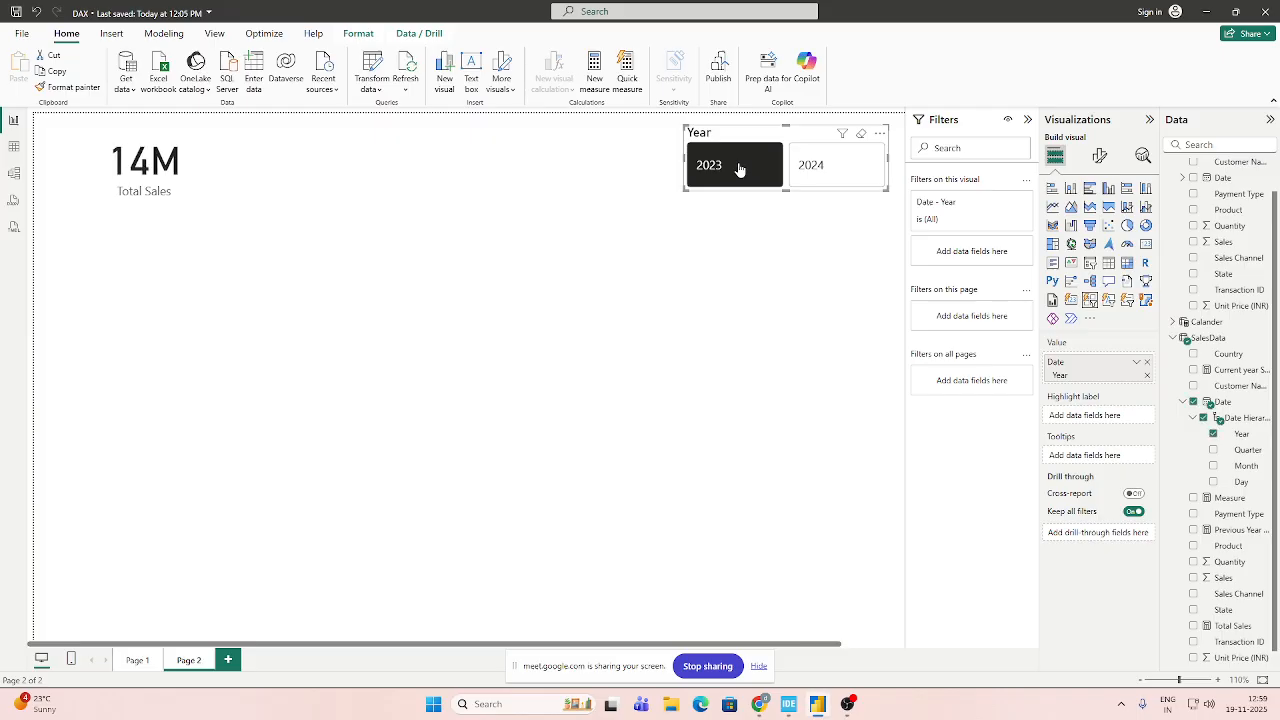
pyautogui.click(850, 174)
pyautogui.click(746, 174)
pyautogui.click(829, 181)
pyautogui.click(750, 176)
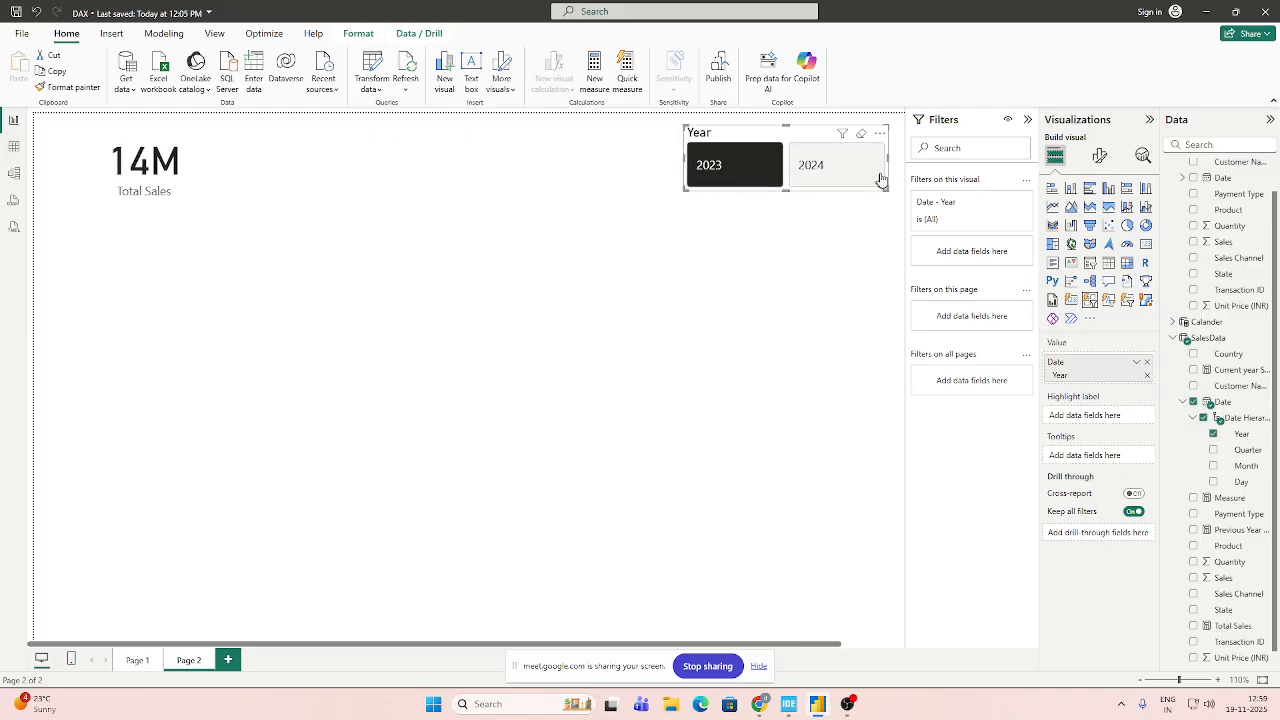
pyautogui.click(880, 180)
pyautogui.click(533, 310)
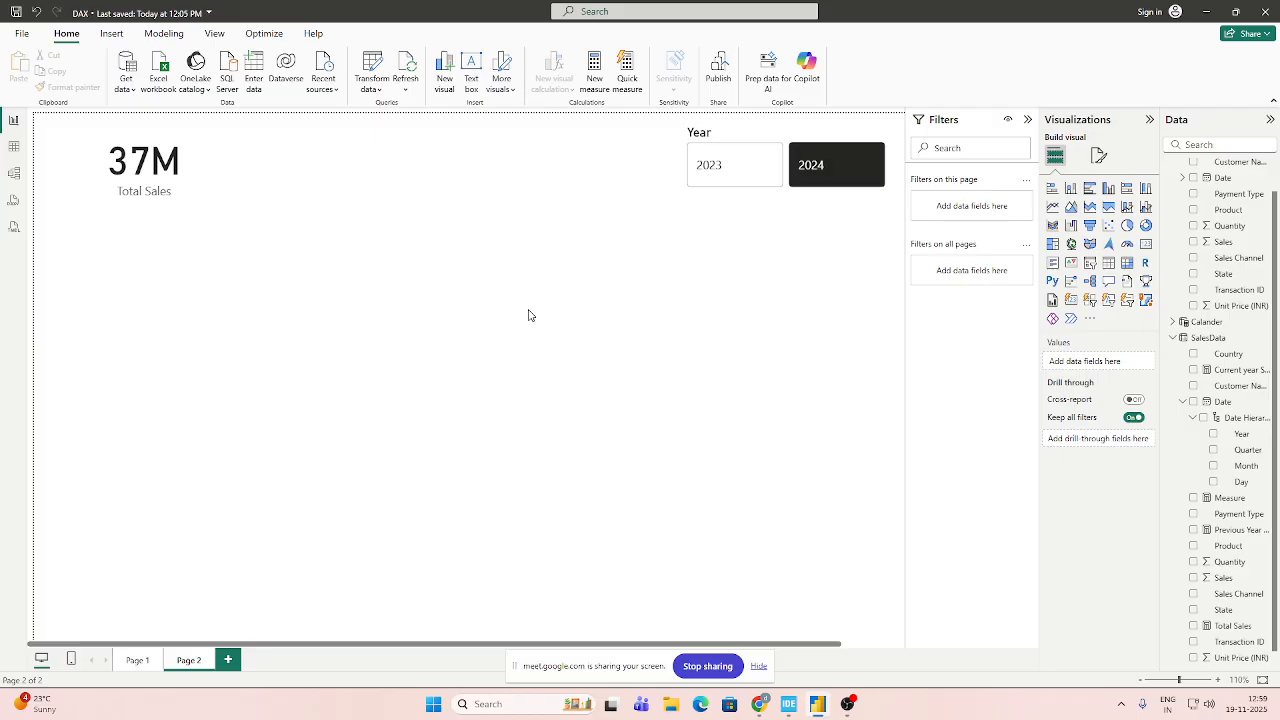
pyautogui.click(135, 181)
pyautogui.click(754, 178)
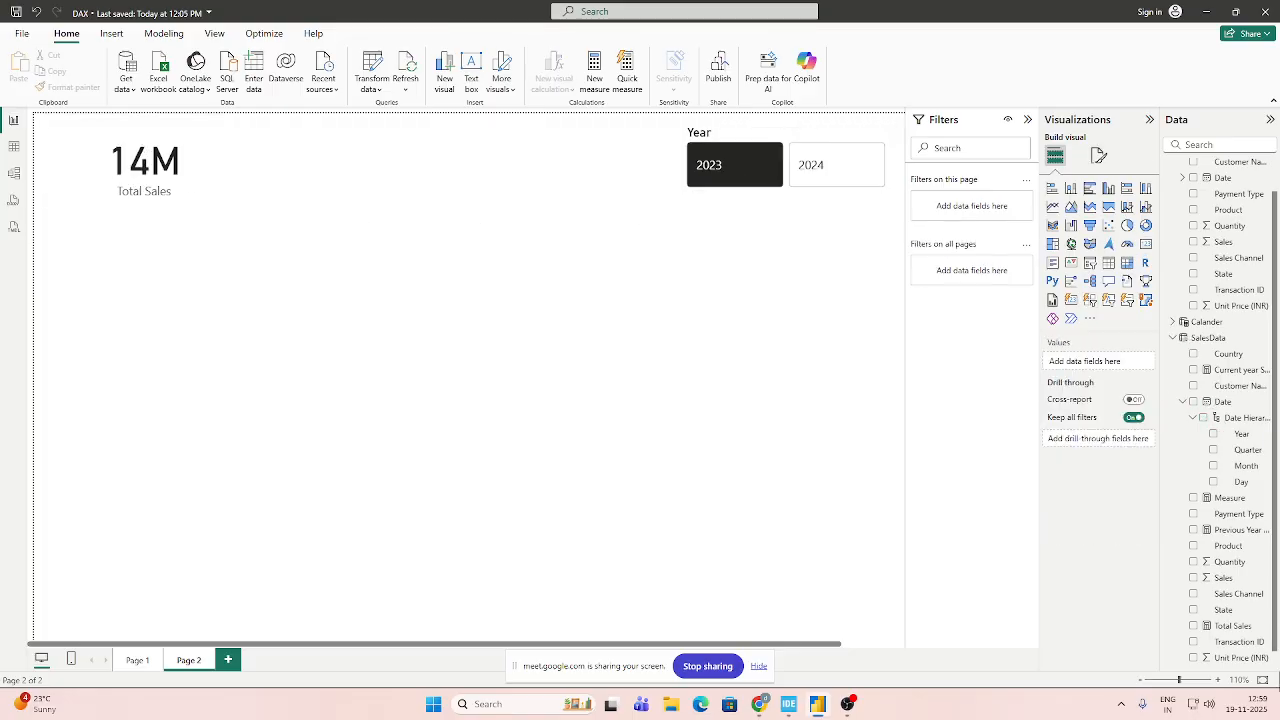
# Reopen the formula of the Total Sales measure in the SalesData table for editing.
pyautogui.click(1230, 626)
pyautogui.click(1015, 125)
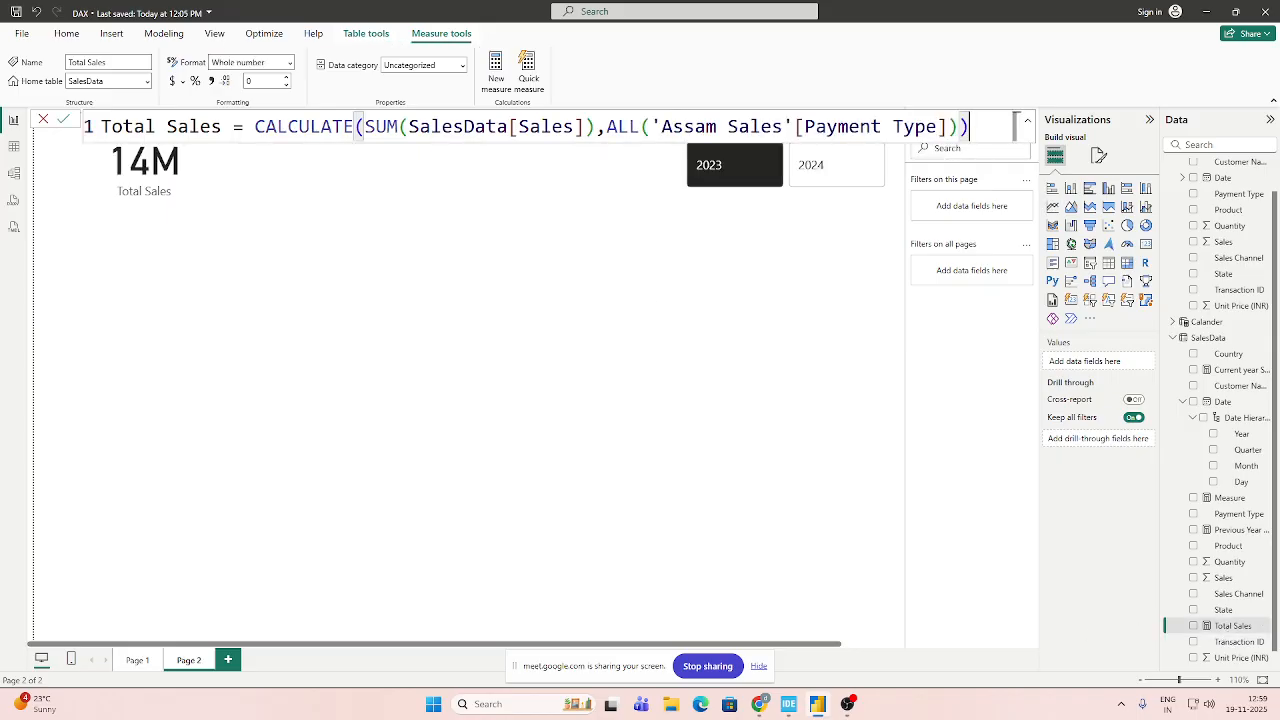